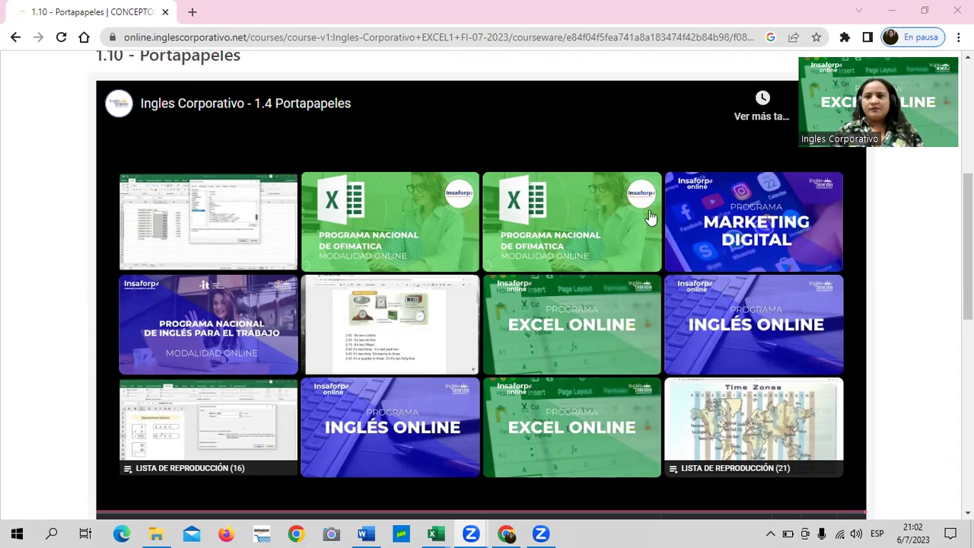
# Open lesson 1.9 'Objetivo de la lección' in the Inglés Corporativo course navigation
pyautogui.scroll(2, 487, 304)
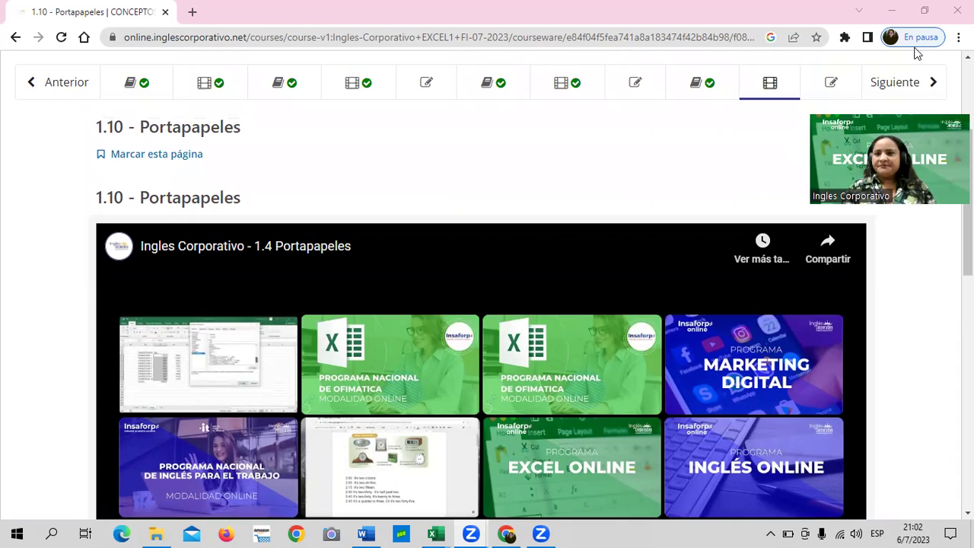
pyautogui.click(726, 81)
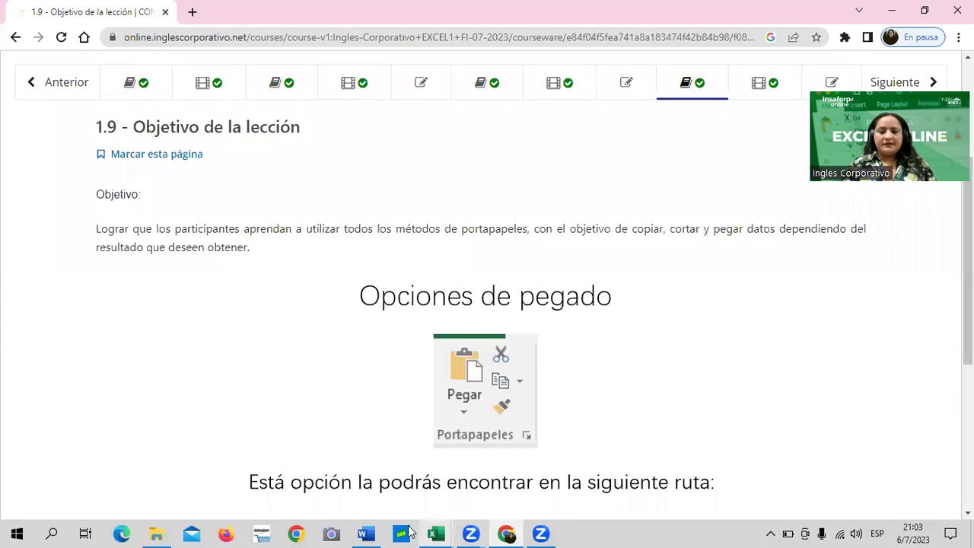
# Bring the 1.4 Portapapeles (2) workbook forward, briefly showing and closing the Clipboard pane
pyautogui.moveTo(431, 531)
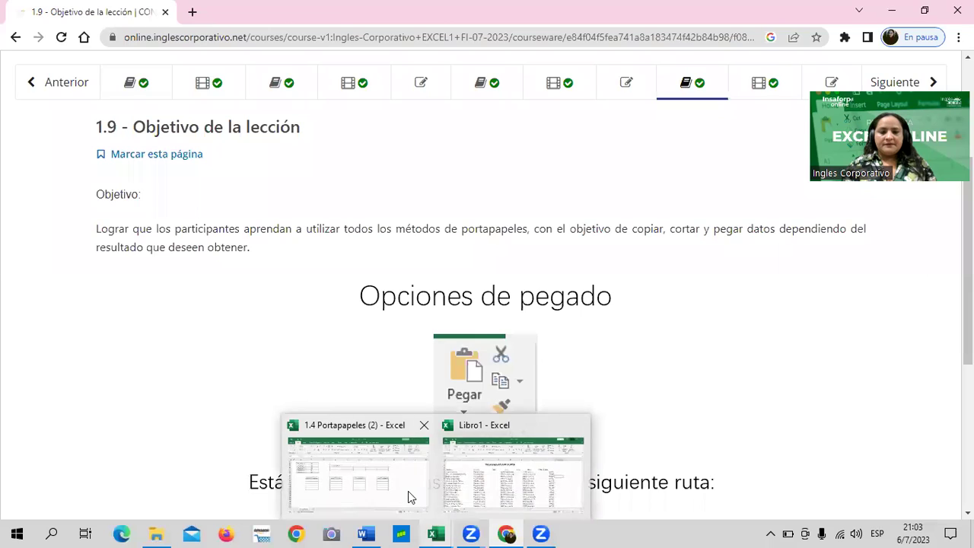
pyautogui.click(408, 491)
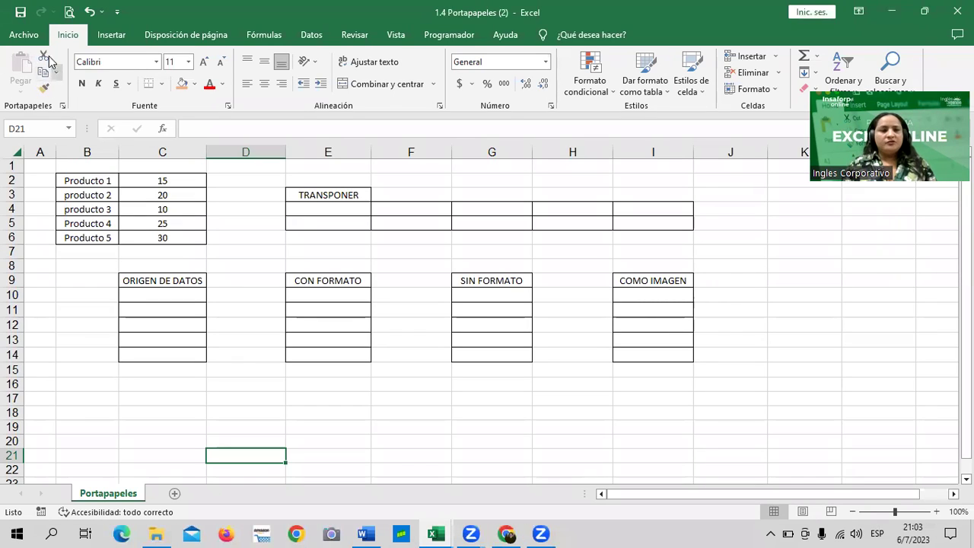
pyautogui.click(63, 107)
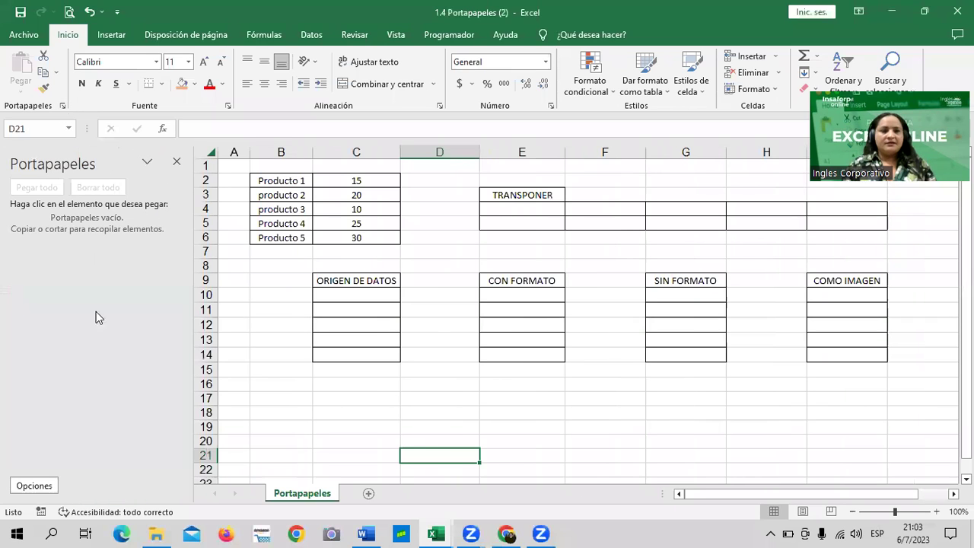
pyautogui.click(176, 164)
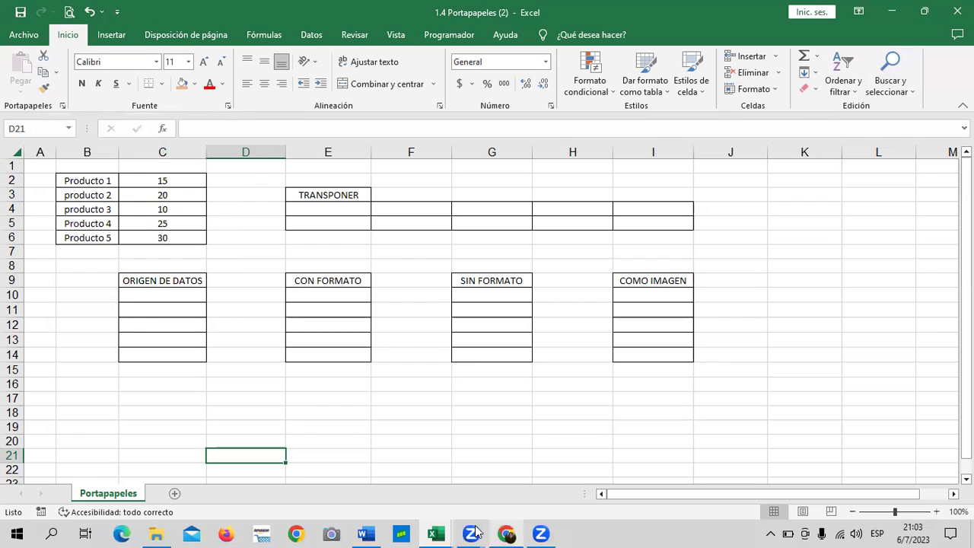
# Return to the course and read through the lesson 1.9 page
pyautogui.moveTo(507, 532)
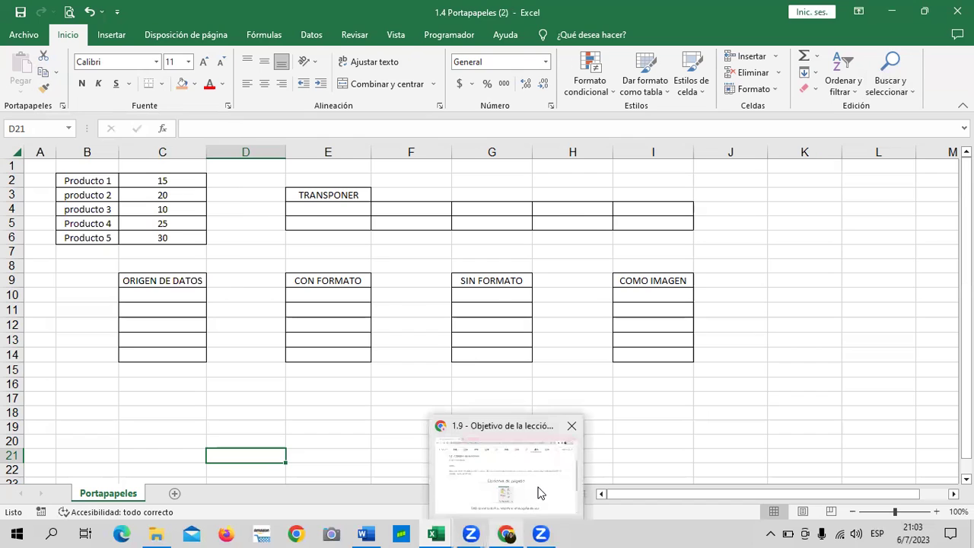
pyautogui.click(539, 493)
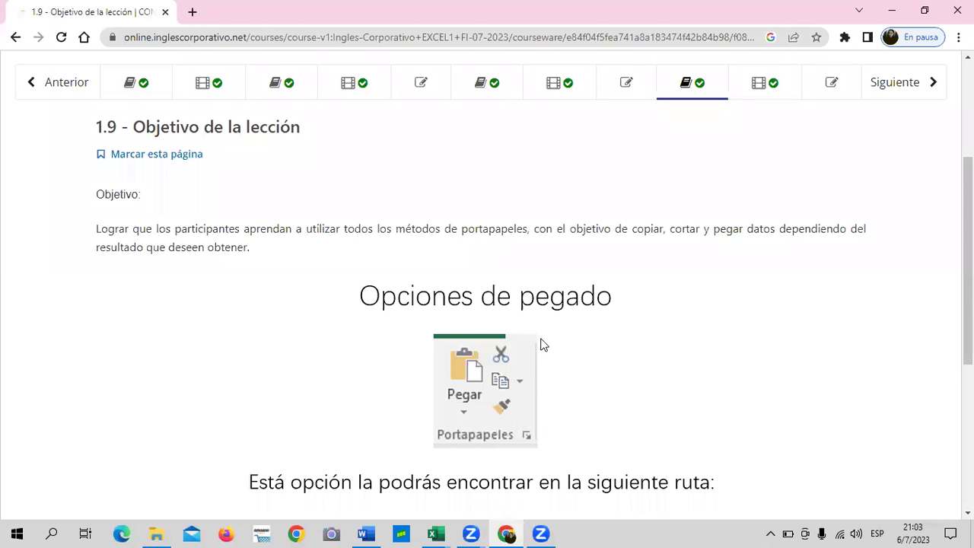
pyautogui.scroll(-2, 539, 336)
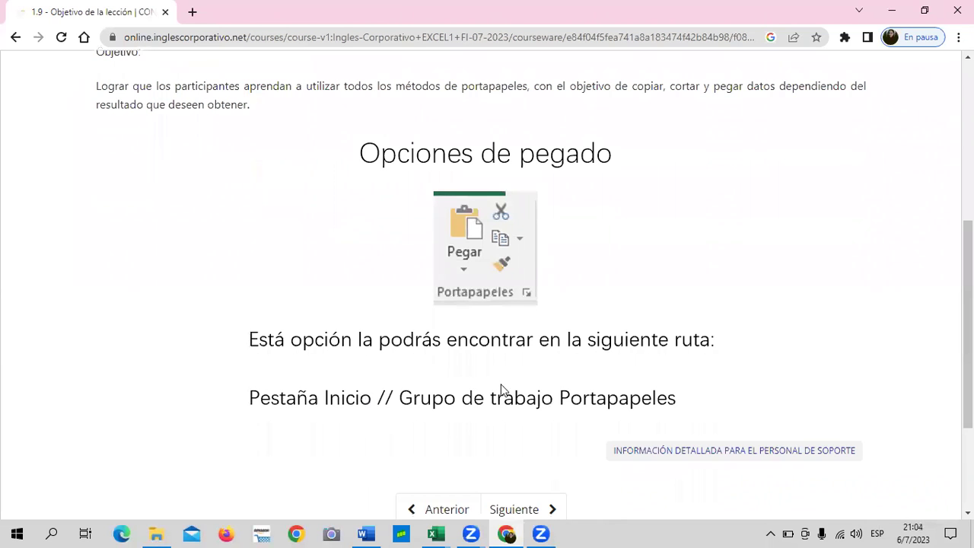
pyautogui.scroll(-2, 563, 342)
pyautogui.scroll(-1, 560, 346)
pyautogui.scroll(2, 560, 352)
pyautogui.scroll(-3, 524, 426)
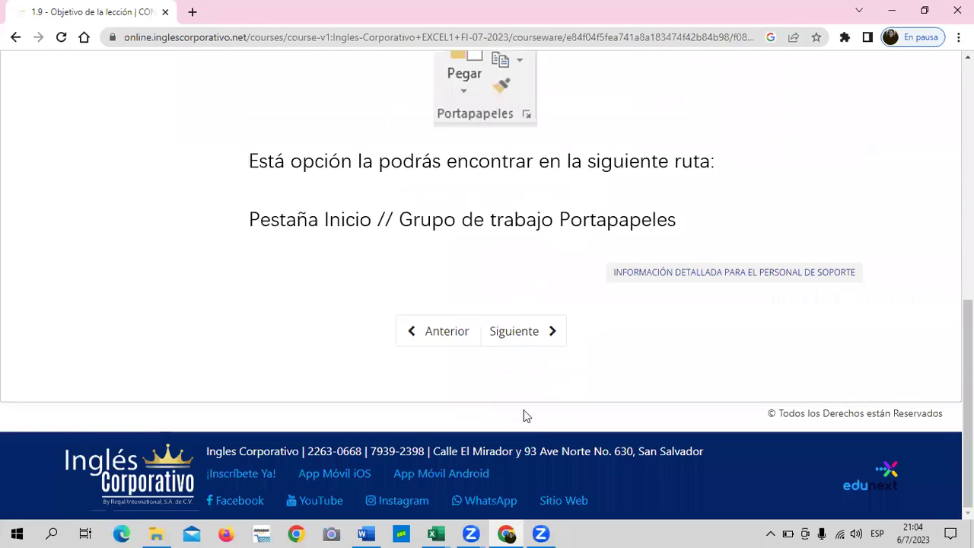
# Advance to lesson 1.10 Portapapeles and scroll through its embedded video page
pyautogui.click(512, 329)
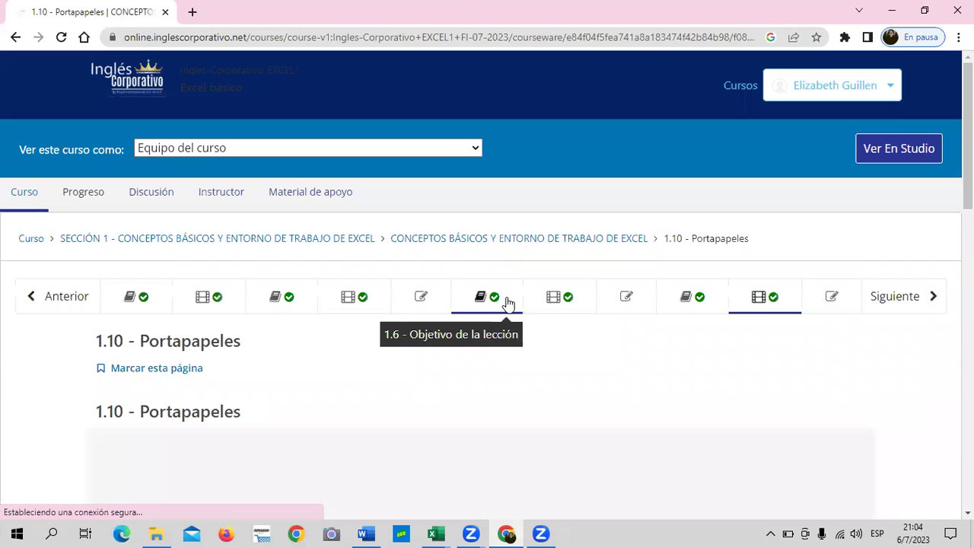
pyautogui.scroll(-3, 473, 333)
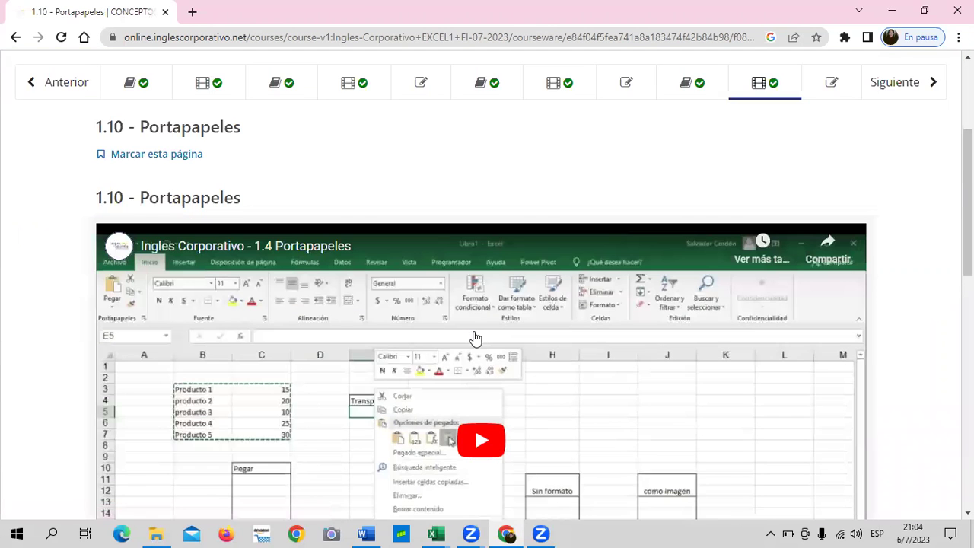
pyautogui.scroll(-2, 475, 337)
pyautogui.scroll(-2, 474, 337)
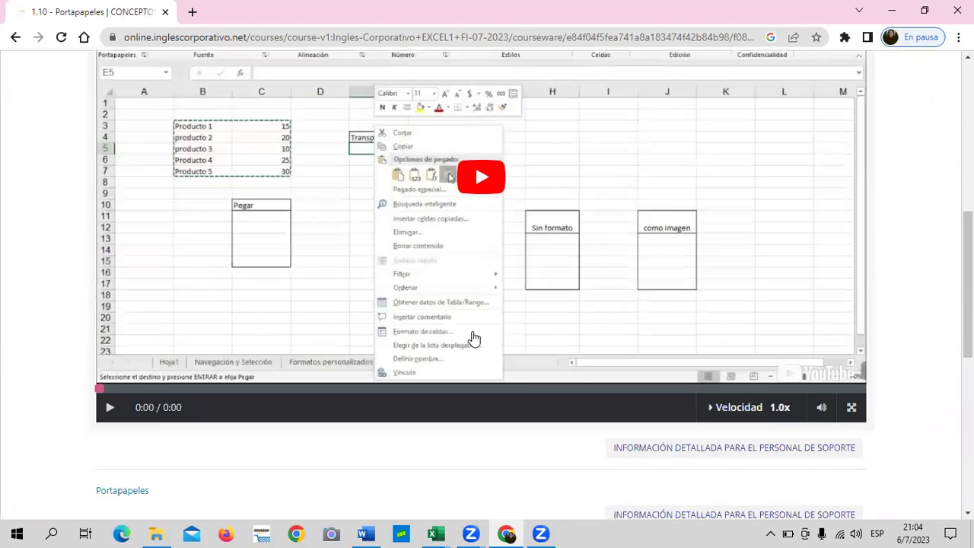
pyautogui.scroll(-3, 474, 337)
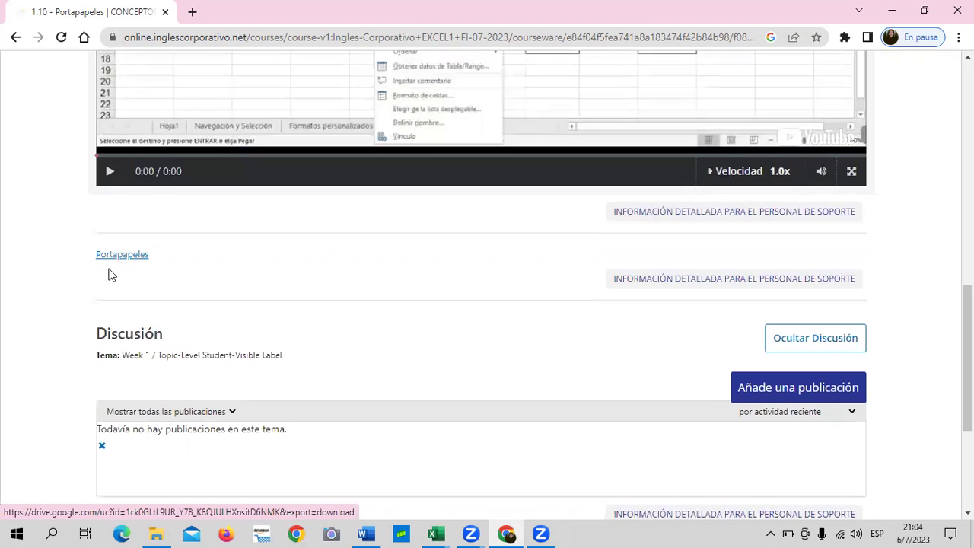
pyautogui.scroll(1, 325, 302)
pyautogui.scroll(5, 323, 300)
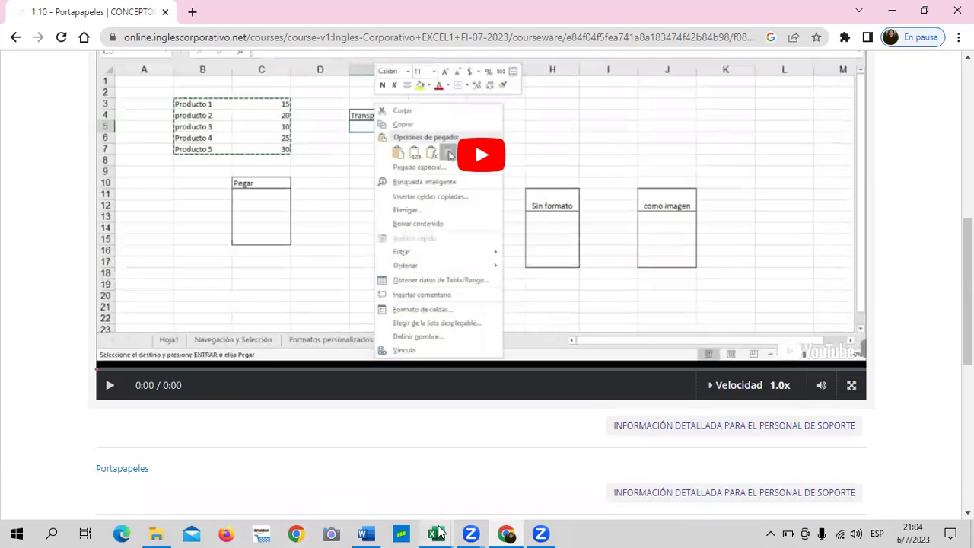
pyautogui.moveTo(439, 531)
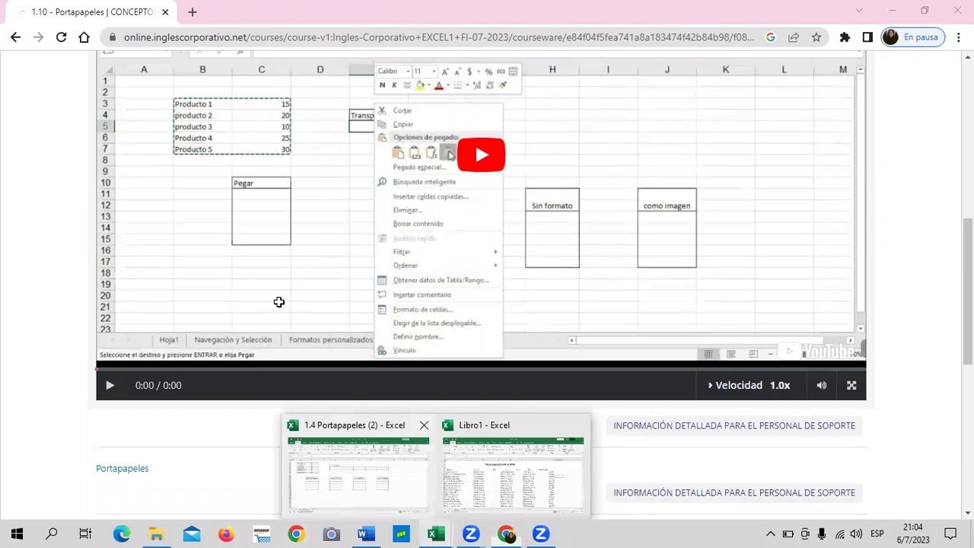
# Switch back to the workbook and point out the ORIGEN DE DATOS, CON FORMATO, SIN FORMATO, COMO IMAGEN and TRANSPONER headings
pyautogui.hotkey('alt', 'Tab')
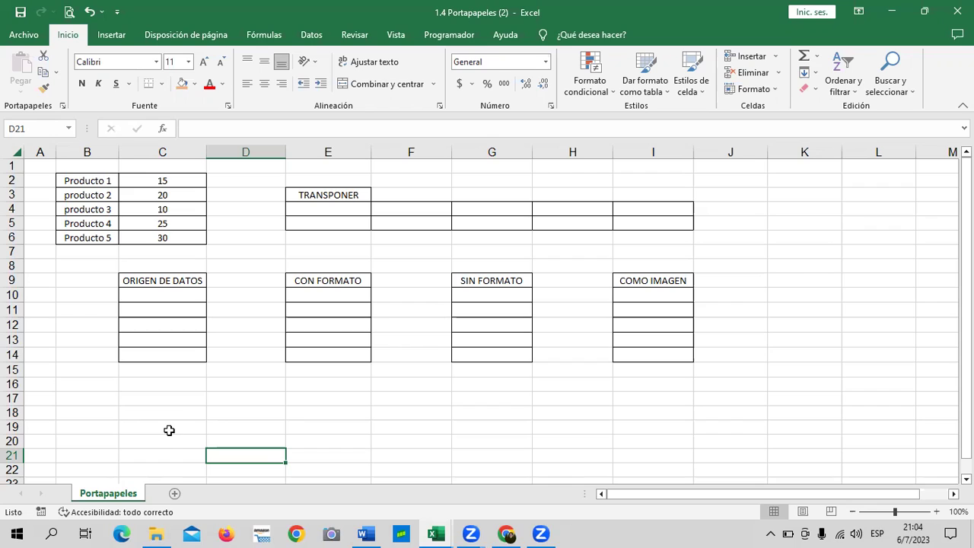
pyautogui.press('Up')
pyautogui.press('Left')
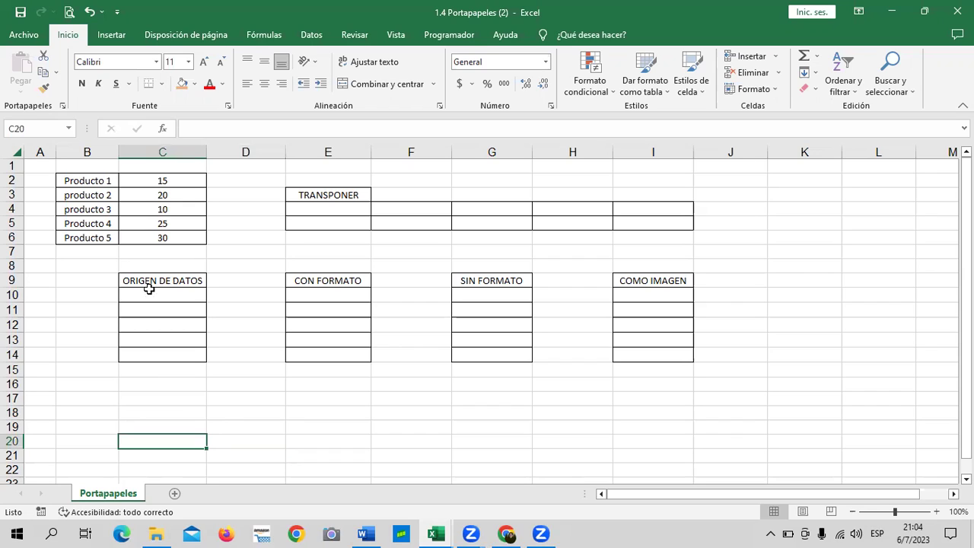
pyautogui.click(173, 279)
pyautogui.click(357, 283)
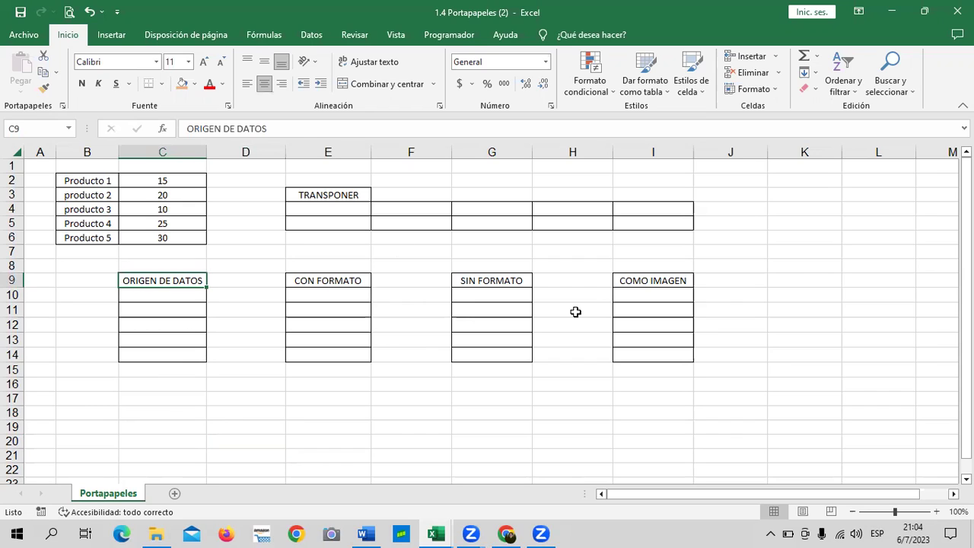
pyautogui.click(498, 280)
pyautogui.click(618, 285)
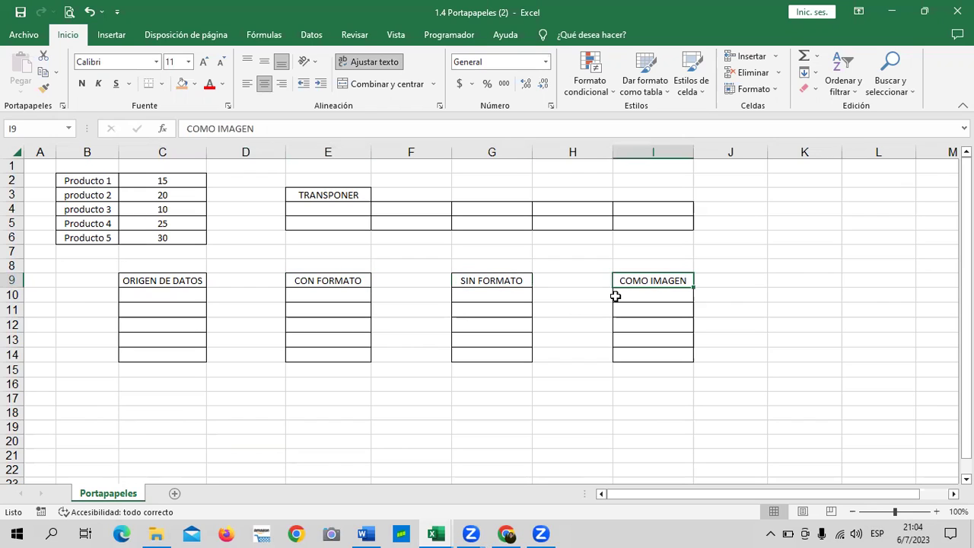
pyautogui.click(358, 195)
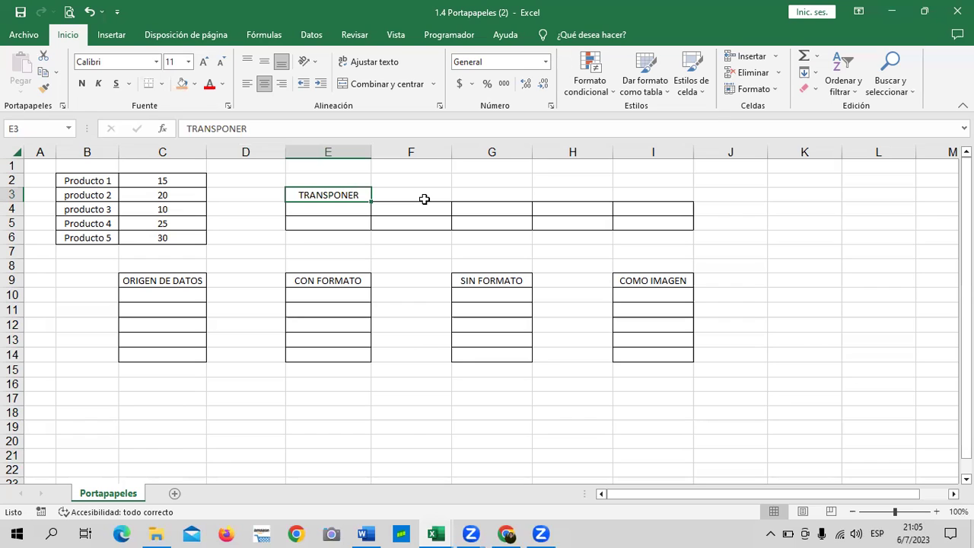
# Select the quantities 15–30 in C2:C6 and copy them
pyautogui.moveTo(75, 186); pyautogui.dragTo(170, 238)
pyautogui.click(287, 250)
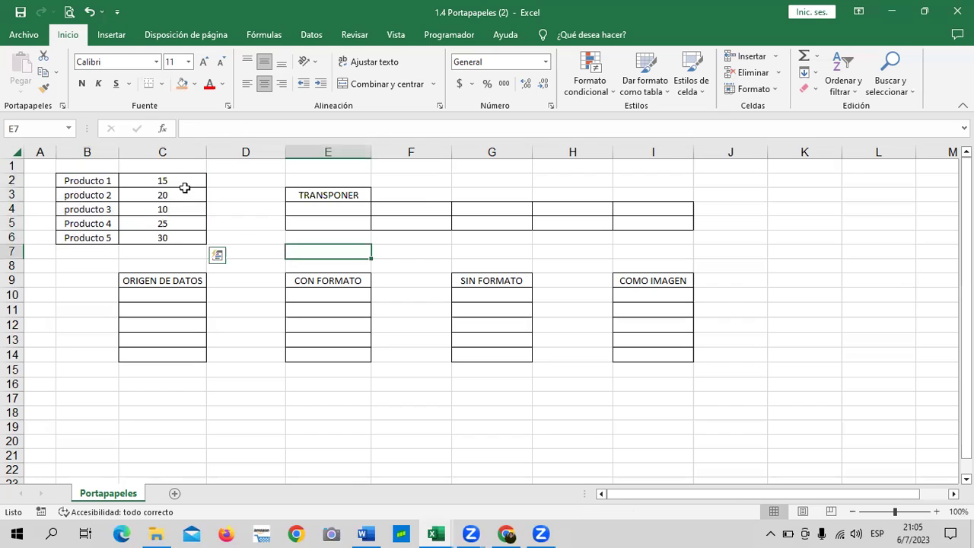
pyautogui.moveTo(185, 188); pyautogui.dragTo(185, 235)
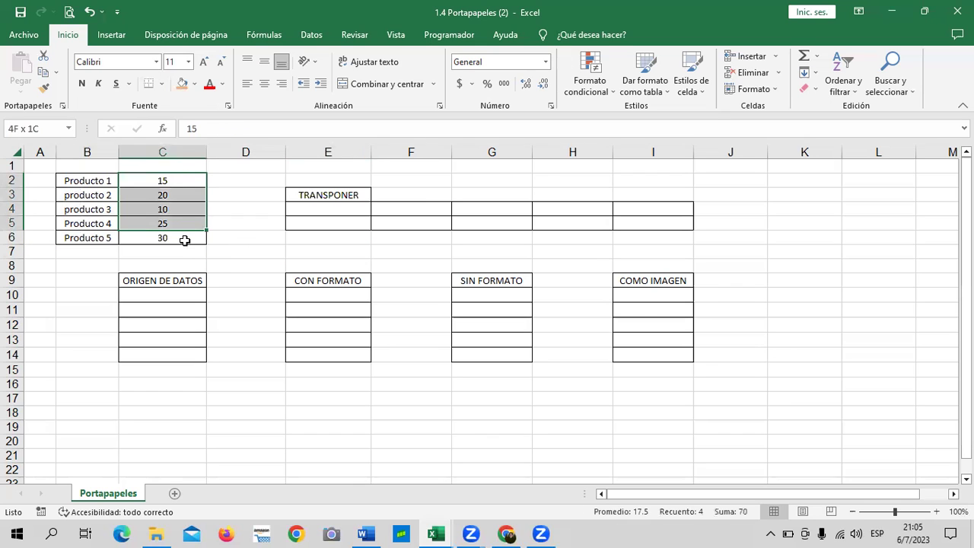
pyautogui.rightClick(194, 183)
pyautogui.click(233, 221)
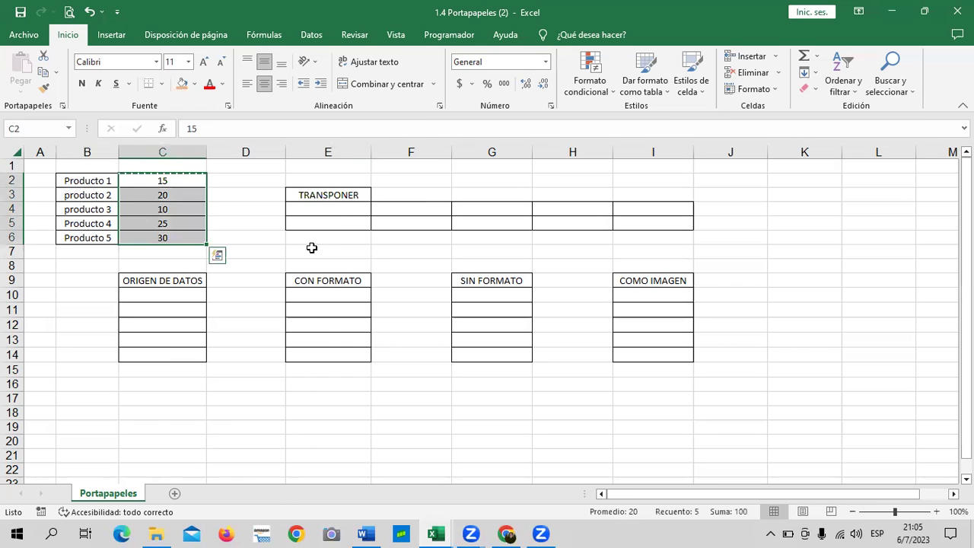
# Show the paste options at D17 and beside F19, then settle on cell D18
pyautogui.scroll(-2, 301, 265)
pyautogui.click(233, 314)
pyautogui.rightClick(233, 318)
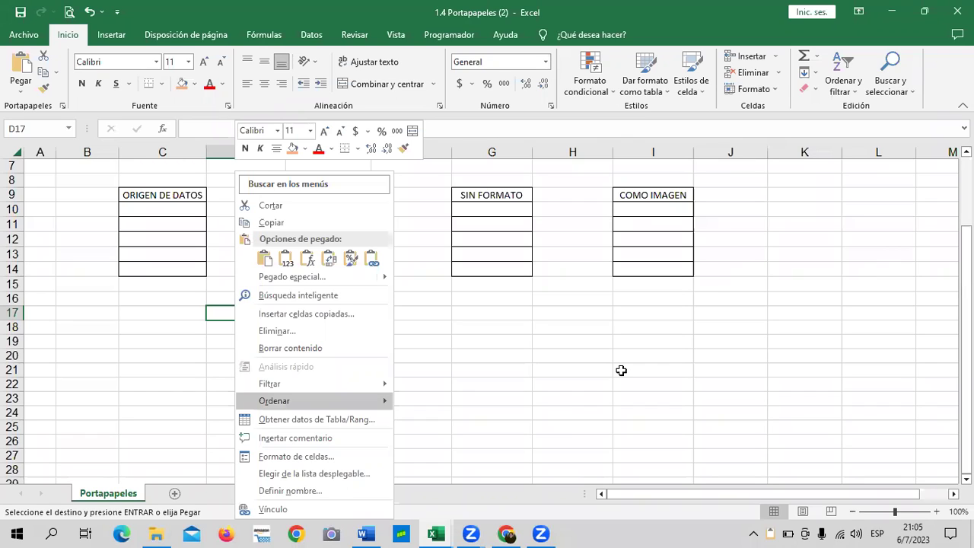
pyautogui.click(445, 394)
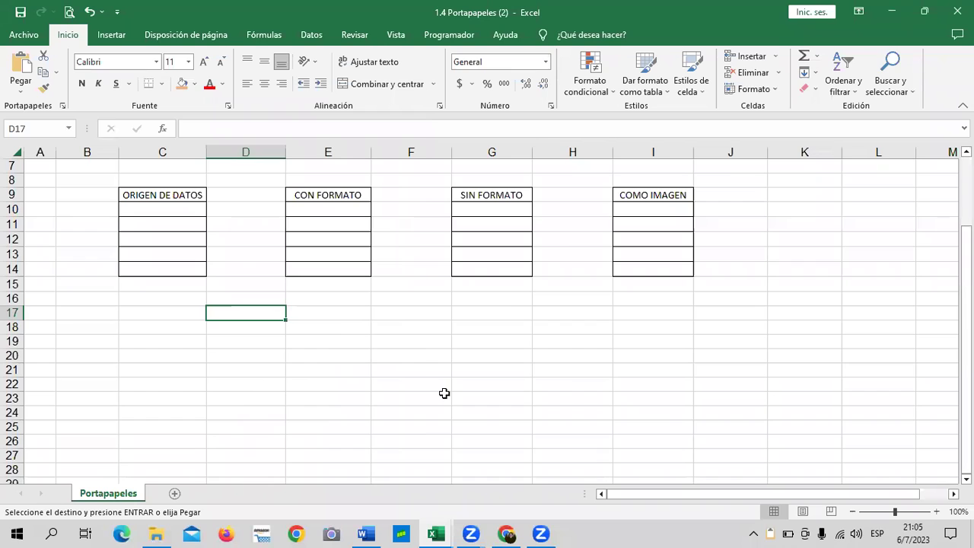
pyautogui.rightClick(419, 343)
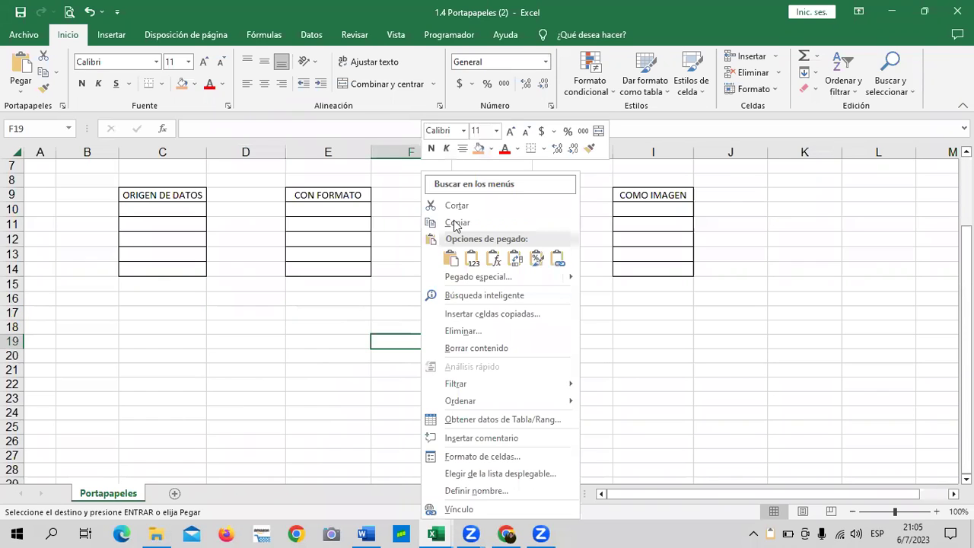
pyautogui.click(300, 361)
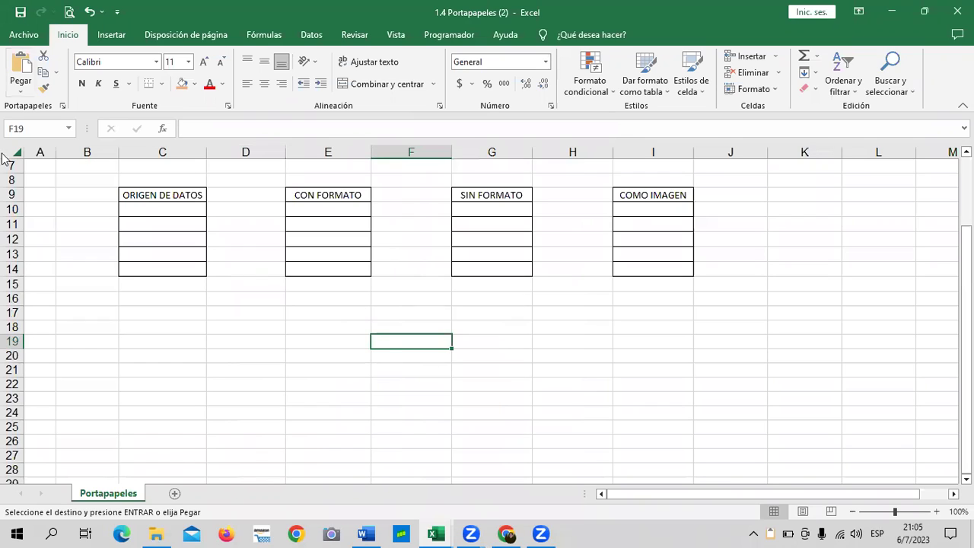
pyautogui.click(208, 329)
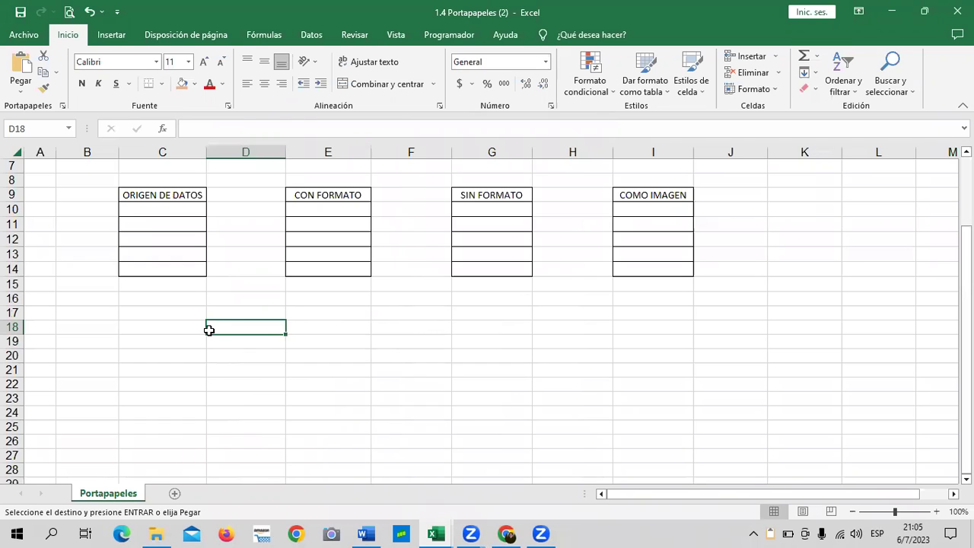
pyautogui.scroll(2, 301, 319)
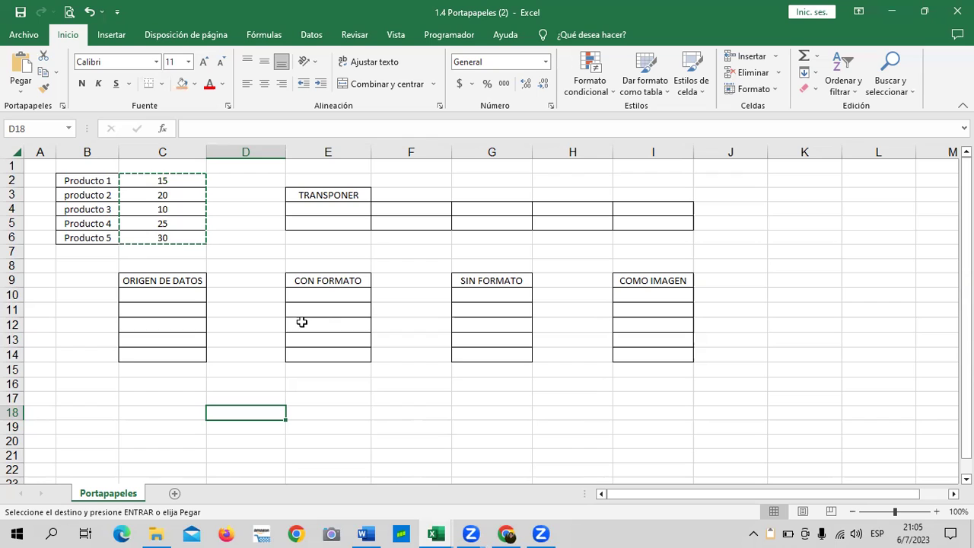
# Preview the Transponer paste at D18, spreading 15, 20, 10, 25, 30 across D18:H18
pyautogui.rightClick(245, 415)
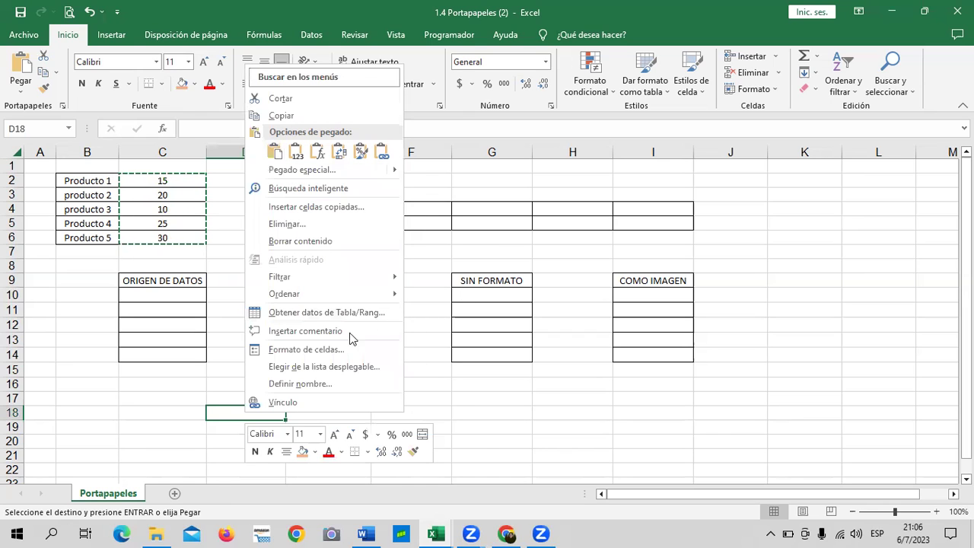
pyautogui.moveTo(400, 296)
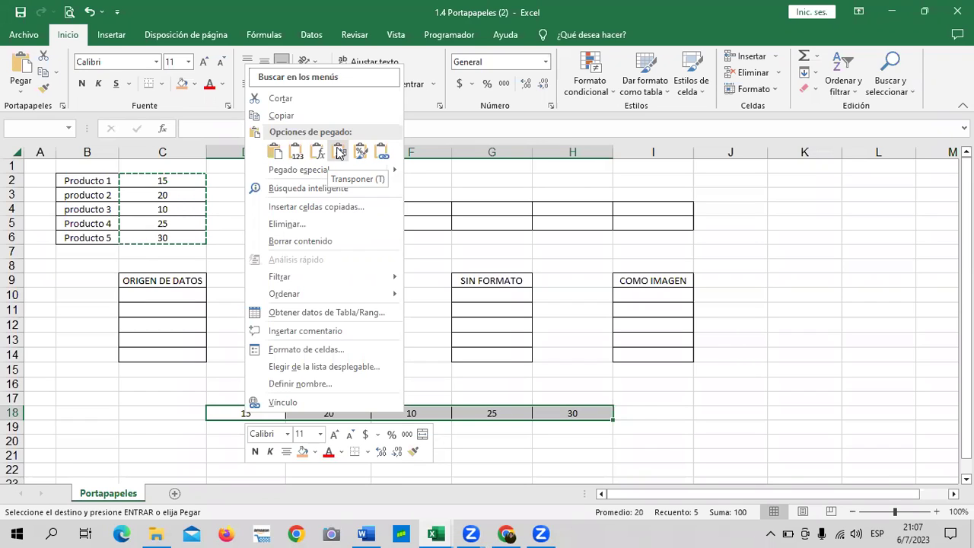
# Preview the original-formatting and Pegado especial options, then cancel without pasting
pyautogui.click(360, 154)
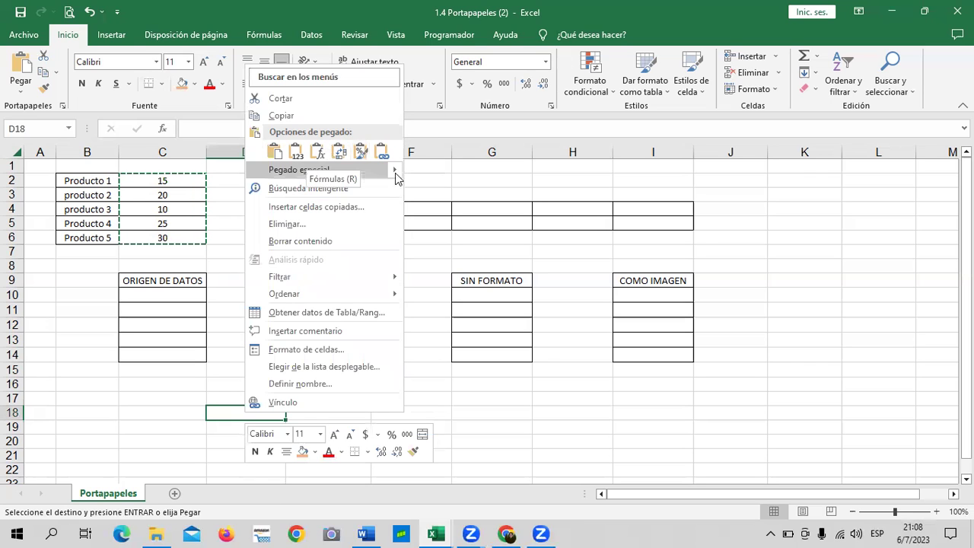
pyautogui.moveTo(396, 178)
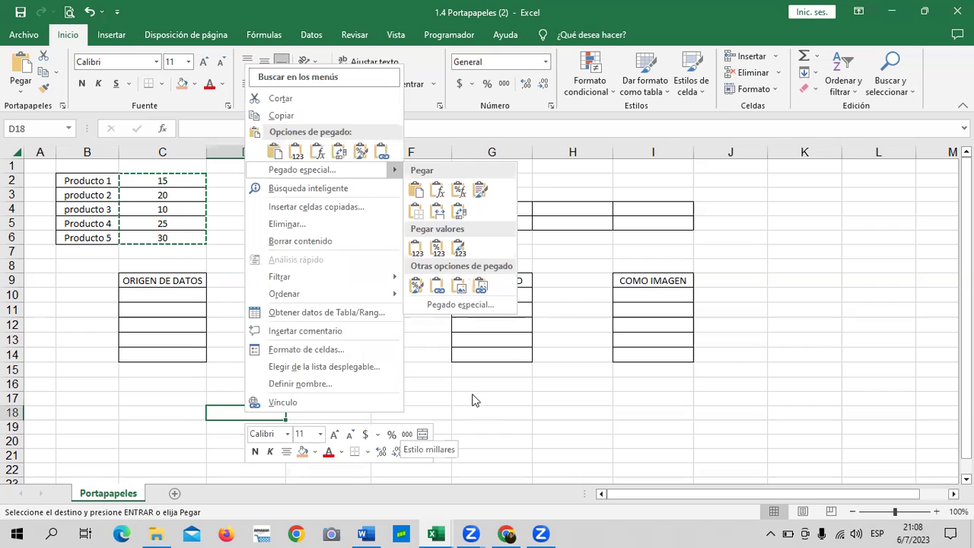
pyautogui.press('Escape')
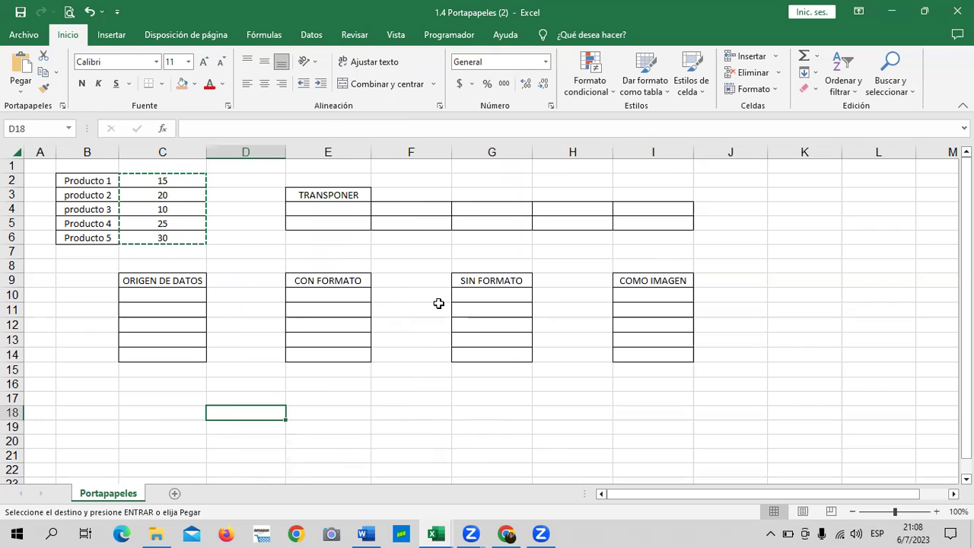
pyautogui.click(396, 443)
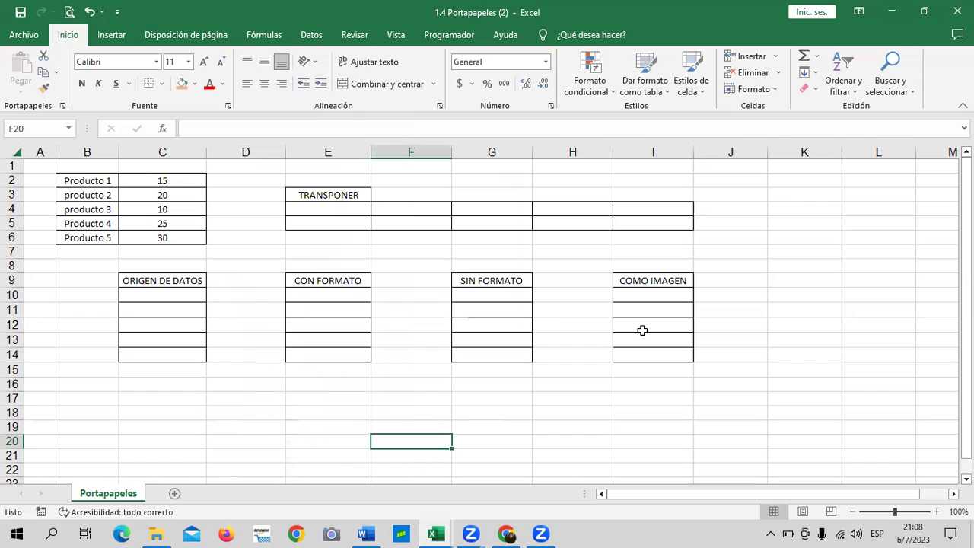
# Select Producto 1–5 with their quantities in B2:C6 and copy them
pyautogui.click(804, 223)
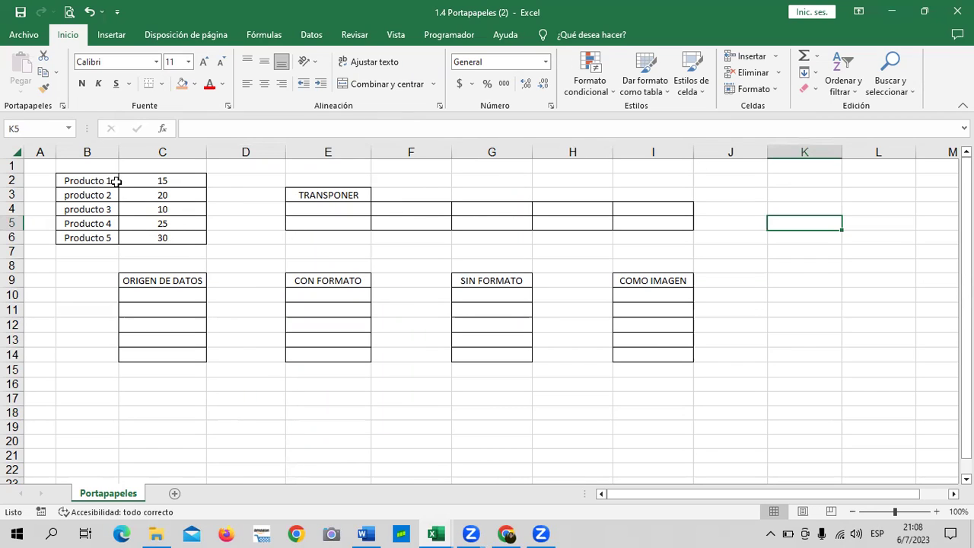
pyautogui.click(86, 180)
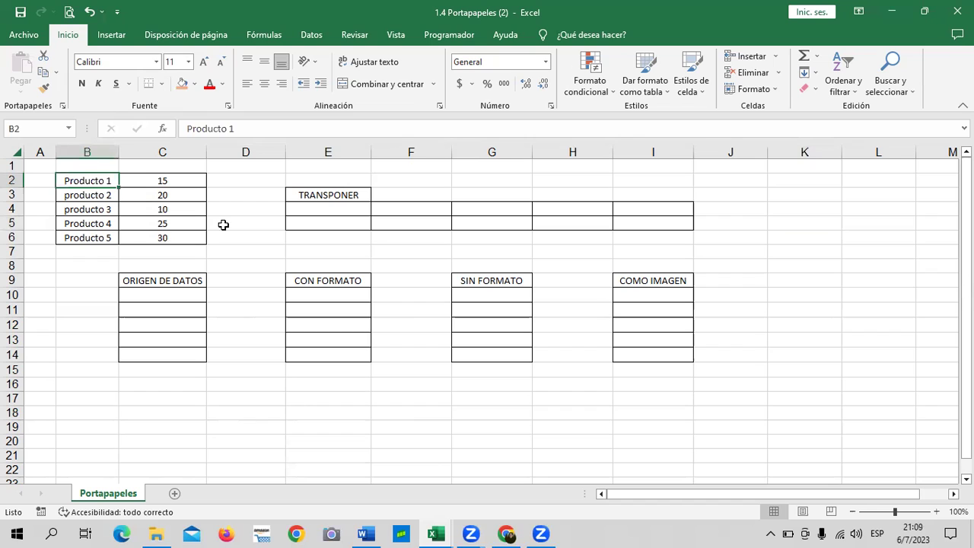
pyautogui.moveTo(87, 182); pyautogui.dragTo(162, 237)
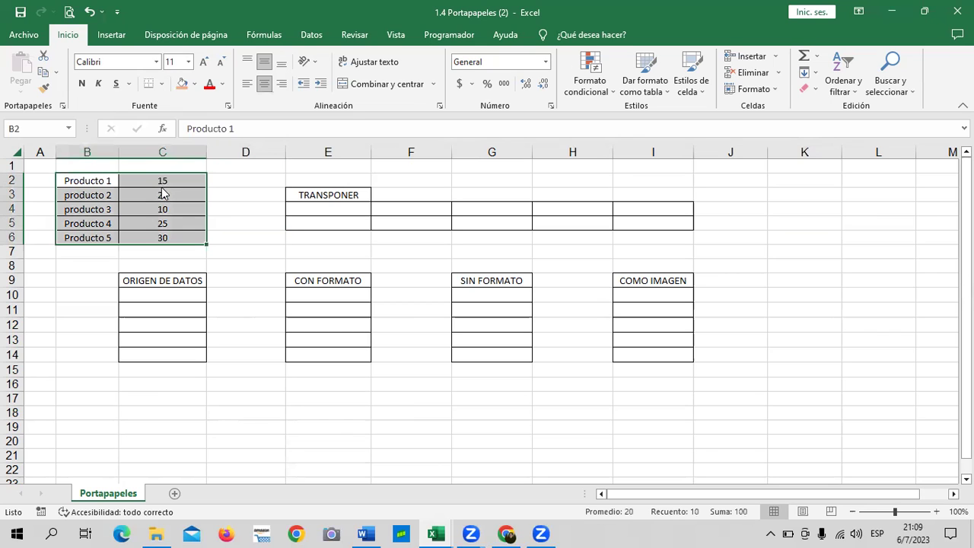
pyautogui.rightClick(206, 210)
pyautogui.click(208, 221)
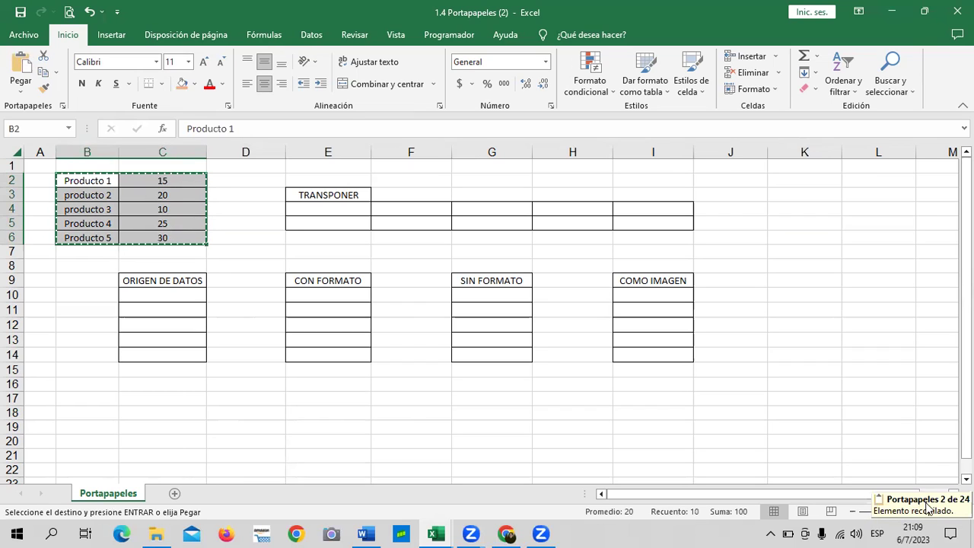
# Paste the copied list at E4 with Transponer, then exit copy mode
pyautogui.rightClick(342, 210)
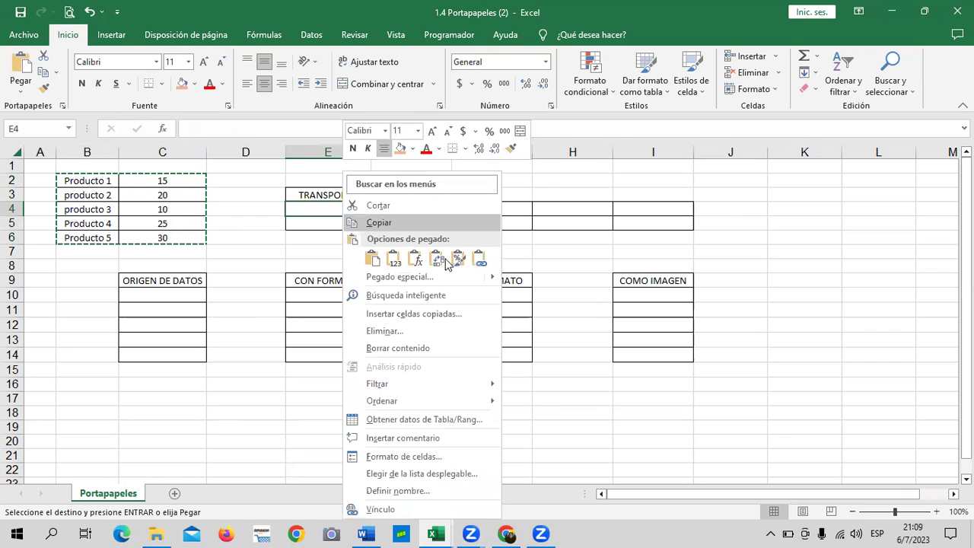
pyautogui.click(438, 262)
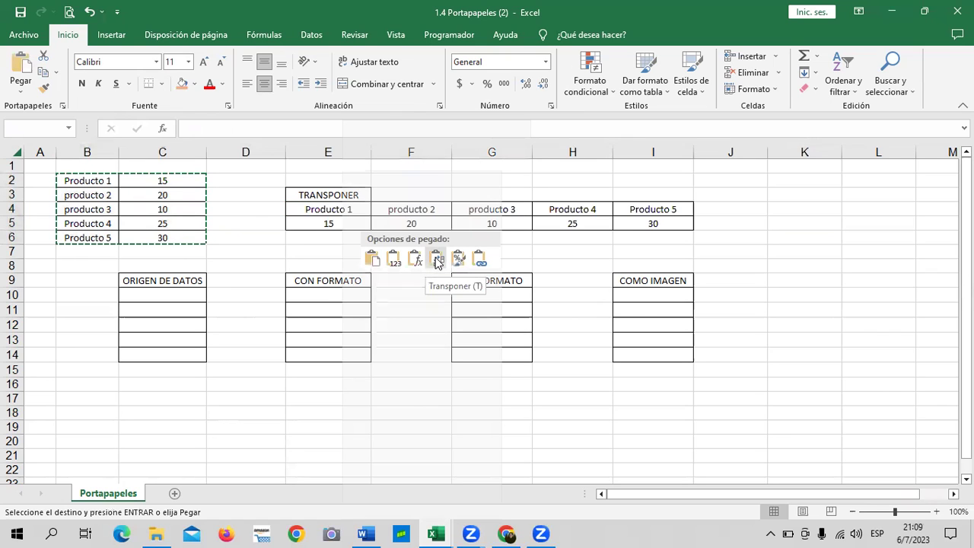
pyautogui.click(437, 261)
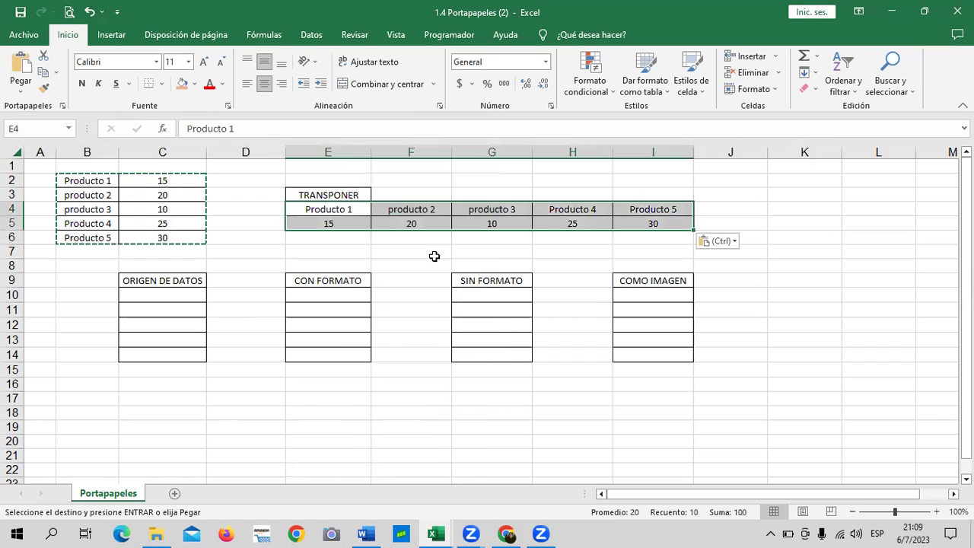
pyautogui.press('Escape')
pyautogui.click(804, 237)
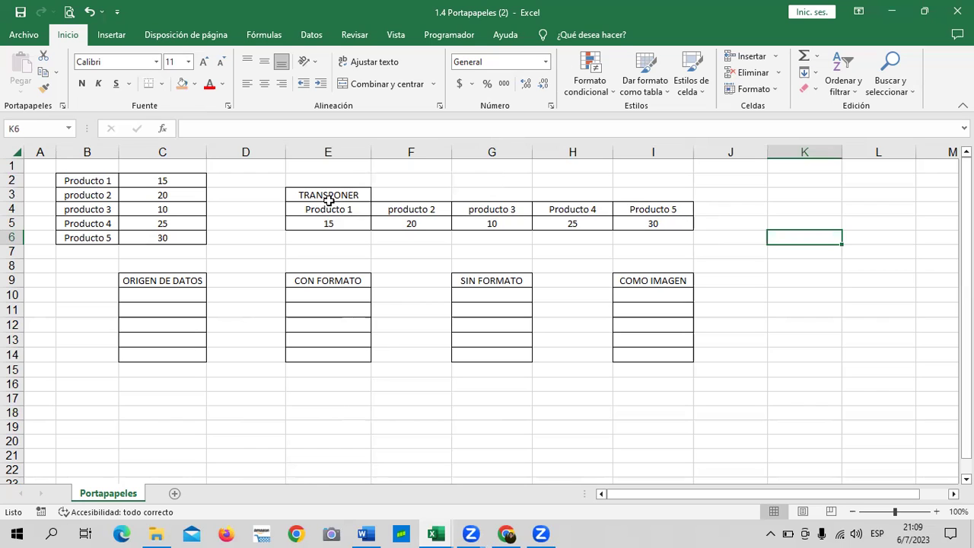
# Enter the header 'producto 6' in cell J4
pyautogui.moveTo(356, 210)
pyautogui.mouseDown()
pyautogui.moveTo(660, 213)
pyautogui.moveTo(666, 222)
pyautogui.mouseUp()
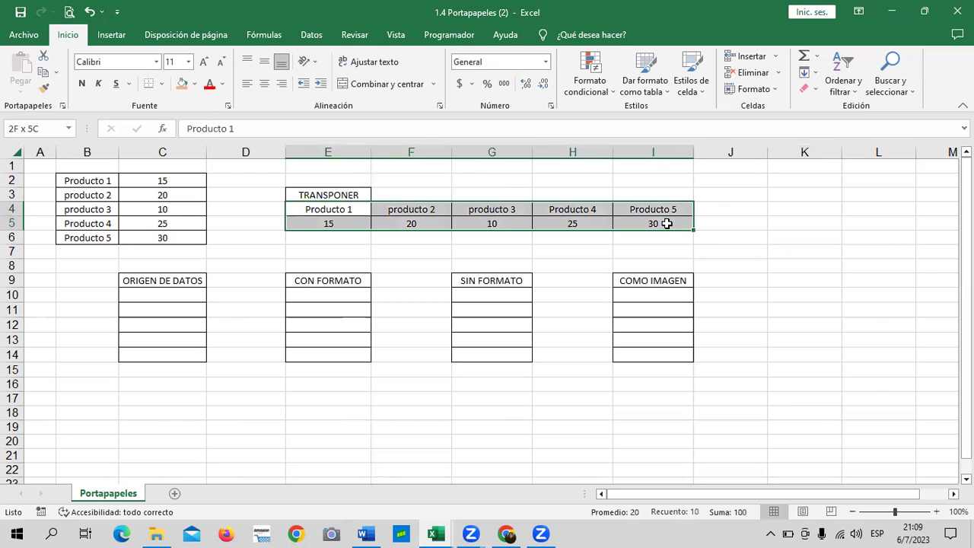
pyautogui.click(708, 207)
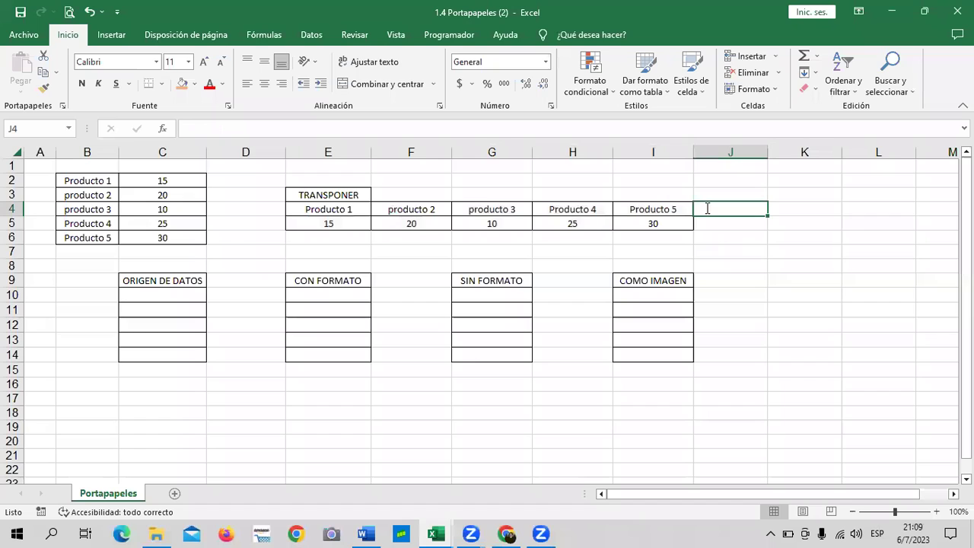
pyautogui.write('PRODUCT')
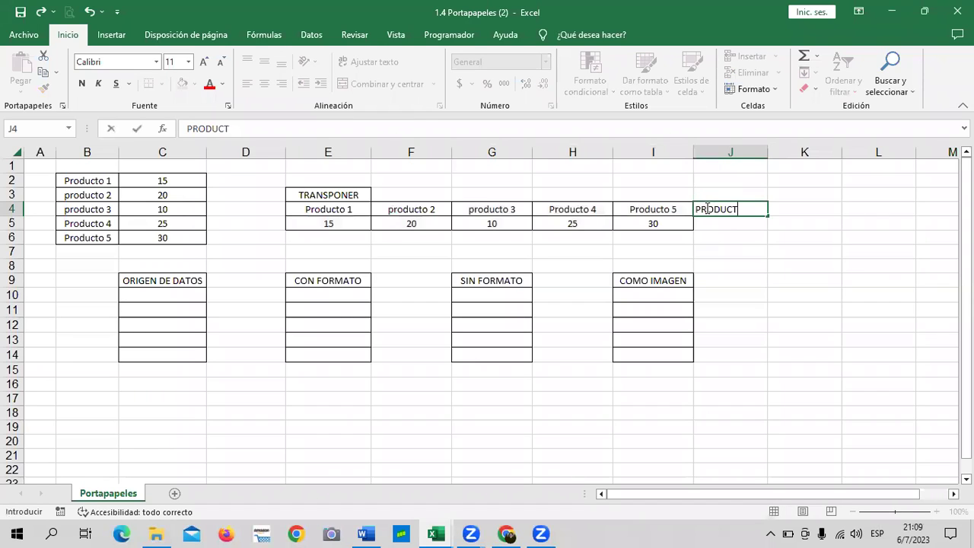
pyautogui.write('O')
pyautogui.press('BackSpace')
pyautogui.press('capslock')
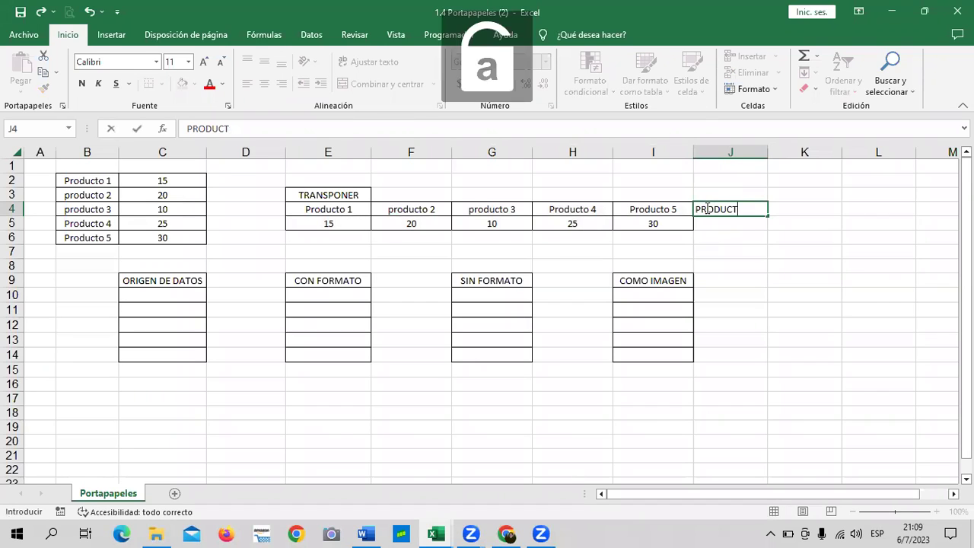
pyautogui.press('BackSpace')
pyautogui.press('BackSpace')
pyautogui.press('BackSpace')
pyautogui.write('p')
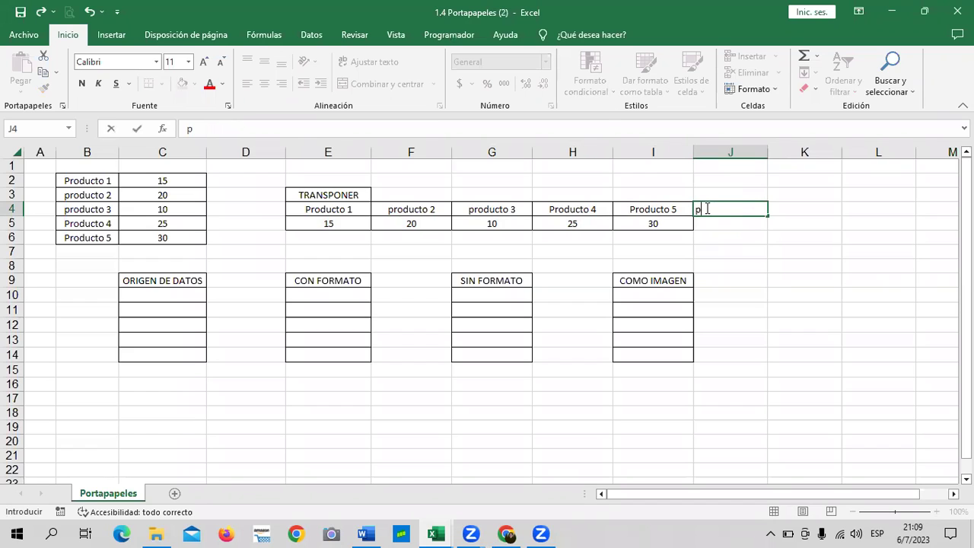
pyautogui.write('roducto')
pyautogui.click(718, 224)
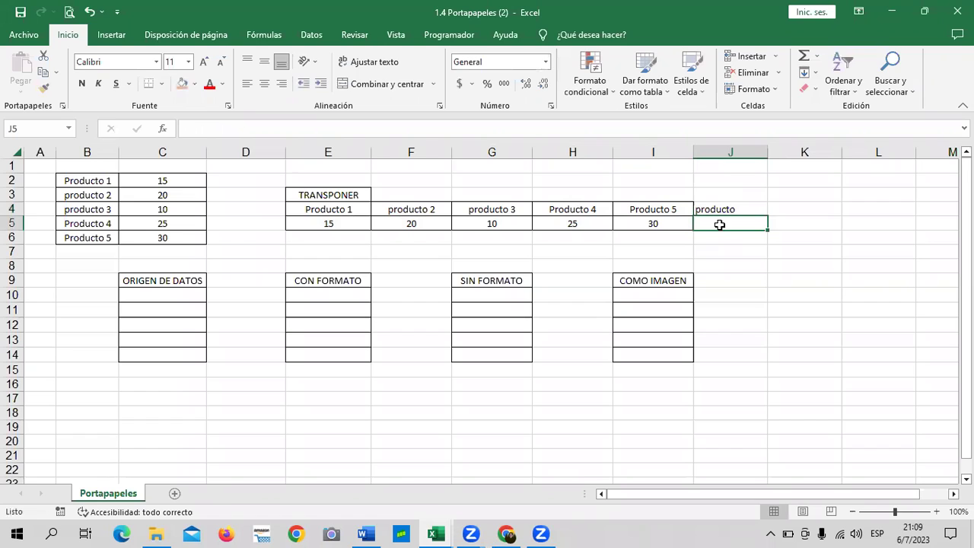
pyautogui.doubleClick(742, 205)
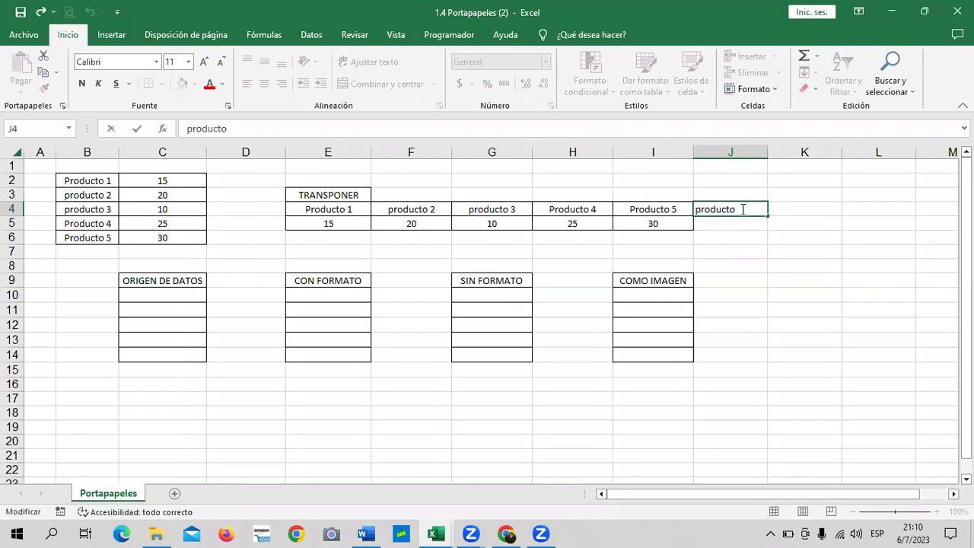
pyautogui.press('Return')
# Fill 'producto 7' and 'producto 8' into K4:L4, then select I4:L5
pyautogui.click(742, 211)
pyautogui.moveTo(768, 216); pyautogui.dragTo(897, 218)
pyautogui.click(684, 209)
pyautogui.hotkey('shift', 'Right')
pyautogui.hotkey('shift', 'Right')
pyautogui.hotkey('shift', 'Right')
pyautogui.hotkey('shift', 'Down')
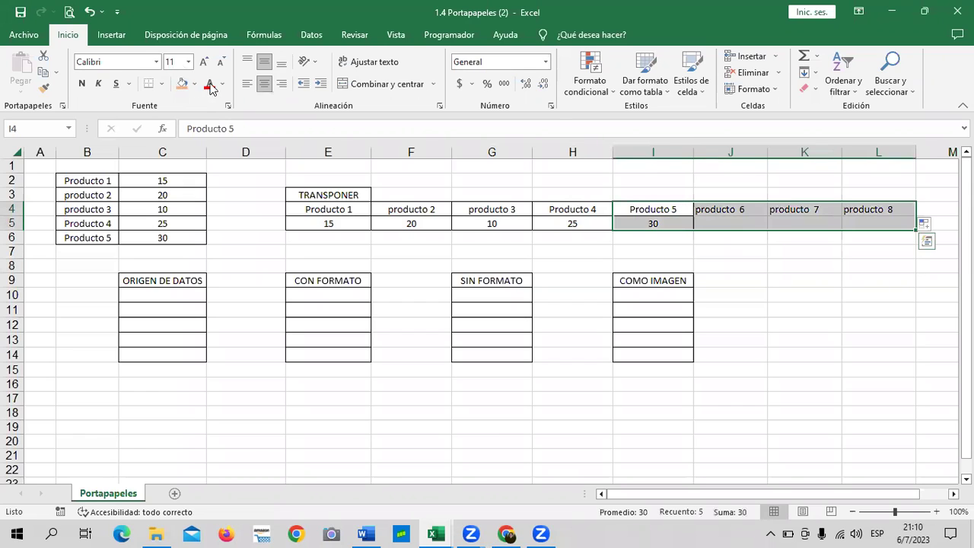
# Put borders on every cell of I4:L5 and centre the producto 6–8 headers in J4:L4
pyautogui.click(164, 85)
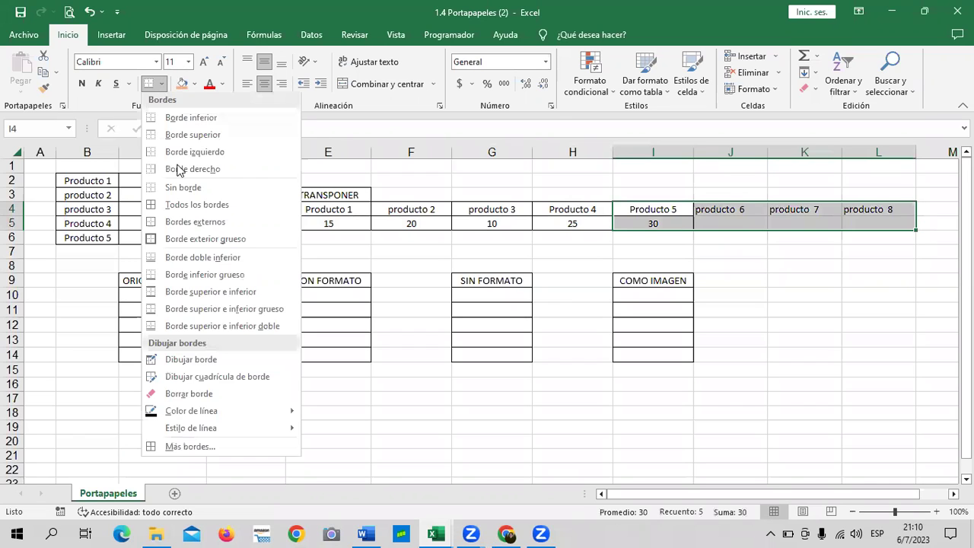
pyautogui.click(801, 295)
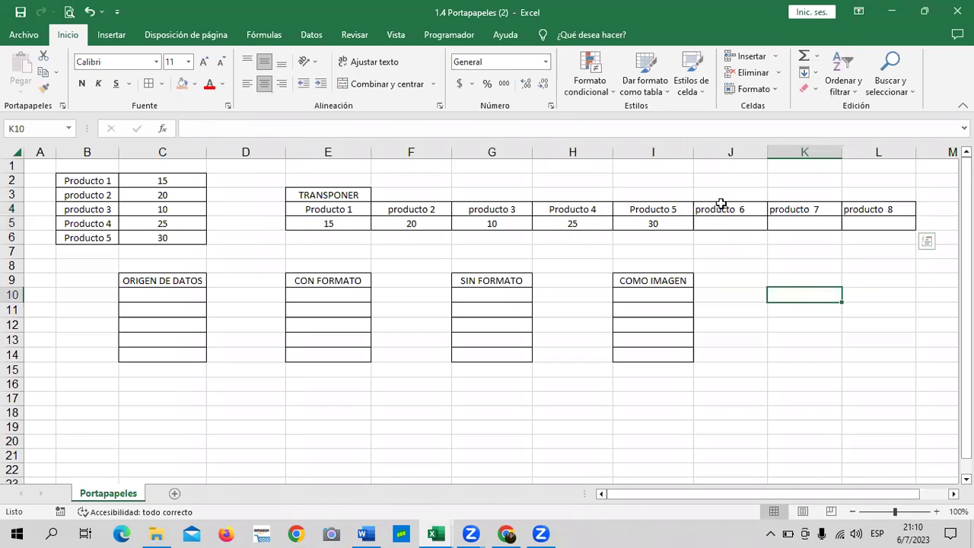
pyautogui.click(752, 205)
pyautogui.hotkey('shift', 'Right')
pyautogui.hotkey('shift', 'Right')
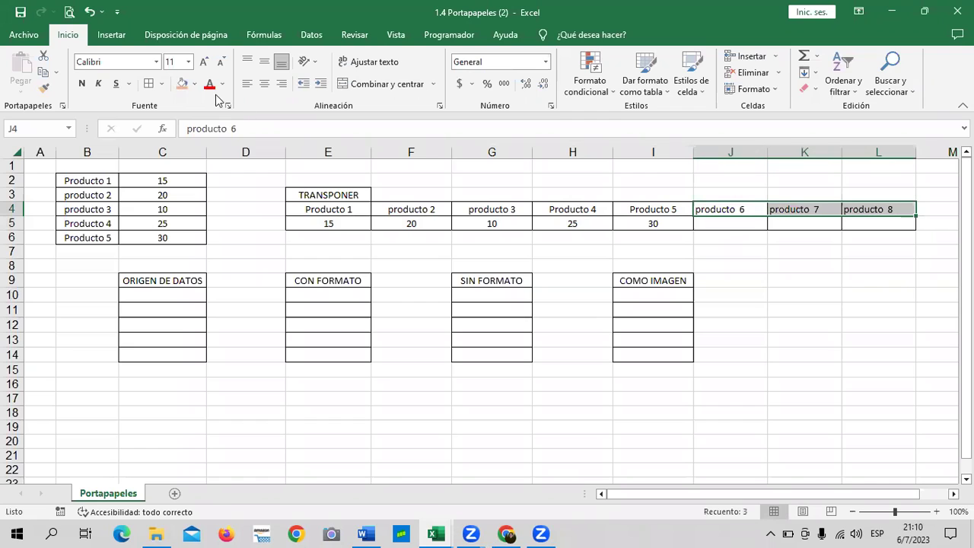
pyautogui.click(264, 84)
pyautogui.click(804, 339)
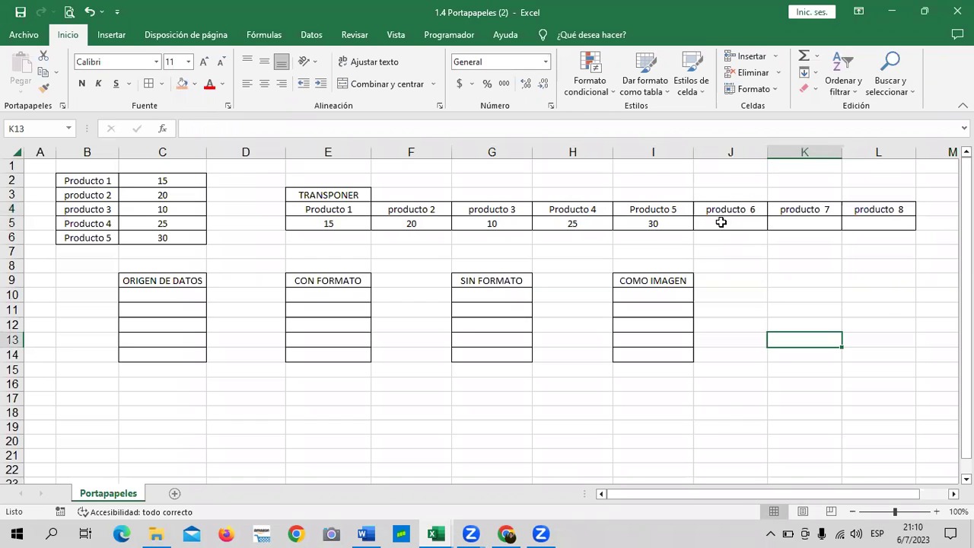
# Enter quantities 35, 40 and 45 in J5, K5 and L5
pyautogui.click(721, 222)
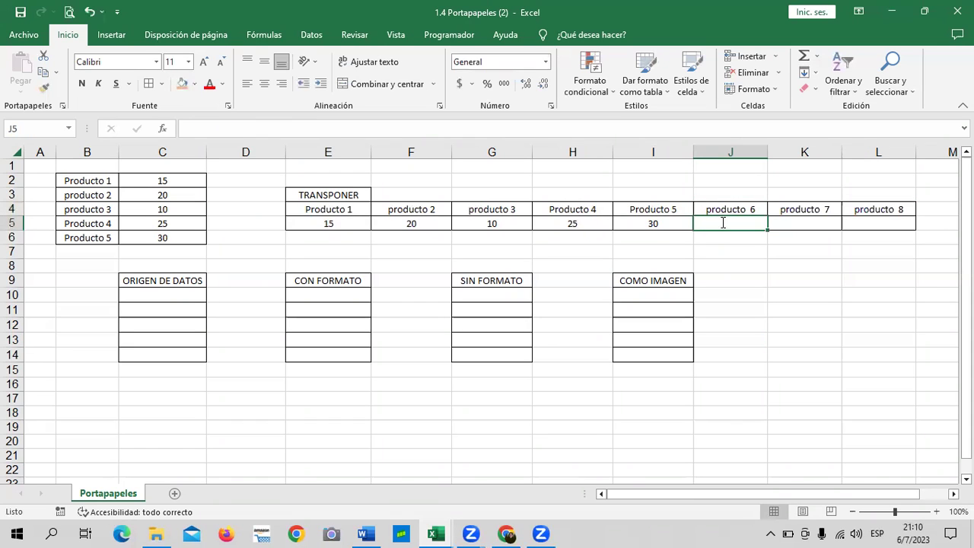
pyautogui.write('35')
pyautogui.press('Tab')
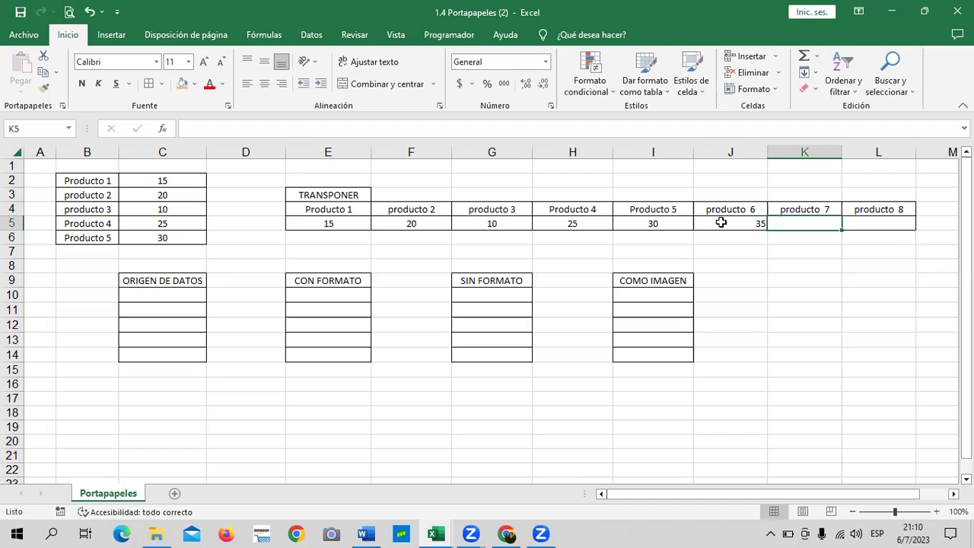
pyautogui.write('40')
pyautogui.press('Return')
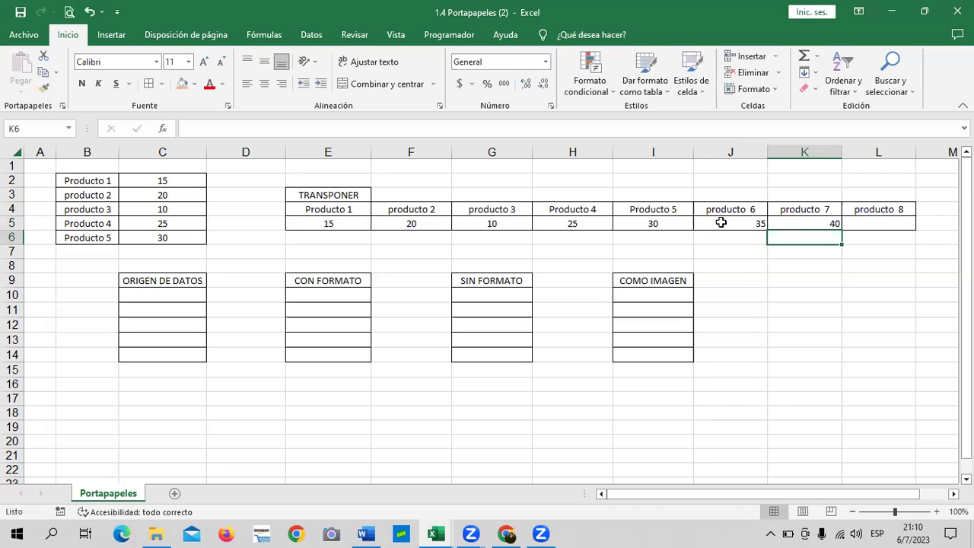
pyautogui.press('Up')
pyautogui.press('Right')
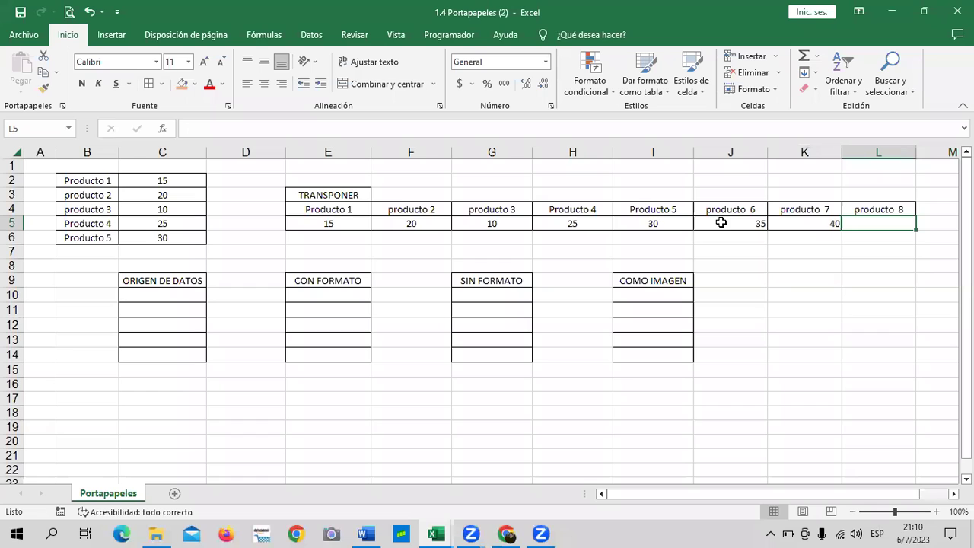
pyautogui.write('45')
pyautogui.press('Return')
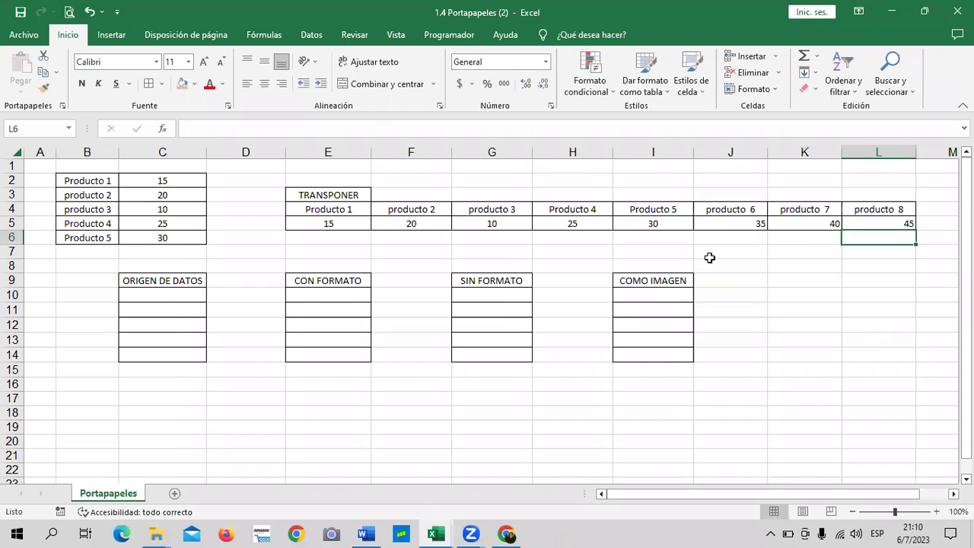
# Select and copy the product row E4:L5
pyautogui.moveTo(310, 206); pyautogui.dragTo(602, 220)
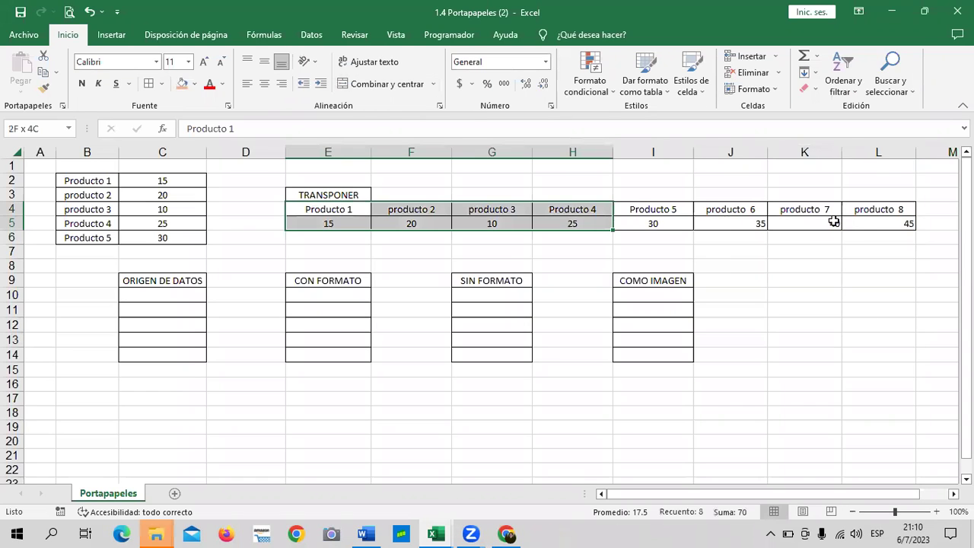
pyautogui.moveTo(880, 219); pyautogui.dragTo(879, 222)
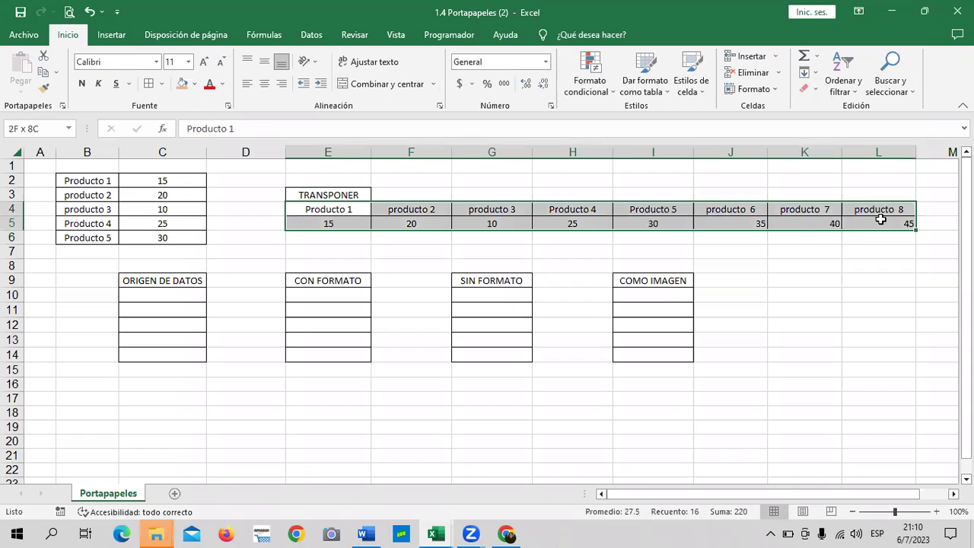
pyautogui.click(69, 412)
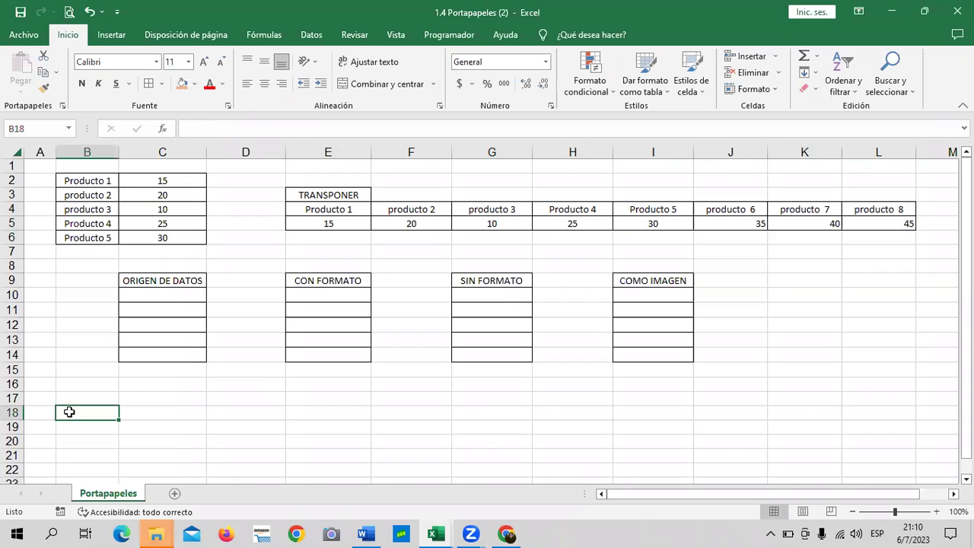
pyautogui.click(122, 424)
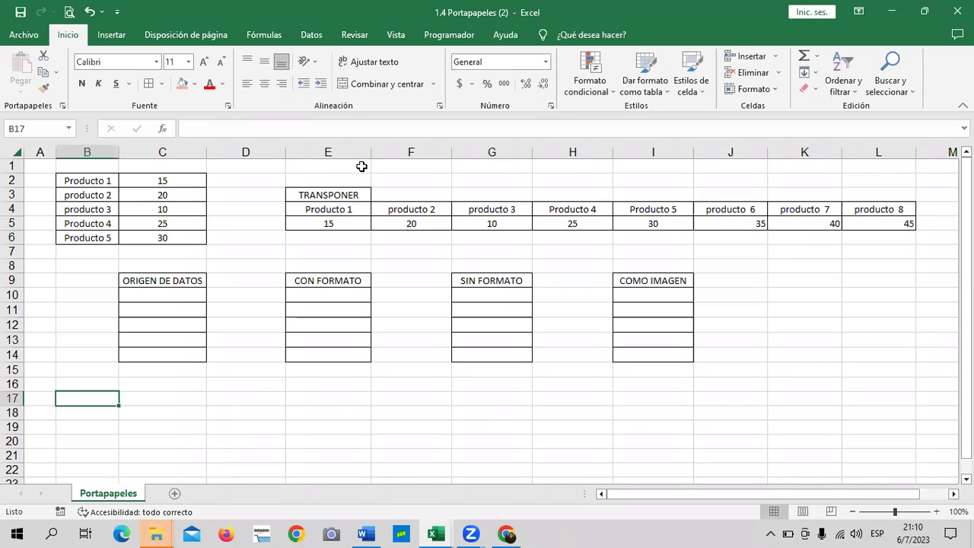
pyautogui.moveTo(350, 207); pyautogui.dragTo(875, 220)
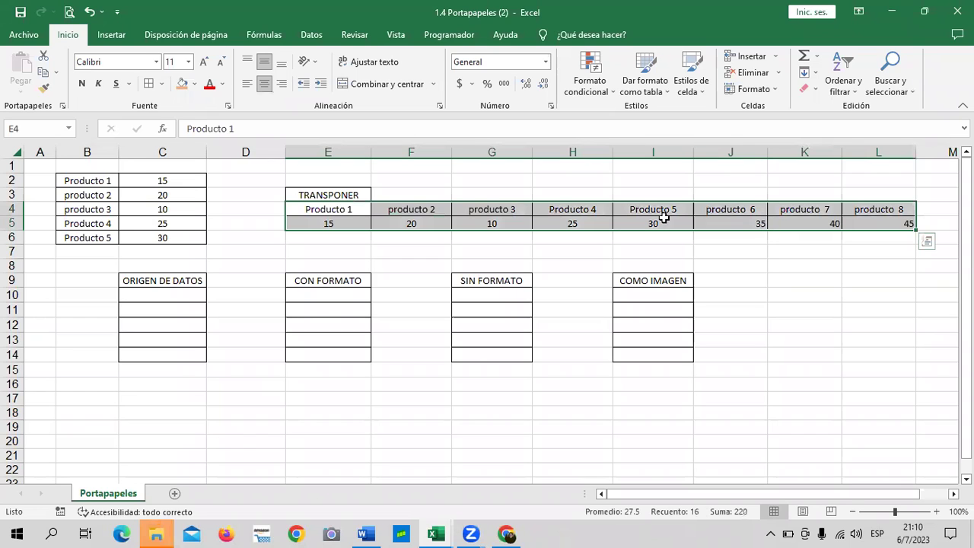
pyautogui.hotkey('ctrl', 'c')
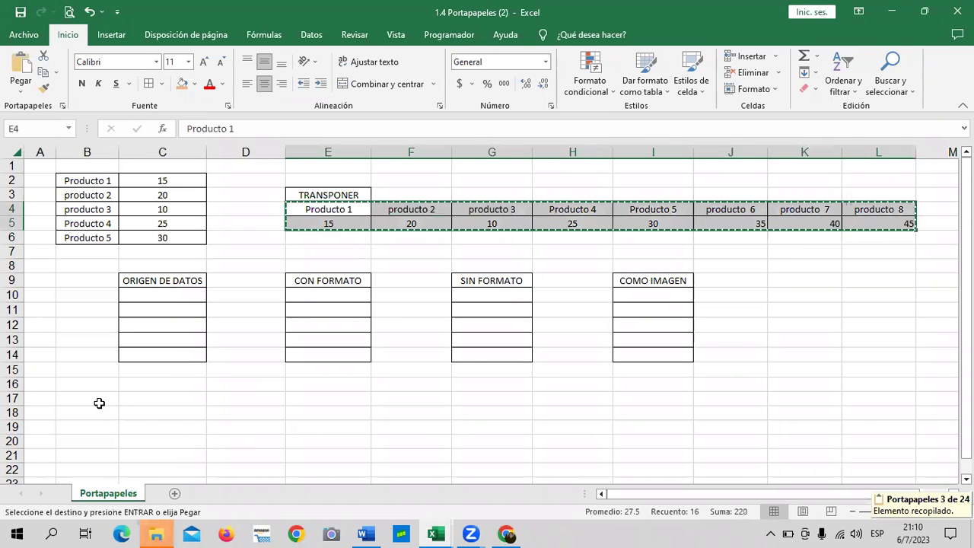
# Paste the row at B17 with Transpose, giving a vertical list in B17:C24
pyautogui.click(99, 404)
pyautogui.rightClick(96, 405)
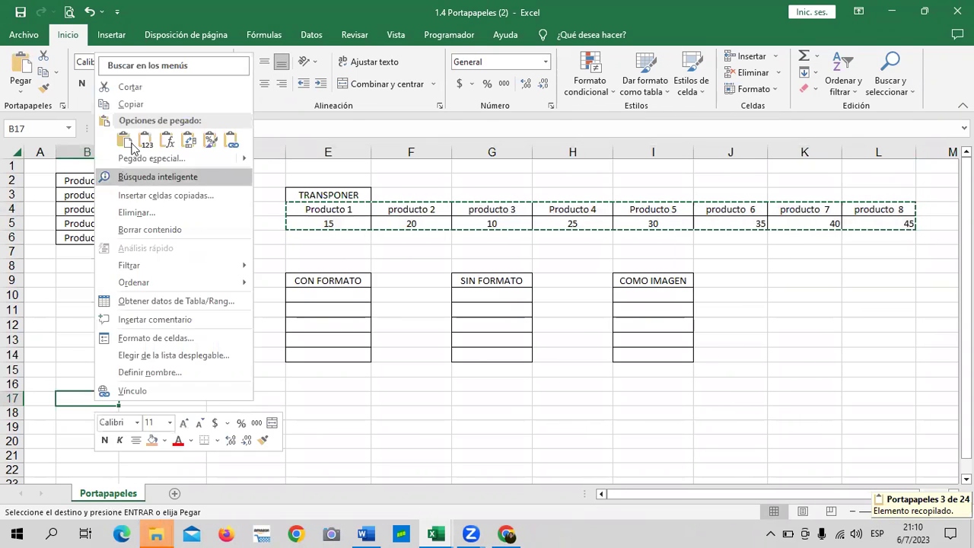
pyautogui.click(124, 140)
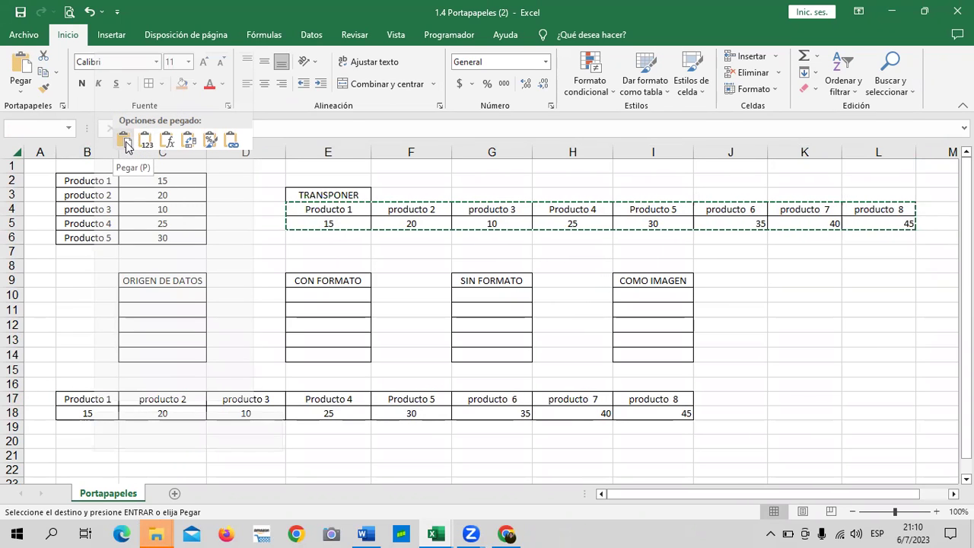
pyautogui.click(193, 144)
pyautogui.scroll(-3, 337, 372)
# Centre-align the pasted quantities in C17:C24, after trying left and right alignment
pyautogui.click(328, 342)
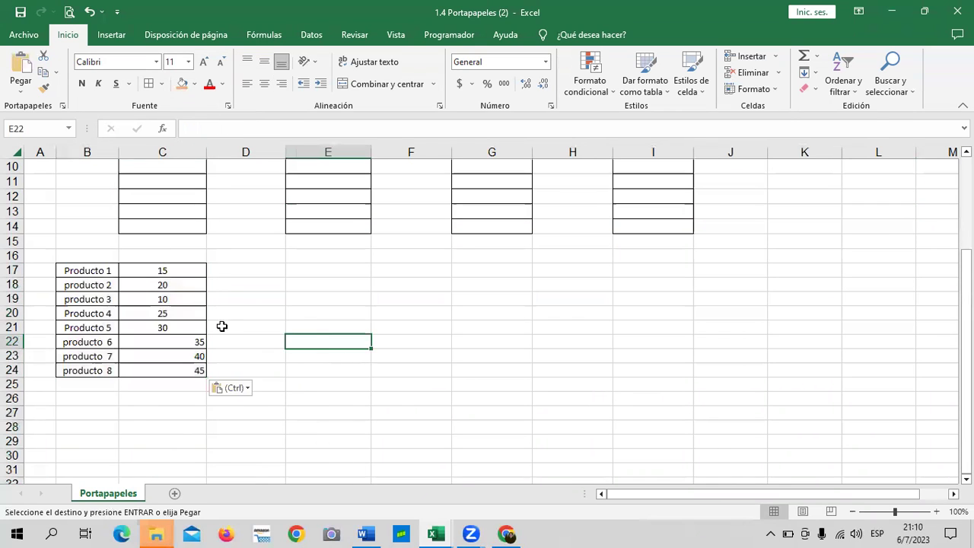
pyautogui.moveTo(183, 271); pyautogui.dragTo(190, 370)
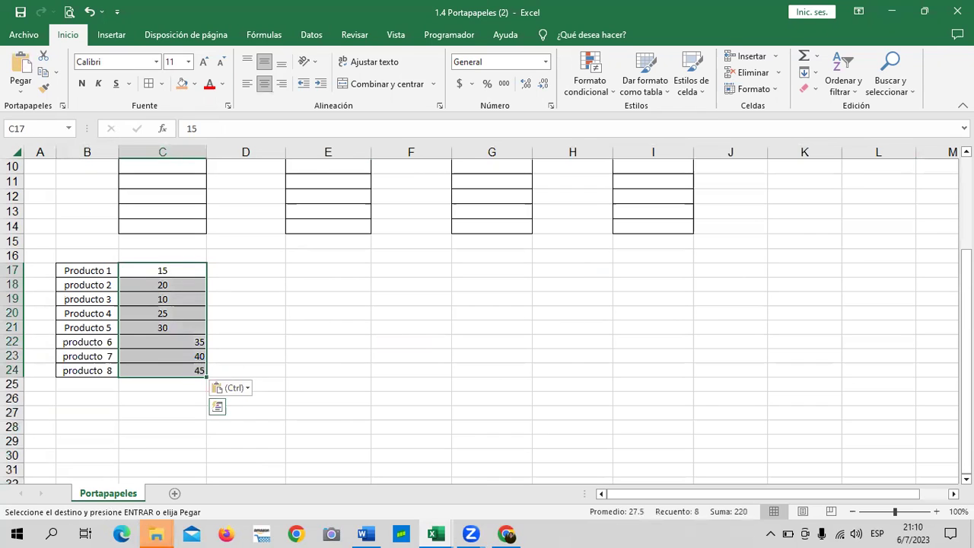
pyautogui.click(265, 85)
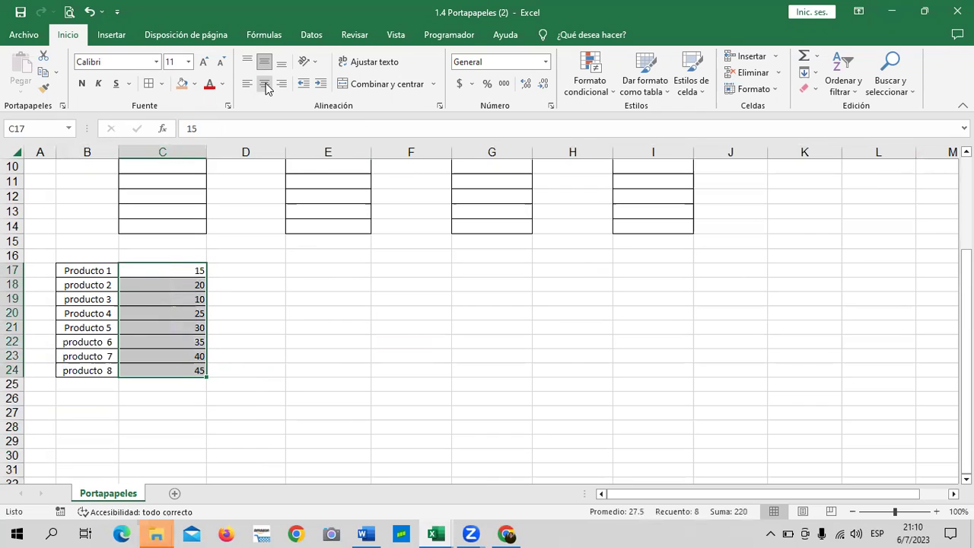
pyautogui.click(248, 85)
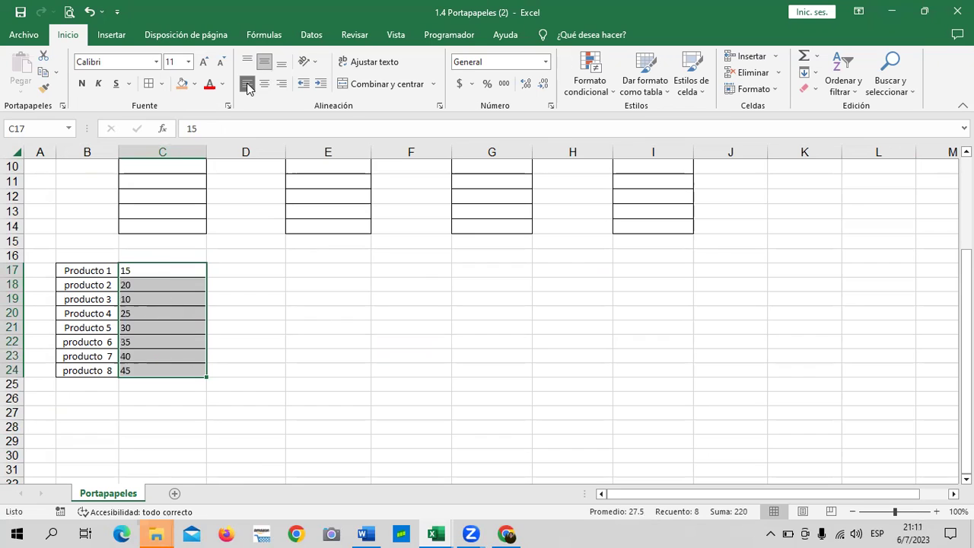
pyautogui.click(281, 83)
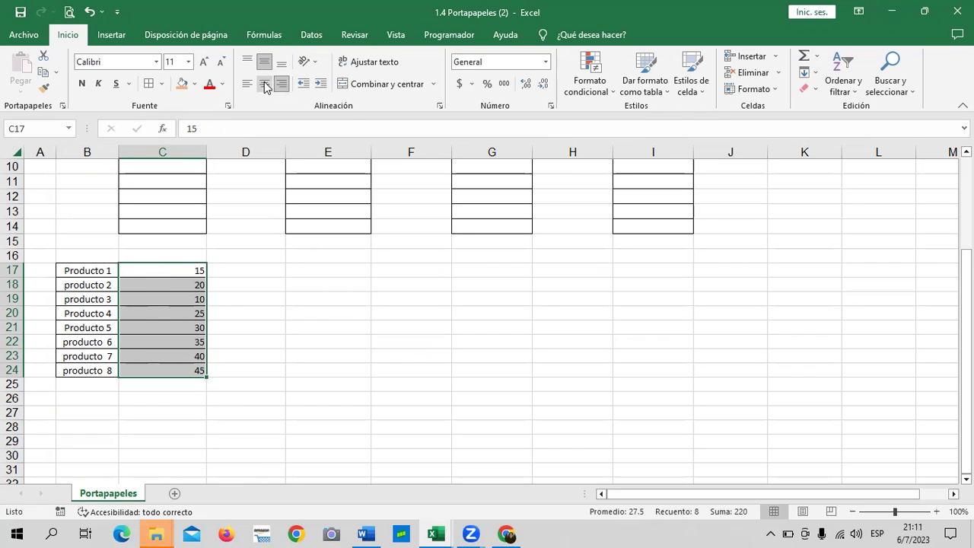
pyautogui.click(265, 86)
pyautogui.click(440, 392)
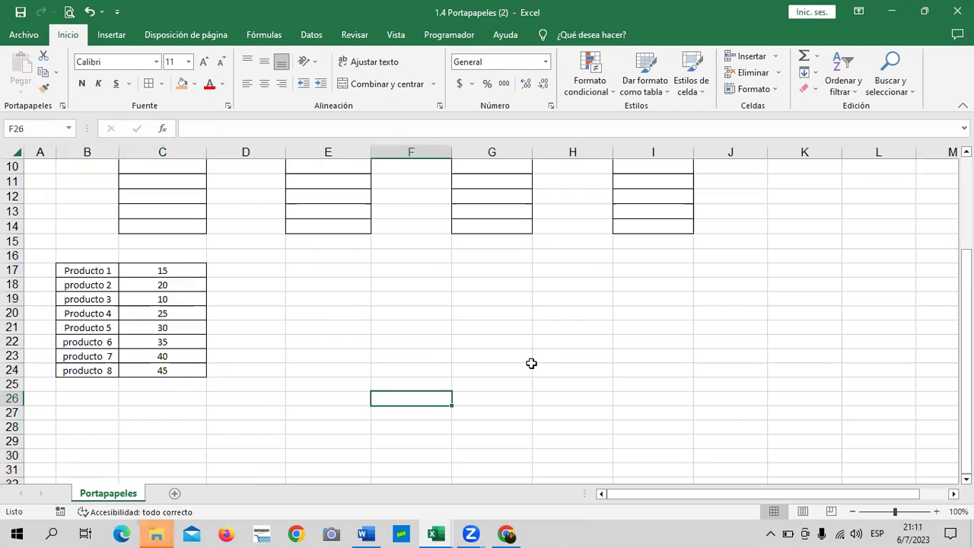
pyautogui.scroll(2, 526, 368)
pyautogui.scroll(1, 526, 368)
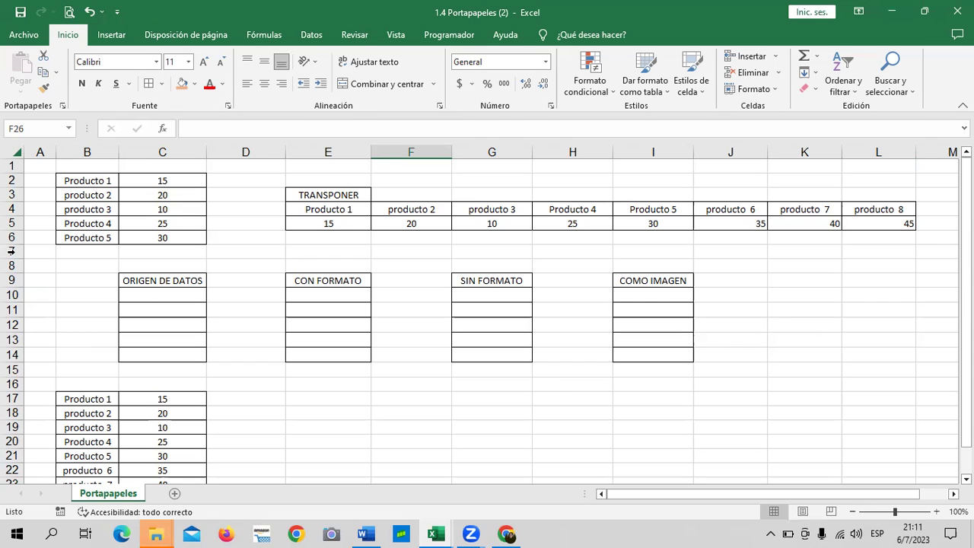
pyautogui.scroll(-1, 183, 290)
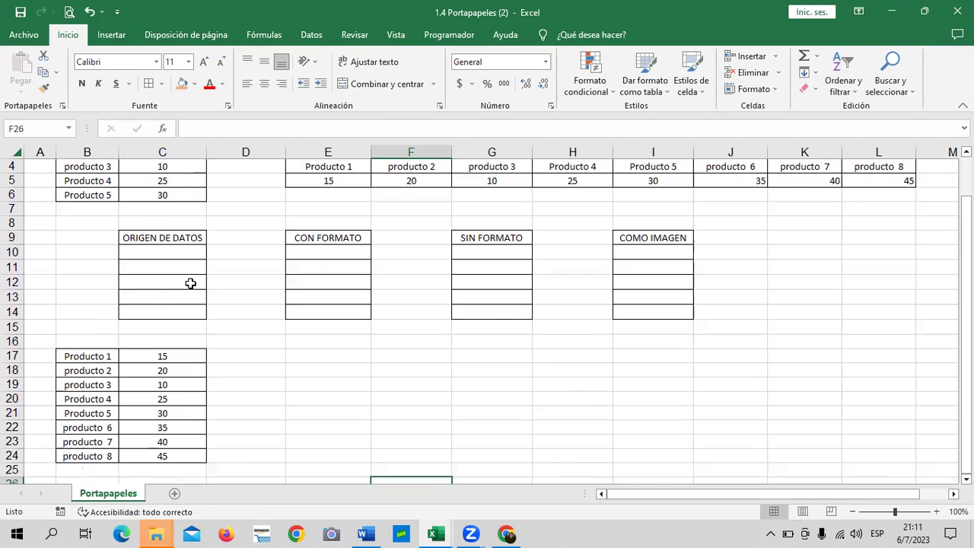
pyautogui.click(244, 245)
pyautogui.click(185, 254)
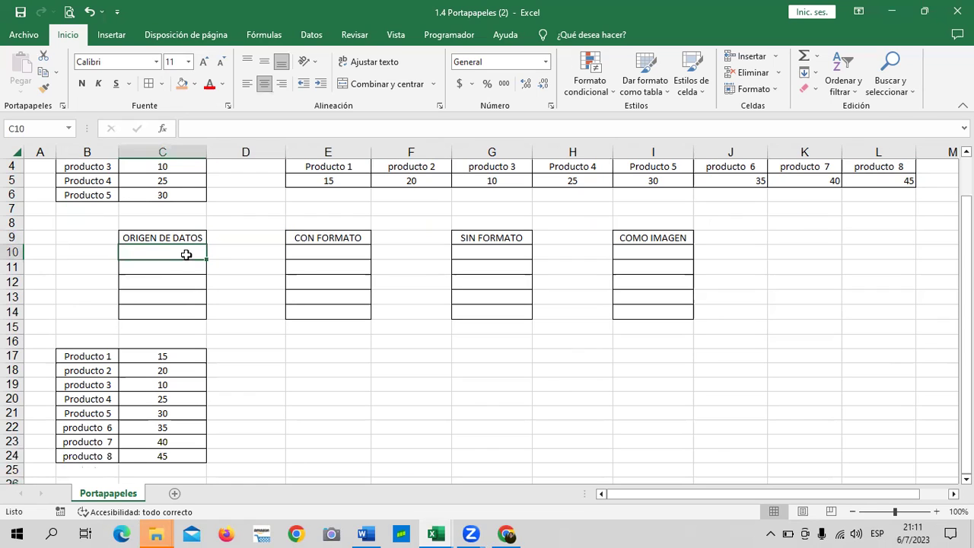
pyautogui.click(235, 270)
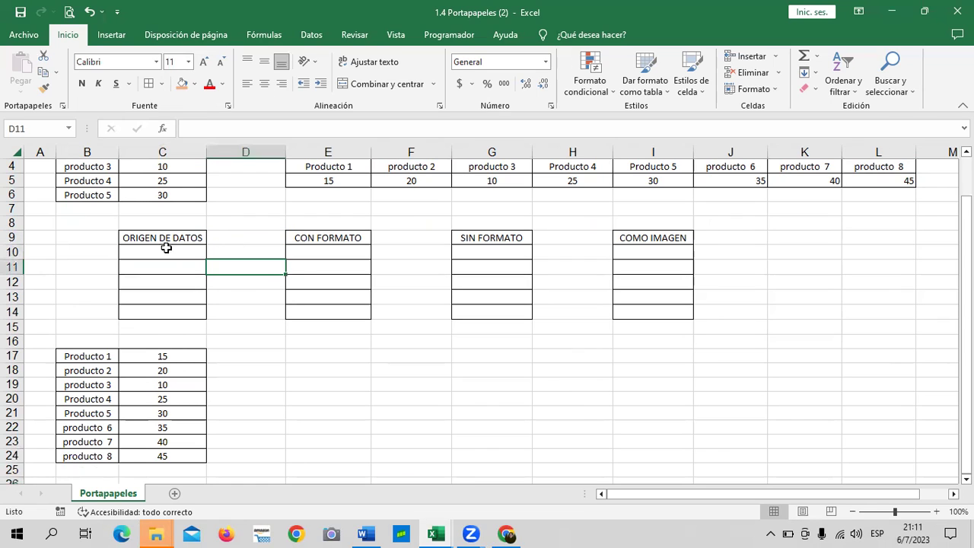
pyautogui.click(162, 239)
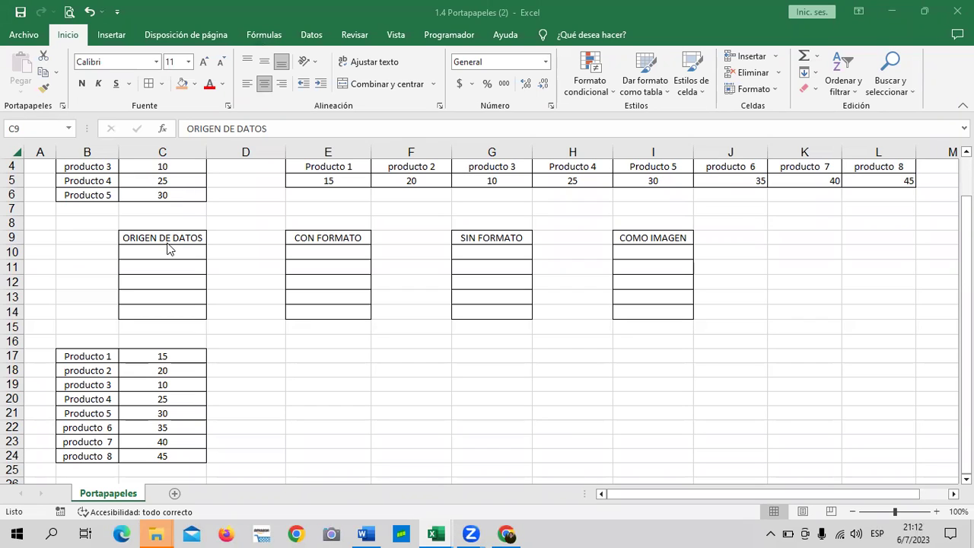
pyautogui.click(165, 250)
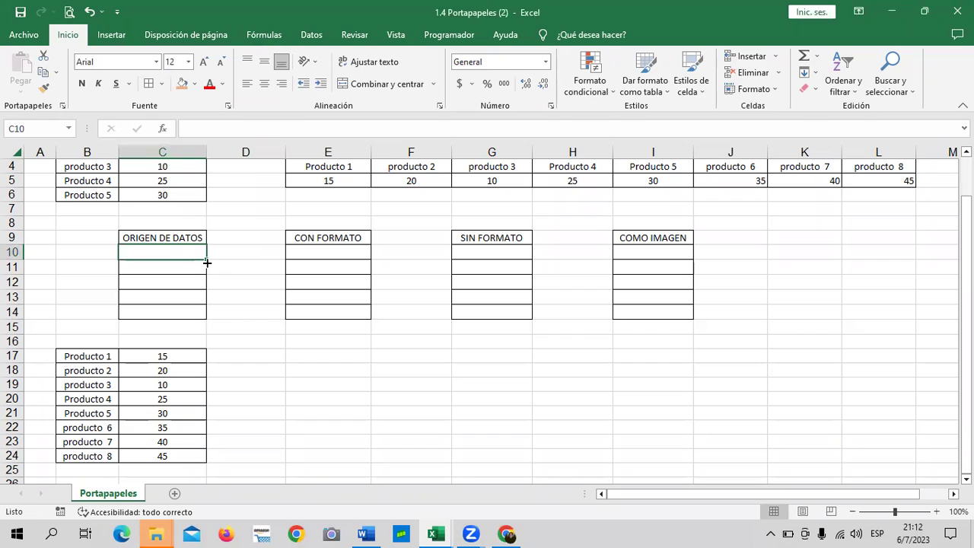
# Enter 15 in C10 and format it as Accounting, showing $ 15.00
pyautogui.write('15')
pyautogui.press('Return')
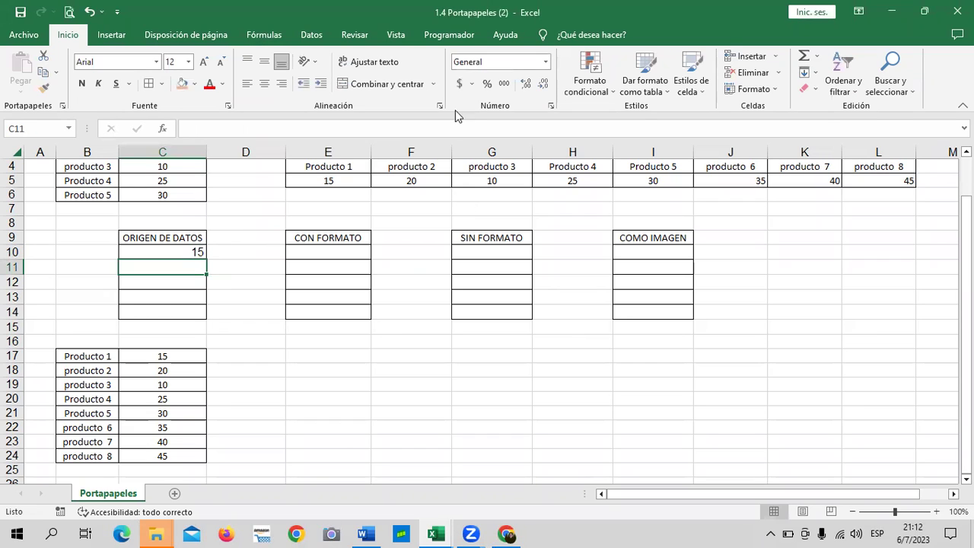
pyautogui.click(459, 85)
pyautogui.click(161, 251)
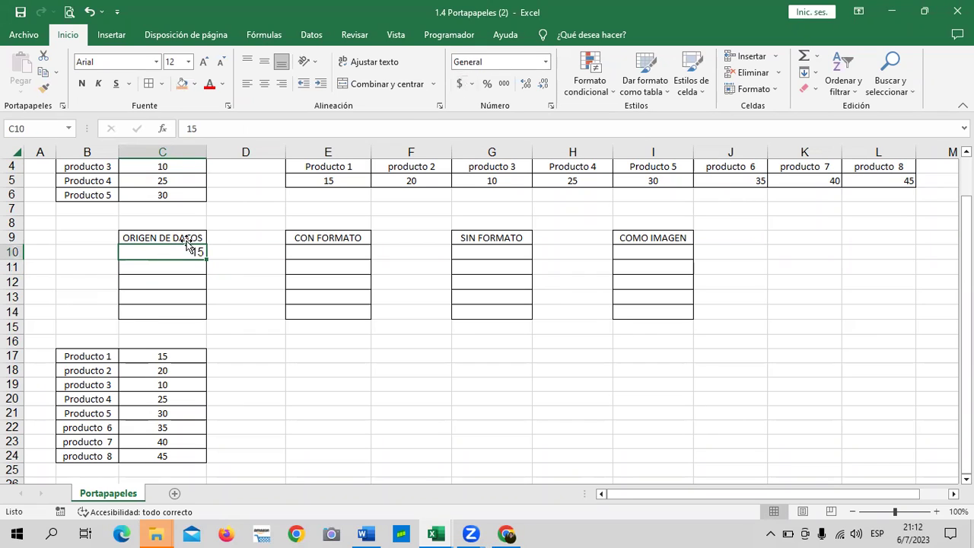
pyautogui.click(459, 85)
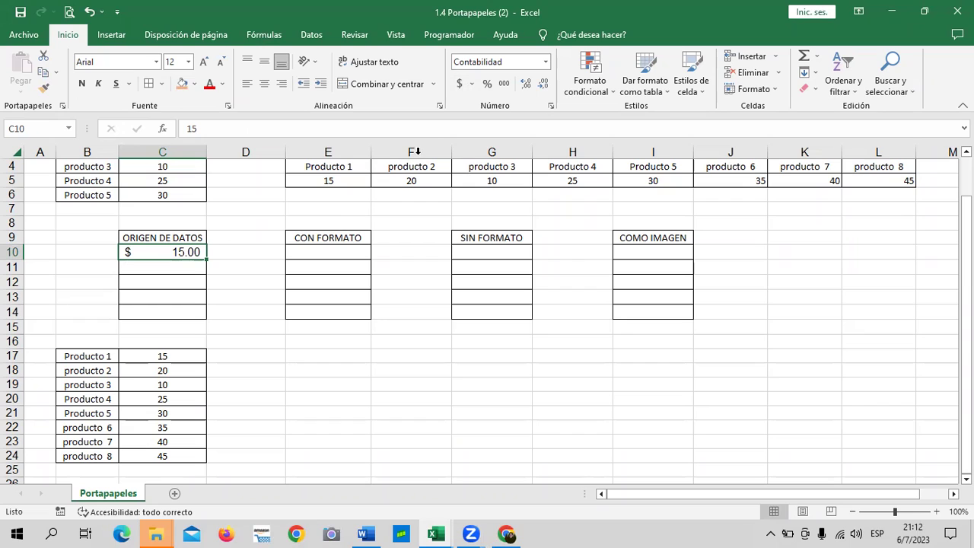
# Enter 20 in C11 with Percent Style, correcting it to read 20%
pyautogui.click(166, 269)
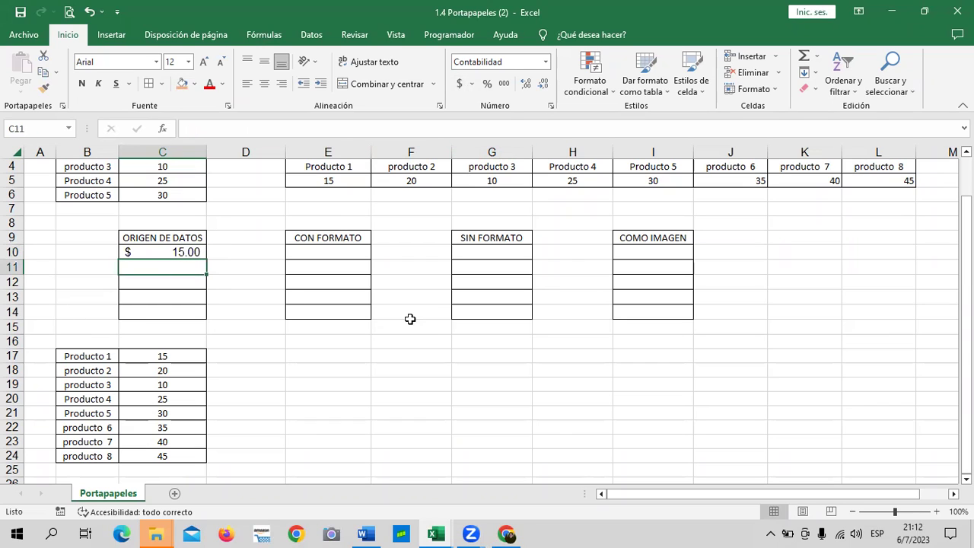
pyautogui.write('20')
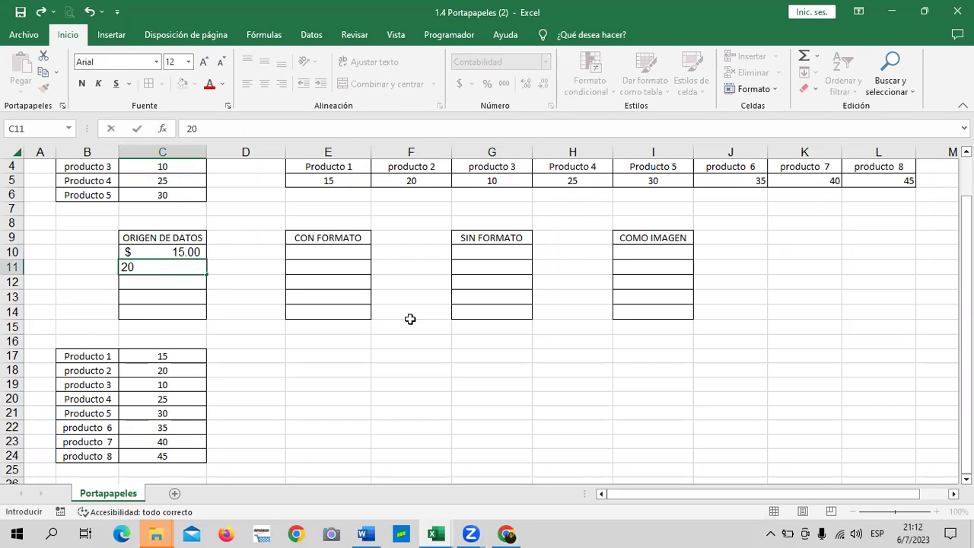
pyautogui.press('Return')
pyautogui.click(156, 262)
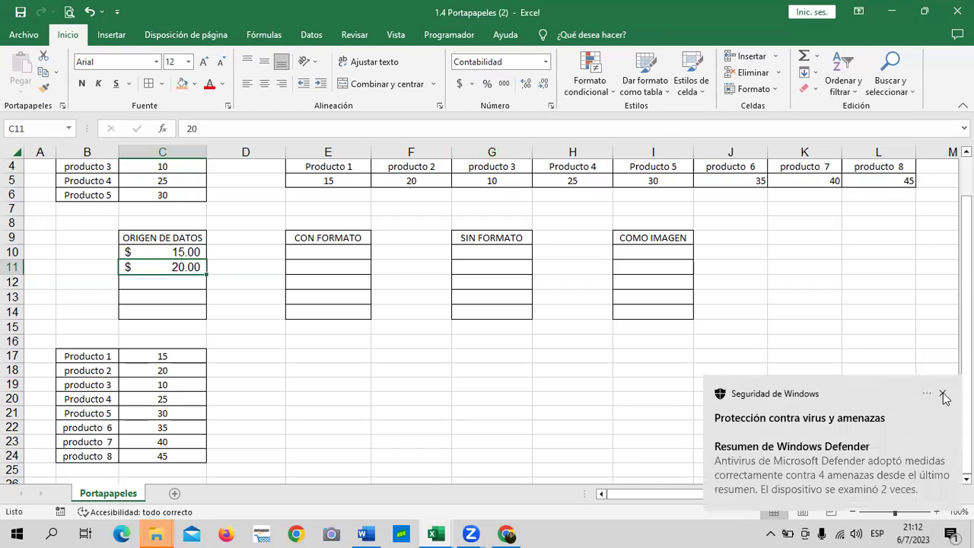
pyautogui.click(941, 393)
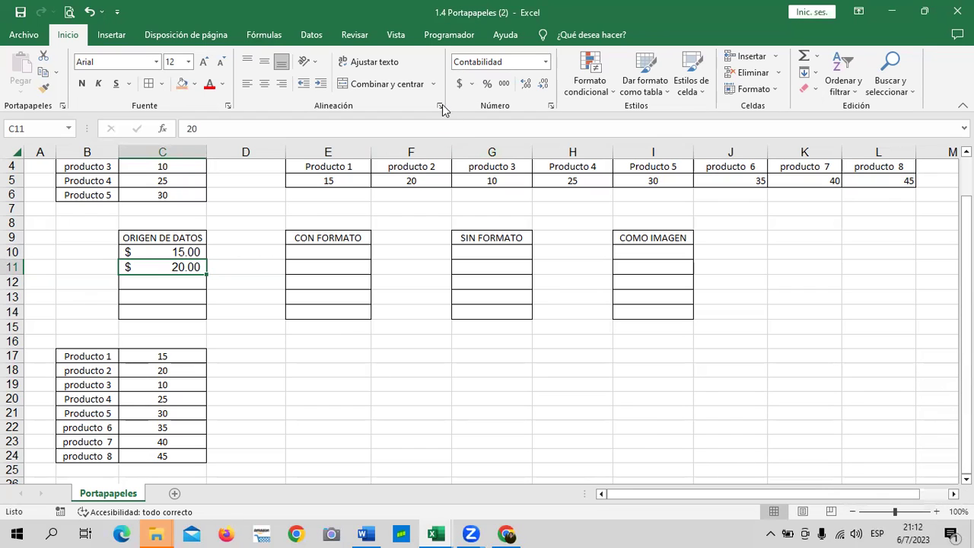
pyautogui.click(488, 85)
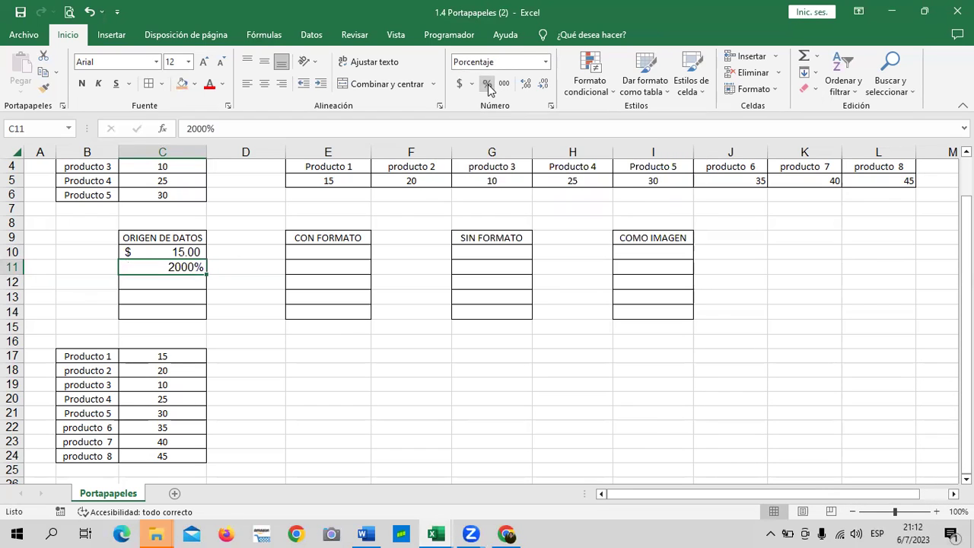
pyautogui.doubleClick(192, 267)
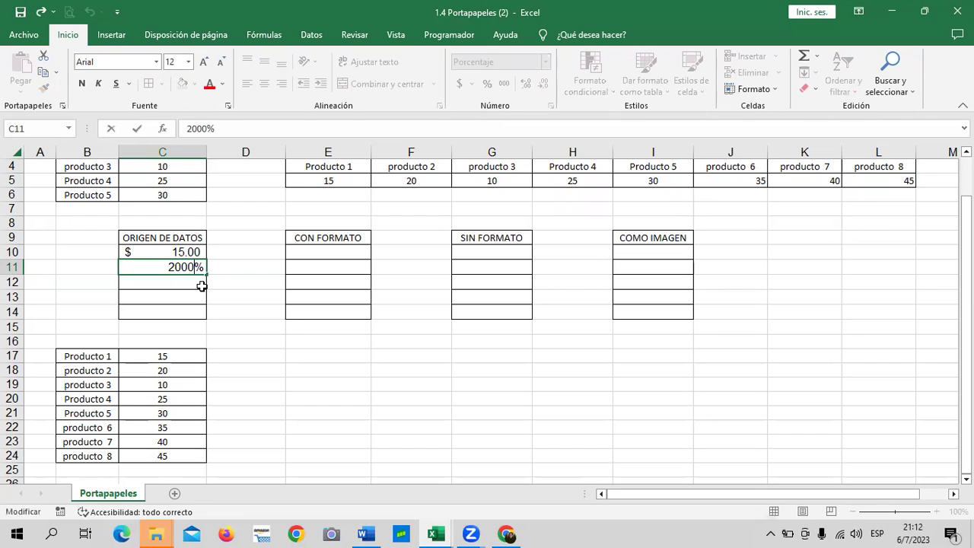
pyautogui.press('BackSpace')
pyautogui.press('BackSpace')
pyautogui.press('Return')
pyautogui.click(174, 267)
pyautogui.click(172, 283)
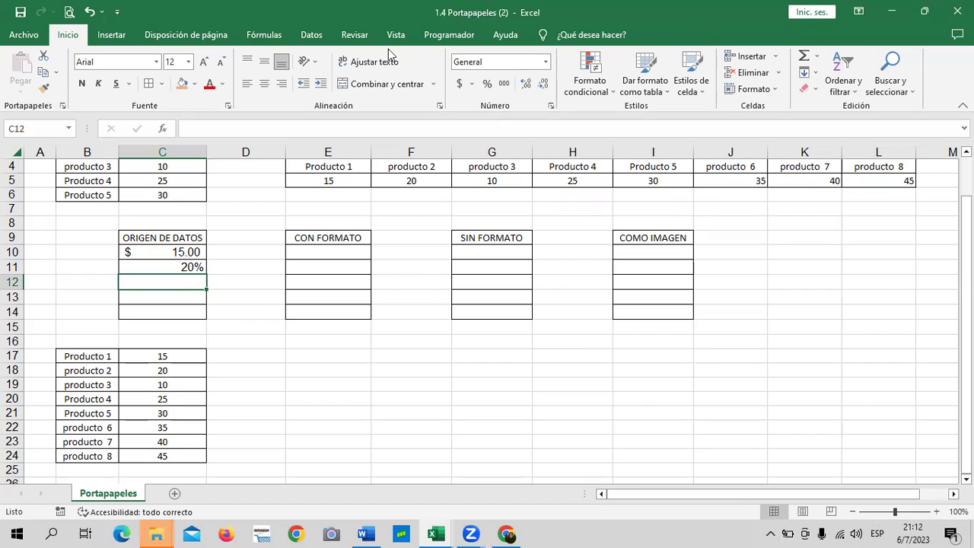
# Enter 25 in C12, fill the cell blue and enlarge its font
pyautogui.click(150, 277)
pyautogui.write('25')
pyautogui.press('Return')
pyautogui.click(149, 280)
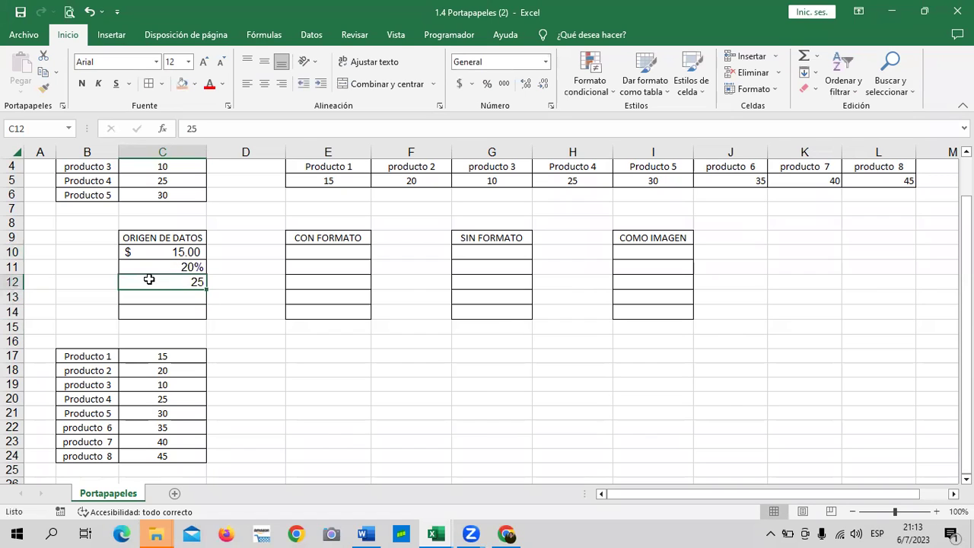
pyautogui.click(182, 83)
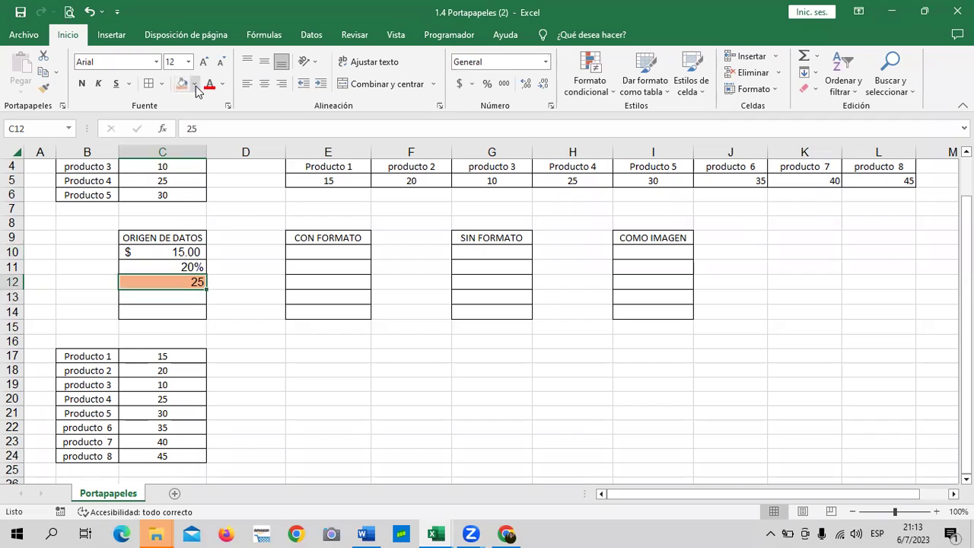
pyautogui.click(195, 85)
pyautogui.click(230, 117)
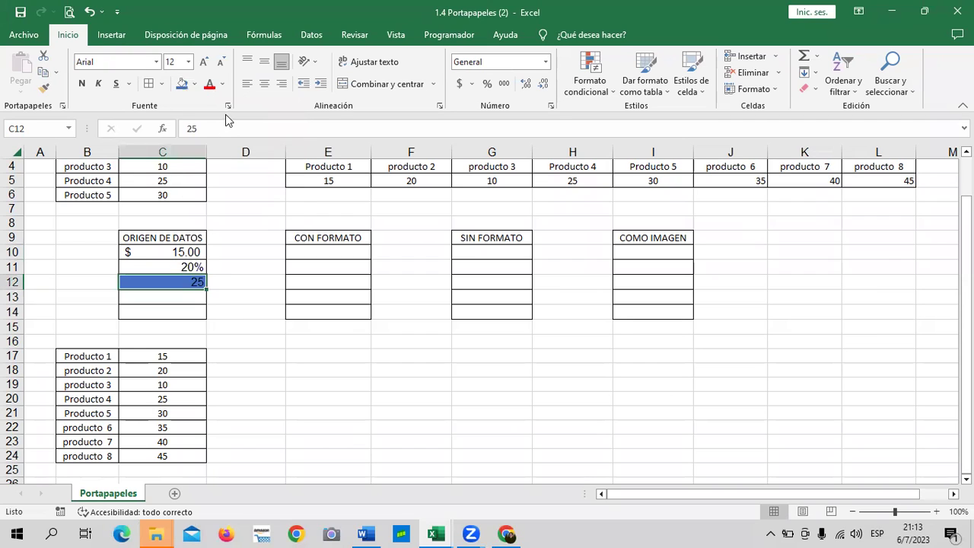
pyautogui.click(203, 62)
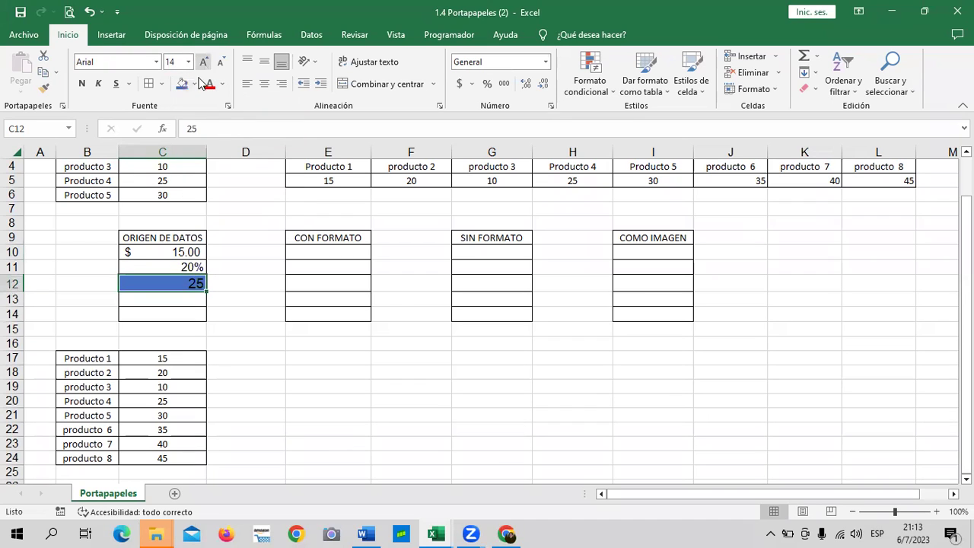
pyautogui.click(301, 373)
# Enter 50 in C13 and set its number format to Texto
pyautogui.click(176, 297)
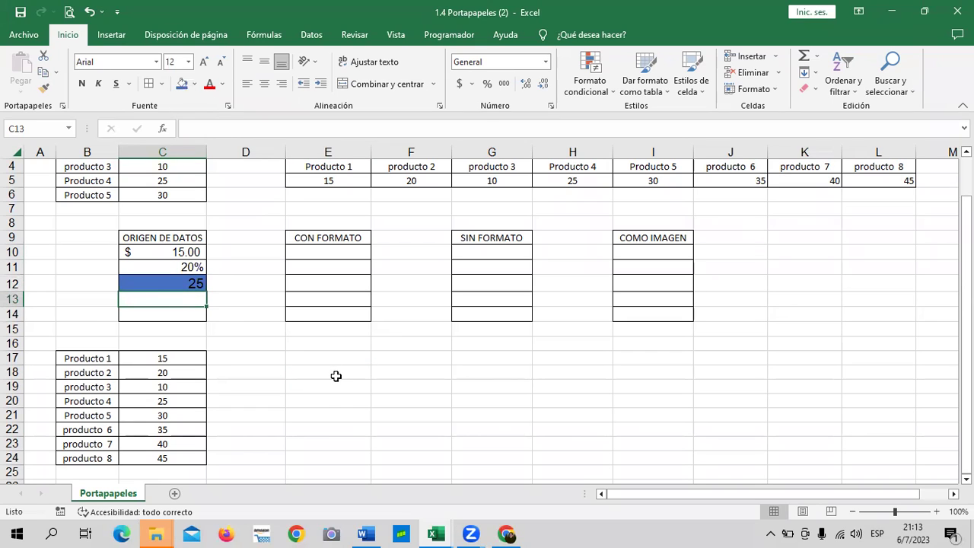
pyautogui.write('50')
pyautogui.press('Return')
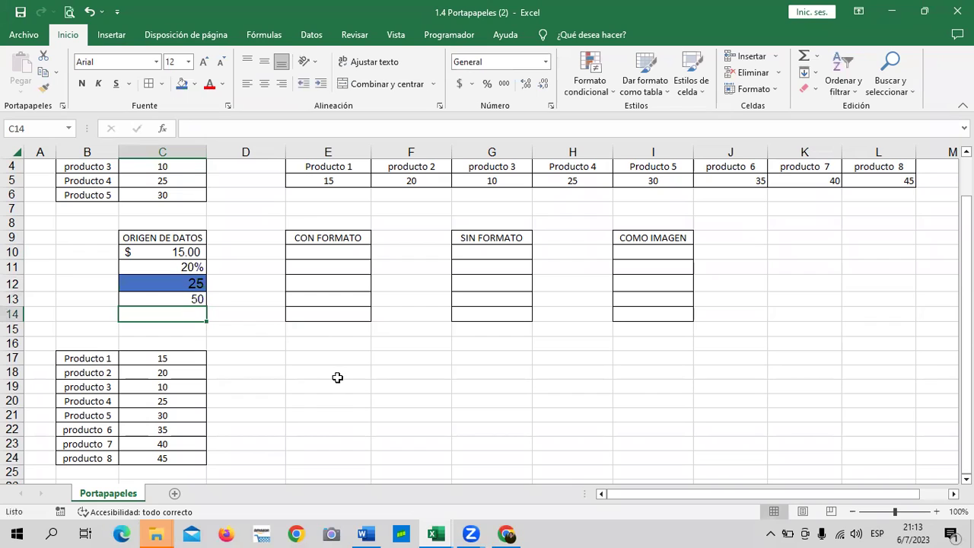
pyautogui.click(147, 299)
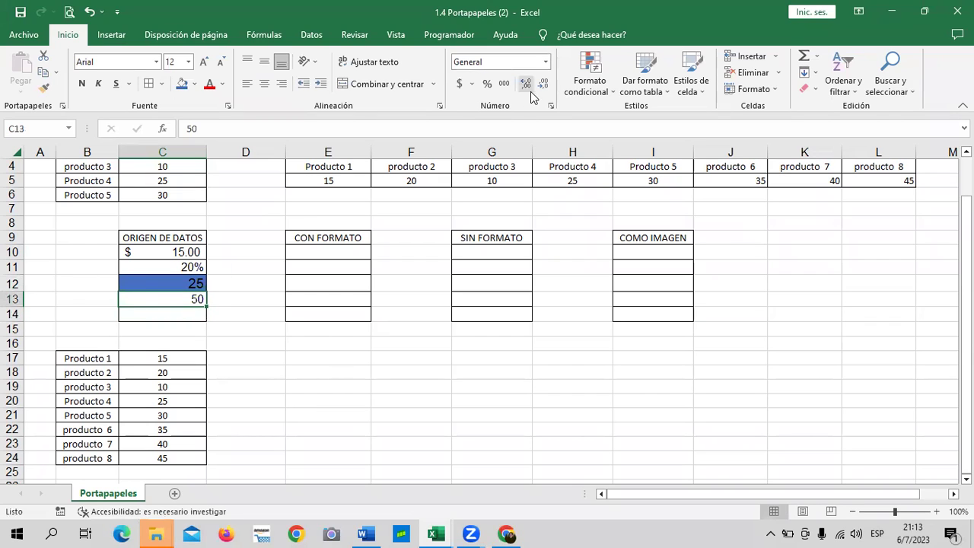
pyautogui.click(546, 63)
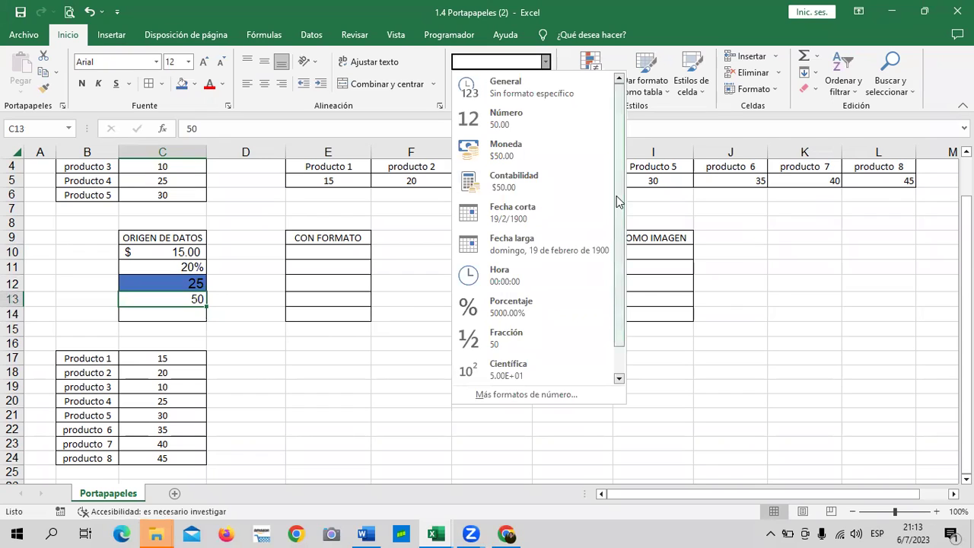
pyautogui.scroll(-1, 620, 203)
pyautogui.click(515, 376)
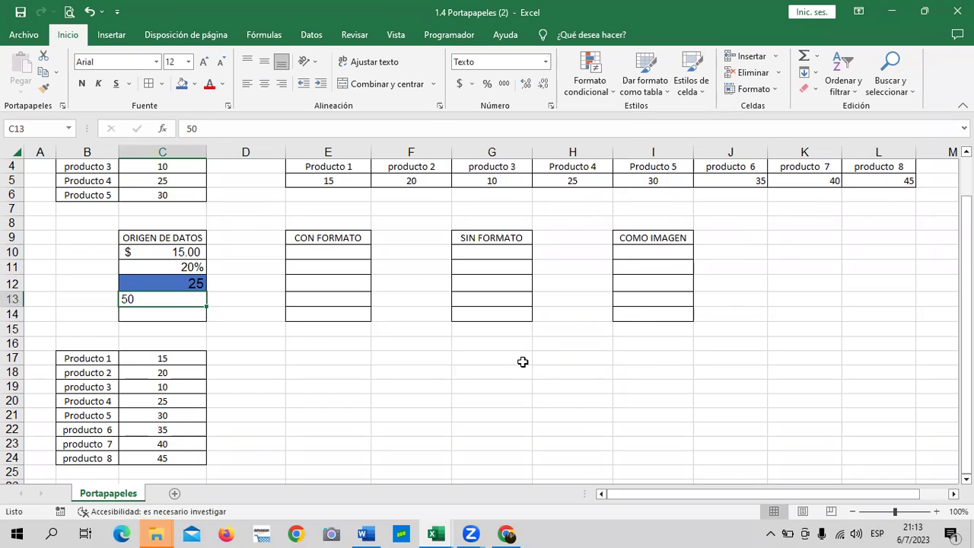
pyautogui.click(399, 428)
pyautogui.click(136, 301)
# Enter 100 in C14 and format it bold with an orange font colour
pyautogui.click(137, 311)
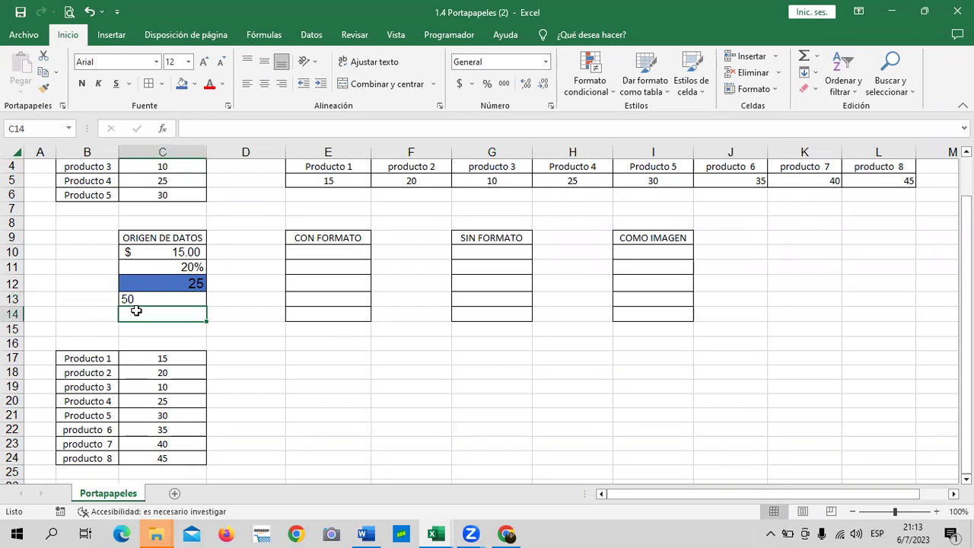
pyautogui.write('100')
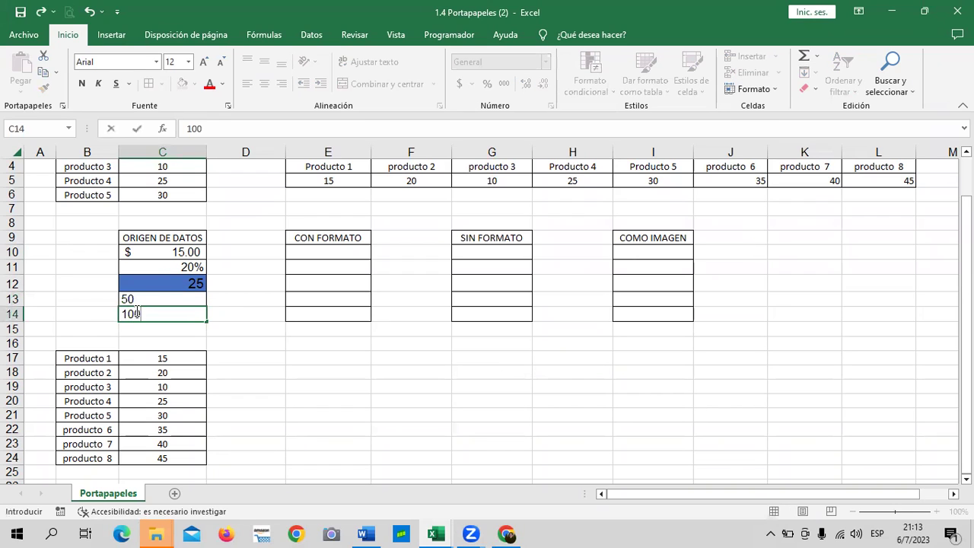
pyautogui.hotkey('ctrl', 'Return')
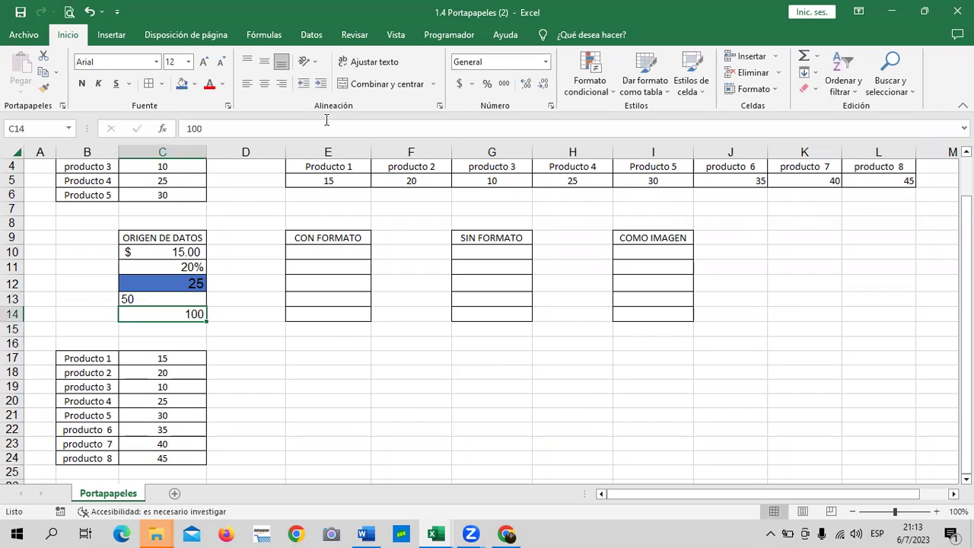
pyautogui.click(82, 83)
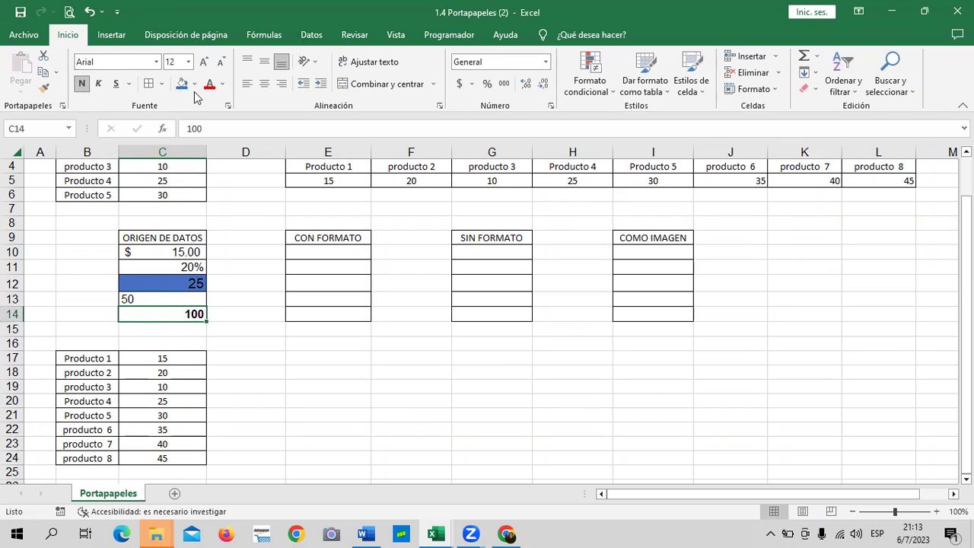
pyautogui.click(221, 83)
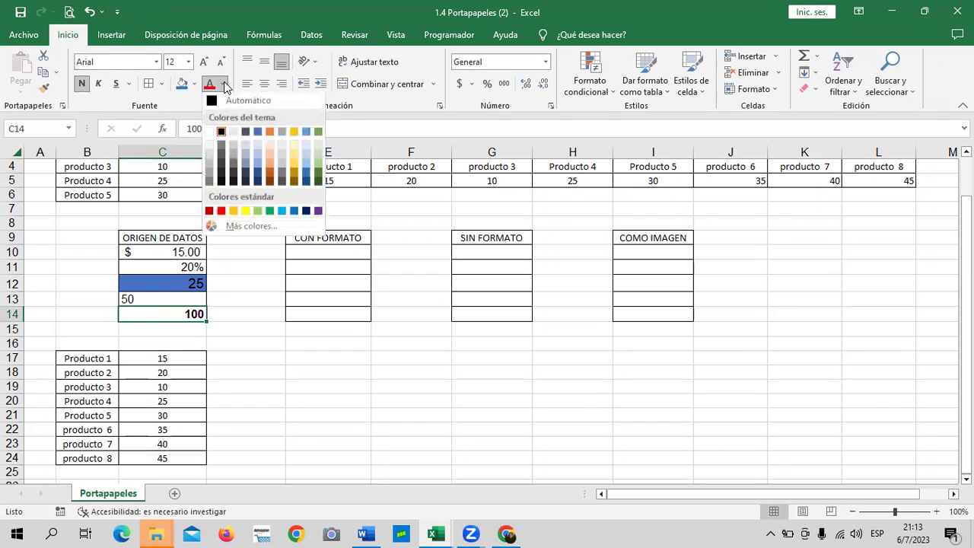
pyautogui.click(270, 135)
pyautogui.click(268, 403)
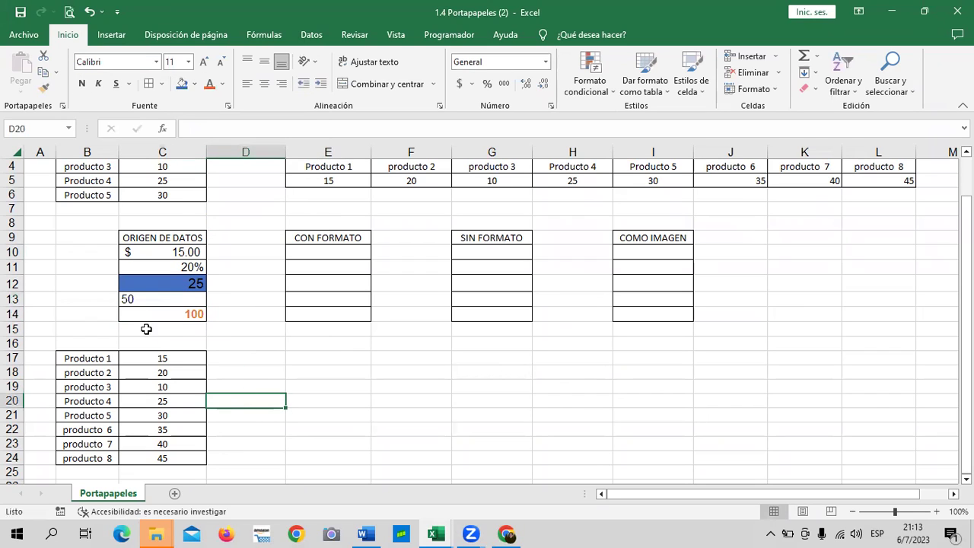
pyautogui.moveTo(181, 250); pyautogui.dragTo(176, 307)
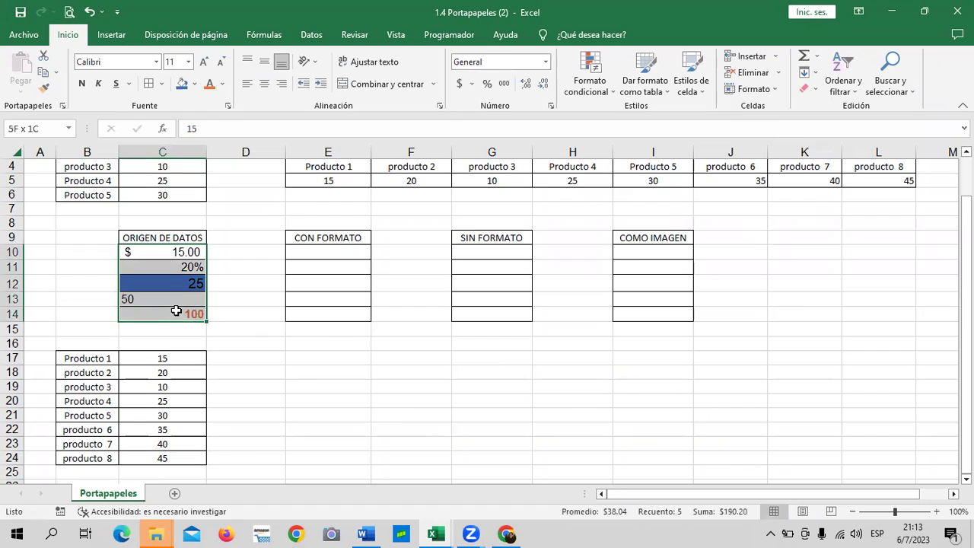
pyautogui.click(297, 386)
pyautogui.click(171, 312)
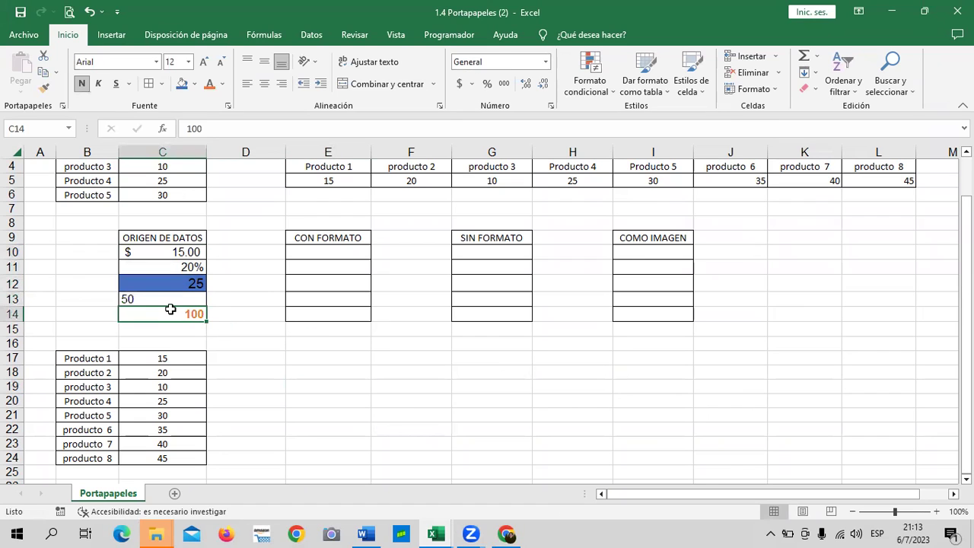
pyautogui.click(293, 371)
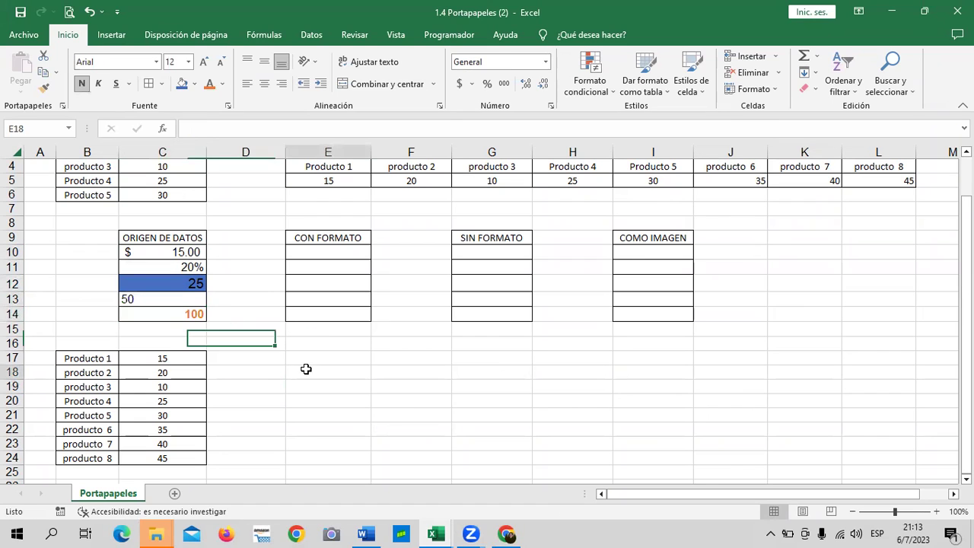
pyautogui.click(156, 314)
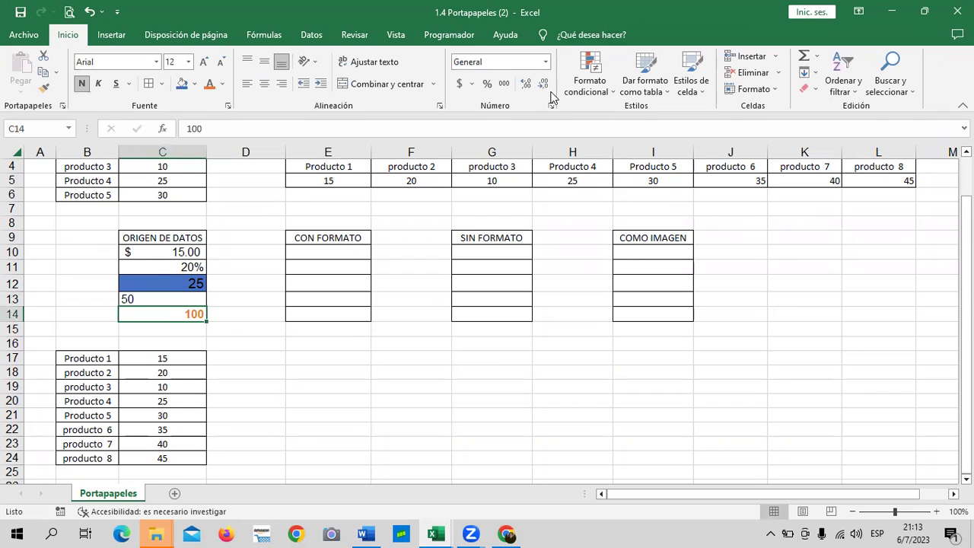
# Give C14 the custom number format 0 "km" so it displays 100 km
pyautogui.click(552, 108)
pyautogui.click(318, 226)
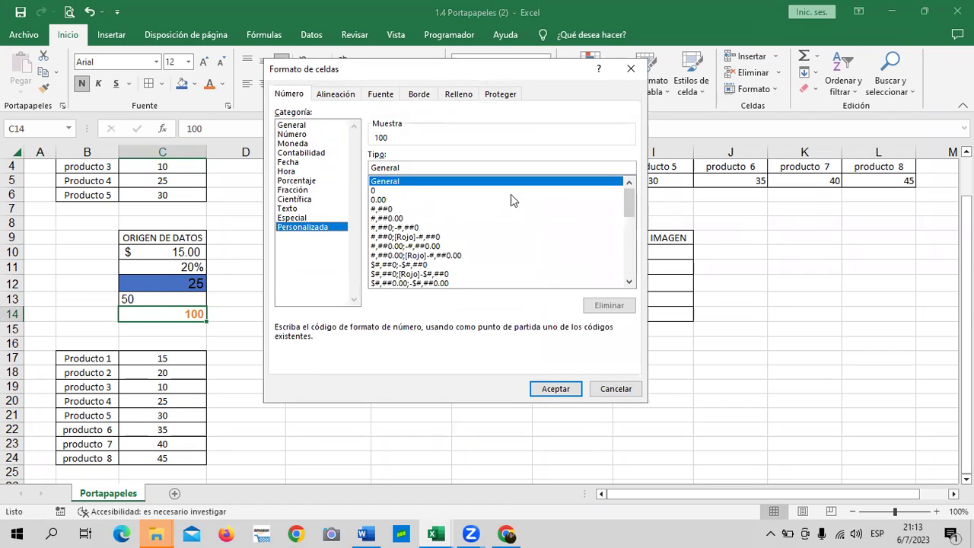
pyautogui.moveTo(628, 203)
pyautogui.mouseDown()
pyautogui.moveTo(630, 225)
pyautogui.moveTo(597, 167)
pyautogui.mouseUp()
pyautogui.click(392, 191)
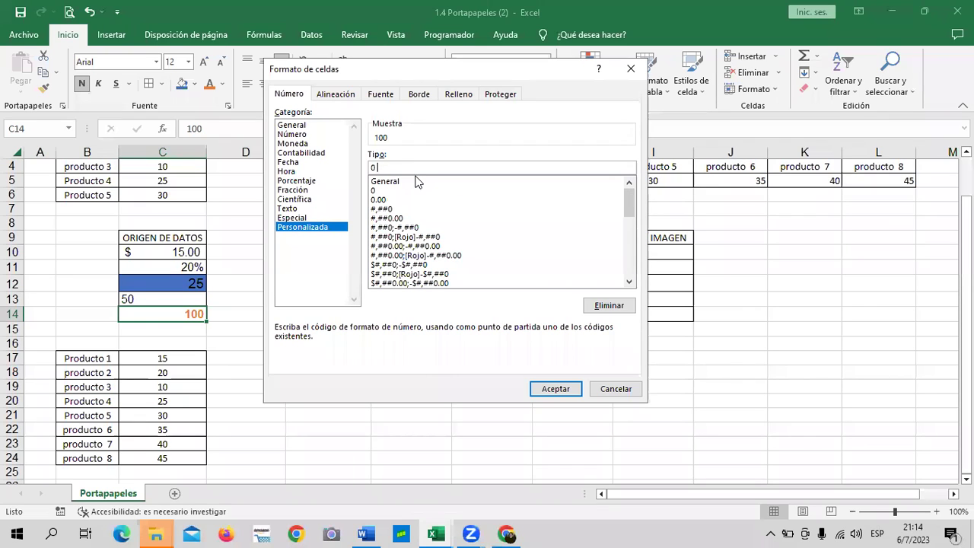
pyautogui.write('km')
pyautogui.write('"')
pyautogui.click(556, 388)
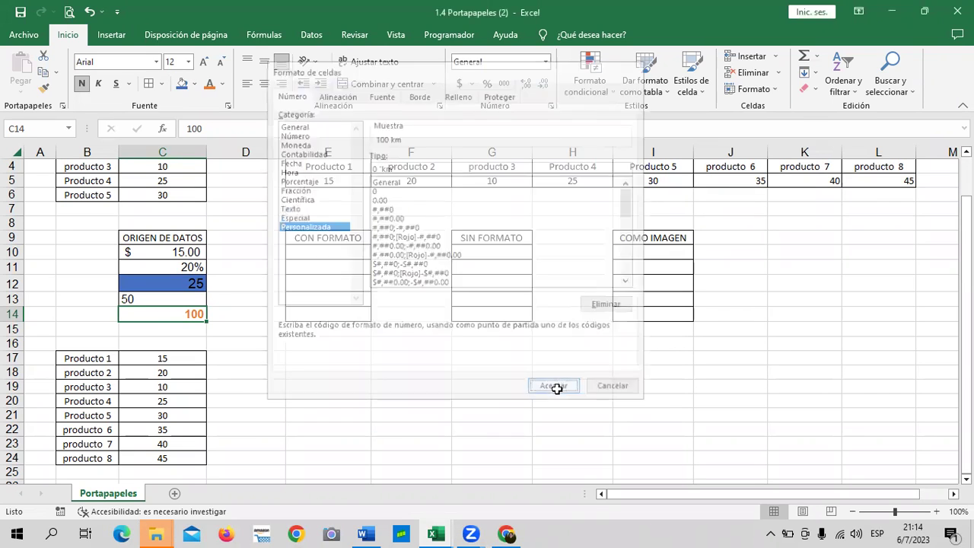
pyautogui.click(363, 413)
pyautogui.click(154, 315)
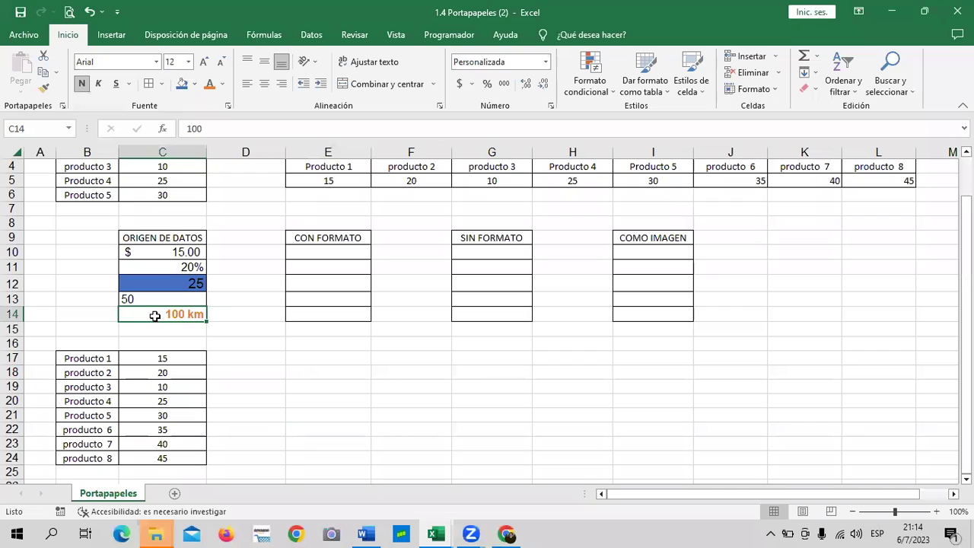
pyautogui.click(295, 397)
# Copy C10:C14 and paste it with its formatting into E10:E14
pyautogui.moveTo(172, 249); pyautogui.dragTo(175, 312)
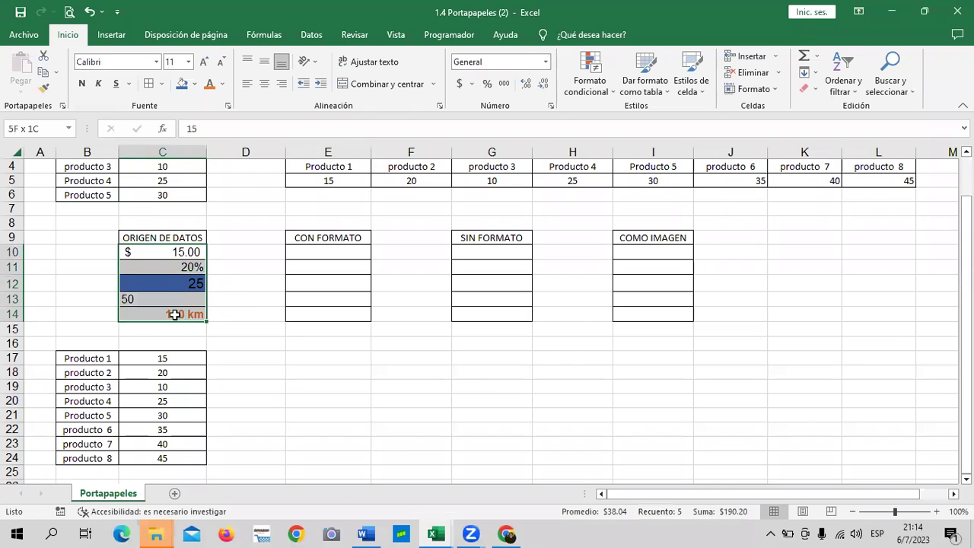
pyautogui.rightClick(175, 311)
pyautogui.click(210, 222)
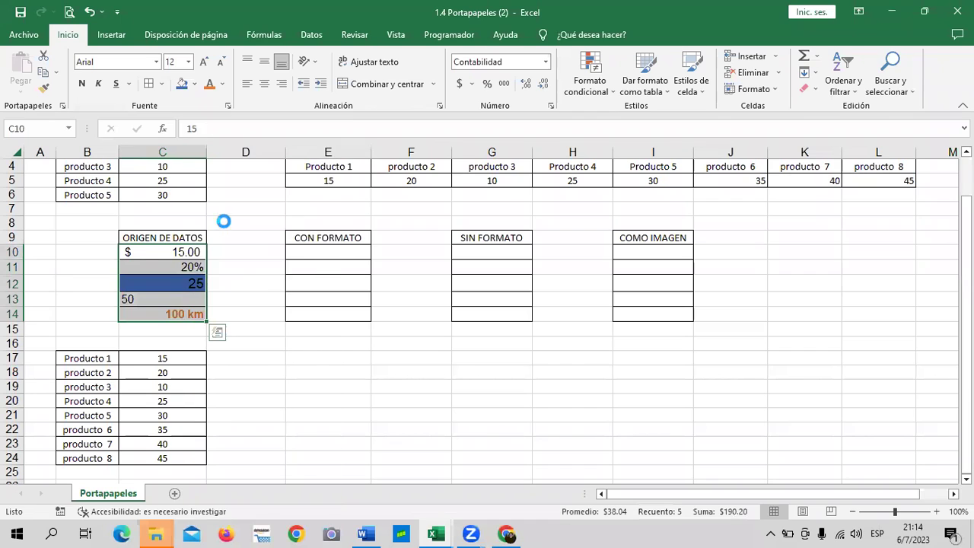
pyautogui.click(315, 254)
pyautogui.rightClick(320, 253)
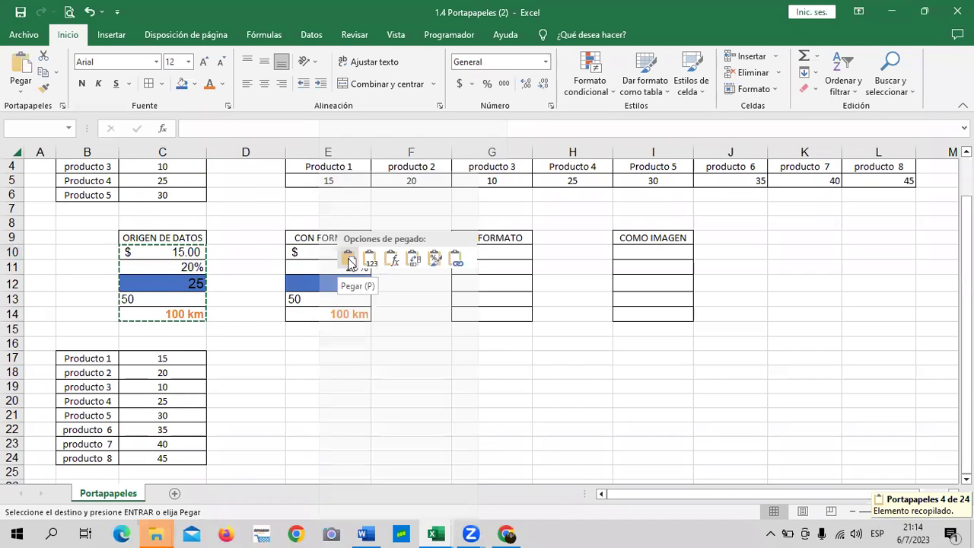
pyautogui.click(348, 257)
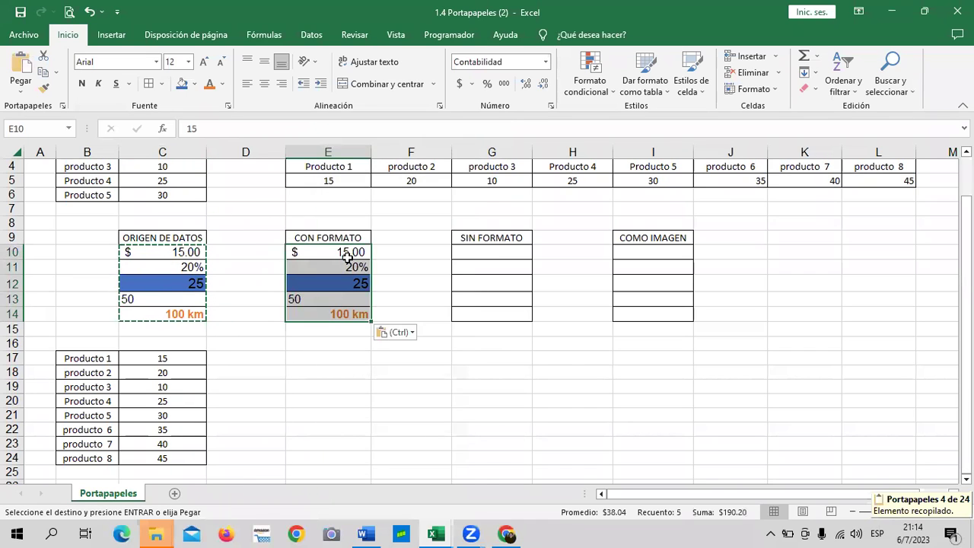
pyautogui.press('Escape')
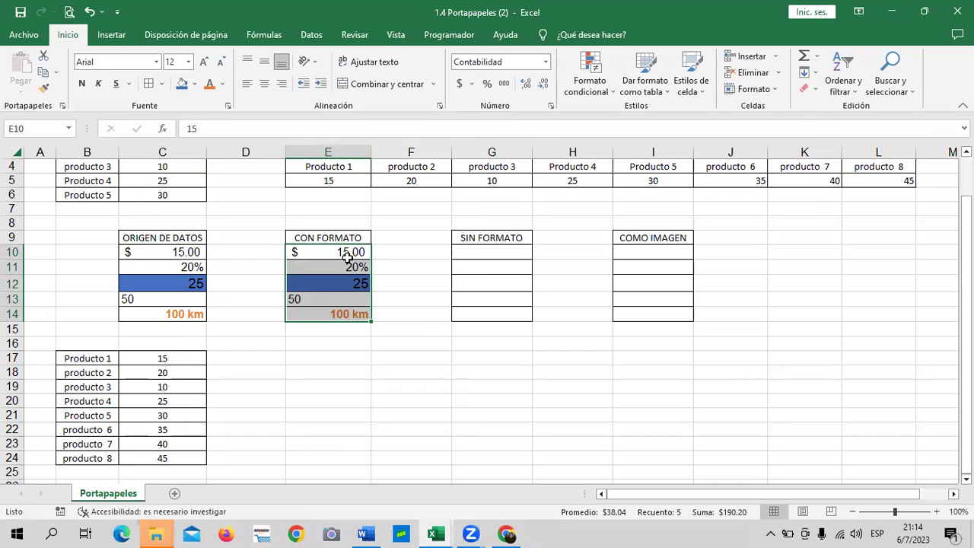
pyautogui.click(407, 387)
pyautogui.click(348, 252)
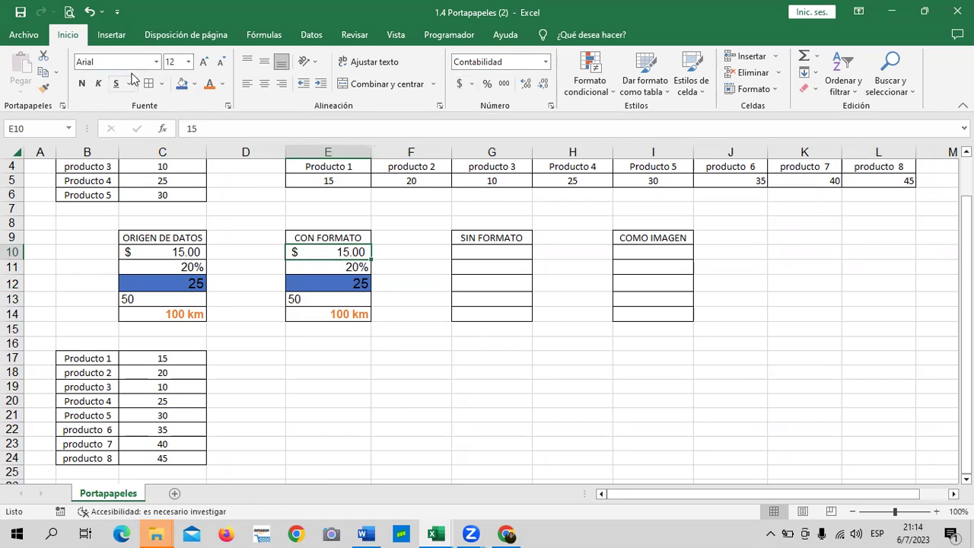
pyautogui.click(339, 315)
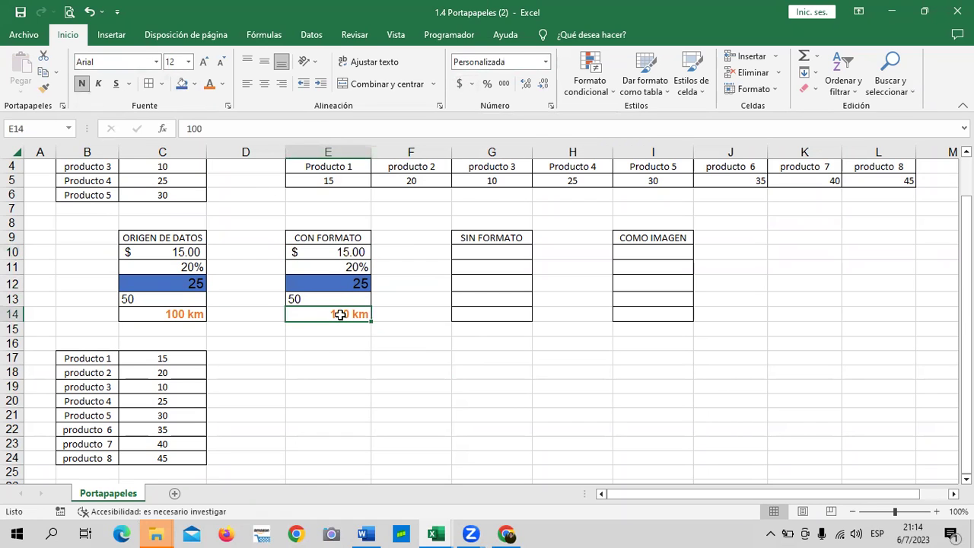
pyautogui.moveTo(169, 251); pyautogui.dragTo(175, 314)
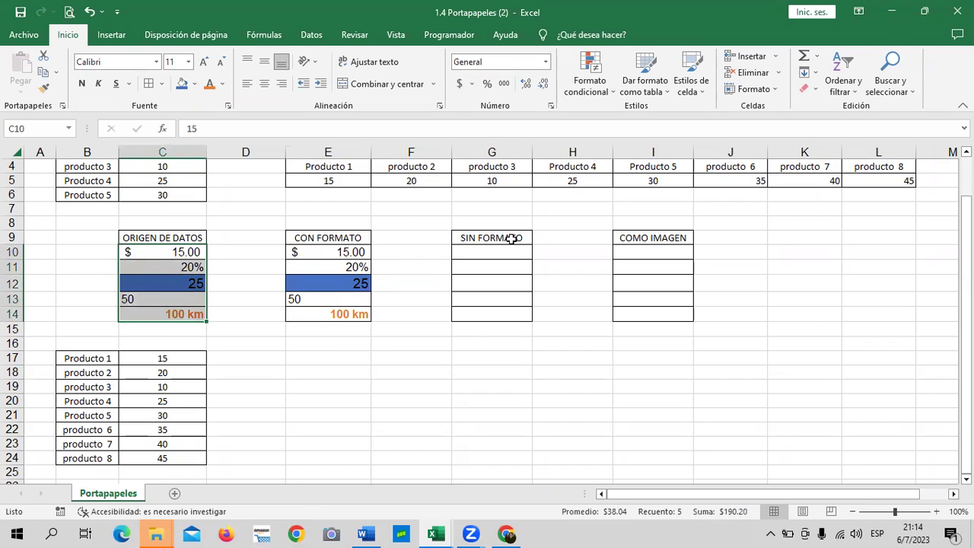
pyautogui.moveTo(183, 253); pyautogui.dragTo(174, 311)
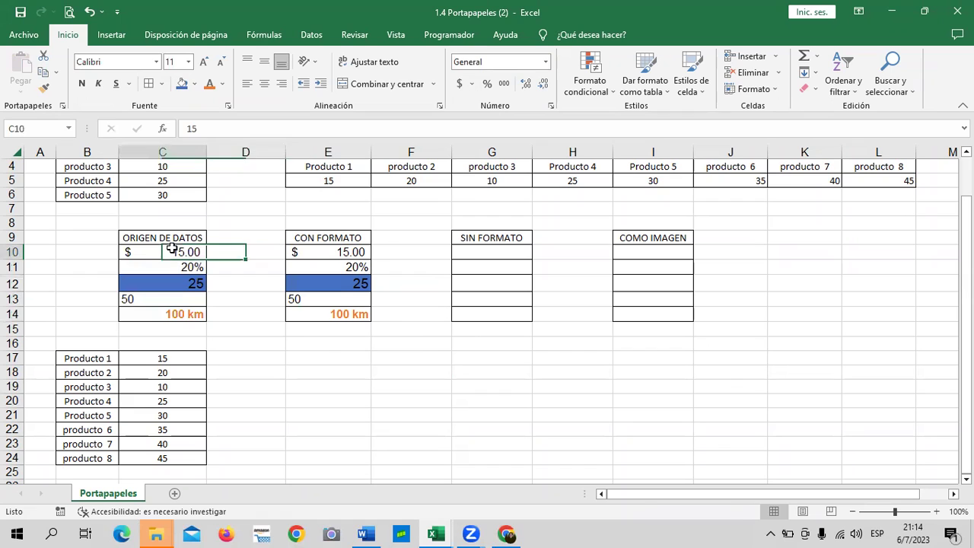
# Paste C10:C14 into G10:G14 as plain values: 15, 0.2, 25, 50, 100
pyautogui.rightClick(166, 273)
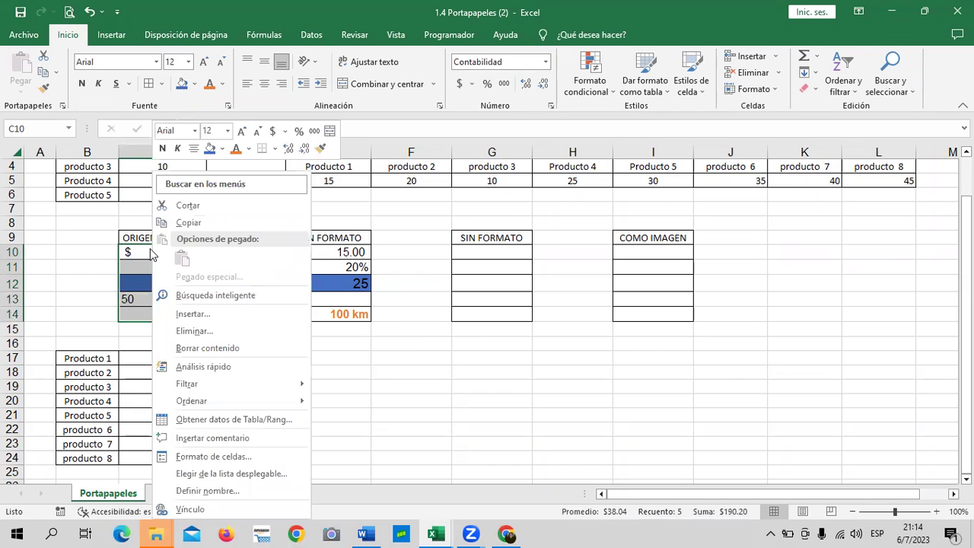
pyautogui.click(199, 222)
pyautogui.click(489, 251)
pyautogui.rightClick(487, 255)
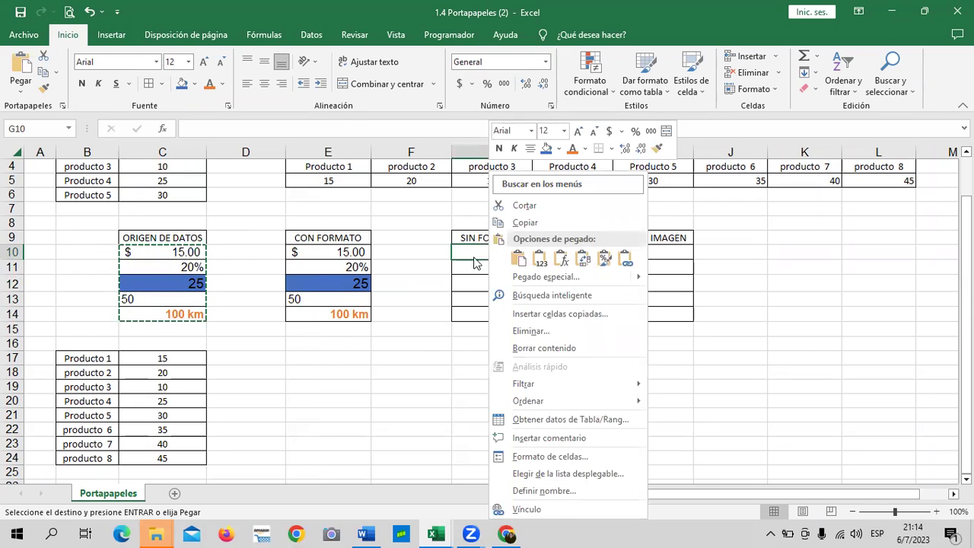
pyautogui.click(539, 259)
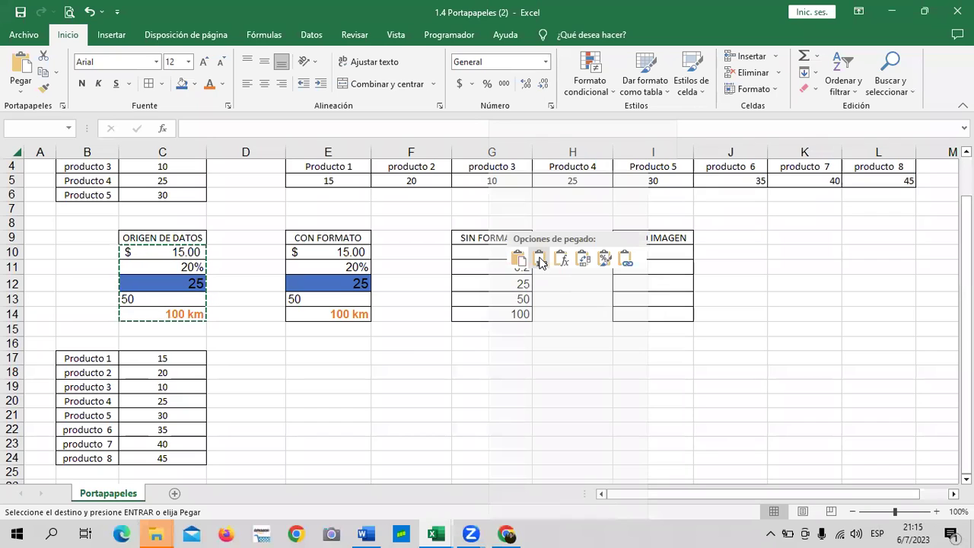
pyautogui.click(540, 259)
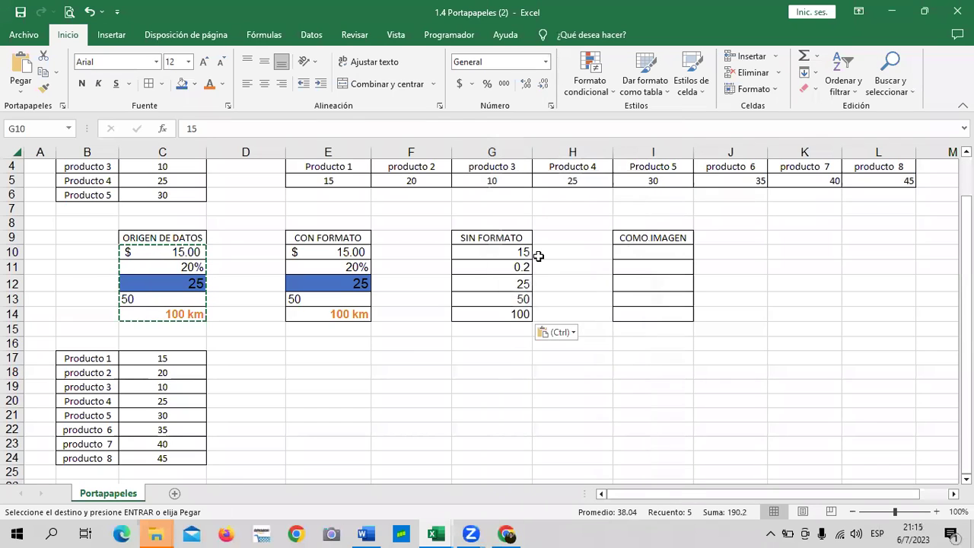
pyautogui.click(554, 248)
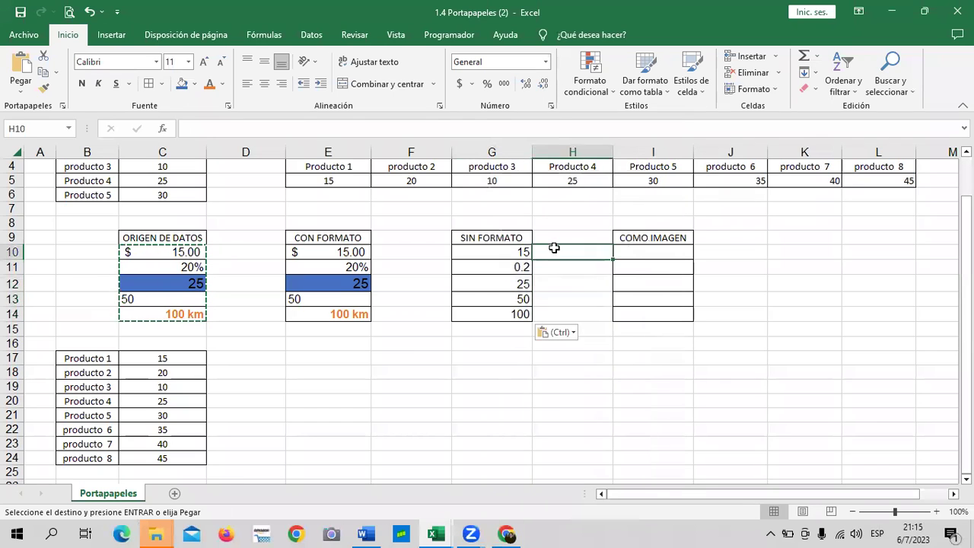
pyautogui.press('Escape')
pyautogui.click(496, 252)
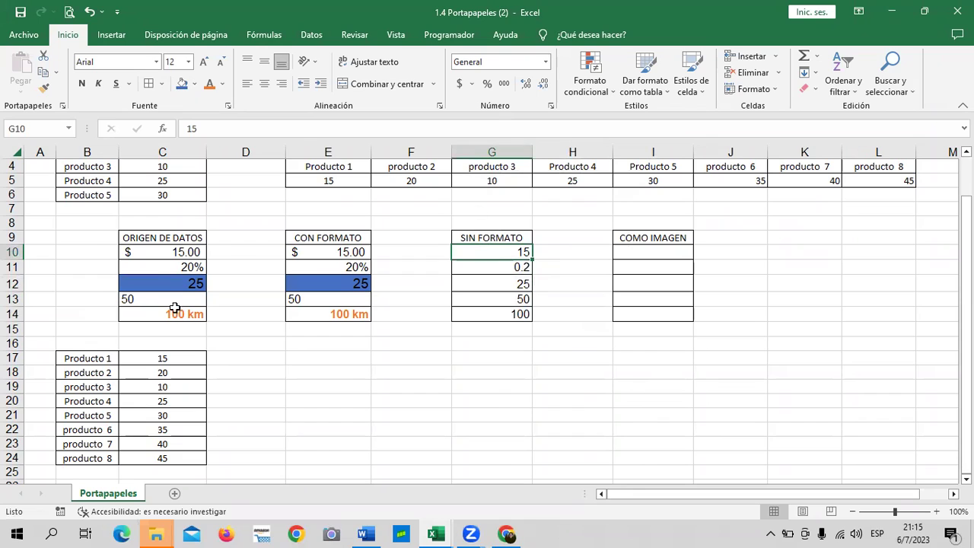
pyautogui.click(505, 265)
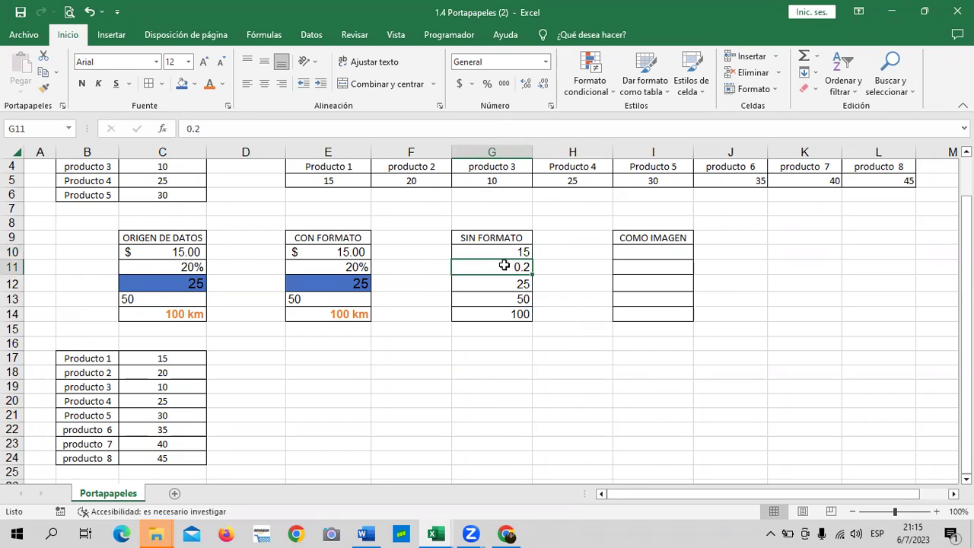
pyautogui.click(188, 267)
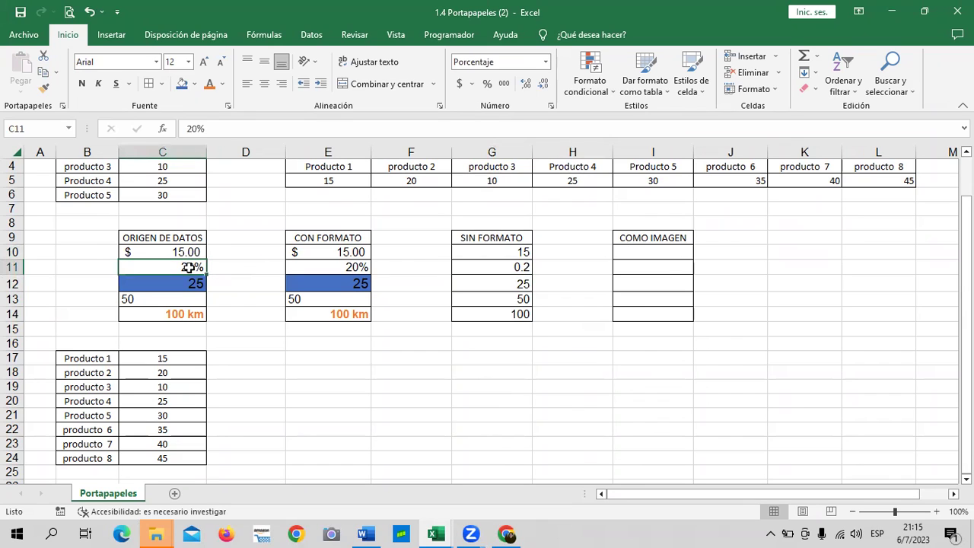
pyautogui.click(490, 287)
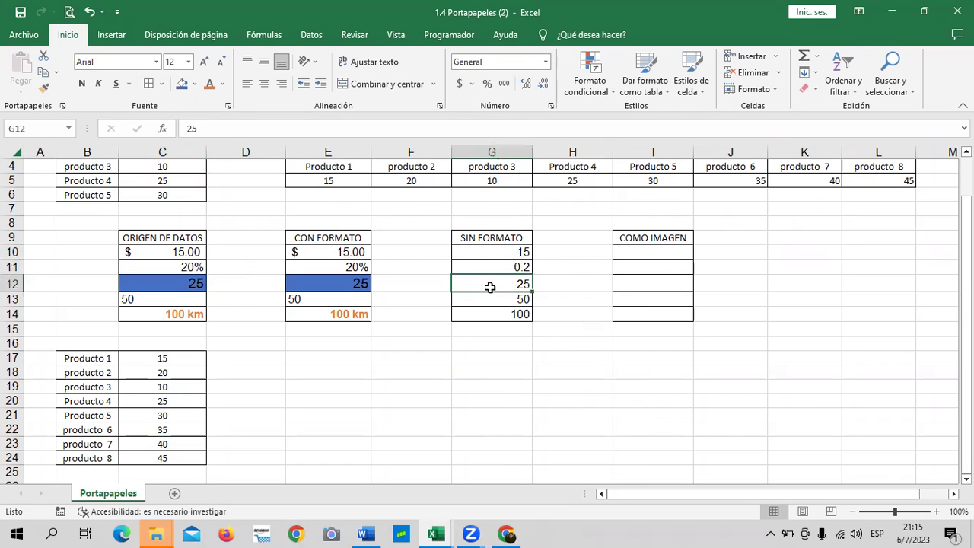
pyautogui.click(177, 283)
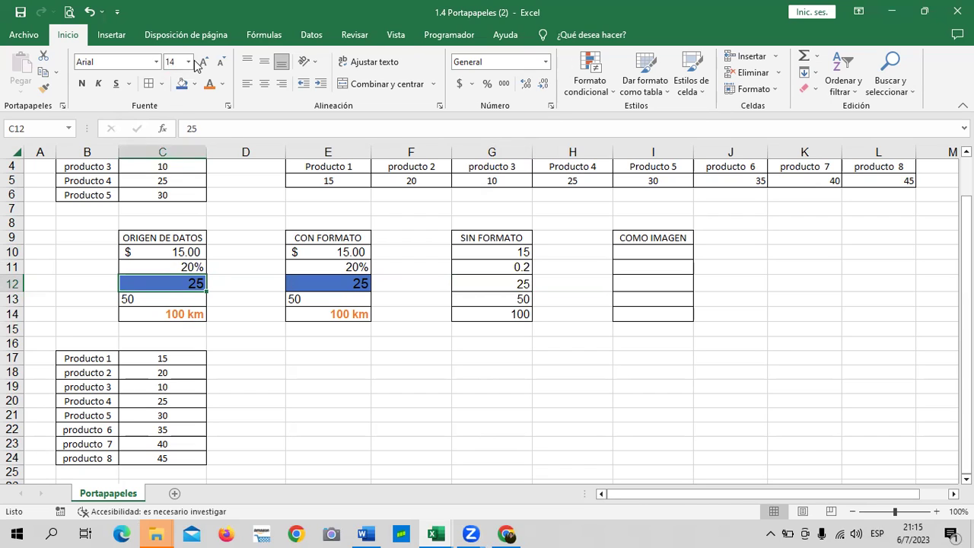
pyautogui.click(502, 301)
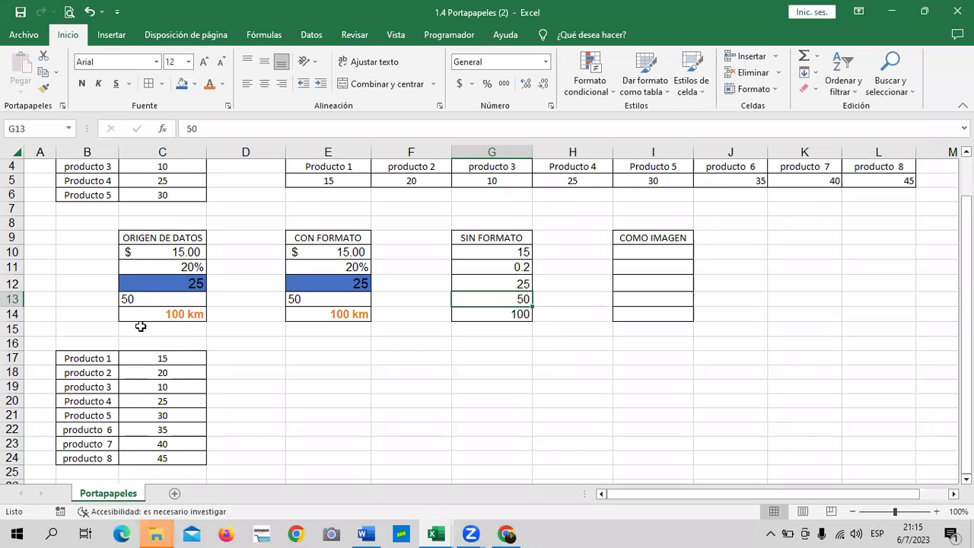
pyautogui.click(149, 298)
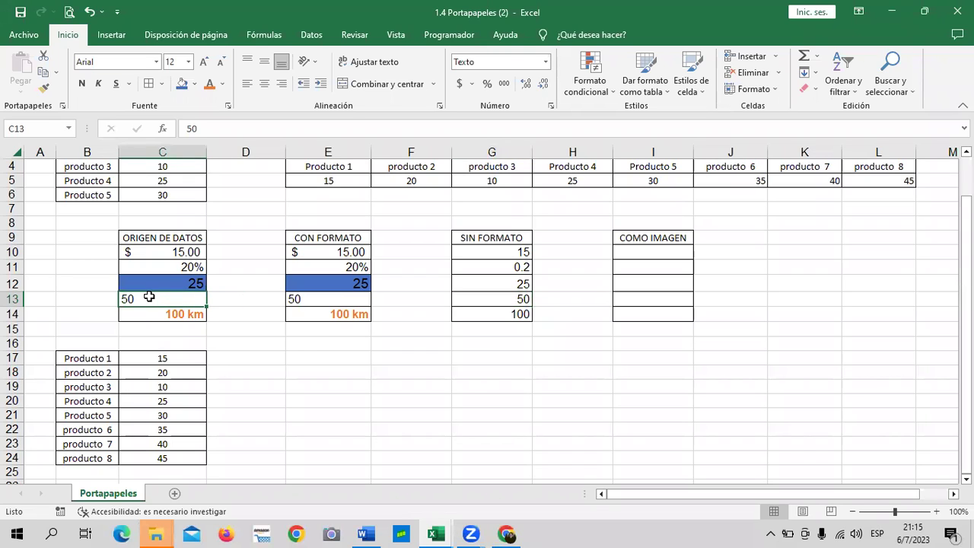
pyautogui.click(515, 314)
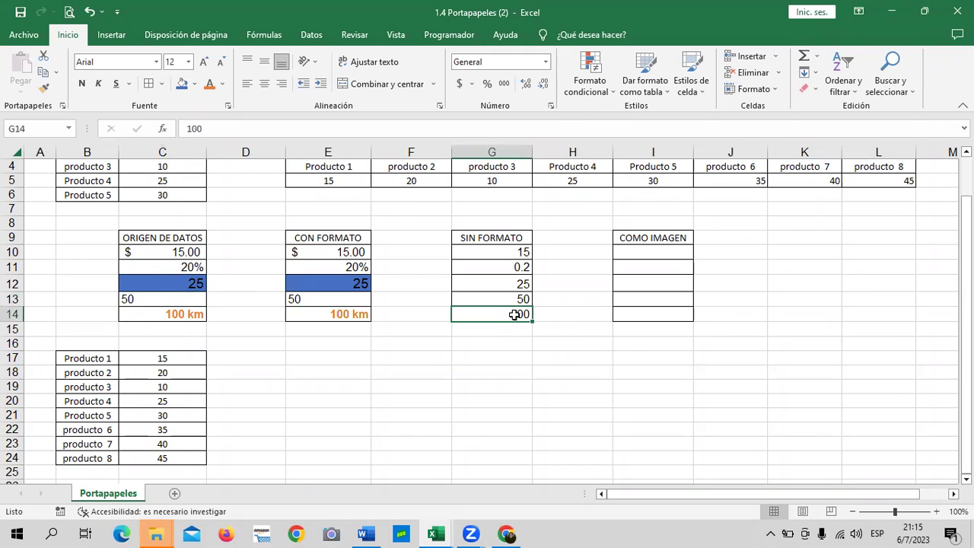
pyautogui.click(160, 316)
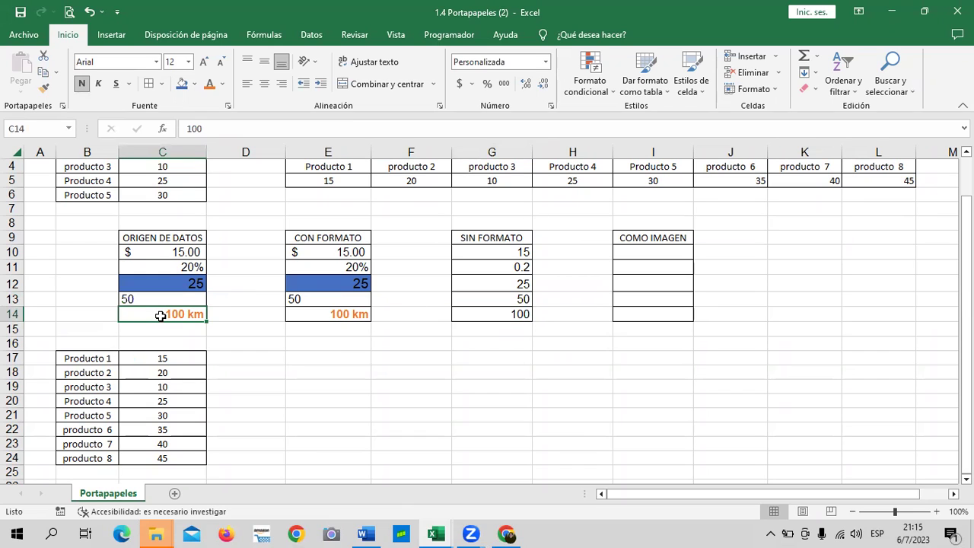
pyautogui.click(503, 315)
pyautogui.click(520, 249)
pyautogui.keyDown('shift'); pyautogui.click(515, 313); pyautogui.keyUp('shift')
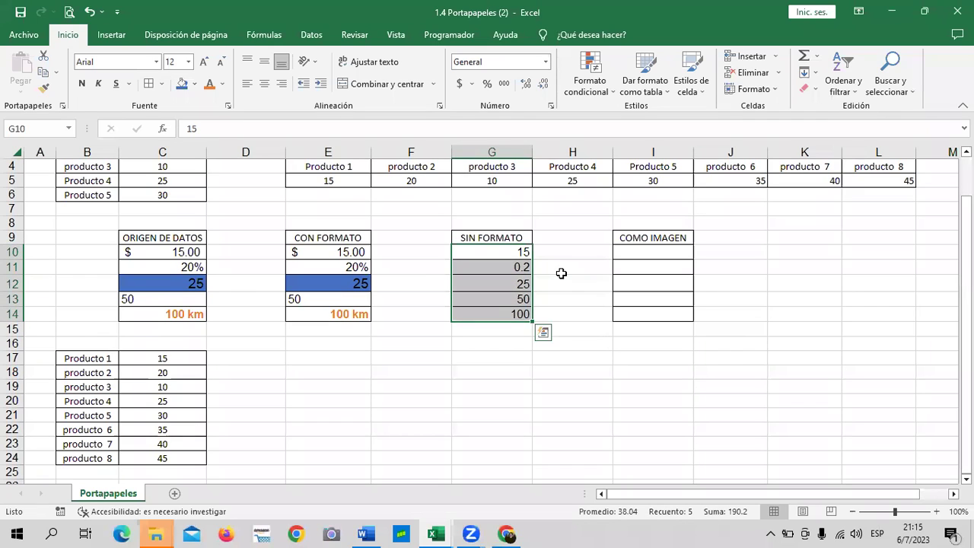
pyautogui.click(444, 408)
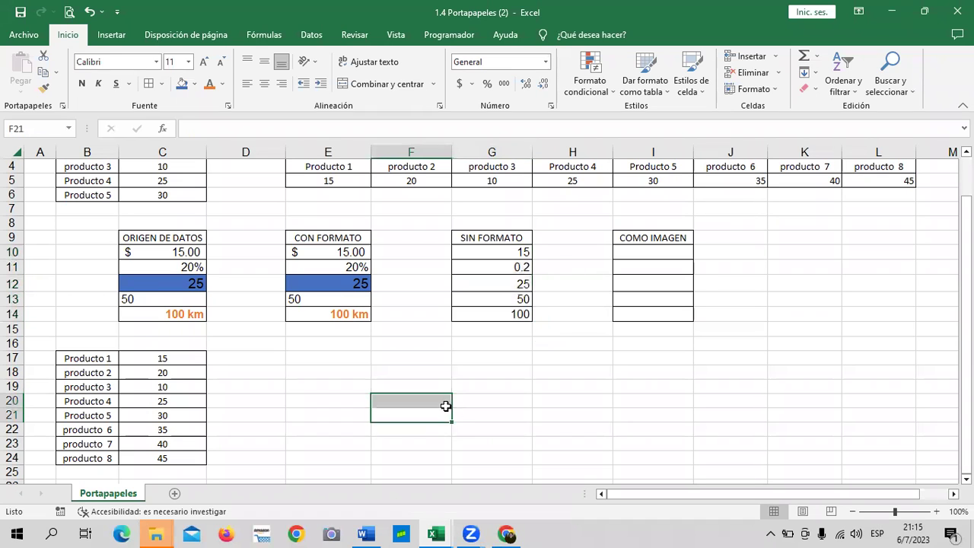
# Insert a new sheet Hoja1 and apply Todos los bordes to C2:G16
pyautogui.click(175, 495)
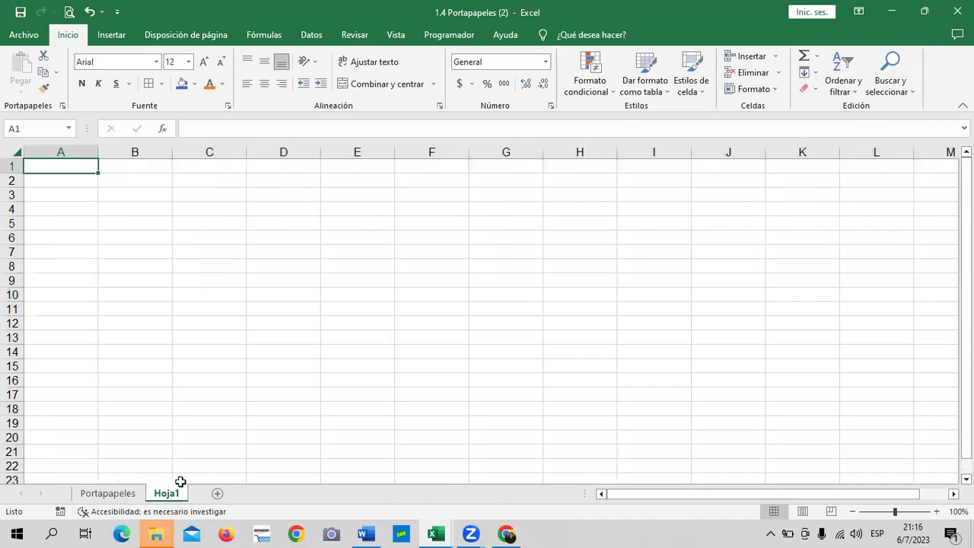
pyautogui.click(519, 277)
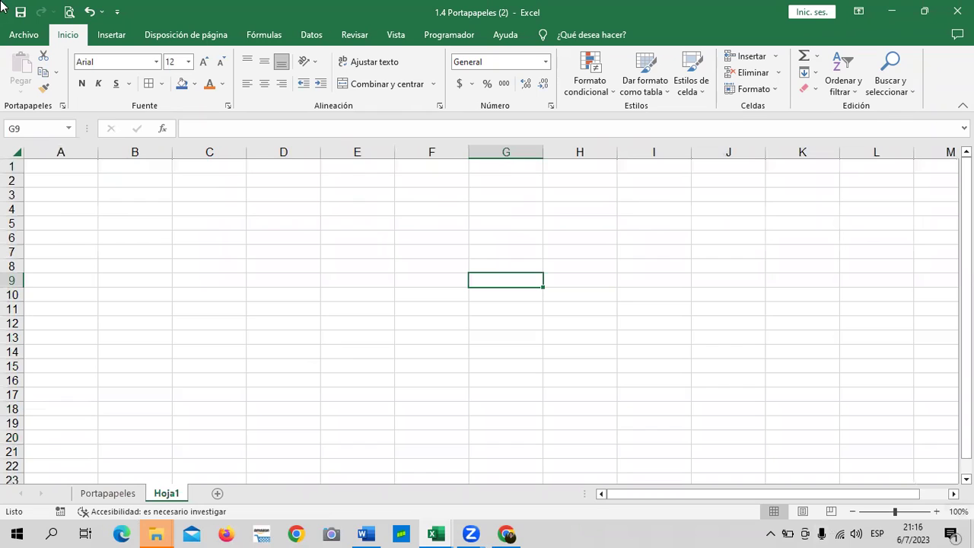
pyautogui.moveTo(205, 182); pyautogui.dragTo(511, 379)
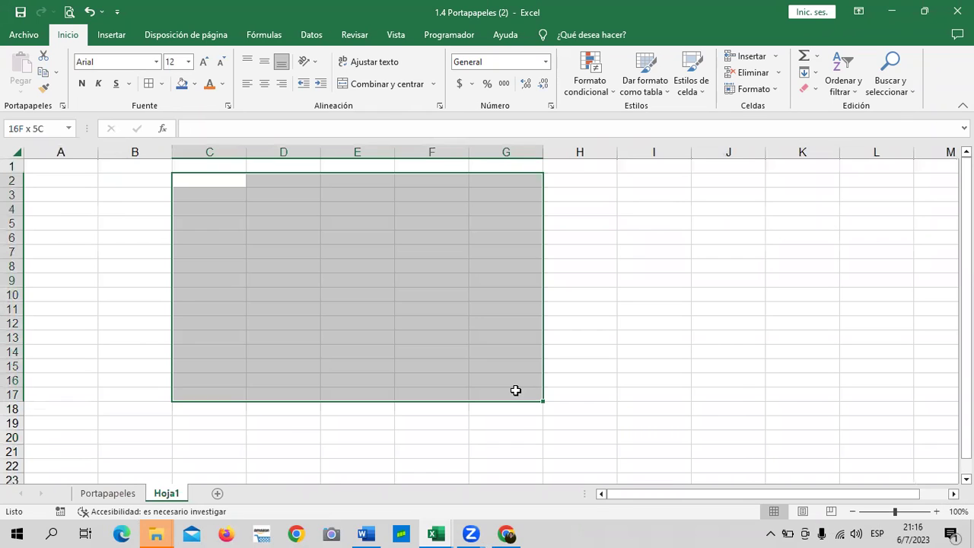
pyautogui.click(149, 83)
pyautogui.click(723, 280)
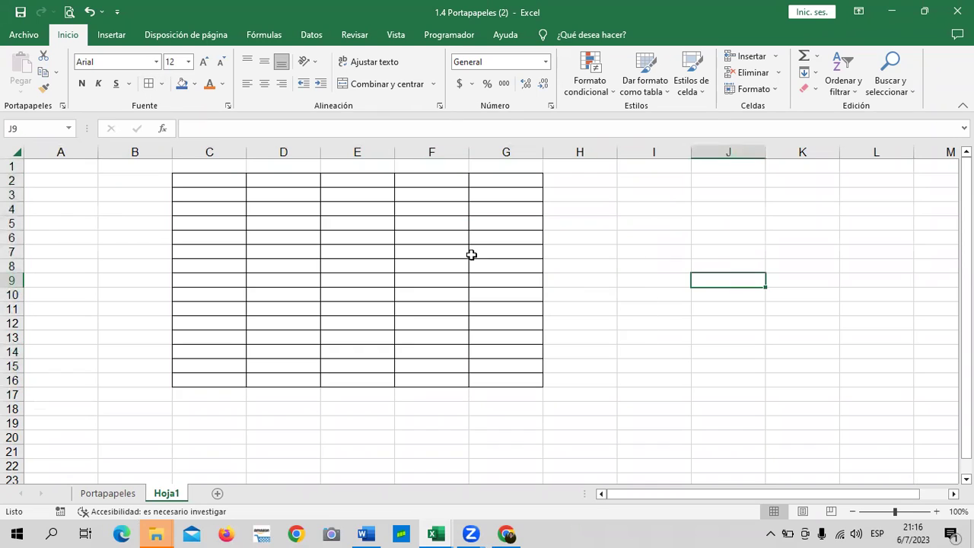
pyautogui.click(224, 179)
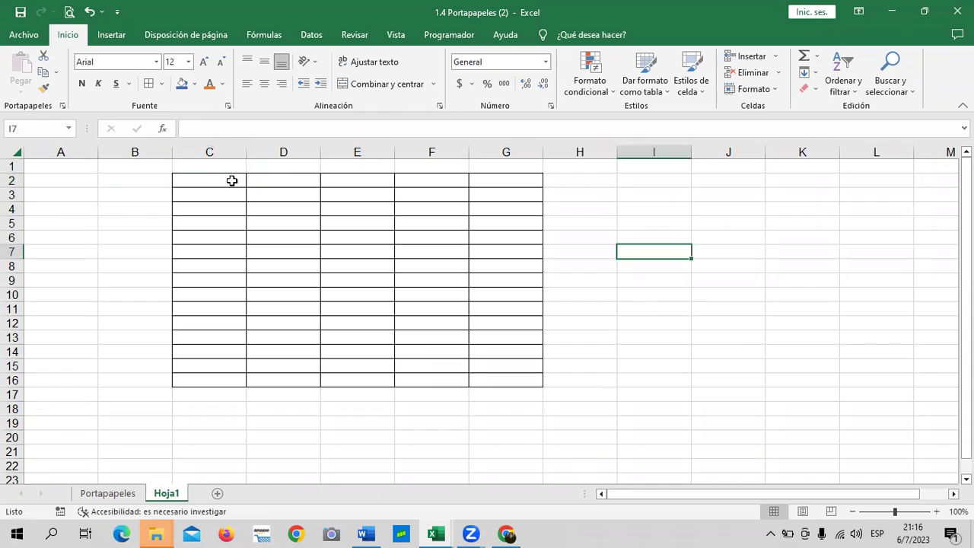
# Enter =ALEATORIO.ENTRE(1;10) in C2 so it shows a random whole number from 1 to 10
pyautogui.write('=')
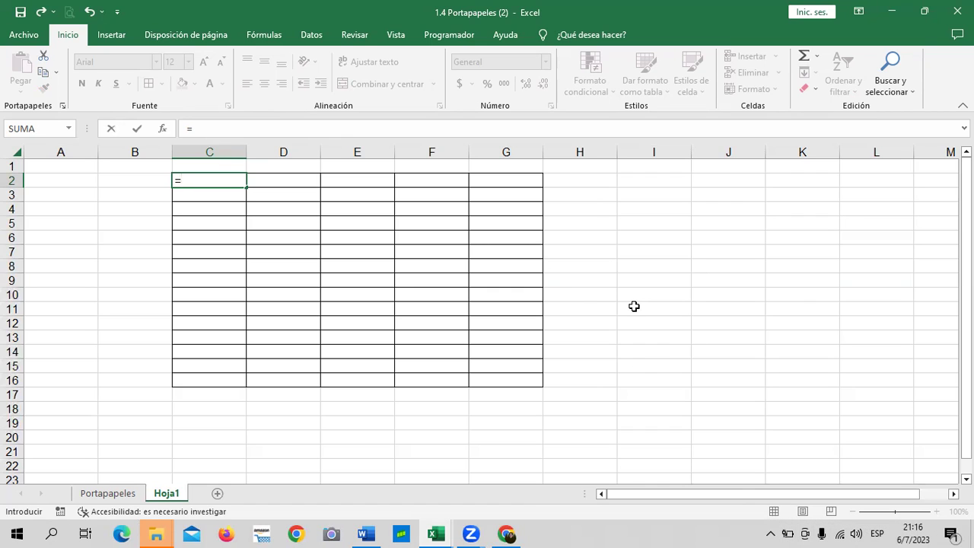
pyautogui.write('a')
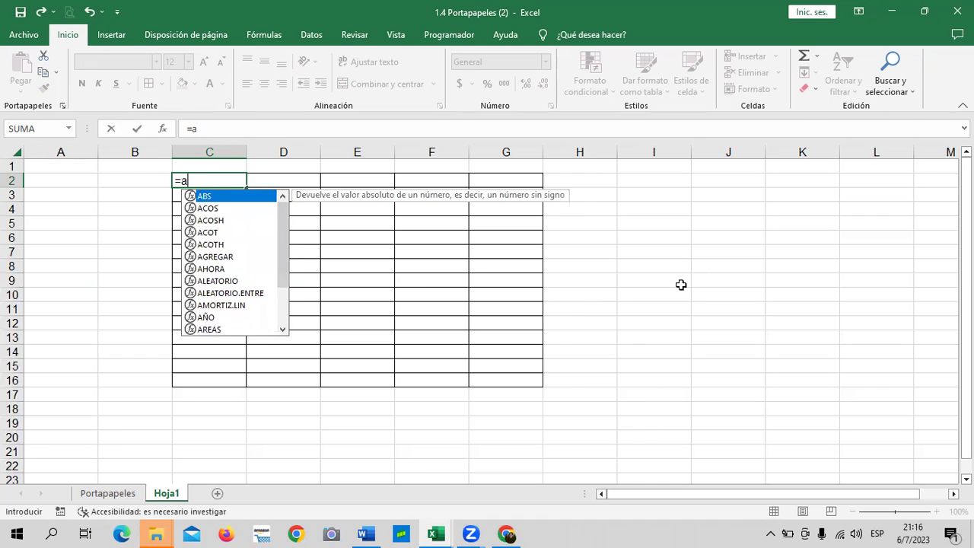
pyautogui.write('le')
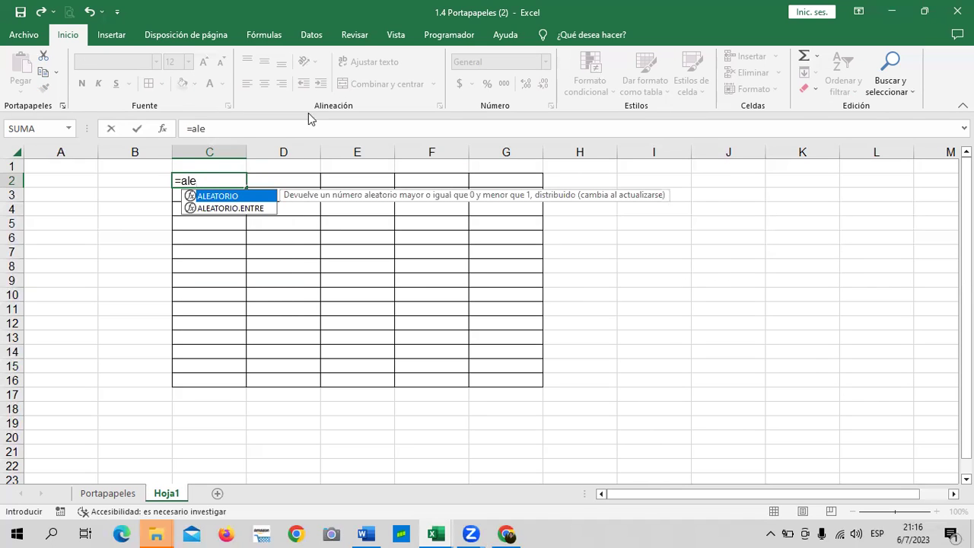
pyautogui.click(259, 211)
pyautogui.doubleClick(259, 210)
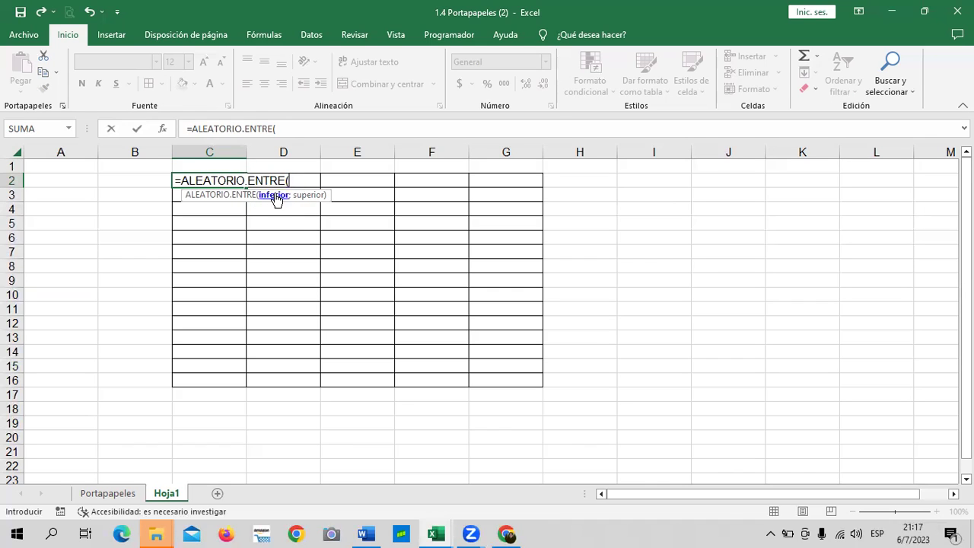
pyautogui.write('1')
pyautogui.write(';')
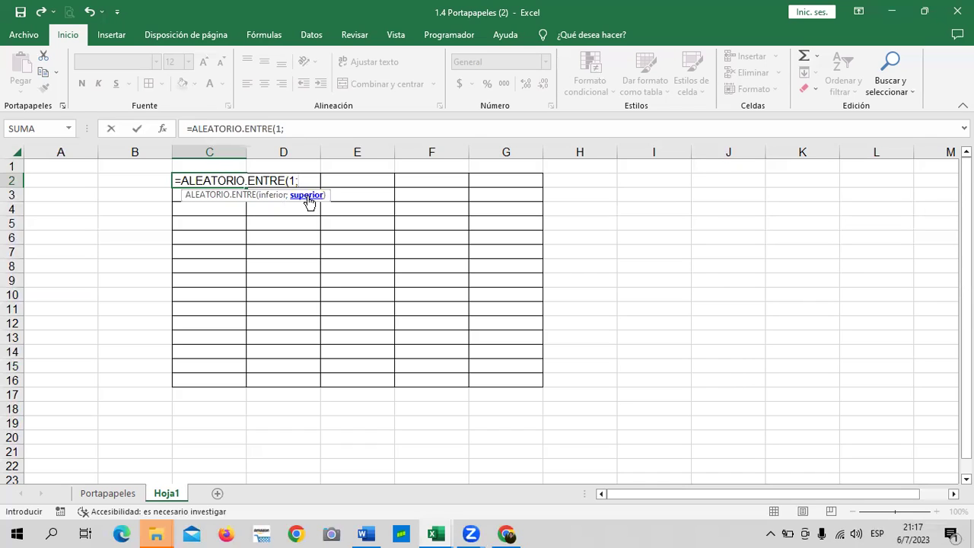
pyautogui.write('10')
pyautogui.write(')')
pyautogui.press('Return')
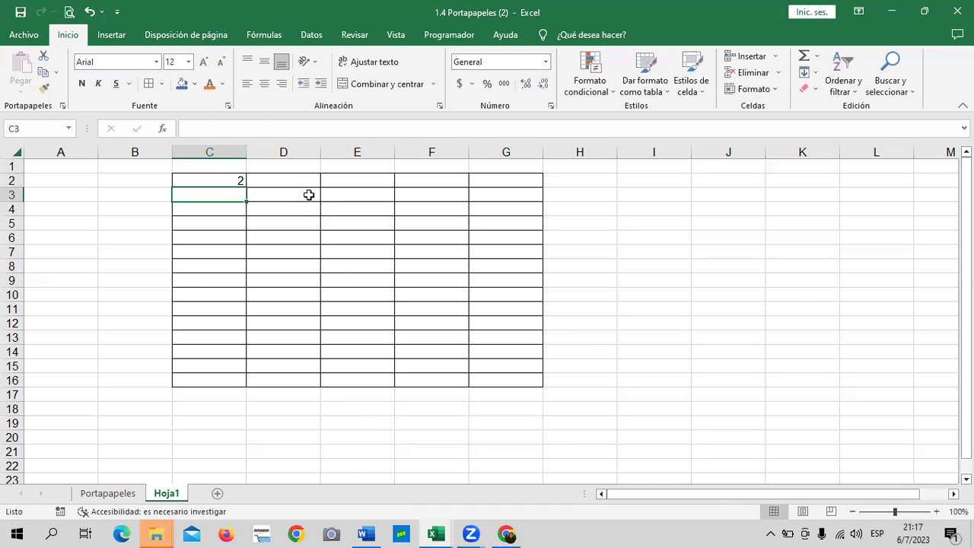
# Copy the C2 random formula across to G2 and down through row 16
pyautogui.click(232, 178)
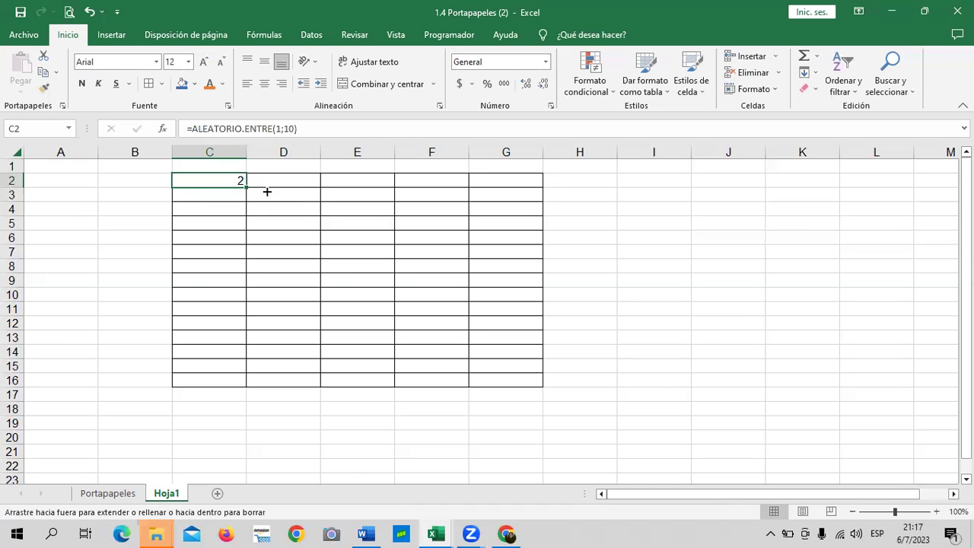
pyautogui.moveTo(267, 192)
pyautogui.mouseDown()
pyautogui.moveTo(538, 217)
pyautogui.moveTo(541, 386)
pyautogui.mouseUp()
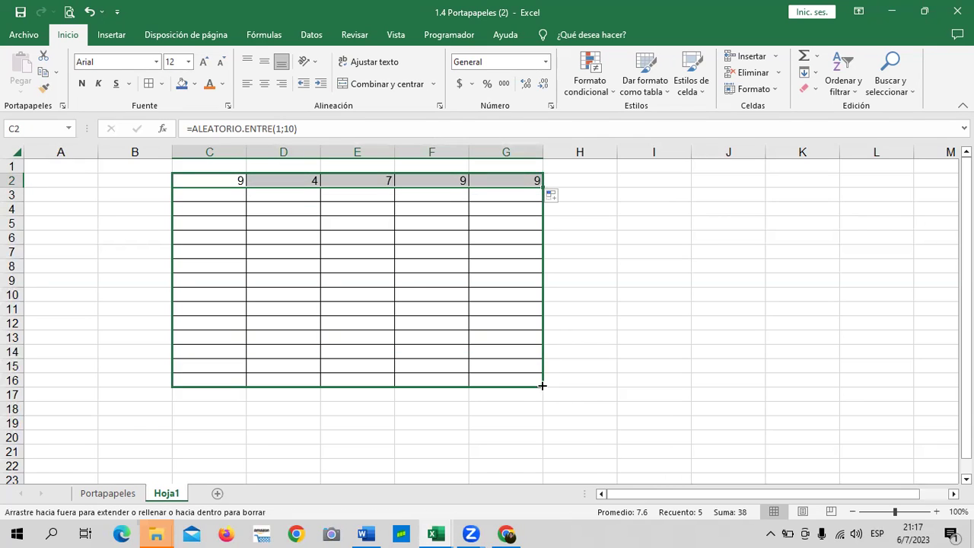
pyautogui.click(648, 316)
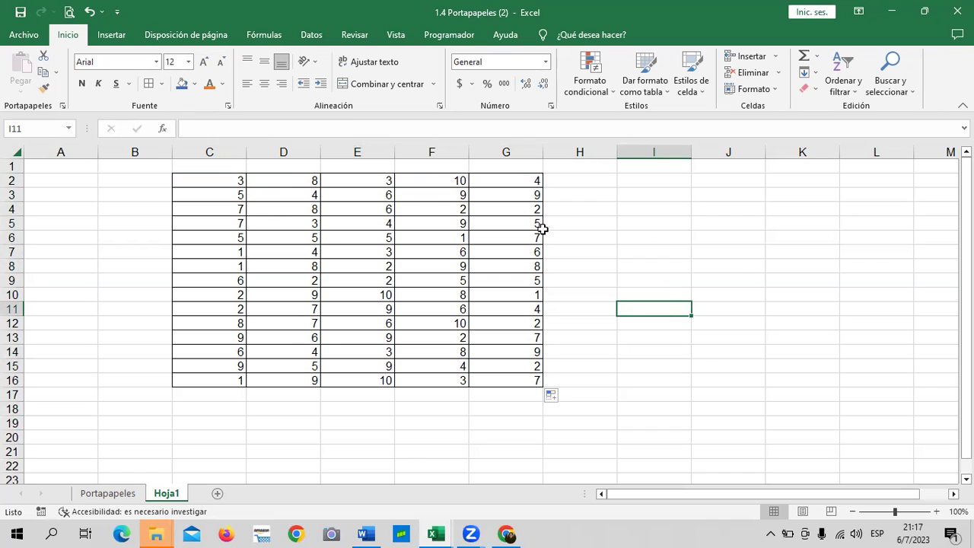
pyautogui.click(221, 181)
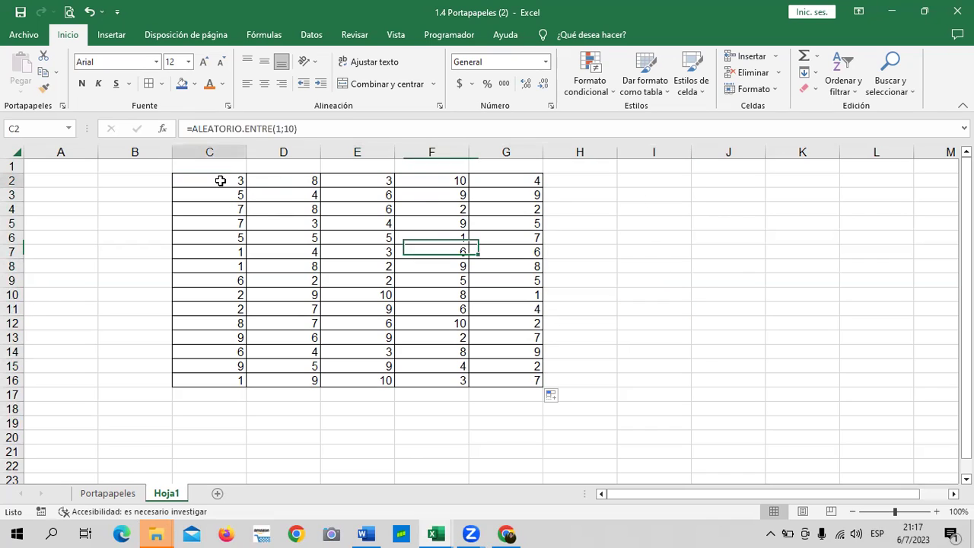
# Change C2 to =ALEATORIO.ENTRE(1;100) and copy it over the whole C2:G16 grid
pyautogui.click(292, 128)
pyautogui.write('00')
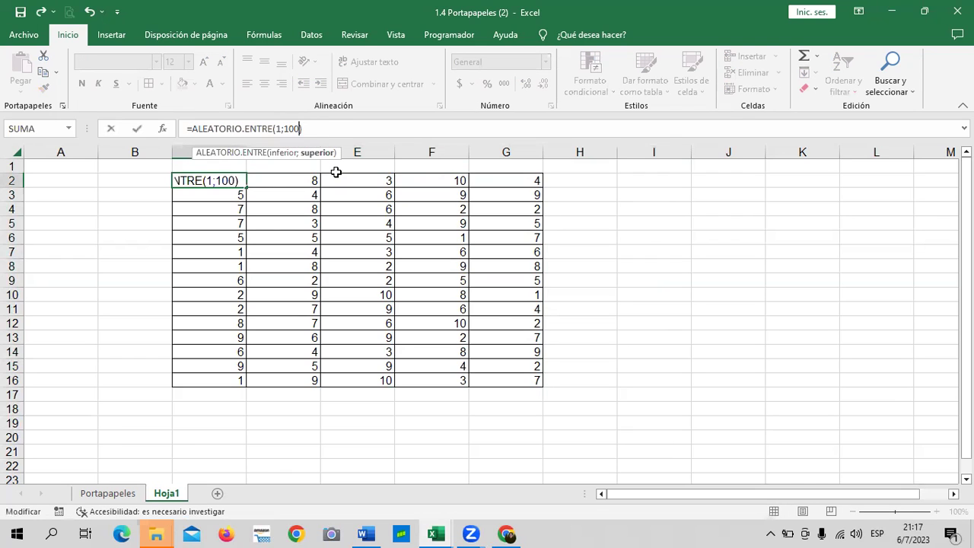
pyautogui.press('Return')
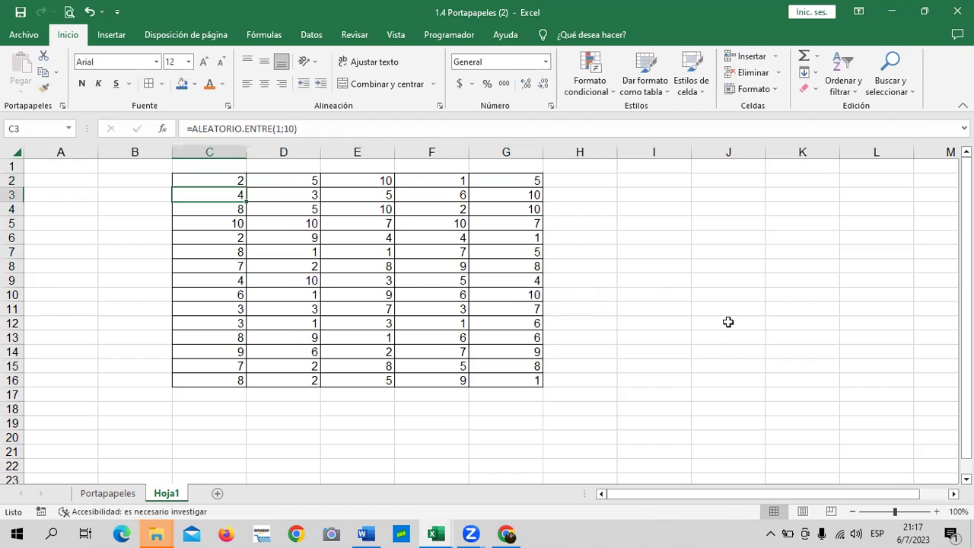
pyautogui.click(721, 318)
pyautogui.click(187, 180)
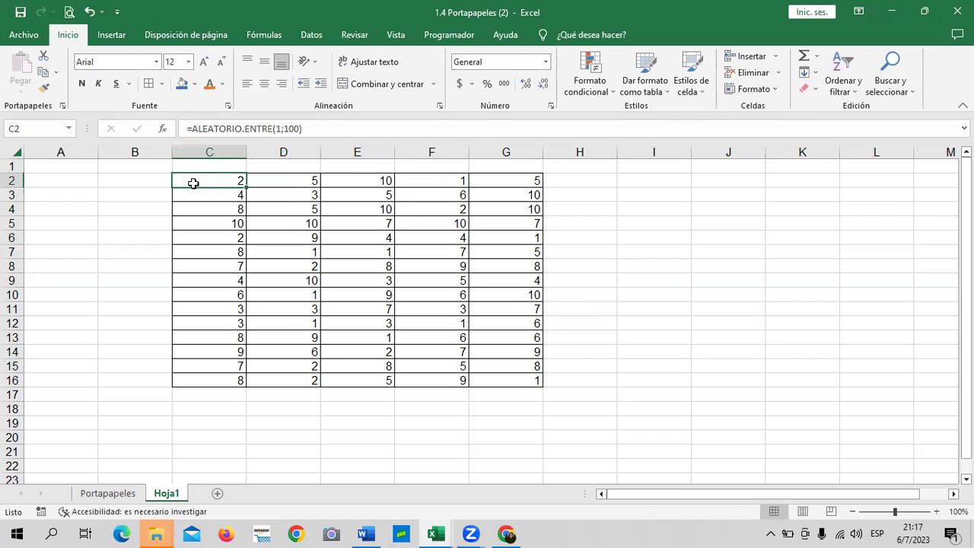
pyautogui.moveTo(247, 189)
pyautogui.mouseDown()
pyautogui.moveTo(532, 210)
pyautogui.moveTo(535, 386)
pyautogui.mouseUp()
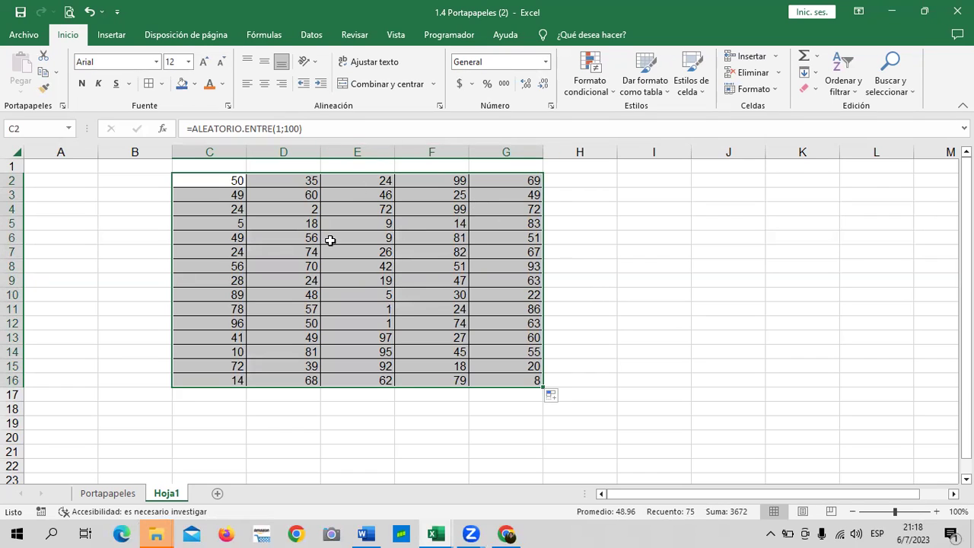
# Check the formulas in G15, F2, D12, C16 and D16 use the 1-to-100 range
pyautogui.click(387, 316)
pyautogui.click(518, 369)
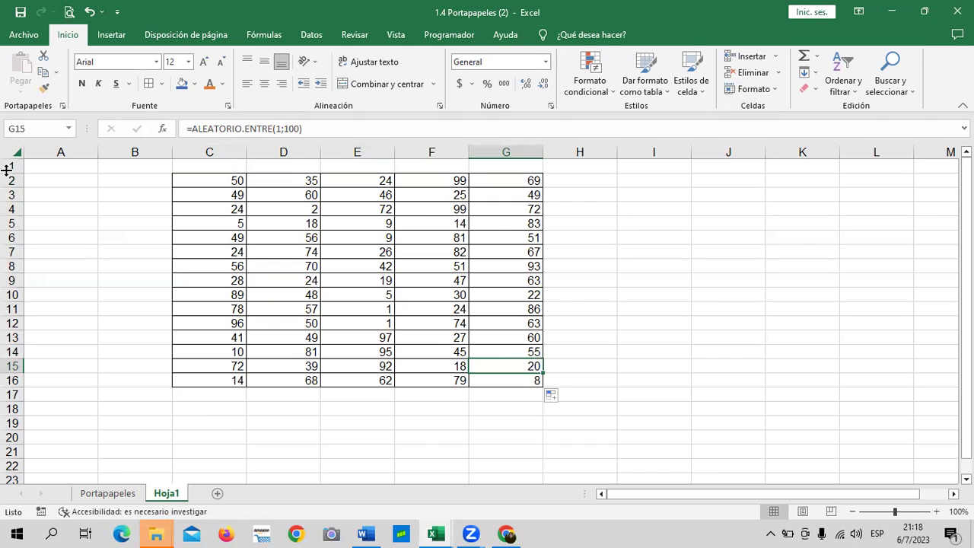
pyautogui.click(679, 259)
pyautogui.click(431, 175)
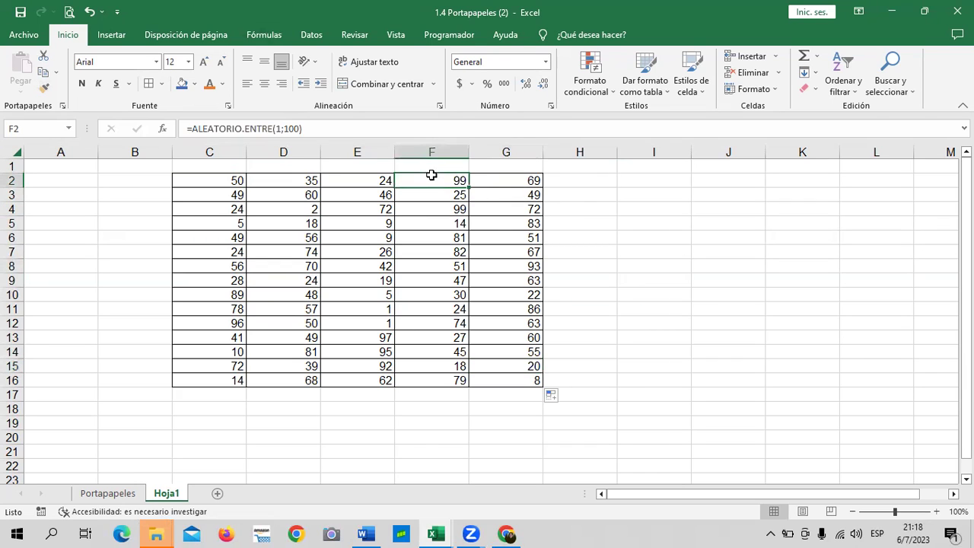
pyautogui.click(281, 326)
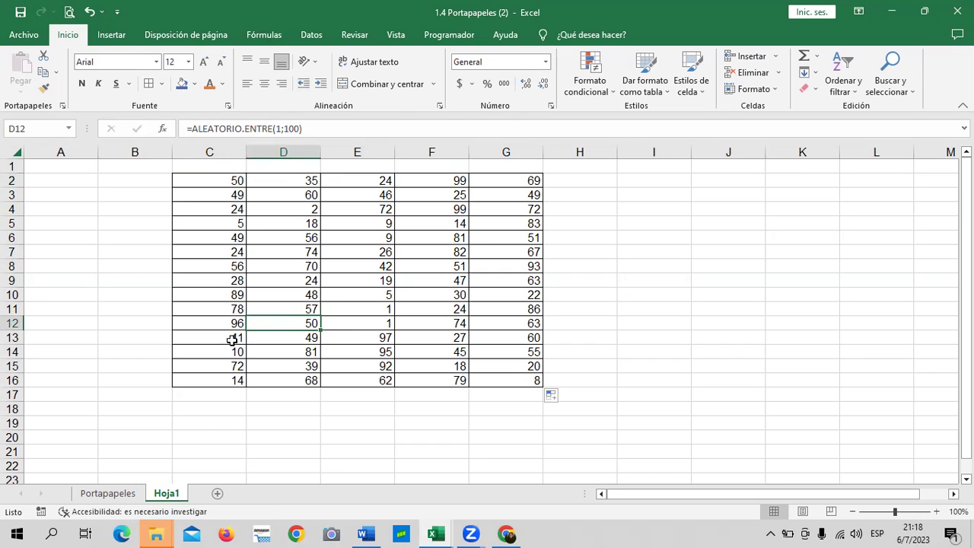
pyautogui.click(212, 382)
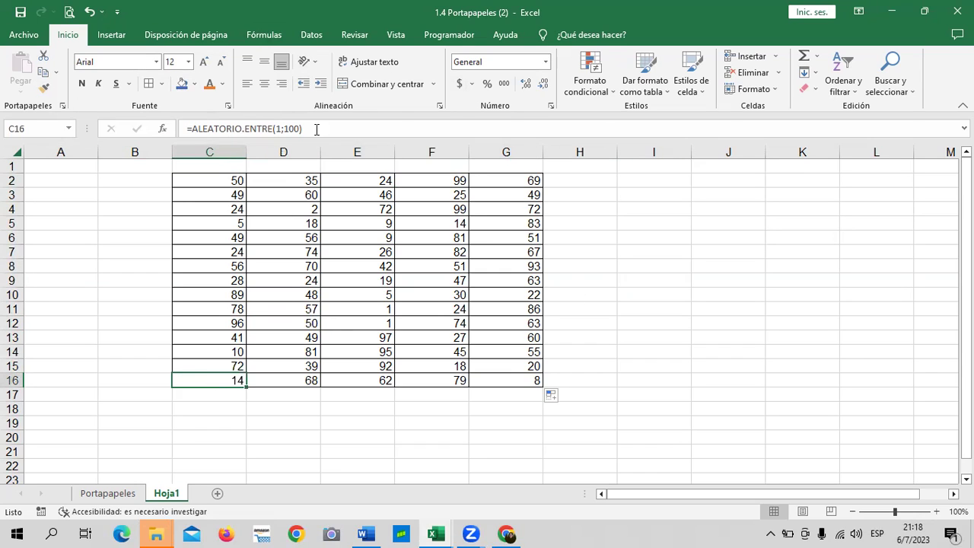
pyautogui.click(290, 381)
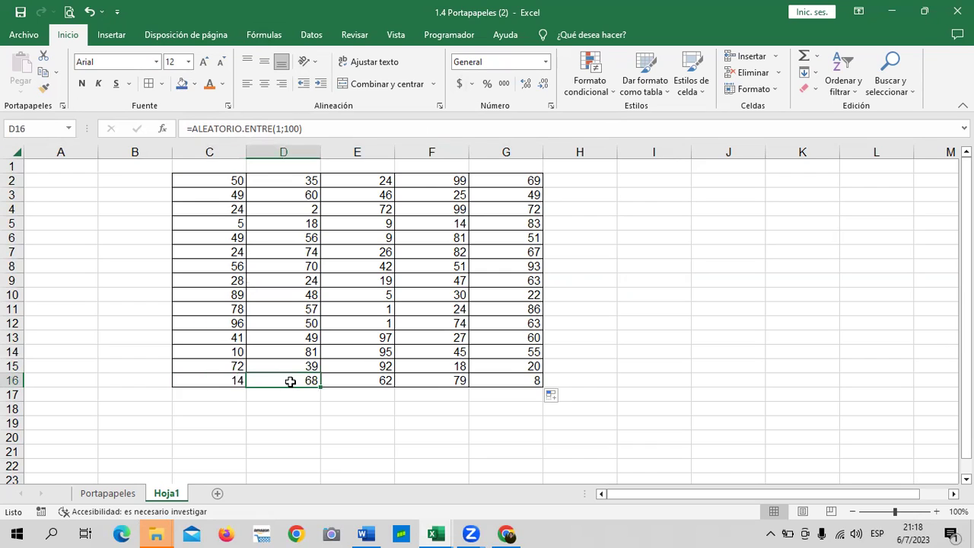
pyautogui.click(217, 386)
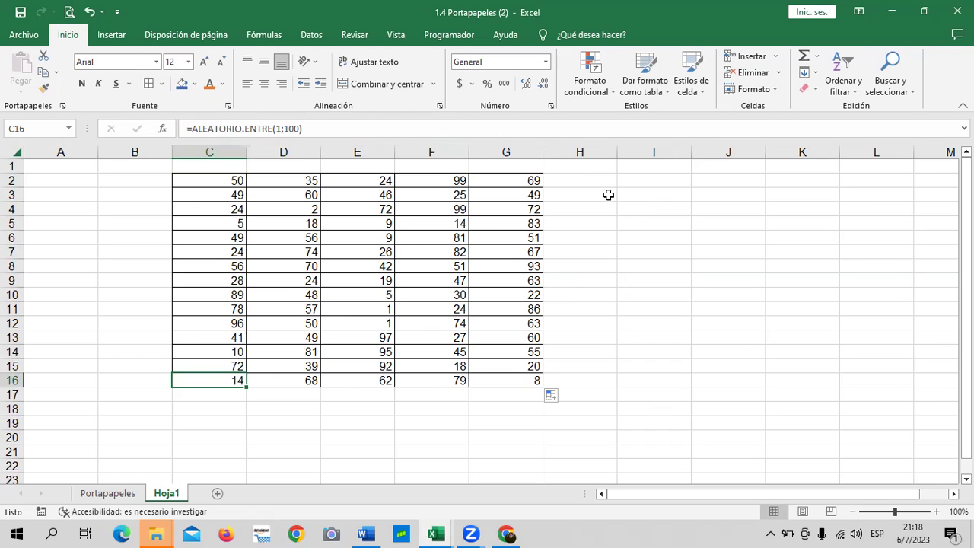
# Re-enter the formulas in F2, E9, C10 and C11 to regenerate the grid's random values
pyautogui.click(633, 208)
pyautogui.click(442, 184)
pyautogui.press('Return')
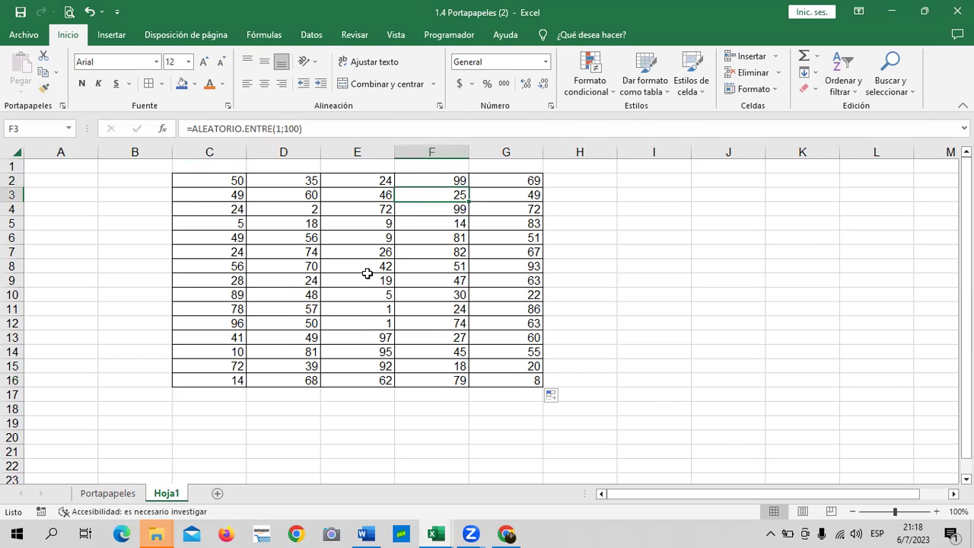
pyautogui.click(369, 275)
pyautogui.click(392, 126)
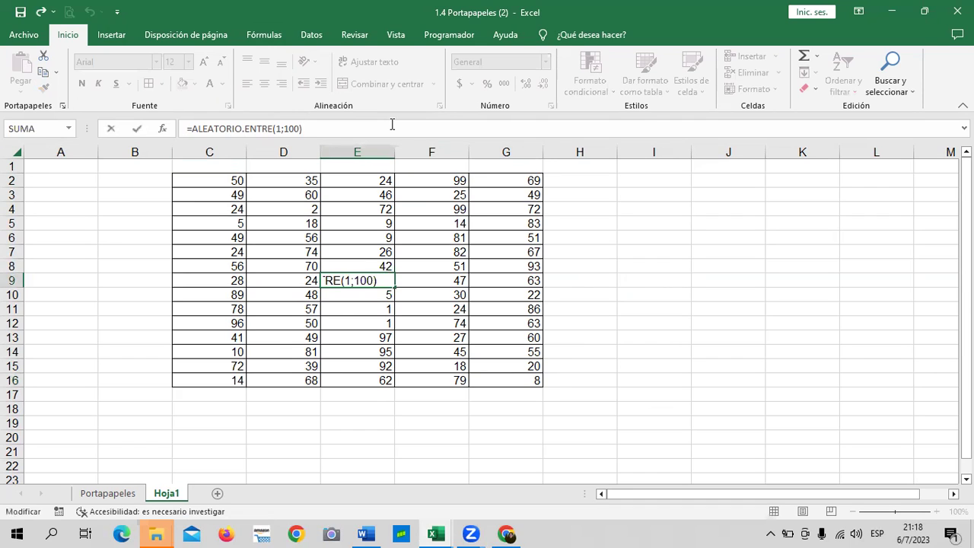
pyautogui.press('Return')
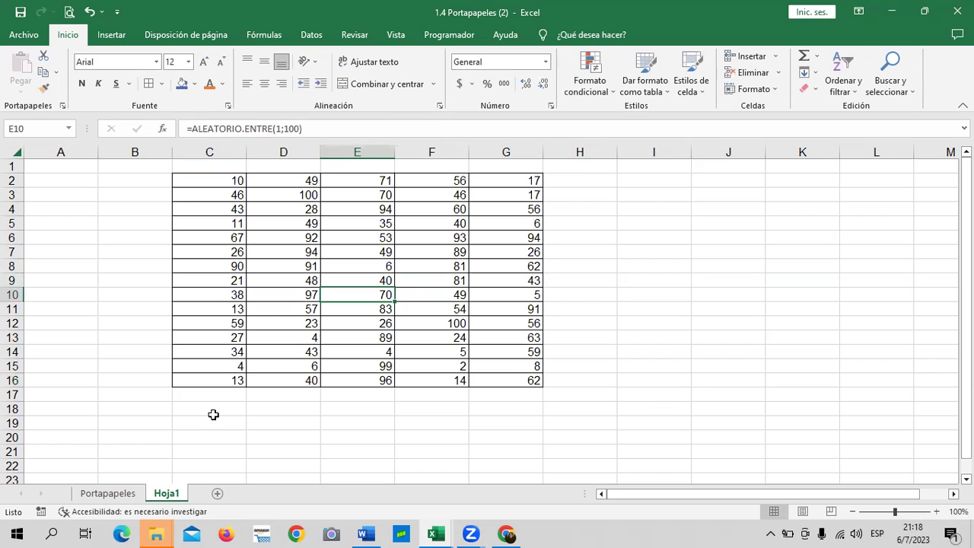
pyautogui.click(221, 294)
pyautogui.click(373, 128)
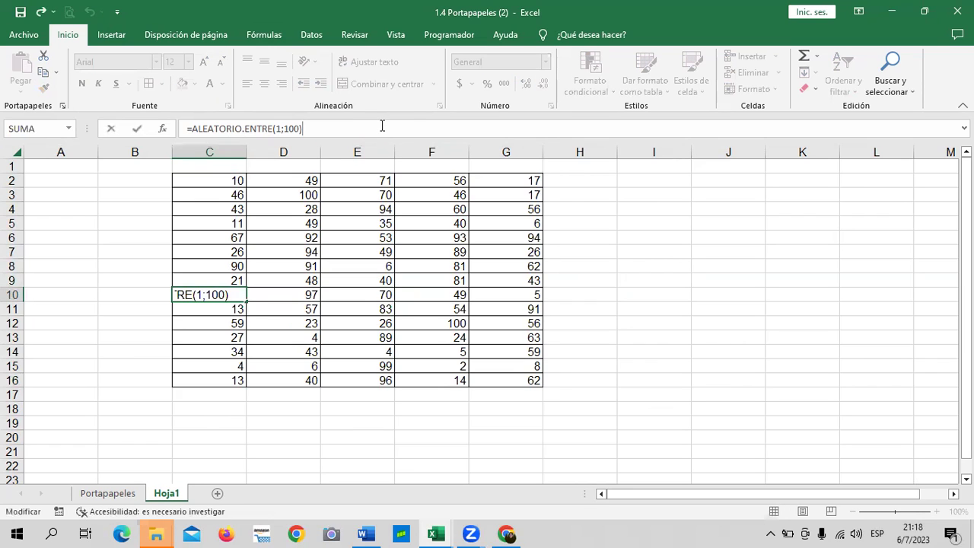
pyautogui.press('Return')
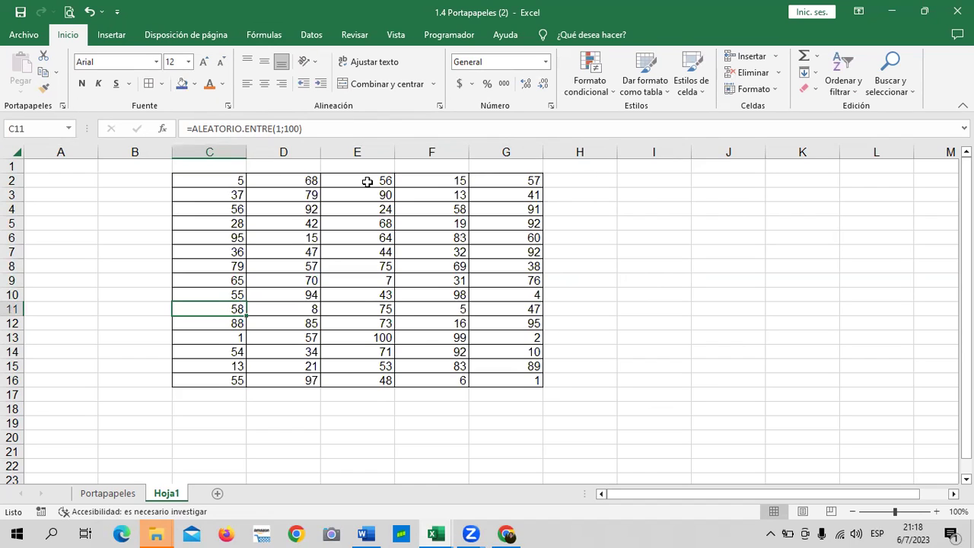
pyautogui.click(365, 127)
pyautogui.press('Return')
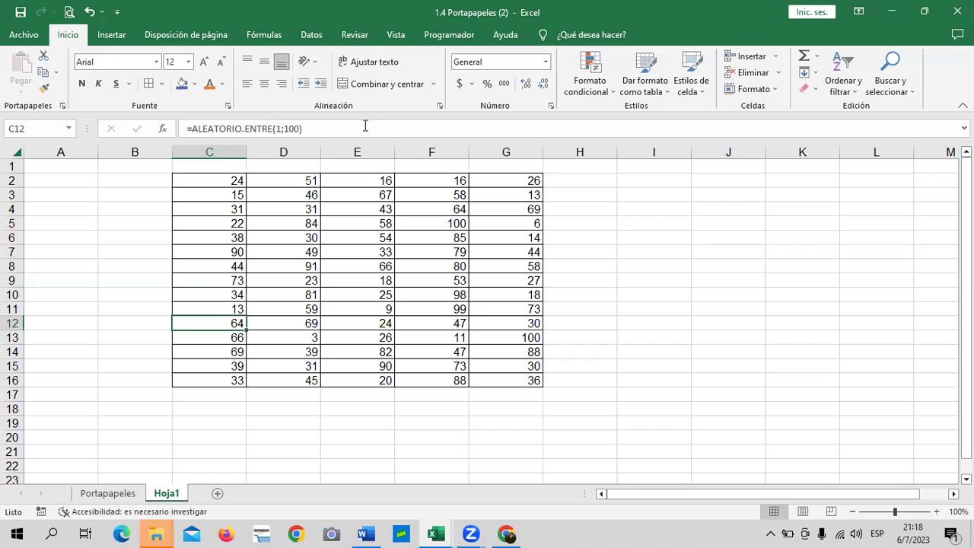
pyautogui.click(693, 308)
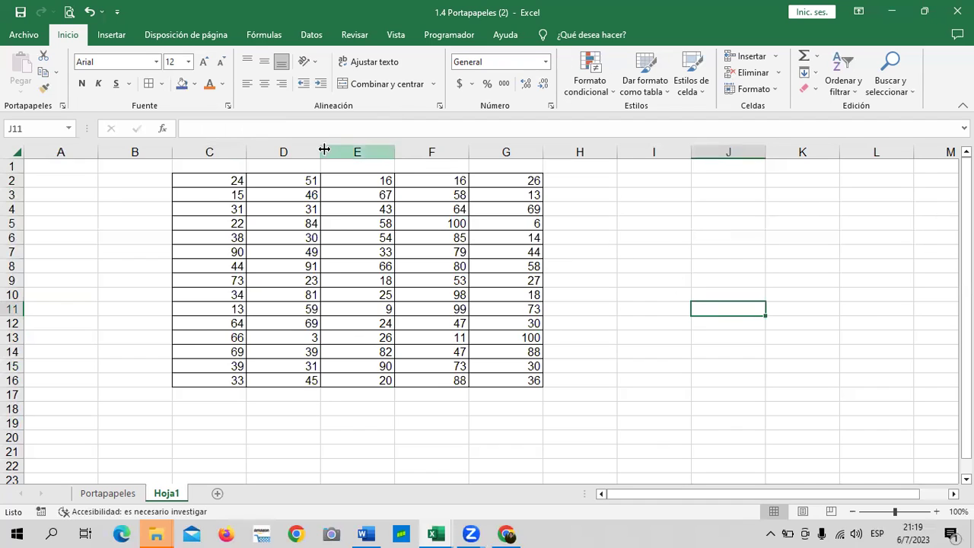
# Copy C2:G16 and paste it back onto C2 as Valores, replacing the random formulas
pyautogui.moveTo(236, 180); pyautogui.dragTo(500, 380)
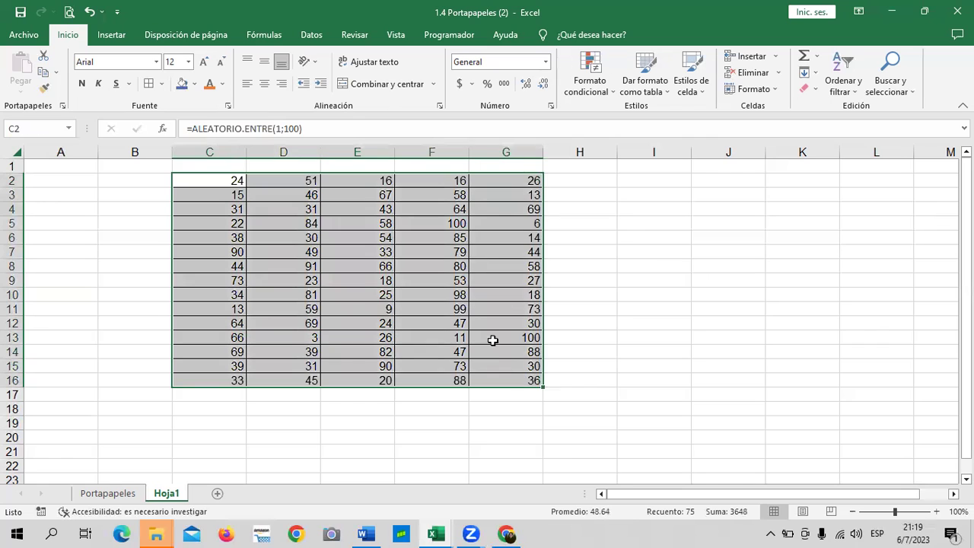
pyautogui.rightClick(493, 341)
pyautogui.click(511, 222)
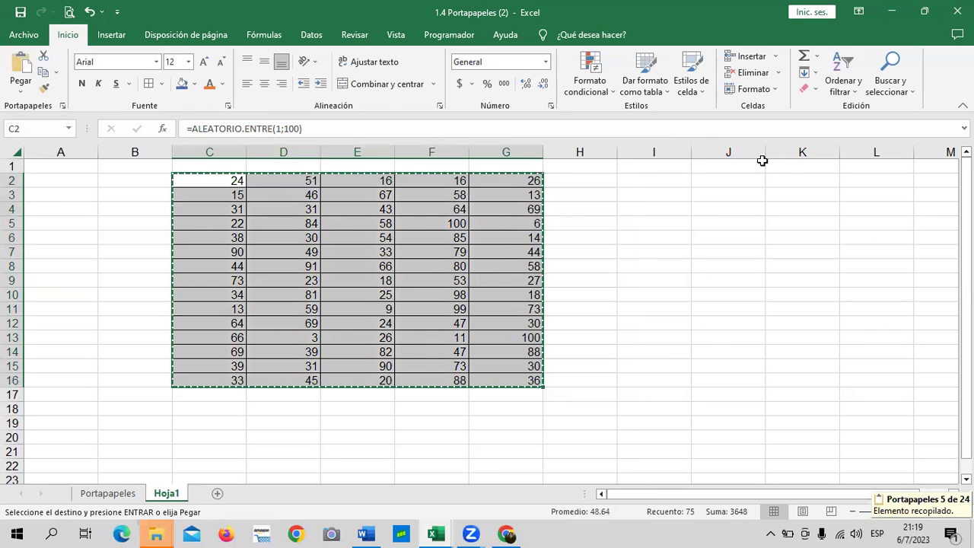
pyautogui.click(196, 182)
pyautogui.rightClick(196, 182)
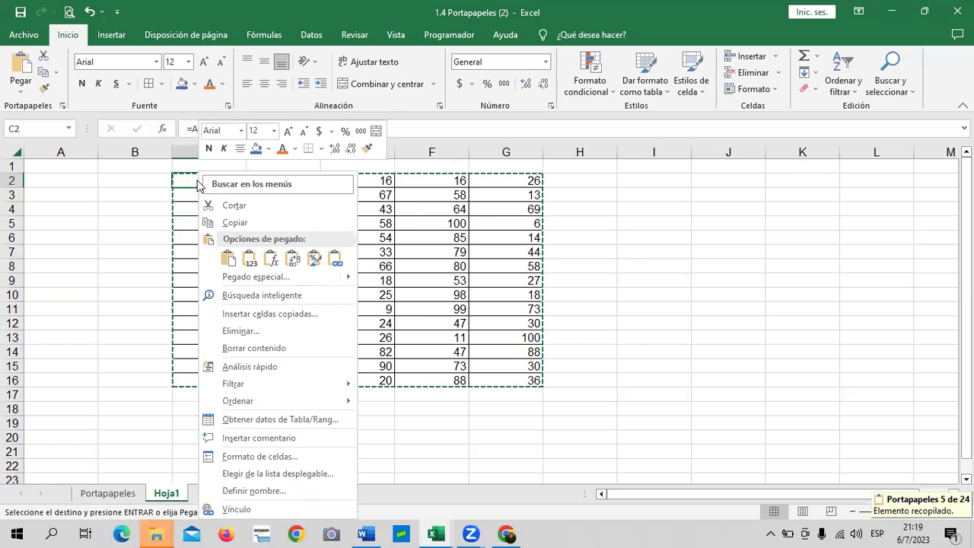
pyautogui.click(250, 259)
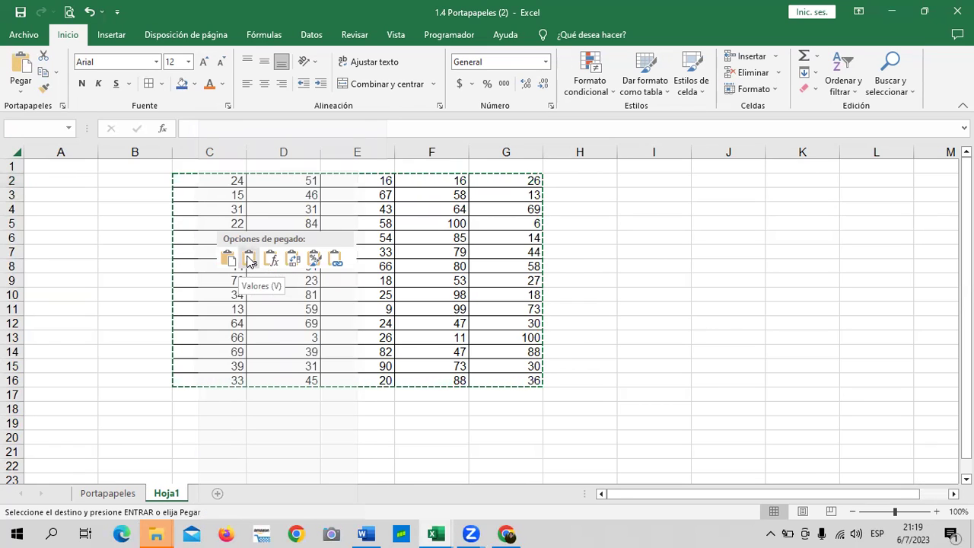
pyautogui.click(249, 258)
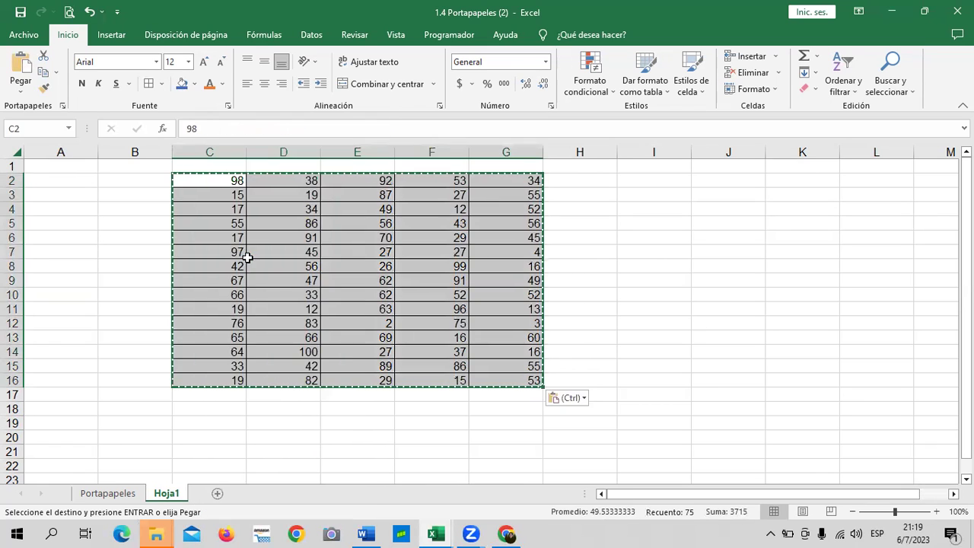
pyautogui.press('Escape')
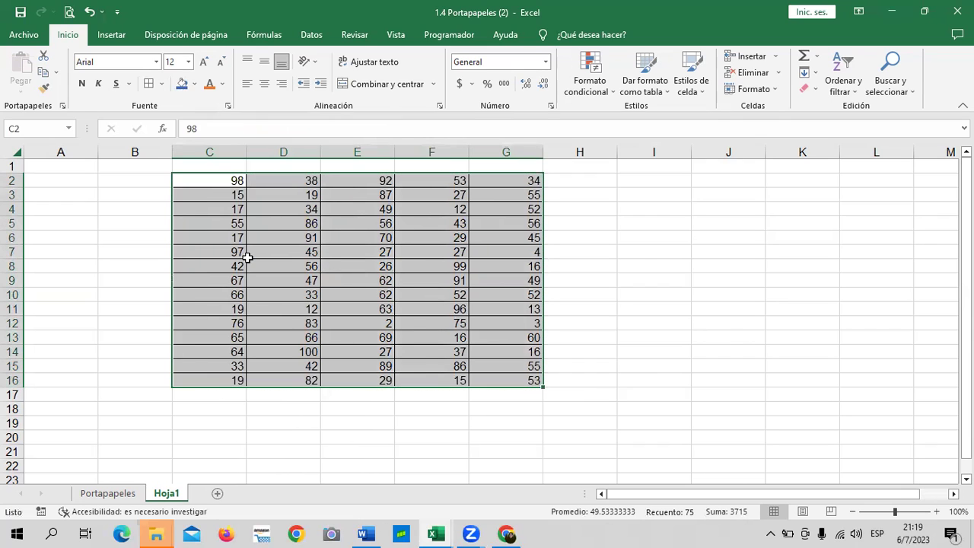
pyautogui.click(687, 341)
pyautogui.click(503, 379)
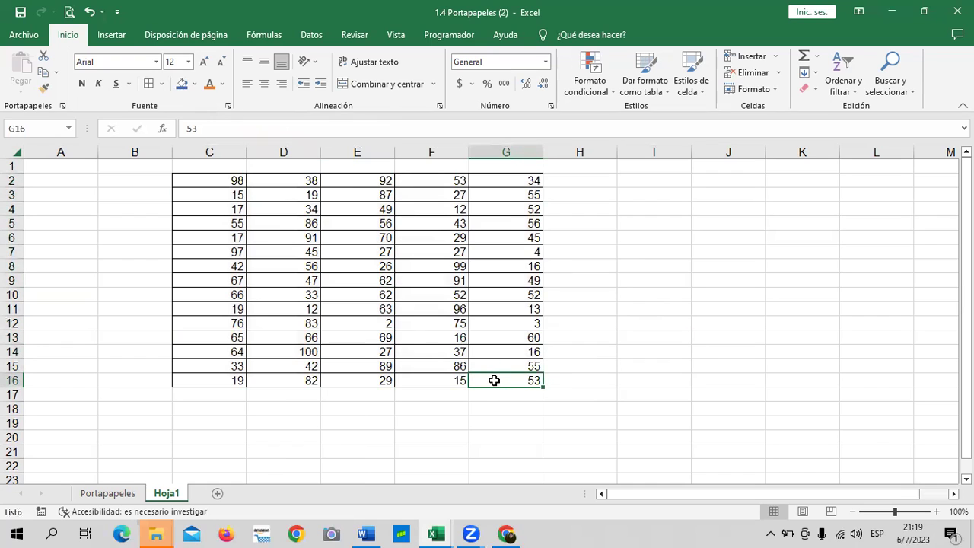
pyautogui.click(228, 181)
pyautogui.click(213, 295)
pyautogui.click(218, 384)
pyautogui.click(285, 376)
pyautogui.click(296, 272)
pyautogui.click(294, 206)
pyautogui.click(387, 196)
pyautogui.click(448, 196)
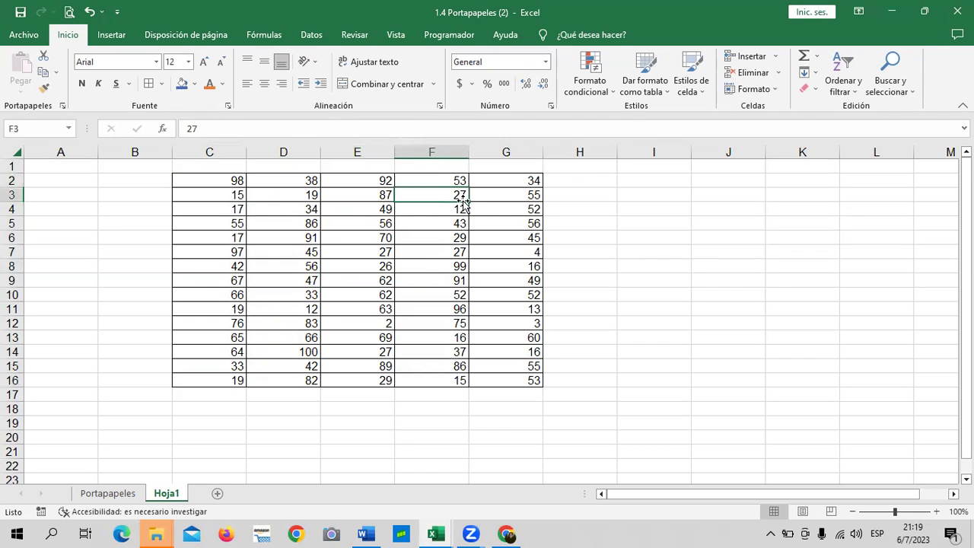
pyautogui.click(508, 210)
pyautogui.click(518, 340)
pyautogui.click(428, 365)
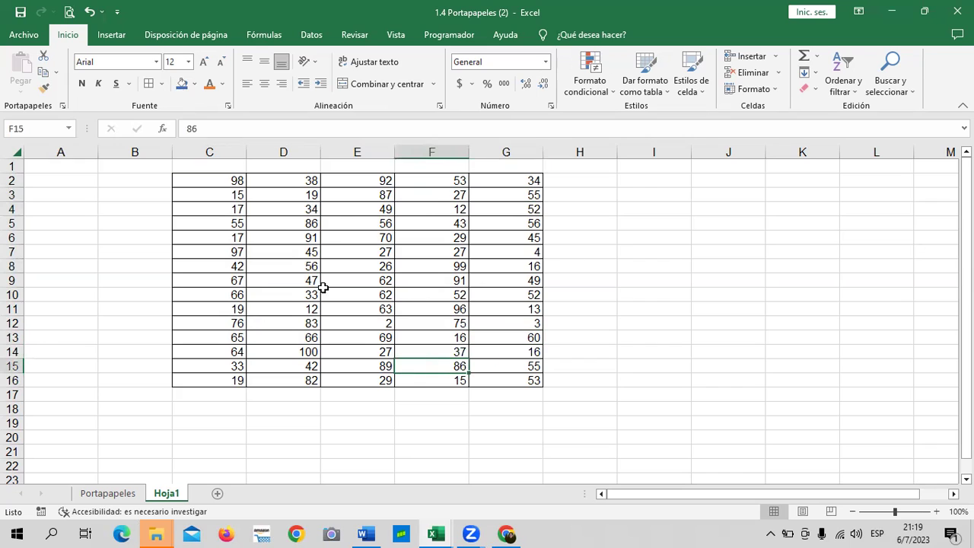
pyautogui.click(327, 295)
pyautogui.click(338, 128)
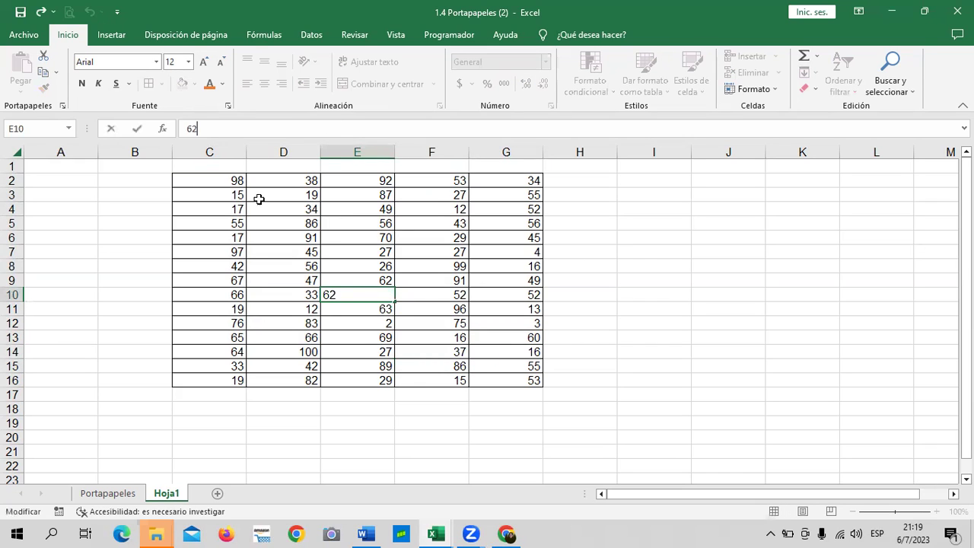
pyautogui.click(250, 263)
pyautogui.click(298, 122)
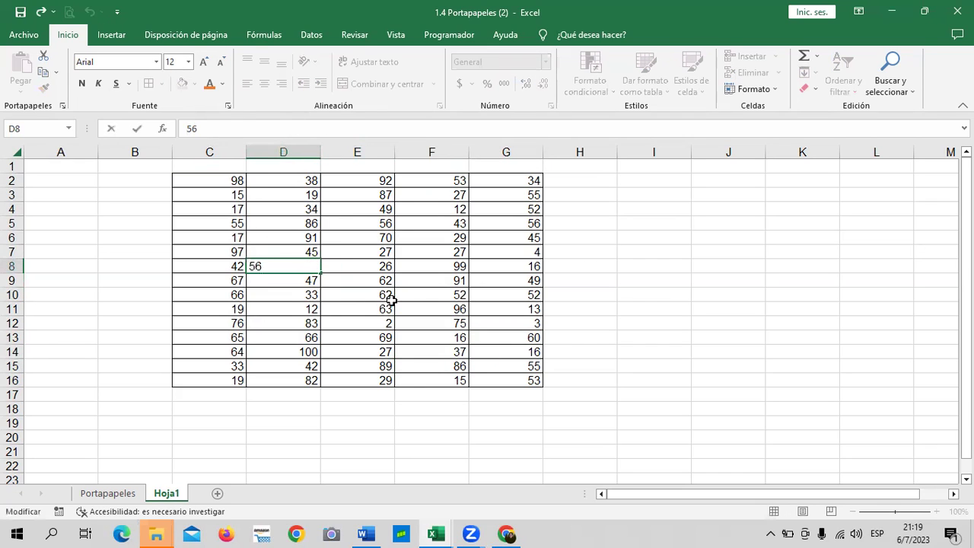
pyautogui.click(435, 295)
pyautogui.click(307, 128)
pyautogui.click(263, 352)
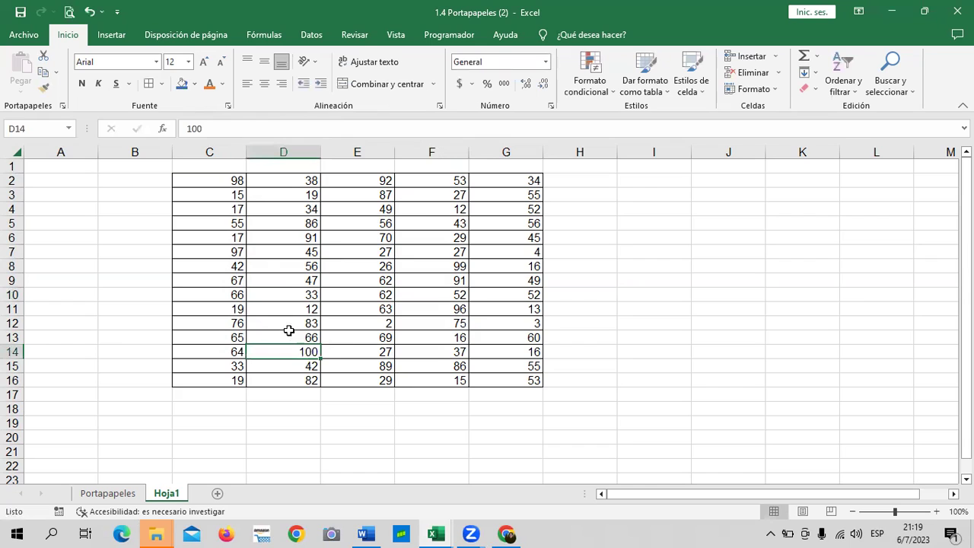
pyautogui.click(506, 381)
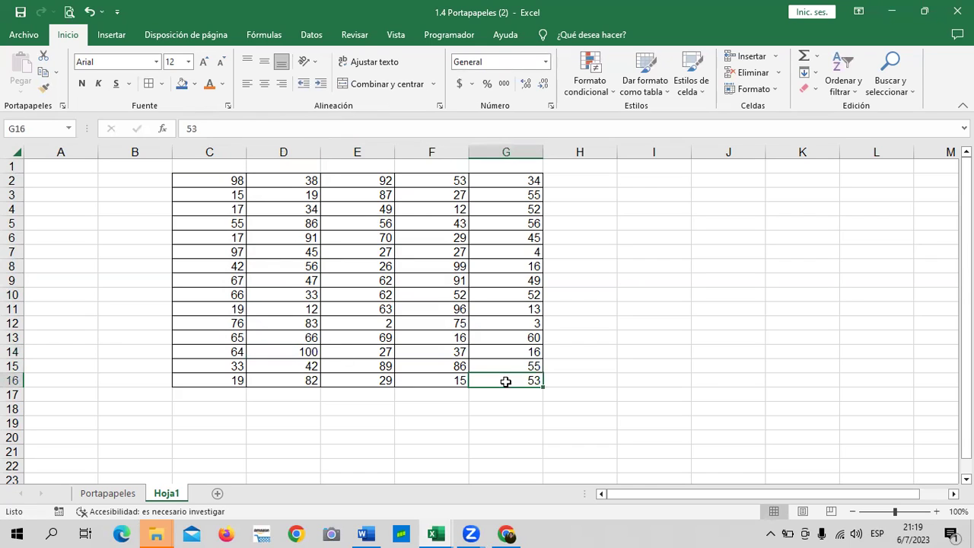
pyautogui.doubleClick(352, 121)
pyautogui.click(352, 121)
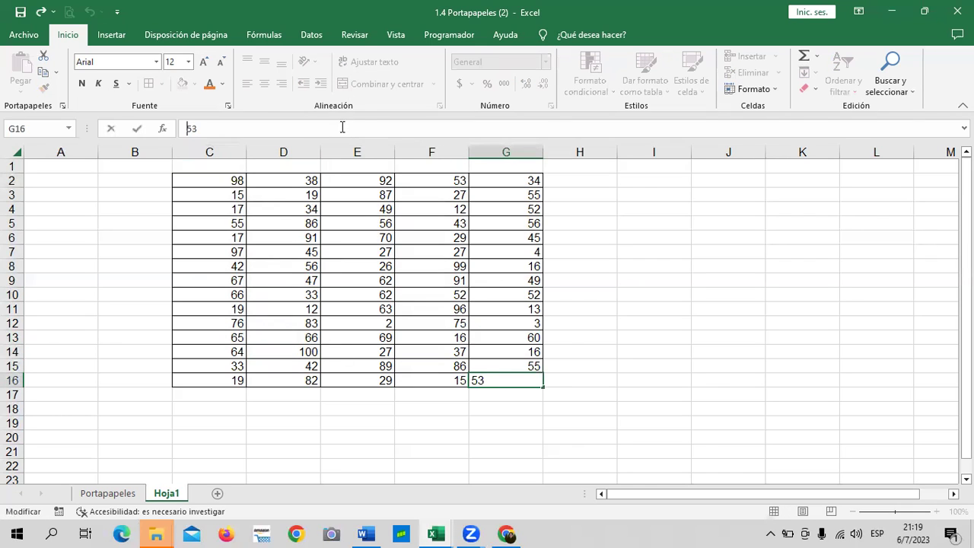
pyautogui.press('Return')
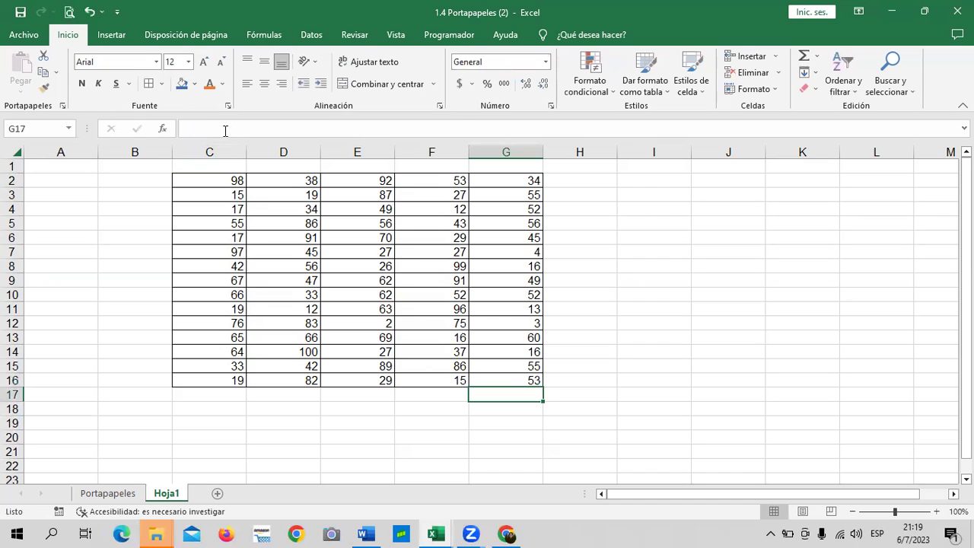
pyautogui.click(362, 266)
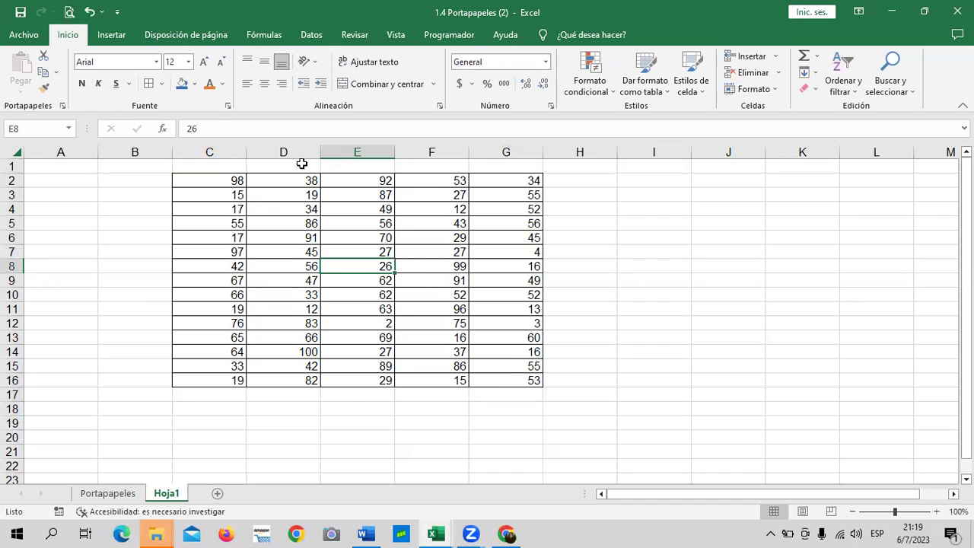
pyautogui.click(287, 125)
pyautogui.press('Return')
pyautogui.press('Return')
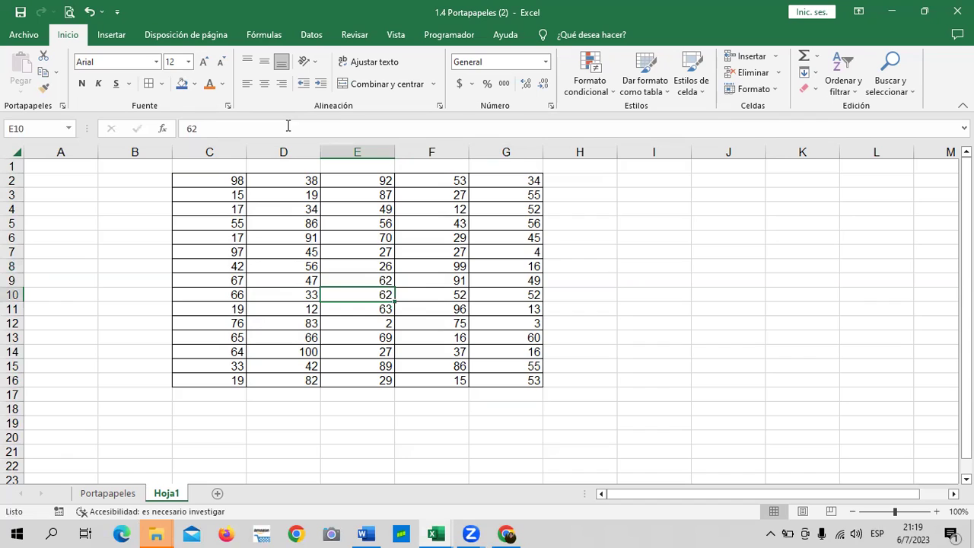
pyautogui.press('Return')
pyautogui.press('Return')
pyautogui.press('Return')
pyautogui.press('Return')
pyautogui.press('Return')
pyautogui.press('Return')
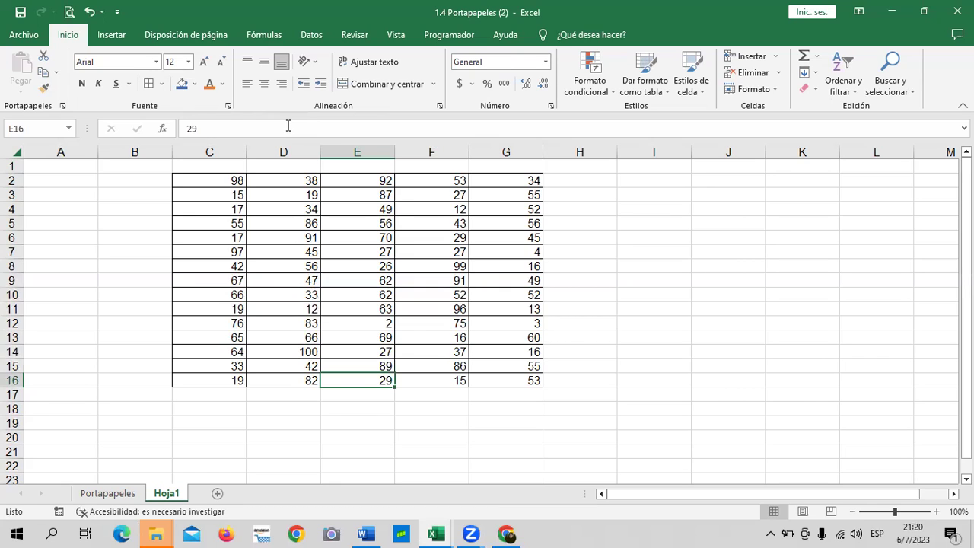
pyautogui.click(677, 262)
pyautogui.click(114, 494)
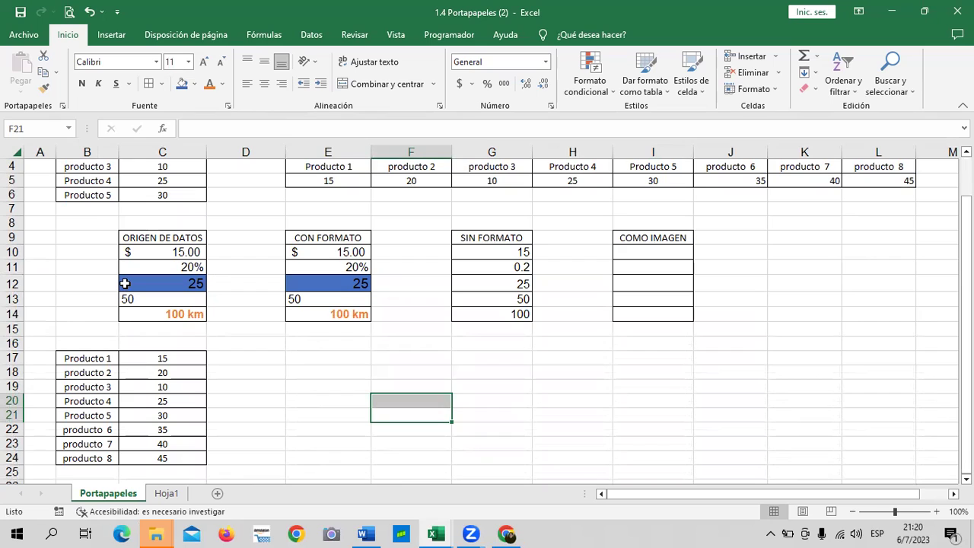
pyautogui.click(498, 253)
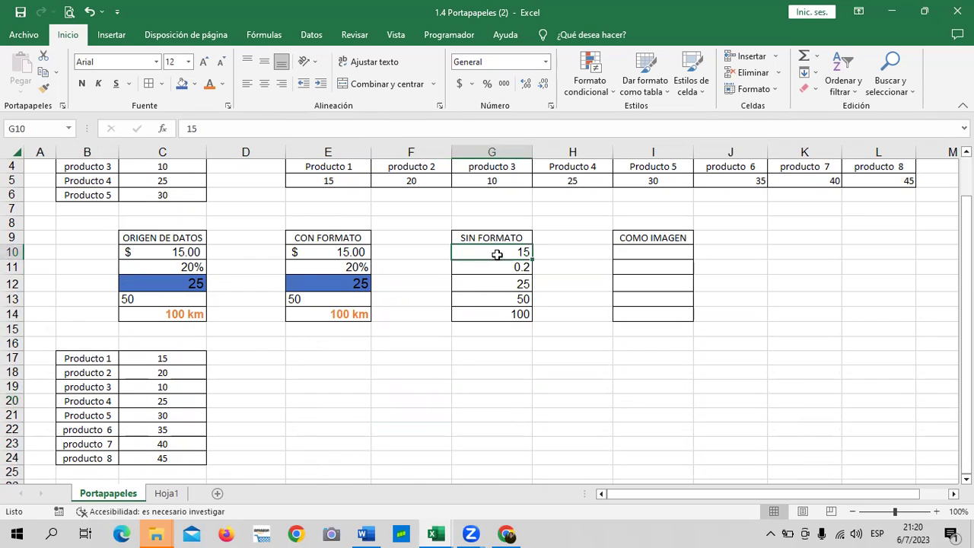
pyautogui.click(465, 314)
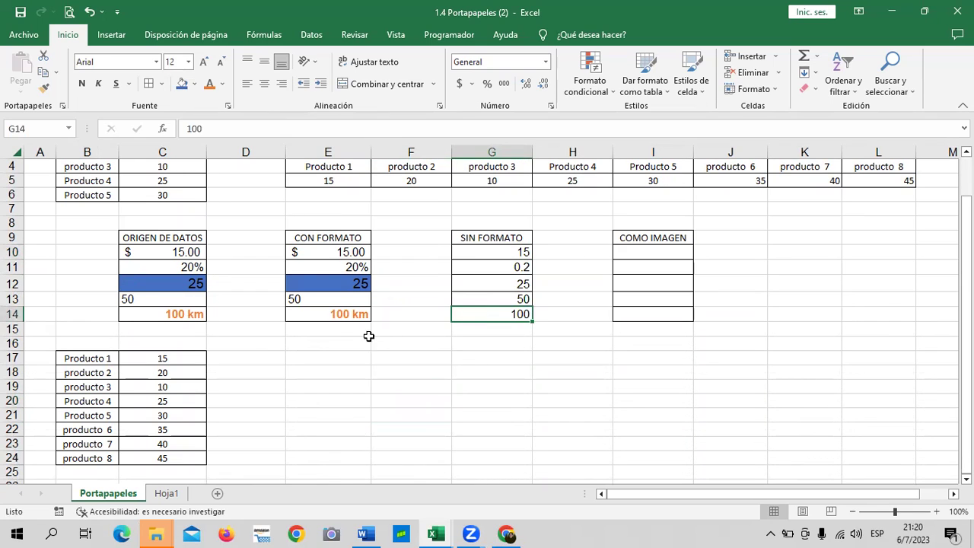
pyautogui.click(353, 315)
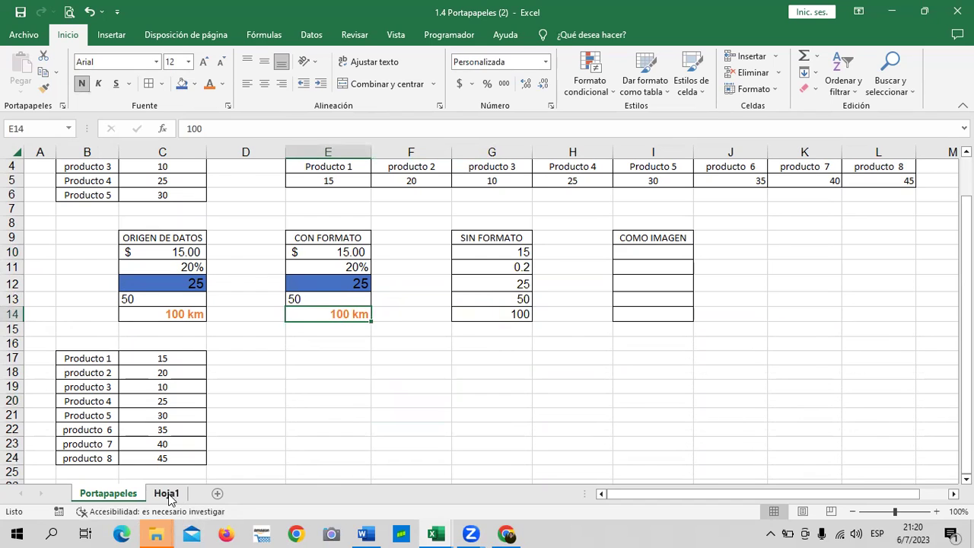
pyautogui.click(166, 493)
pyautogui.click(577, 353)
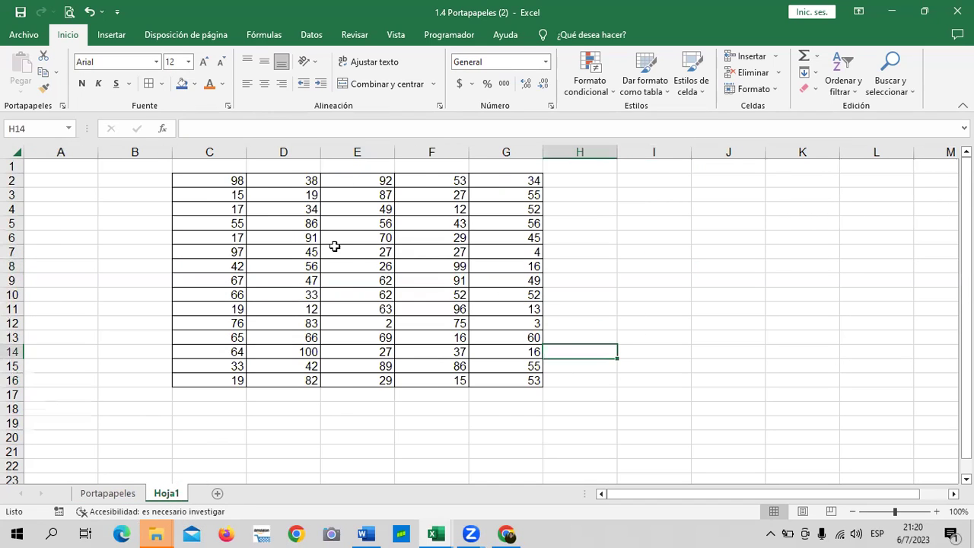
pyautogui.click(239, 183)
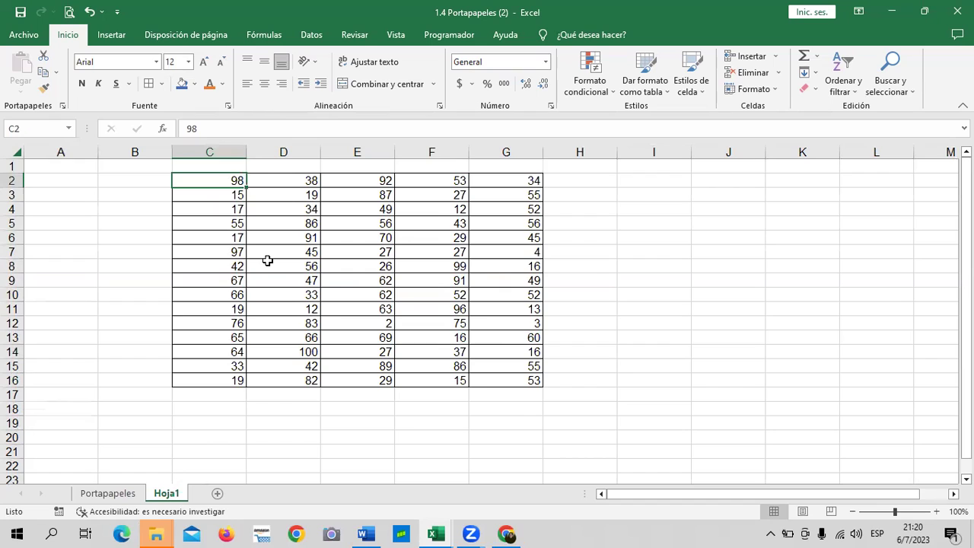
pyautogui.click(390, 237)
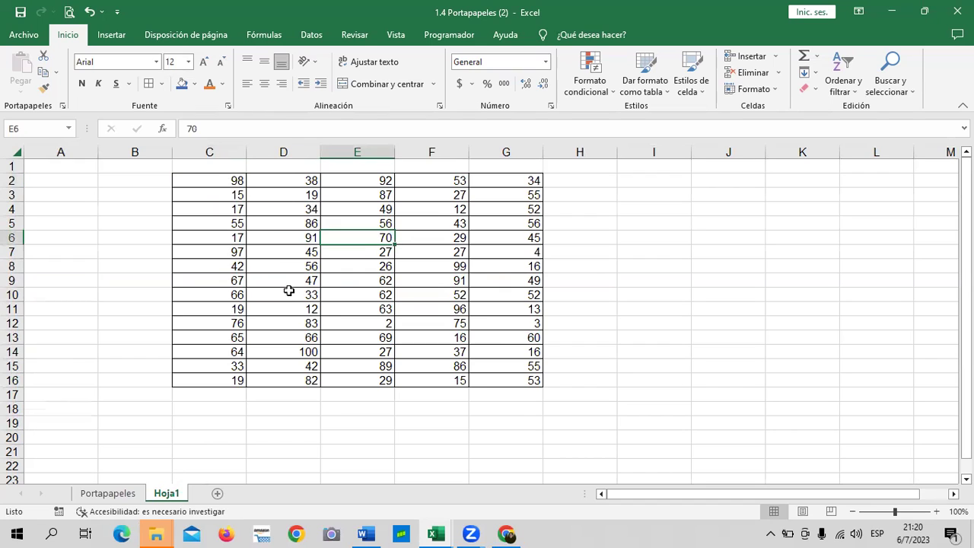
pyautogui.click(278, 300)
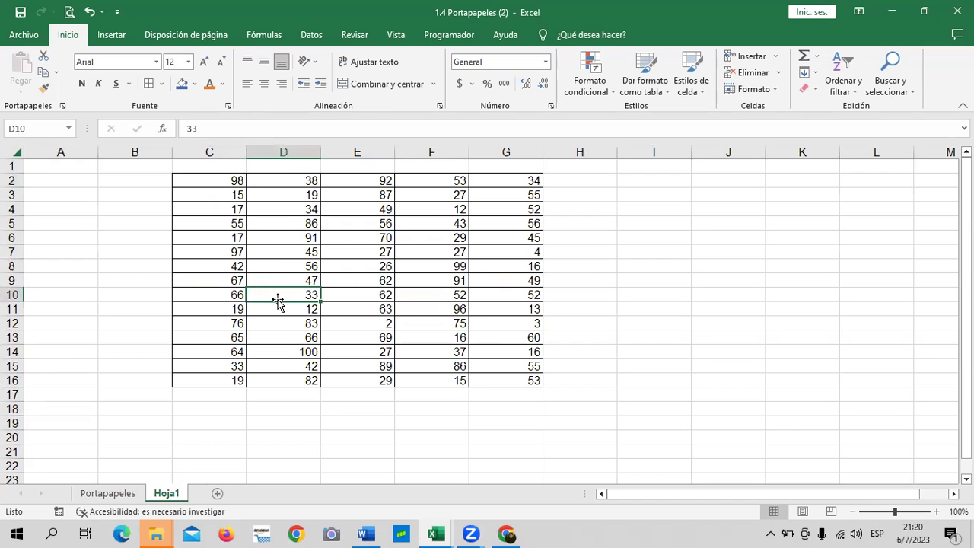
pyautogui.click(210, 197)
pyautogui.click(493, 294)
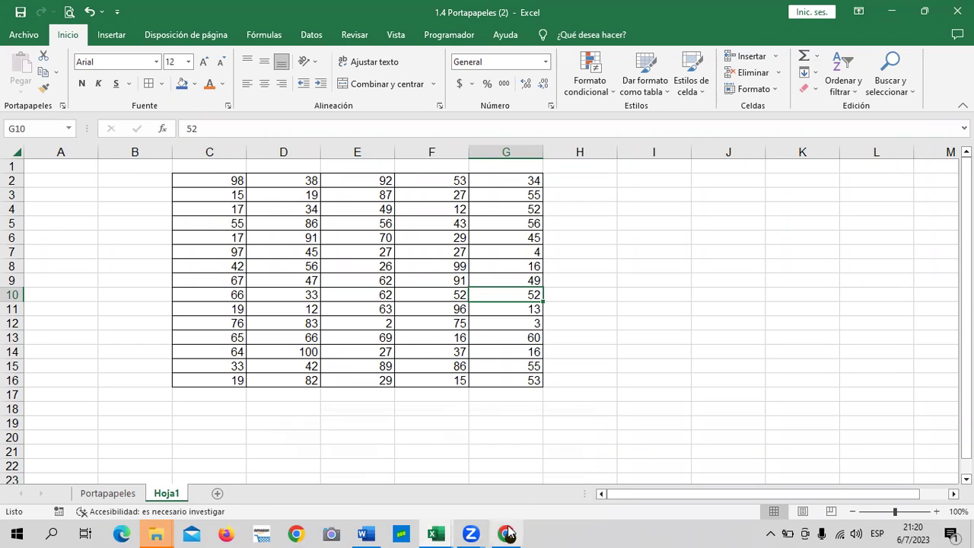
# Switch to the Libro1 workbook and browse the Filtros sales table, leaving a data cell selected
pyautogui.moveTo(442, 532)
pyautogui.click(455, 496)
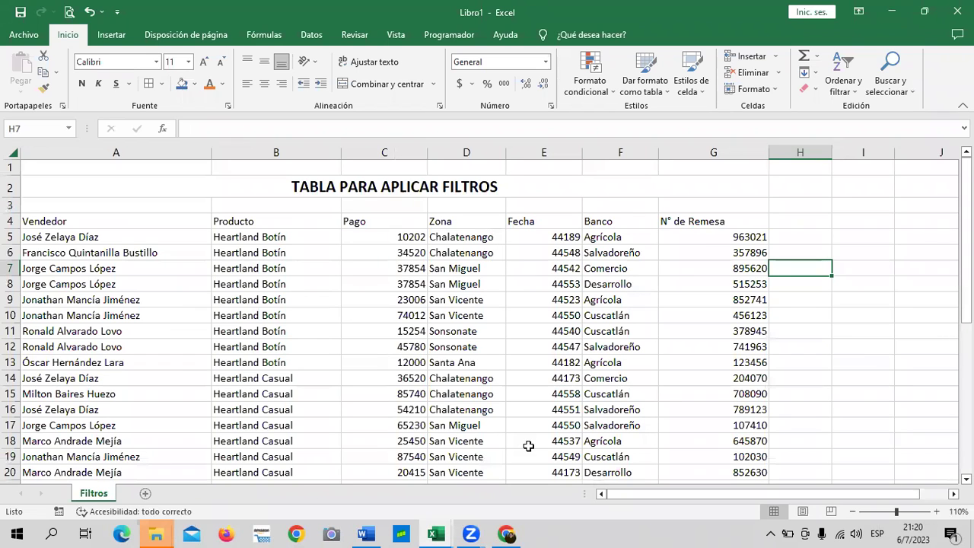
pyautogui.click(424, 333)
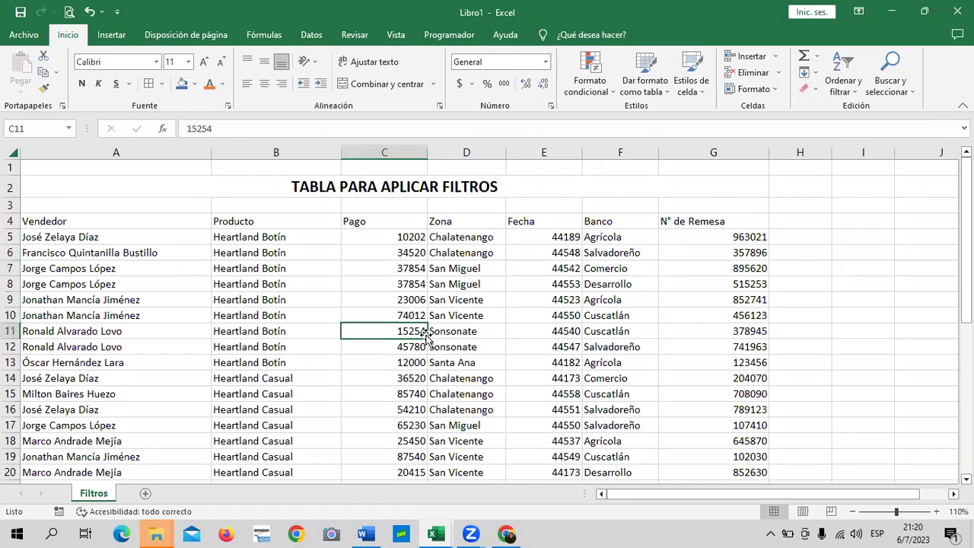
pyautogui.scroll(-2, 426, 333)
pyautogui.scroll(-3, 426, 332)
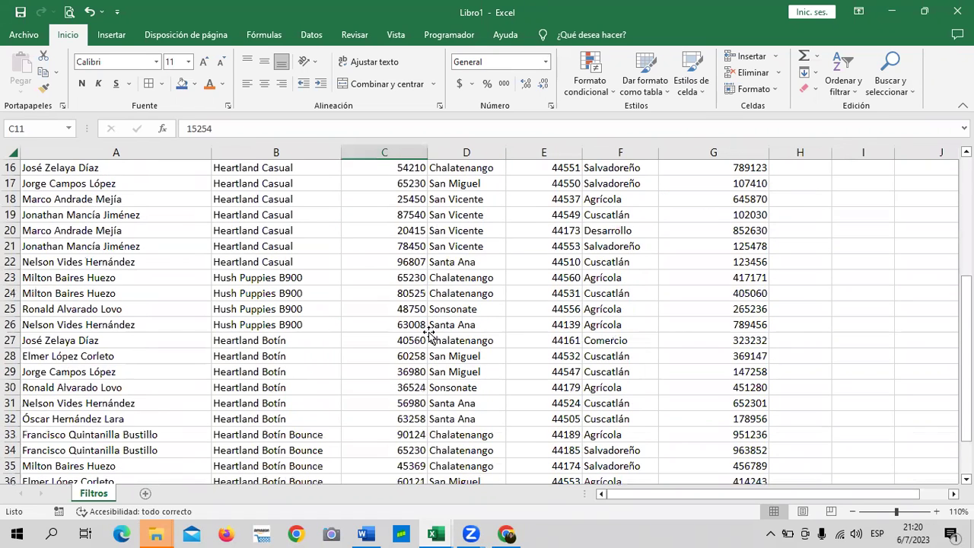
pyautogui.scroll(-4, 427, 331)
pyautogui.scroll(-2, 428, 330)
pyautogui.scroll(3, 429, 328)
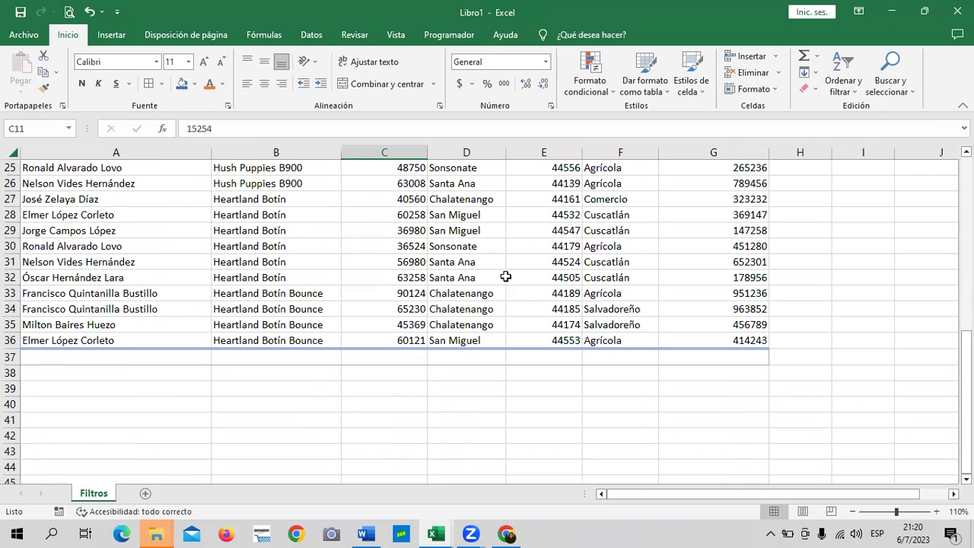
pyautogui.scroll(3, 423, 293)
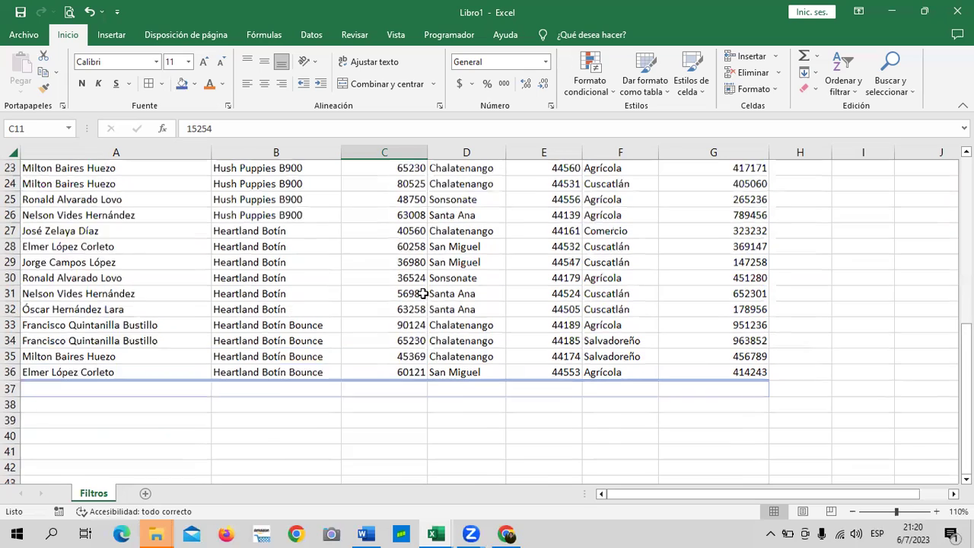
pyautogui.scroll(2, 423, 293)
pyautogui.scroll(1, 423, 293)
pyautogui.scroll(1, 423, 293)
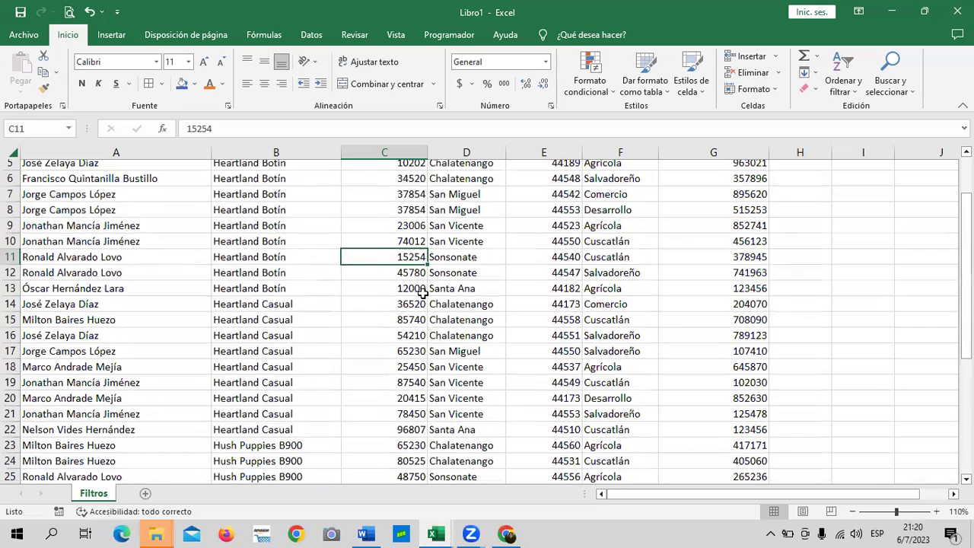
pyautogui.scroll(1, 423, 293)
pyautogui.click(239, 255)
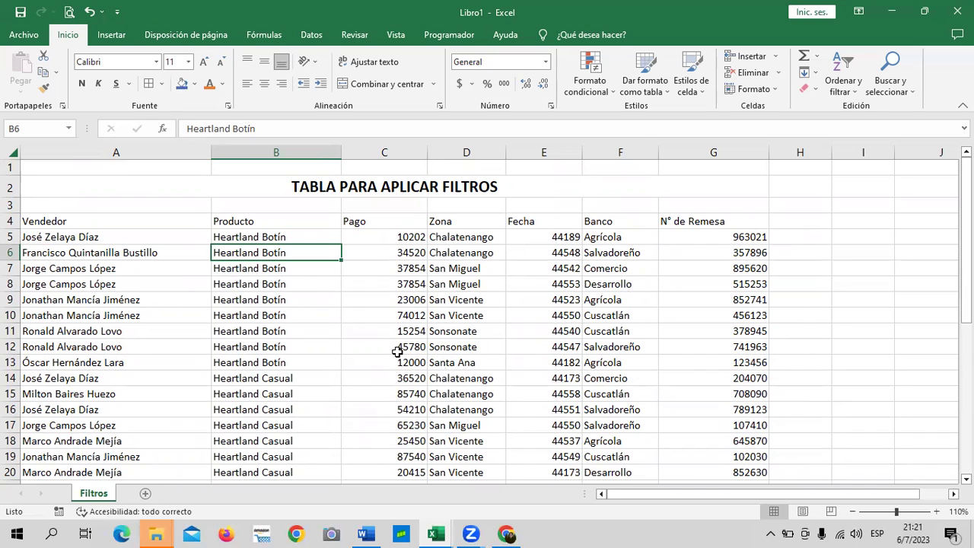
pyautogui.click(215, 299)
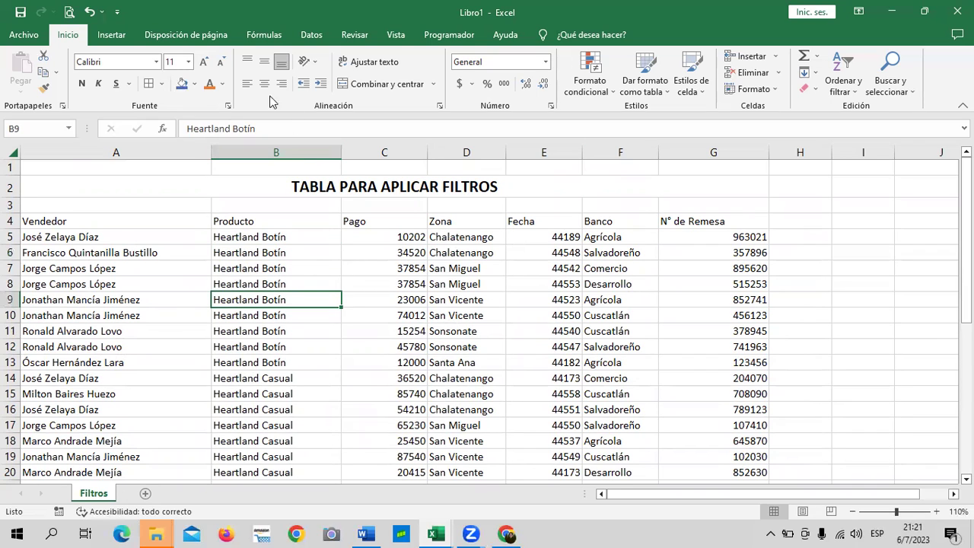
# Convert the Filtros data range $A$4:$G$36 into a table with headers
pyautogui.click(111, 34)
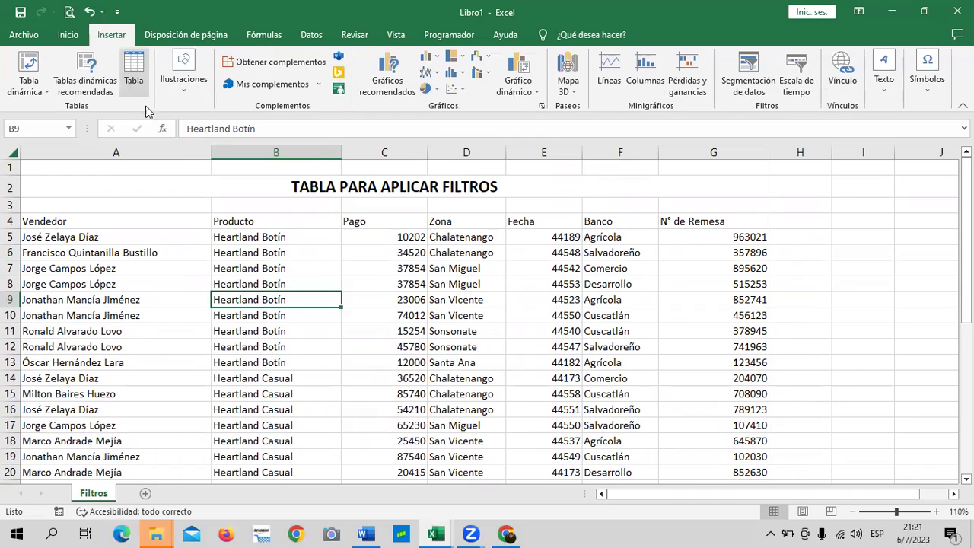
pyautogui.click(134, 75)
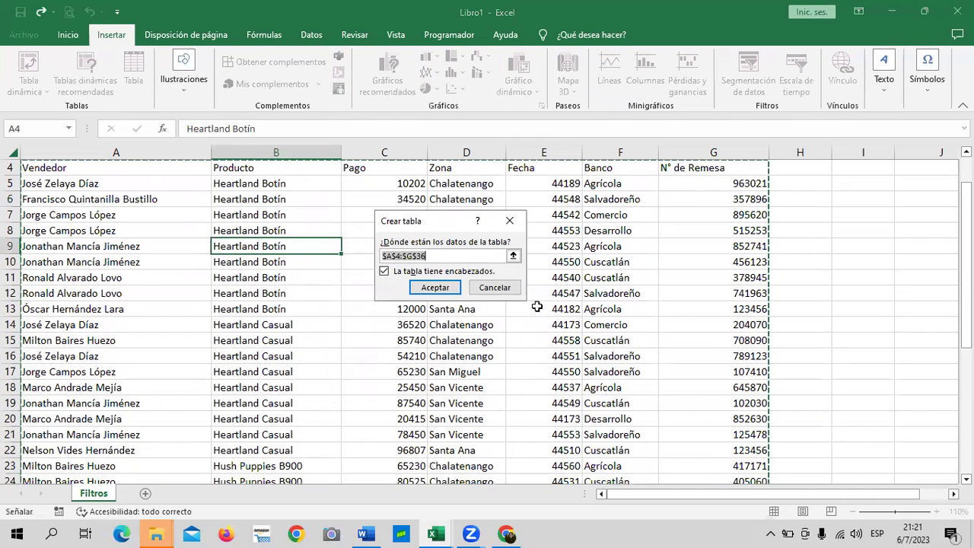
pyautogui.click(435, 286)
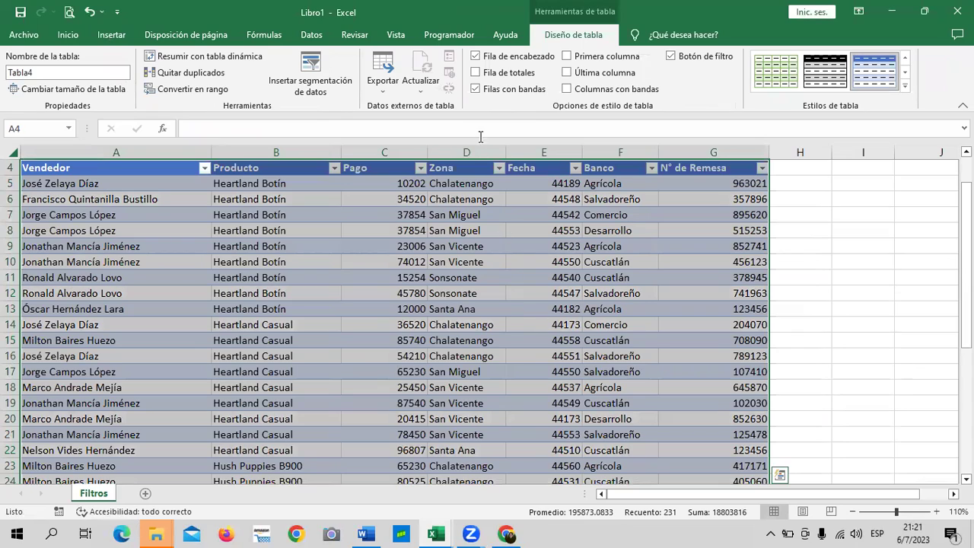
pyautogui.scroll(-3, 479, 190)
pyautogui.scroll(-2, 476, 302)
pyautogui.scroll(-2, 476, 302)
pyautogui.scroll(5, 477, 293)
pyautogui.scroll(3, 478, 281)
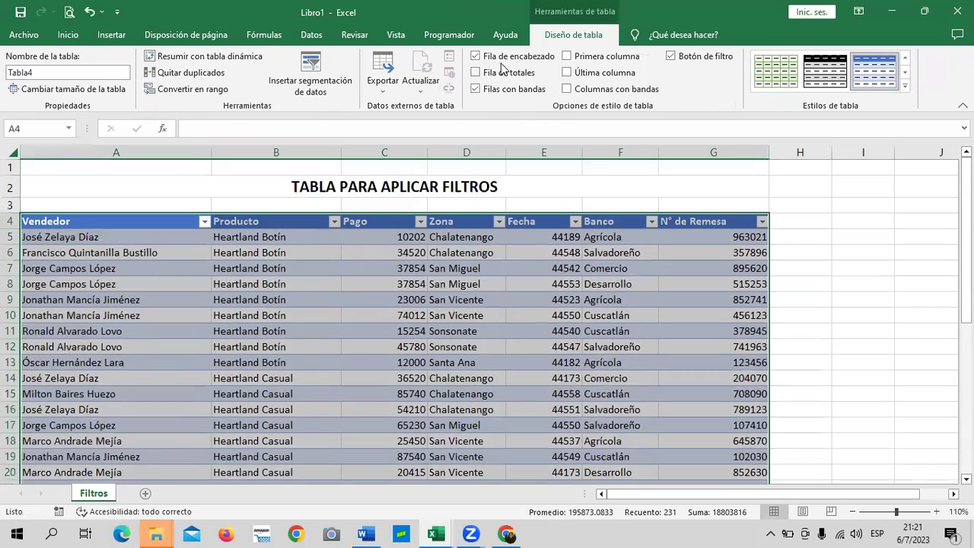
# Turn on Fila de totales so the table gets a Total row in row 37
pyautogui.click(475, 73)
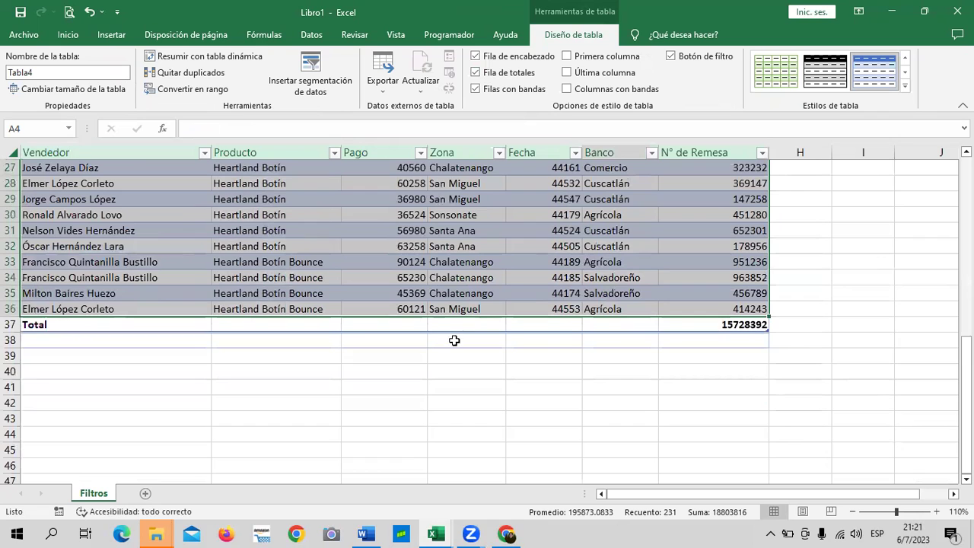
pyautogui.scroll(3, 455, 341)
pyautogui.scroll(3, 455, 341)
pyautogui.scroll(2, 387, 335)
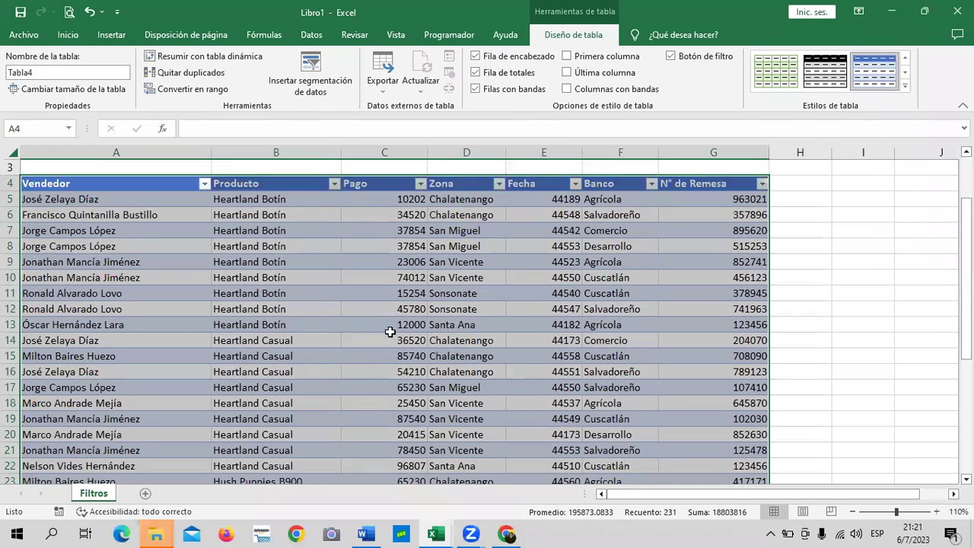
pyautogui.scroll(1, 304, 304)
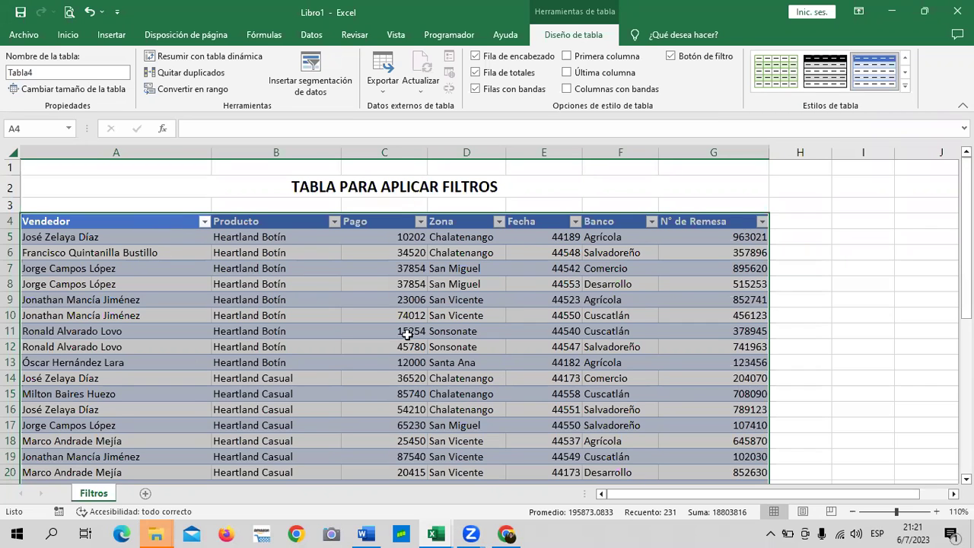
pyautogui.moveTo(438, 533)
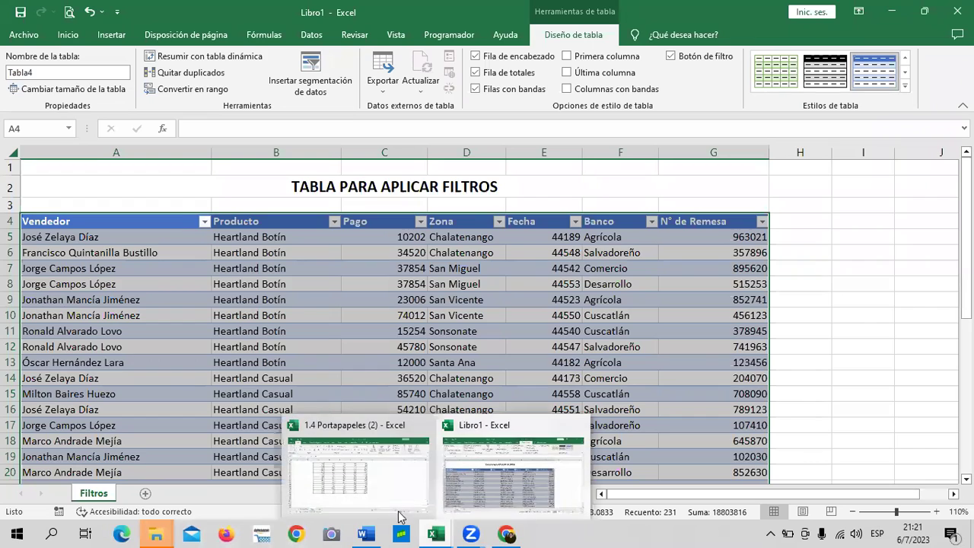
pyautogui.click(381, 497)
pyautogui.click(108, 493)
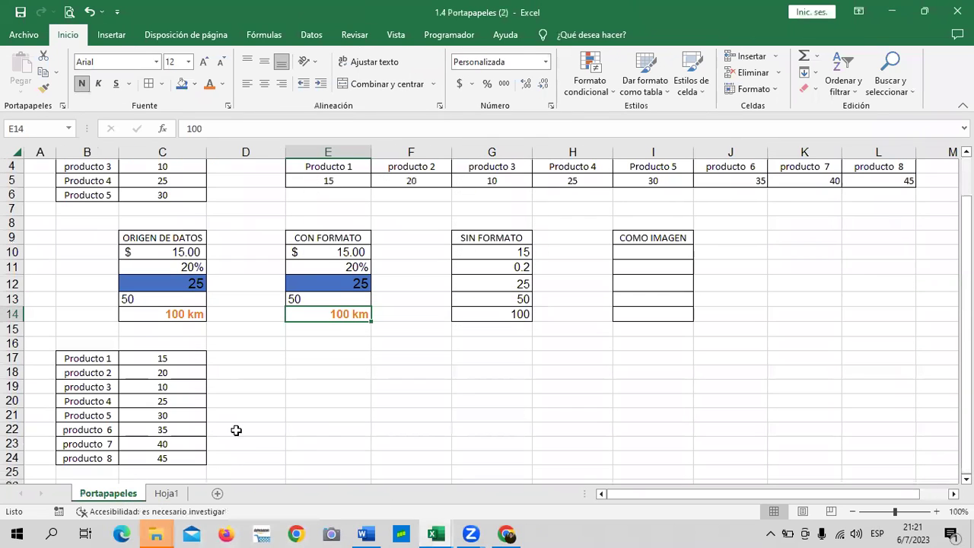
pyautogui.click(162, 283)
pyautogui.click(521, 267)
pyautogui.click(195, 251)
pyautogui.click(512, 251)
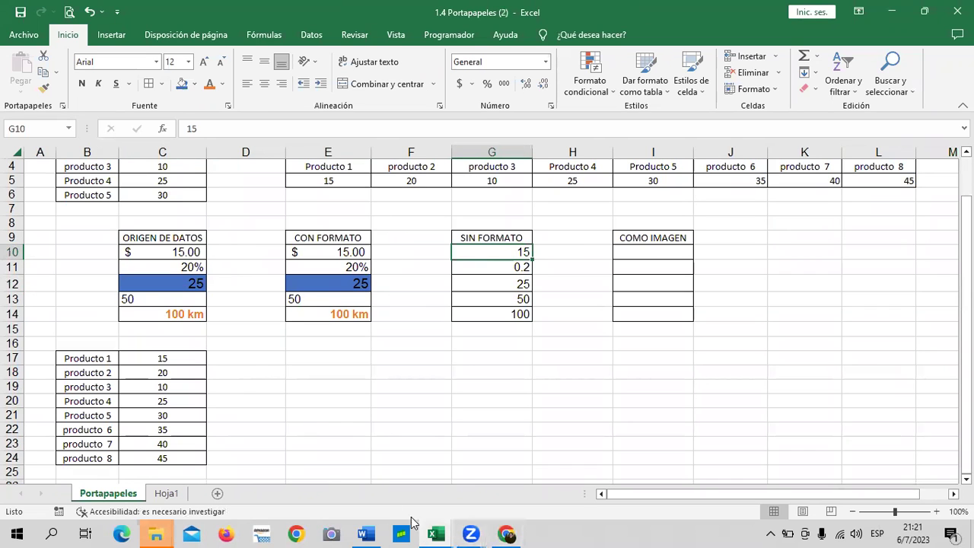
# Apply the accounting dollar format to the Pago amounts C5:C36, e.g. $ 10,202.00
pyautogui.moveTo(436, 532)
pyautogui.click(496, 478)
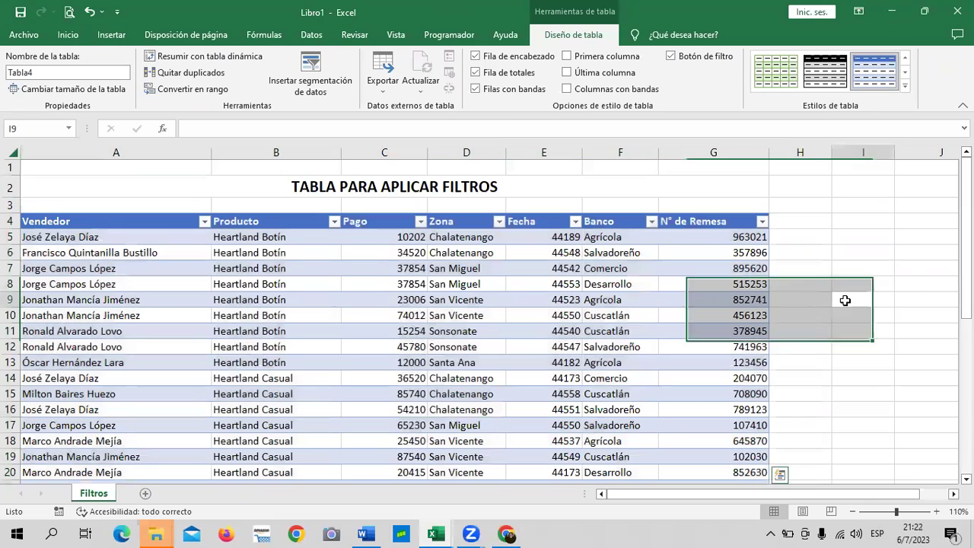
pyautogui.click(845, 299)
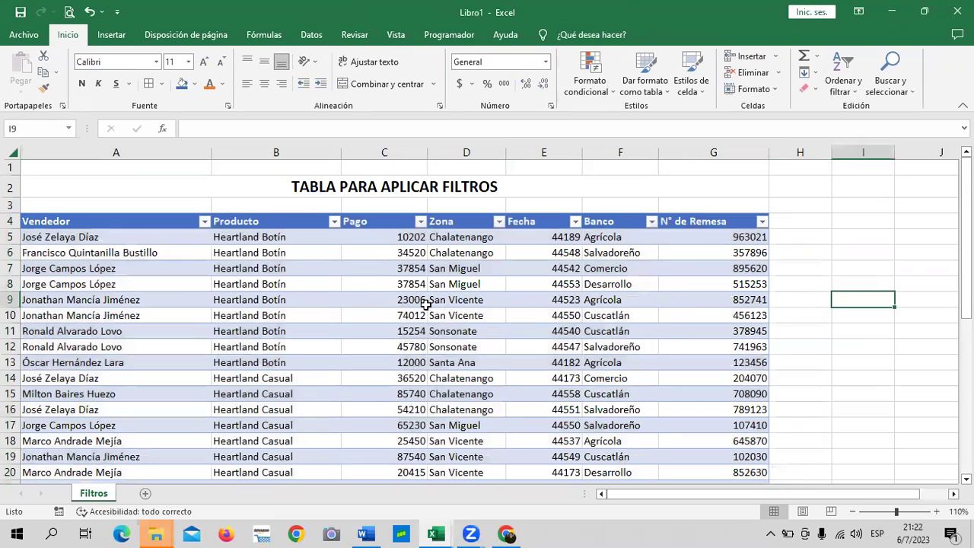
pyautogui.moveTo(385, 237)
pyautogui.mouseDown()
pyautogui.moveTo(382, 532)
pyautogui.moveTo(380, 374)
pyautogui.mouseUp()
pyautogui.scroll(5, 378, 373)
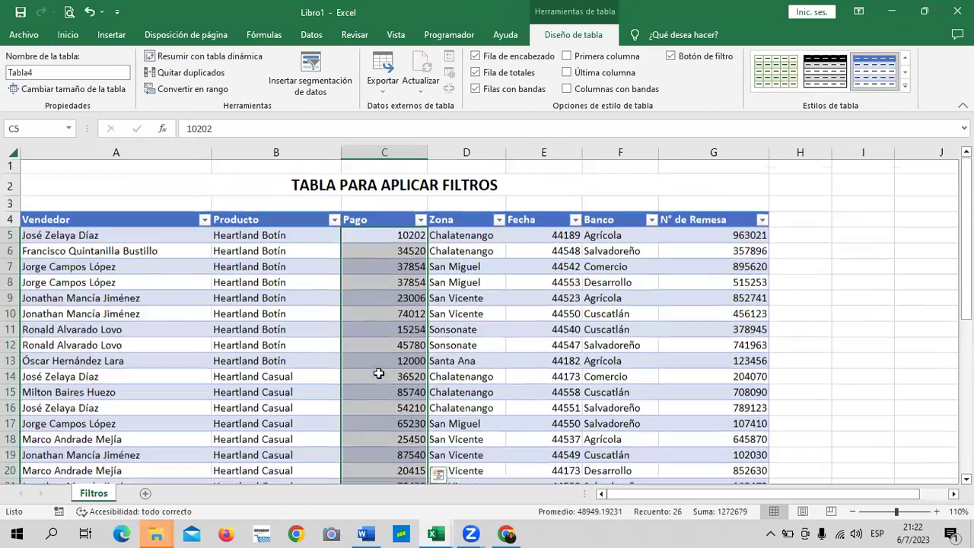
pyautogui.click(525, 281)
pyautogui.moveTo(382, 235)
pyautogui.mouseDown()
pyautogui.moveTo(410, 531)
pyautogui.moveTo(387, 458)
pyautogui.mouseUp()
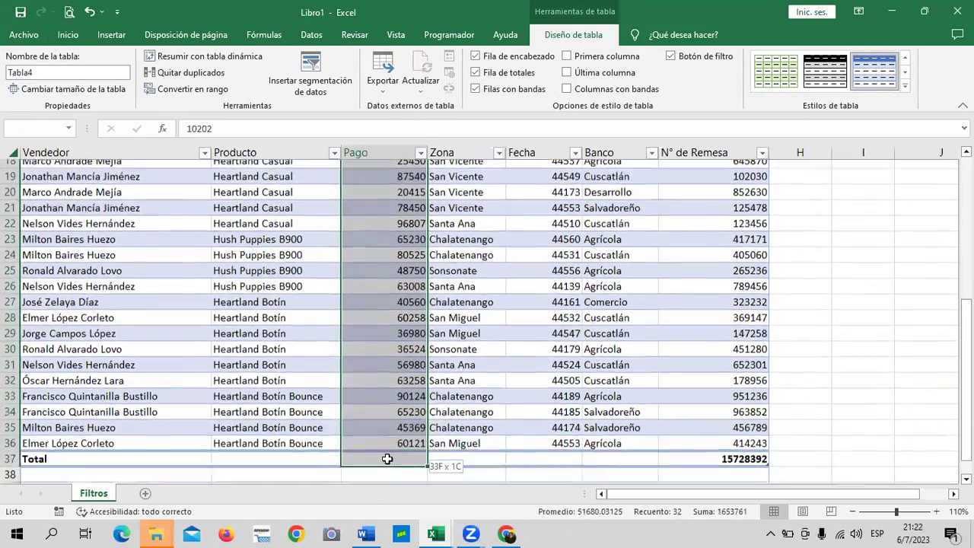
pyautogui.moveTo(387, 458); pyautogui.dragTo(387, 431)
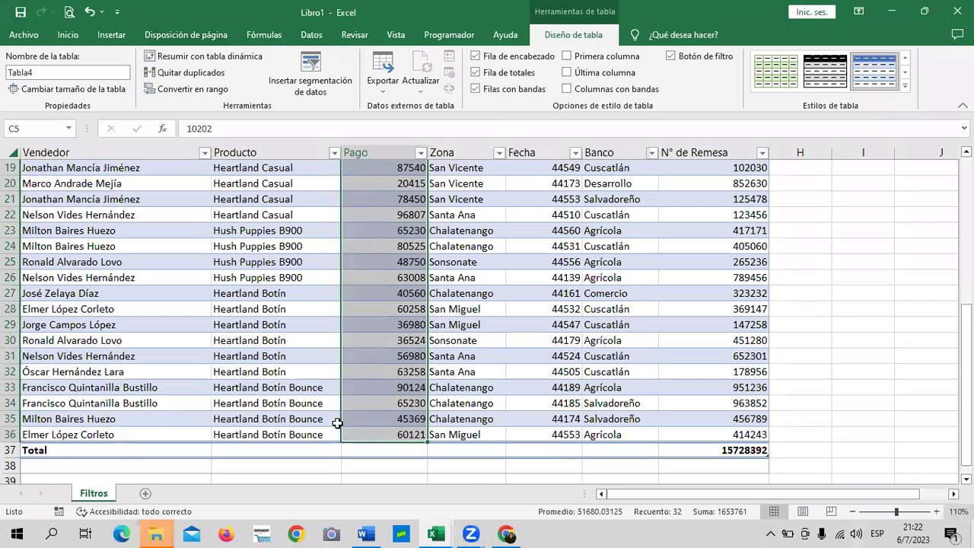
pyautogui.scroll(-4, 456, 414)
pyautogui.click(549, 354)
pyautogui.scroll(5, 550, 385)
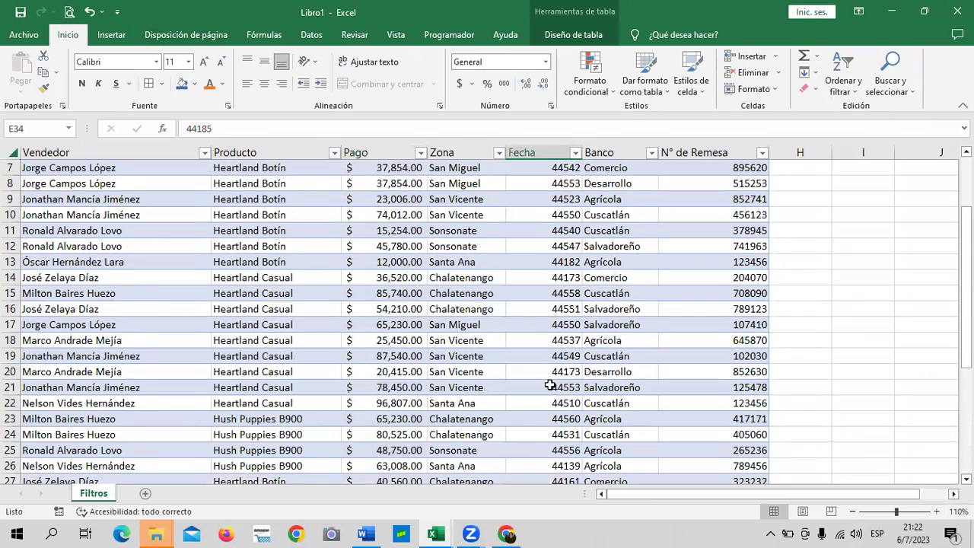
pyautogui.scroll(2, 549, 385)
# Inspect the Fecha column, whose first value still shows as the serial 44189
pyautogui.click(540, 222)
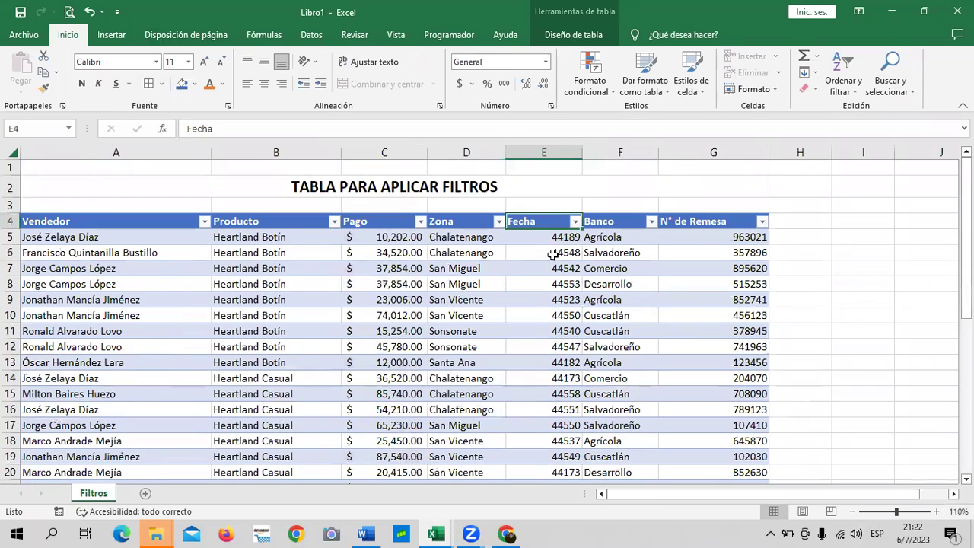
pyautogui.click(549, 233)
pyautogui.click(677, 284)
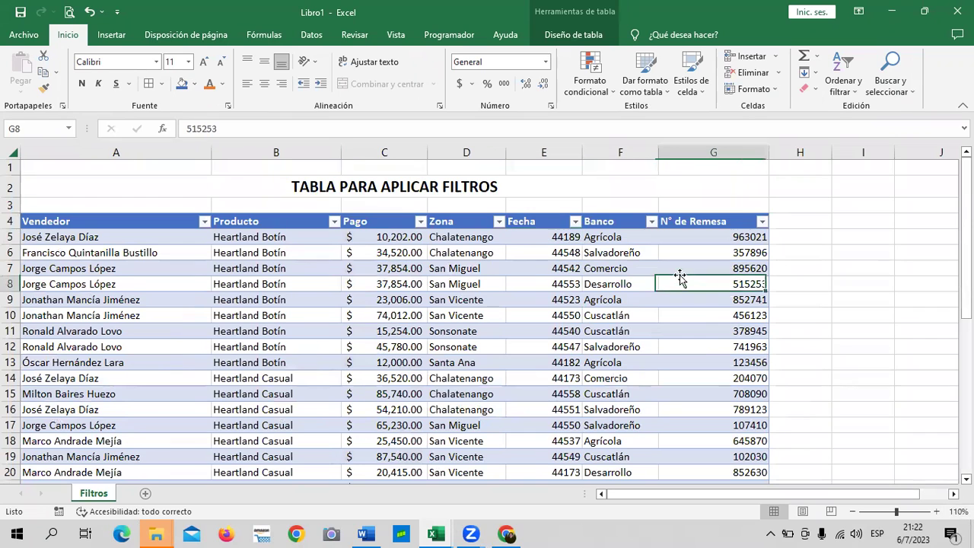
pyautogui.click(561, 233)
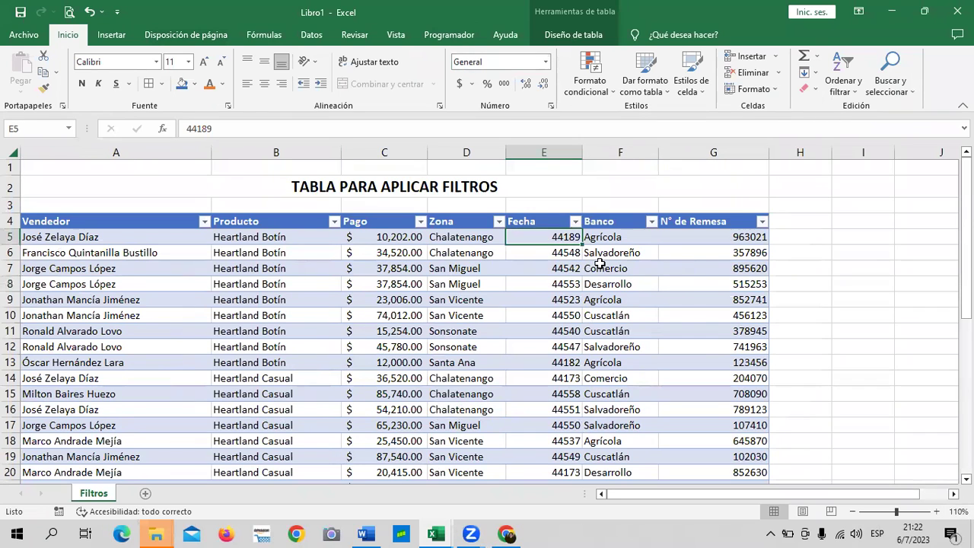
pyautogui.click(645, 316)
# Format the Fecha values E5:E36 as Fecha corta so they read like 24/12/2020
pyautogui.moveTo(544, 232); pyautogui.dragTo(539, 504)
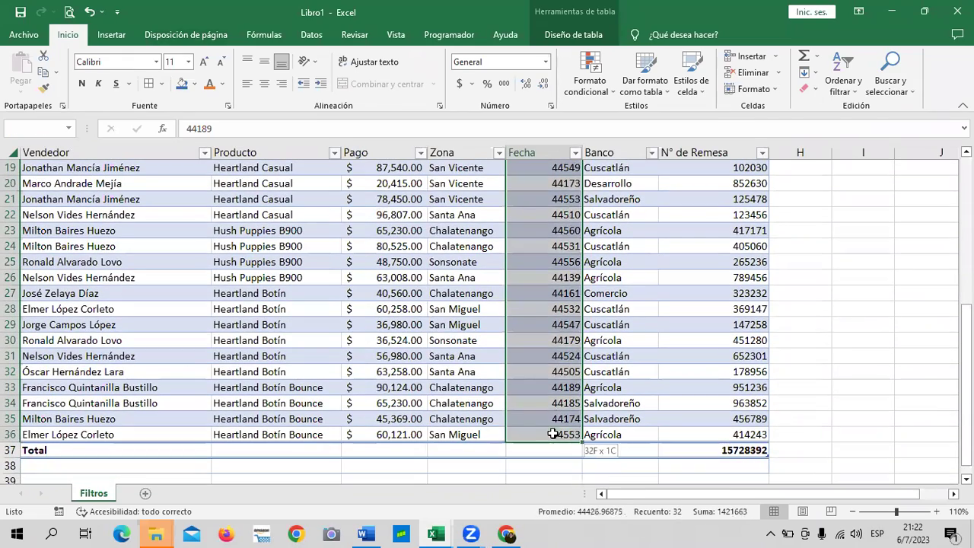
pyautogui.moveTo(540, 504); pyautogui.dragTo(555, 436)
pyautogui.click(545, 61)
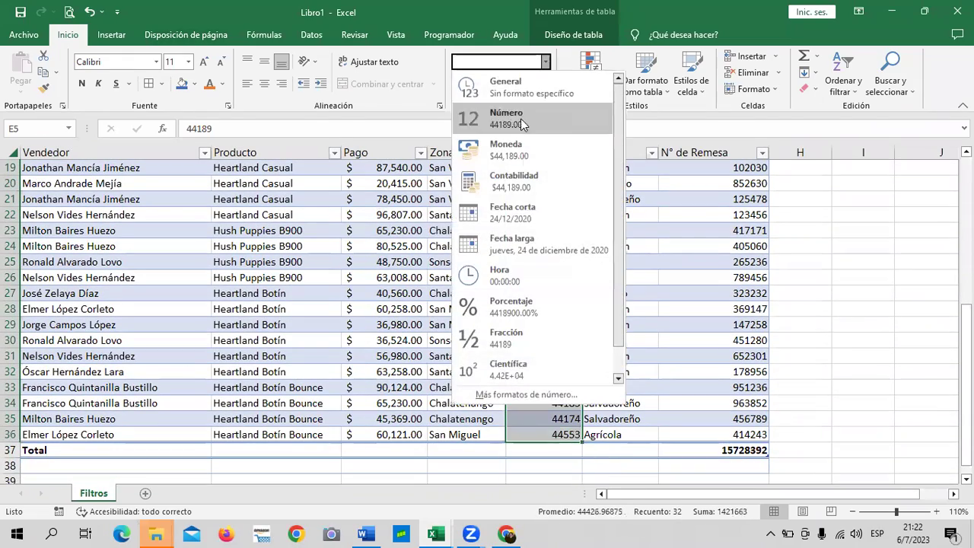
pyautogui.click(577, 212)
pyautogui.scroll(6, 578, 204)
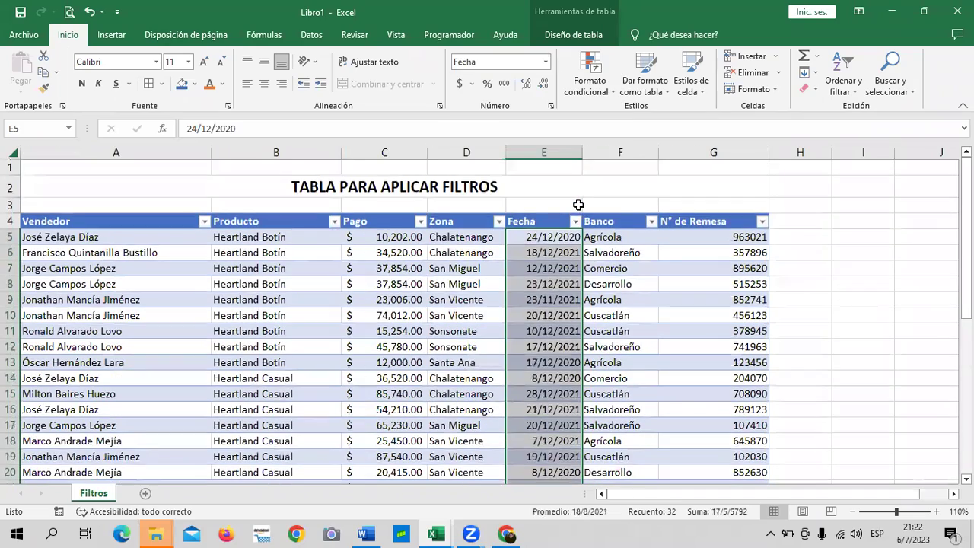
pyautogui.click(539, 300)
pyautogui.scroll(-4, 538, 301)
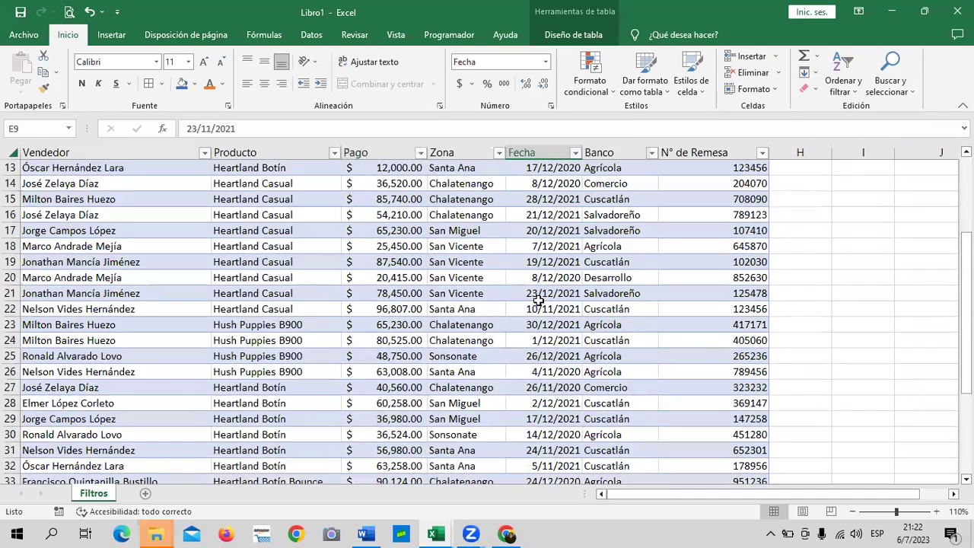
pyautogui.scroll(-4, 538, 302)
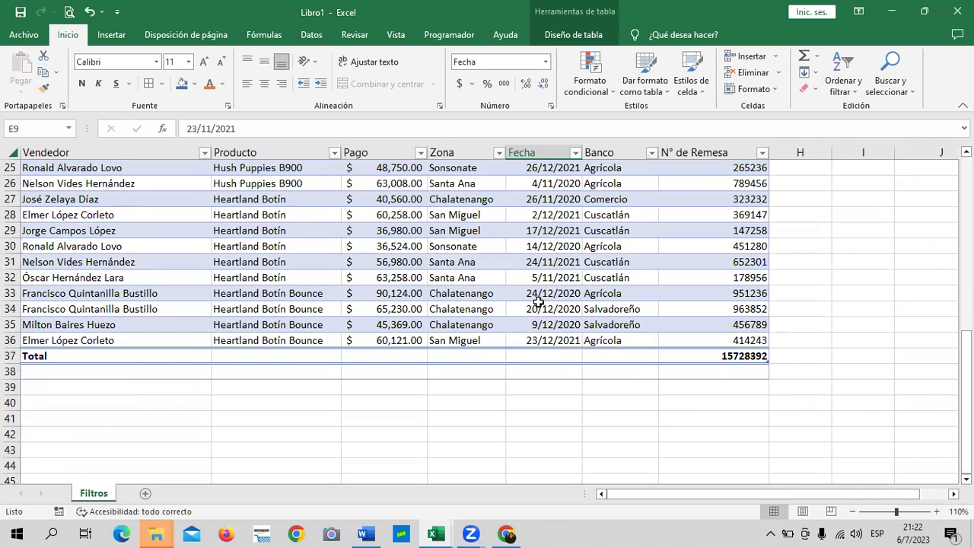
pyautogui.scroll(2, 537, 302)
pyautogui.scroll(2, 536, 300)
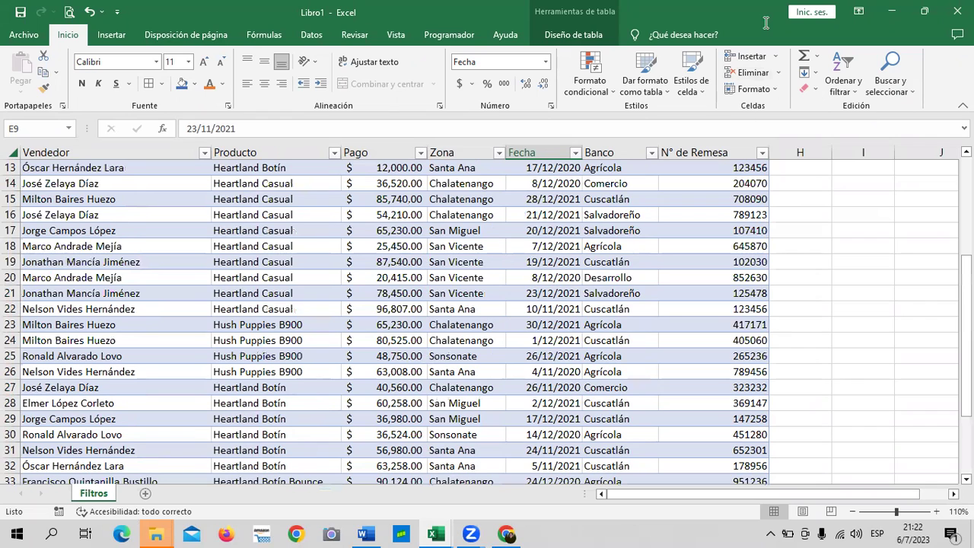
pyautogui.click(597, 38)
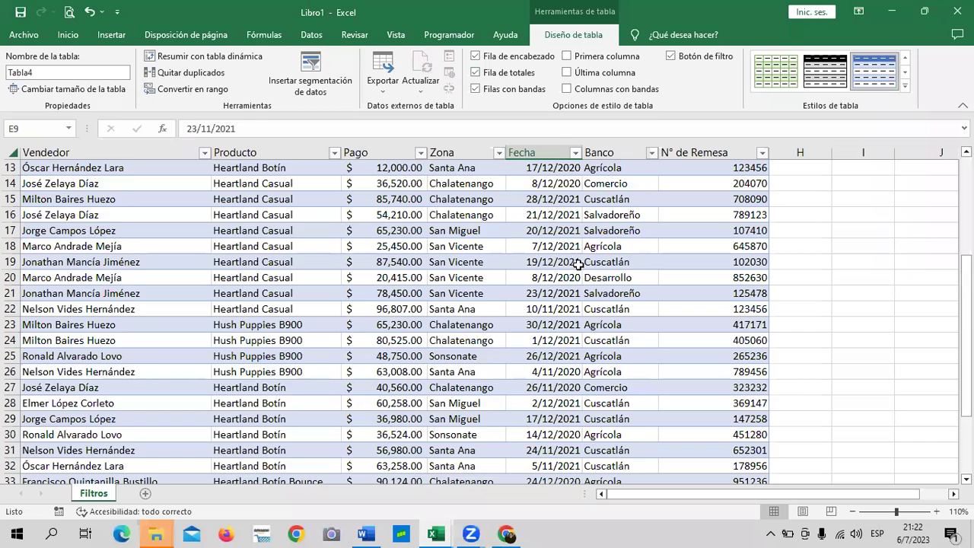
pyautogui.scroll(-4, 578, 266)
pyautogui.scroll(-1, 559, 297)
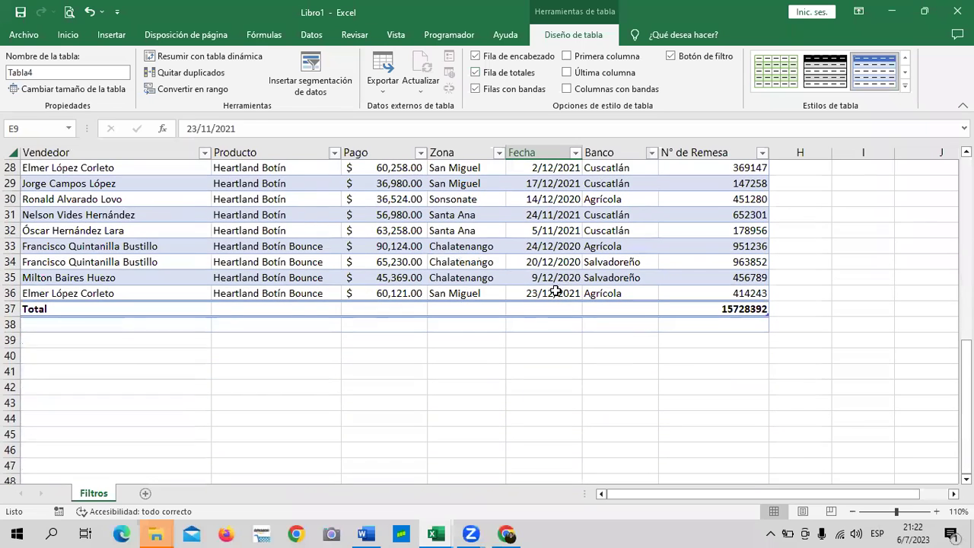
# Set the Total row's Pago cell to Suma, showing $ 1,653,761.00
pyautogui.click(93, 308)
pyautogui.click(269, 304)
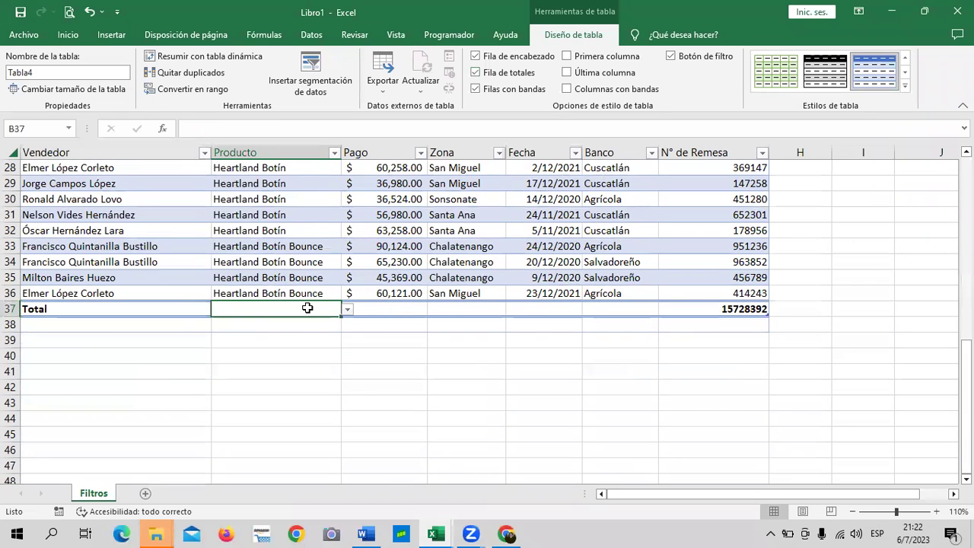
pyautogui.click(389, 307)
pyautogui.click(448, 307)
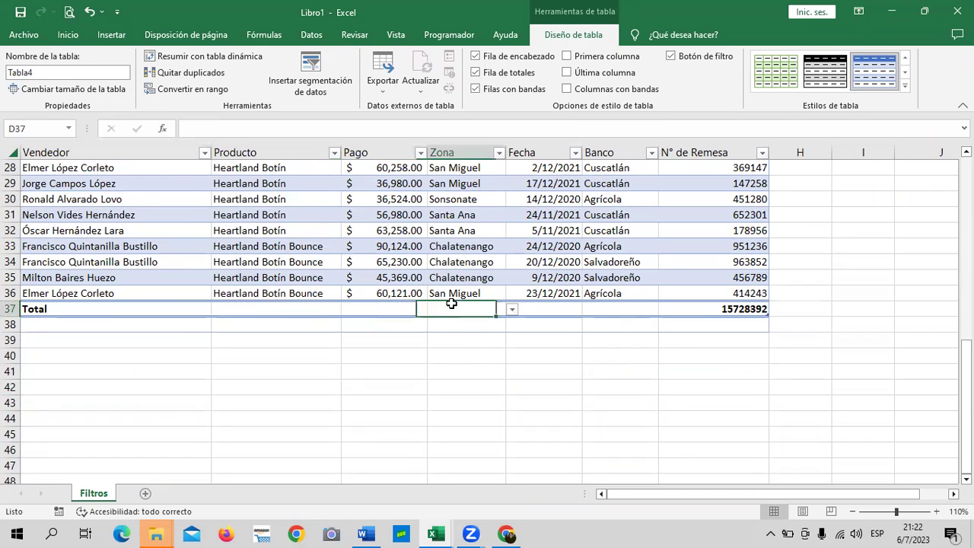
pyautogui.click(567, 312)
pyautogui.click(618, 309)
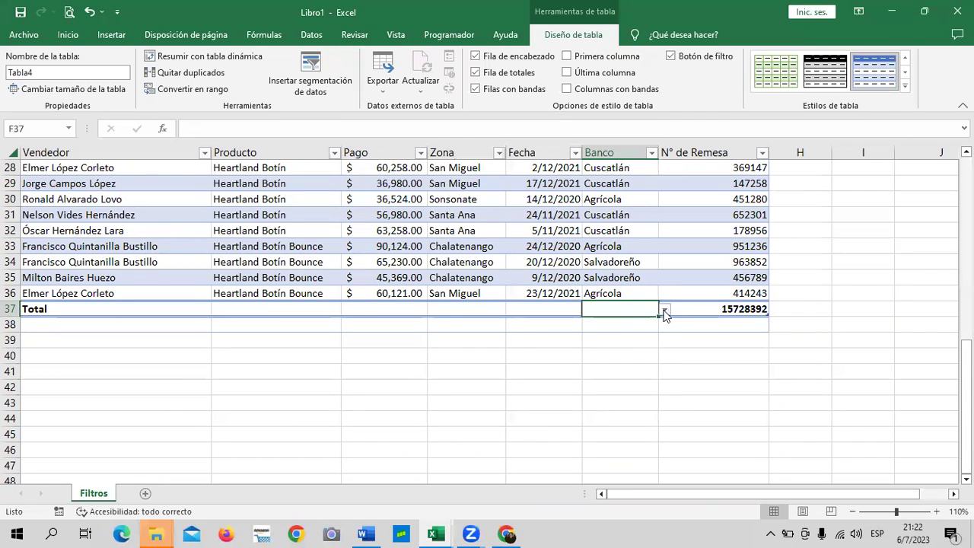
pyautogui.click(556, 308)
pyautogui.click(487, 309)
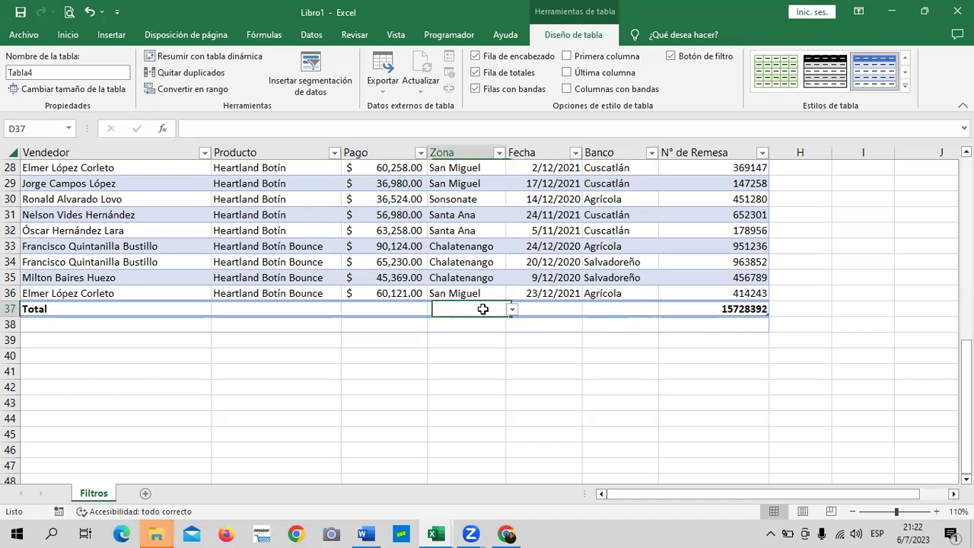
pyautogui.click(392, 307)
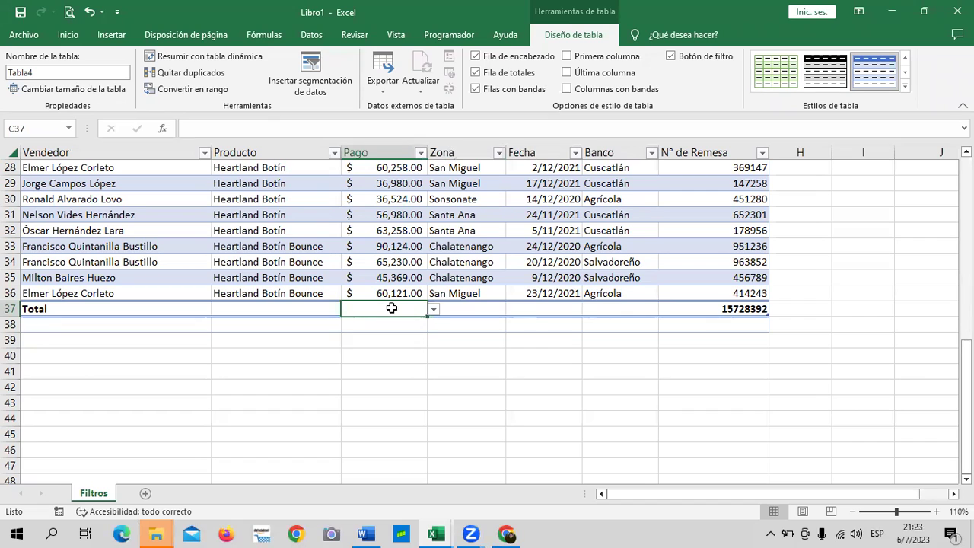
pyautogui.click(433, 309)
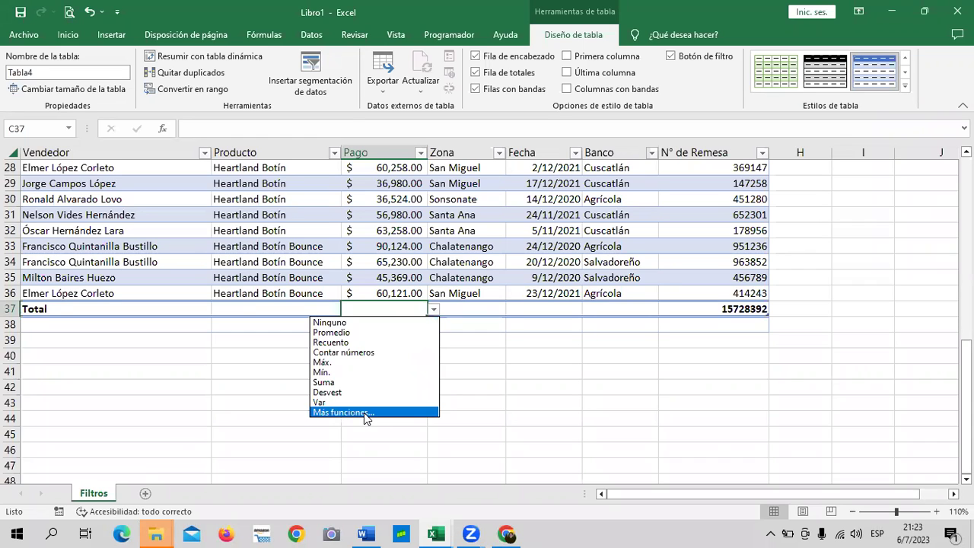
pyautogui.click(328, 382)
# Scroll through the table to review the new Pago total below row 36
pyautogui.click(508, 390)
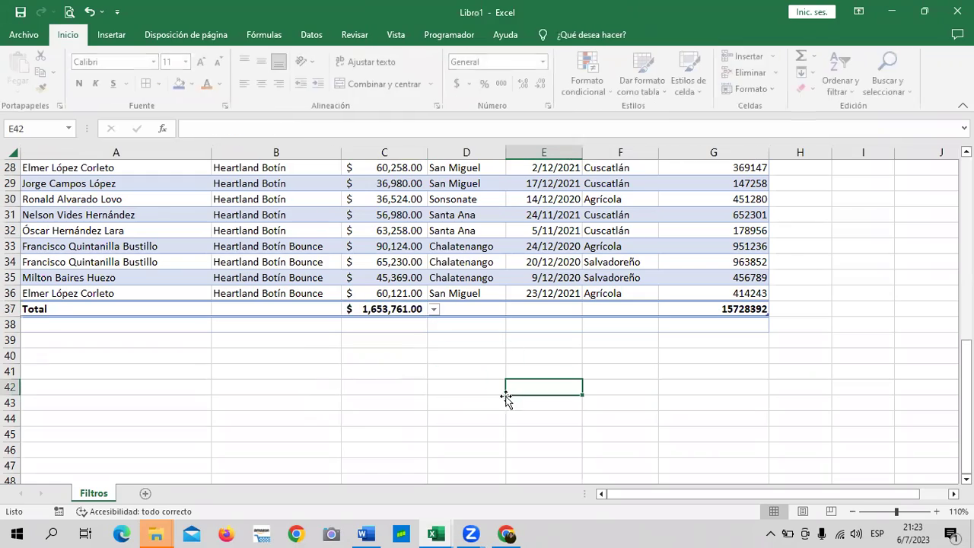
pyautogui.scroll(6, 454, 408)
pyautogui.scroll(3, 454, 407)
pyautogui.scroll(-1, 452, 409)
pyautogui.scroll(-1, 450, 410)
pyautogui.scroll(2, 451, 410)
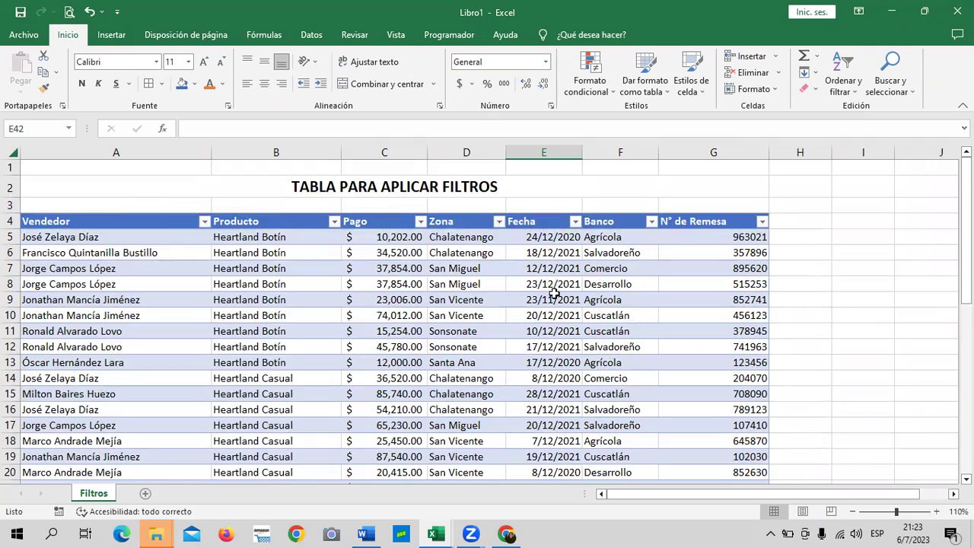
pyautogui.scroll(-1, 554, 294)
pyautogui.scroll(1, 550, 309)
pyautogui.scroll(-2, 253, 306)
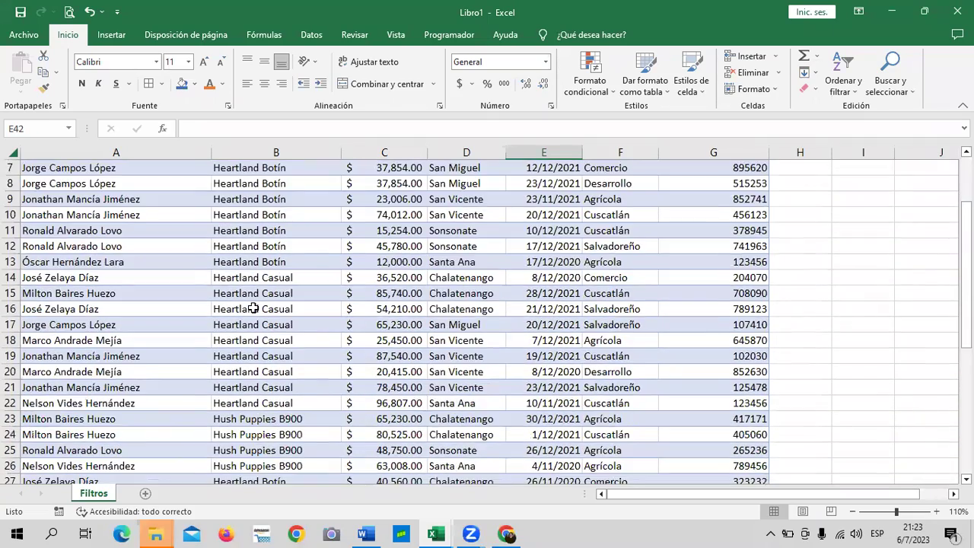
pyautogui.scroll(-4, 253, 306)
pyautogui.scroll(-2, 253, 306)
pyautogui.scroll(-3, 253, 306)
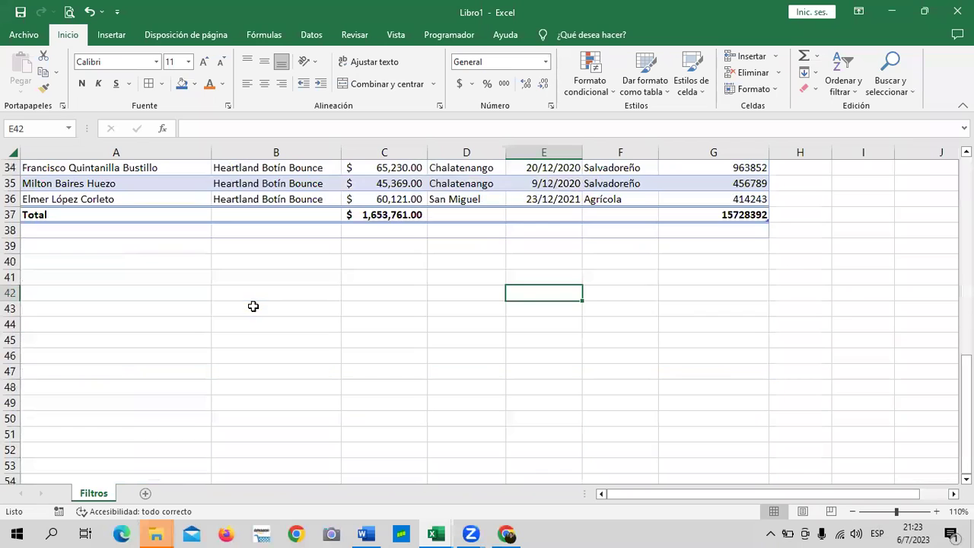
pyautogui.click(476, 276)
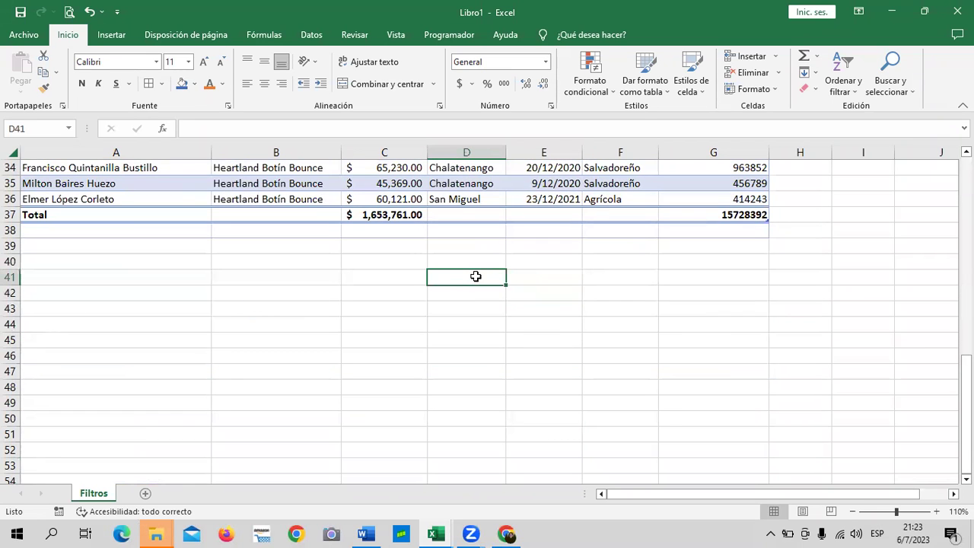
pyautogui.scroll(3, 427, 326)
pyautogui.scroll(2, 428, 324)
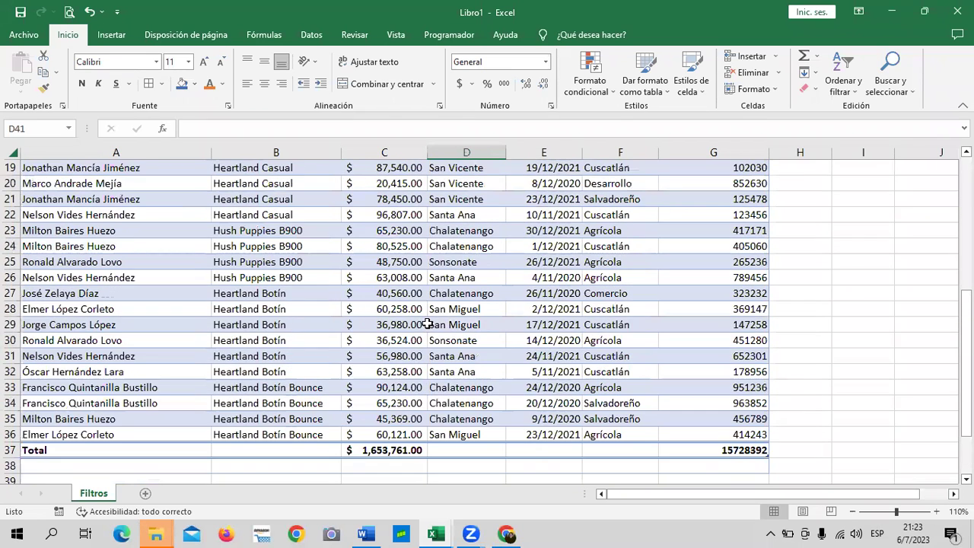
pyautogui.scroll(-3, 428, 324)
pyautogui.click(374, 367)
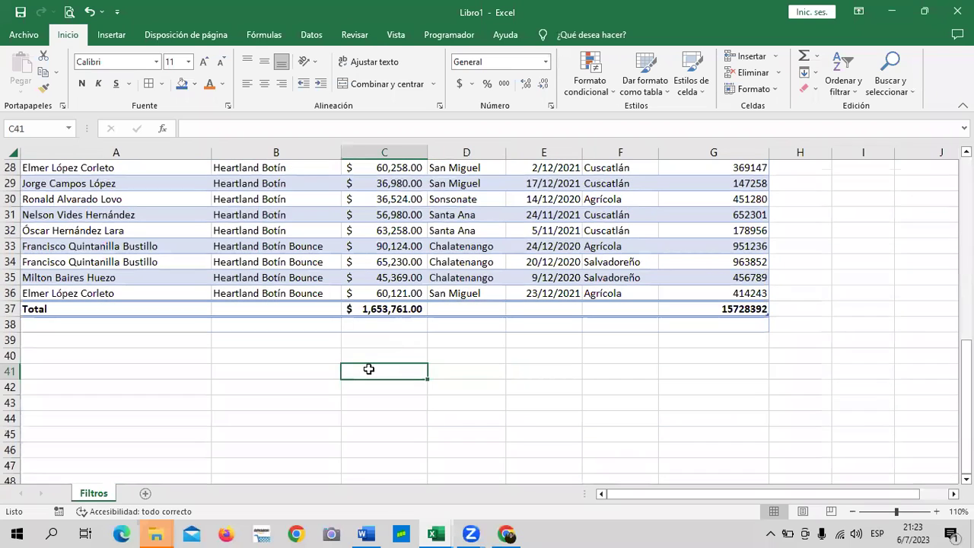
# Add a new Hoja4 worksheet and select the range D2:E9
pyautogui.click(144, 493)
pyautogui.click(475, 369)
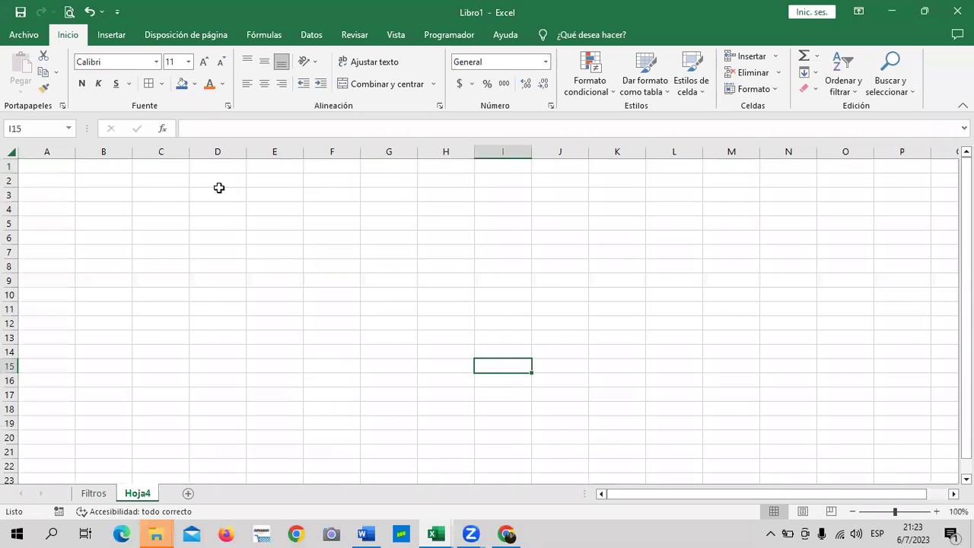
pyautogui.moveTo(217, 180); pyautogui.dragTo(302, 283)
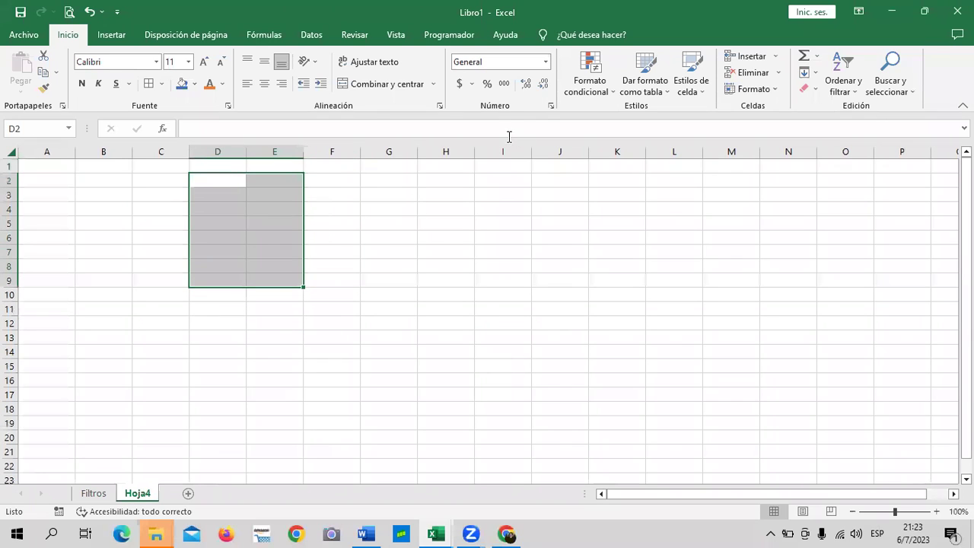
# Give D2:E9 the green Bueno cell style with Todos los bordes, and widen column D
pyautogui.click(703, 90)
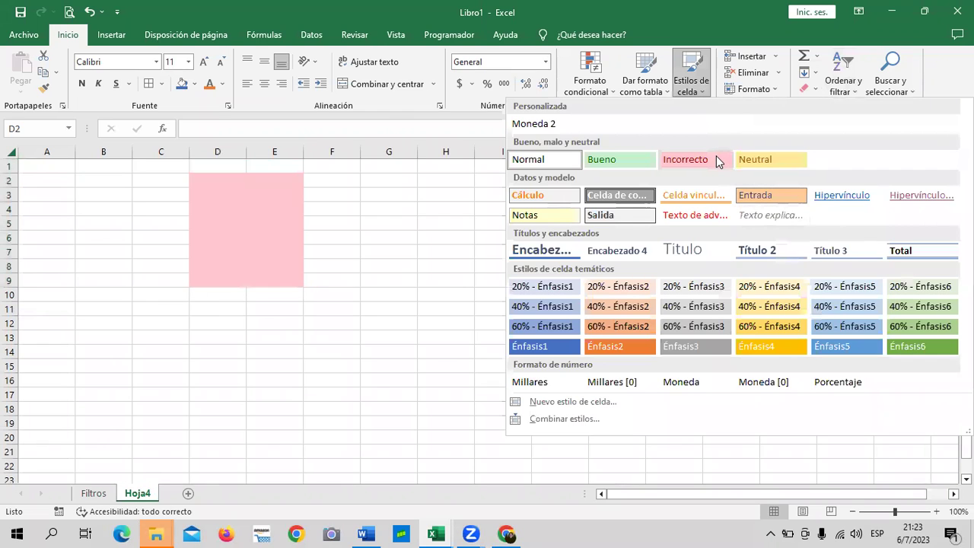
pyautogui.click(620, 159)
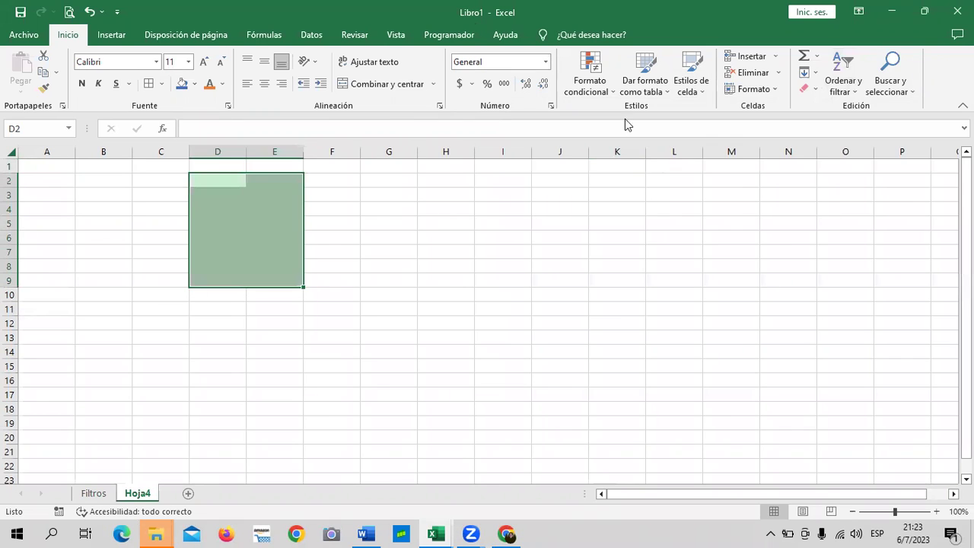
pyautogui.click(149, 83)
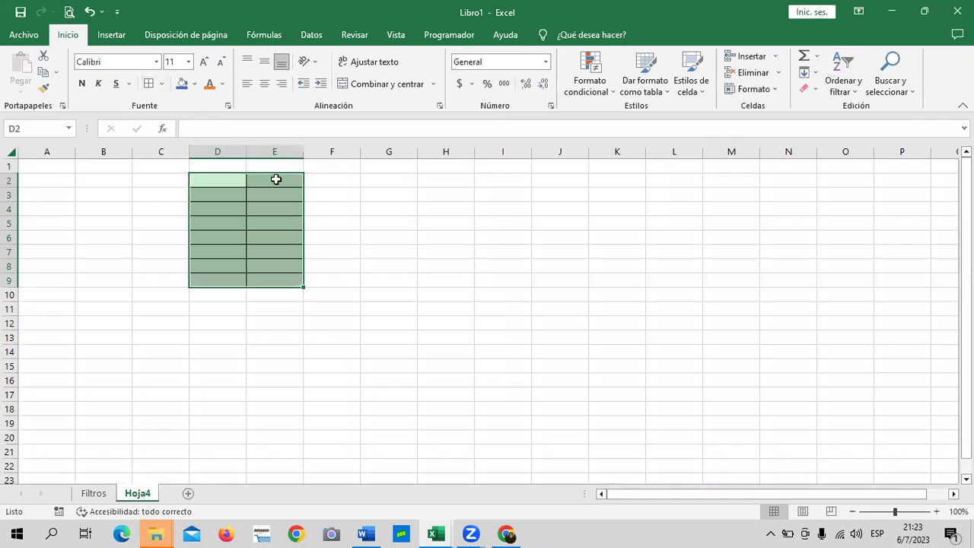
pyautogui.moveTo(249, 150); pyautogui.dragTo(372, 154)
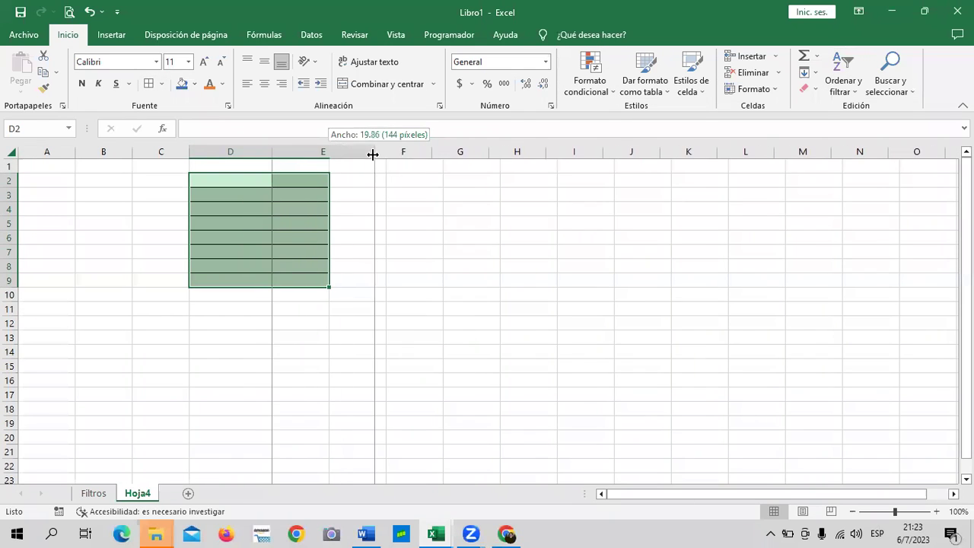
# Enter the headings ZONAS in D2 and VENTAS in E2, centred
pyautogui.click(224, 178)
pyautogui.write('zonas')
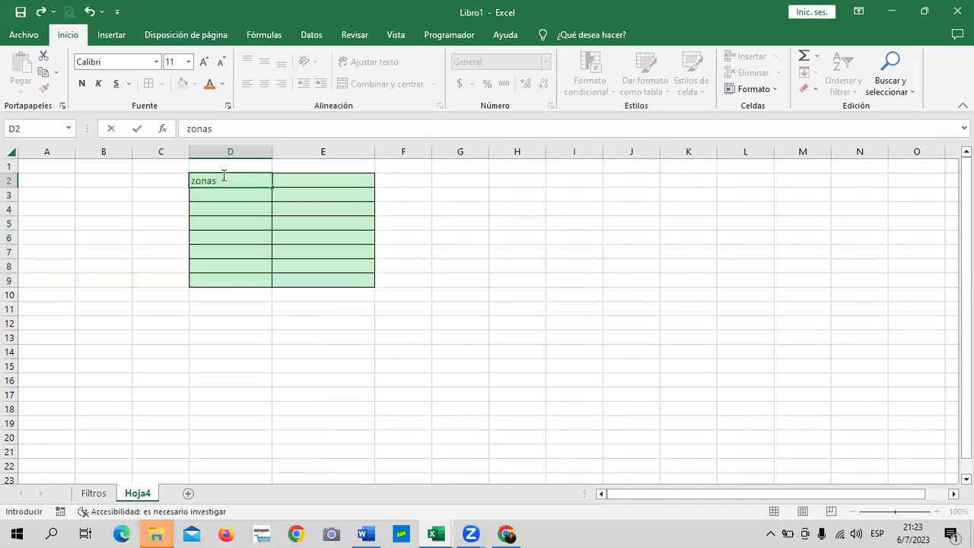
pyautogui.press('BackSpace')
pyautogui.press('BackSpace')
pyautogui.press('BackSpace')
pyautogui.press('capslock')
pyautogui.write('Z')
pyautogui.press('Return')
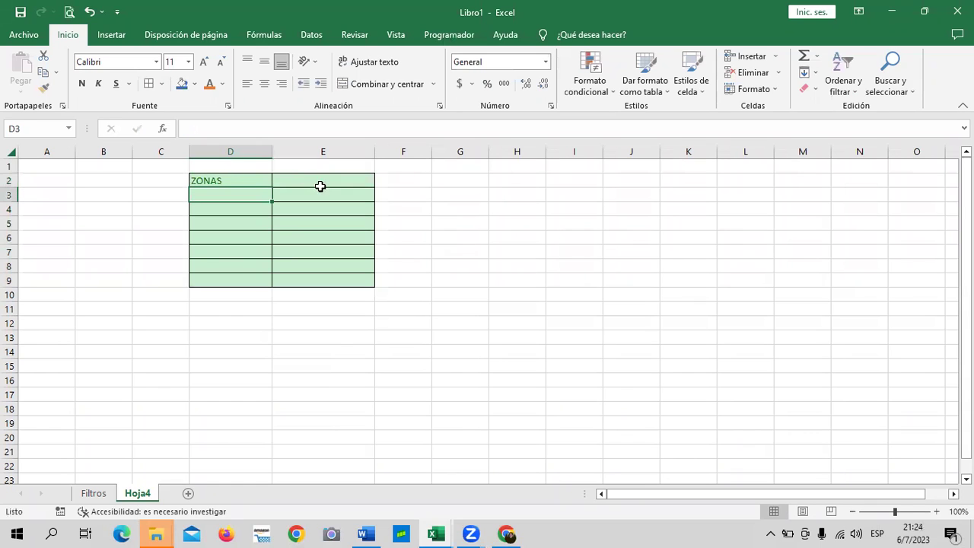
pyautogui.click(324, 188)
pyautogui.write('VENTAS')
pyautogui.press('Return')
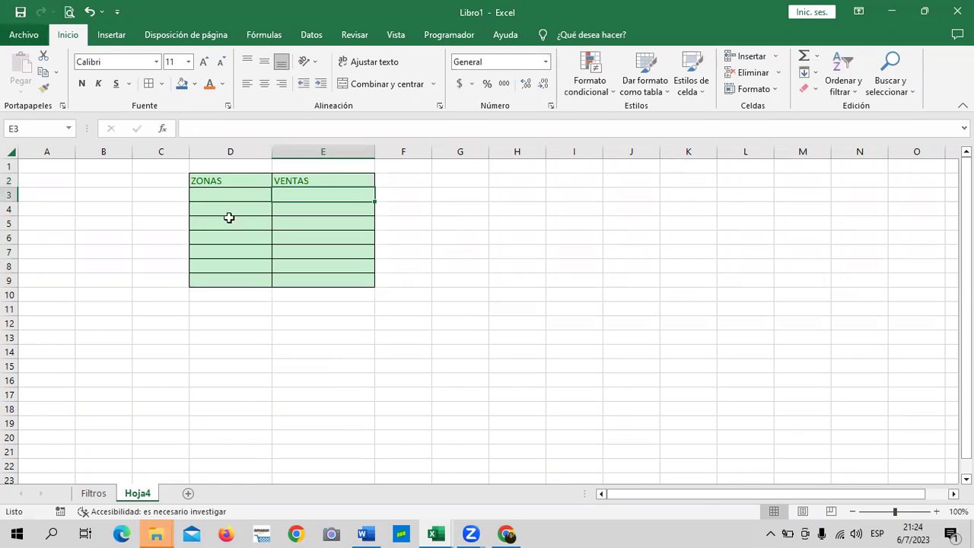
pyautogui.moveTo(248, 182); pyautogui.dragTo(299, 178)
pyautogui.click(264, 84)
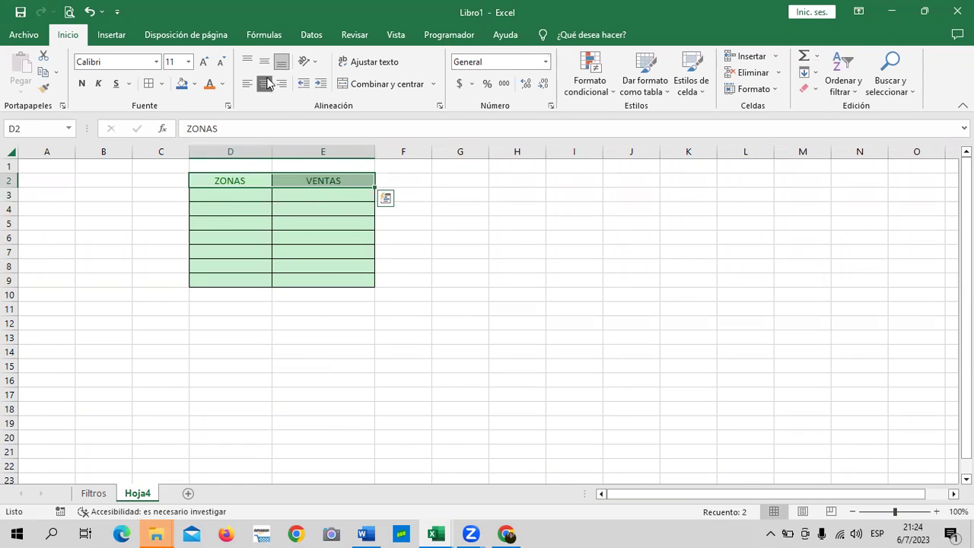
pyautogui.click(517, 236)
# List the zones SAN MIGUEL, SAN VICENTE and CHALATENANGO in D3:D5
pyautogui.click(243, 194)
pyautogui.write('SAN MIGUEL')
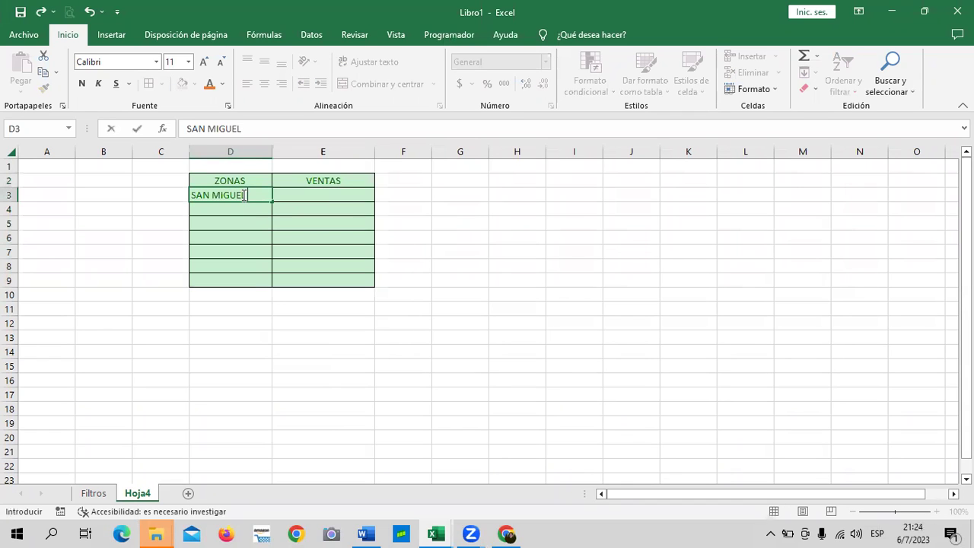
pyautogui.press('Return')
pyautogui.write('SAN ')
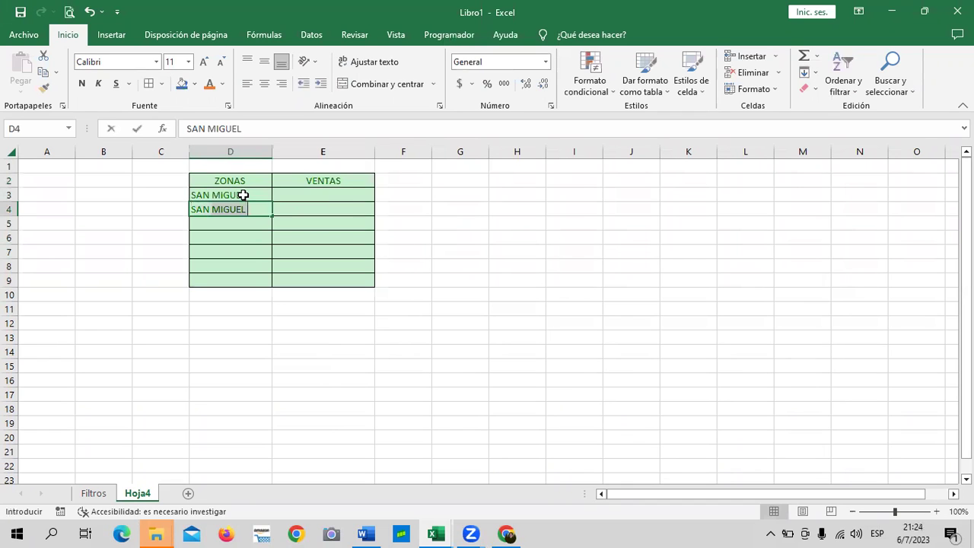
pyautogui.write('VICENTE')
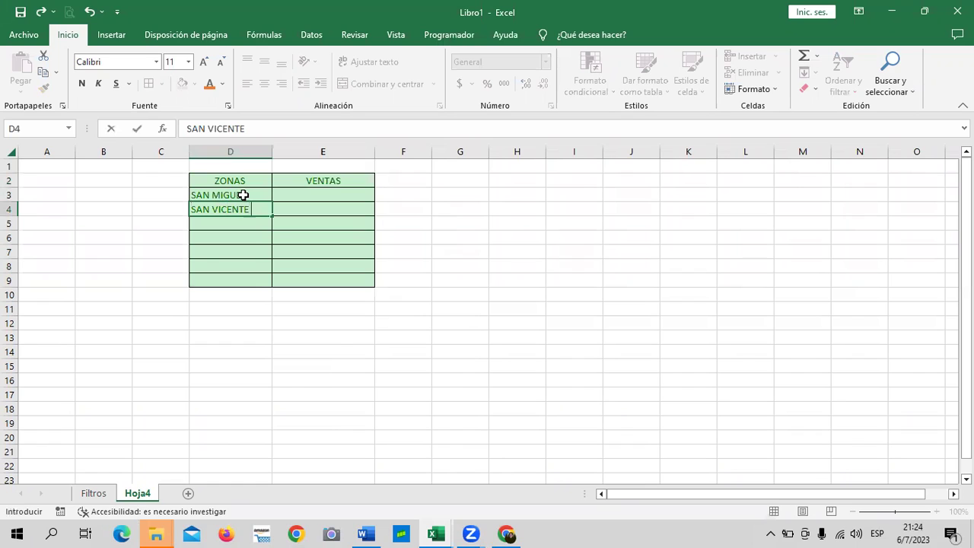
pyautogui.press('Return')
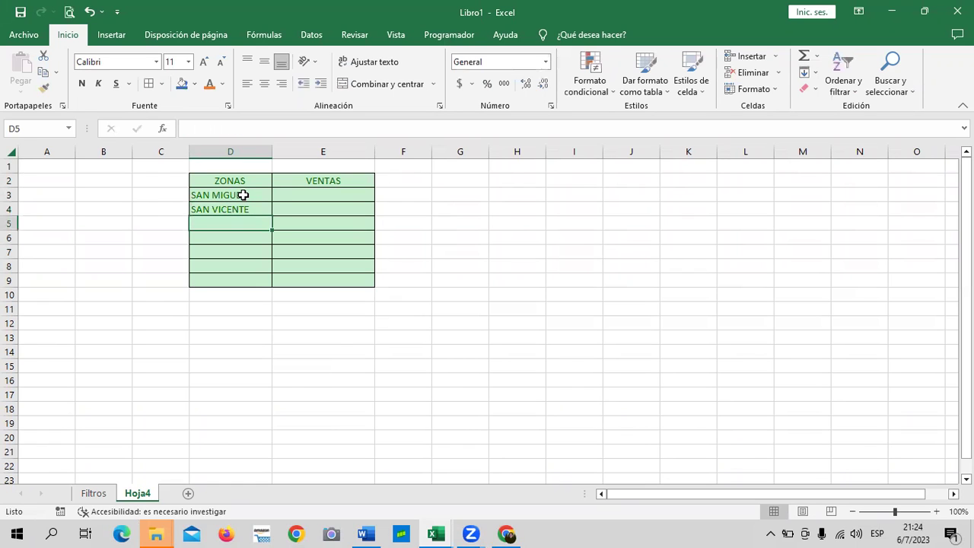
pyautogui.write('CHAÑA')
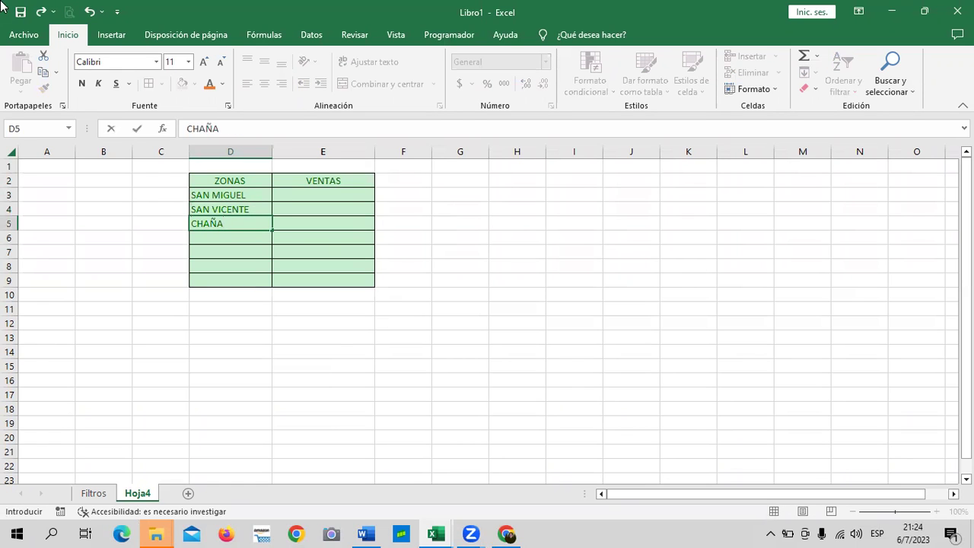
pyautogui.press('BackSpace')
pyautogui.press('BackSpace')
pyautogui.write('LATEN')
pyautogui.write('ANGO')
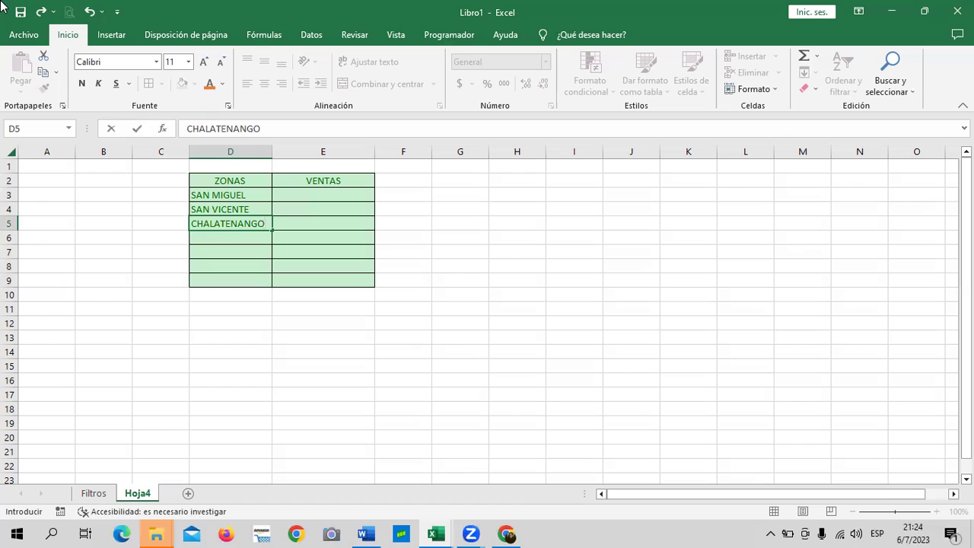
pyautogui.press('Return')
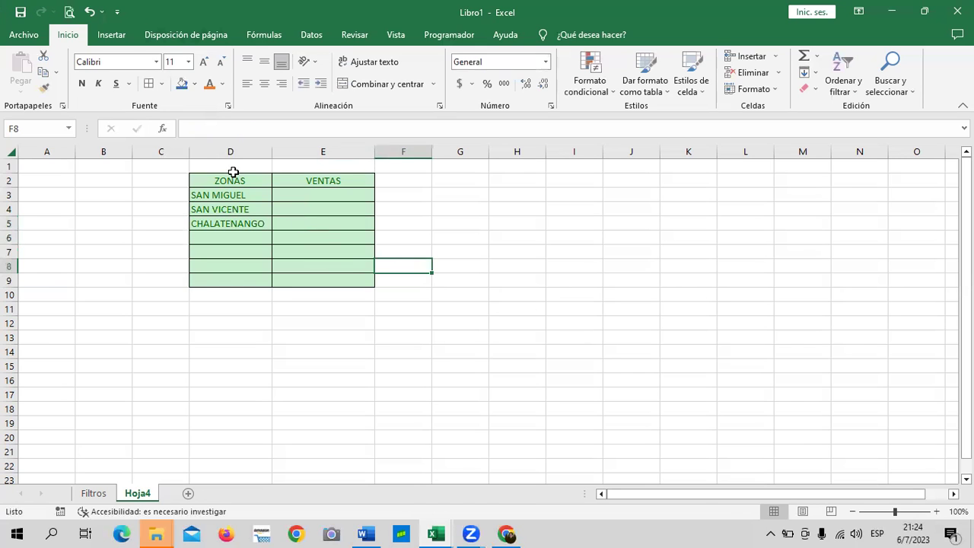
# Increase the grid's font size two steps and widen column D to fit CHALATENANGO
pyautogui.moveTo(232, 180); pyautogui.dragTo(356, 281)
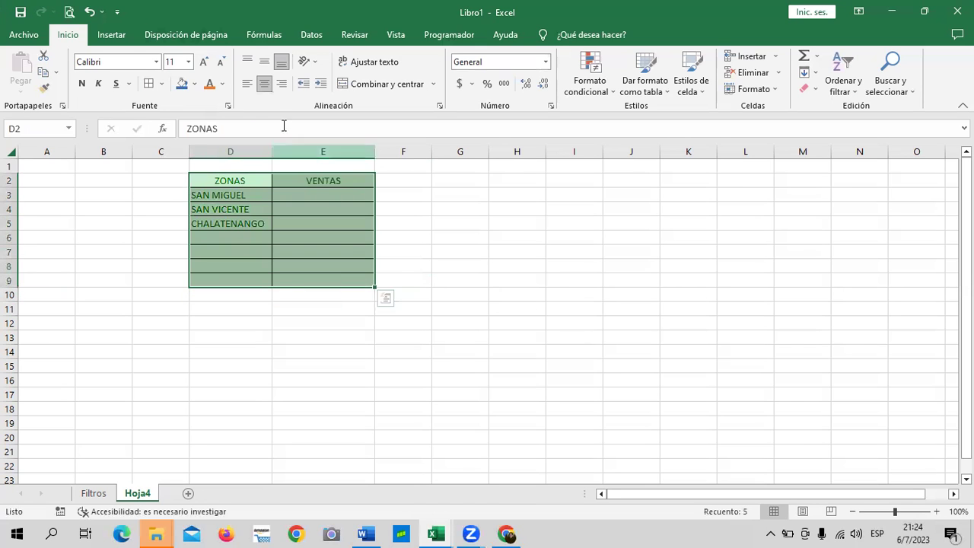
pyautogui.click(204, 61)
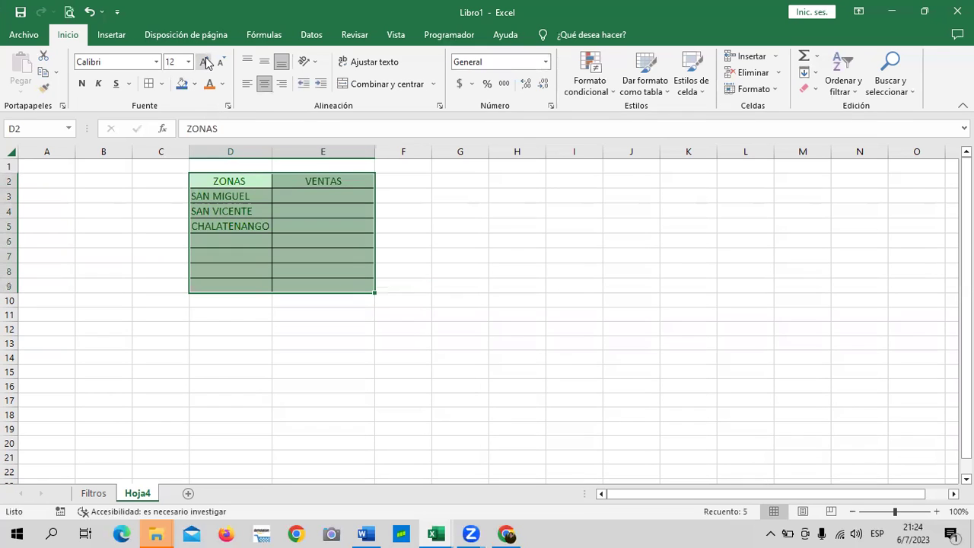
pyautogui.click(203, 61)
pyautogui.click(520, 269)
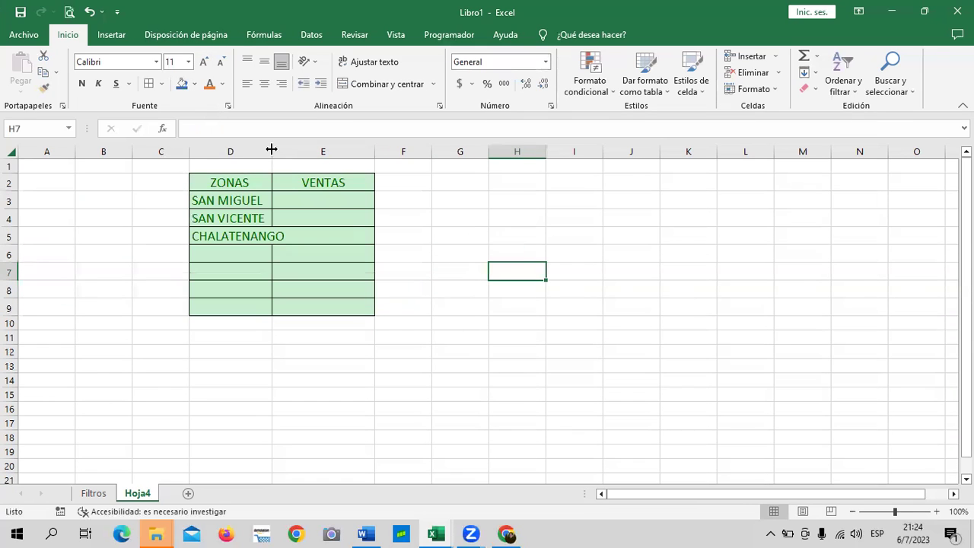
pyautogui.moveTo(271, 149); pyautogui.dragTo(306, 151)
pyautogui.click(600, 251)
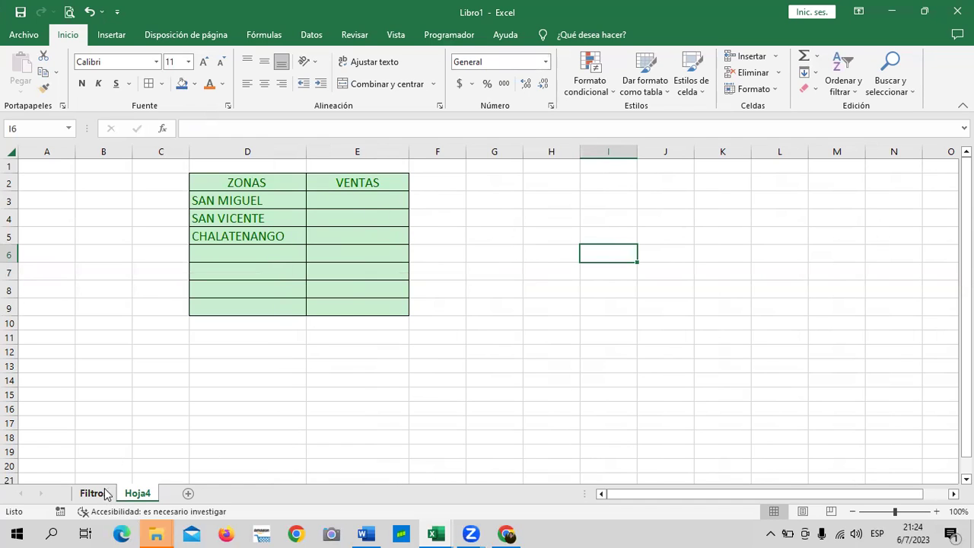
pyautogui.click(274, 189)
pyautogui.click(346, 205)
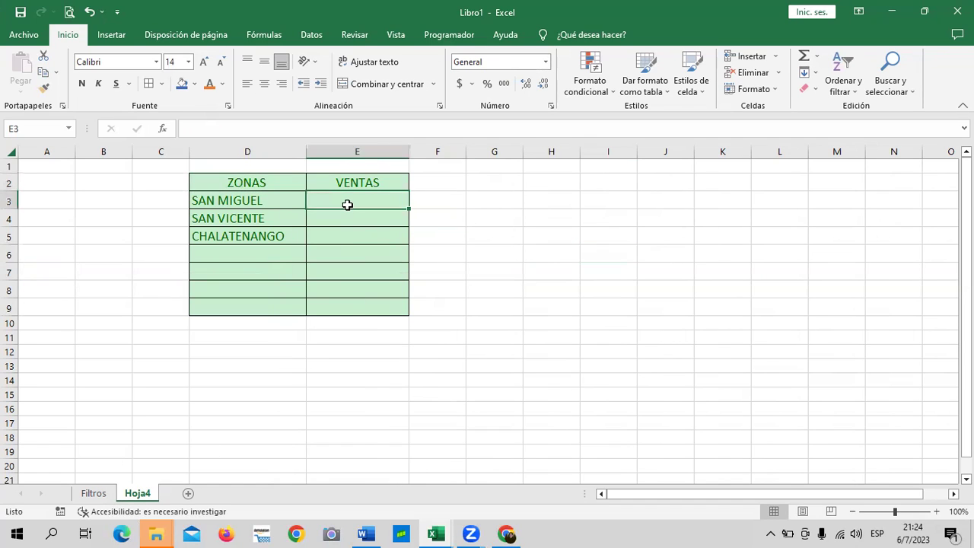
# On the Filtros sheet, toggle the table's Botón de filtro in Diseño de tabla
pyautogui.click(93, 493)
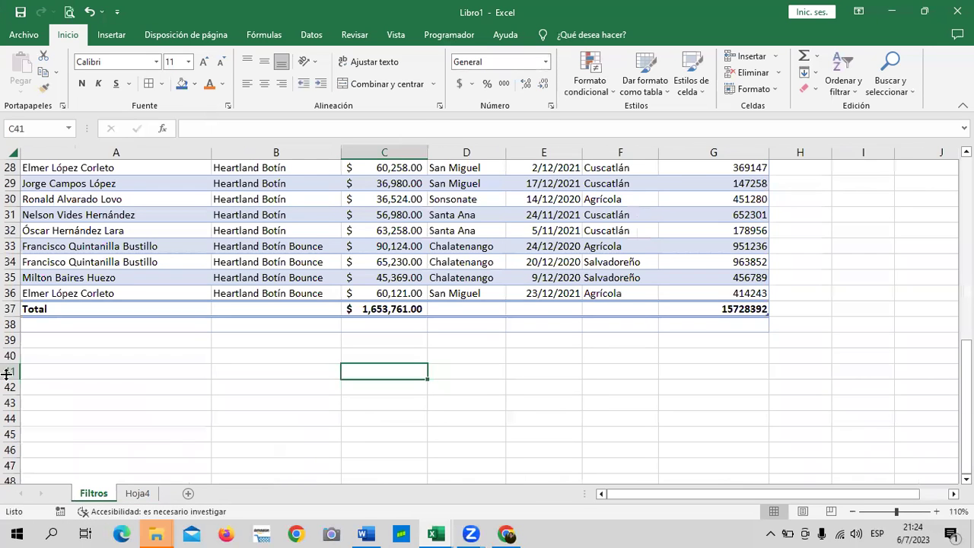
pyautogui.scroll(6, 478, 348)
pyautogui.scroll(2, 448, 346)
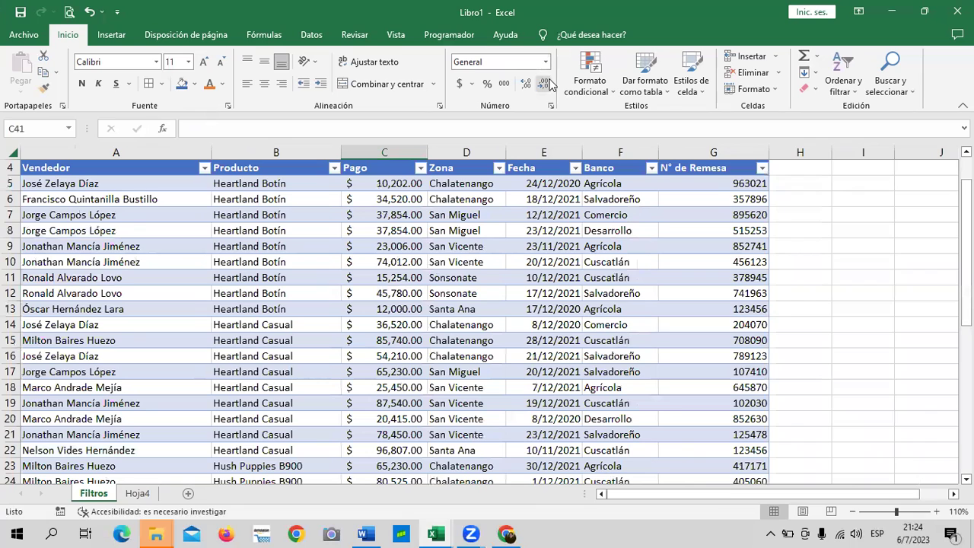
pyautogui.click(388, 245)
pyautogui.click(566, 32)
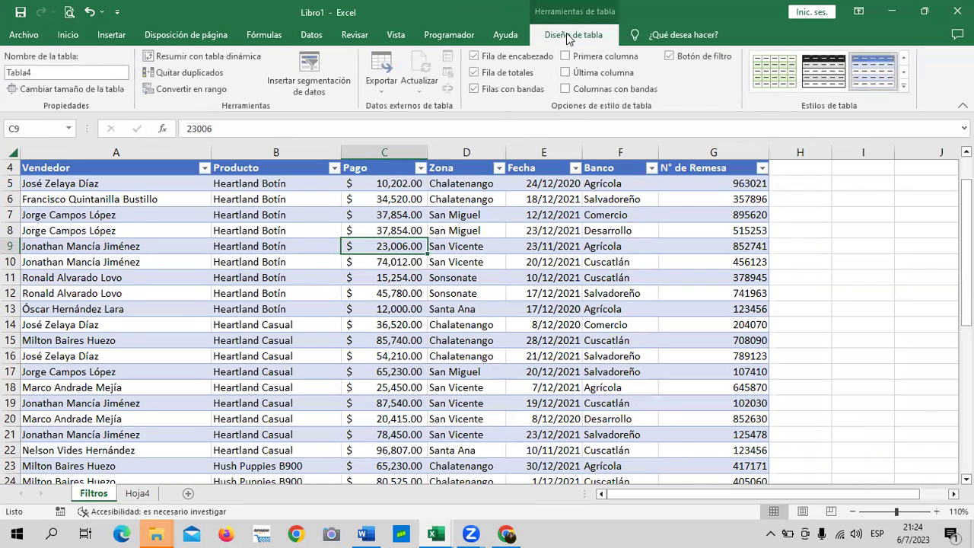
pyautogui.click(673, 57)
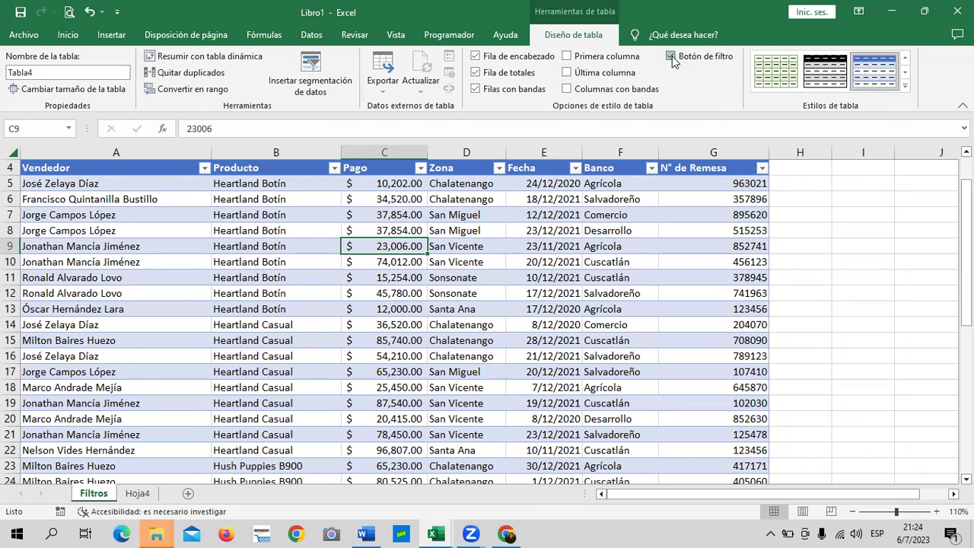
pyautogui.click(671, 57)
pyautogui.click(671, 60)
# Open the Zona filter list and uncheck (Seleccionar todo)
pyautogui.click(137, 492)
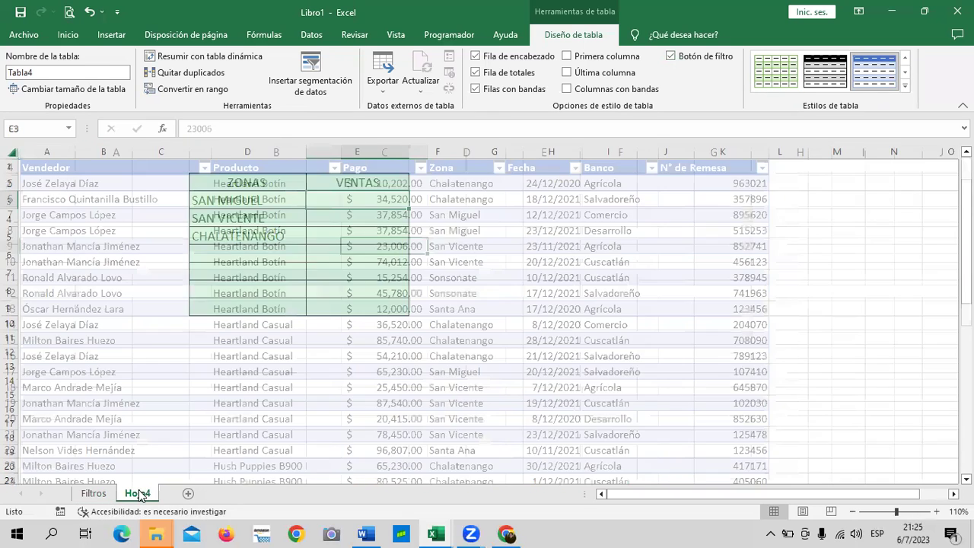
pyautogui.click(94, 495)
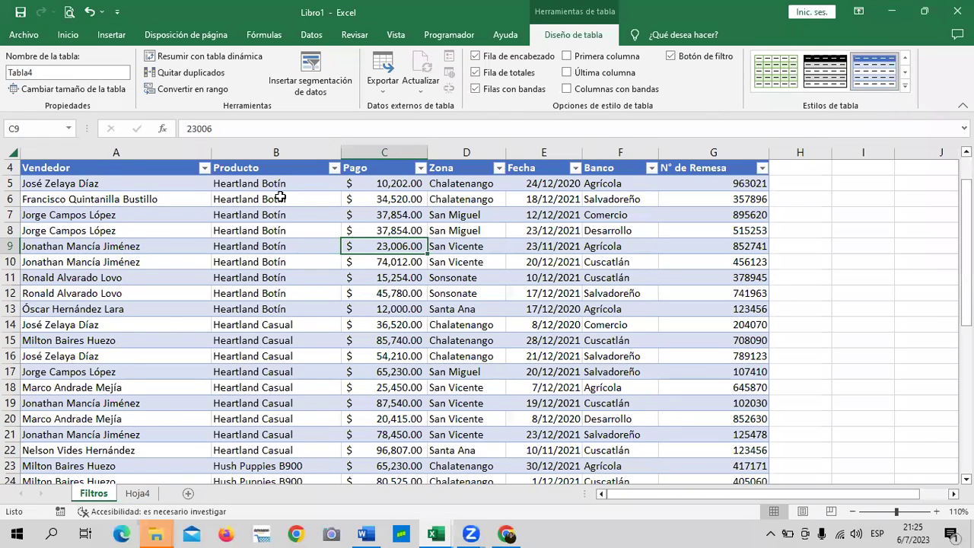
pyautogui.click(498, 168)
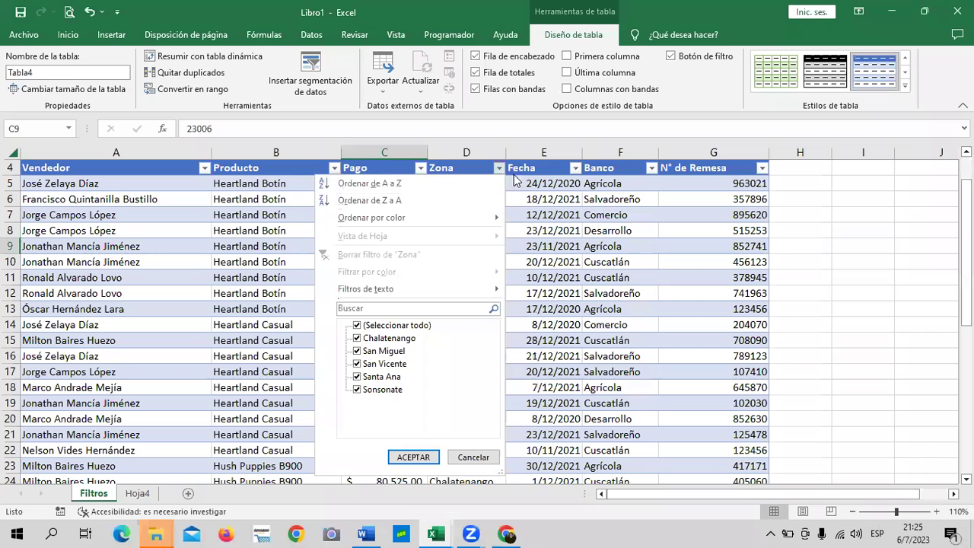
pyautogui.click(357, 326)
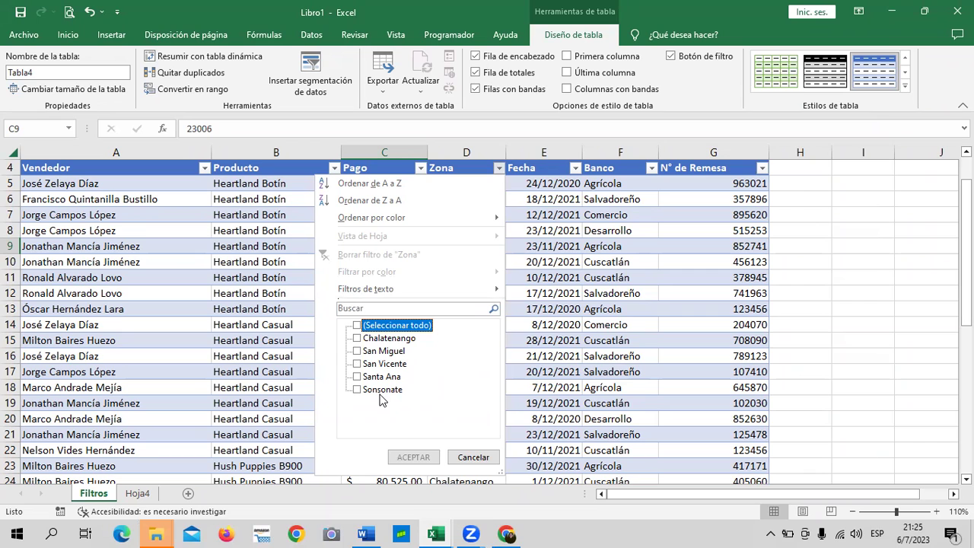
# Narrow the Zona filter to San Miguel alone so the Total row reads $298,297.00
pyautogui.click(357, 351)
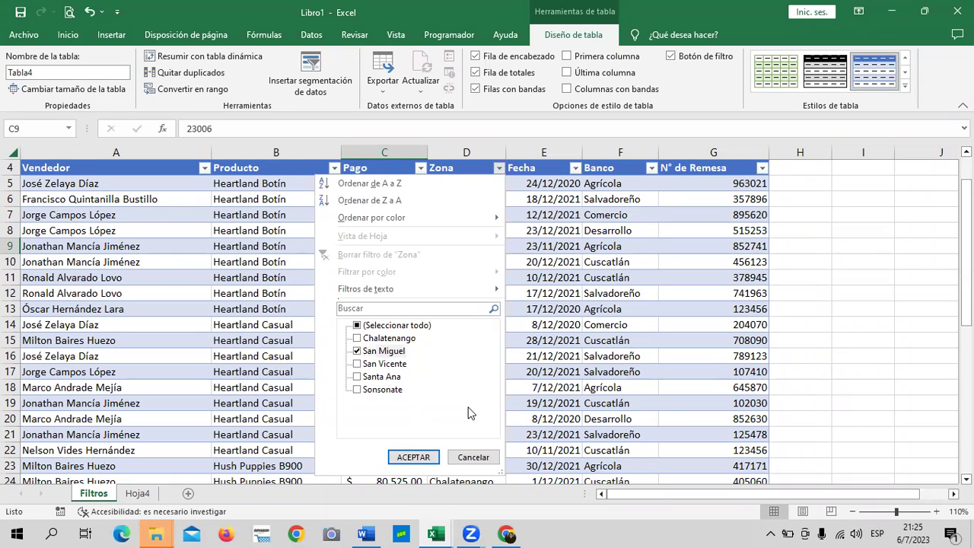
pyautogui.moveTo(966, 281); pyautogui.dragTo(966, 279)
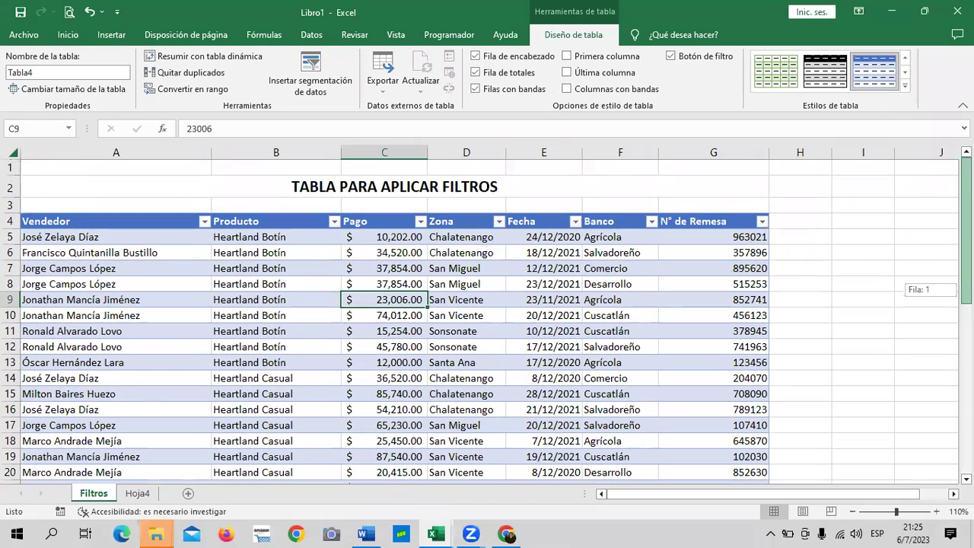
pyautogui.click(499, 222)
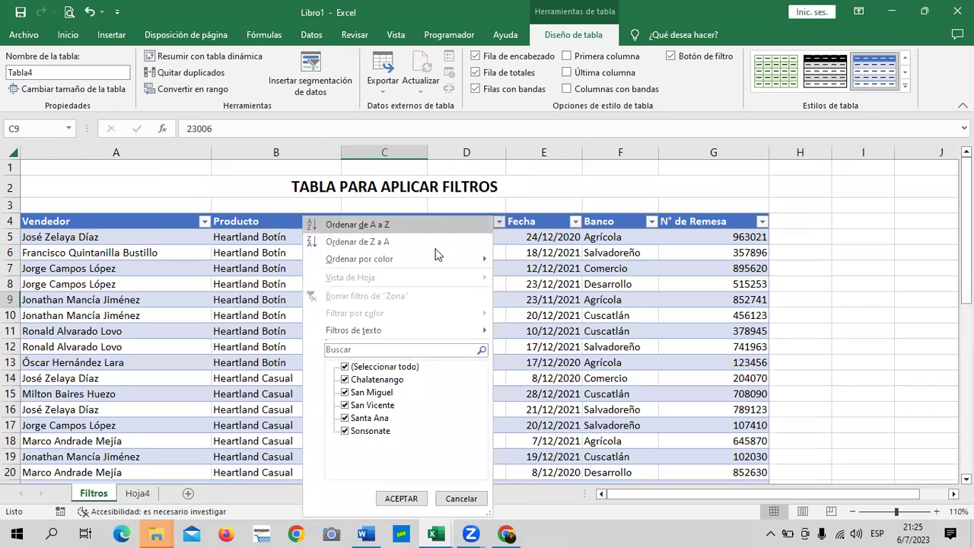
pyautogui.click(356, 369)
pyautogui.click(345, 392)
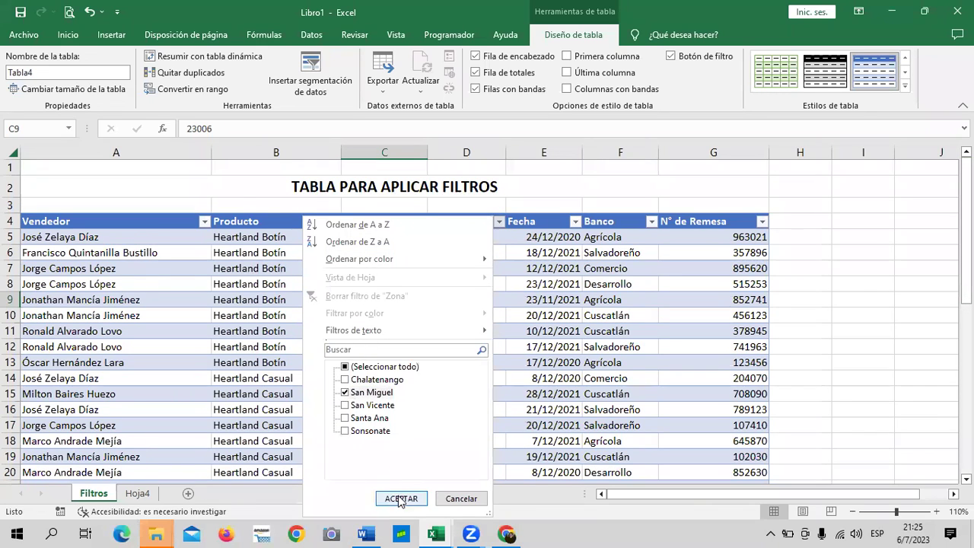
pyautogui.click(399, 498)
pyautogui.click(454, 407)
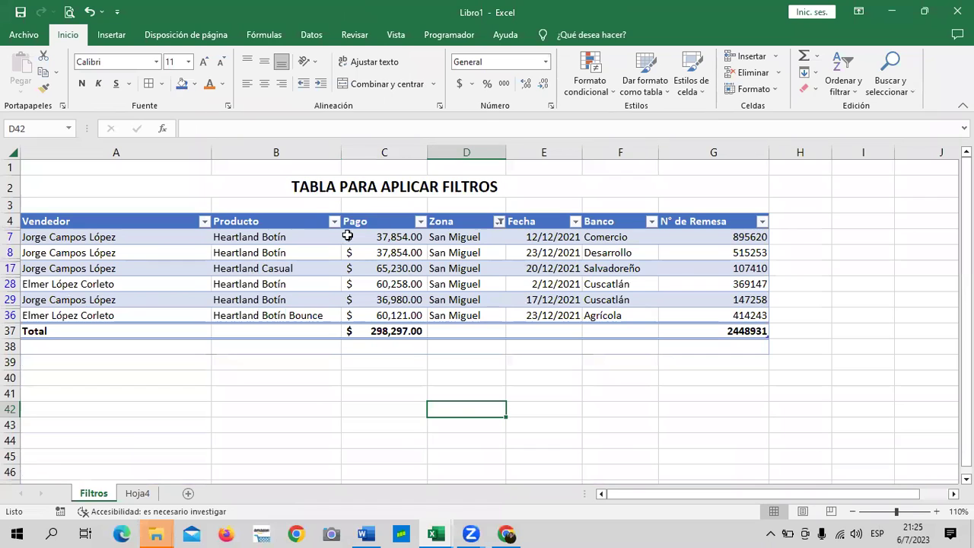
# Copy the San Miguel total from C37 and paste it into E3 on Hoja4
pyautogui.click(383, 335)
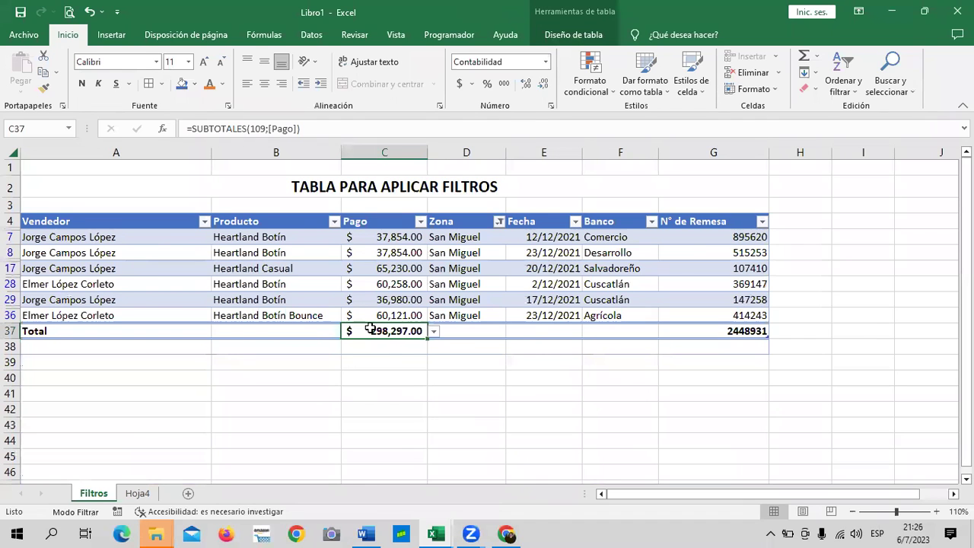
pyautogui.rightClick(374, 329)
pyautogui.click(414, 188)
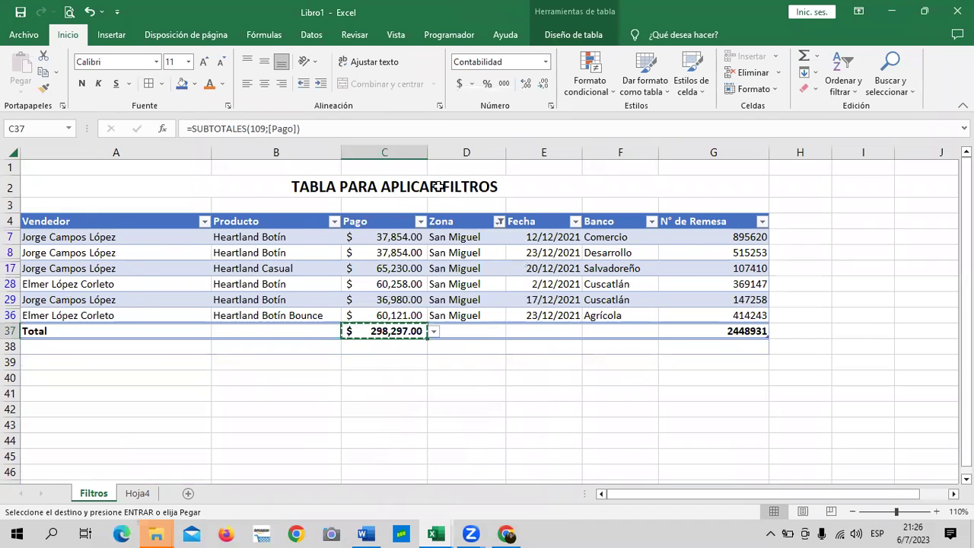
pyautogui.click(137, 494)
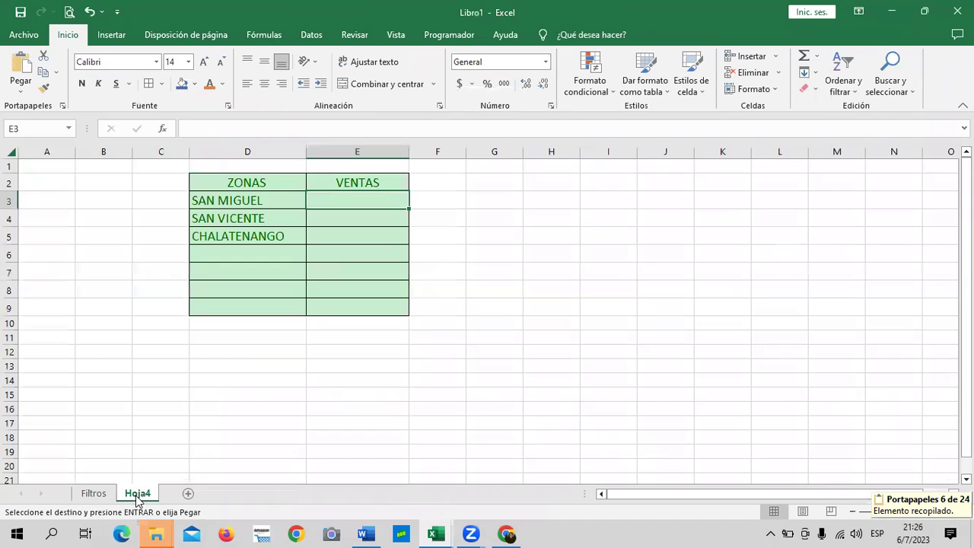
pyautogui.rightClick(333, 201)
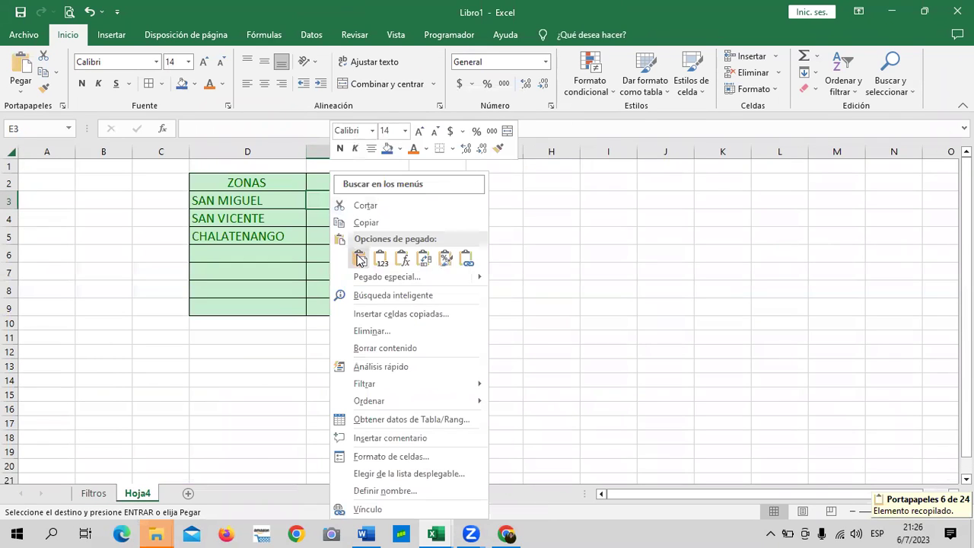
pyautogui.click(358, 257)
# Increase the font size of the pasted E3 total
pyautogui.click(568, 279)
pyautogui.click(380, 201)
pyautogui.click(204, 63)
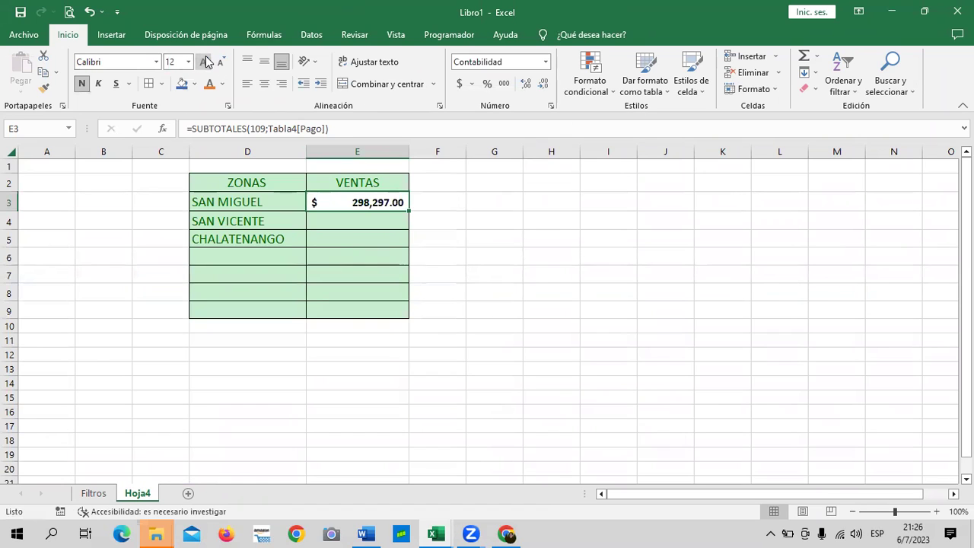
pyautogui.click(522, 277)
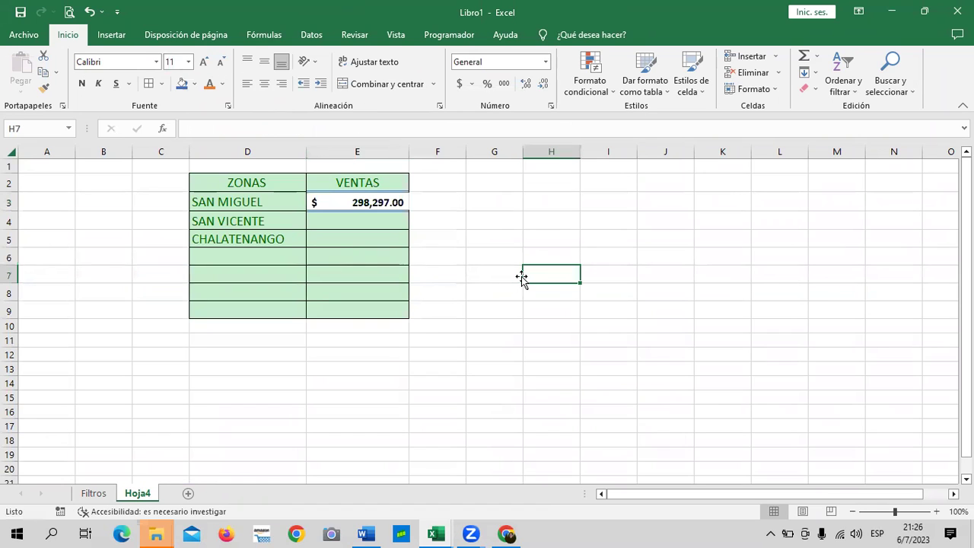
# On Filtros, change the Zona filter to show only San Vicente
pyautogui.click(94, 494)
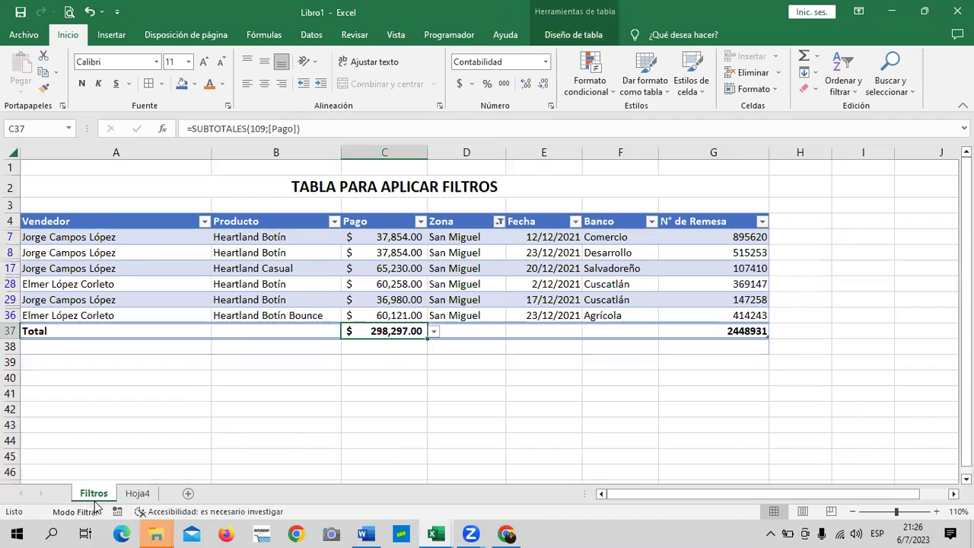
pyautogui.click(499, 221)
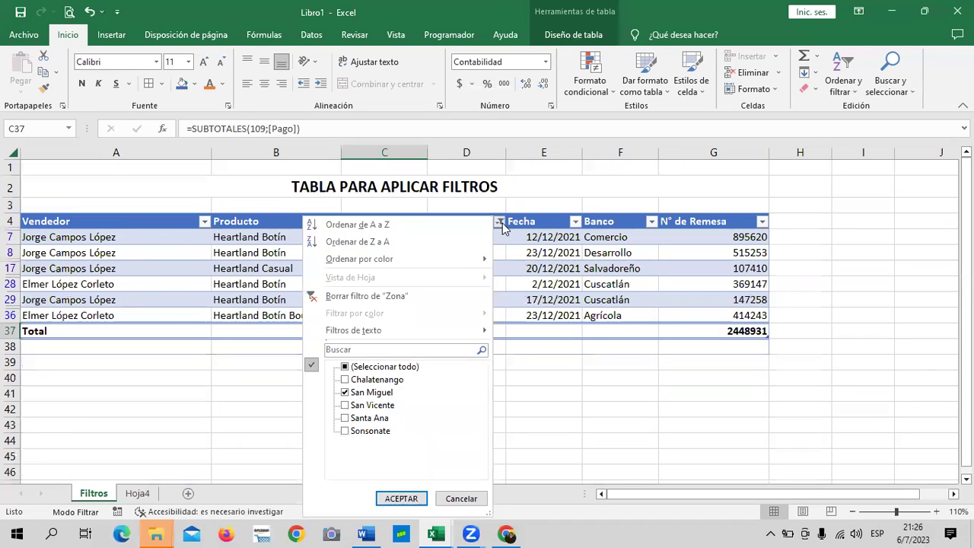
pyautogui.click(411, 368)
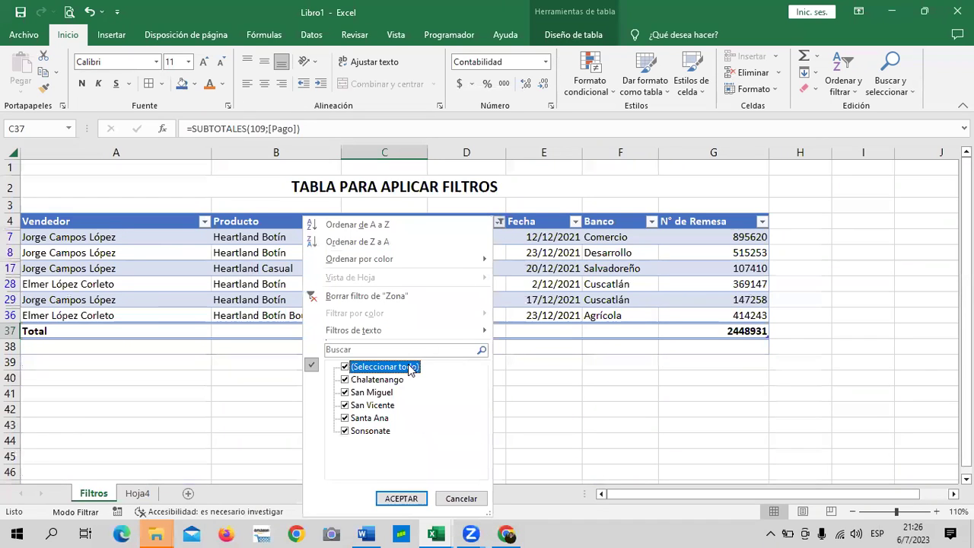
pyautogui.click(355, 369)
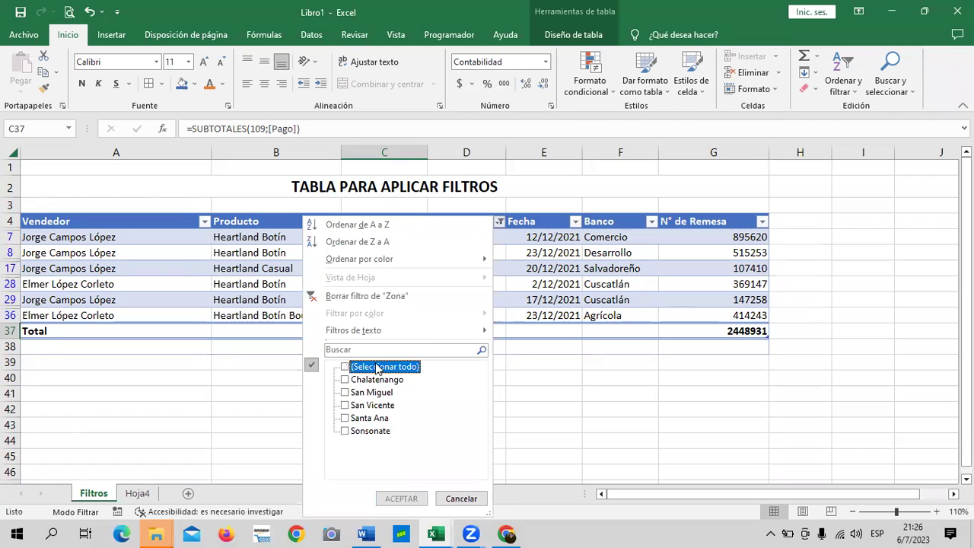
pyautogui.click(382, 407)
pyautogui.click(393, 503)
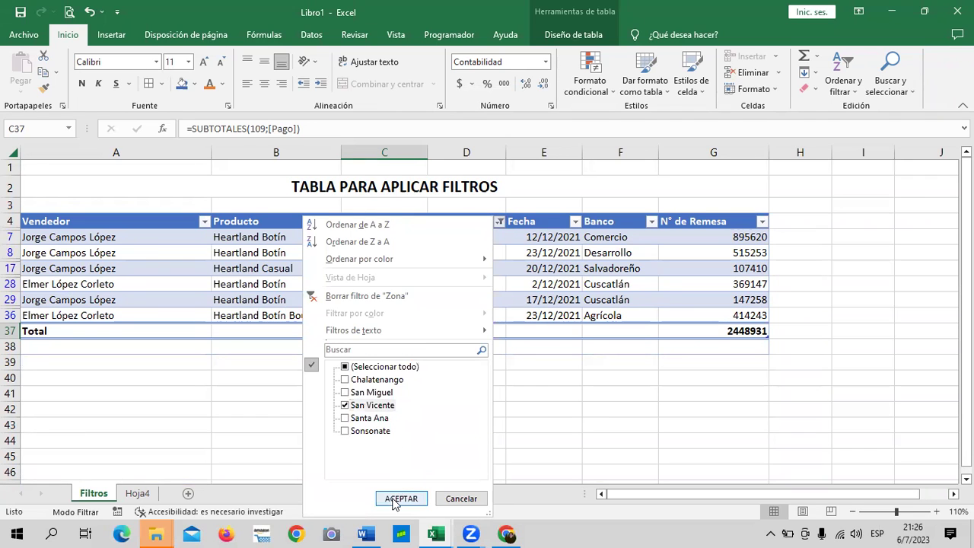
pyautogui.click(393, 501)
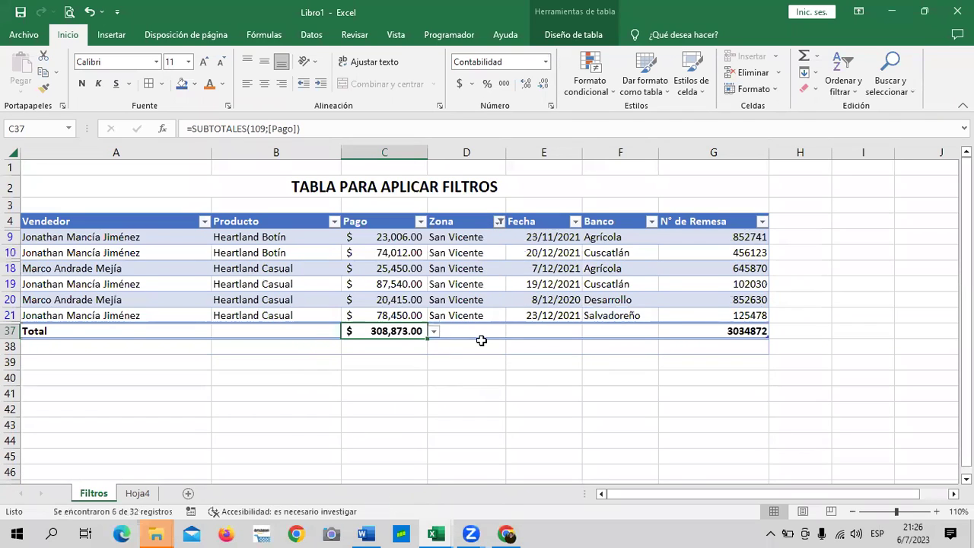
# Copy the $308,873.00 total from C37 and paste it into E4 on Hoja4
pyautogui.rightClick(388, 330)
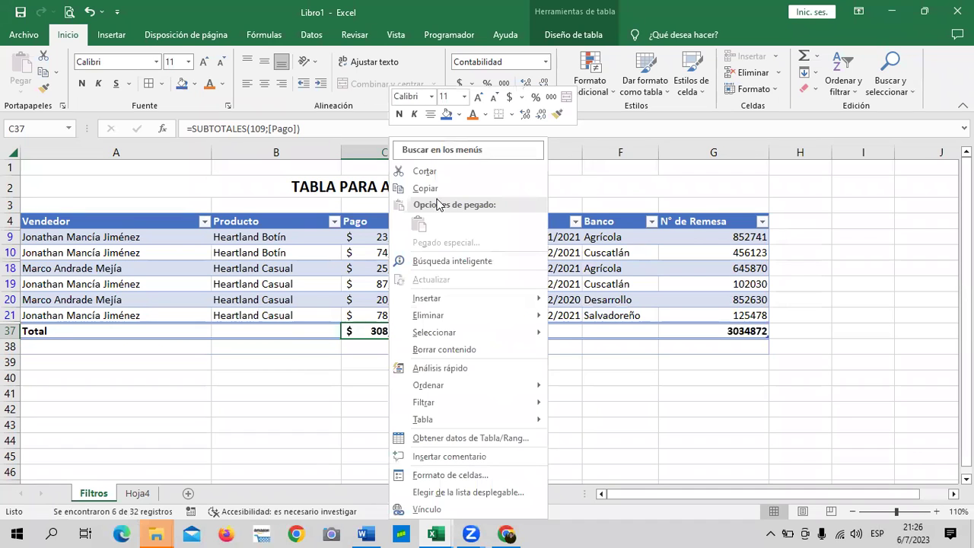
pyautogui.click(435, 130)
pyautogui.click(138, 493)
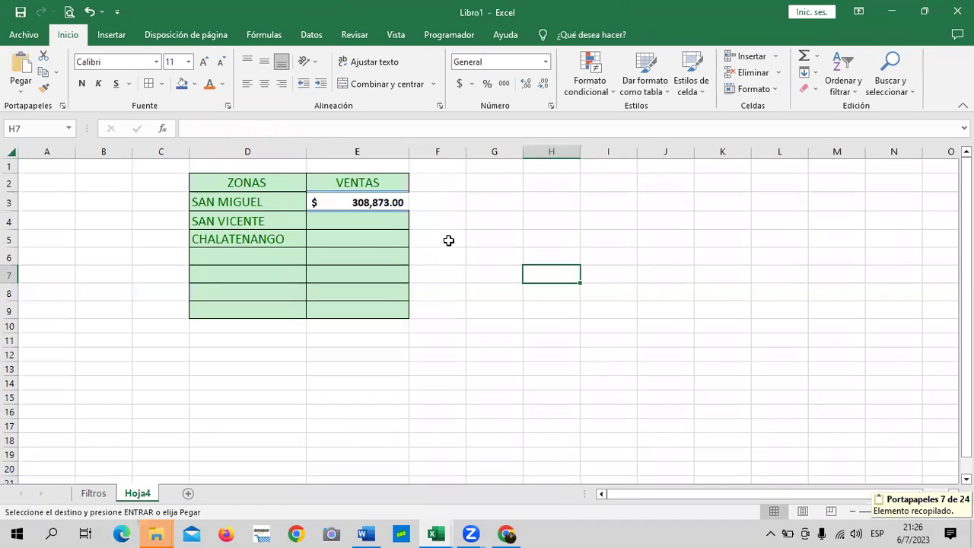
pyautogui.click(377, 222)
pyautogui.rightClick(377, 222)
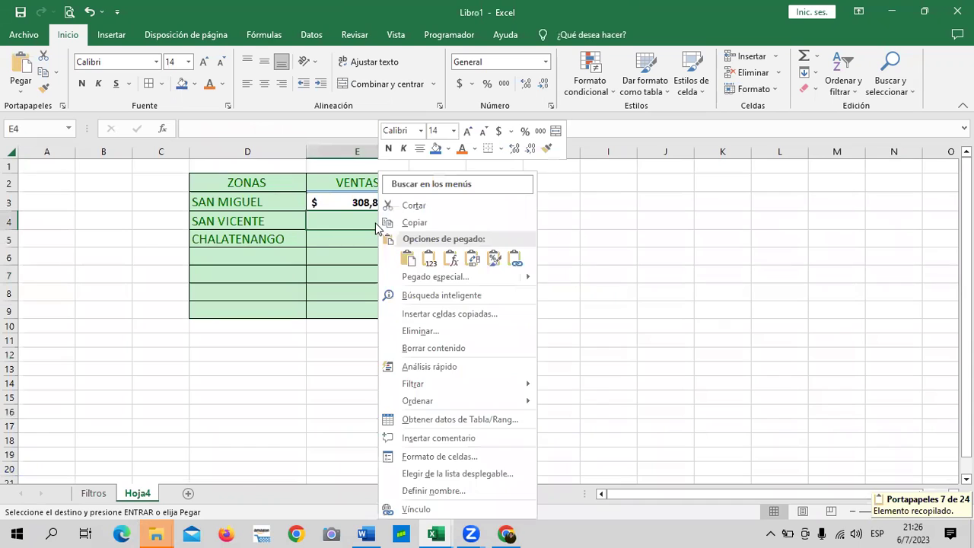
pyautogui.click(411, 257)
pyautogui.click(498, 327)
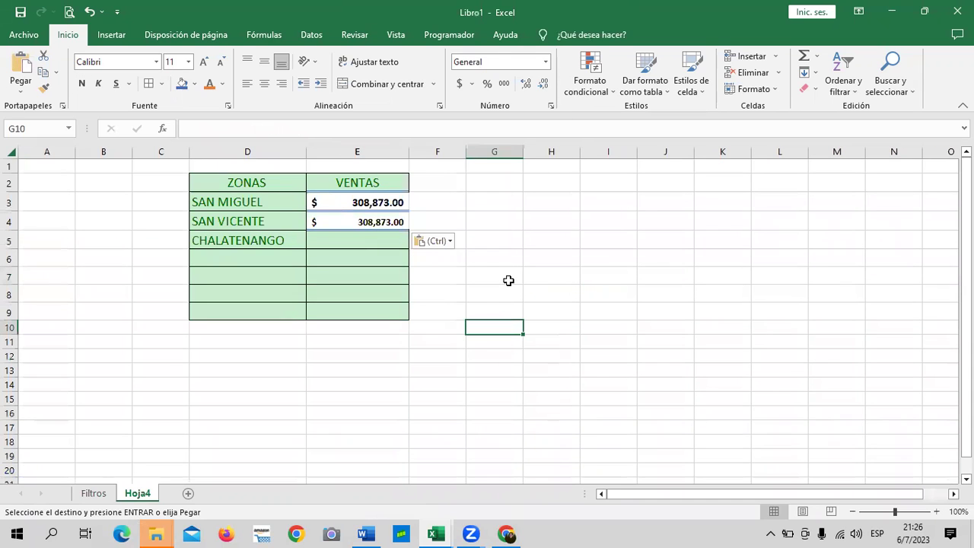
# Check the formulas in E3 and E4, then return to Filtros and cancel the copy
pyautogui.click(329, 199)
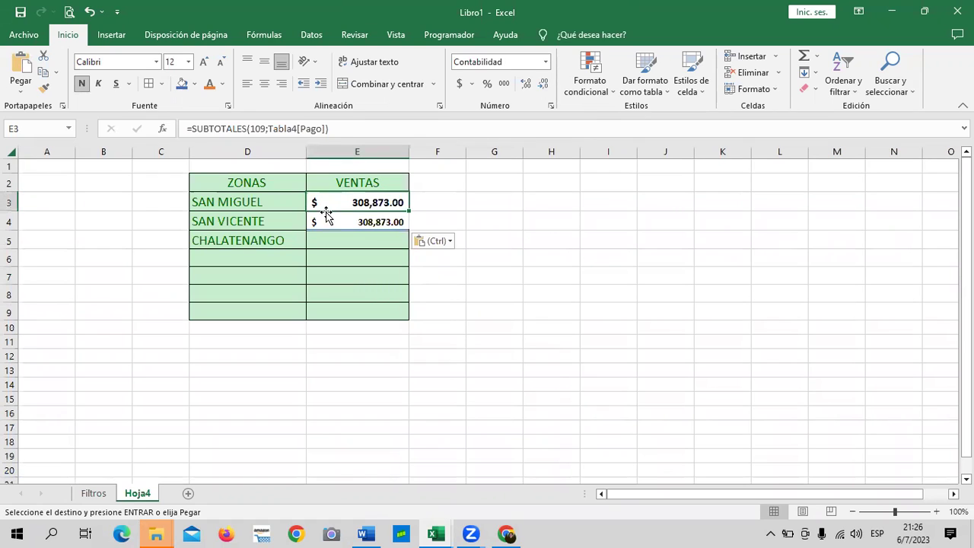
pyautogui.click(317, 219)
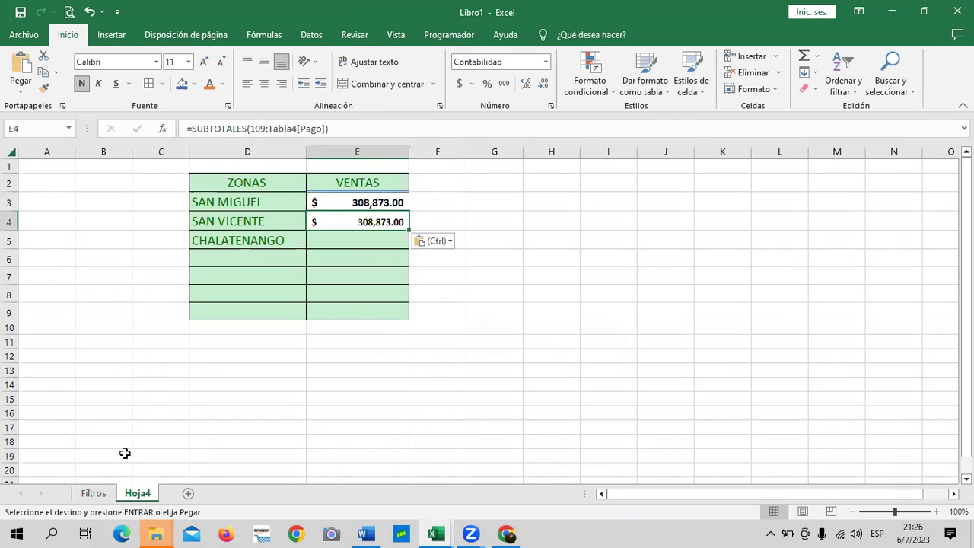
pyautogui.click(93, 493)
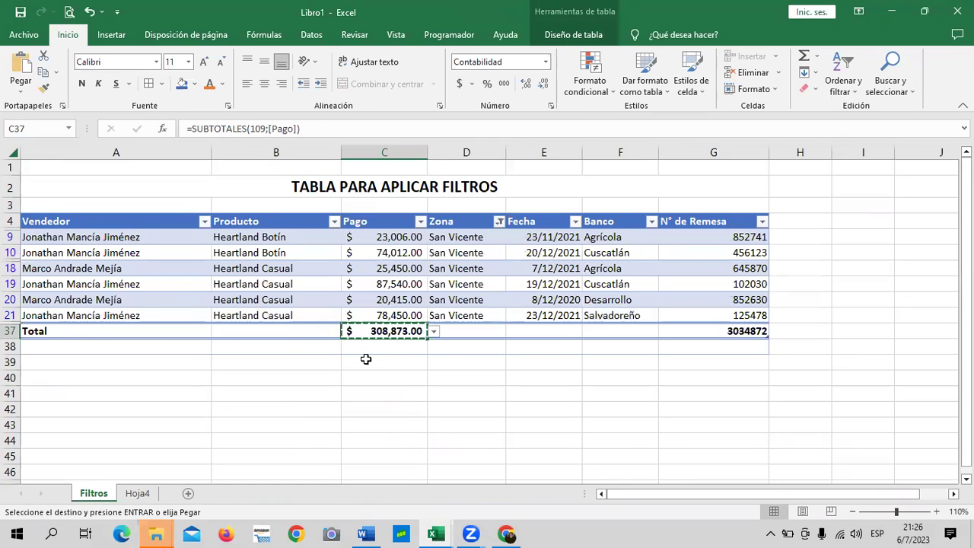
pyautogui.press('Escape')
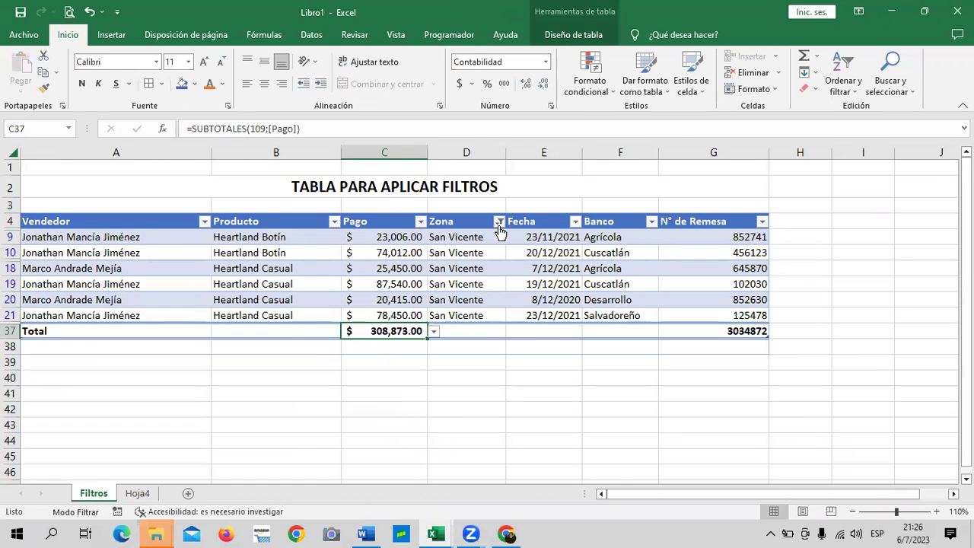
# Switch the Zona filter from San Vicente to Chalatenango only
pyautogui.click(499, 220)
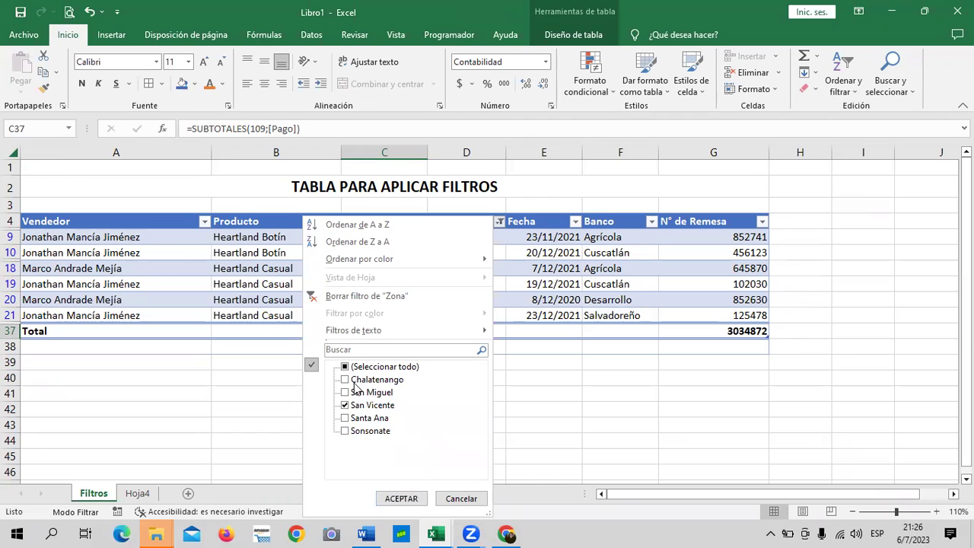
pyautogui.click(344, 407)
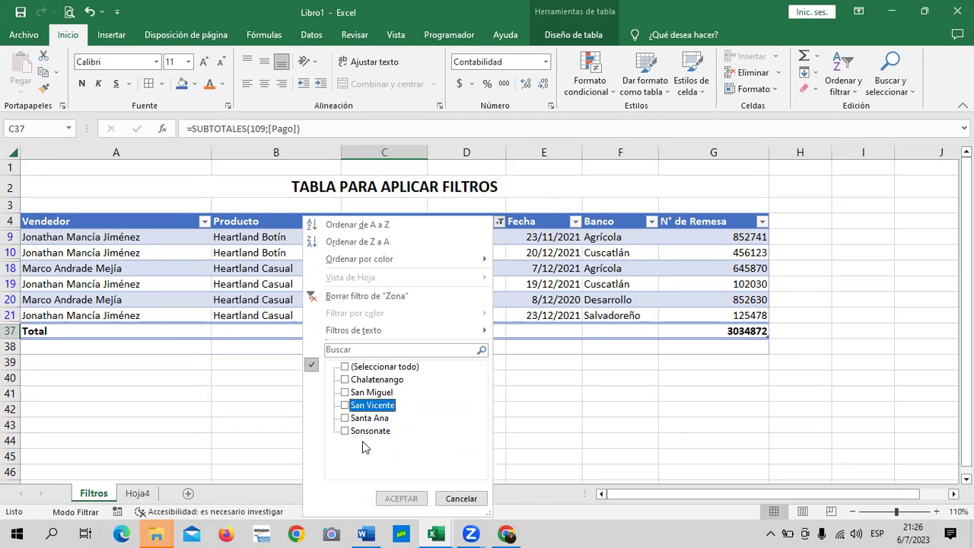
pyautogui.click(351, 380)
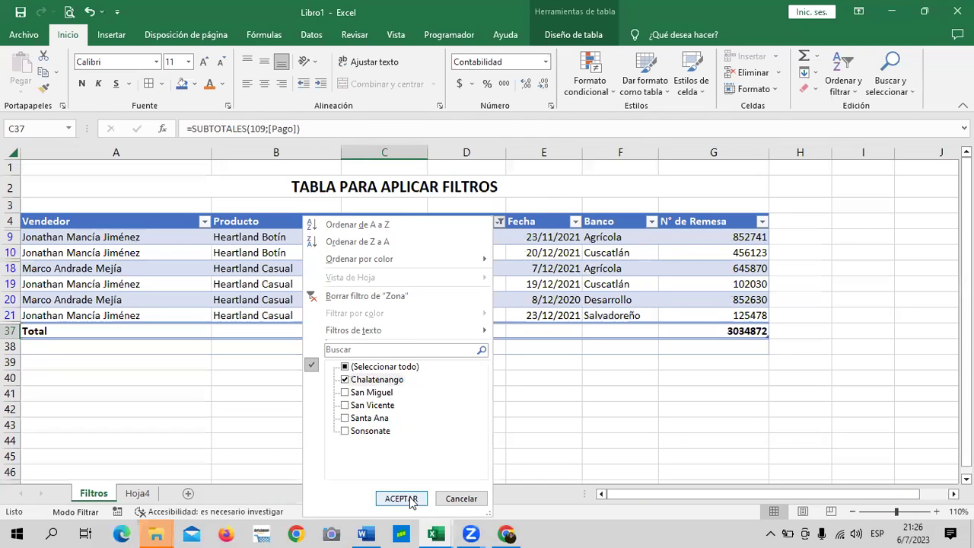
pyautogui.click(403, 499)
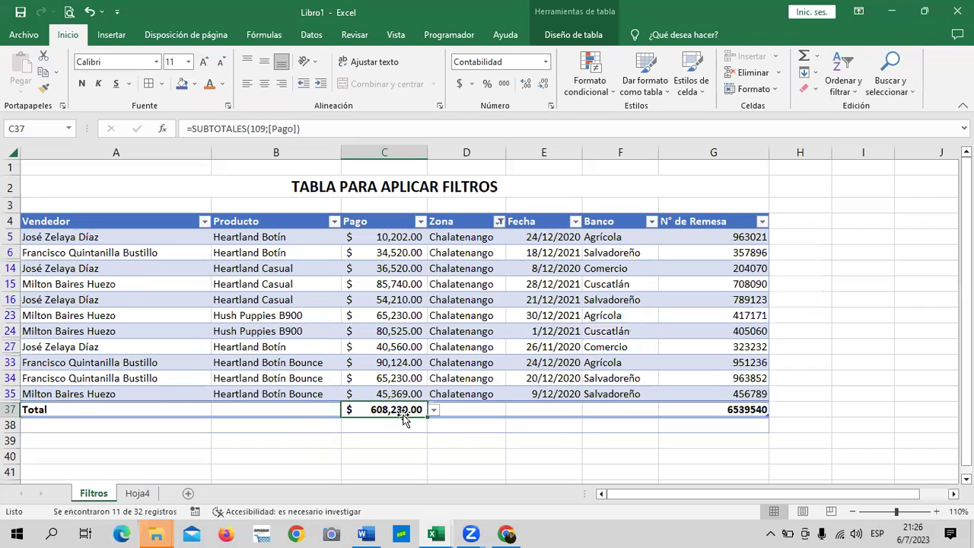
# Paste the Chalatenango total from C37 into E5 on Hoja4 and check E3 and E4
pyautogui.rightClick(401, 409)
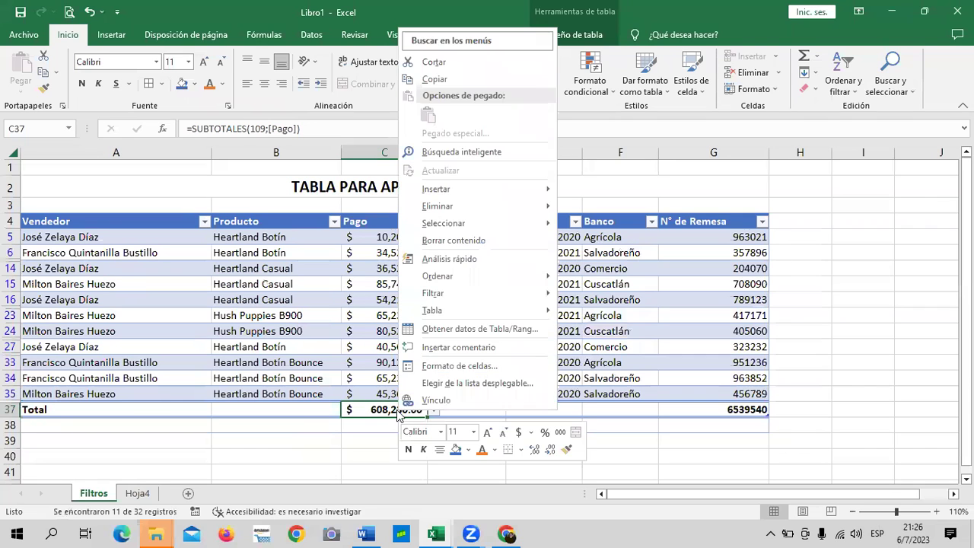
pyautogui.click(434, 79)
pyautogui.click(137, 493)
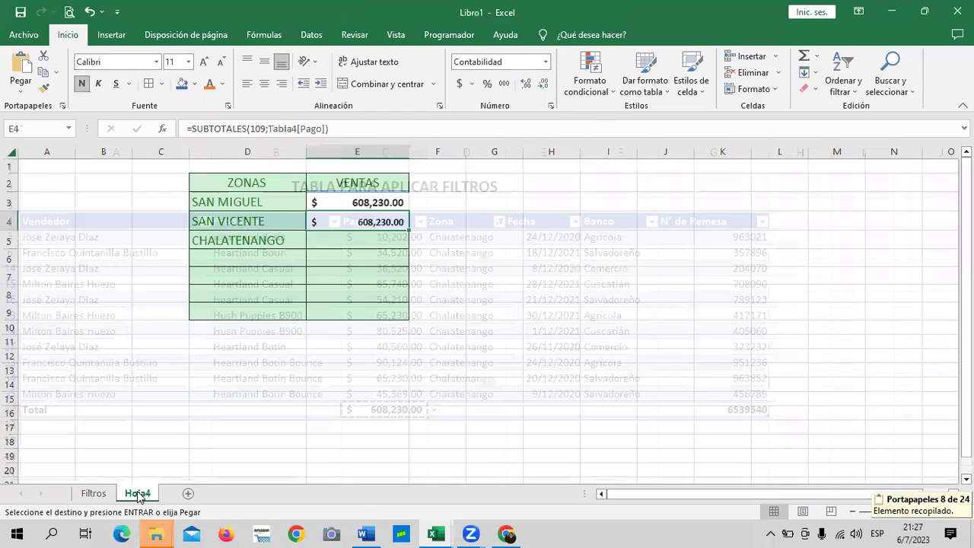
pyautogui.rightClick(354, 235)
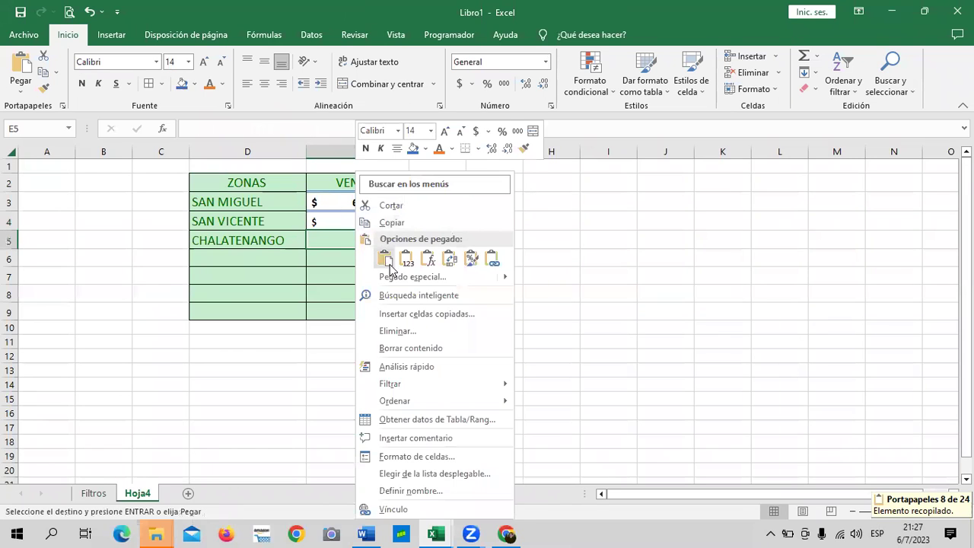
pyautogui.click(384, 257)
pyautogui.click(495, 302)
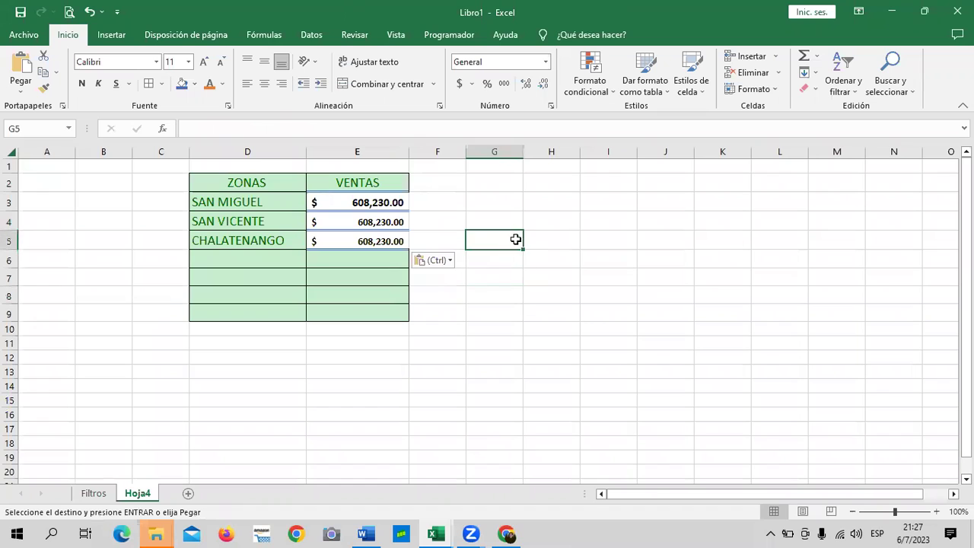
pyautogui.click(358, 200)
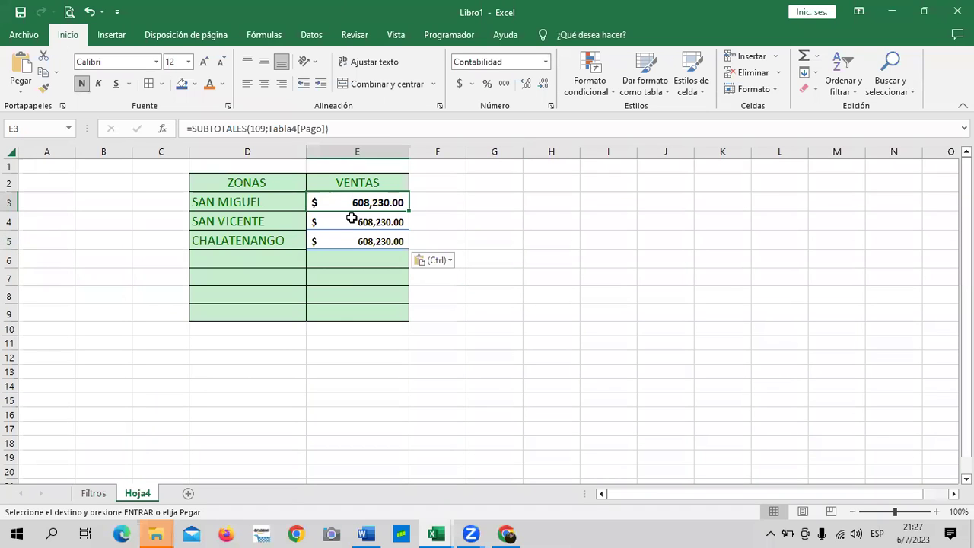
pyautogui.click(350, 219)
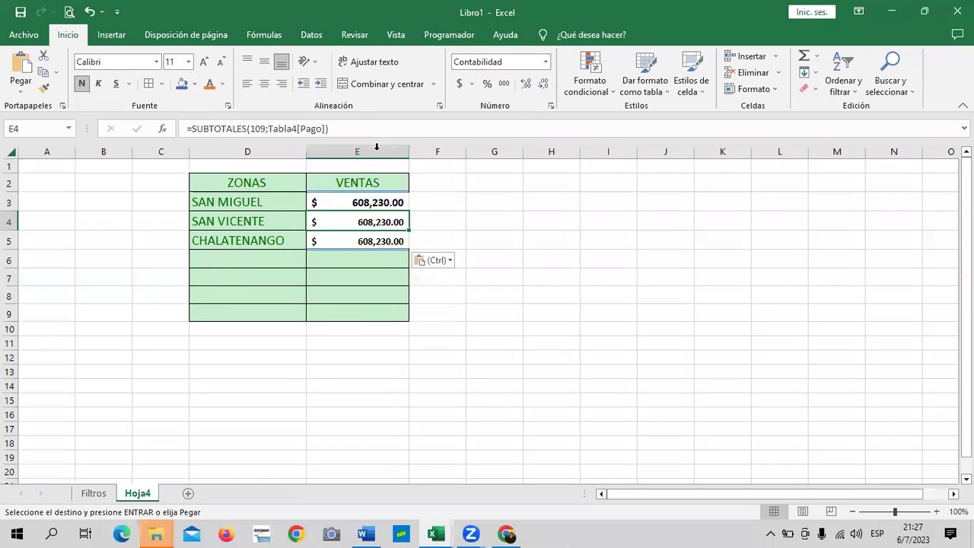
# On Filtros, cancel the copy and reselect all zones in the Zona filter
pyautogui.click(104, 493)
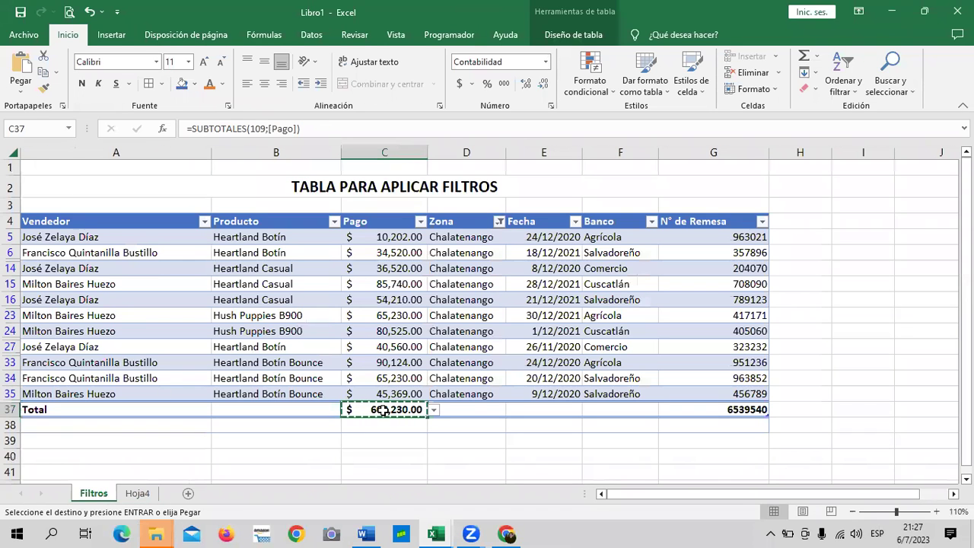
pyautogui.press('Escape')
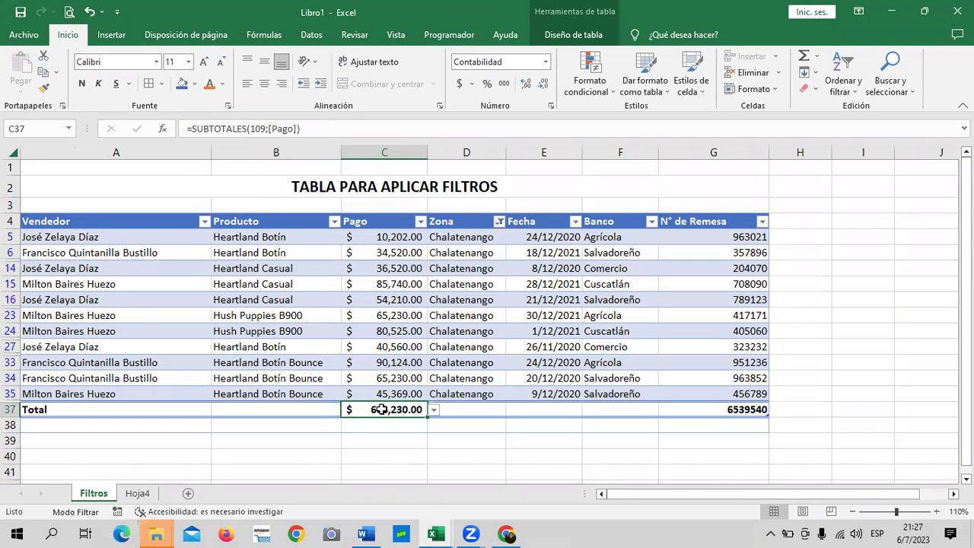
pyautogui.click(498, 220)
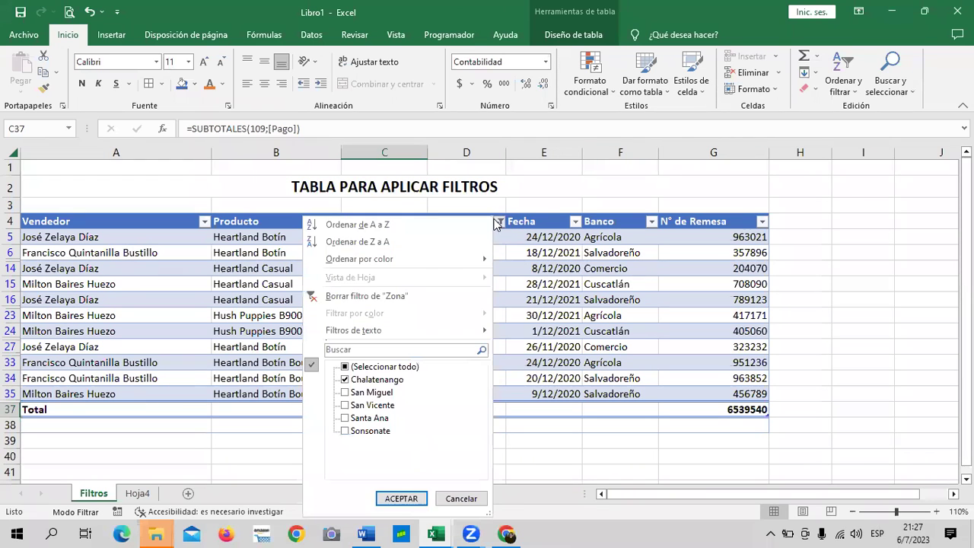
pyautogui.click(375, 367)
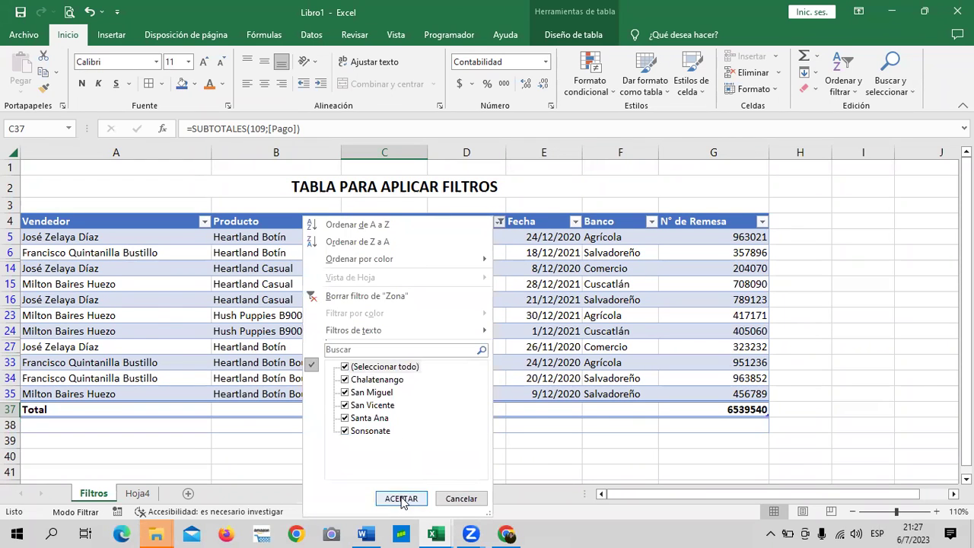
pyautogui.click(403, 498)
pyautogui.scroll(-3, 590, 320)
pyautogui.scroll(-3, 582, 326)
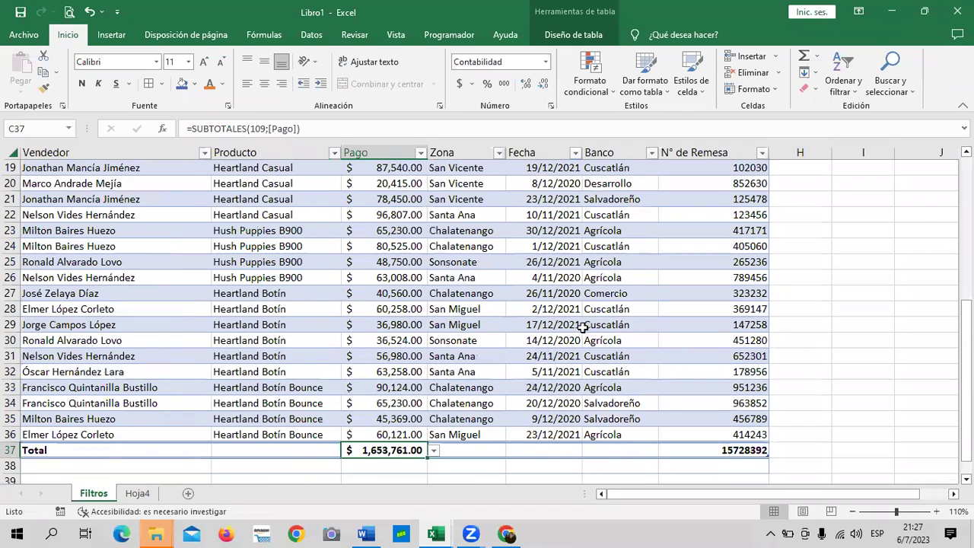
pyautogui.scroll(-2, 420, 420)
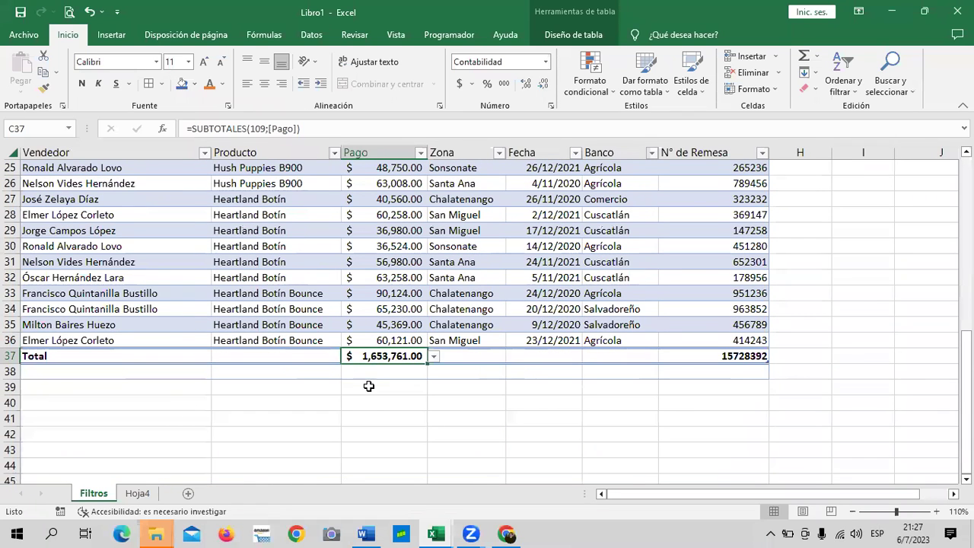
pyautogui.click(532, 373)
# Enlarge the font of E4:E5 on Hoja4 to match E3
pyautogui.click(138, 494)
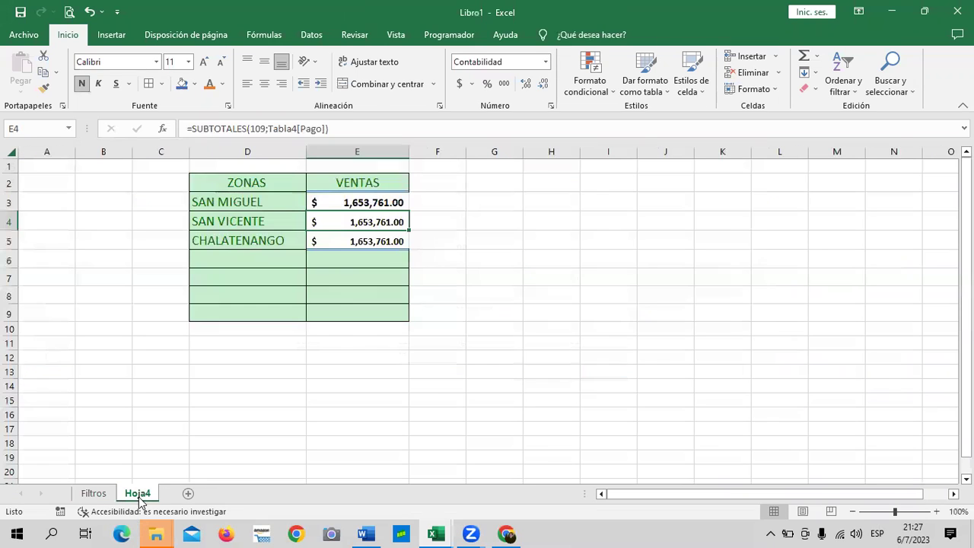
pyautogui.click(387, 206)
pyautogui.moveTo(388, 205); pyautogui.dragTo(389, 237)
pyautogui.click(491, 222)
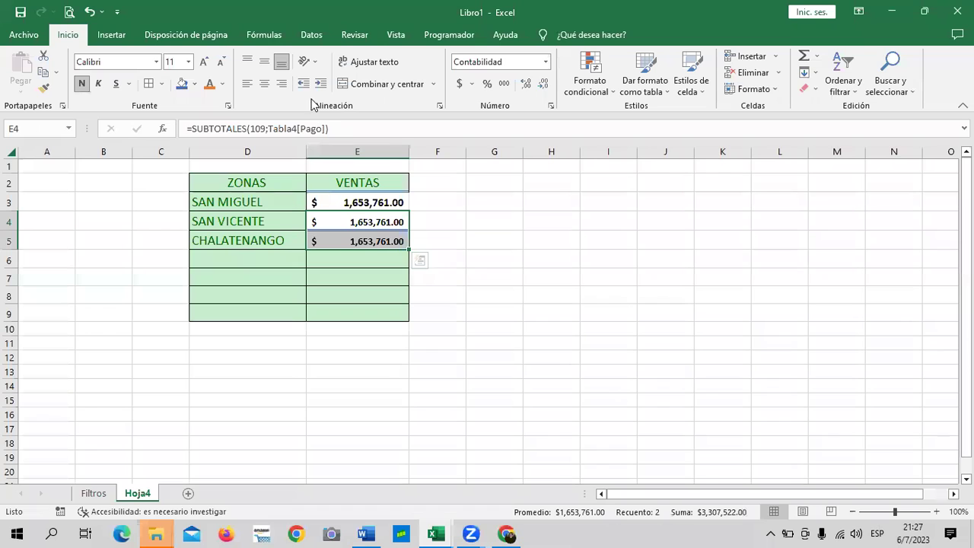
pyautogui.click(200, 61)
pyautogui.click(567, 328)
# Select the three VENTAS amounts in E3:E5
pyautogui.click(240, 201)
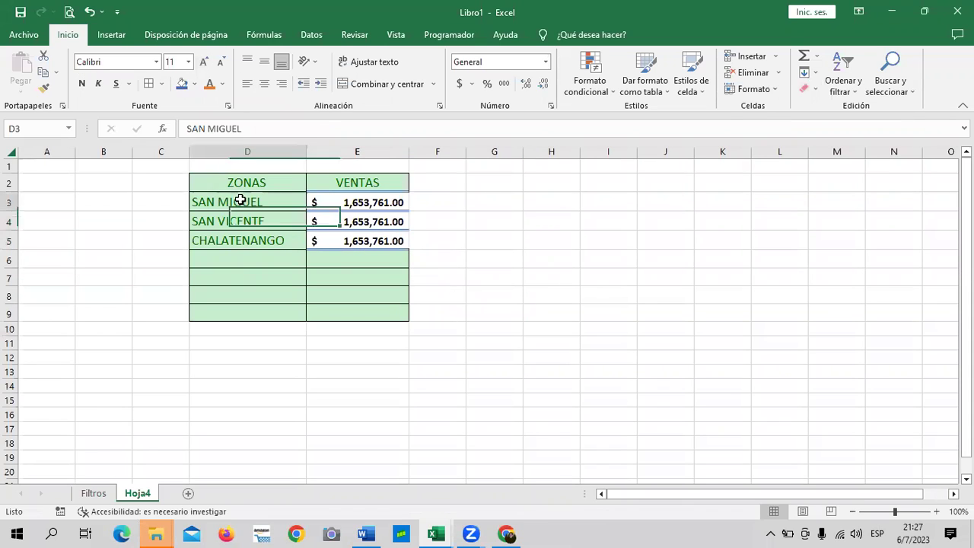
pyautogui.click(324, 199)
pyautogui.click(352, 220)
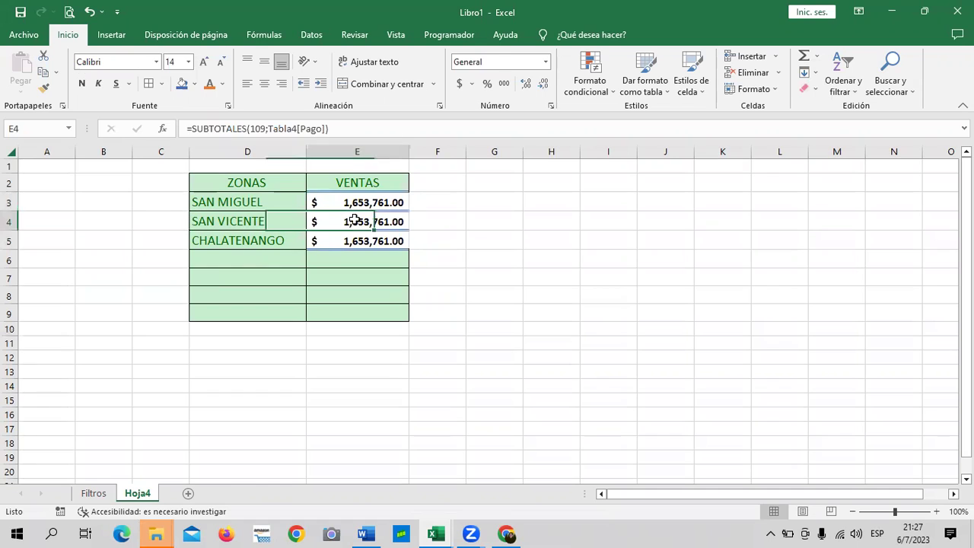
pyautogui.click(250, 241)
pyautogui.moveTo(236, 201); pyautogui.dragTo(281, 217)
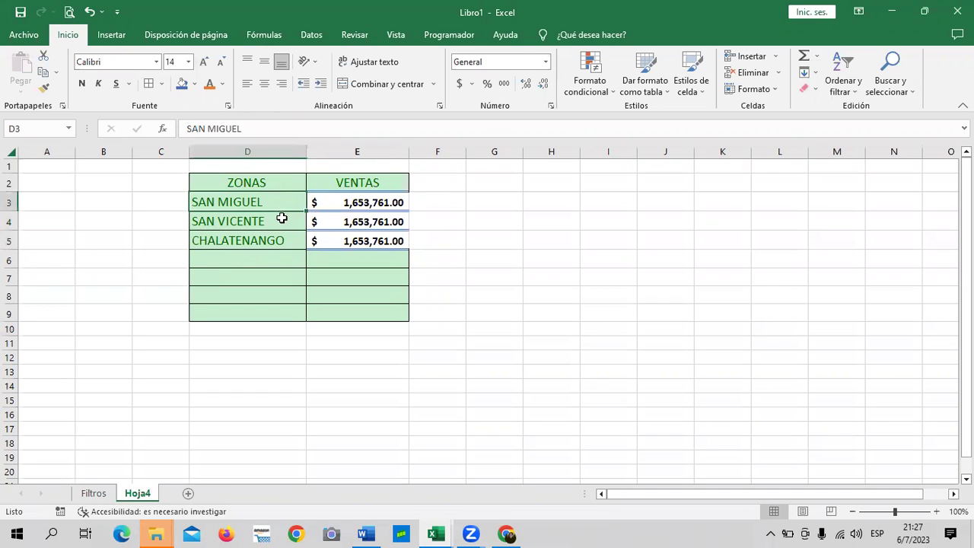
pyautogui.click(269, 239)
pyautogui.click(479, 259)
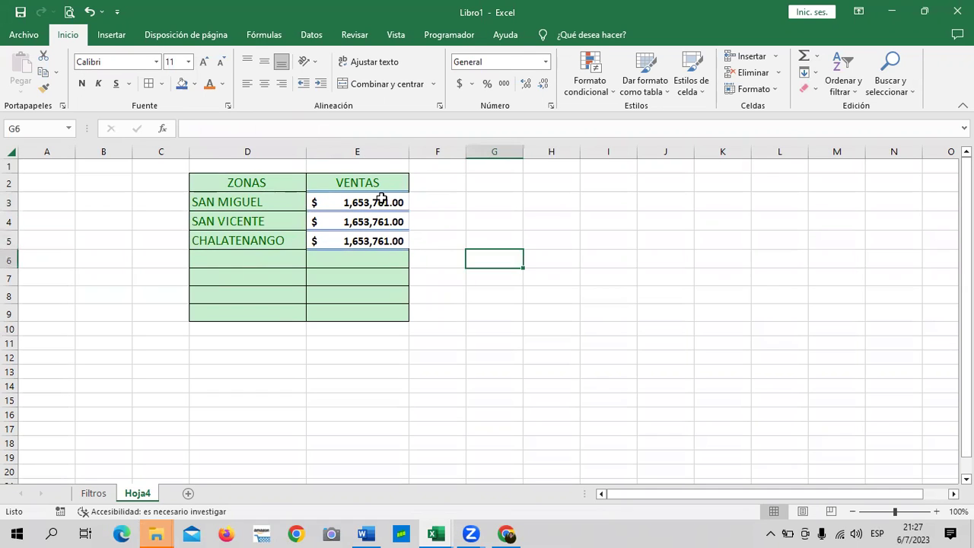
pyautogui.moveTo(383, 199); pyautogui.dragTo(376, 241)
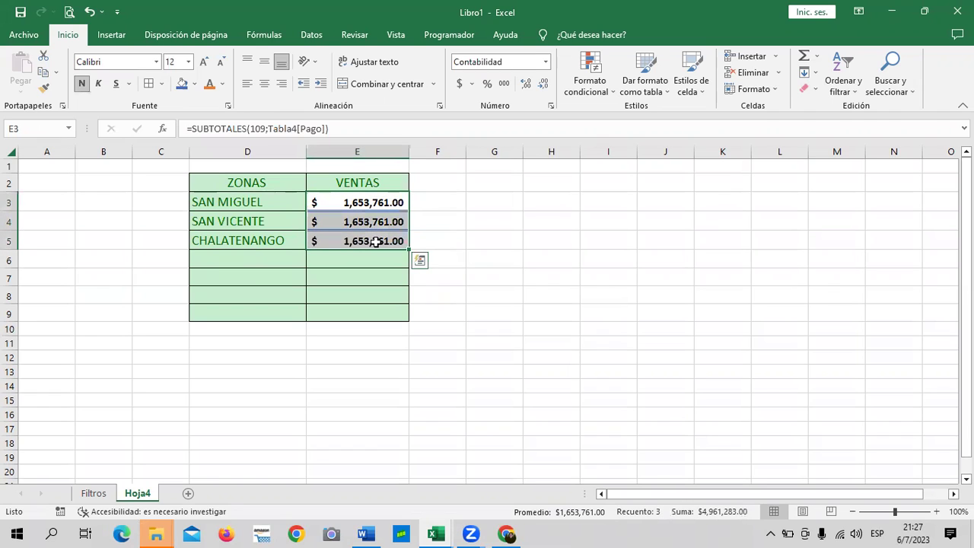
# Delete the E3:E5 amounts, apply the Bueno cell style to them, and return to Filtros
pyautogui.press('Delete')
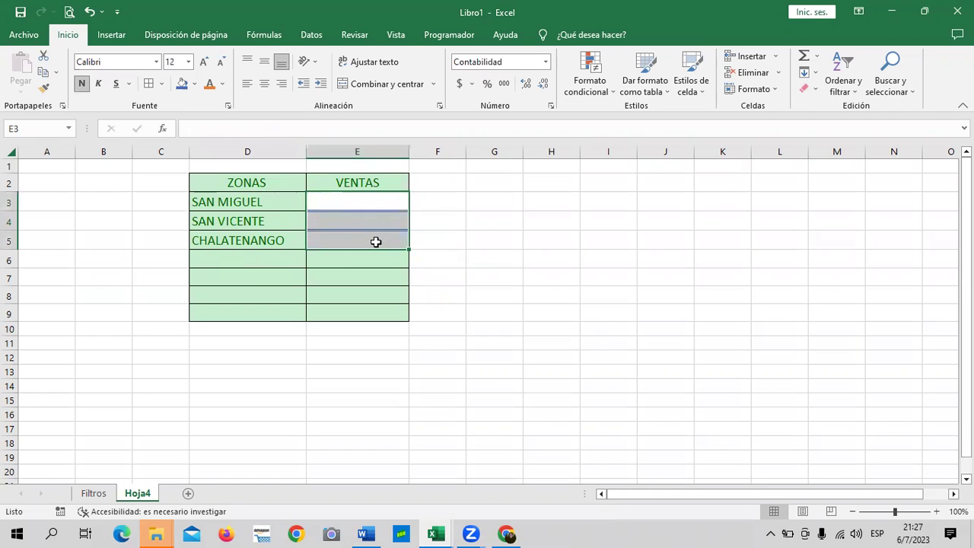
pyautogui.click(502, 270)
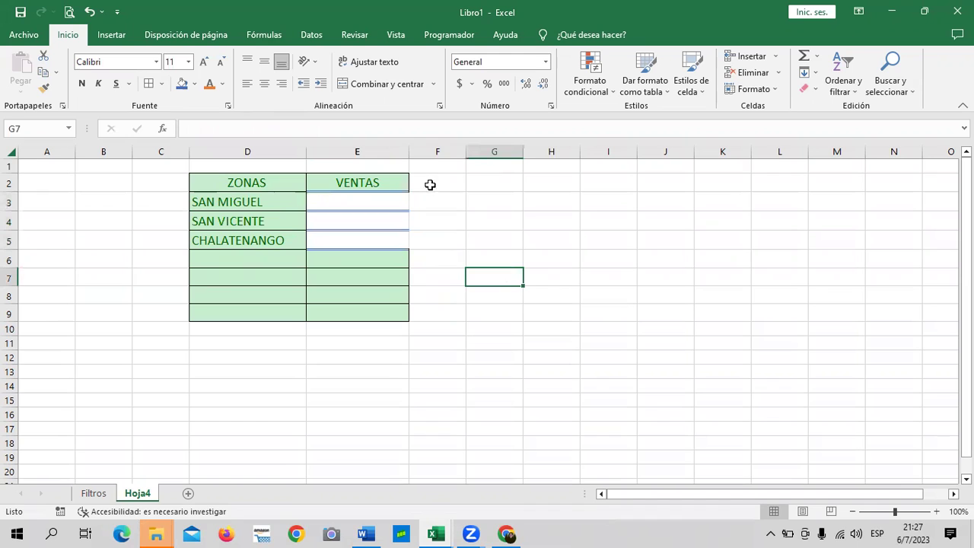
pyautogui.moveTo(384, 201); pyautogui.dragTo(380, 242)
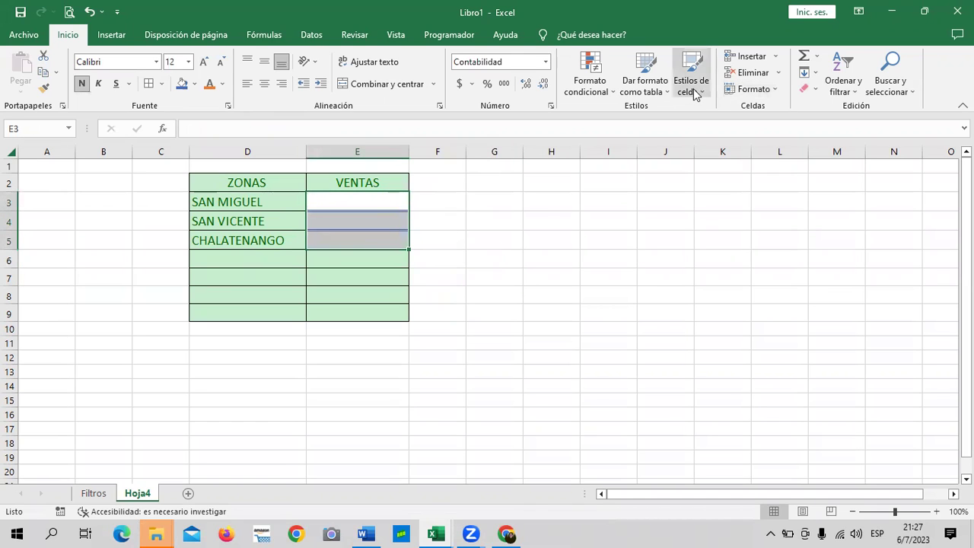
pyautogui.click(691, 84)
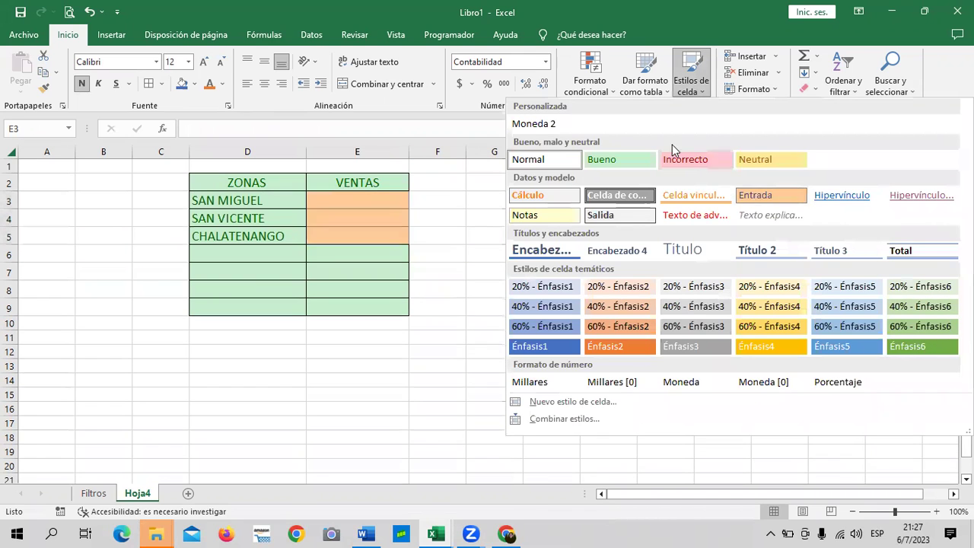
pyautogui.click(624, 159)
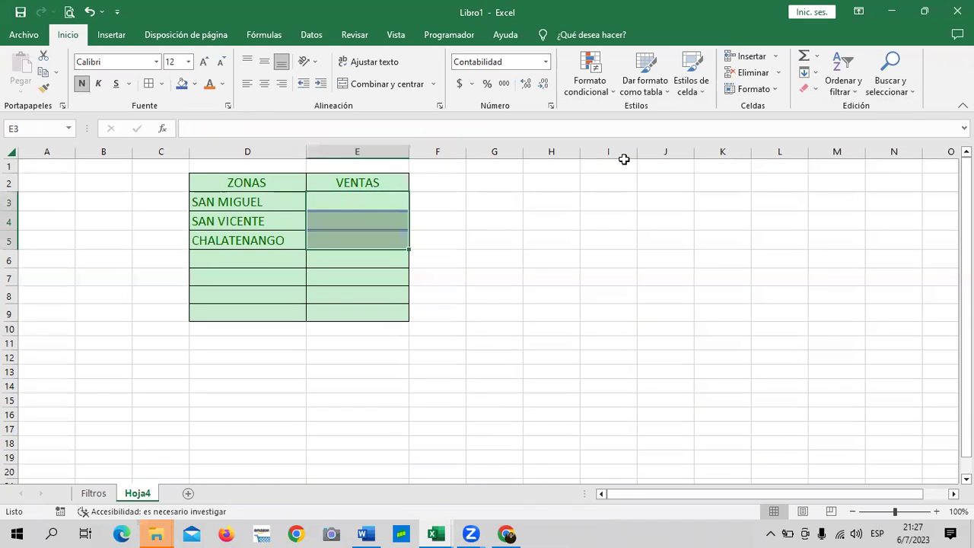
pyautogui.click(489, 300)
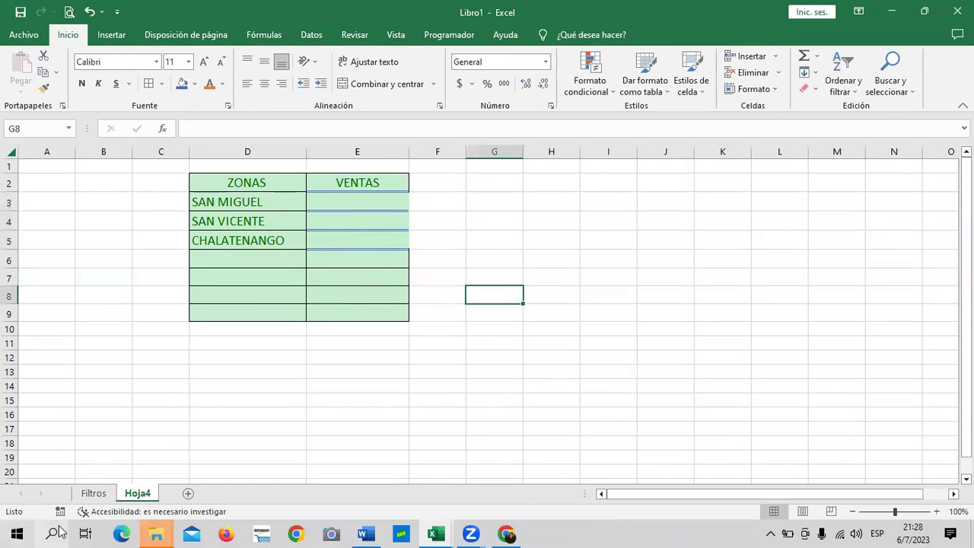
pyautogui.click(94, 493)
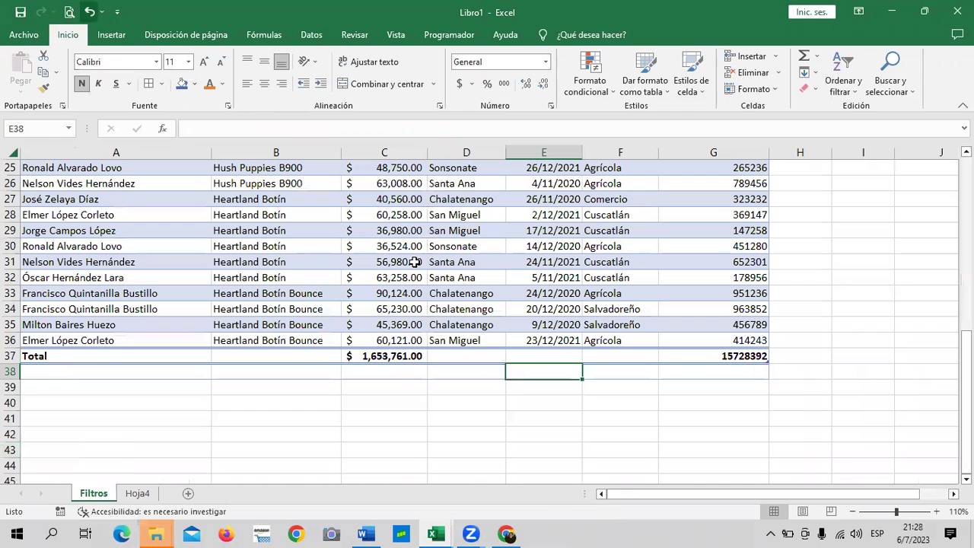
# Filter the Zona column on Filtros to San Miguel only
pyautogui.scroll(7, 422, 310)
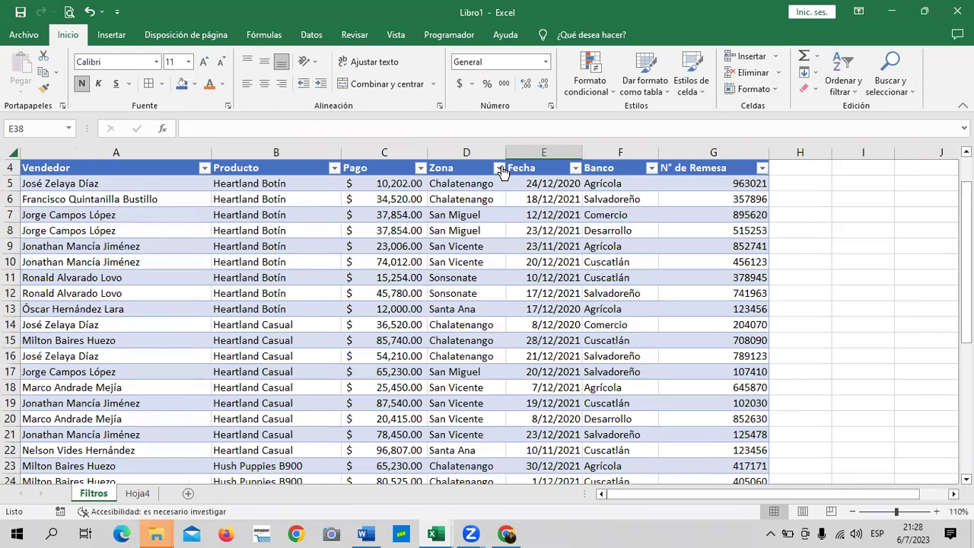
pyautogui.click(499, 168)
pyautogui.click(401, 326)
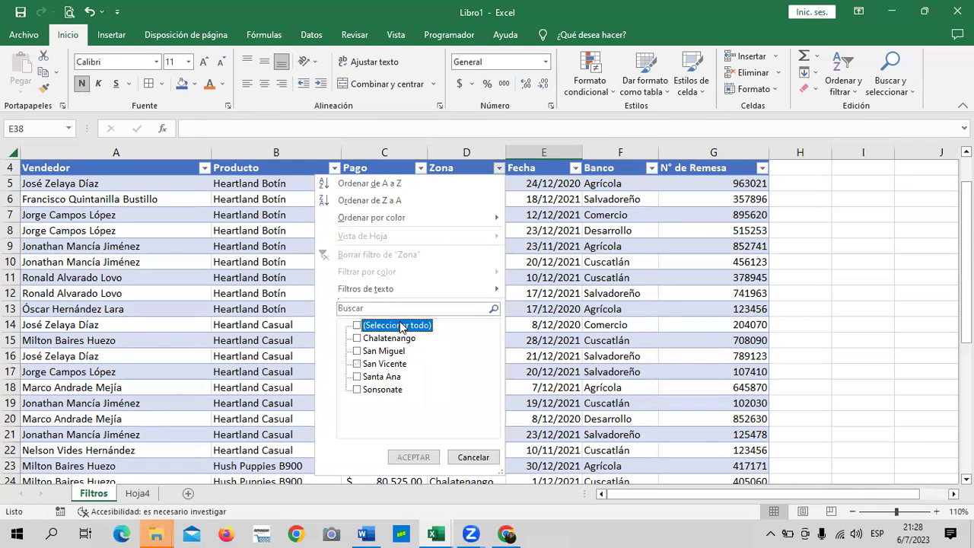
pyautogui.click(381, 351)
pyautogui.click(413, 457)
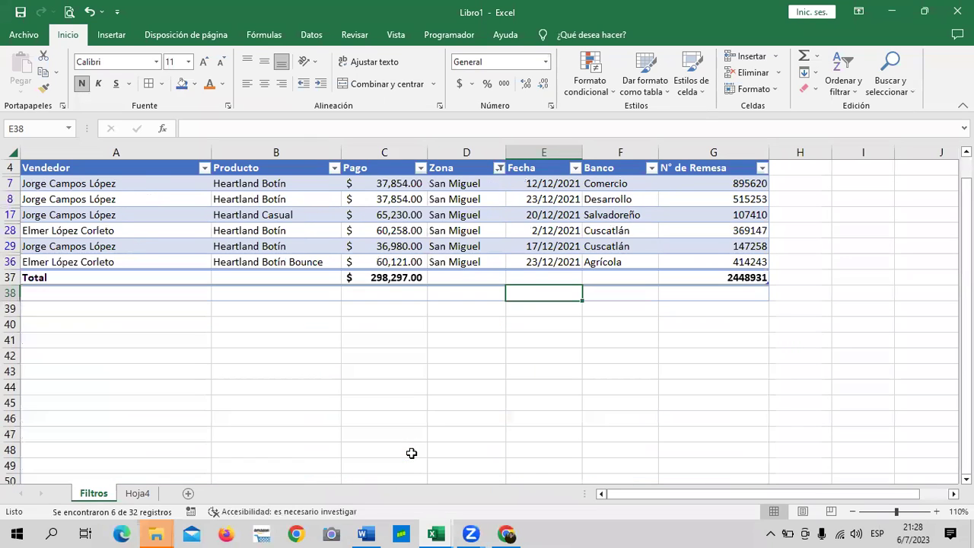
# Copy the C37 total and paste it as values into E3 on Hoja4
pyautogui.click(398, 277)
pyautogui.rightClick(403, 277)
pyautogui.click(439, 183)
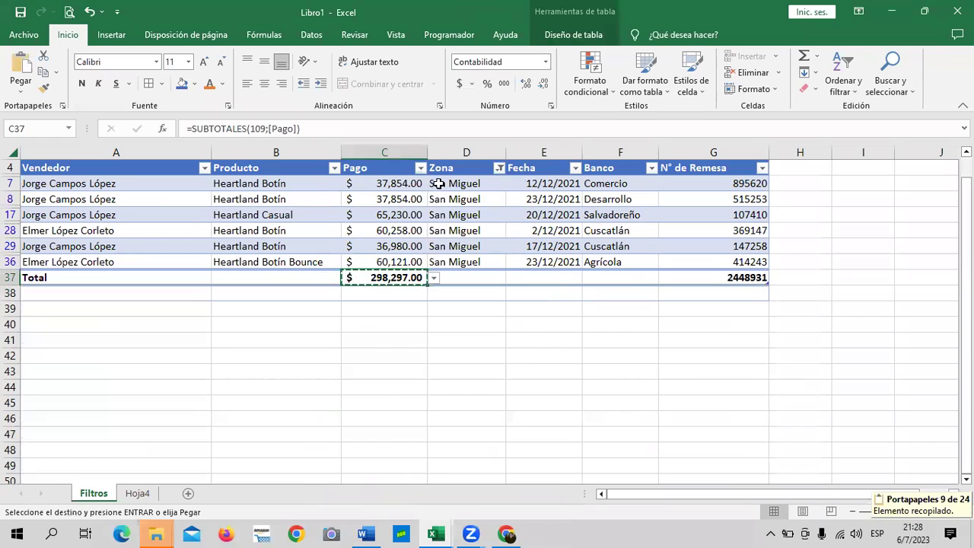
pyautogui.click(137, 493)
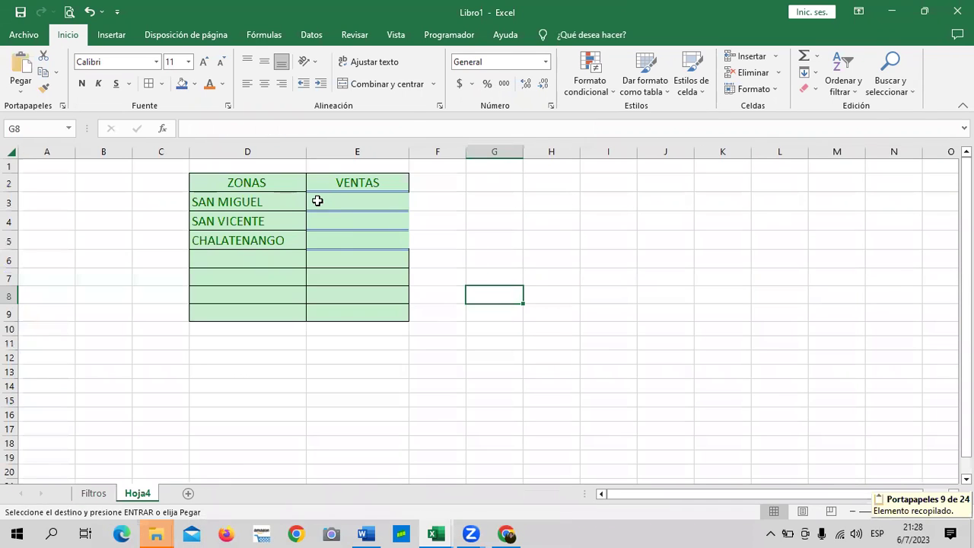
pyautogui.rightClick(318, 200)
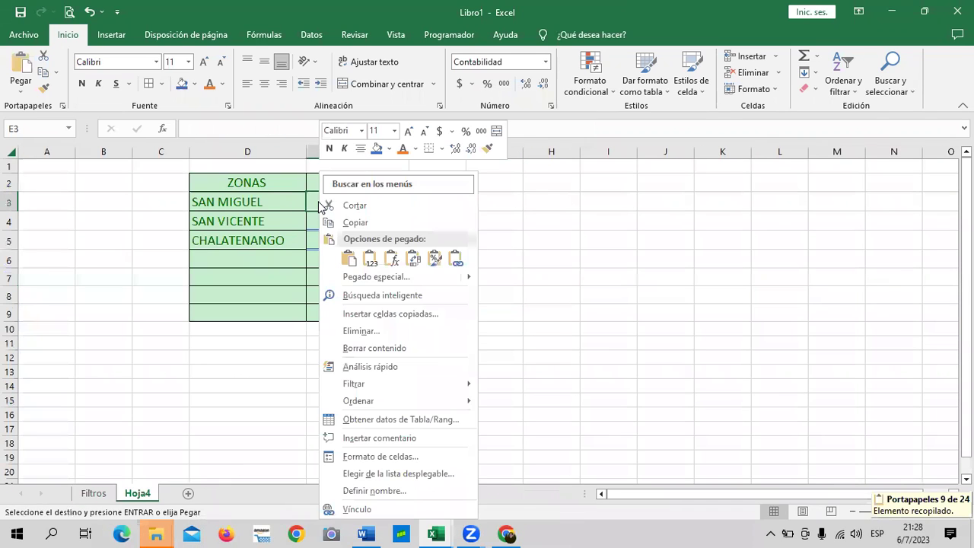
pyautogui.click(368, 260)
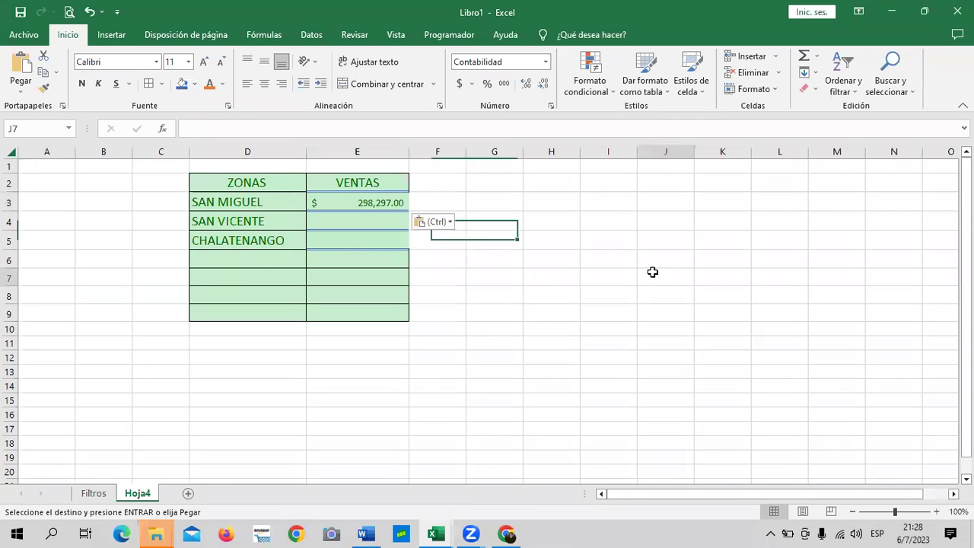
pyautogui.click(391, 197)
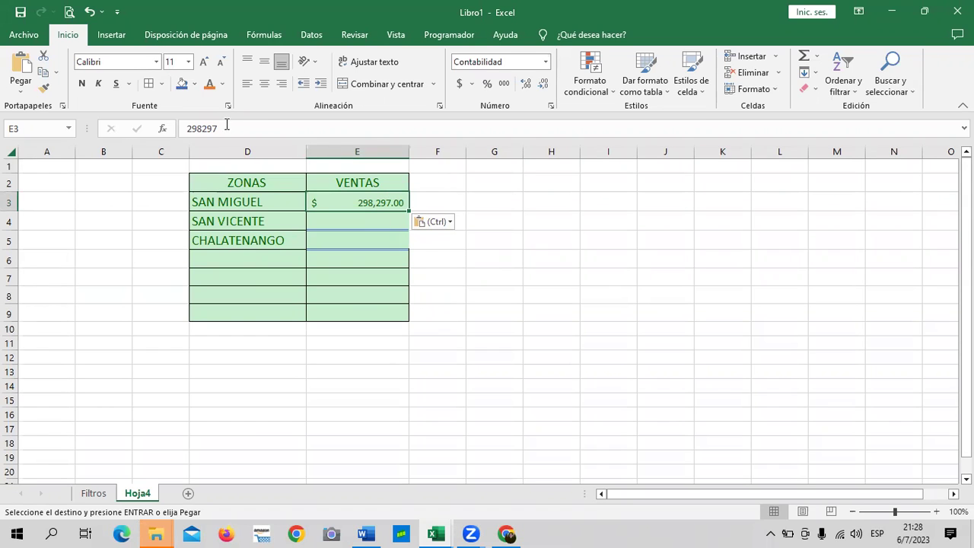
pyautogui.click(623, 308)
pyautogui.click(392, 195)
# On Filtros, cancel the copy and switch the Zona filter to San Vicente only
pyautogui.click(94, 493)
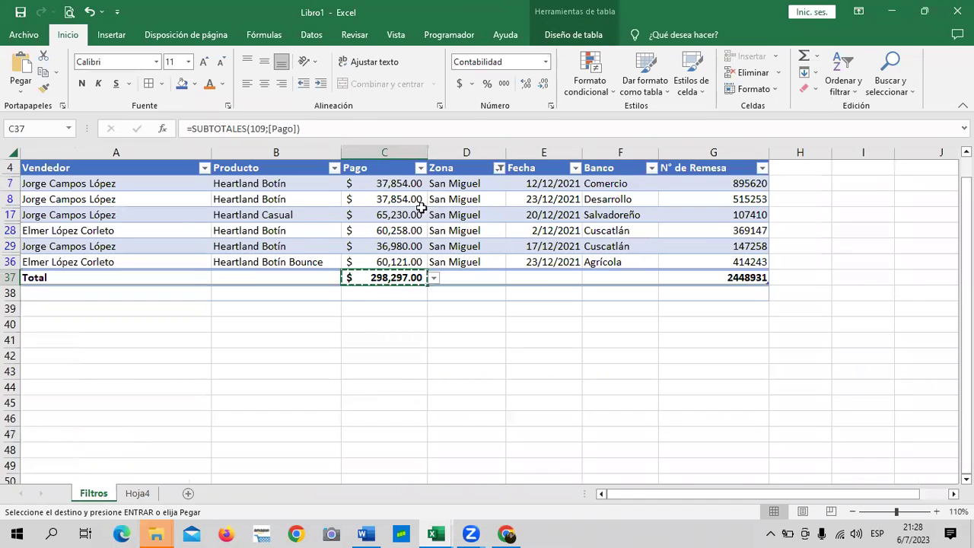
pyautogui.press('Escape')
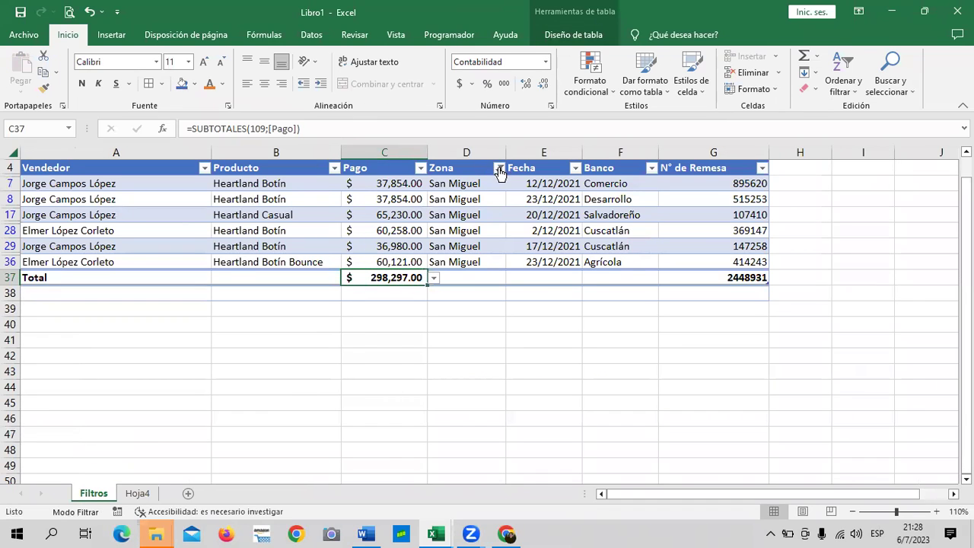
pyautogui.click(498, 168)
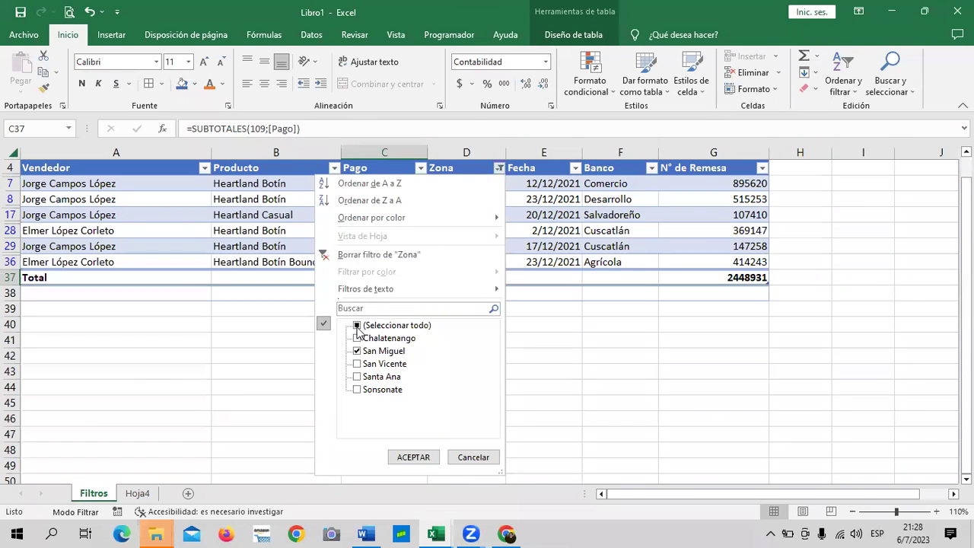
pyautogui.click(356, 351)
pyautogui.click(371, 364)
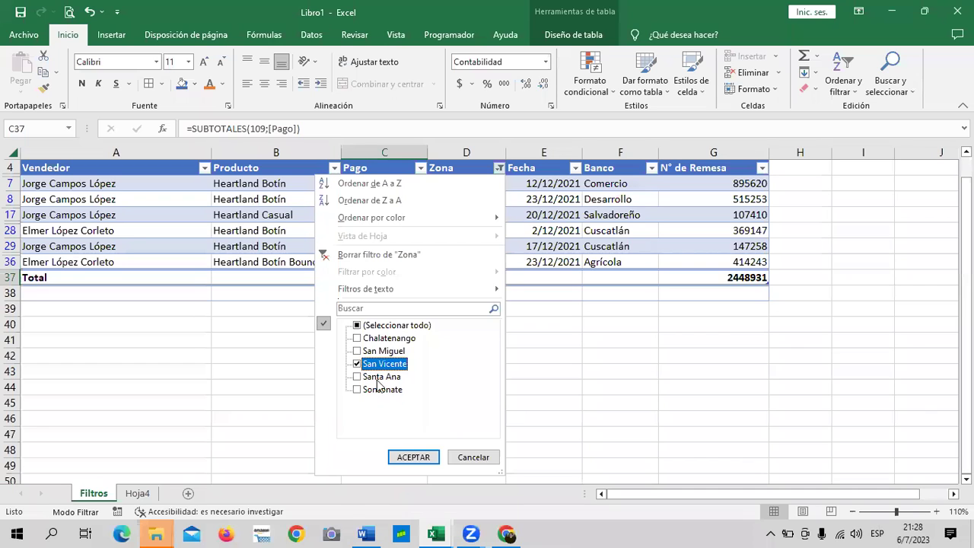
pyautogui.click(411, 456)
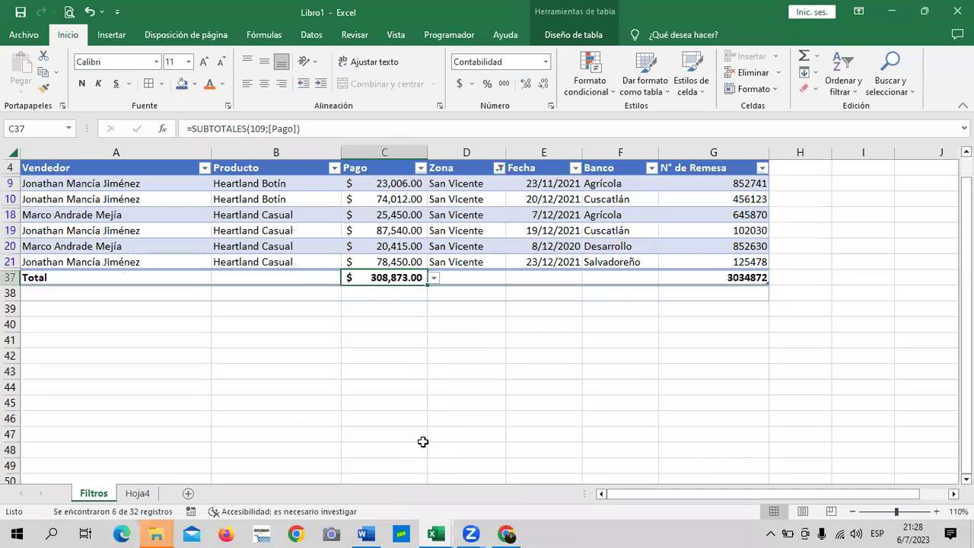
# Copy the $308,873.00 total from C37 and paste it into E4 on Hoja4
pyautogui.rightClick(377, 278)
pyautogui.click(410, 189)
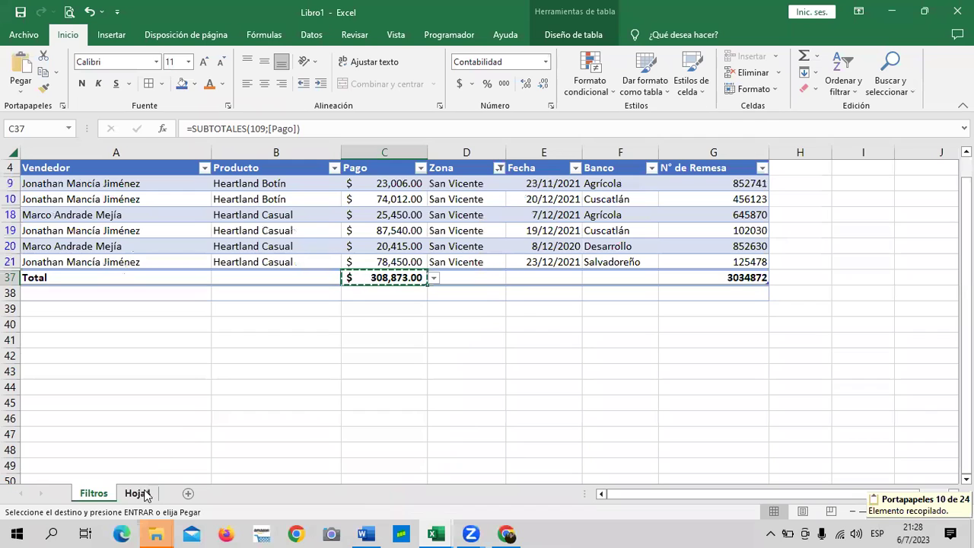
pyautogui.click(138, 493)
pyautogui.rightClick(362, 223)
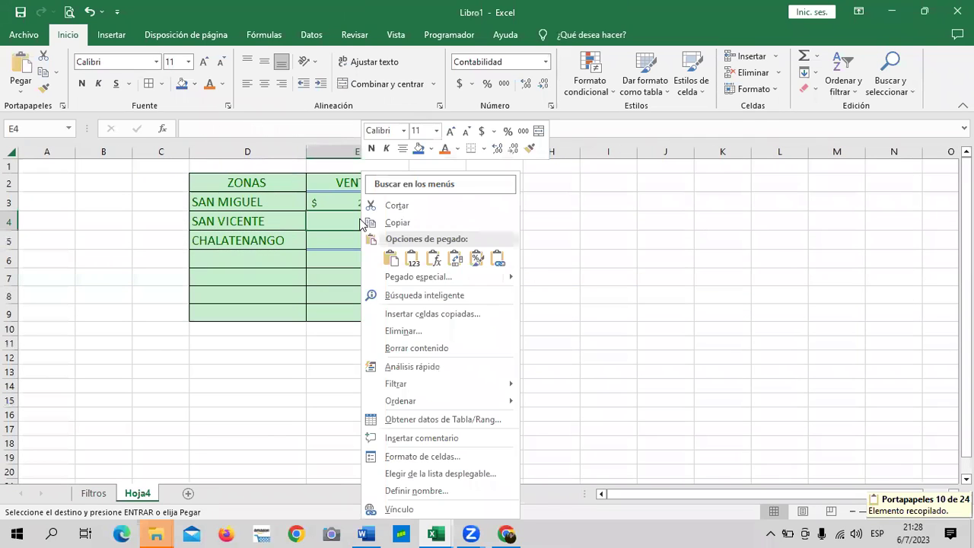
pyautogui.click(390, 259)
pyautogui.click(544, 268)
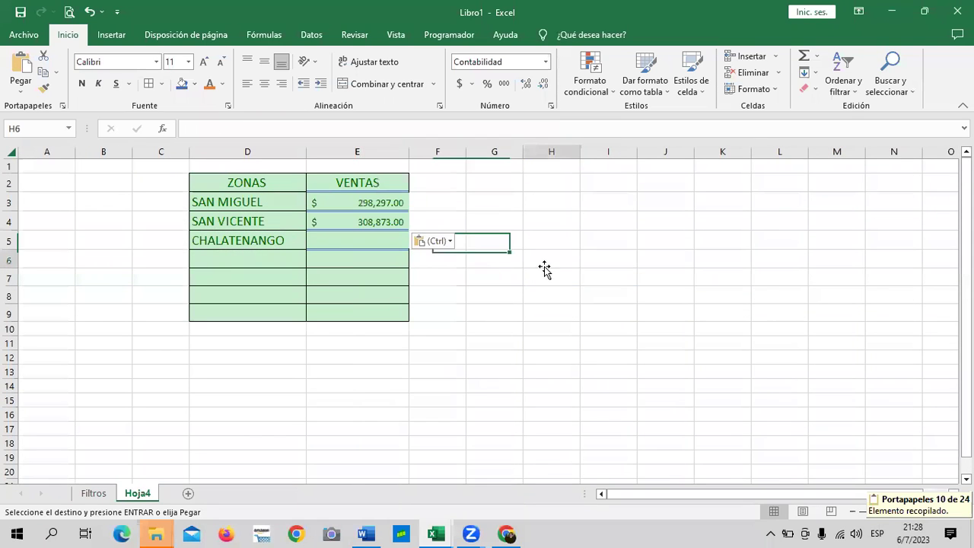
# Check the values in E3, E4 and E5, then return to the Filtros sheet
pyautogui.click(391, 205)
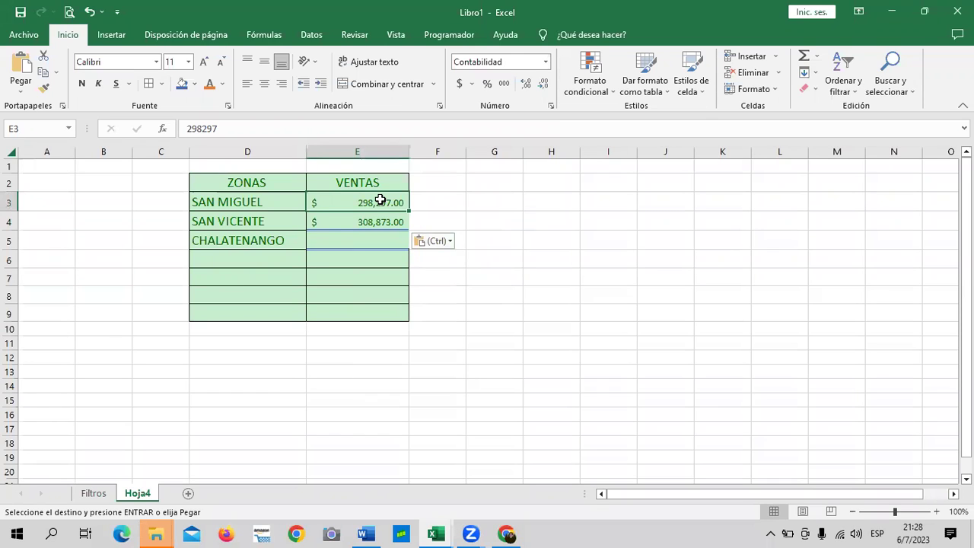
pyautogui.click(369, 220)
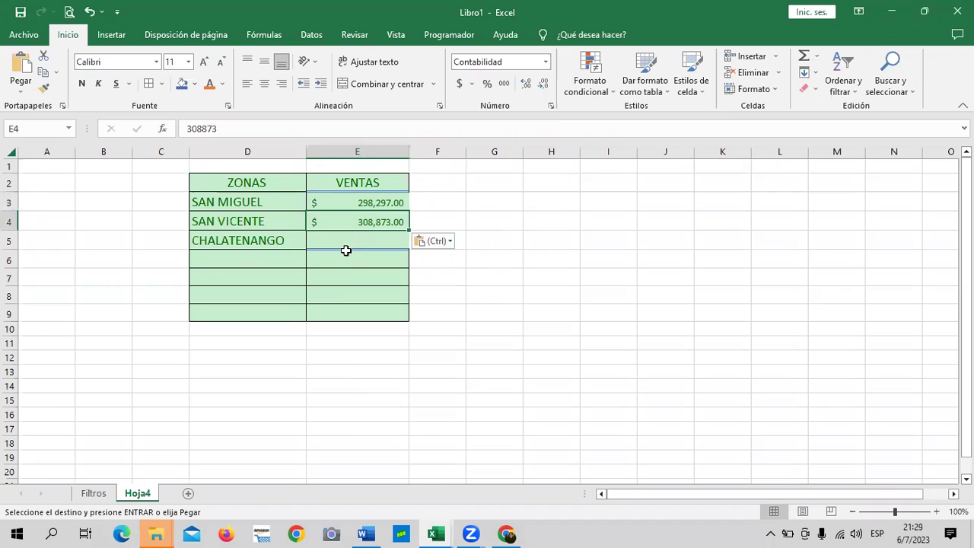
pyautogui.click(347, 239)
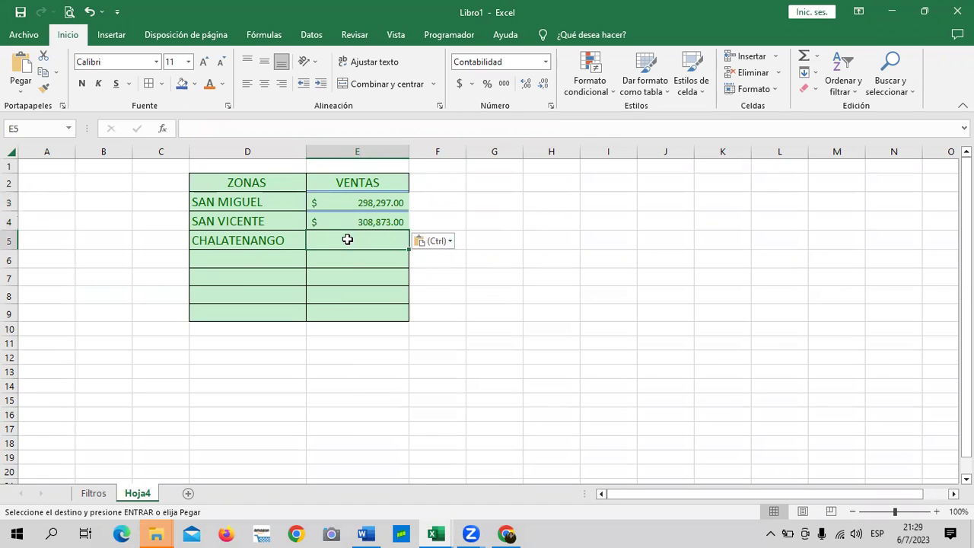
pyautogui.click(93, 493)
# Cancel the pending copy and filter the Zona column to Chalatenango only
pyautogui.press('Escape')
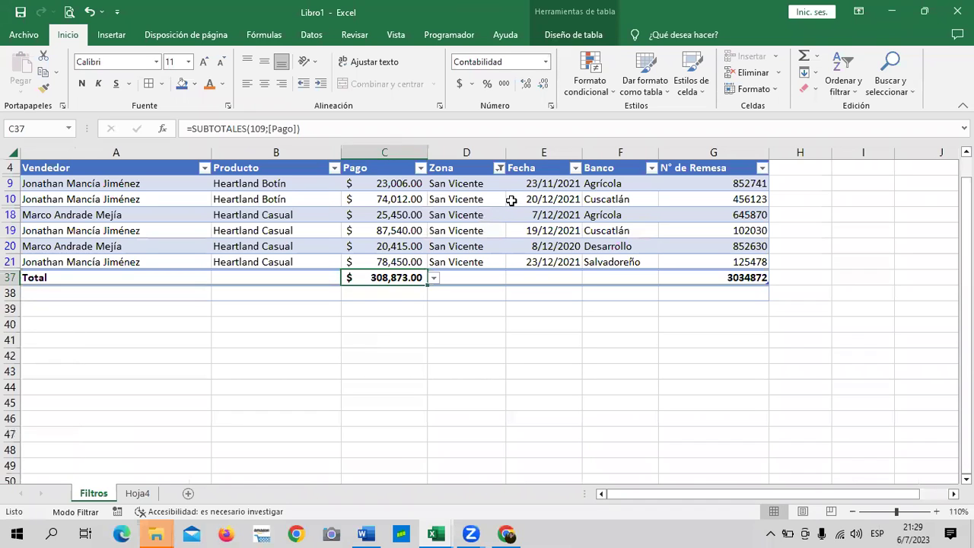
pyautogui.click(498, 167)
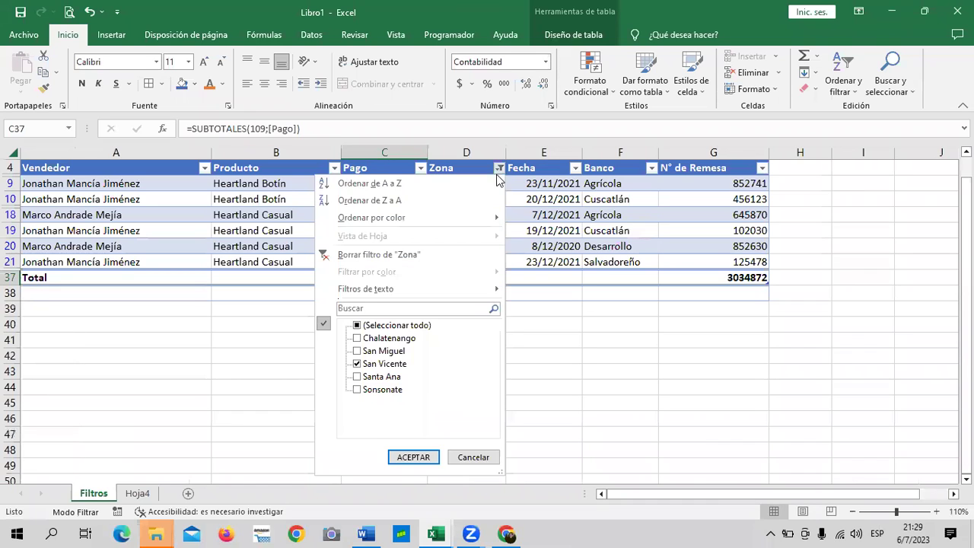
pyautogui.click(384, 363)
pyautogui.click(397, 339)
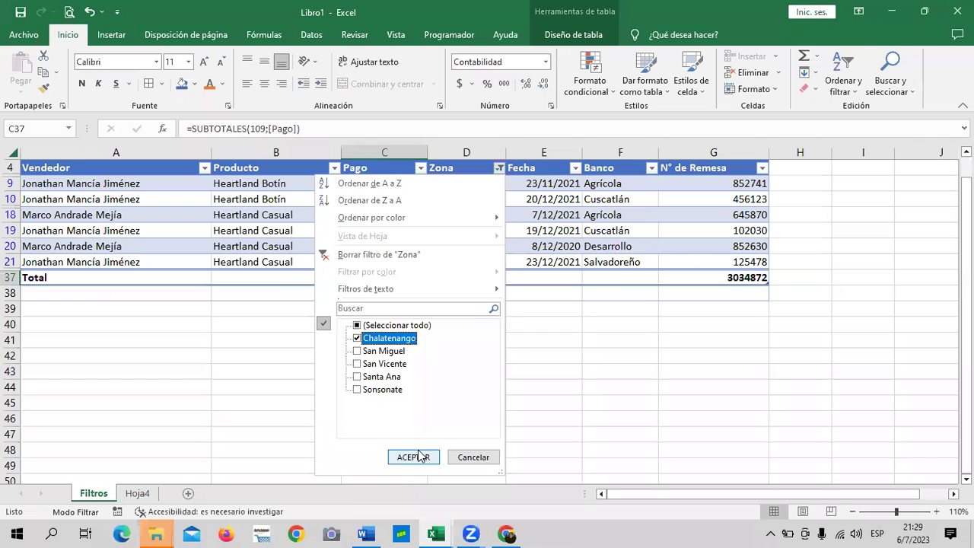
pyautogui.click(416, 457)
# Copy the Chalatenango total in C37 and paste it as a value into Hoja4's E5
pyautogui.rightClick(396, 365)
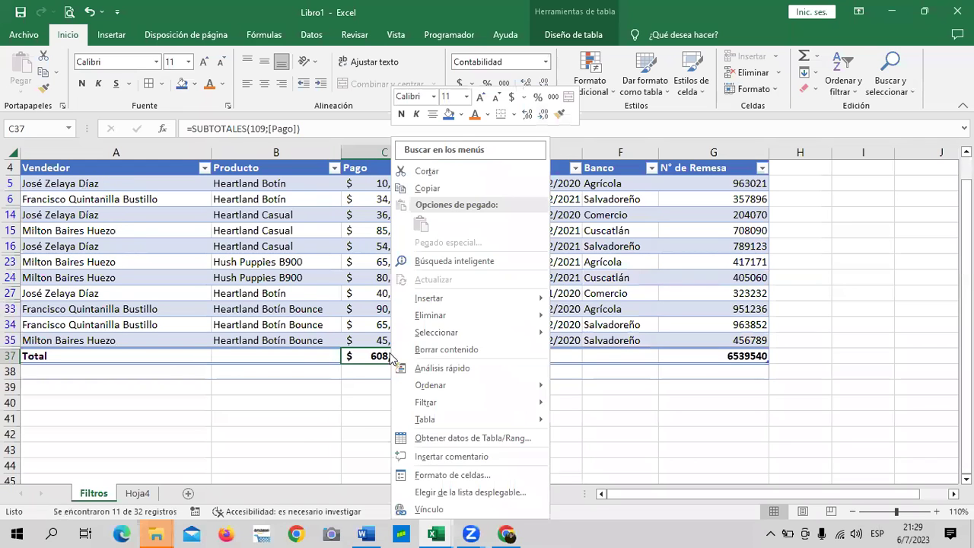
pyautogui.click(490, 185)
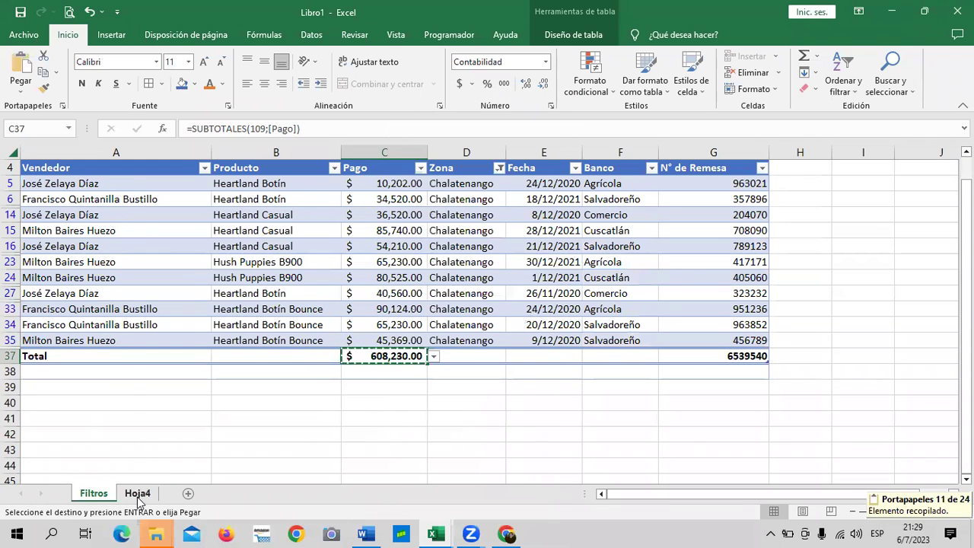
pyautogui.click(139, 492)
pyautogui.rightClick(341, 239)
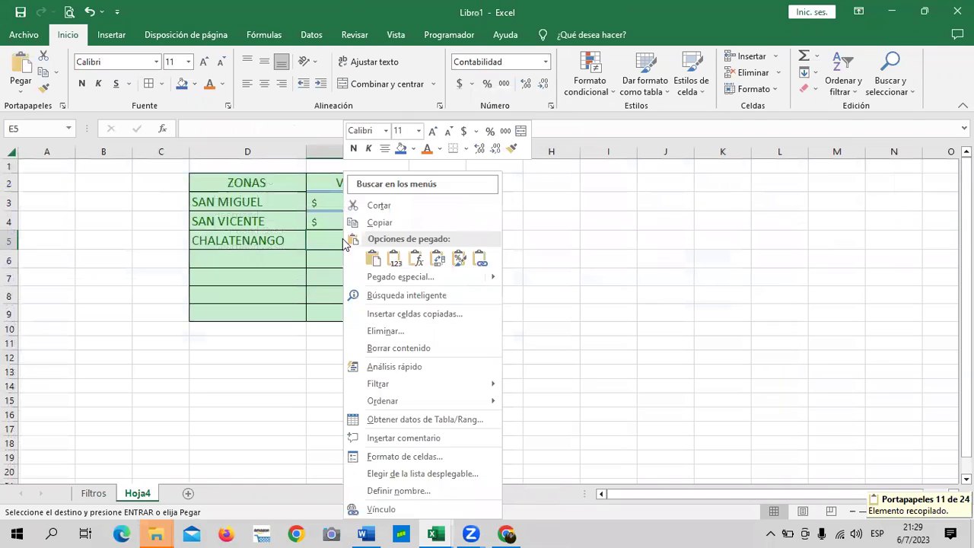
pyautogui.click(395, 257)
pyautogui.click(576, 312)
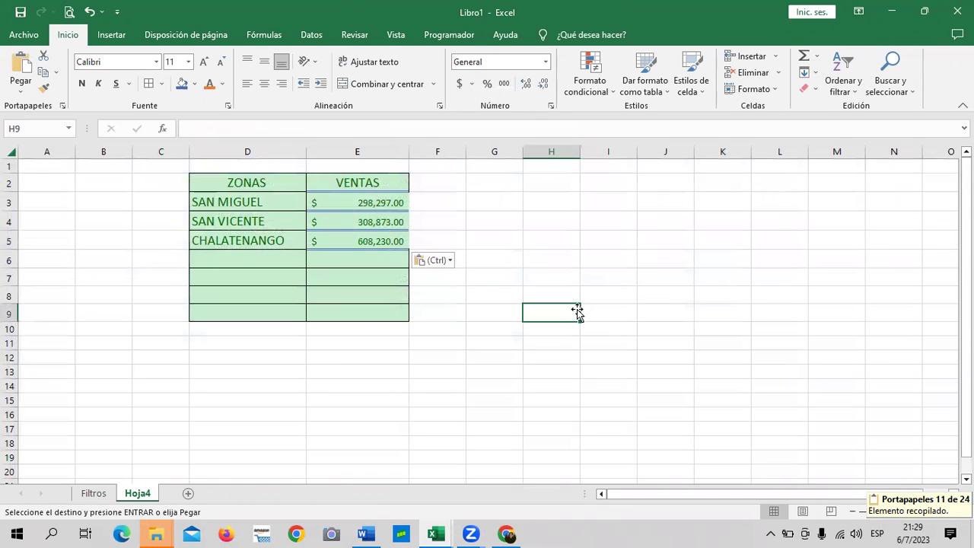
# Enlarge the VENTAS figures in E3:E9 to font size 14
pyautogui.moveTo(388, 203); pyautogui.dragTo(378, 307)
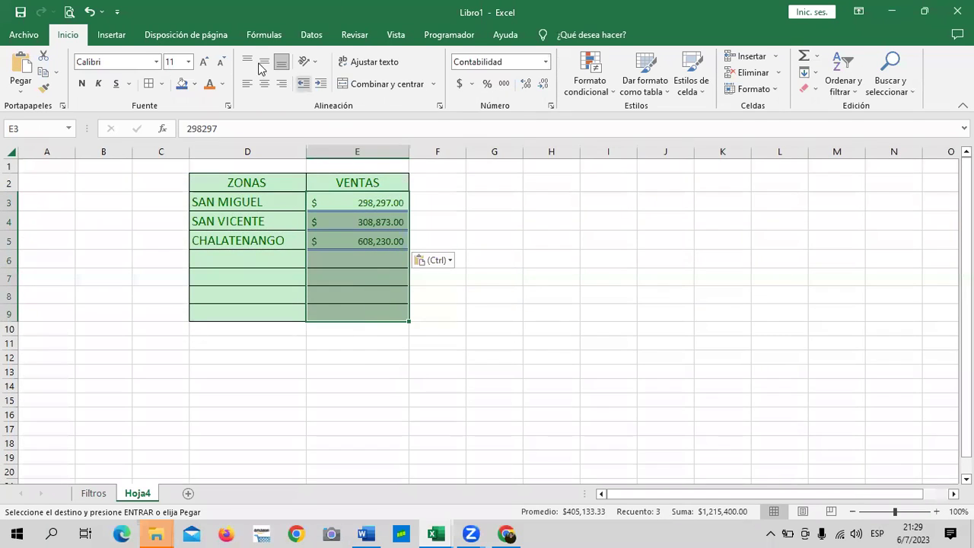
pyautogui.click(206, 61)
pyautogui.click(205, 62)
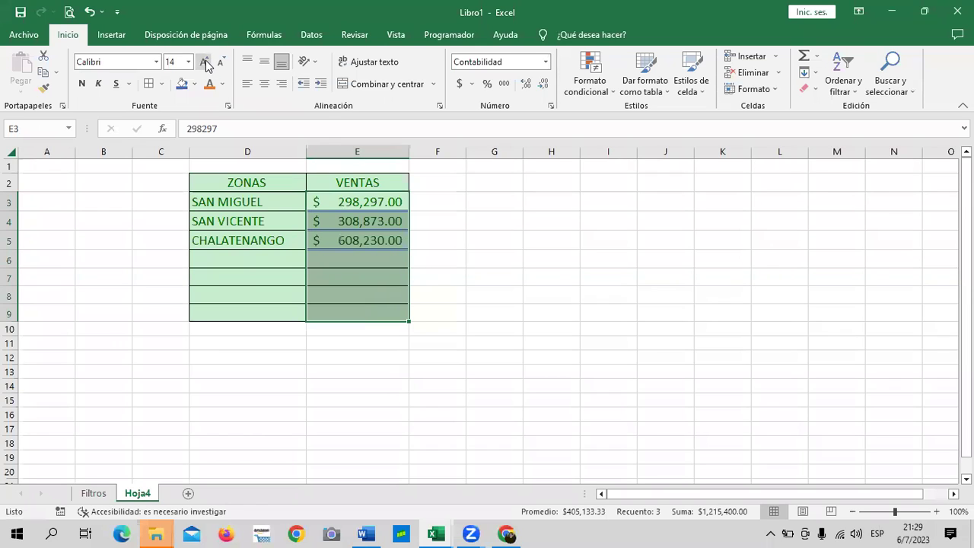
pyautogui.click(564, 297)
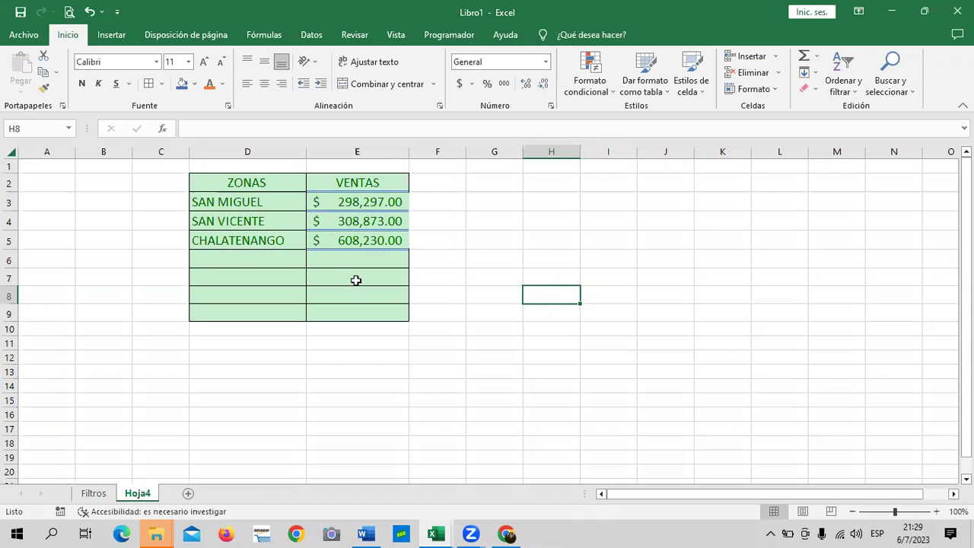
# Clear the Zona filter on the Filtros sheet so every zone shows again
pyautogui.click(94, 494)
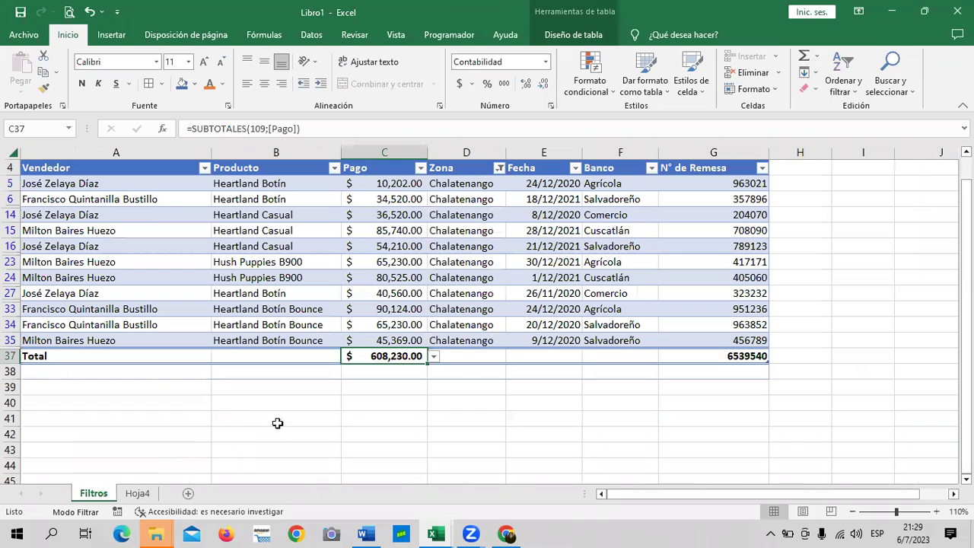
pyautogui.click(499, 168)
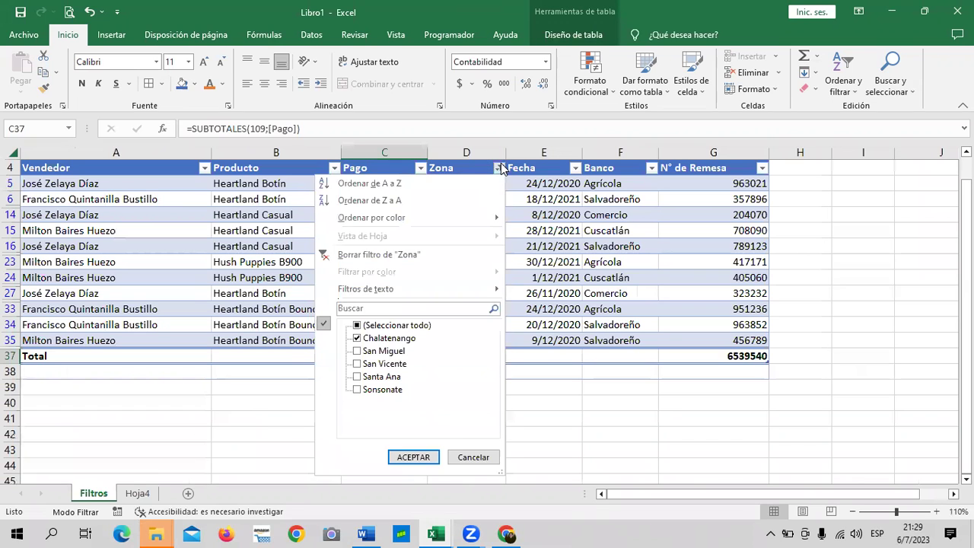
pyautogui.click(357, 326)
pyautogui.click(430, 461)
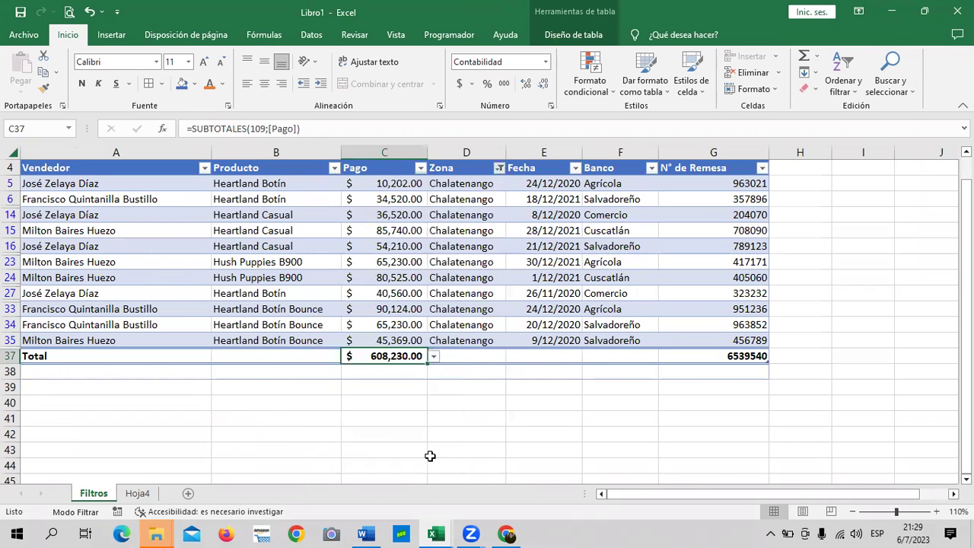
# Check the unfiltered Pago total of $1,653,761.00, then return to Hoja4
pyautogui.scroll(-3, 445, 442)
pyautogui.scroll(-1, 446, 439)
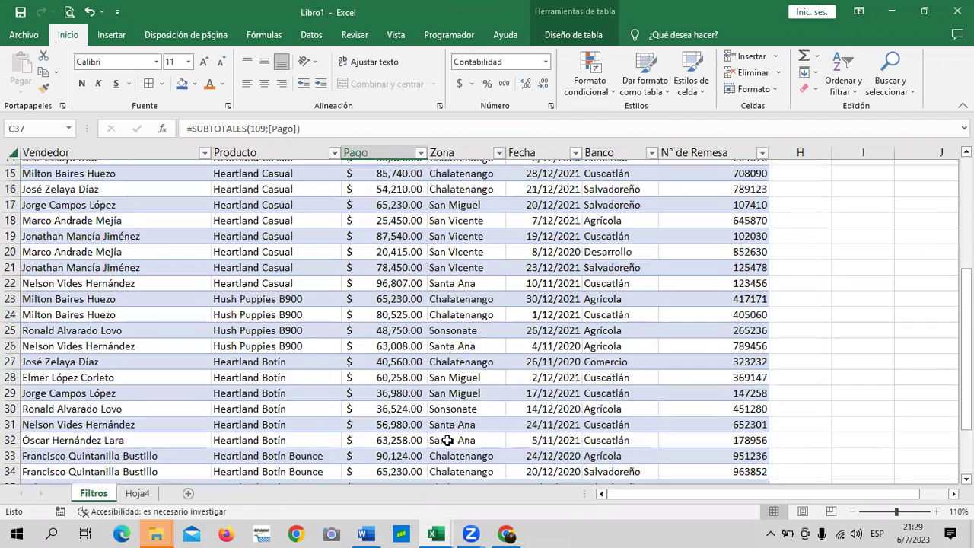
pyautogui.scroll(-2, 447, 439)
pyautogui.scroll(-2, 446, 440)
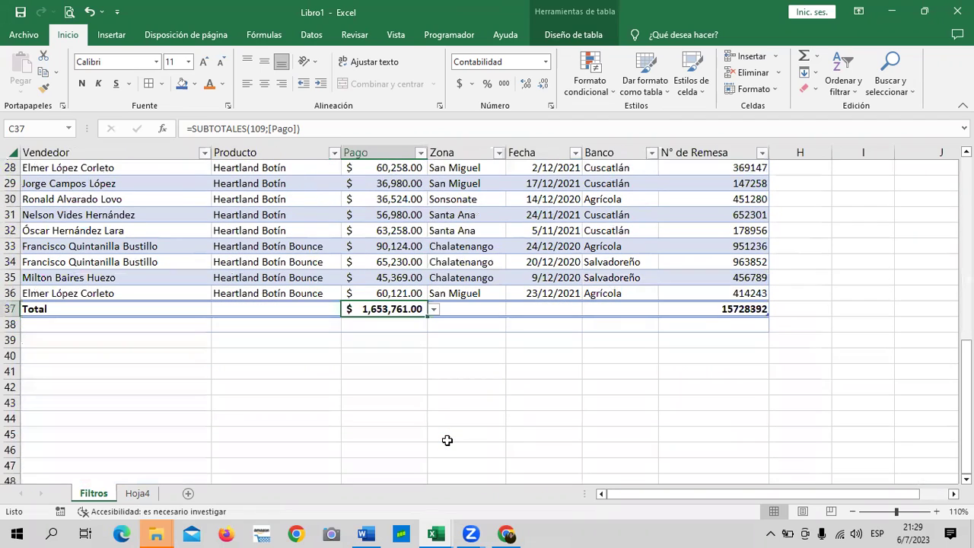
pyautogui.click(489, 402)
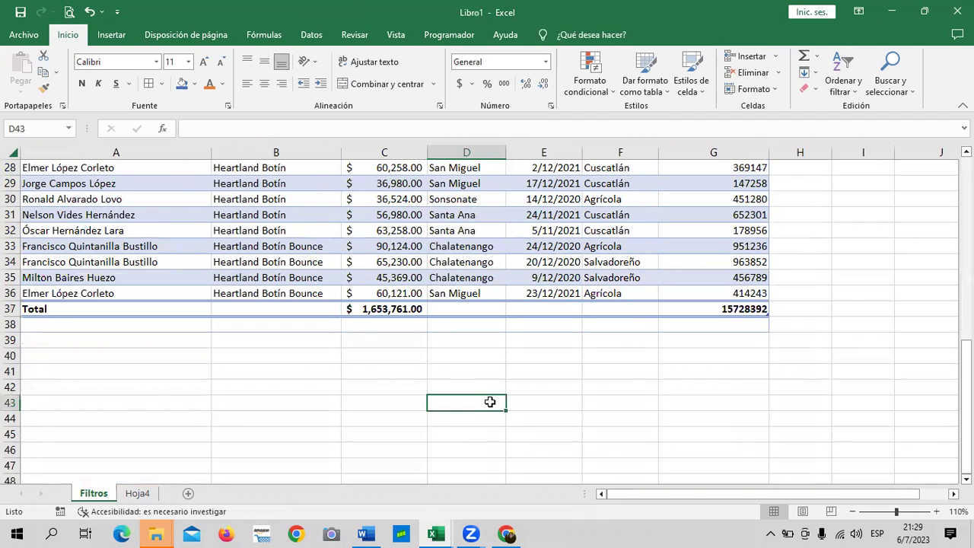
pyautogui.click(384, 339)
pyautogui.click(386, 308)
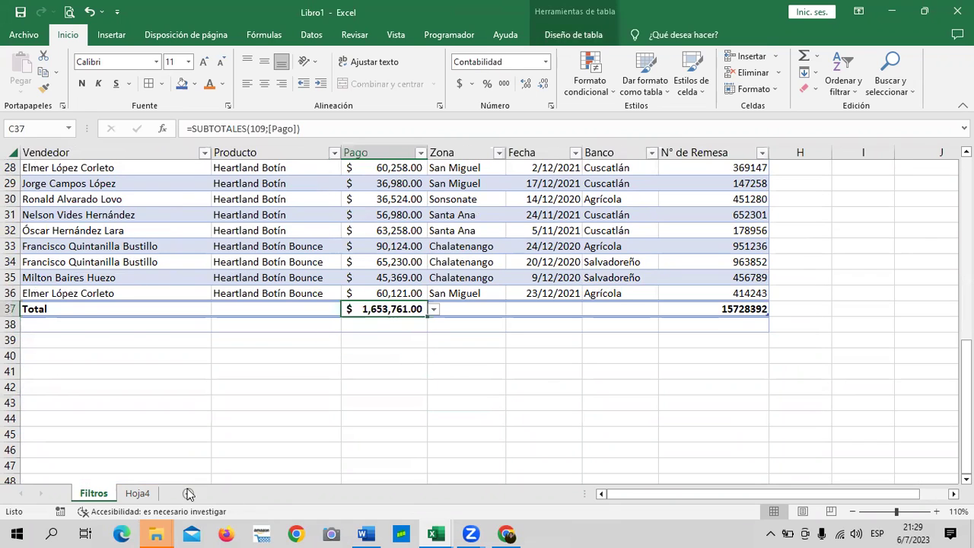
pyautogui.click(137, 494)
pyautogui.click(349, 203)
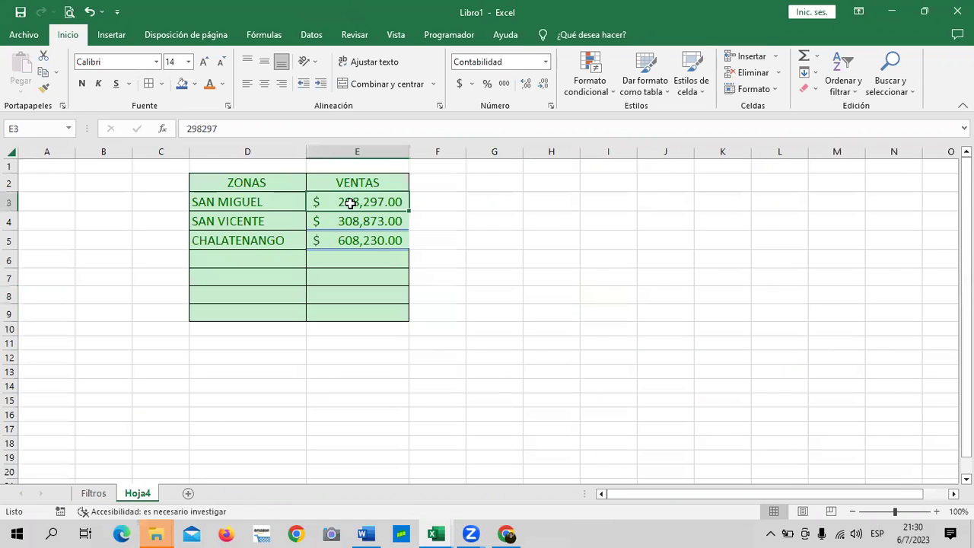
pyautogui.click(348, 218)
pyautogui.click(347, 241)
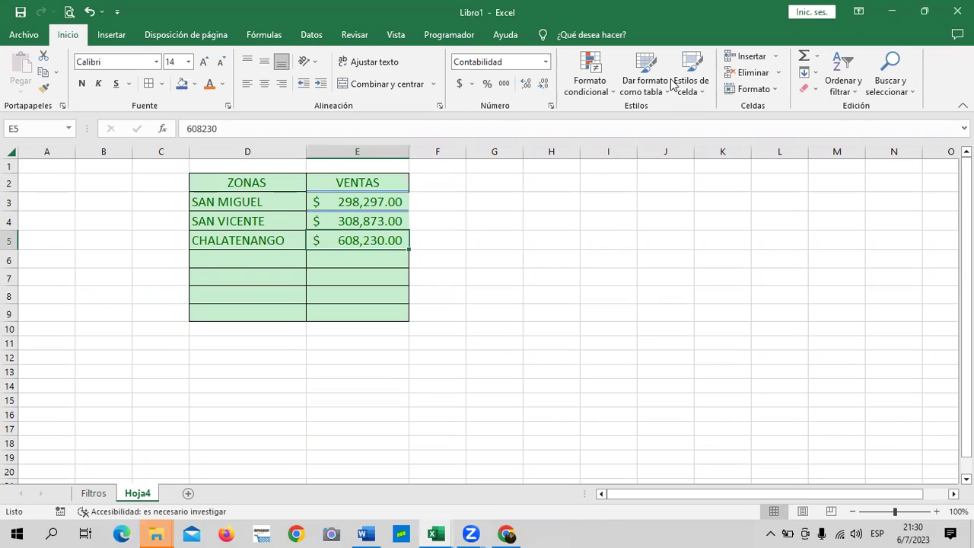
# Filter the Filtros table's Zona column to Santa Ana only
pyautogui.click(591, 296)
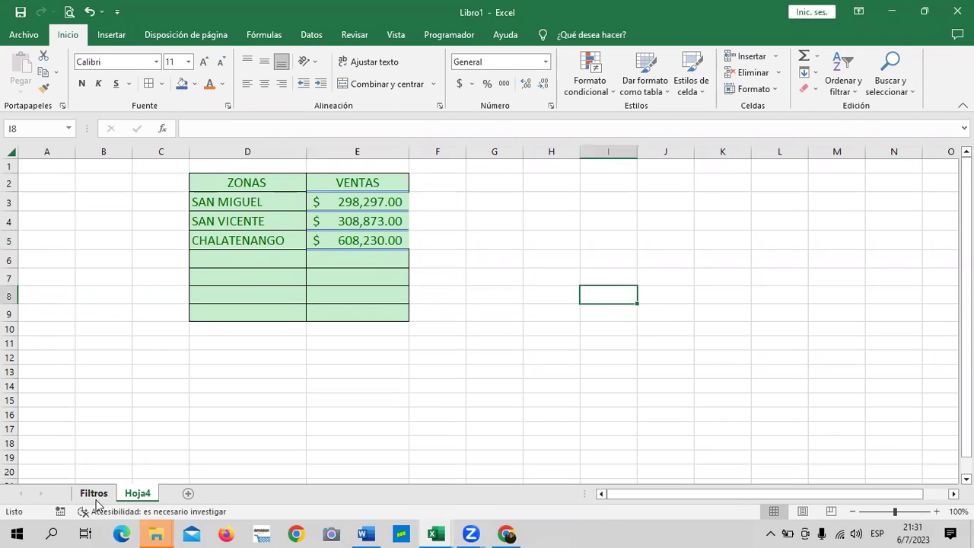
pyautogui.click(94, 493)
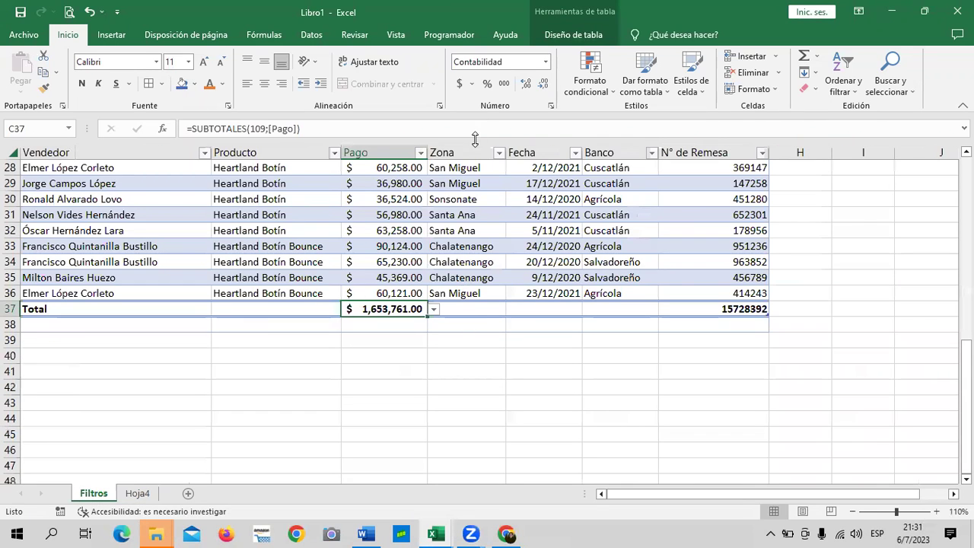
pyautogui.scroll(4, 527, 311)
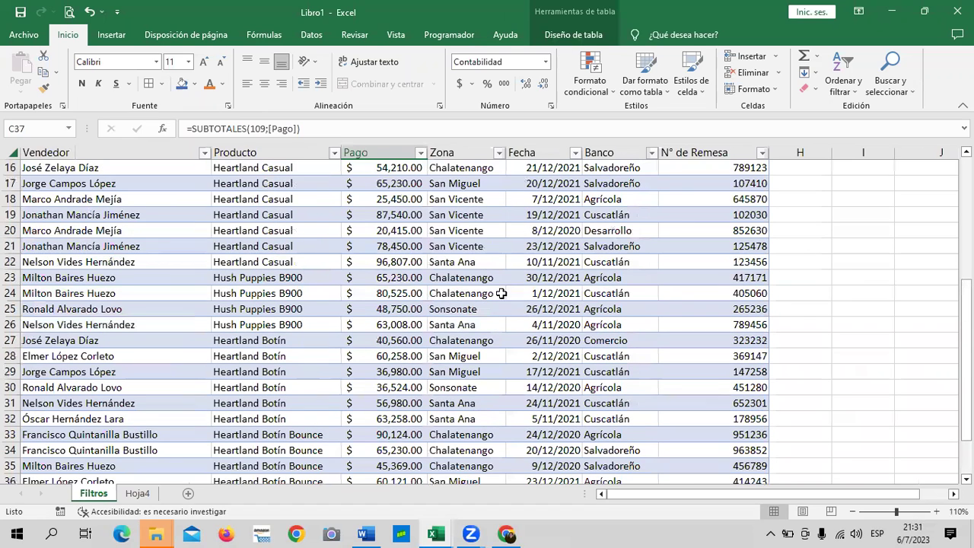
pyautogui.click(499, 153)
pyautogui.click(404, 310)
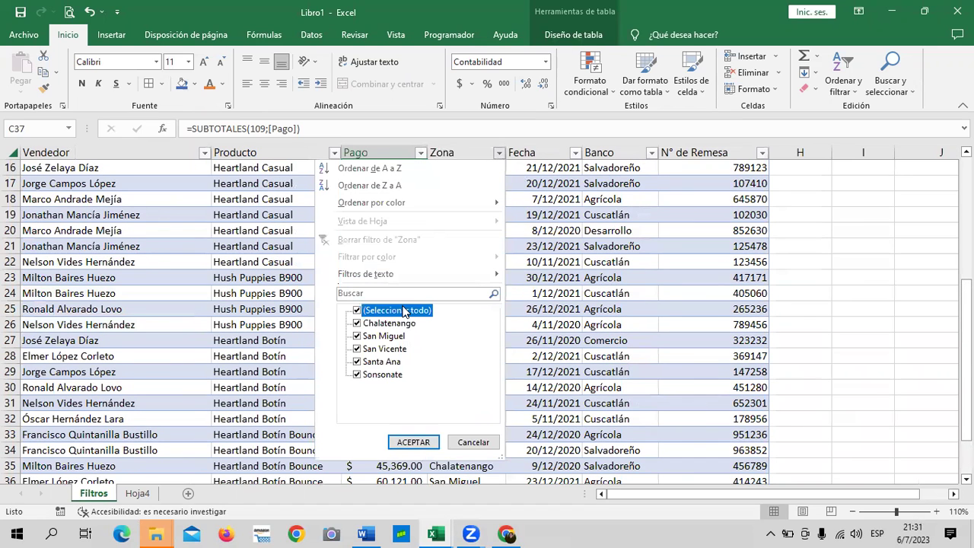
pyautogui.click(384, 362)
pyautogui.click(413, 442)
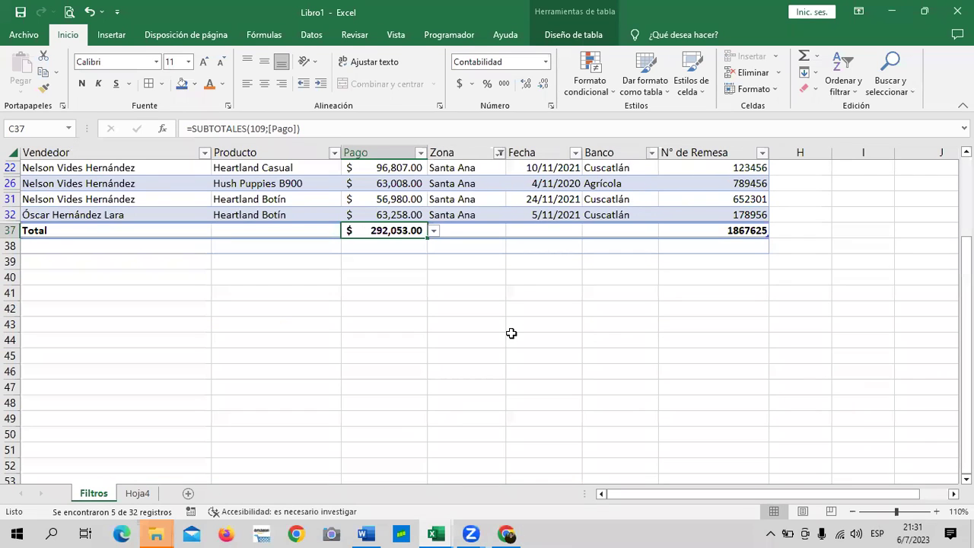
# Copy the Santa Ana Pago total and paste it as a value into Hoja4's E6
pyautogui.rightClick(365, 234)
pyautogui.click(401, 186)
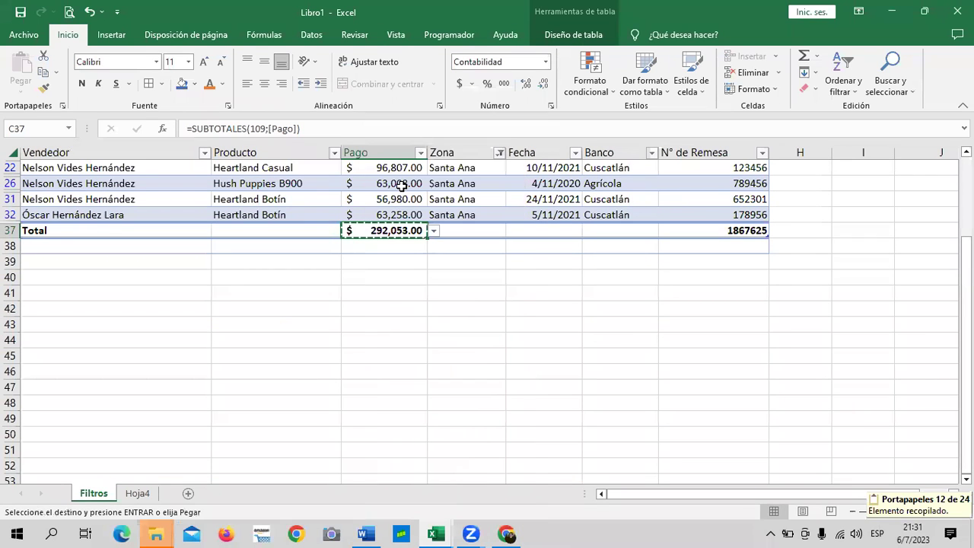
pyautogui.click(137, 492)
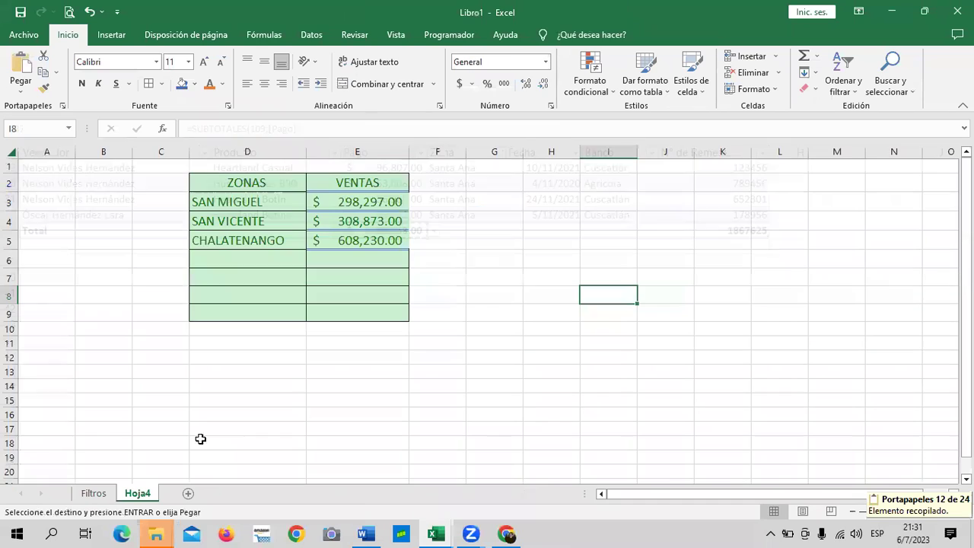
pyautogui.click(383, 256)
pyautogui.rightClick(383, 256)
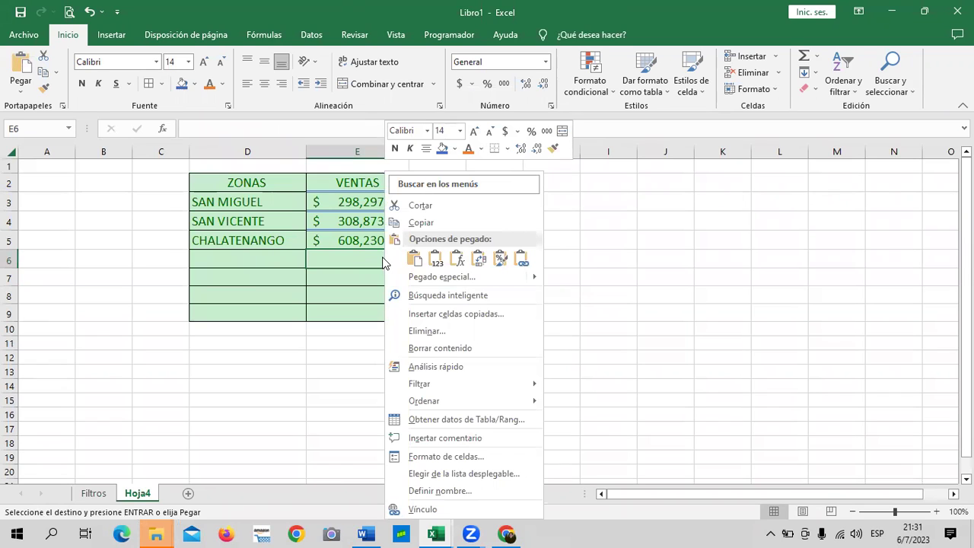
pyautogui.click(434, 259)
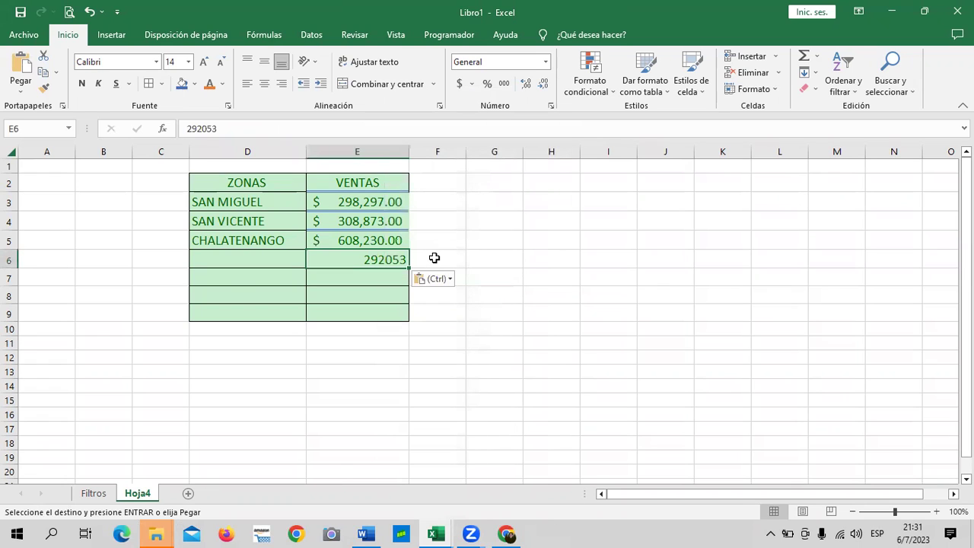
# Apply Contabilidad number format to E6:E9 and check the pasted $292,053.00
pyautogui.moveTo(357, 278); pyautogui.dragTo(357, 317)
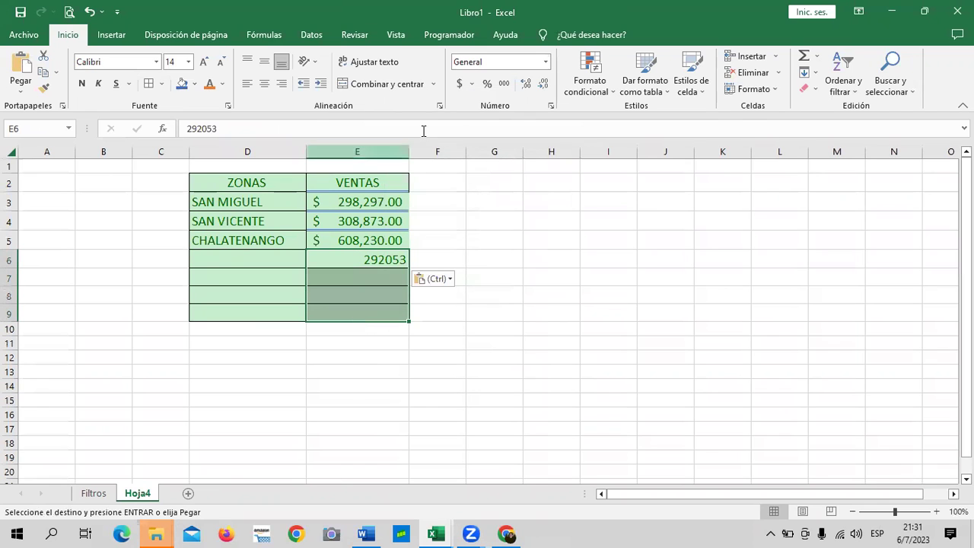
pyautogui.click(459, 85)
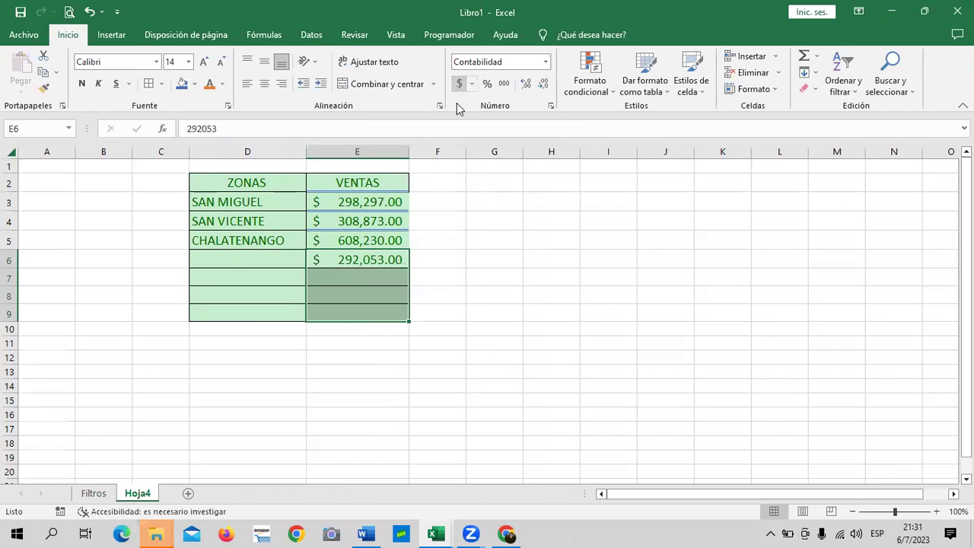
pyautogui.click(472, 336)
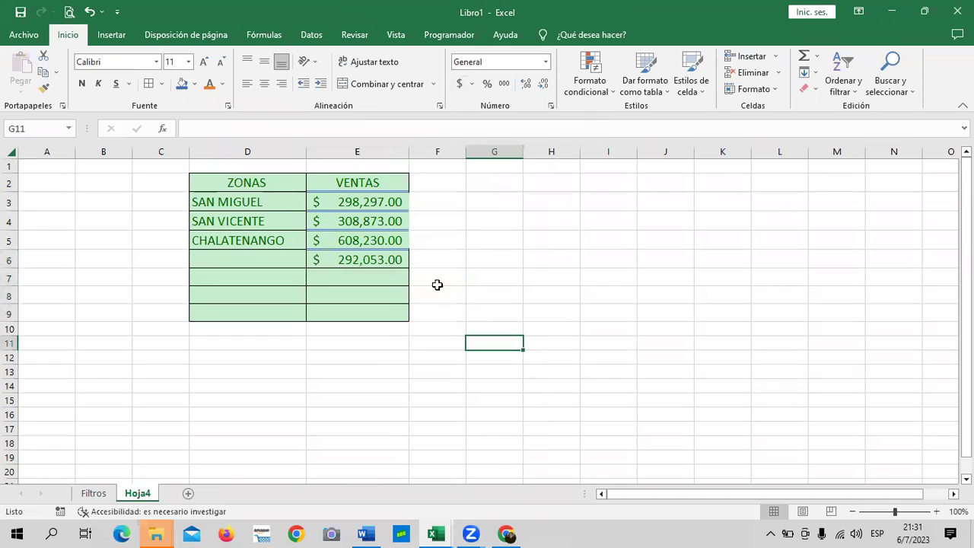
pyautogui.click(384, 259)
# Copy the Santa Ana total from C37 again and paste it as a value into Hoja4's E7
pyautogui.rightClick(373, 278)
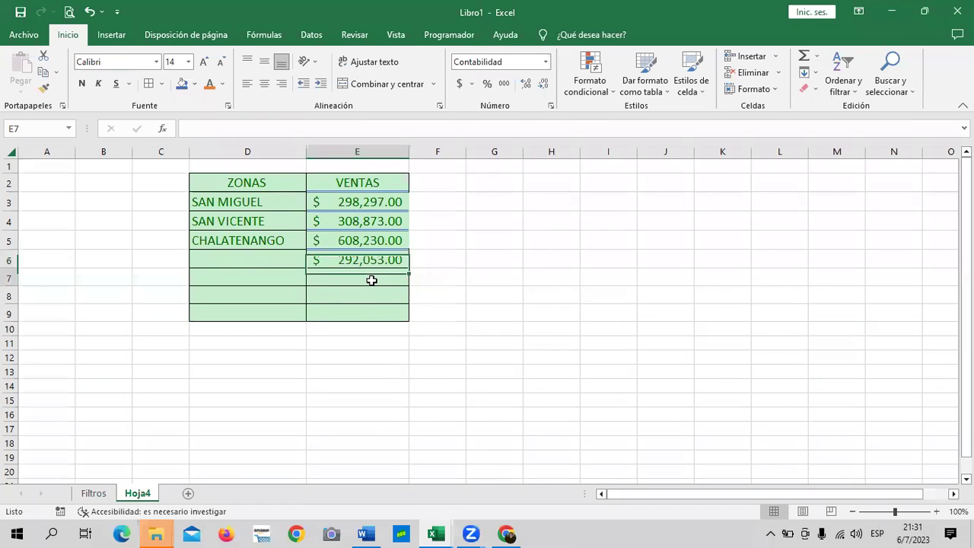
pyautogui.click(88, 499)
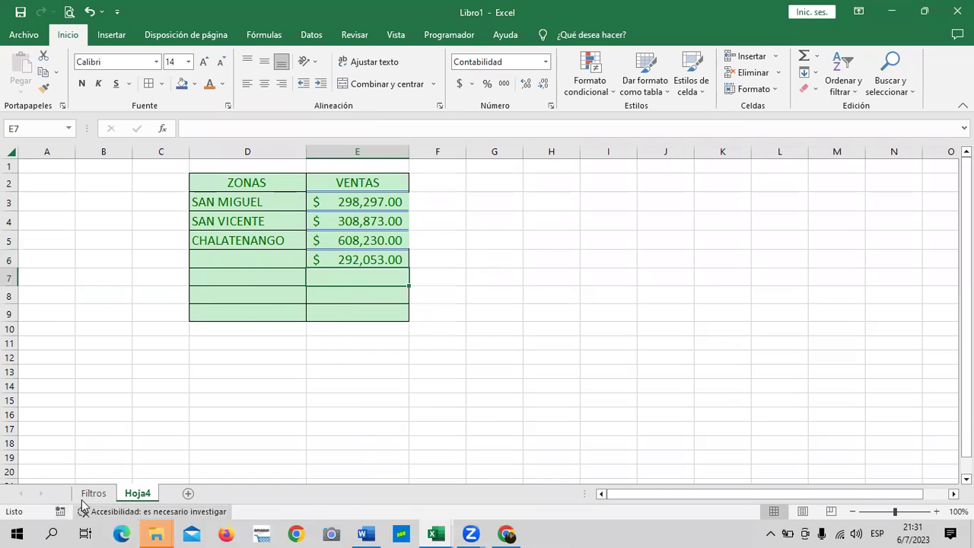
pyautogui.click(93, 493)
pyautogui.rightClick(410, 231)
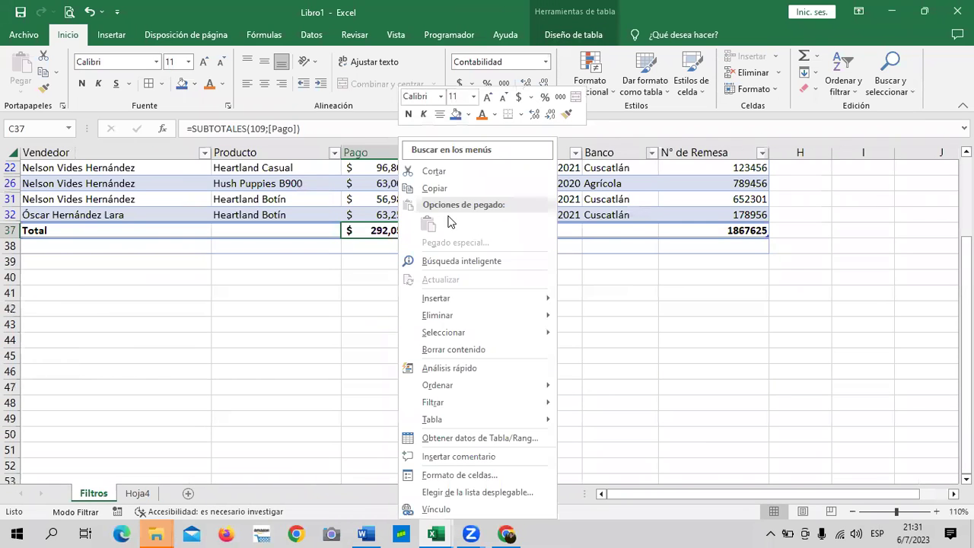
pyautogui.click(455, 193)
pyautogui.click(138, 493)
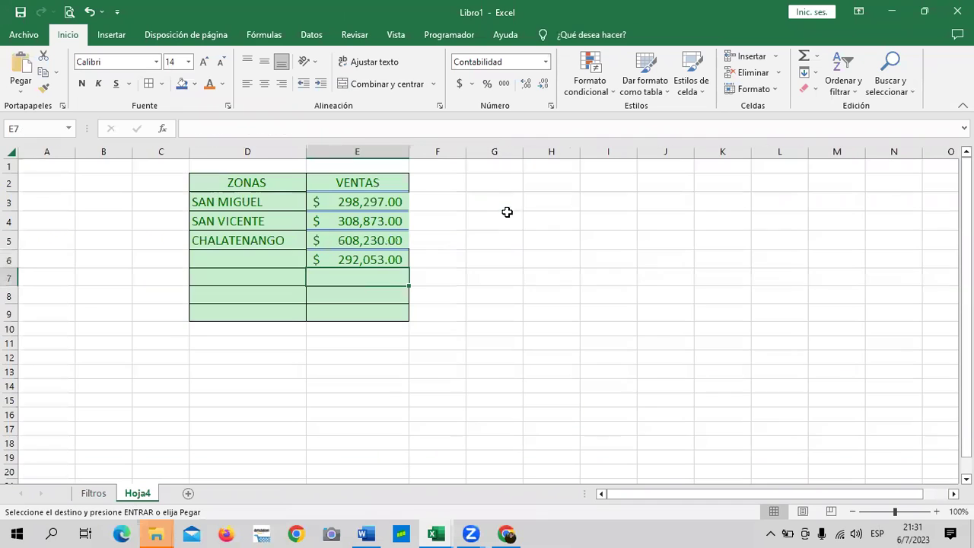
pyautogui.rightClick(371, 273)
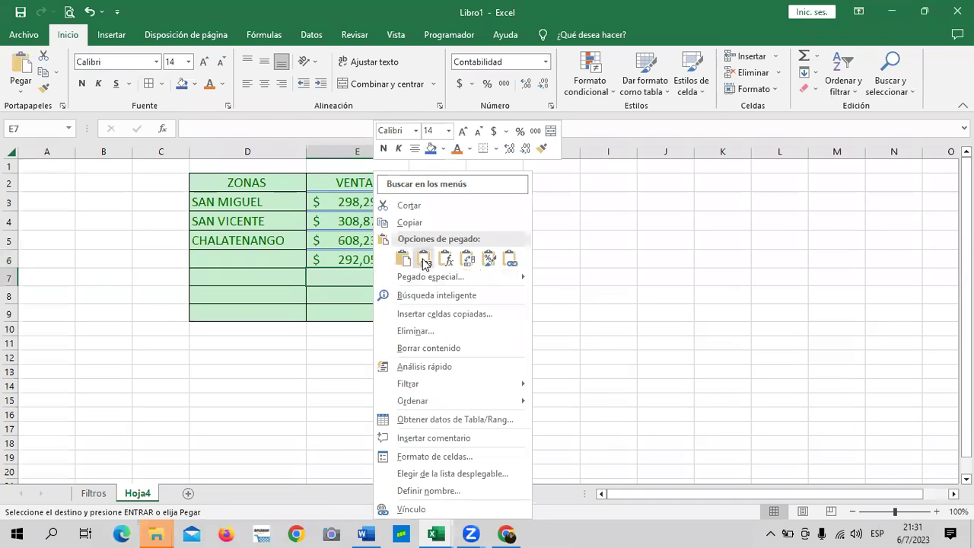
pyautogui.click(427, 262)
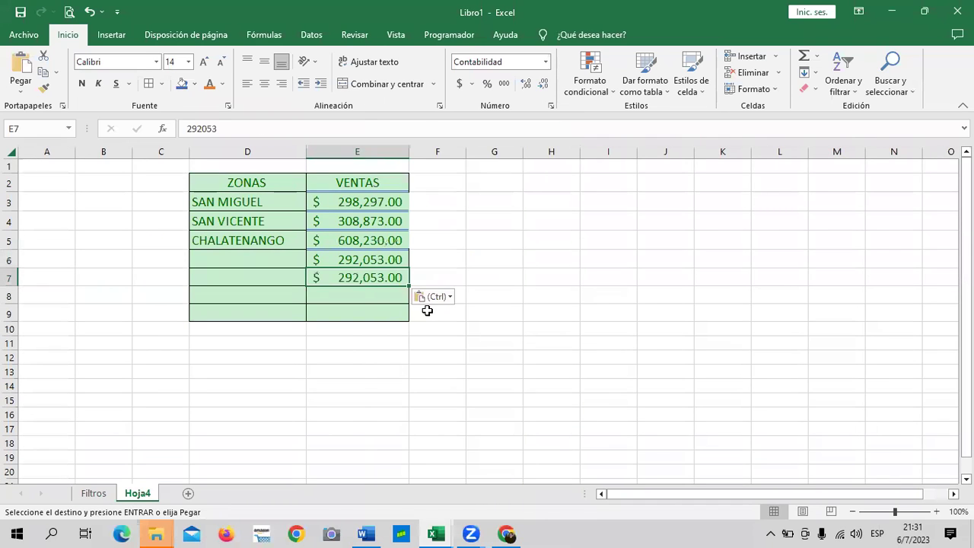
pyautogui.click(451, 296)
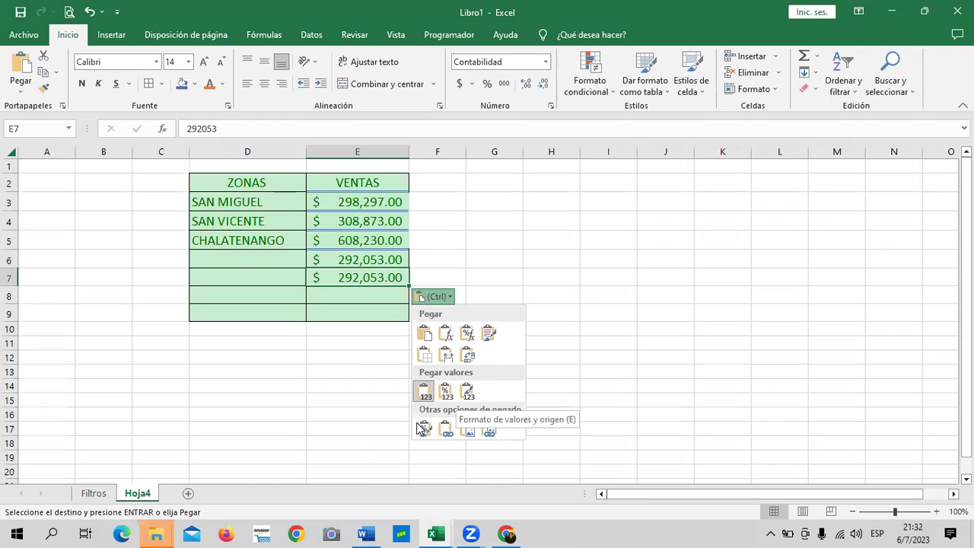
# Inspect the Paste Options list for the pasted totals in E6 and E7
pyautogui.click(449, 296)
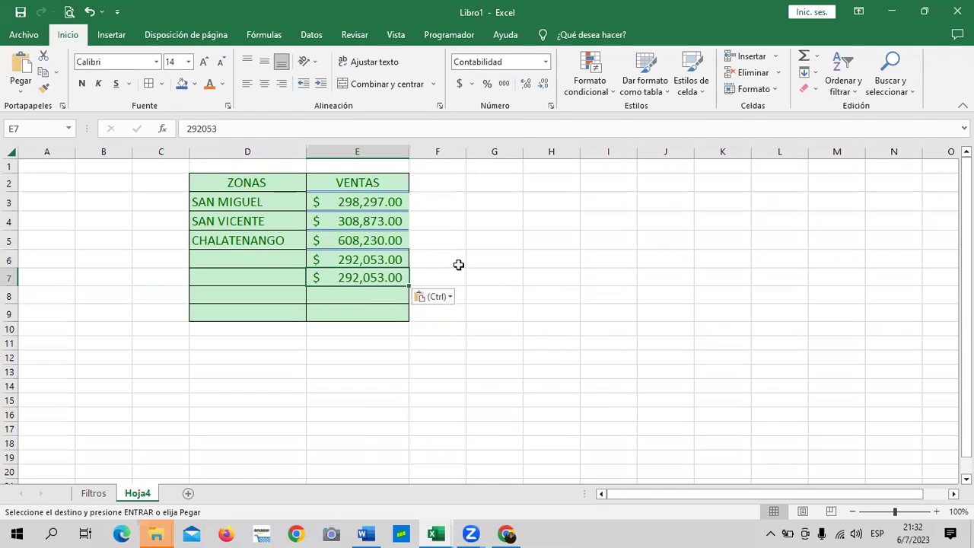
pyautogui.click(394, 260)
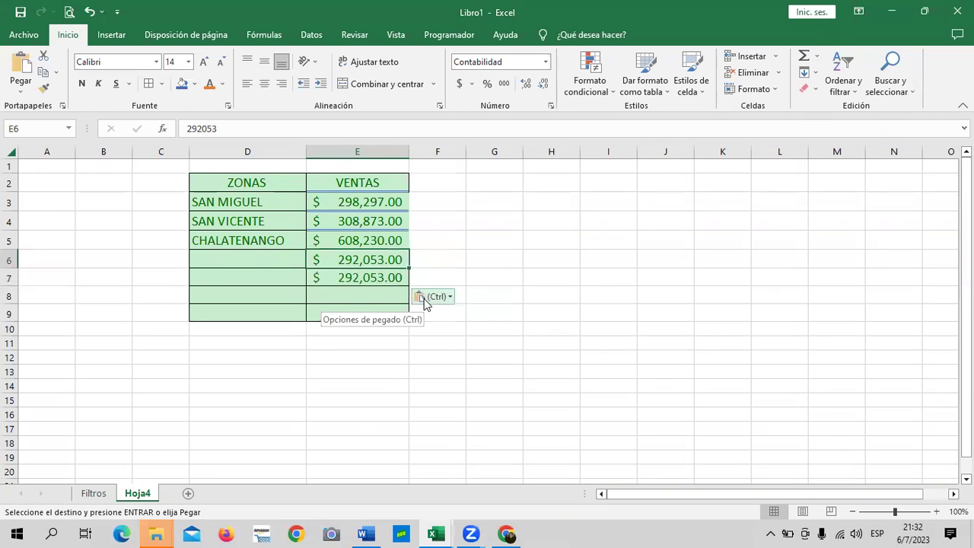
pyautogui.click(449, 297)
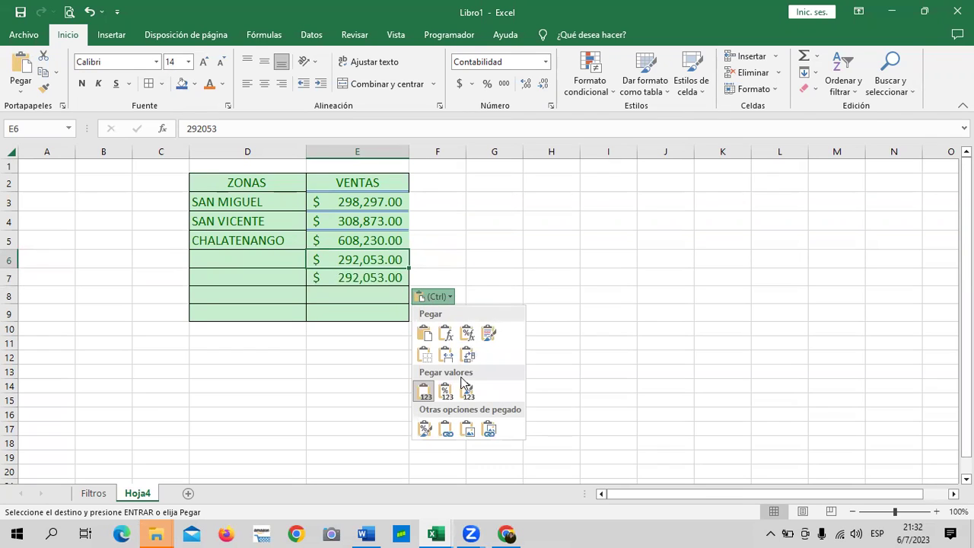
pyautogui.click(535, 290)
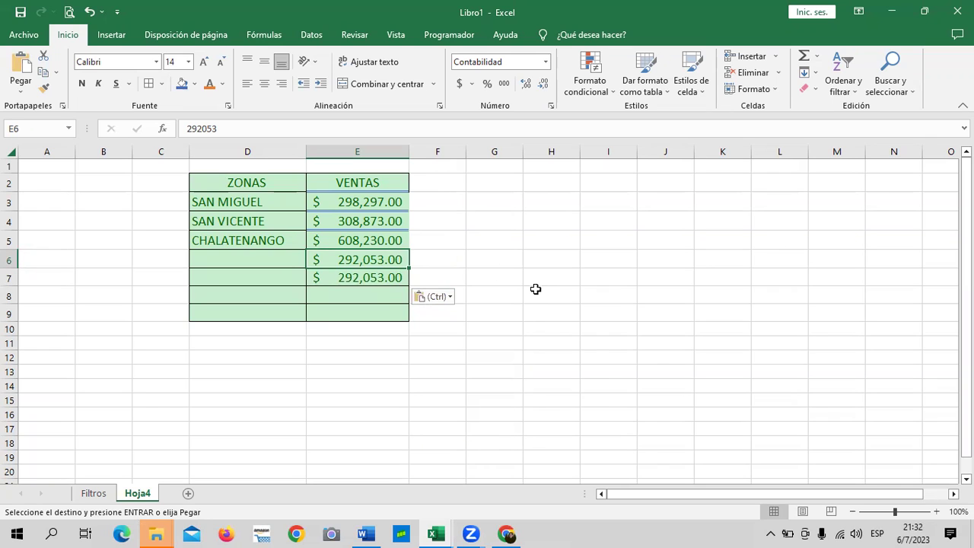
pyautogui.click(569, 301)
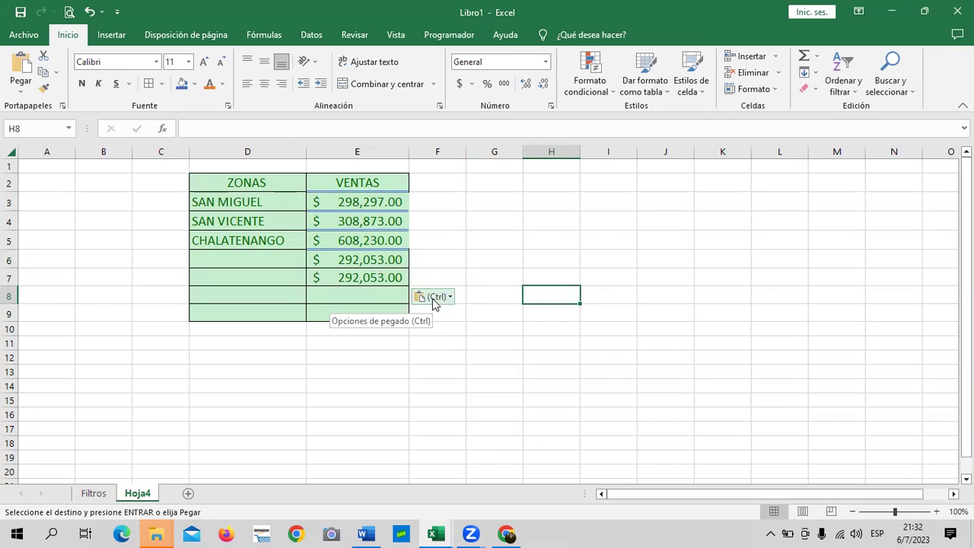
pyautogui.click(440, 298)
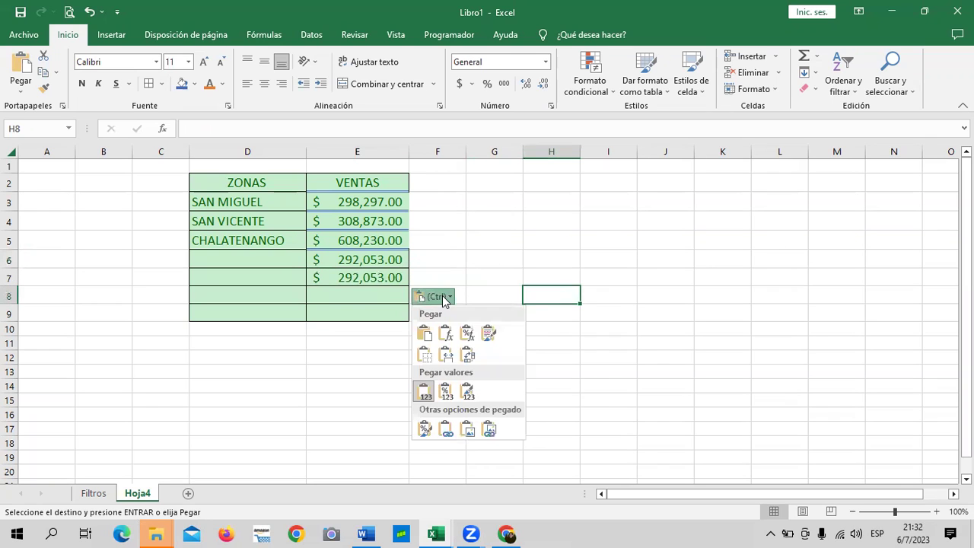
pyautogui.click(465, 236)
pyautogui.moveTo(391, 257); pyautogui.dragTo(399, 276)
pyautogui.click(390, 280)
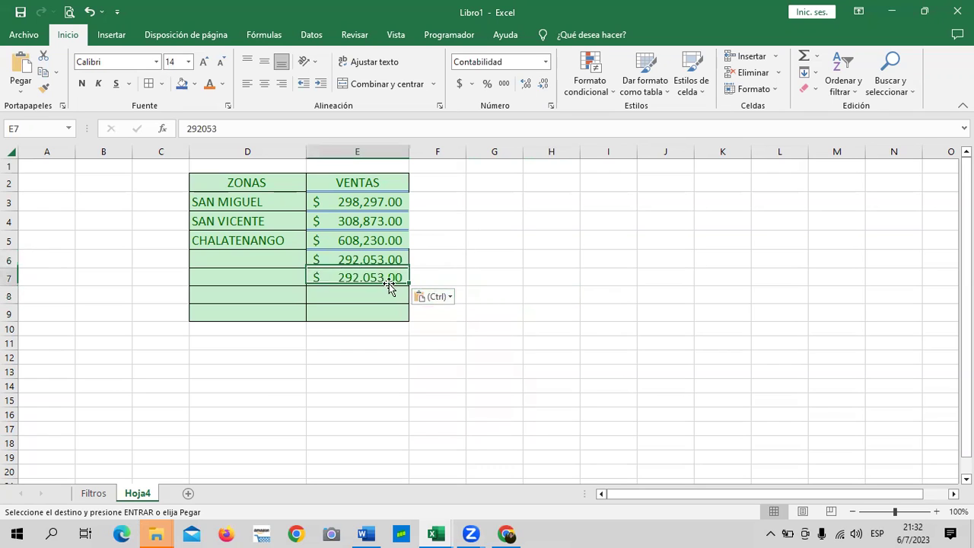
pyautogui.click(435, 297)
# Switch E7's Paste Options to Fórmulas so it matches the table formatting
pyautogui.click(488, 340)
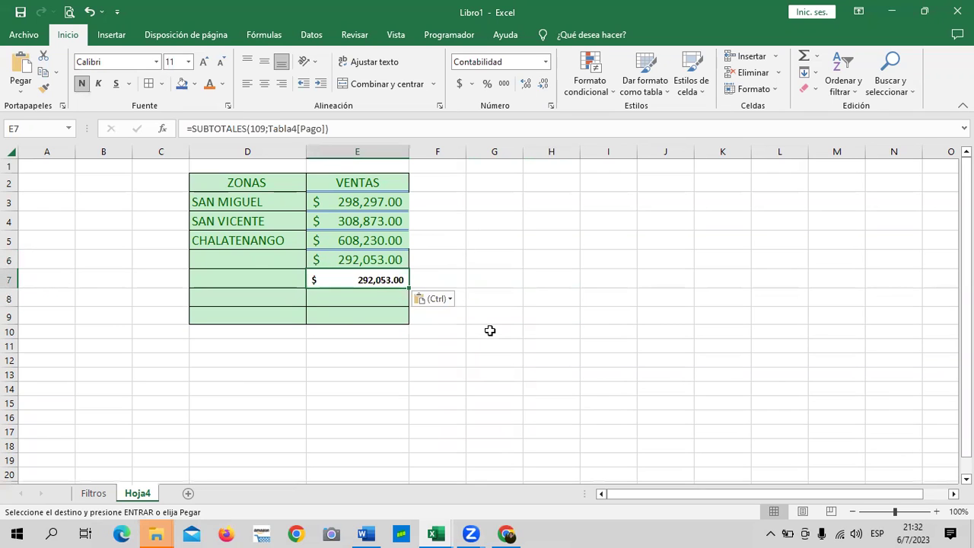
pyautogui.click(447, 301)
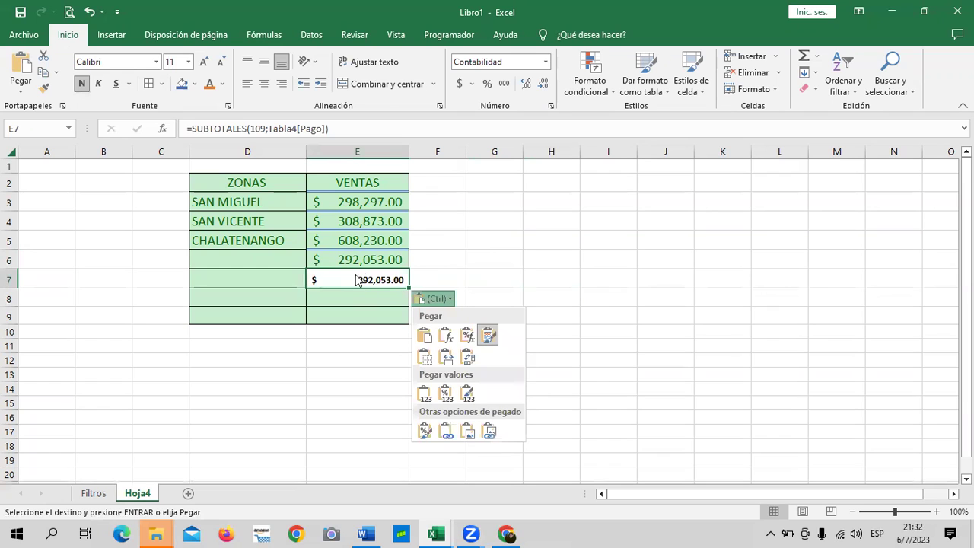
pyautogui.click(423, 333)
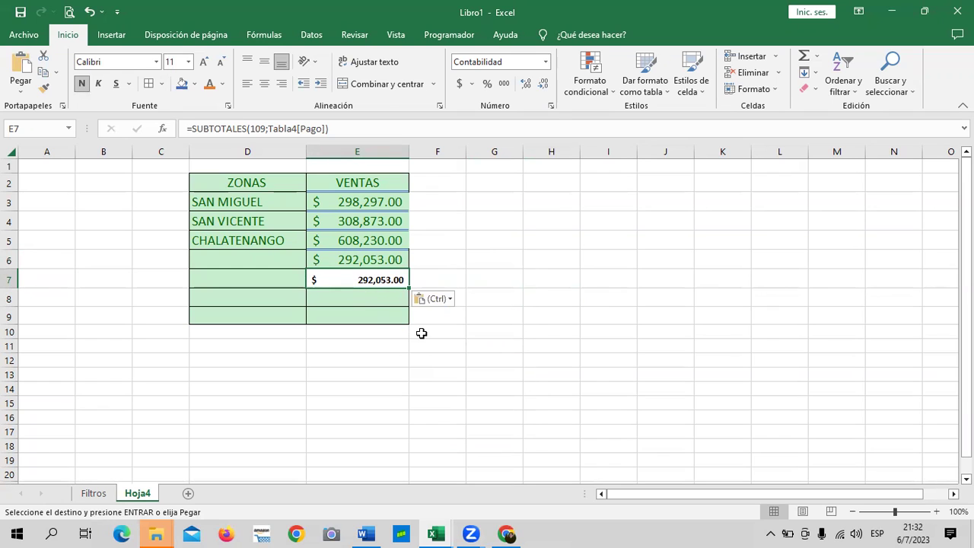
pyautogui.click(440, 302)
pyautogui.click(423, 335)
pyautogui.click(441, 301)
pyautogui.click(445, 341)
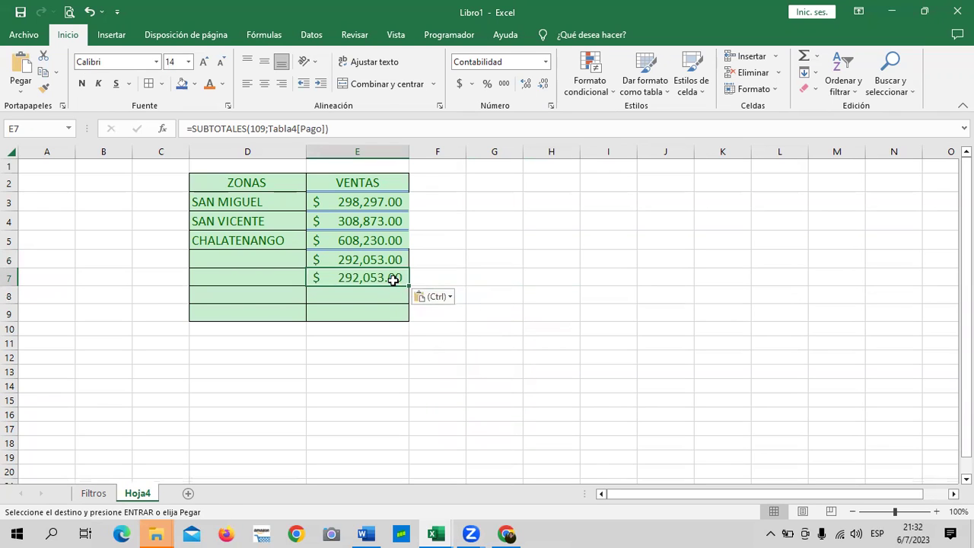
pyautogui.click(447, 297)
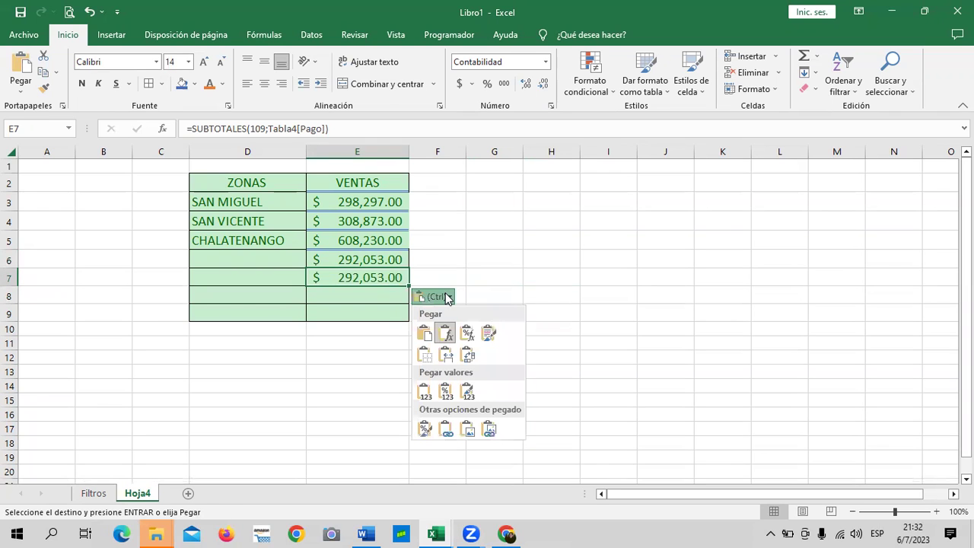
# Reselect E7 and confirm it keeps the formula-only paste showing $ 292,053.00
pyautogui.click(347, 302)
pyautogui.click(261, 300)
pyautogui.click(346, 274)
pyautogui.click(390, 228)
pyautogui.click(391, 283)
pyautogui.click(444, 299)
pyautogui.click(446, 333)
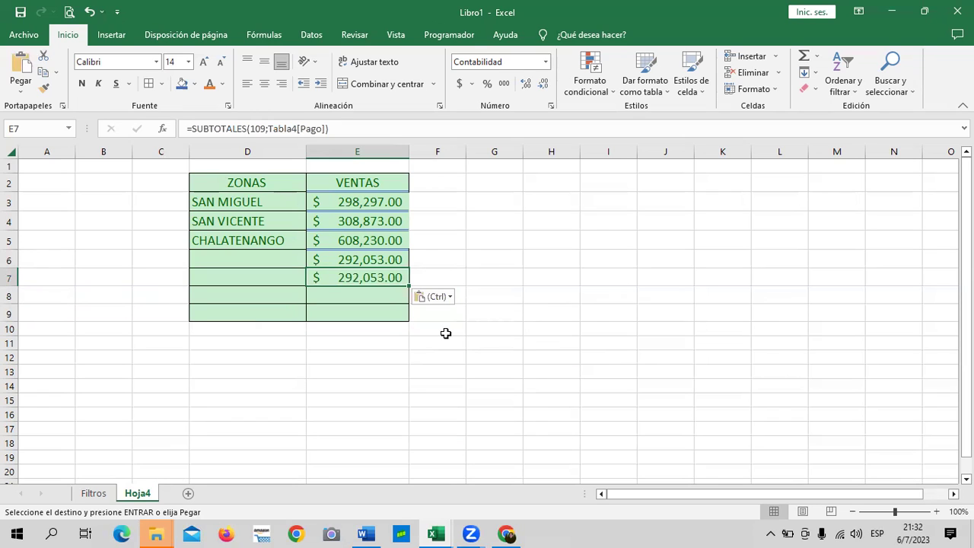
pyautogui.click(529, 313)
pyautogui.click(373, 271)
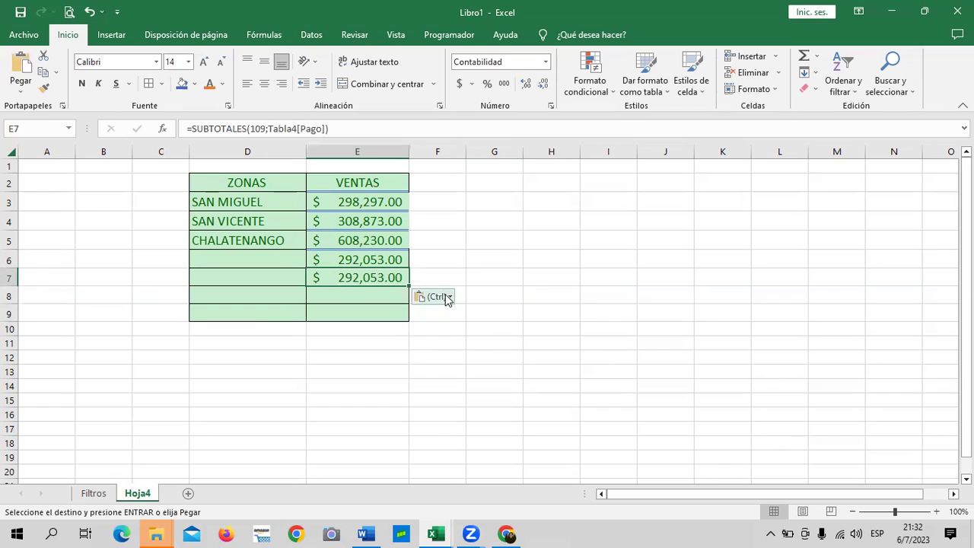
pyautogui.click(447, 298)
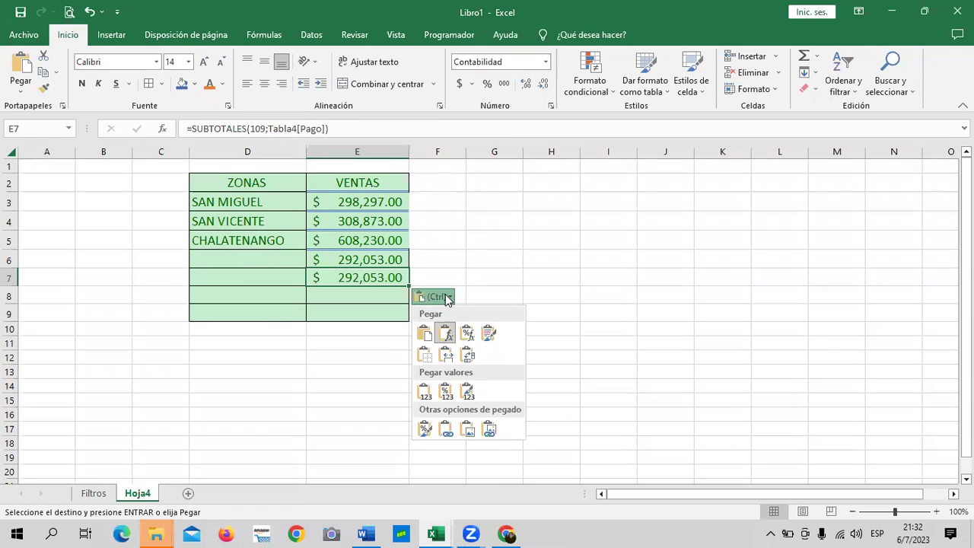
# Cancel the pending copy of the Filtros total and return to Hoja4
pyautogui.click(93, 494)
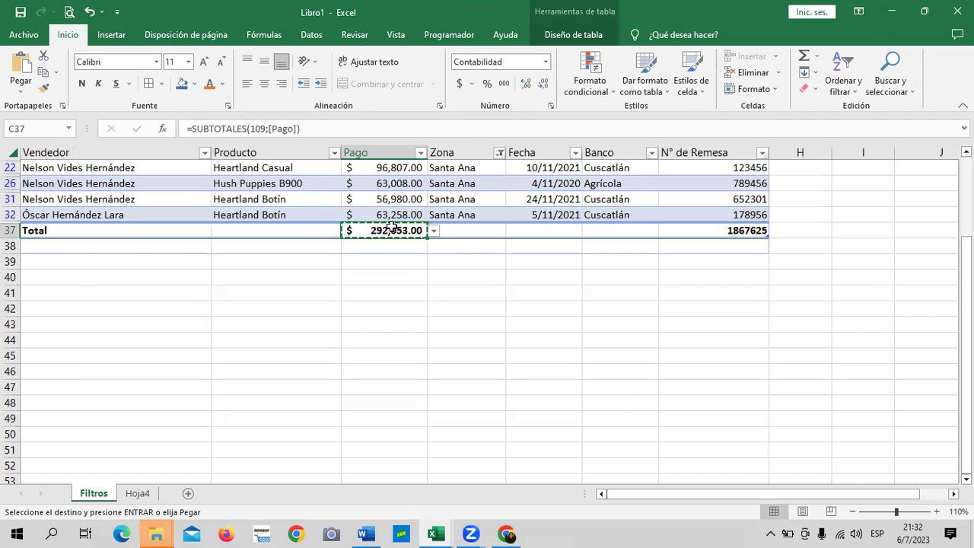
pyautogui.click(138, 492)
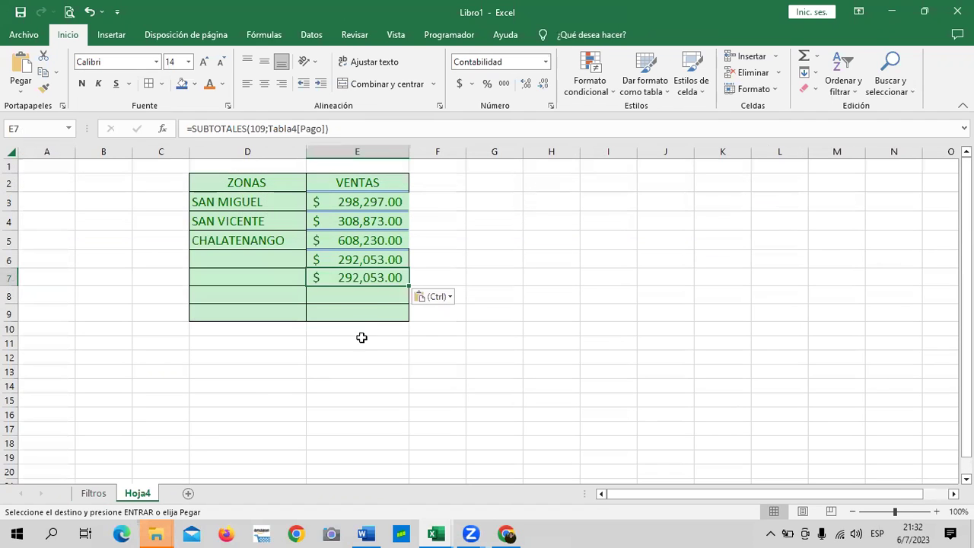
pyautogui.click(94, 494)
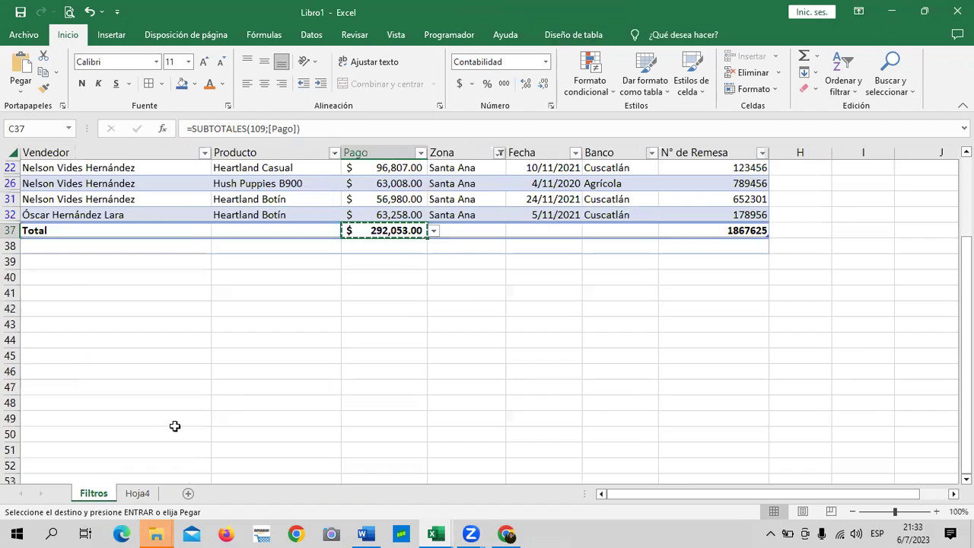
pyautogui.press('Escape')
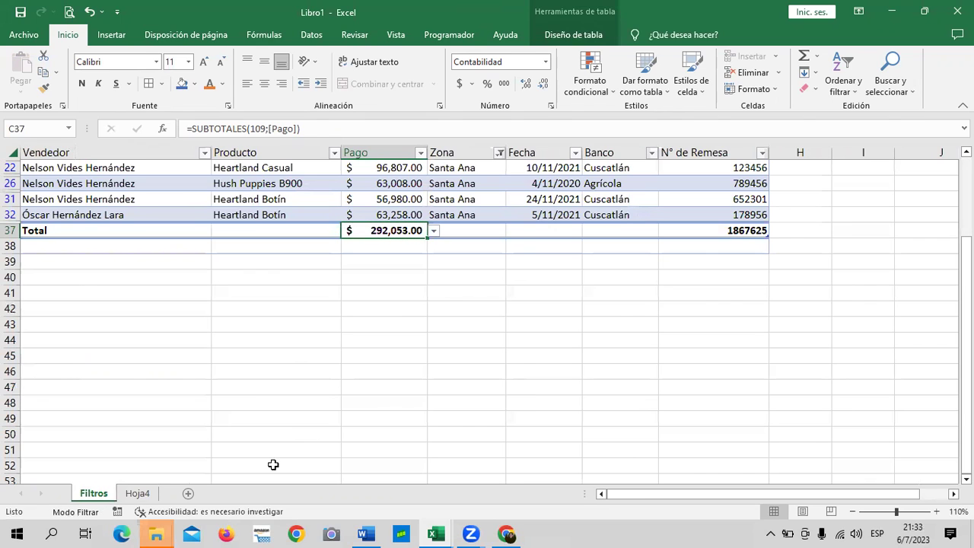
pyautogui.click(138, 493)
pyautogui.click(470, 371)
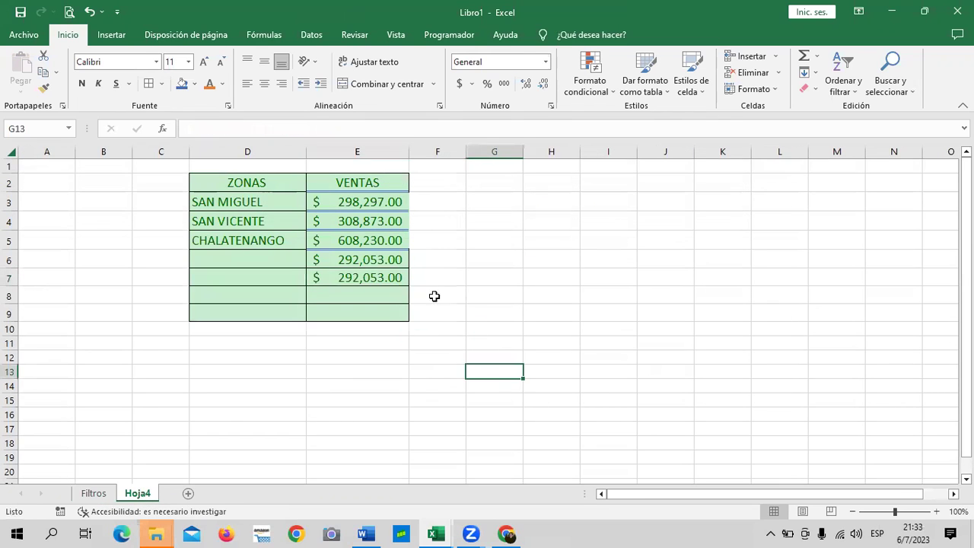
# Check E7's formula on Hoja4, then return to the Santa Ana-filtered Filtros sheet
pyautogui.click(383, 277)
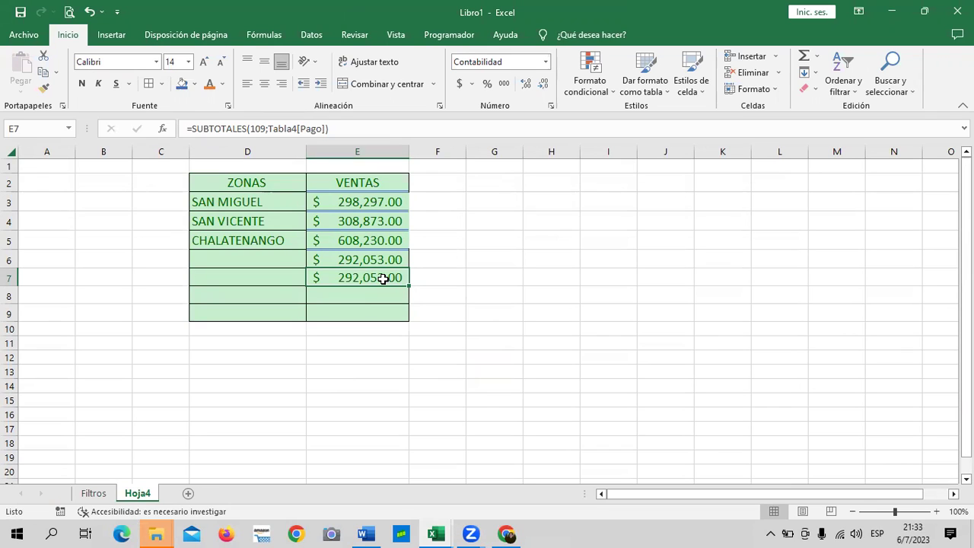
pyautogui.click(642, 275)
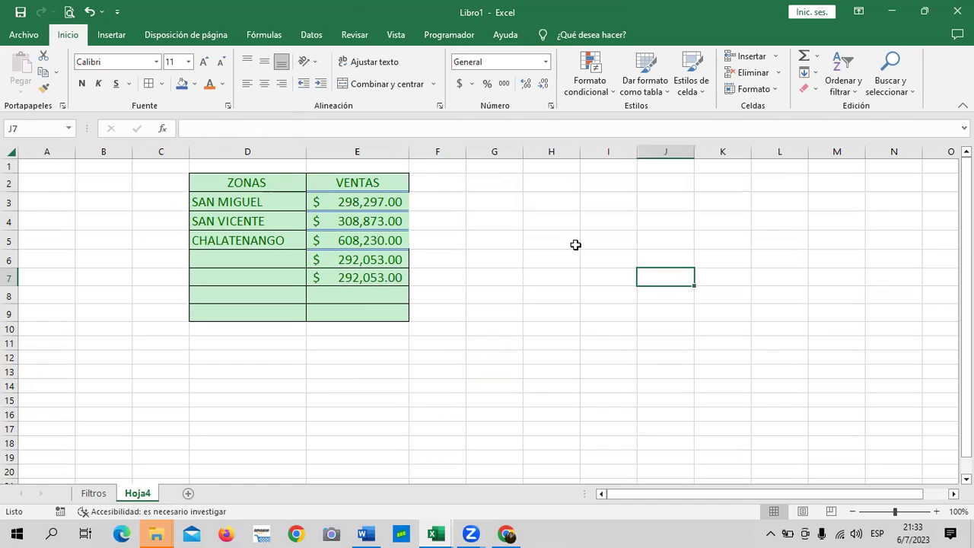
pyautogui.moveTo(576, 243); pyautogui.dragTo(565, 229)
pyautogui.click(721, 277)
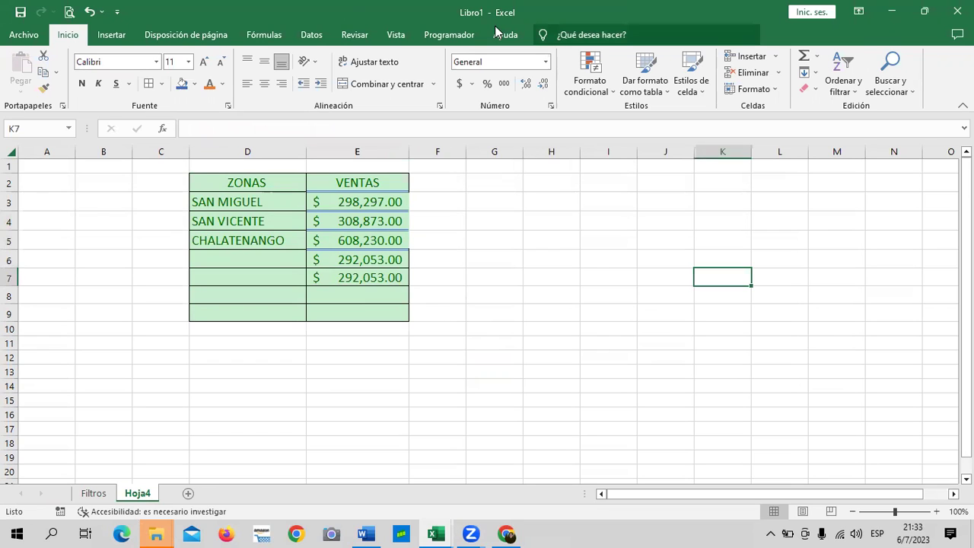
pyautogui.click(92, 494)
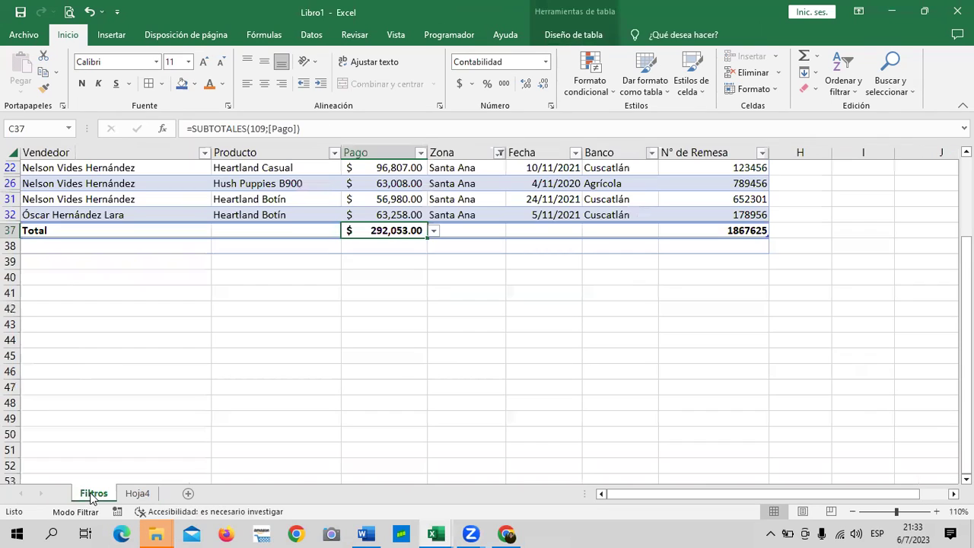
pyautogui.click(374, 408)
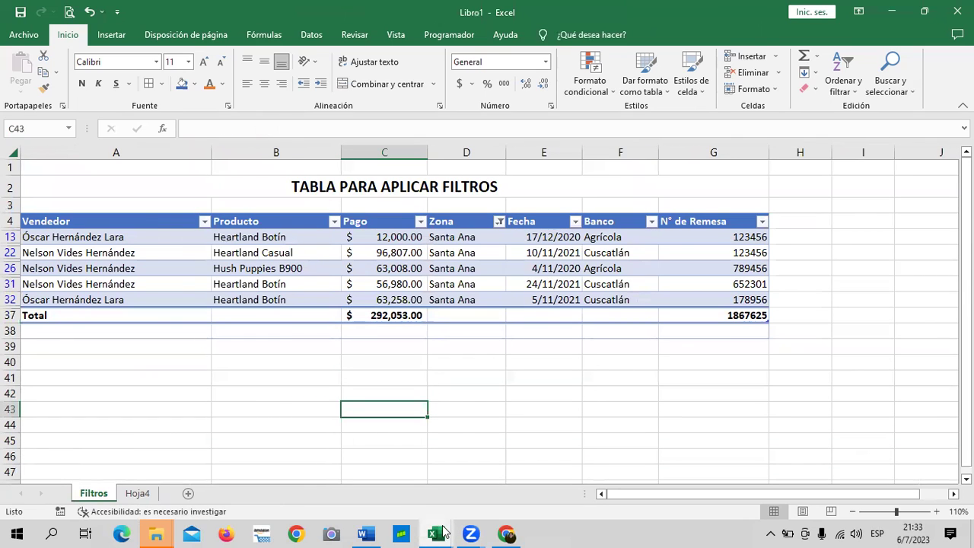
# Briefly view the 1.4 Portapapeles (2) workbook, then switch back to Libro1's filtered table
pyautogui.moveTo(443, 531)
pyautogui.click(400, 487)
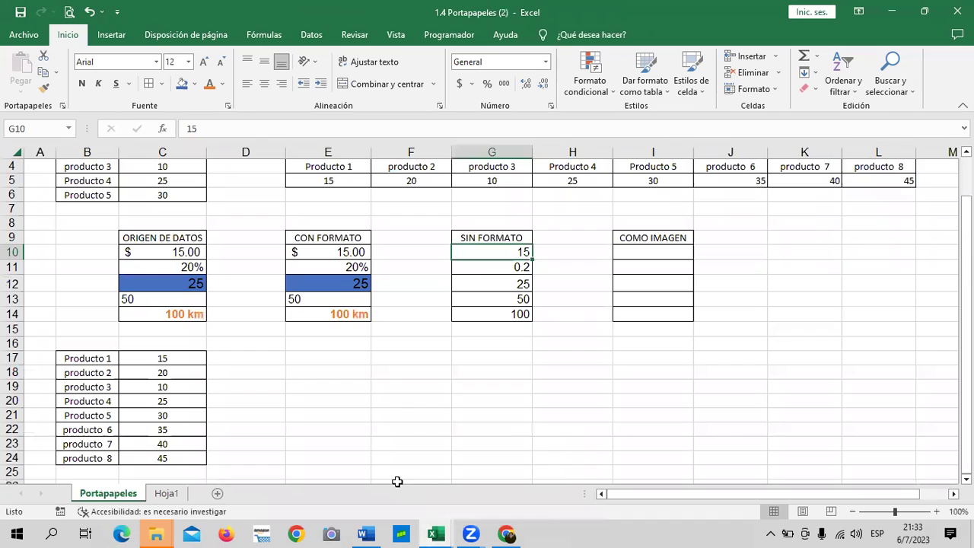
pyautogui.click(464, 432)
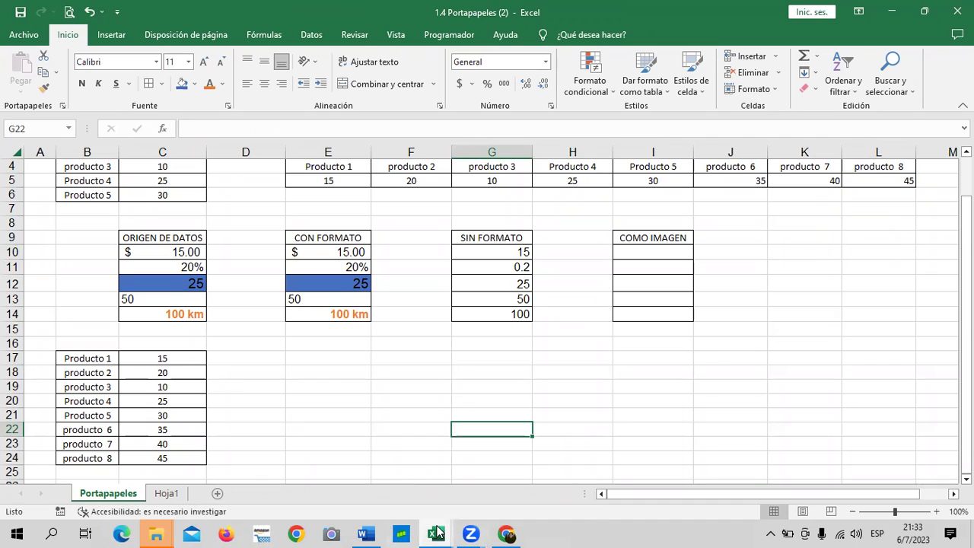
pyautogui.moveTo(438, 532)
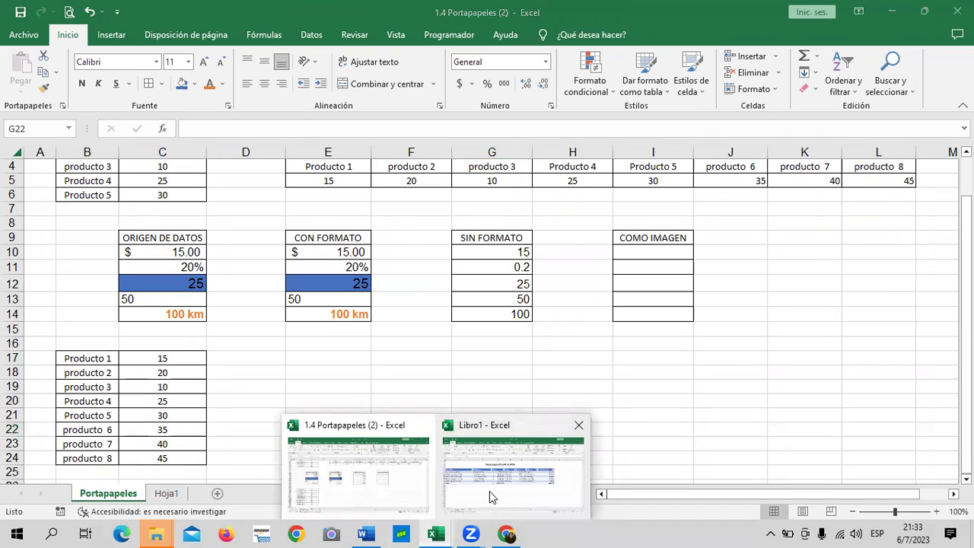
pyautogui.click(489, 491)
pyautogui.click(484, 378)
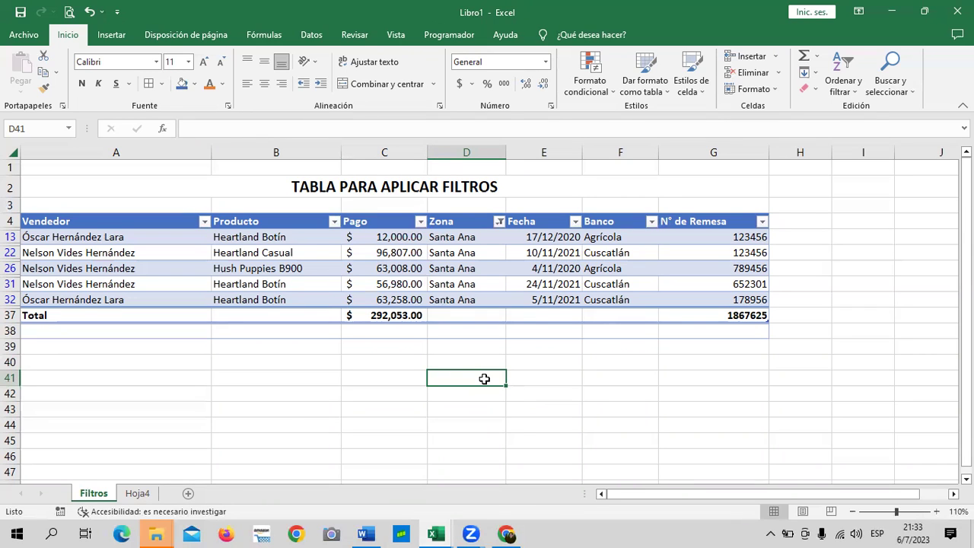
pyautogui.moveTo(226, 392); pyautogui.dragTo(239, 380)
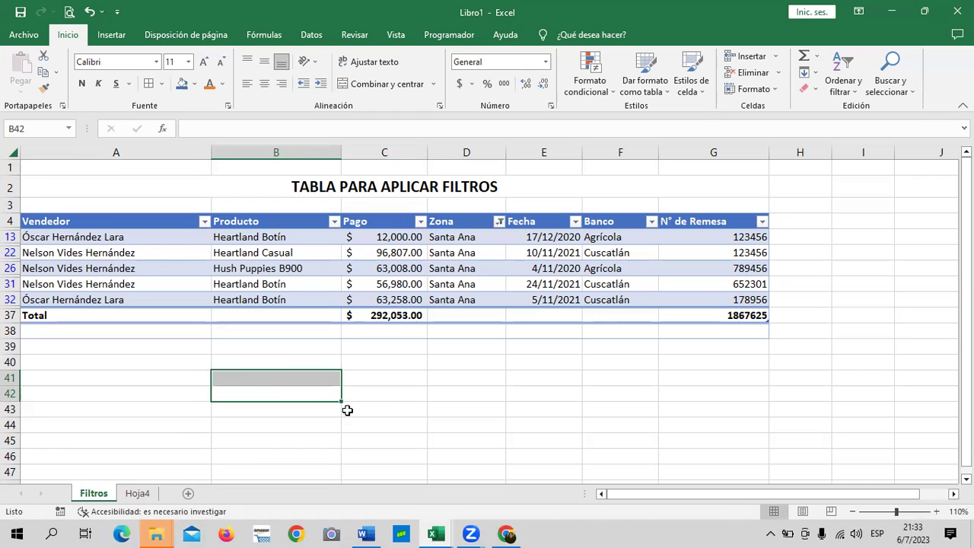
pyautogui.moveTo(341, 400); pyautogui.dragTo(541, 402)
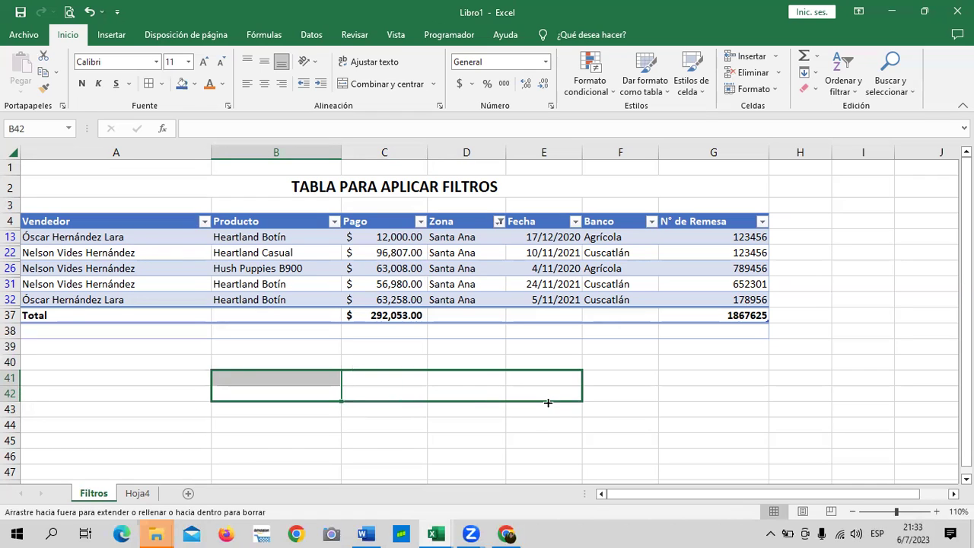
pyautogui.click(566, 432)
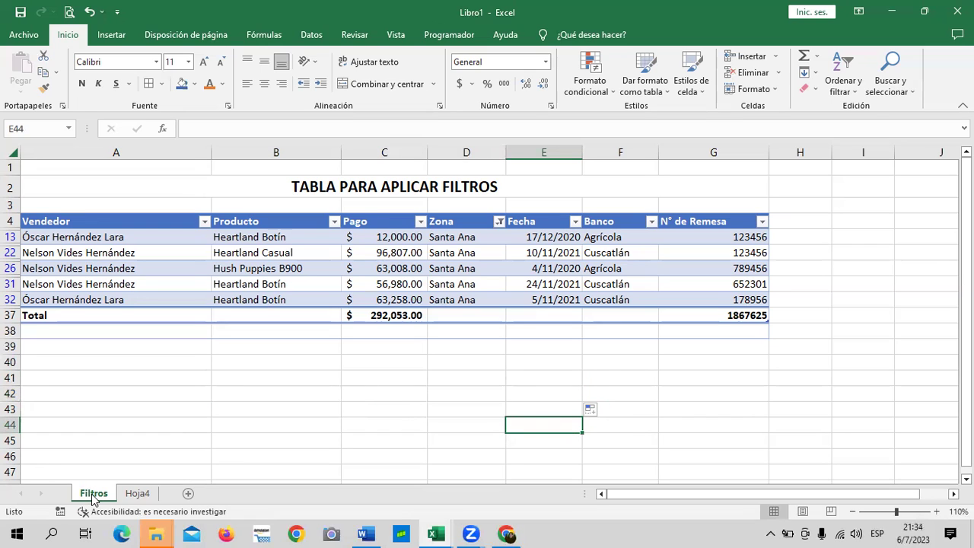
pyautogui.click(323, 396)
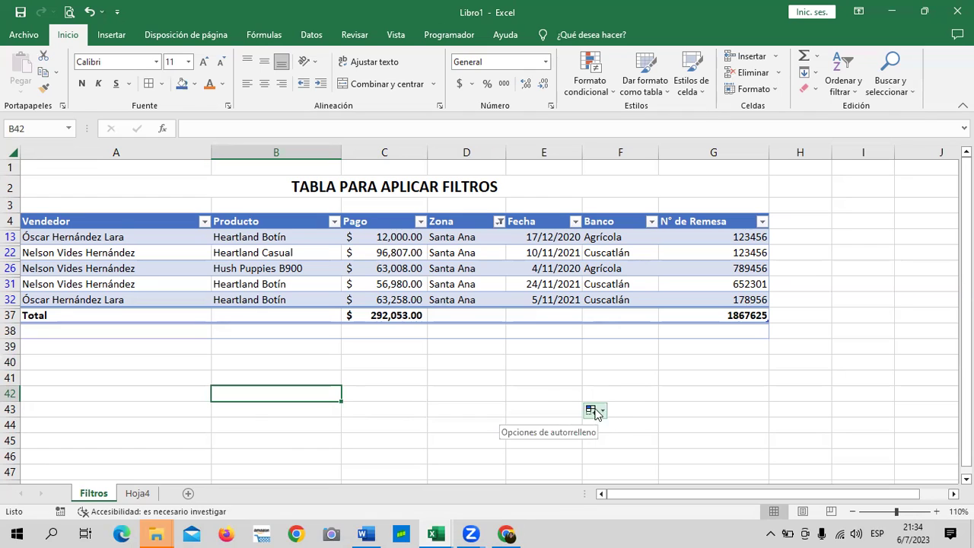
pyautogui.click(448, 390)
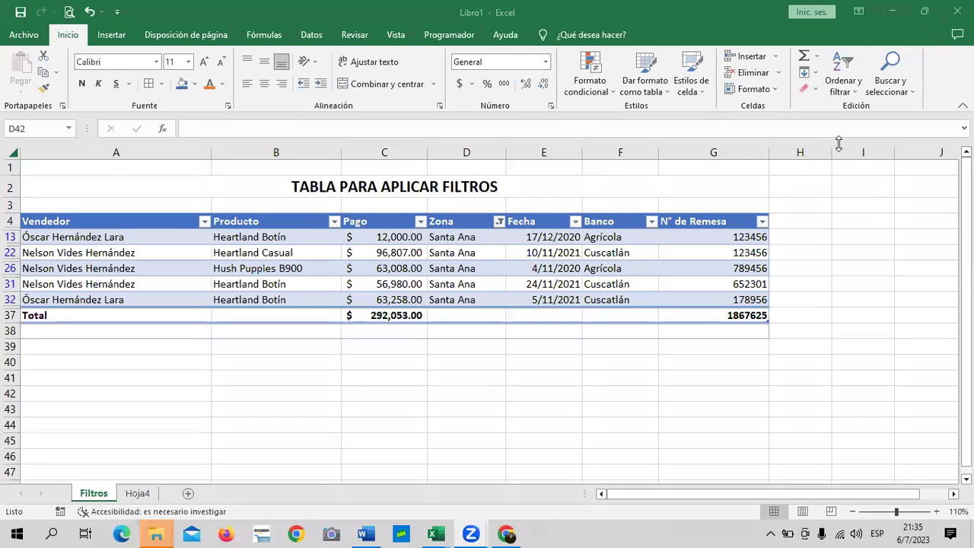
# Enter 3 in A40 and 55 in E40
pyautogui.click(81, 361)
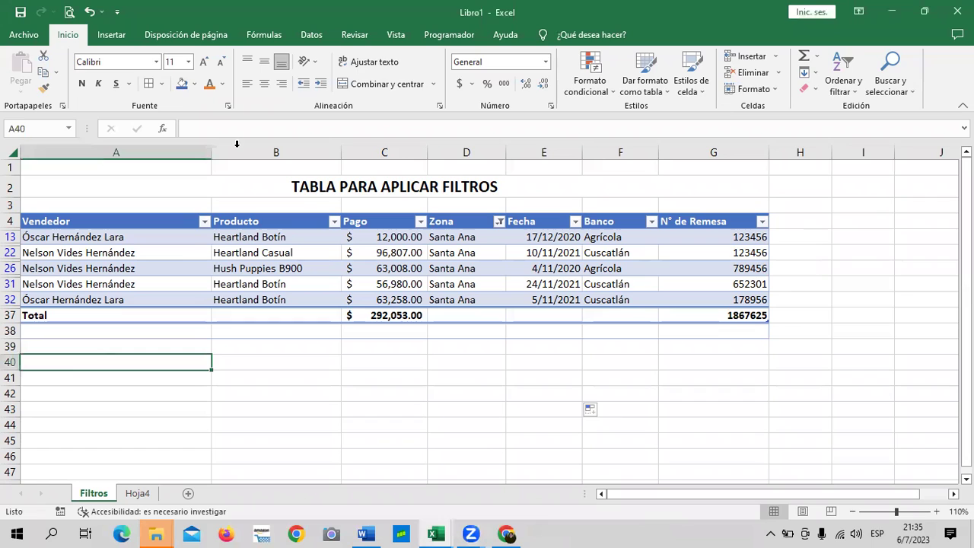
pyautogui.write('3')
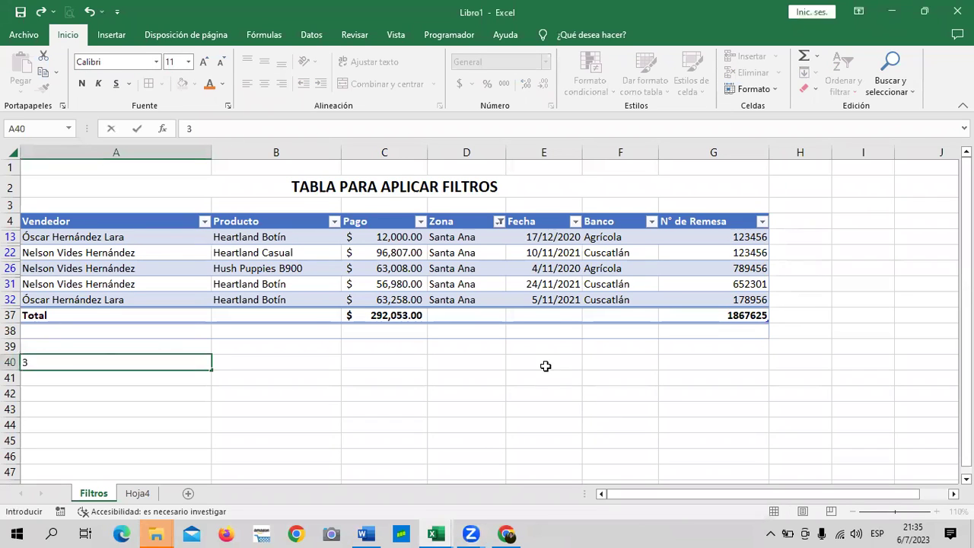
pyautogui.click(548, 365)
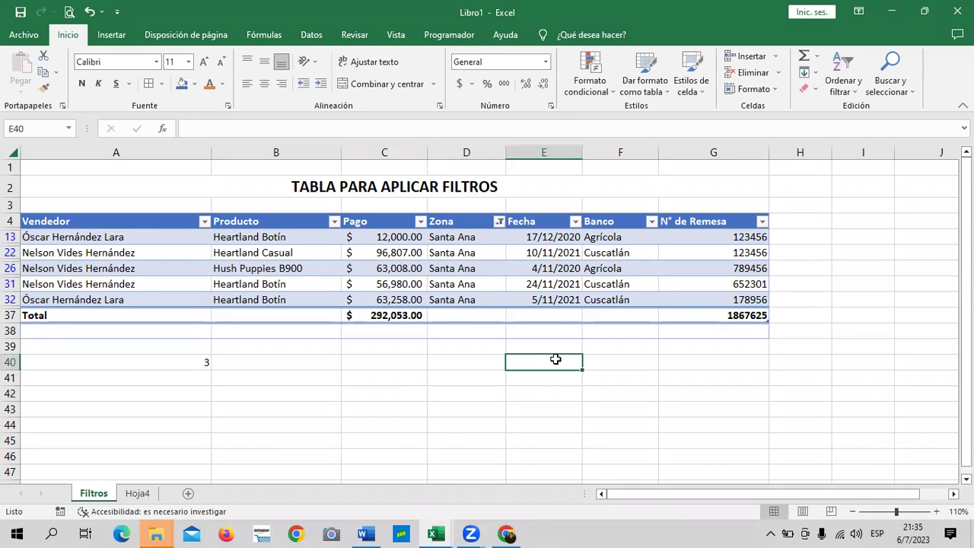
pyautogui.write('55')
pyautogui.click(656, 426)
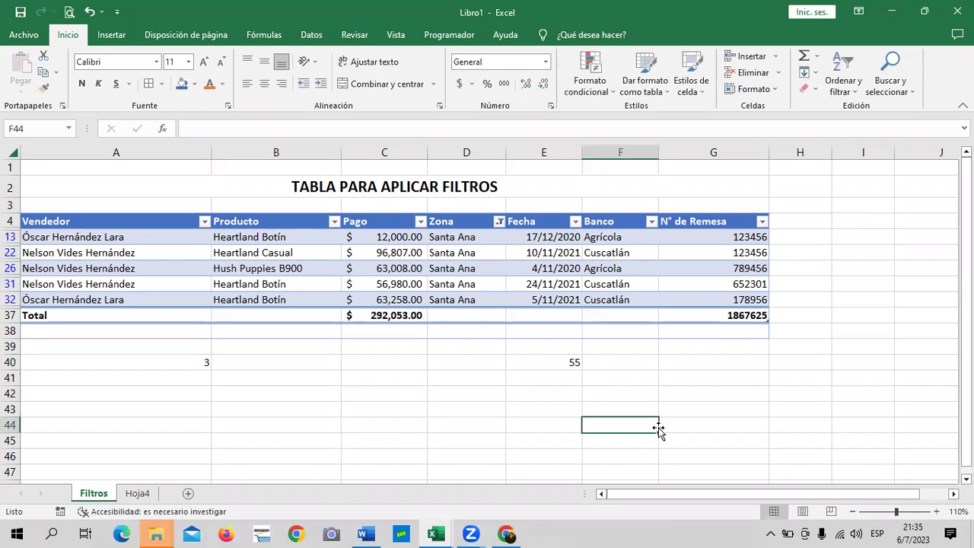
# Enter the formula =A40*E40 in G40 so it shows 165
pyautogui.click(710, 362)
pyautogui.write('=')
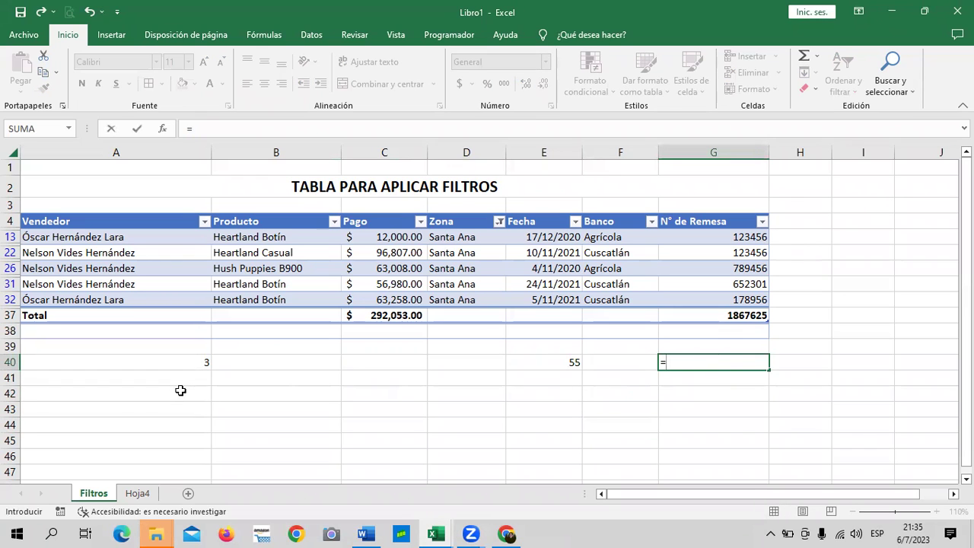
pyautogui.click(177, 362)
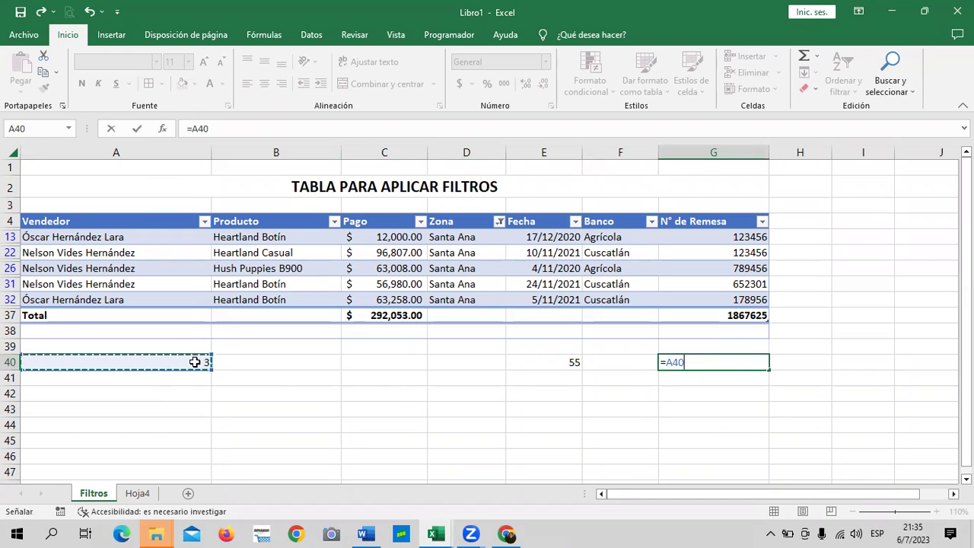
pyautogui.write('*')
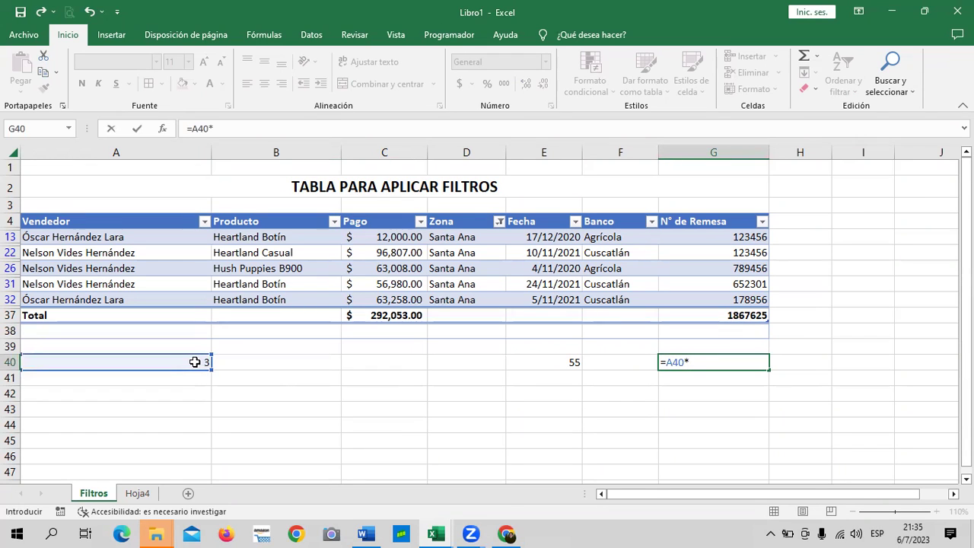
pyautogui.click(558, 362)
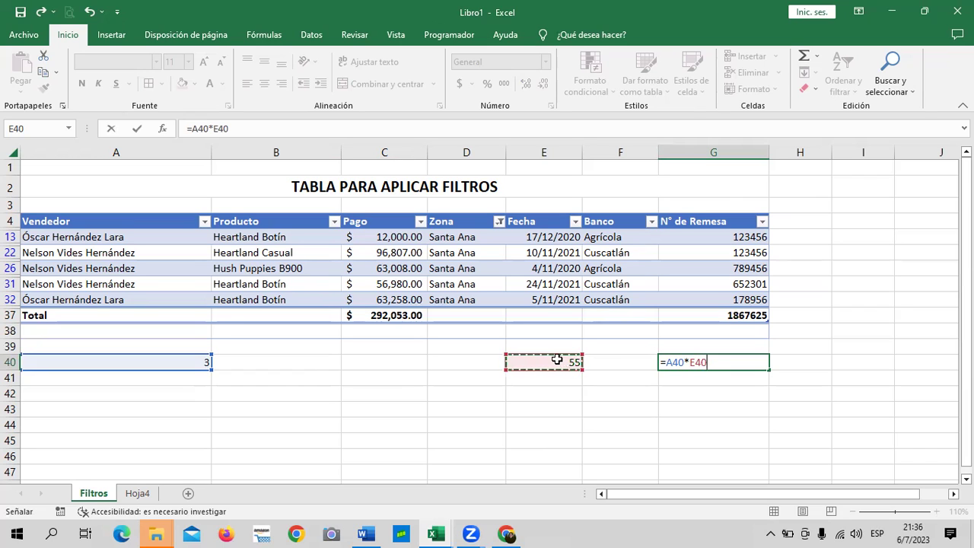
pyautogui.press('Return')
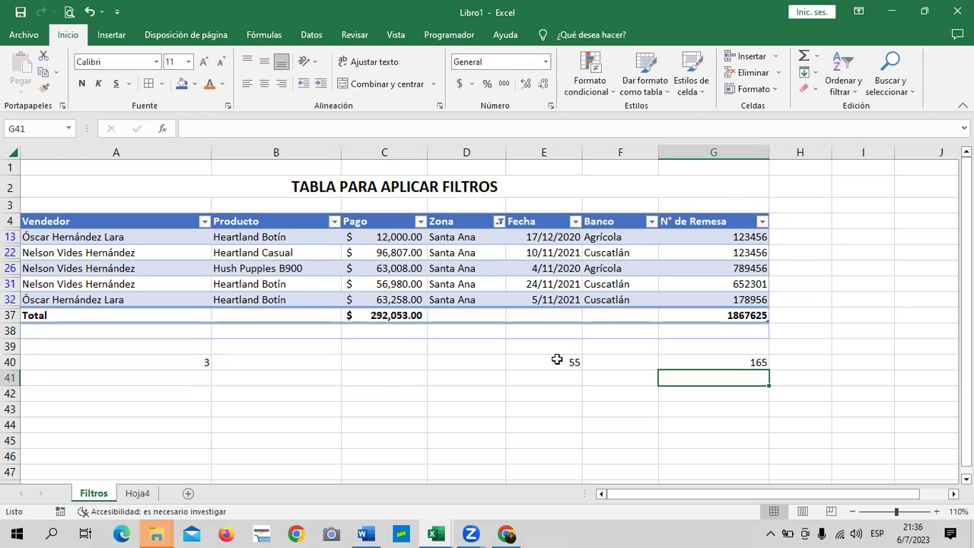
pyautogui.click(742, 365)
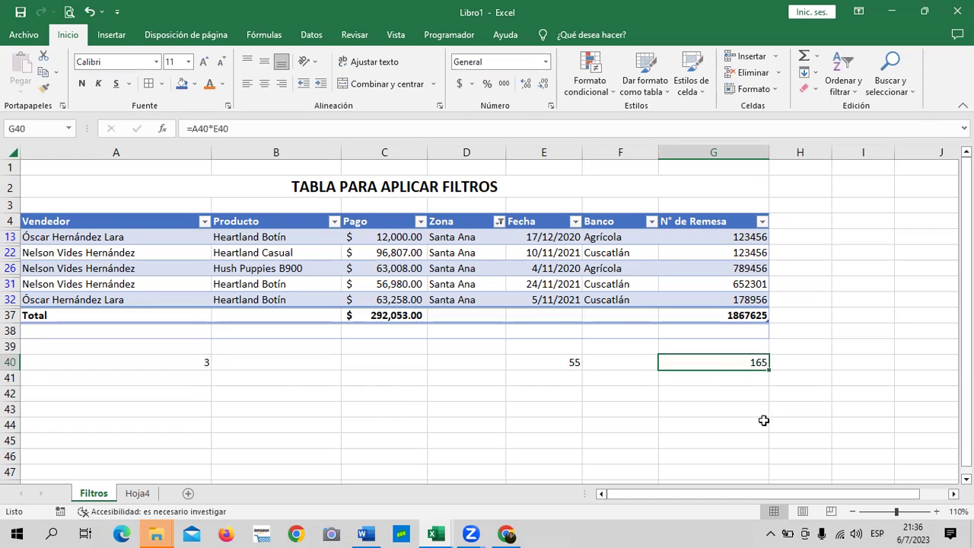
pyautogui.moveTo(765, 420); pyautogui.dragTo(801, 425)
pyautogui.click(741, 362)
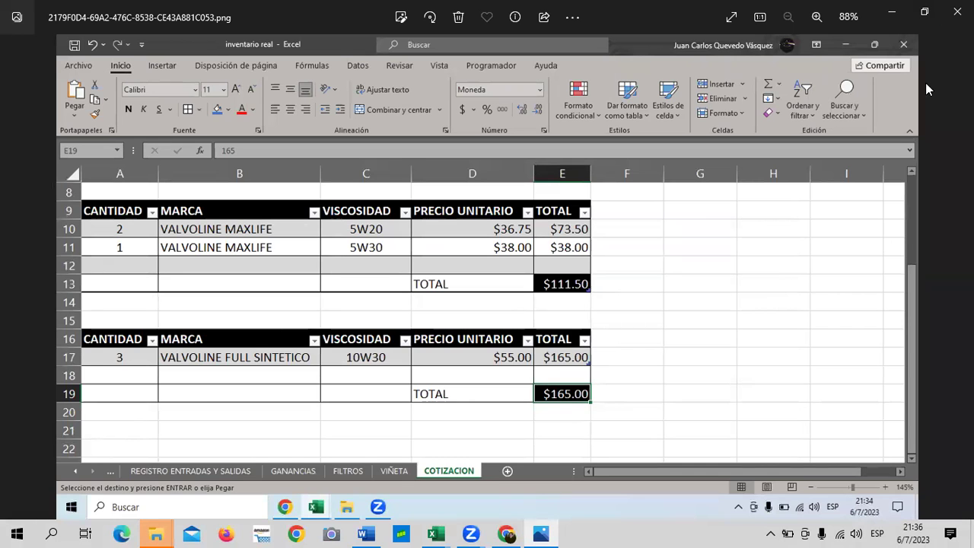
pyautogui.hotkey('alt', 'F4')
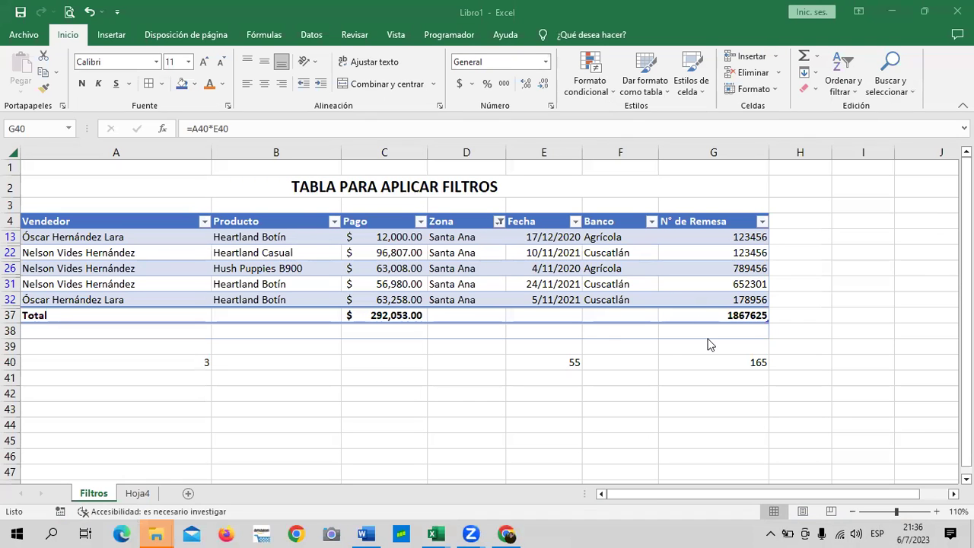
# Fill G40's =A40*E40 formula down to G43, where the new copies show 0
pyautogui.click(709, 362)
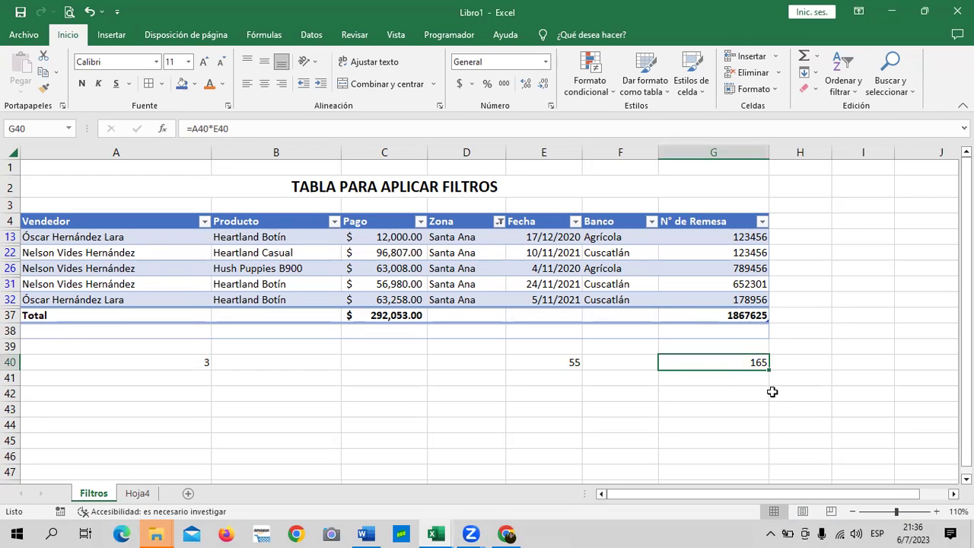
pyautogui.moveTo(770, 370); pyautogui.dragTo(771, 416)
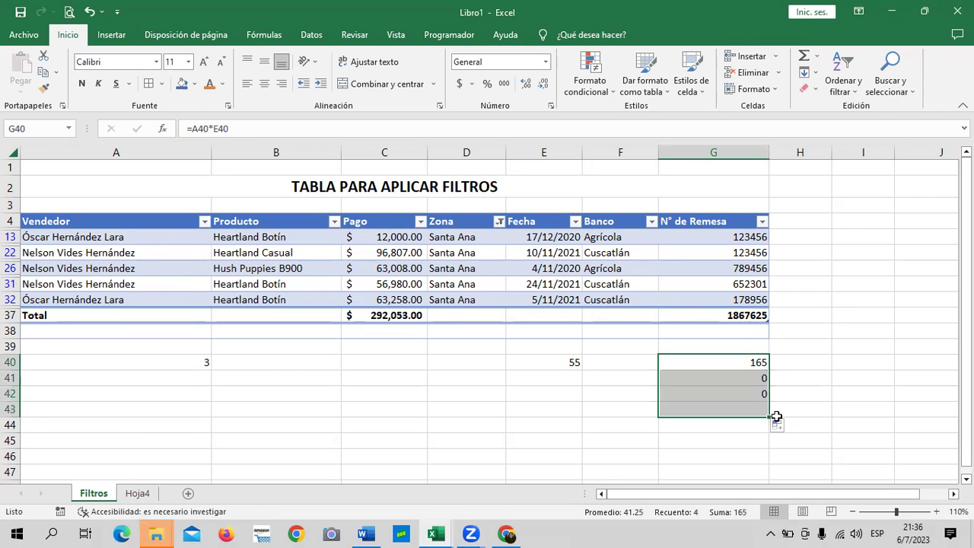
pyautogui.click(786, 372)
pyautogui.click(742, 362)
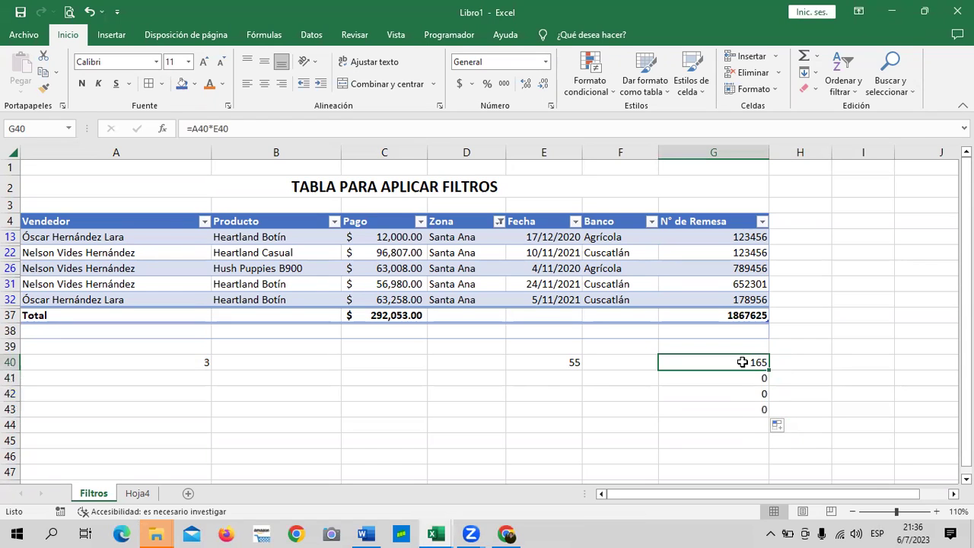
pyautogui.click(825, 355)
pyautogui.click(740, 368)
# Apply the Texto number format to cell G40
pyautogui.click(546, 64)
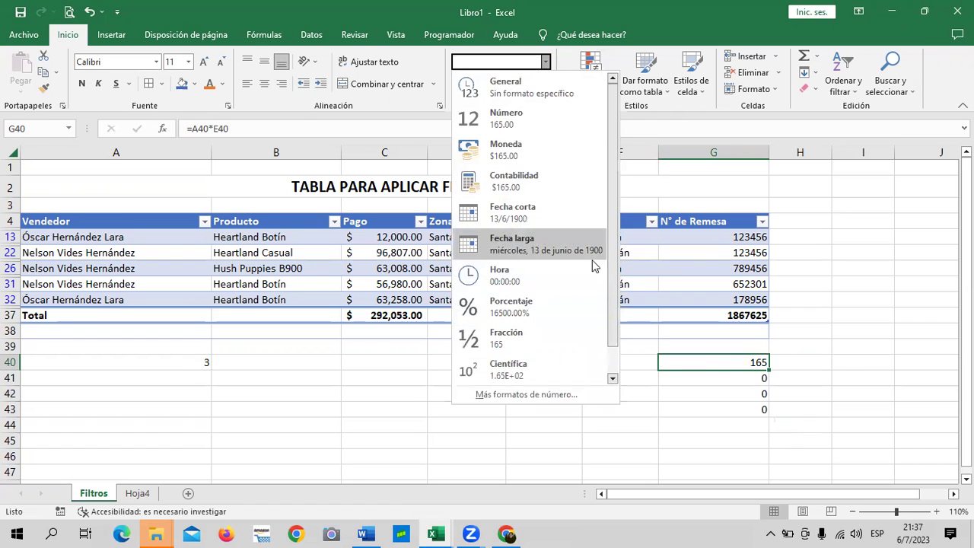
pyautogui.scroll(-1, 548, 251)
pyautogui.click(522, 370)
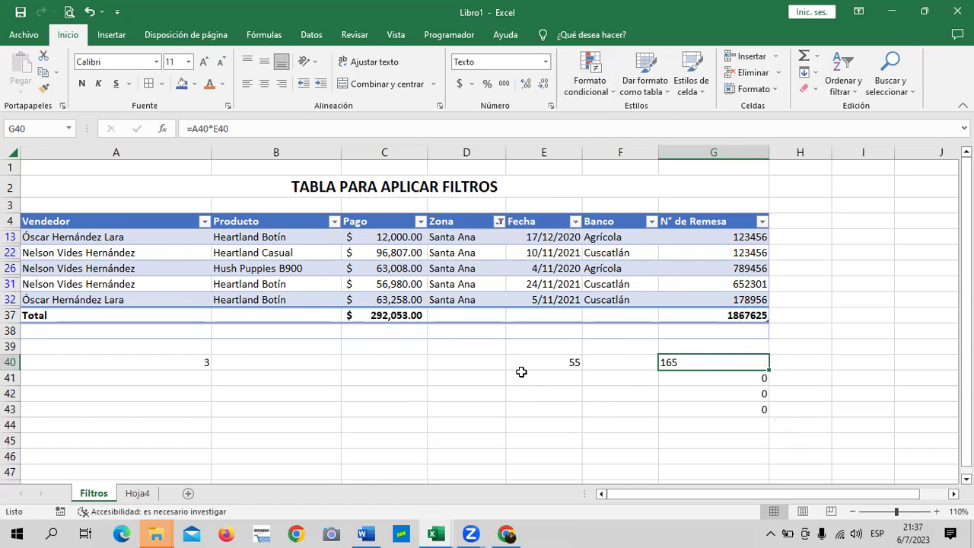
pyautogui.click(721, 413)
pyautogui.click(799, 373)
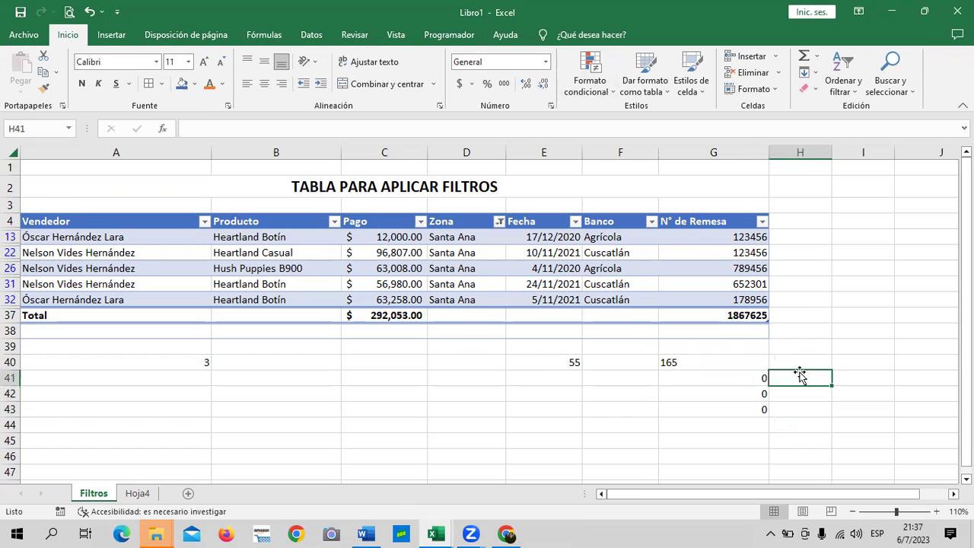
pyautogui.click(742, 364)
pyautogui.click(650, 413)
pyautogui.click(712, 358)
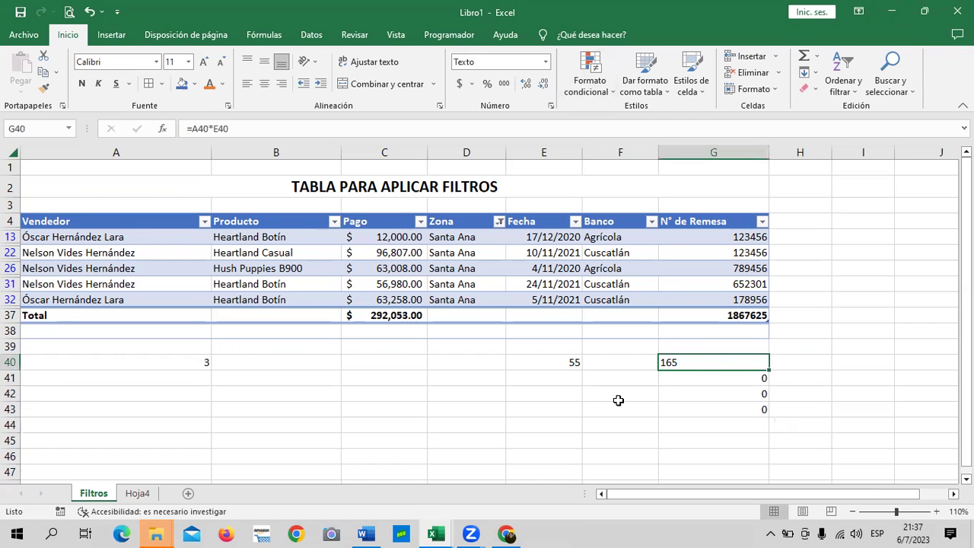
pyautogui.click(544, 62)
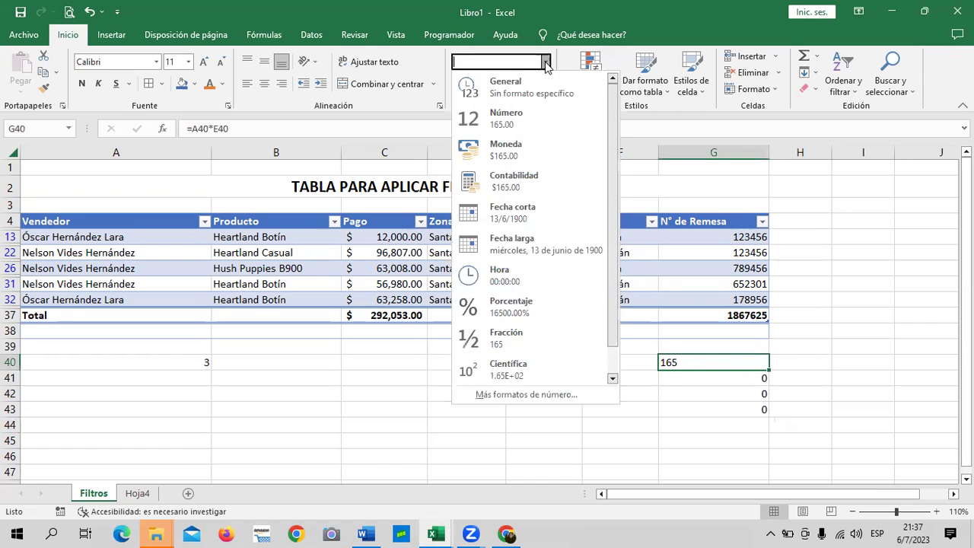
pyautogui.click(746, 363)
# Replace G40's multiplication formula with 165 stored as text
pyautogui.press('Delete')
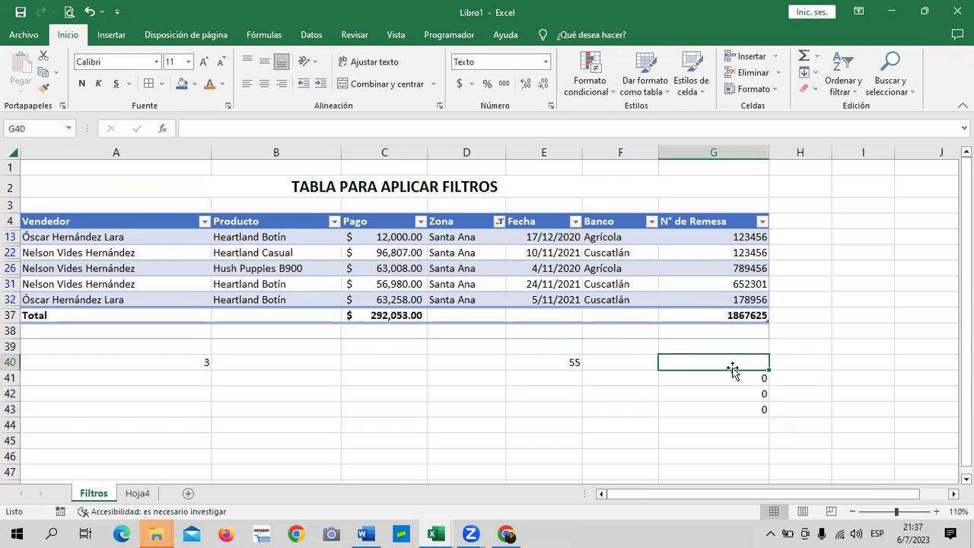
pyautogui.write('165')
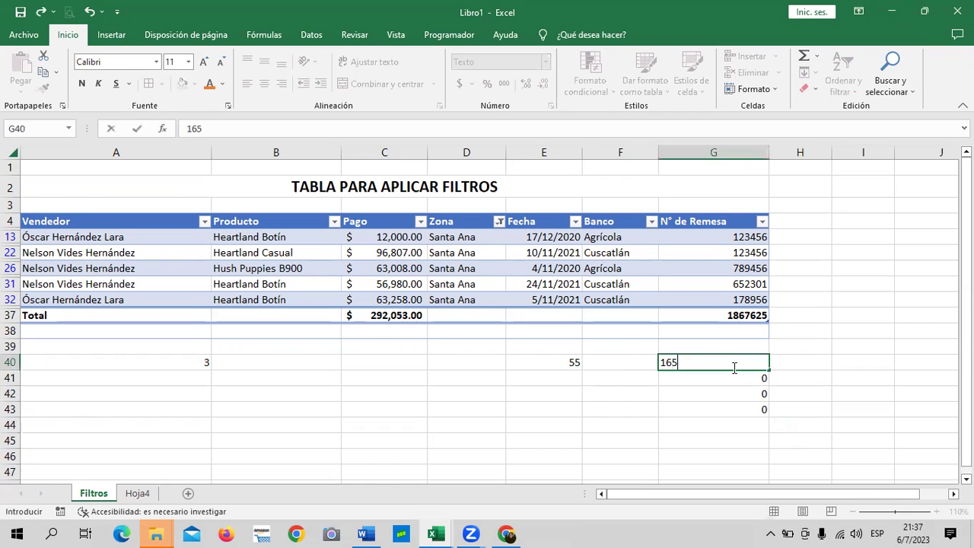
pyautogui.press('Return')
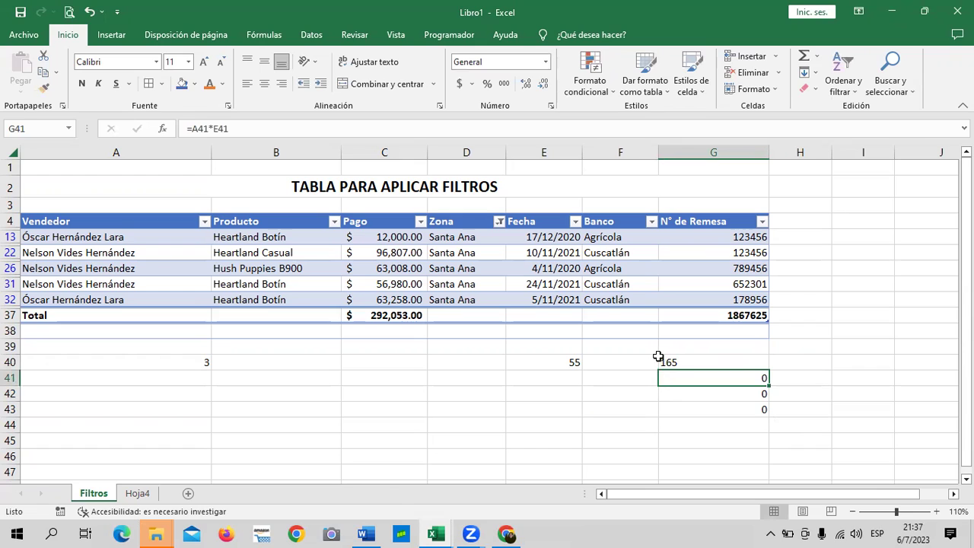
pyautogui.click(672, 366)
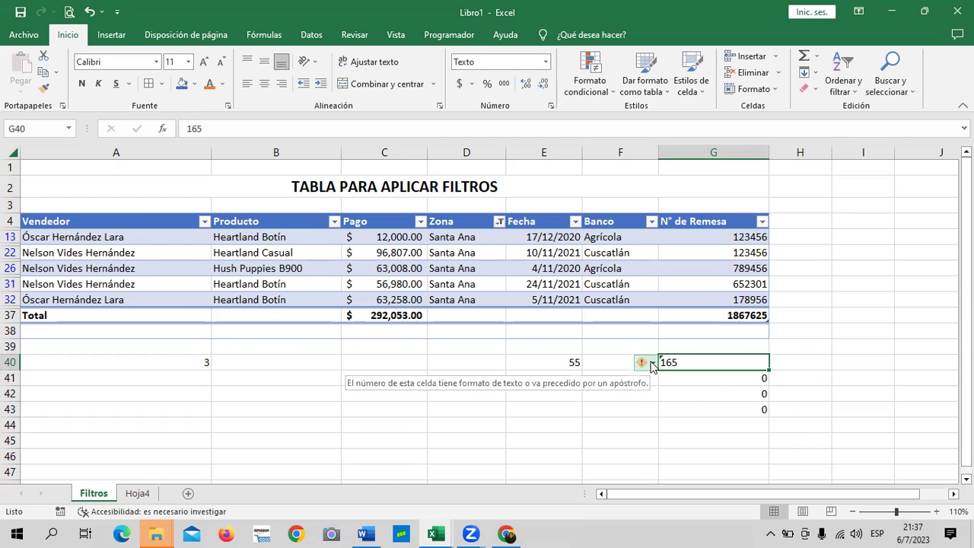
# Choose Omitir error on G40's number-stored-as-text warning
pyautogui.click(652, 362)
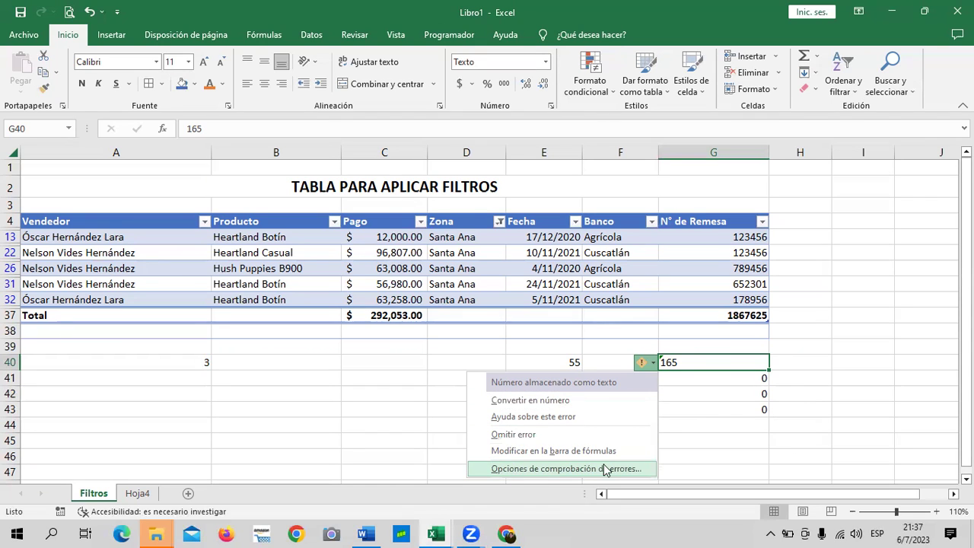
pyautogui.click(559, 433)
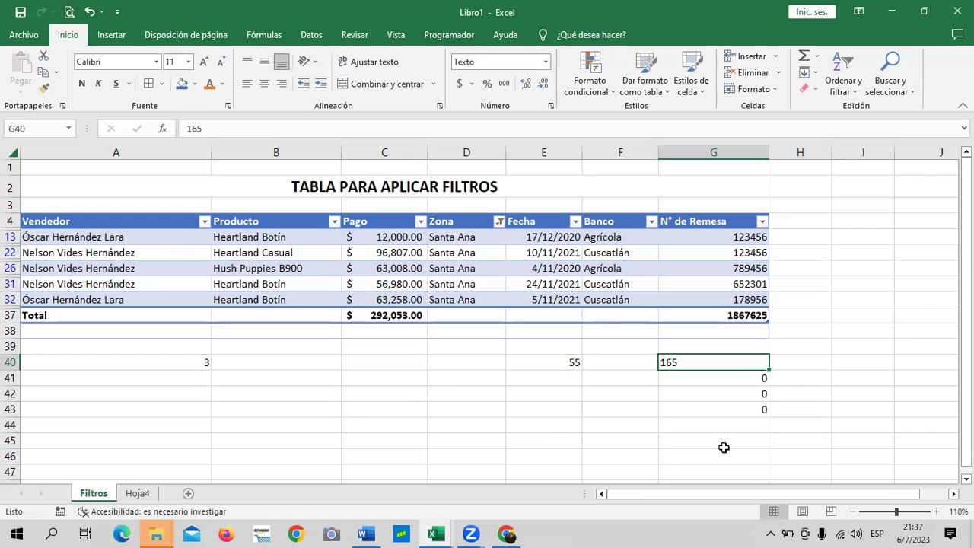
pyautogui.moveTo(723, 451); pyautogui.dragTo(743, 446)
# Enter 165 as a number in H40, beside the text 165 in G40
pyautogui.click(864, 415)
pyautogui.click(742, 359)
pyautogui.click(819, 358)
pyautogui.write('165')
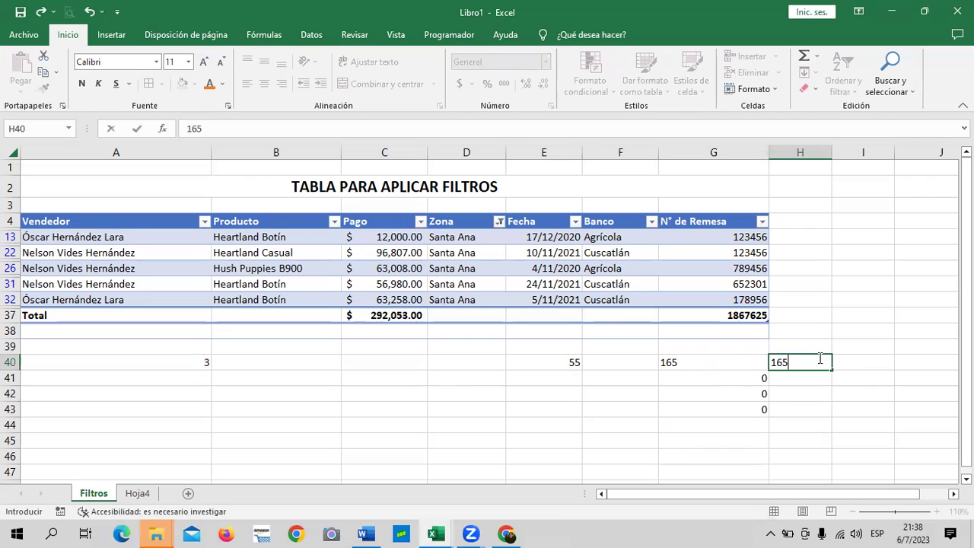
pyautogui.press('Return')
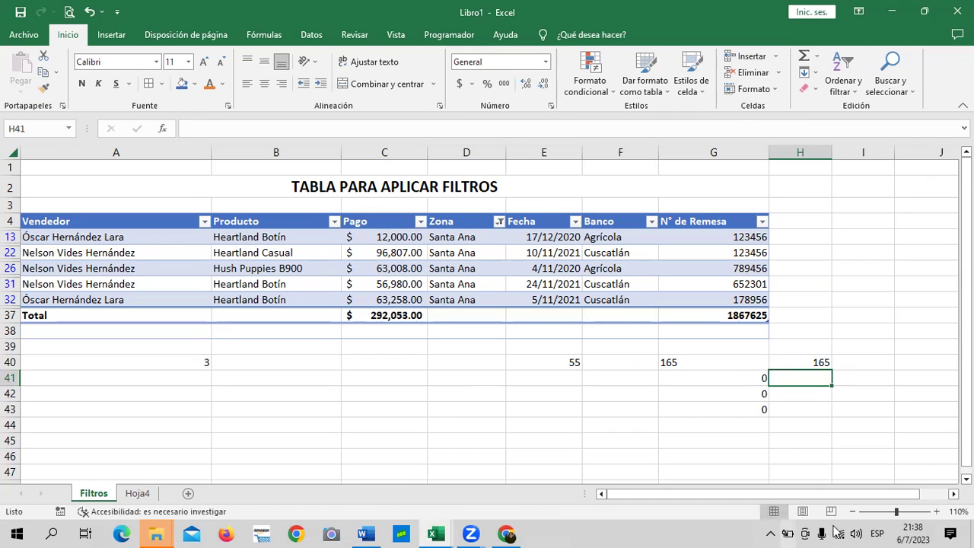
# Try extending the table down into row 38 and dismiss the cannot-move-cells warning
pyautogui.click(728, 365)
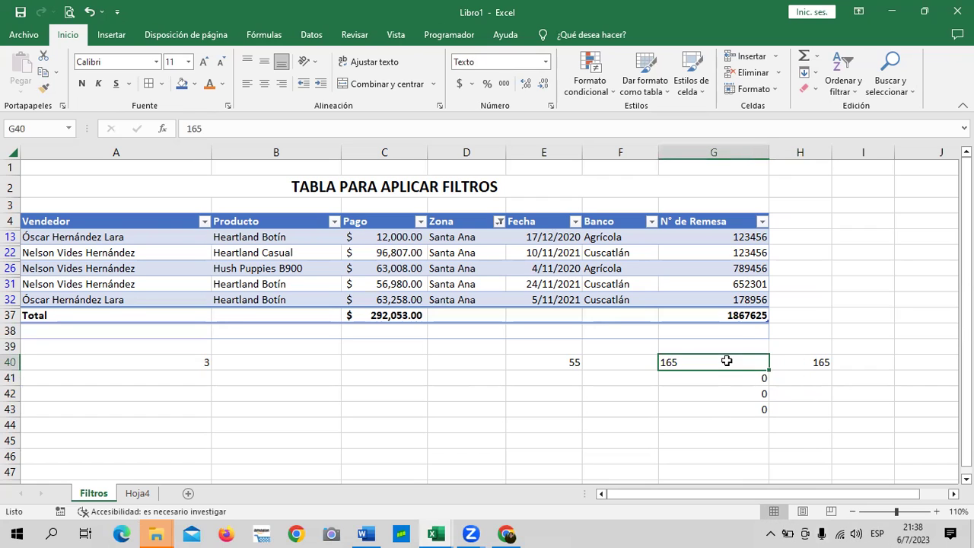
pyautogui.click(744, 317)
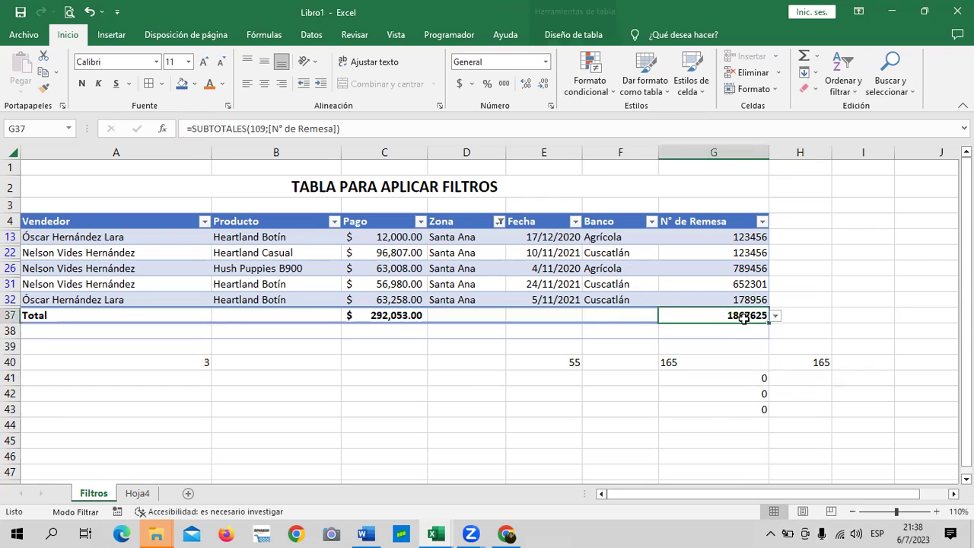
pyautogui.click(775, 315)
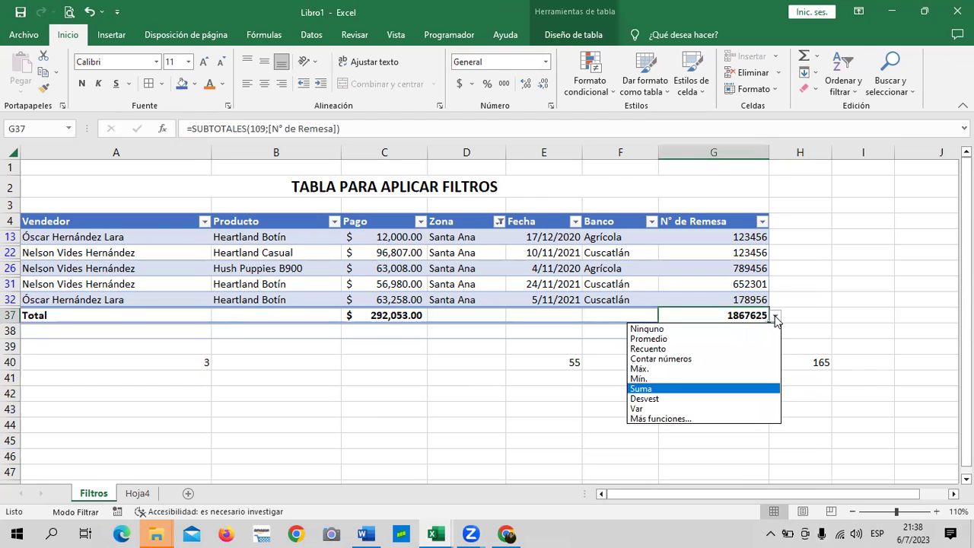
pyautogui.click(813, 317)
pyautogui.click(738, 338)
pyautogui.moveTo(724, 395); pyautogui.dragTo(723, 410)
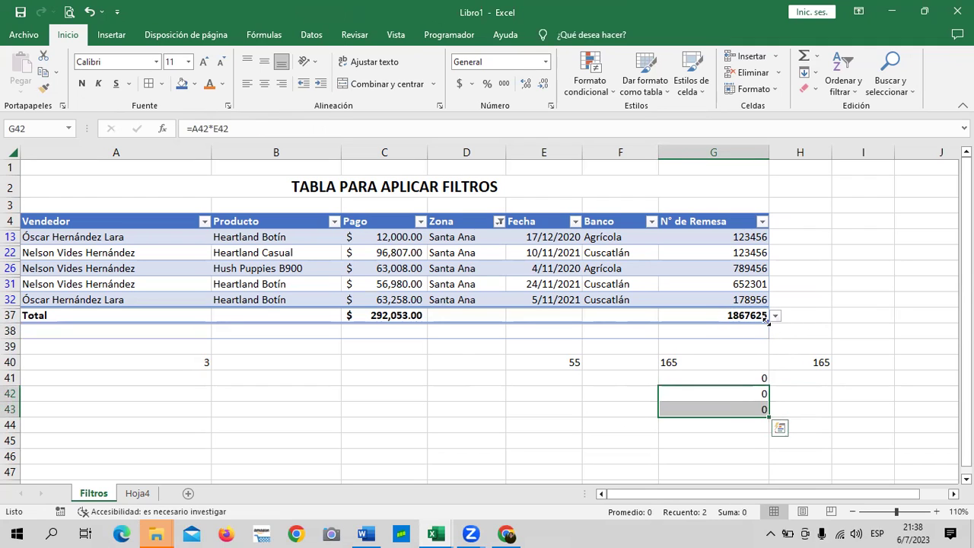
pyautogui.moveTo(766, 319); pyautogui.dragTo(768, 335)
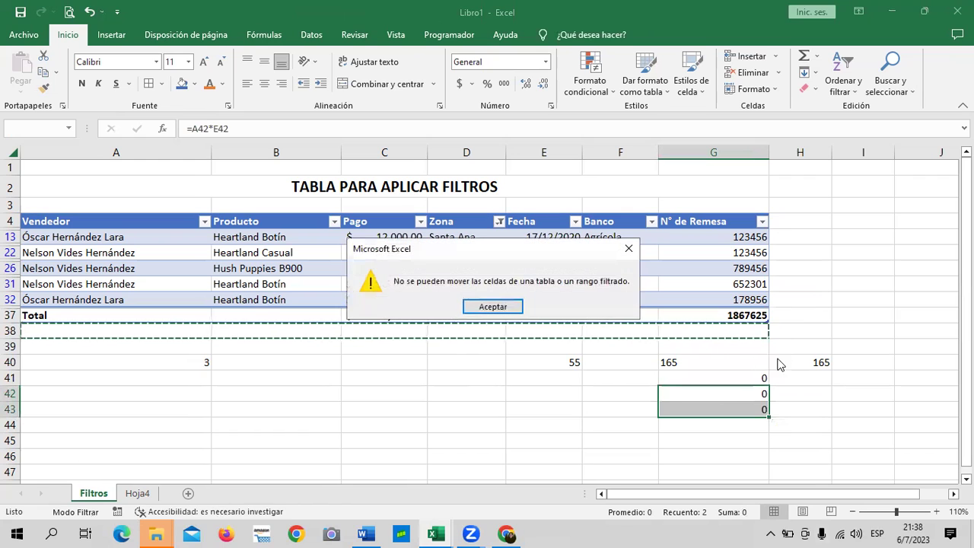
pyautogui.click(506, 308)
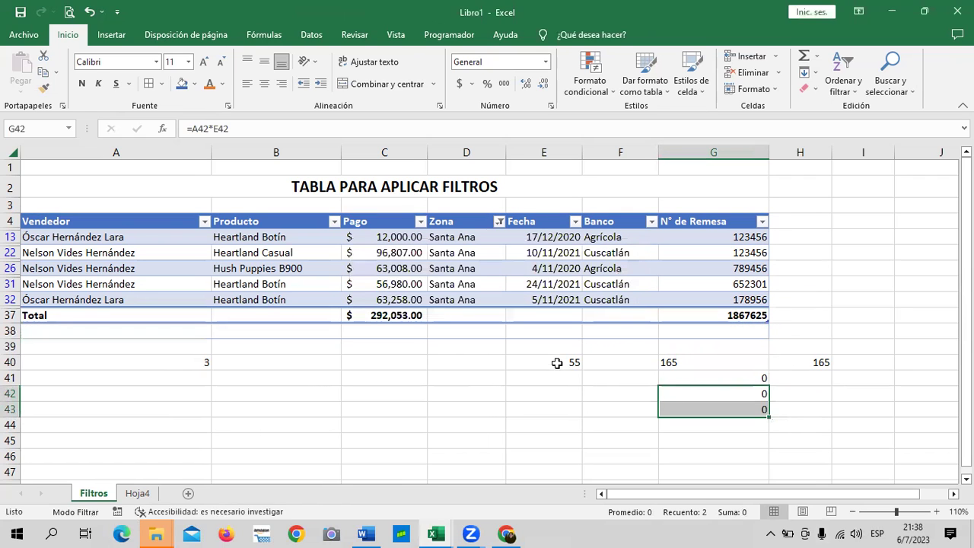
# Set the N° de Remesa total in G37 to Ninguno
pyautogui.click(814, 305)
pyautogui.click(753, 314)
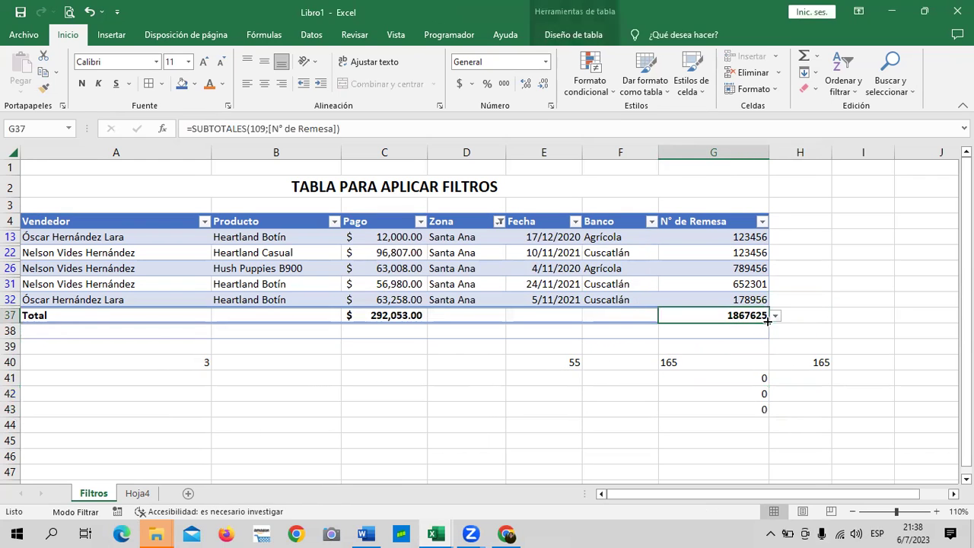
pyautogui.click(775, 315)
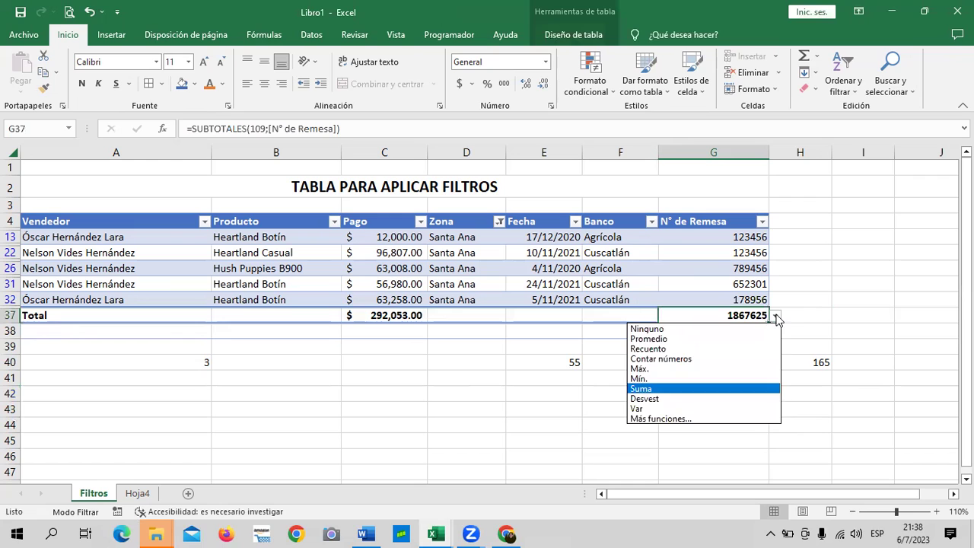
pyautogui.click(707, 328)
pyautogui.click(771, 329)
pyautogui.click(747, 314)
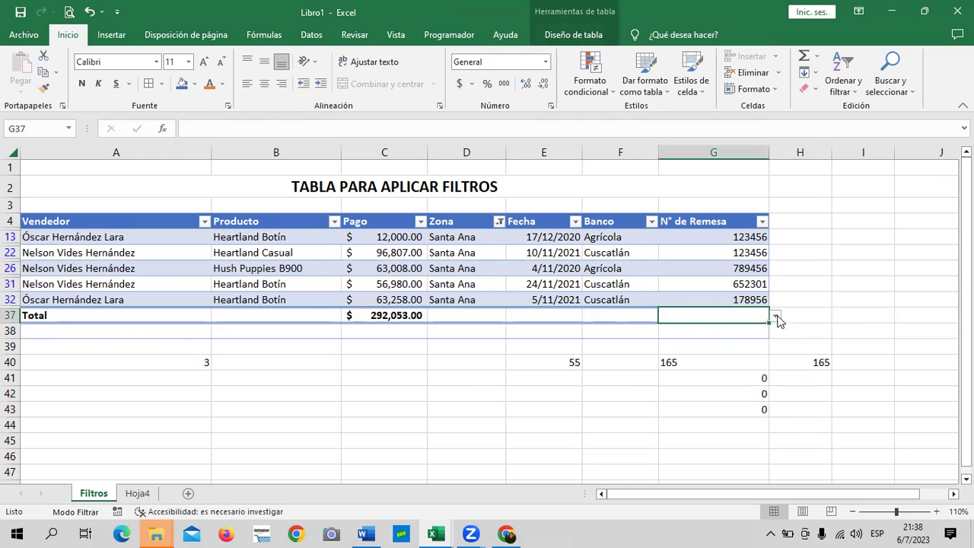
# Switch G37's total to Contar números and check the resulting formulas
pyautogui.click(776, 315)
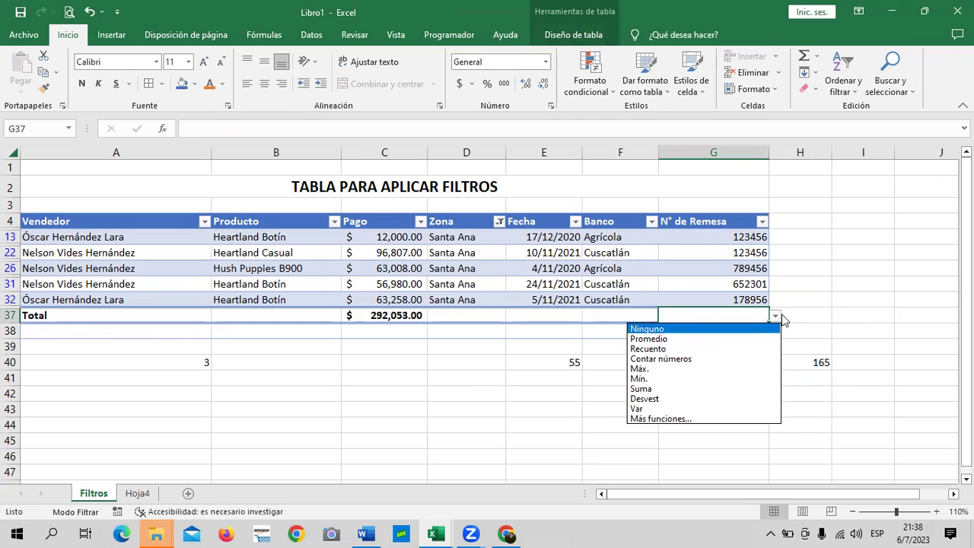
pyautogui.click(688, 358)
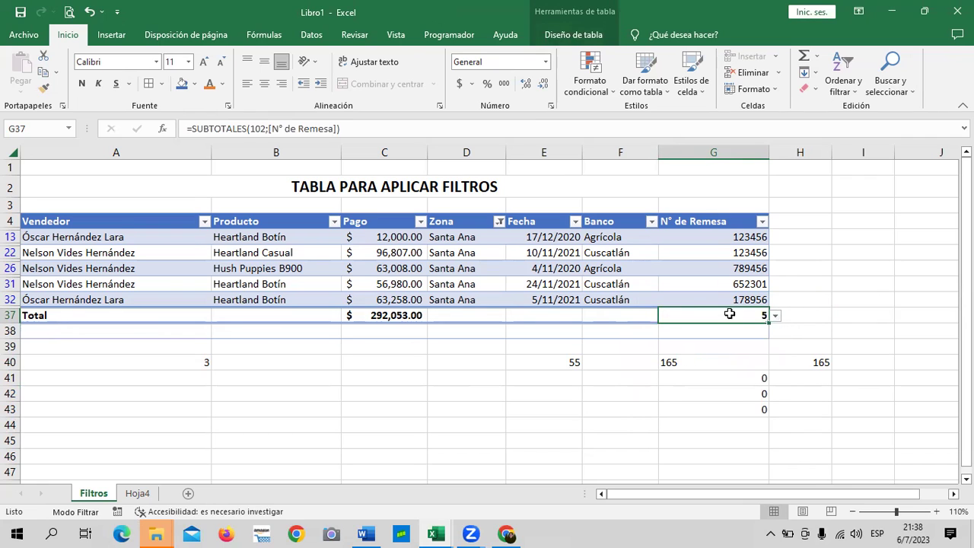
pyautogui.click(723, 385)
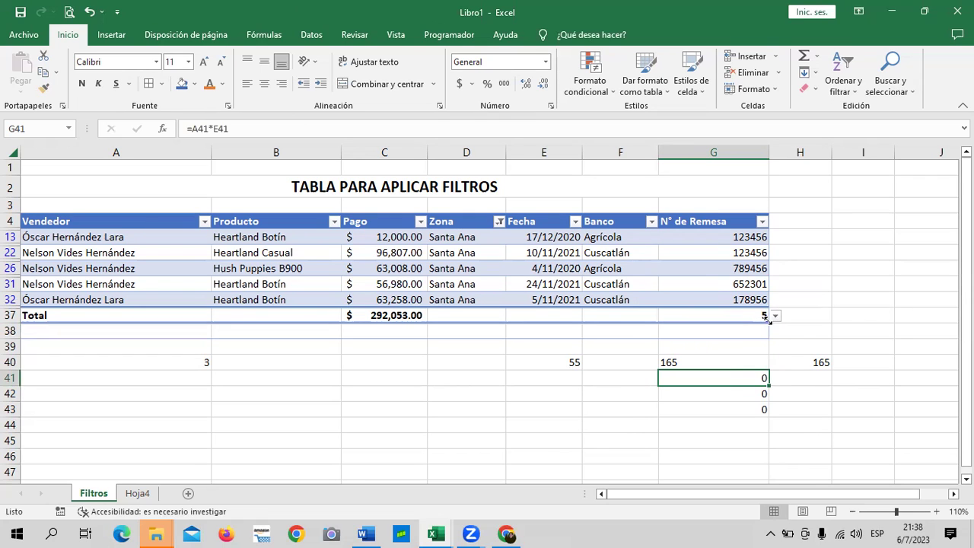
pyautogui.click(723, 333)
pyautogui.click(723, 312)
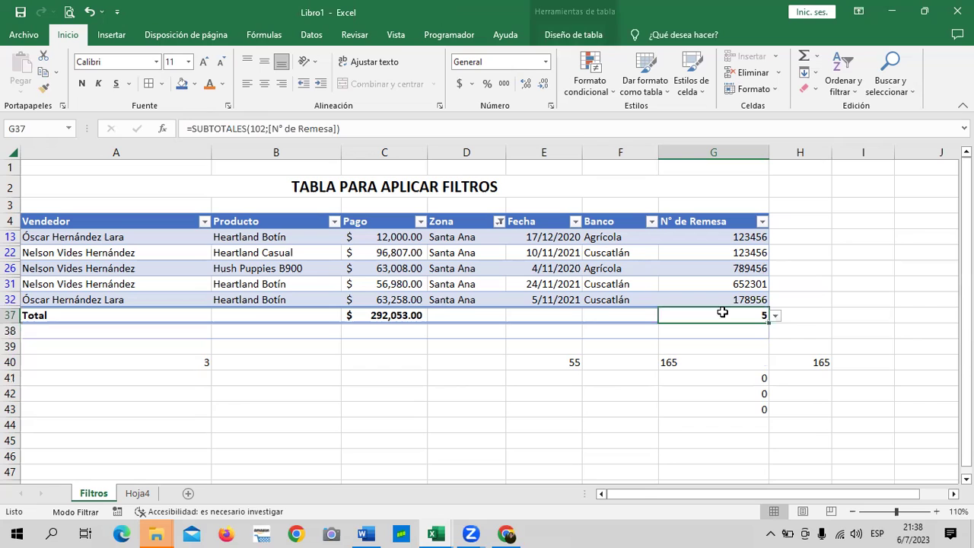
pyautogui.click(609, 318)
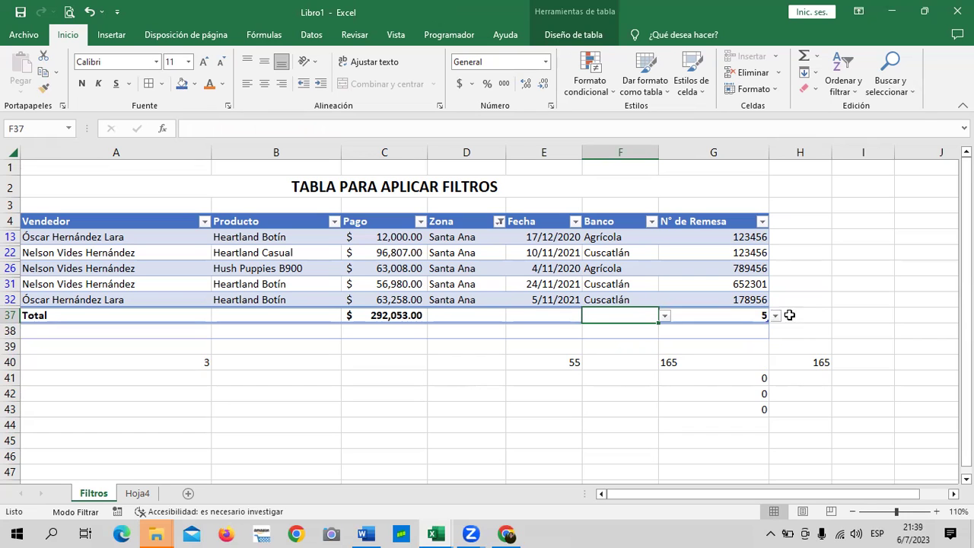
pyautogui.click(764, 314)
# Change G37's total to Suma, then to Promedio, showing 373525
pyautogui.click(774, 315)
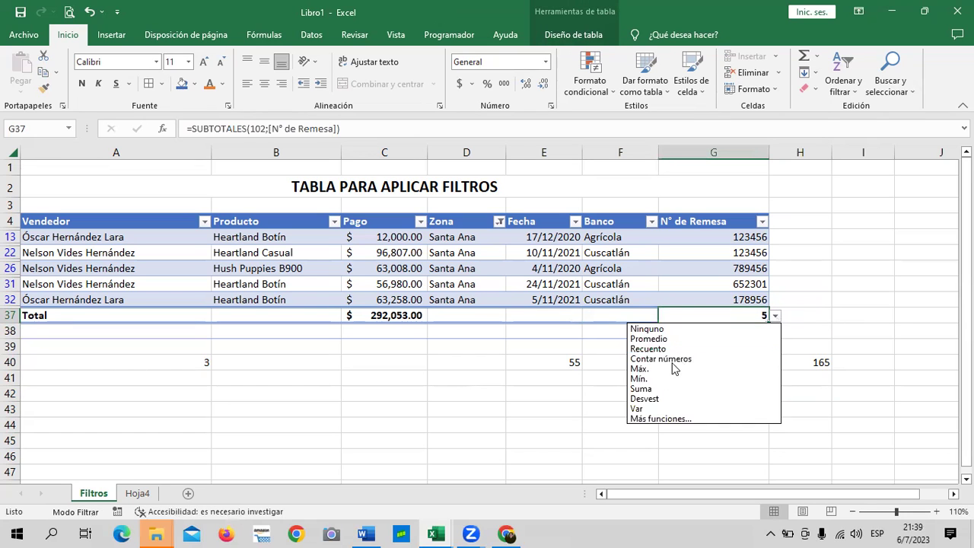
pyautogui.click(662, 389)
pyautogui.click(774, 315)
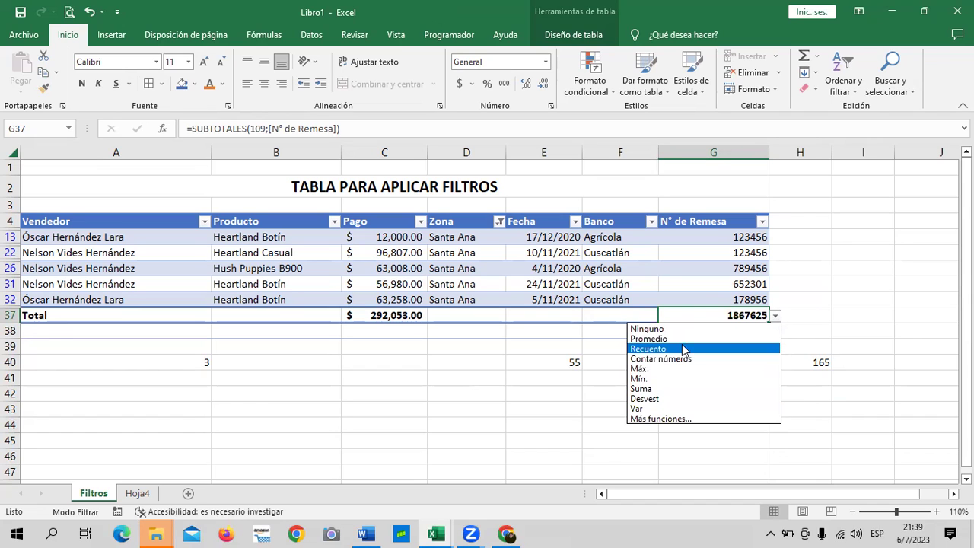
pyautogui.click(681, 339)
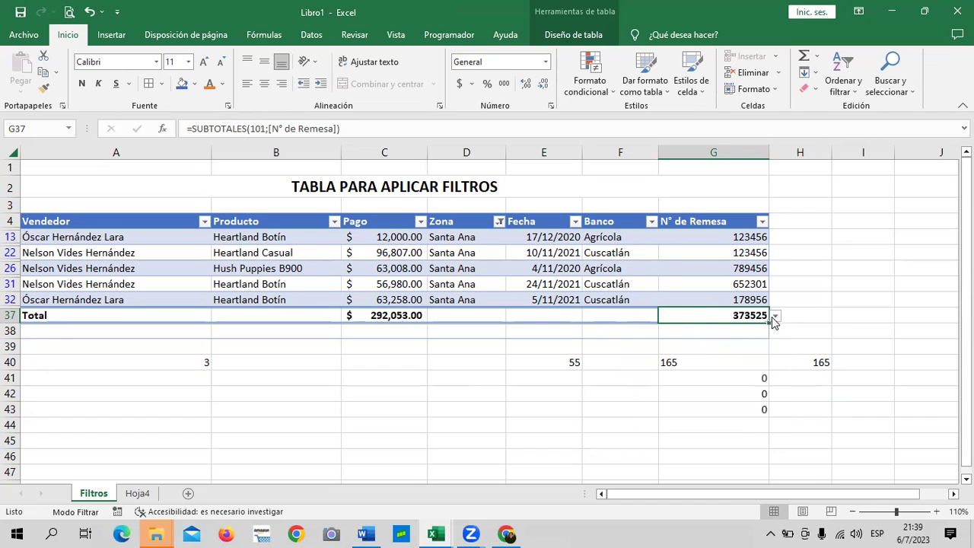
pyautogui.moveTo(718, 393); pyautogui.dragTo(722, 404)
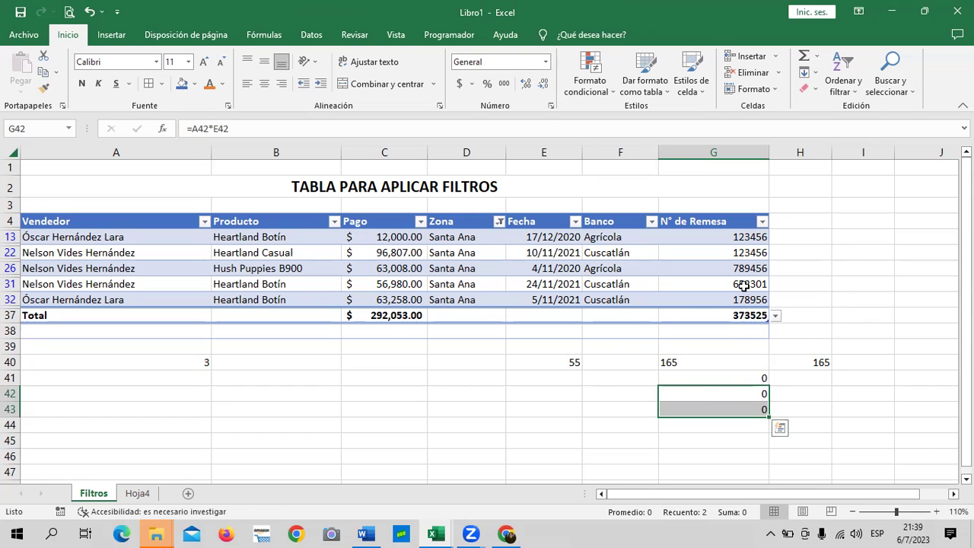
# Clear the Zona filter with (Seleccionar todo) so every row shows
pyautogui.click(355, 420)
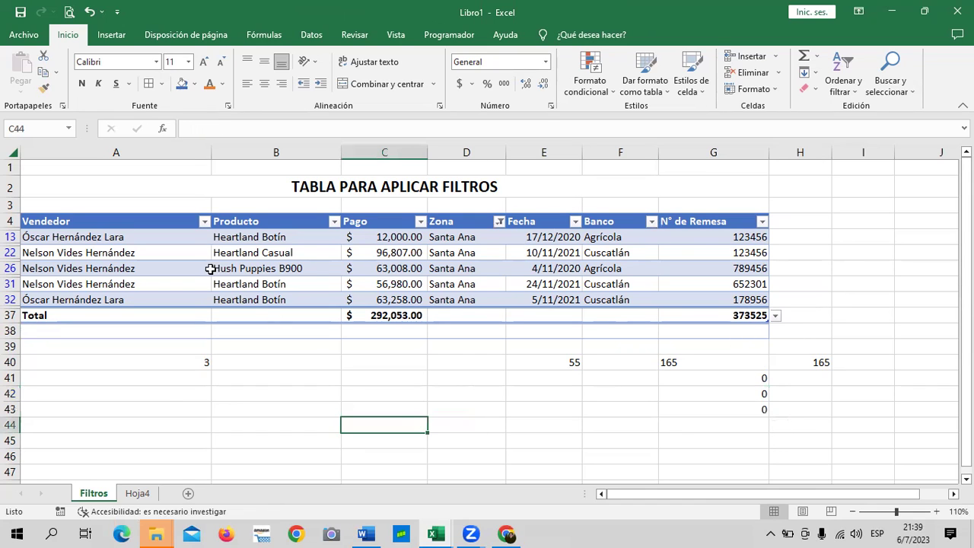
pyautogui.click(311, 260)
pyautogui.click(498, 220)
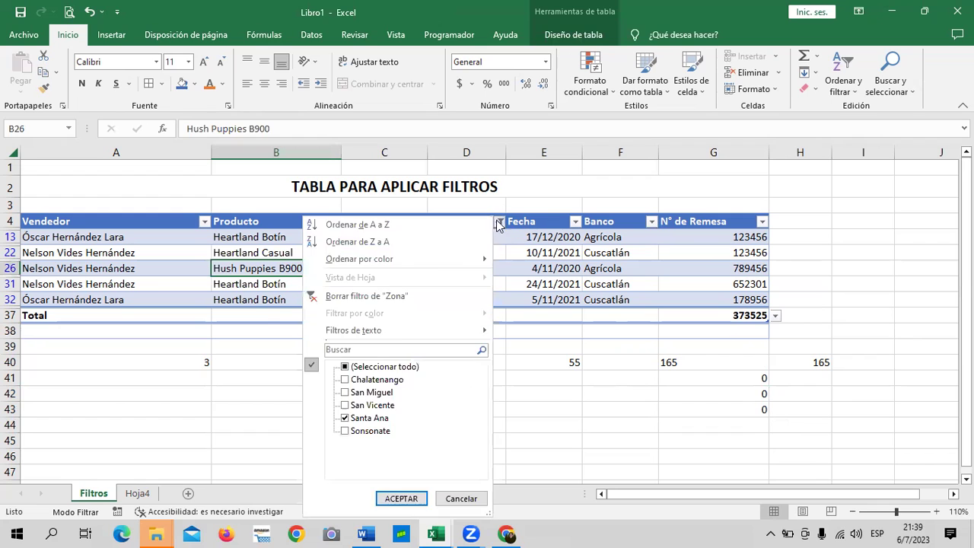
pyautogui.click(392, 368)
pyautogui.click(401, 498)
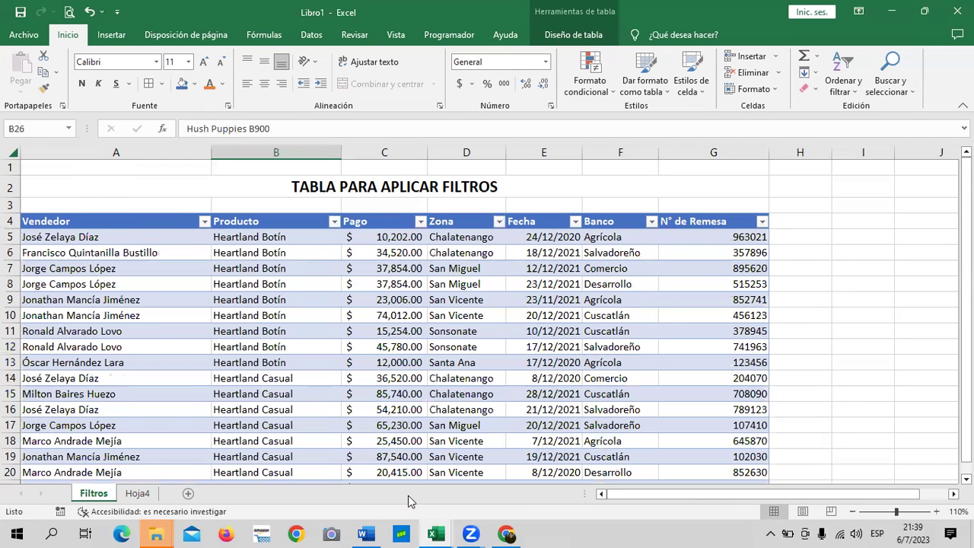
# Convert the table into a normal cell range via Convertir en rango
pyautogui.click(453, 299)
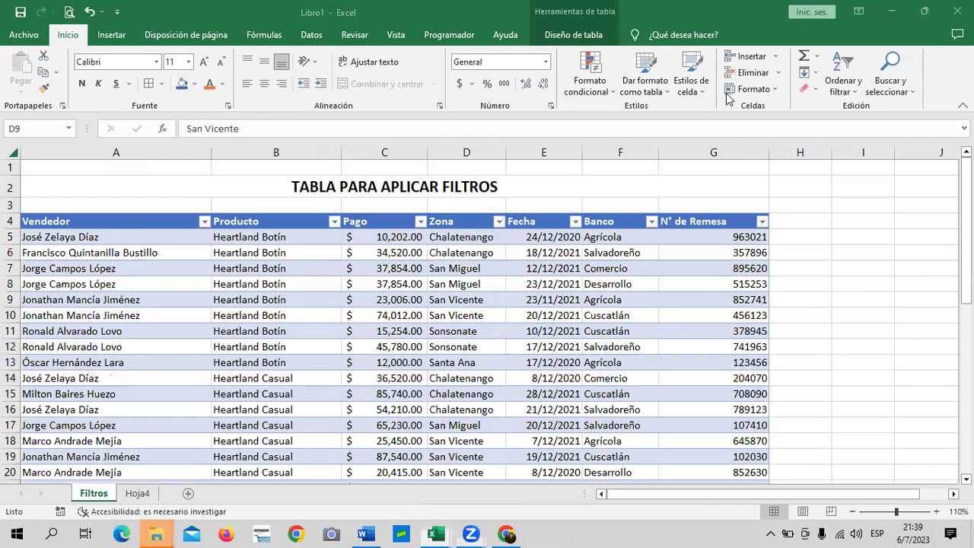
pyautogui.click(590, 35)
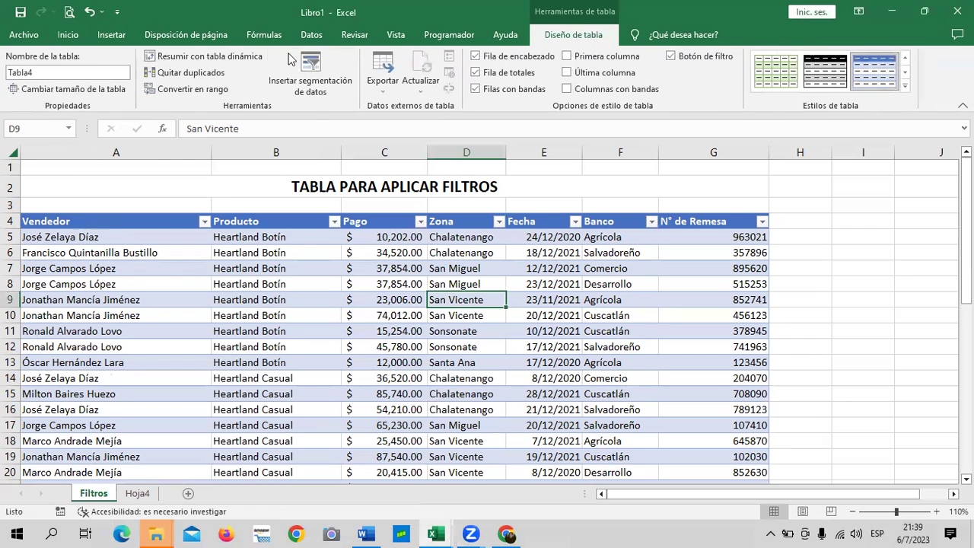
pyautogui.click(197, 89)
pyautogui.click(472, 304)
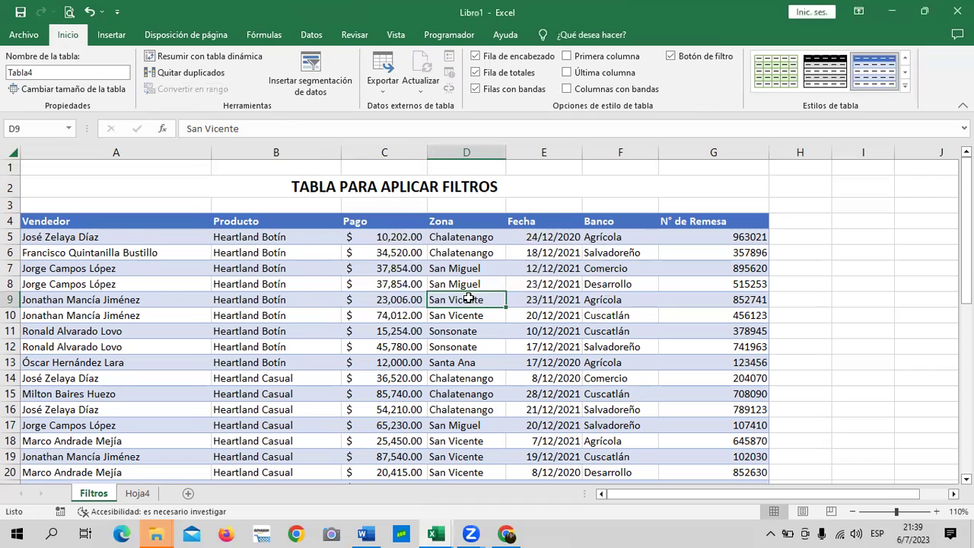
pyautogui.click(860, 344)
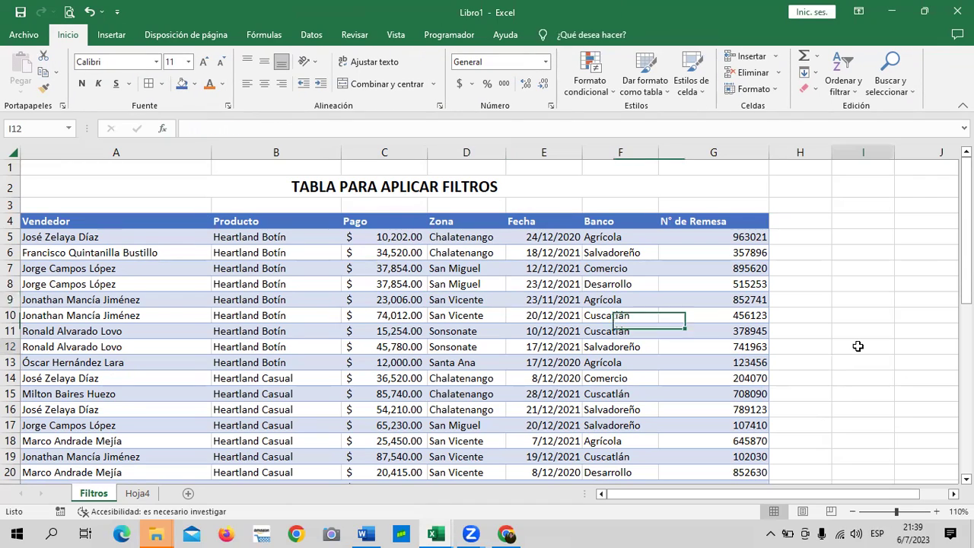
pyautogui.scroll(-3, 847, 354)
pyautogui.scroll(-4, 847, 353)
pyautogui.scroll(-1, 785, 396)
pyautogui.click(787, 401)
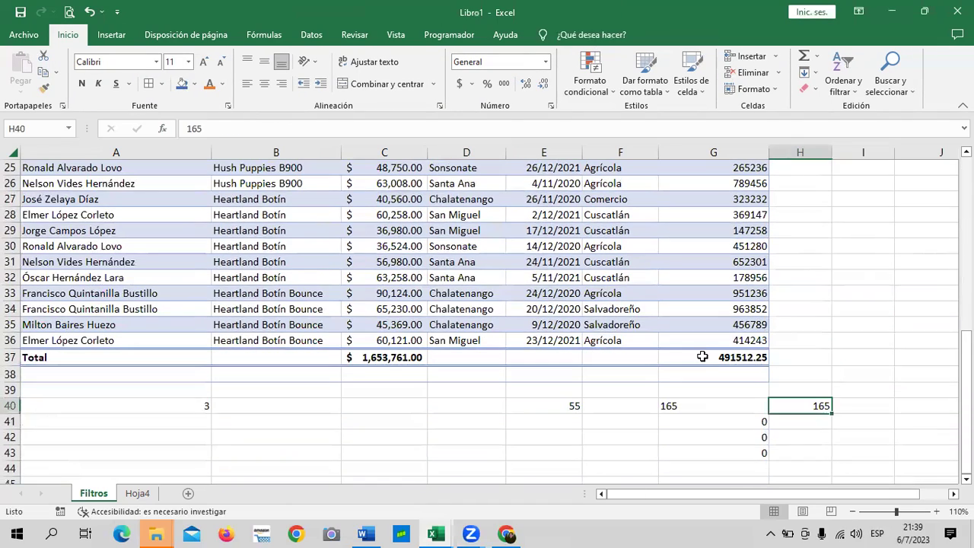
pyautogui.click(730, 357)
pyautogui.click(560, 371)
pyautogui.click(560, 358)
pyautogui.click(696, 358)
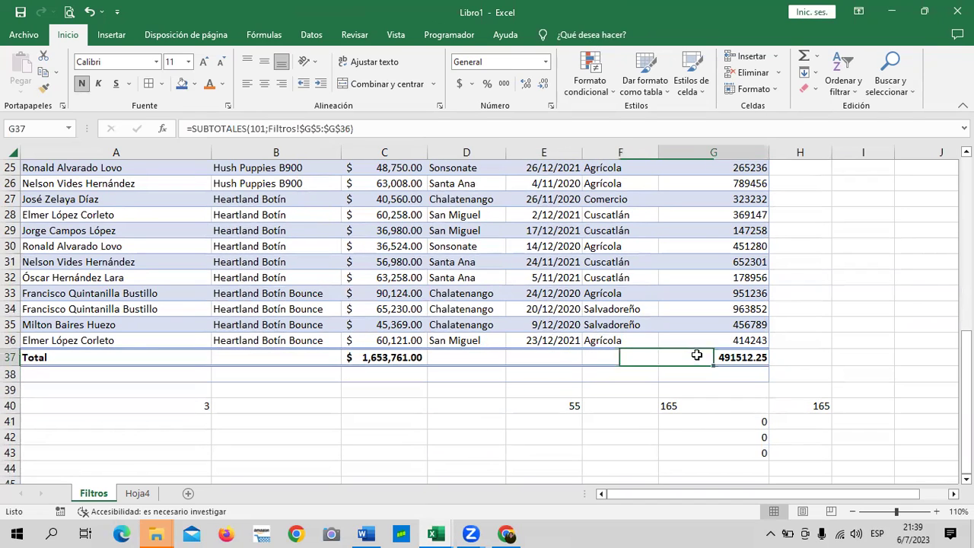
pyautogui.click(500, 362)
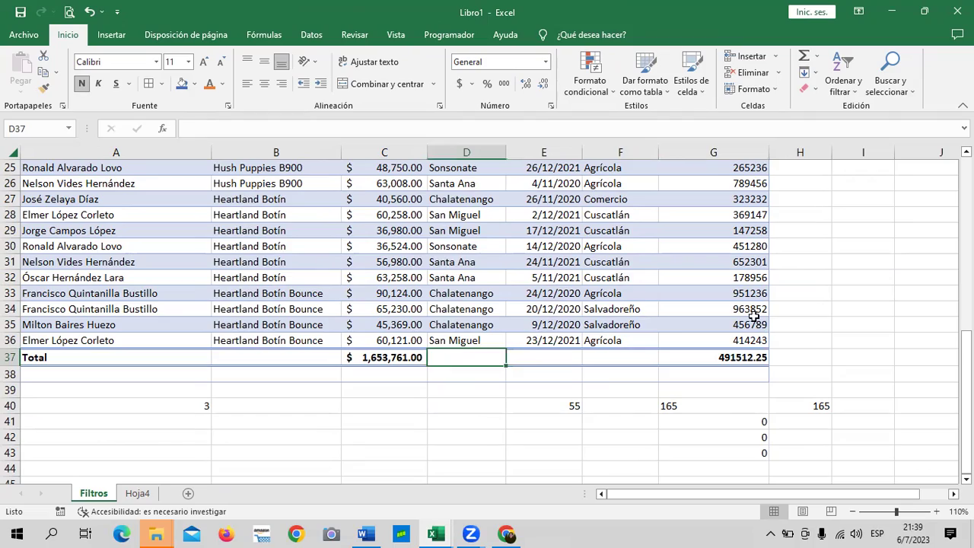
pyautogui.click(710, 358)
pyautogui.scroll(7, 689, 392)
pyautogui.scroll(1, 688, 393)
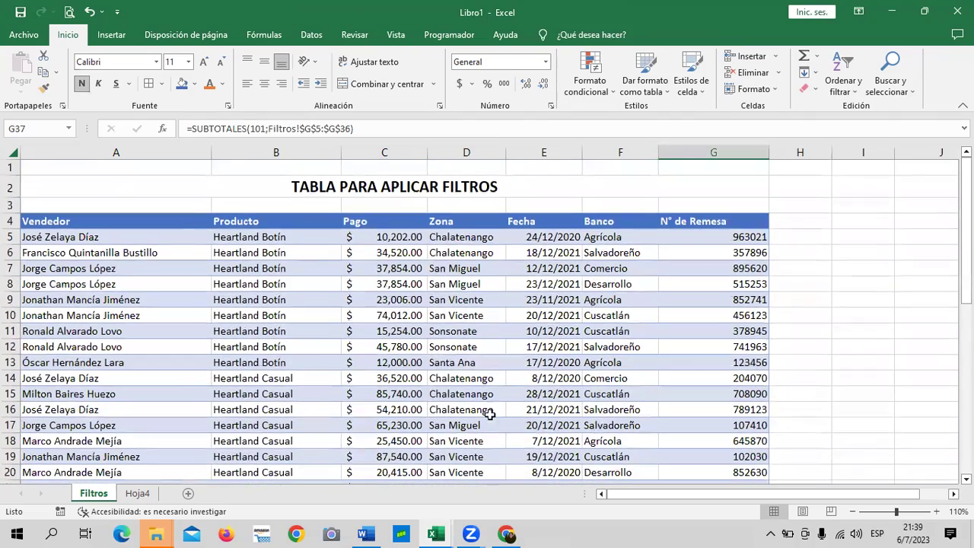
pyautogui.moveTo(172, 222); pyautogui.dragTo(697, 524)
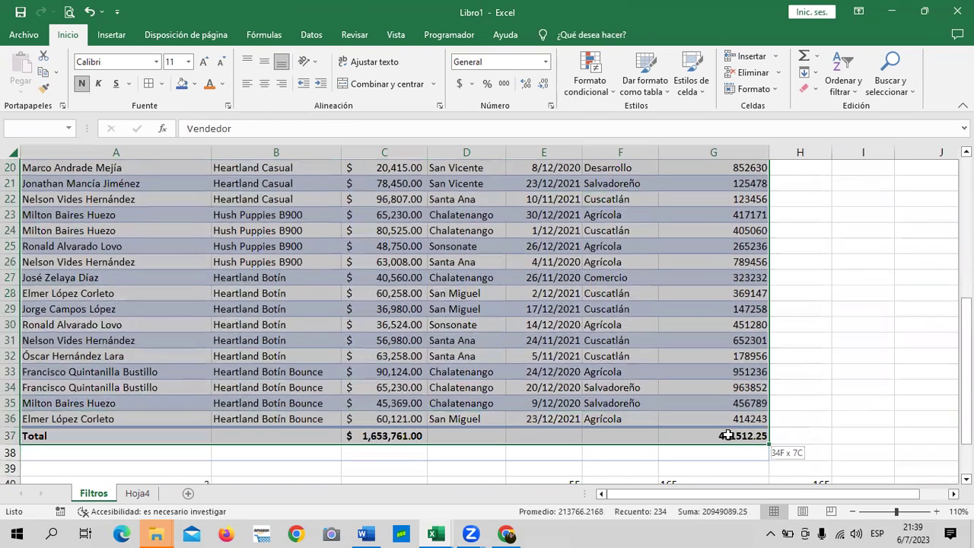
pyautogui.moveTo(697, 524); pyautogui.dragTo(727, 435)
pyautogui.click(707, 92)
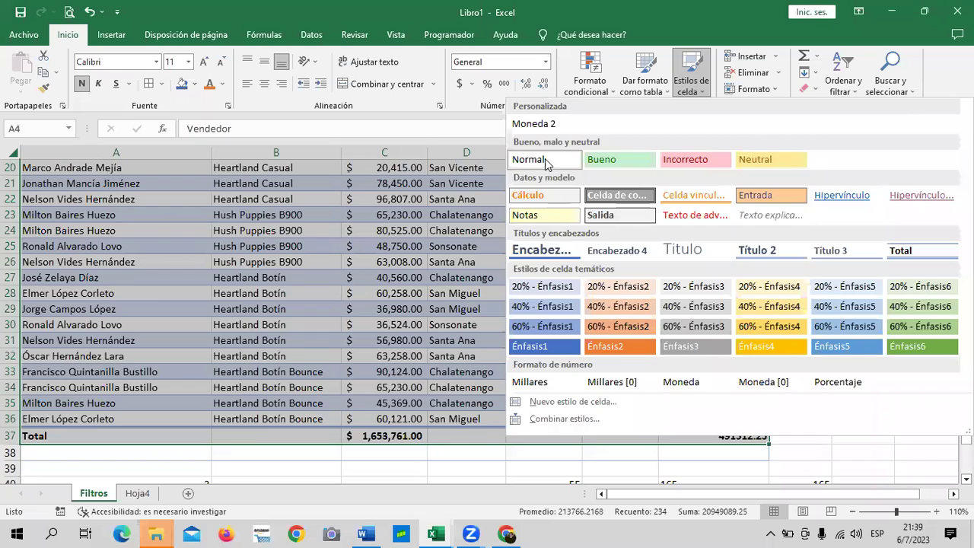
pyautogui.click(524, 161)
pyautogui.scroll(-9, 613, 275)
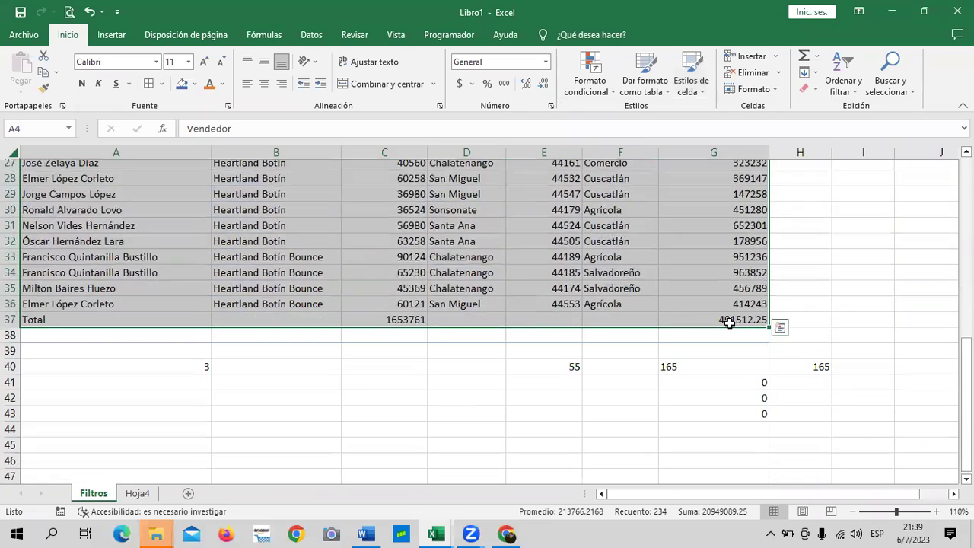
pyautogui.click(799, 309)
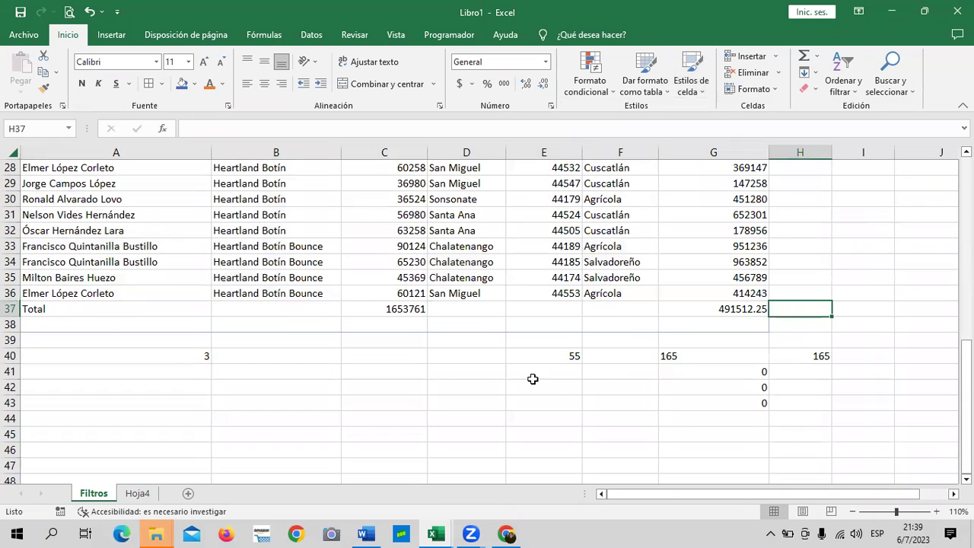
pyautogui.click(477, 388)
pyautogui.click(620, 324)
pyautogui.click(761, 324)
pyautogui.click(800, 325)
pyautogui.click(844, 325)
pyautogui.click(729, 327)
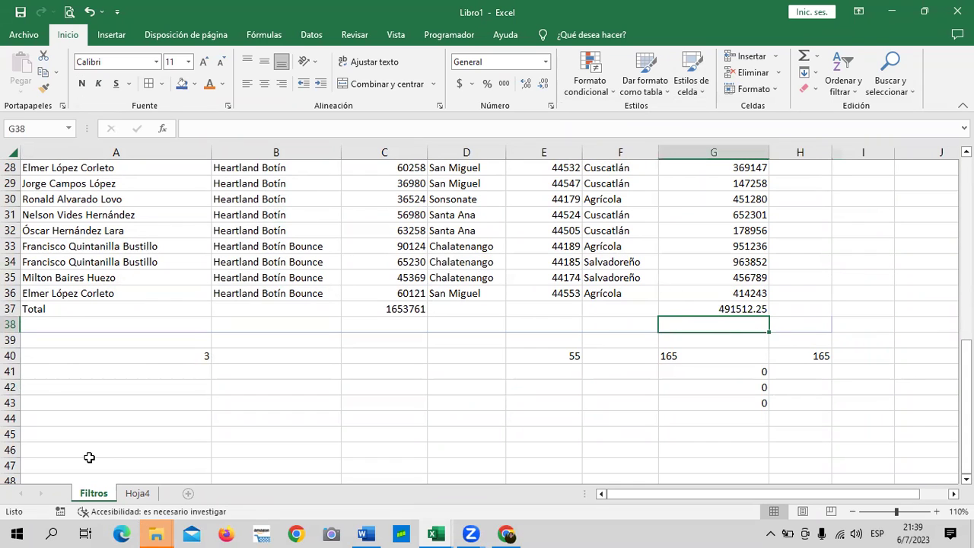
pyautogui.click(452, 428)
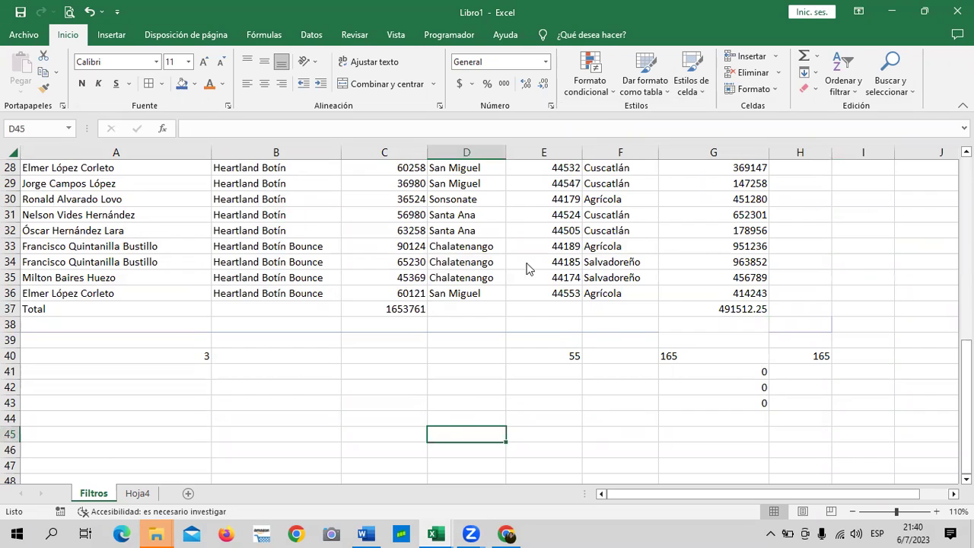
pyautogui.click(391, 353)
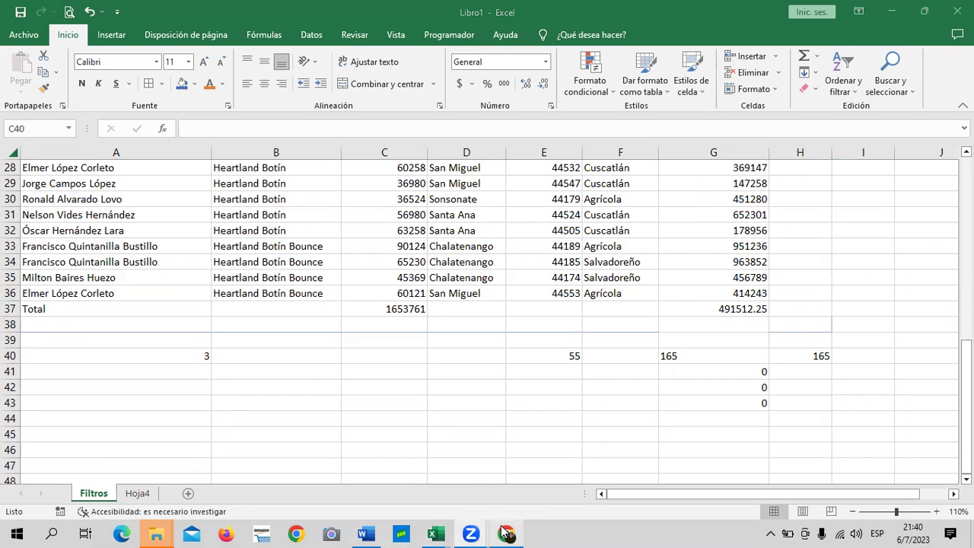
# Return to the course page in Chrome and scroll to the 1.10 - Portapapeles video
pyautogui.moveTo(503, 532)
pyautogui.click(481, 493)
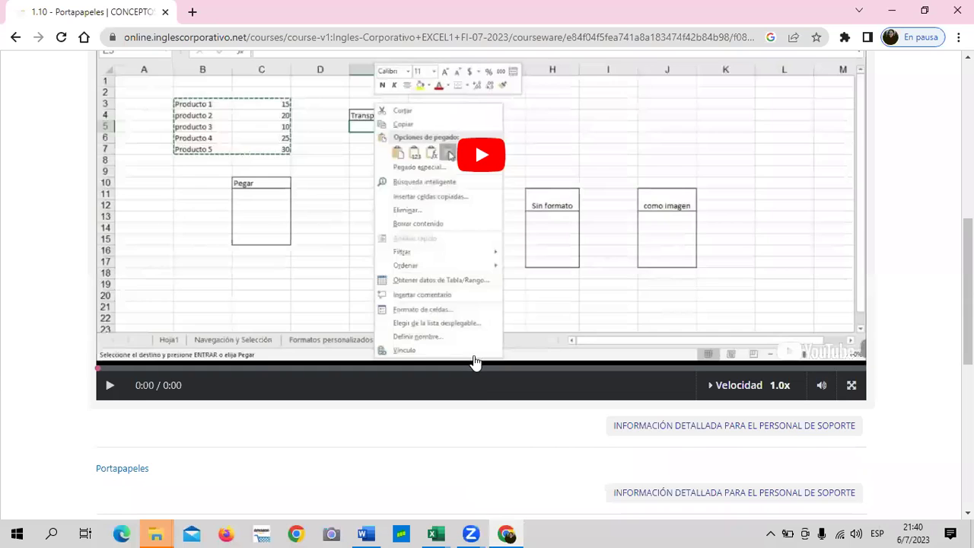
pyautogui.scroll(2, 475, 363)
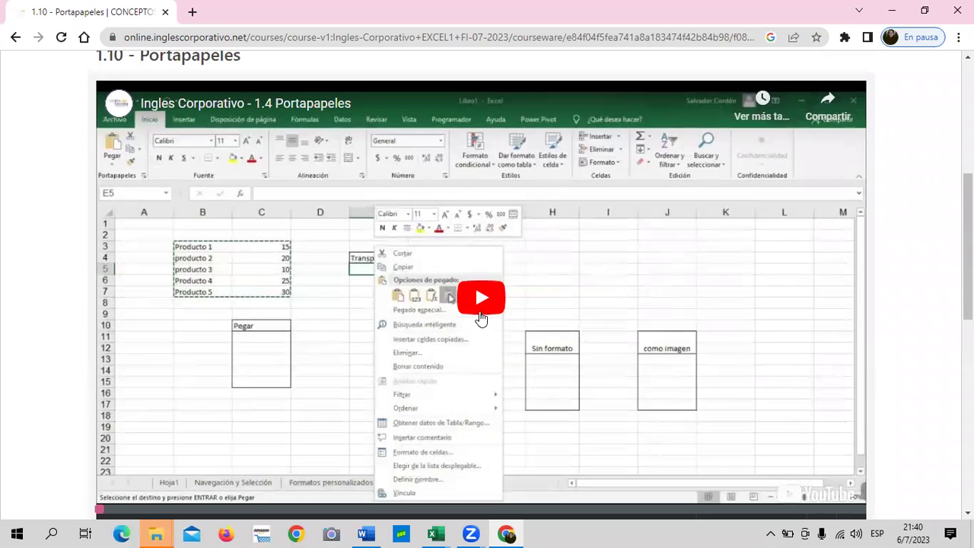
pyautogui.scroll(-1, 499, 318)
pyautogui.scroll(3, 487, 323)
pyautogui.scroll(-1, 482, 326)
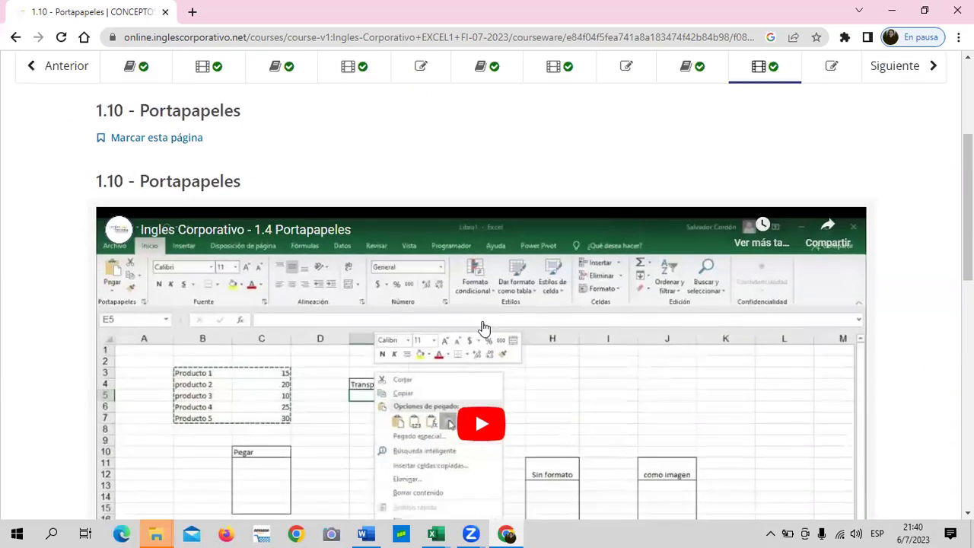
pyautogui.scroll(-1, 351, 78)
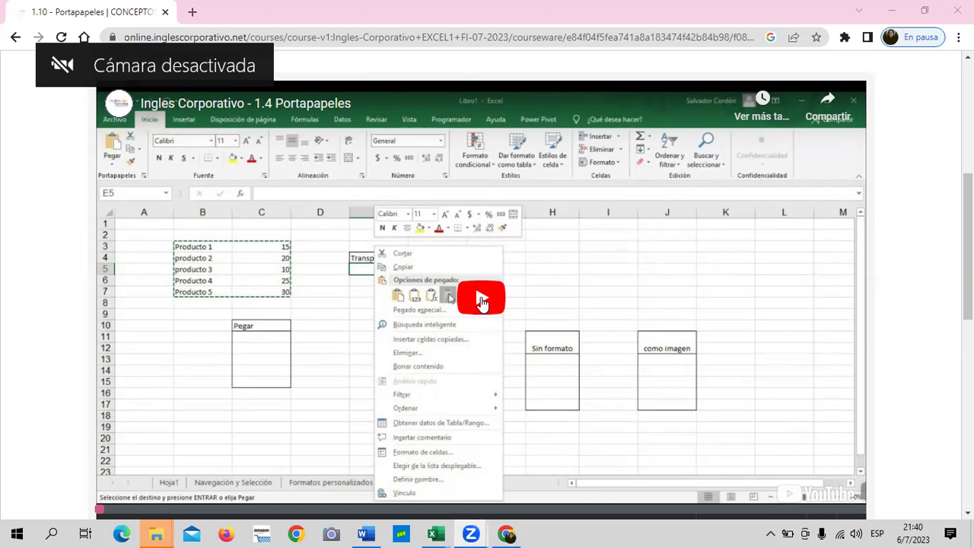
# Start playback of the embedded 1.4 Portapapeles lesson video
pyautogui.click(482, 297)
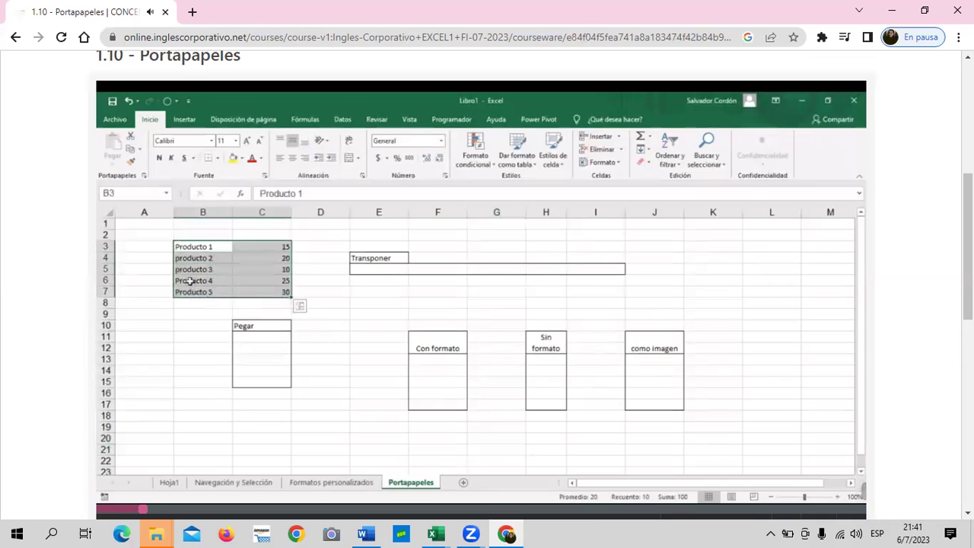
pyautogui.moveTo(279, 294); pyautogui.dragTo(280, 294)
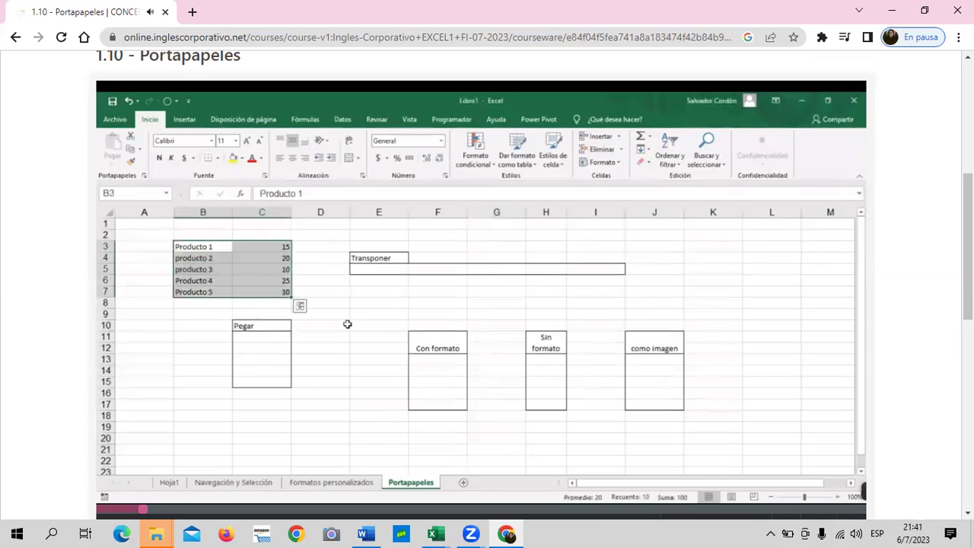
pyautogui.moveTo(238, 248); pyautogui.dragTo(272, 289)
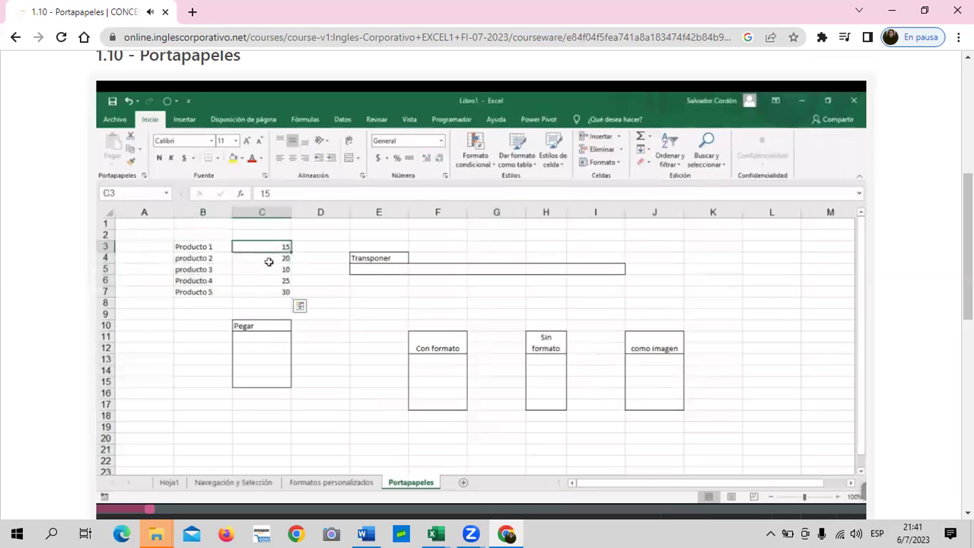
pyautogui.click(338, 313)
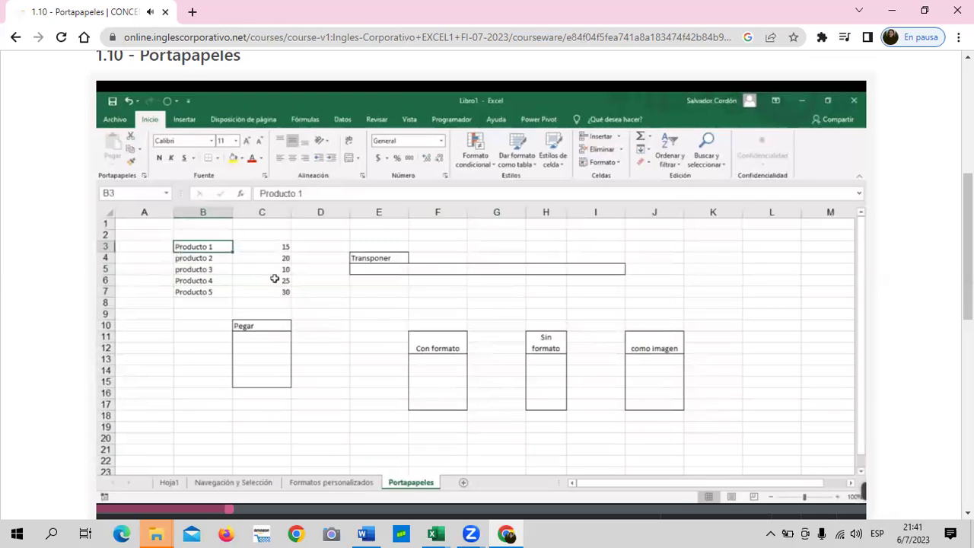
pyautogui.moveTo(893, 387)
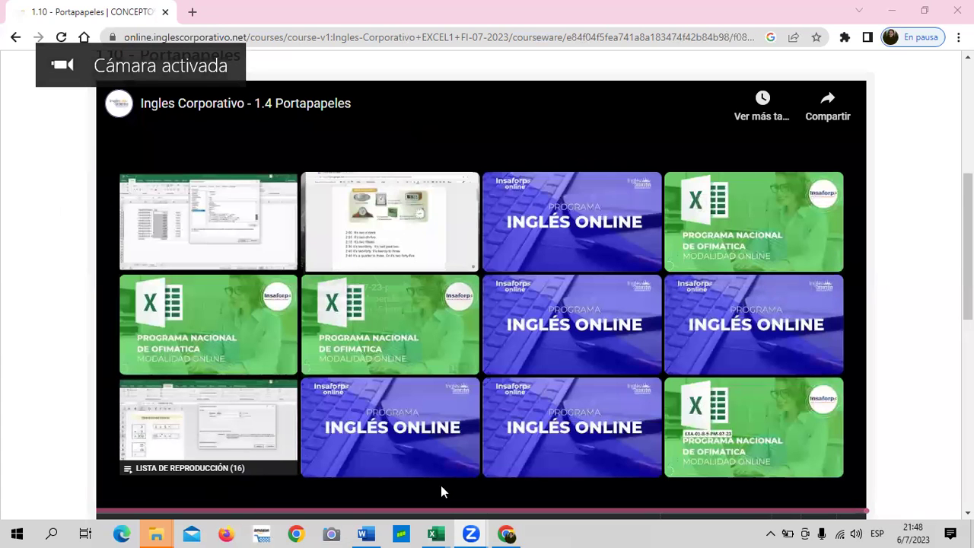
# Bring the 1.4 Portapapeles (2) workbook to the front, on the Portapapeles sheet
pyautogui.moveTo(428, 531)
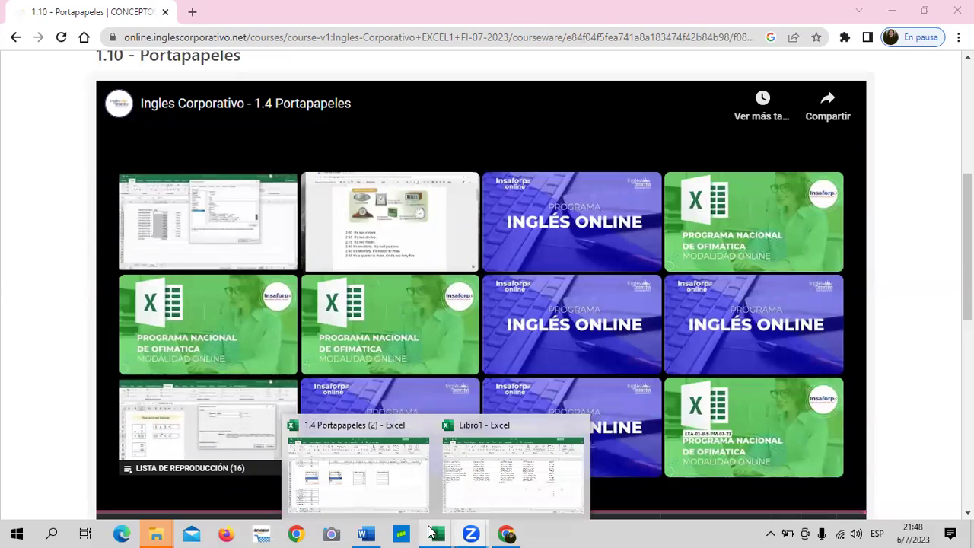
pyautogui.click(405, 482)
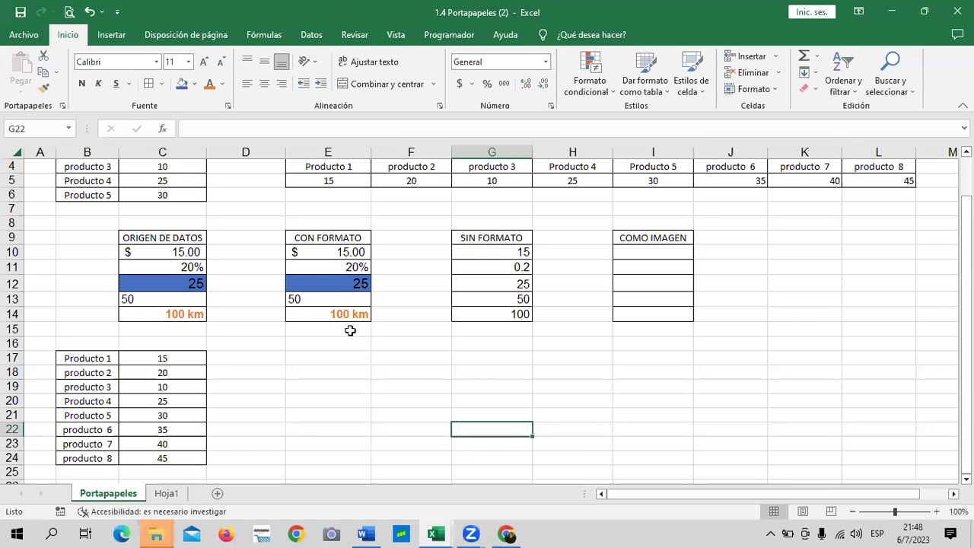
pyautogui.click(330, 428)
pyautogui.scroll(1, 228, 317)
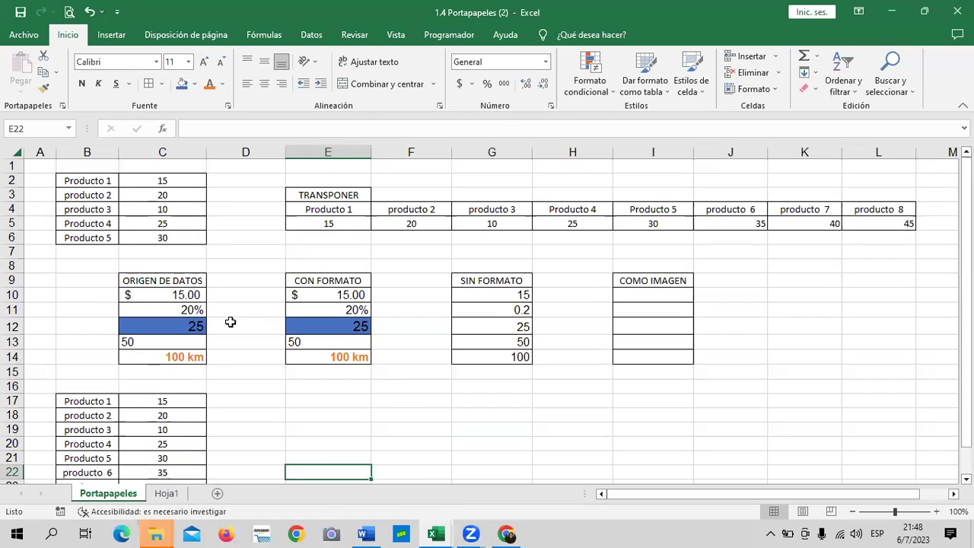
pyautogui.scroll(-3, 230, 322)
pyautogui.click(166, 493)
pyautogui.click(130, 490)
pyautogui.scroll(2, 320, 385)
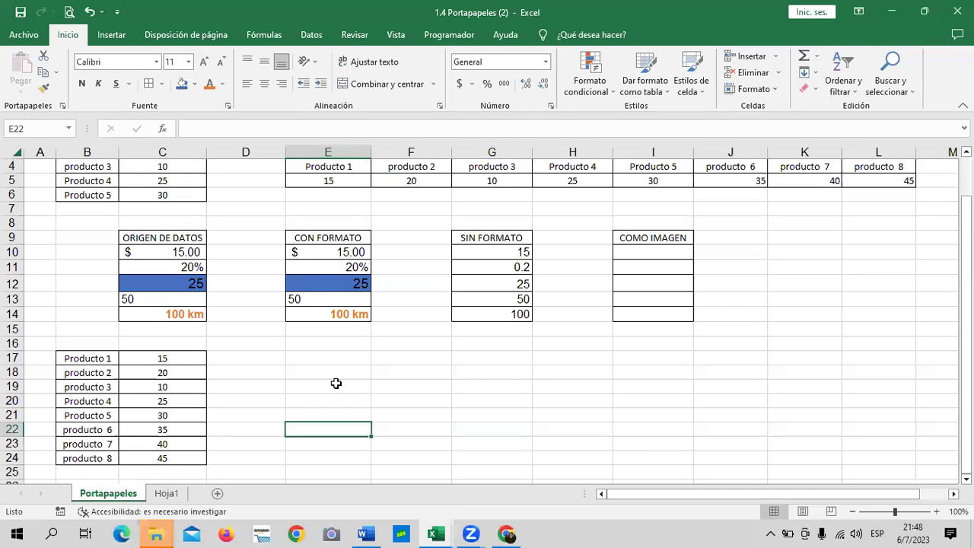
# Copy the ORIGEN DE DATOS range C10:C14, redoing the copy after cancelling the first
pyautogui.moveTo(185, 247); pyautogui.dragTo(175, 314)
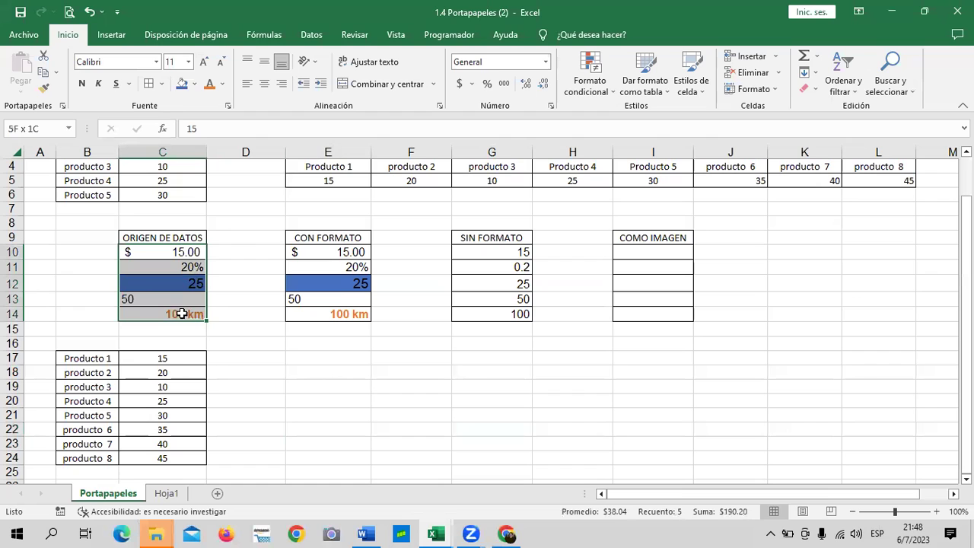
pyautogui.rightClick(168, 257)
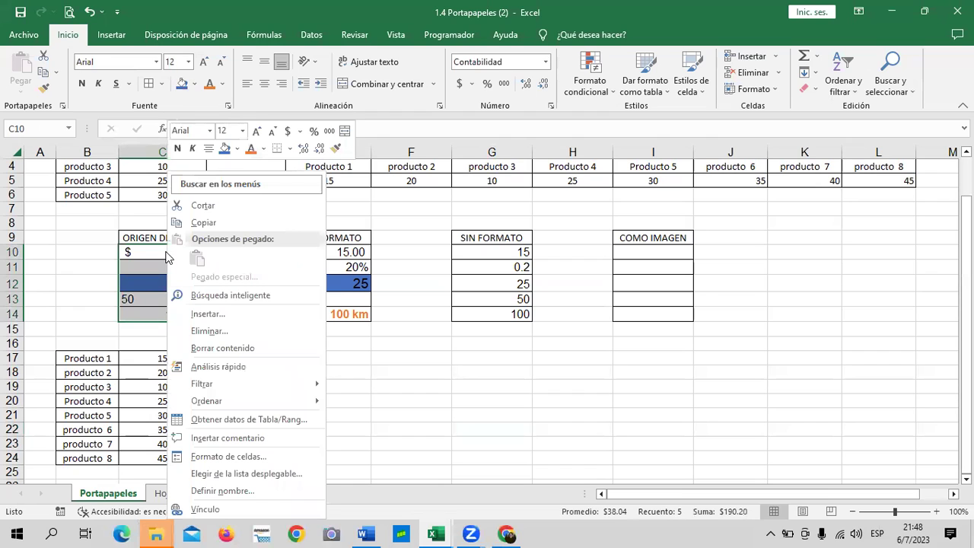
pyautogui.click(203, 222)
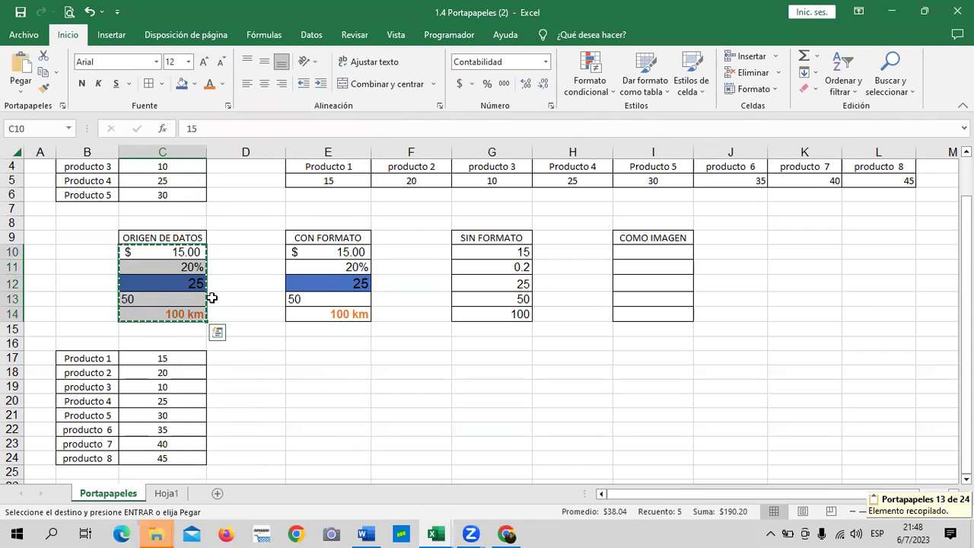
pyautogui.press('Escape')
pyautogui.moveTo(185, 246); pyautogui.dragTo(182, 310)
pyautogui.click(239, 284)
pyautogui.click(185, 252)
pyautogui.rightClick(190, 259)
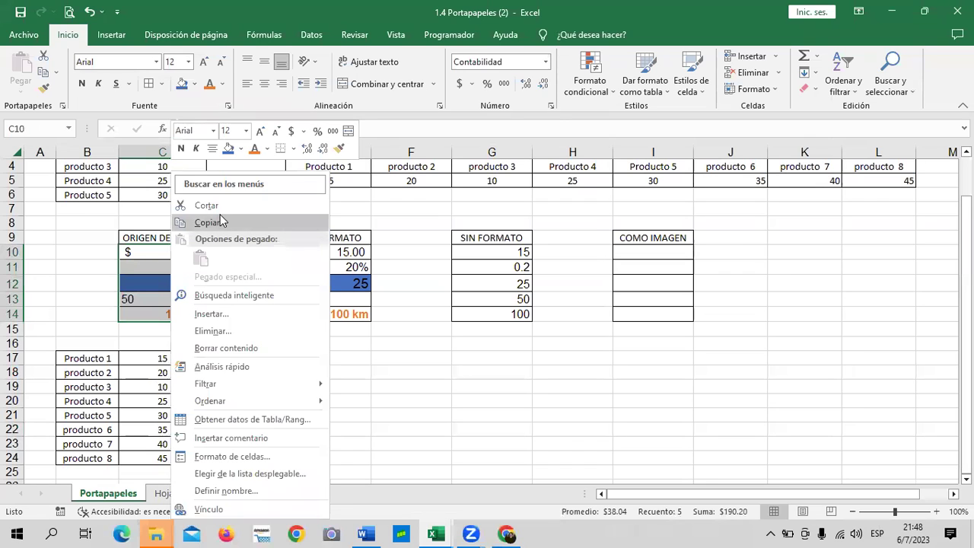
pyautogui.click(223, 222)
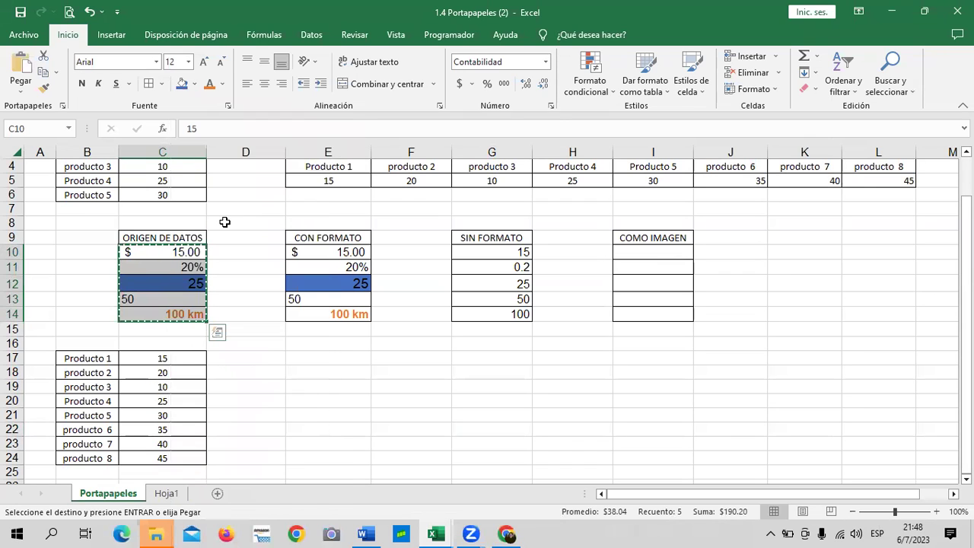
pyautogui.click(167, 493)
# Paste the copied range as an Imagen vinculada at J5 on Hoja1
pyautogui.click(707, 222)
pyautogui.rightClick(707, 222)
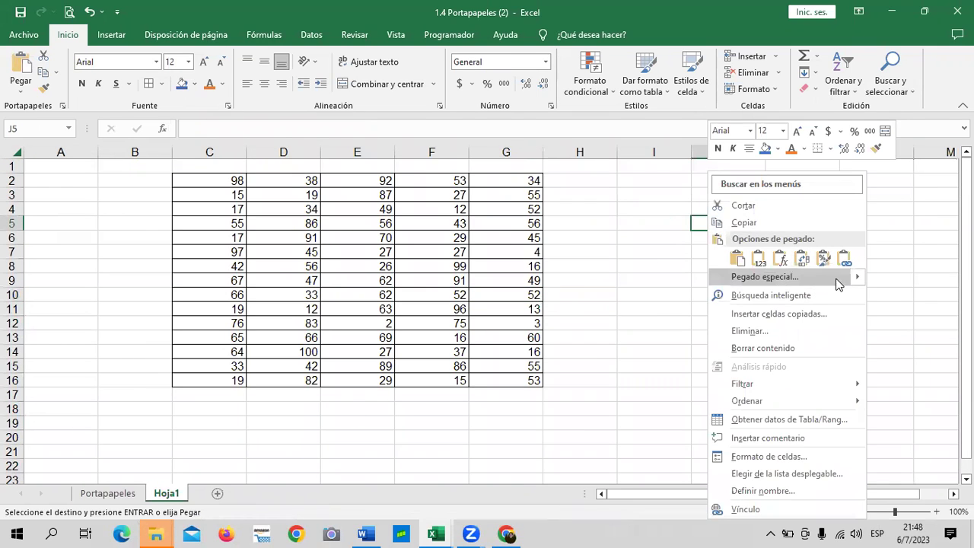
pyautogui.moveTo(857, 280)
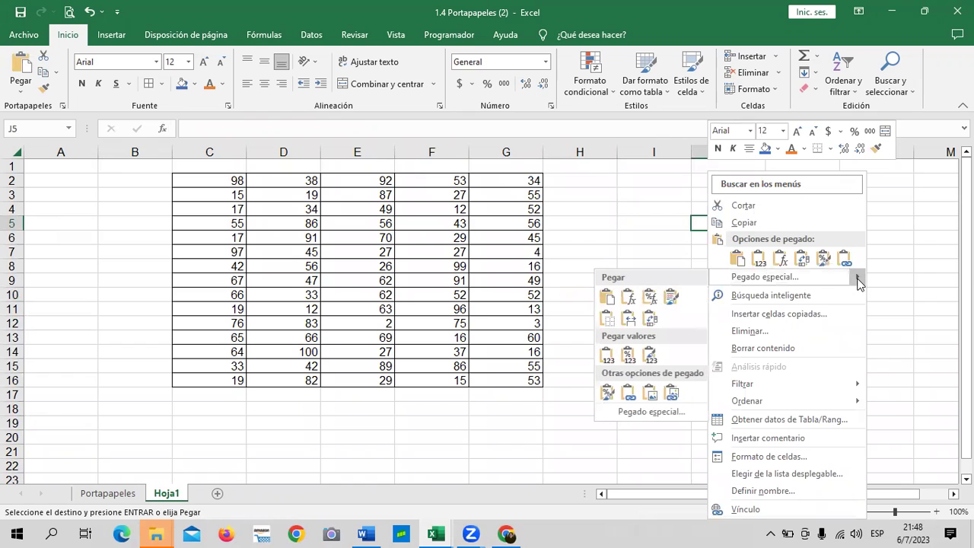
pyautogui.click(672, 394)
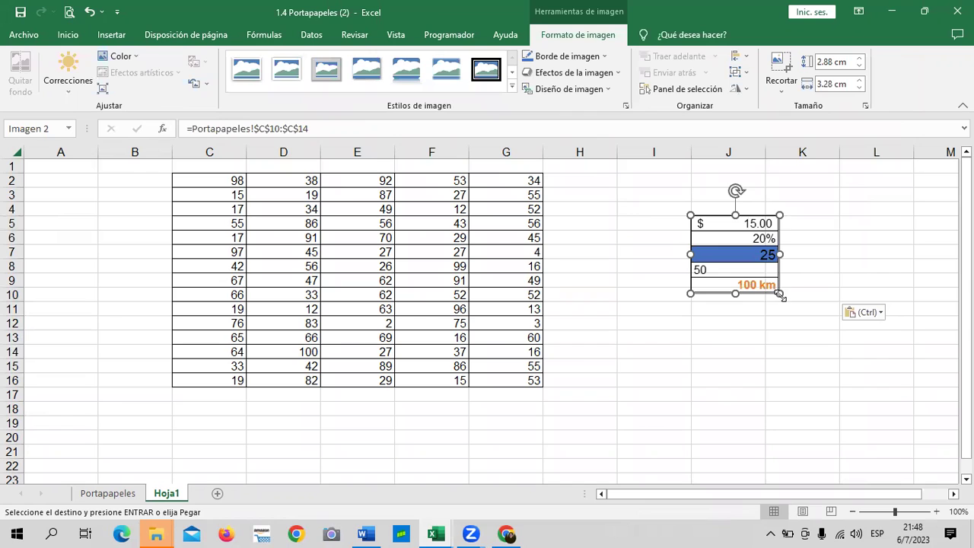
# Enlarge the linked picture by its corners, then go back to the Portapapeles sheet
pyautogui.moveTo(780, 294); pyautogui.dragTo(788, 342)
pyautogui.click(732, 407)
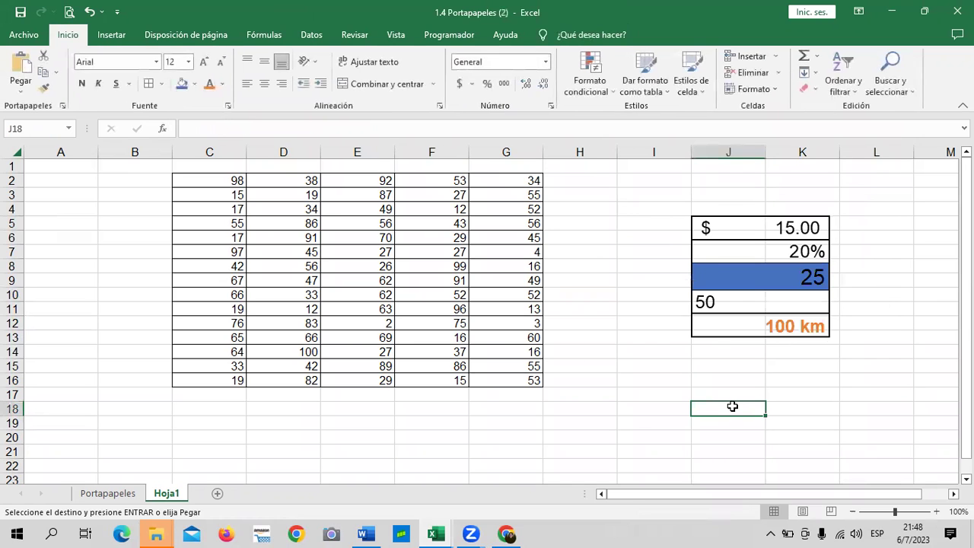
pyautogui.click(769, 220)
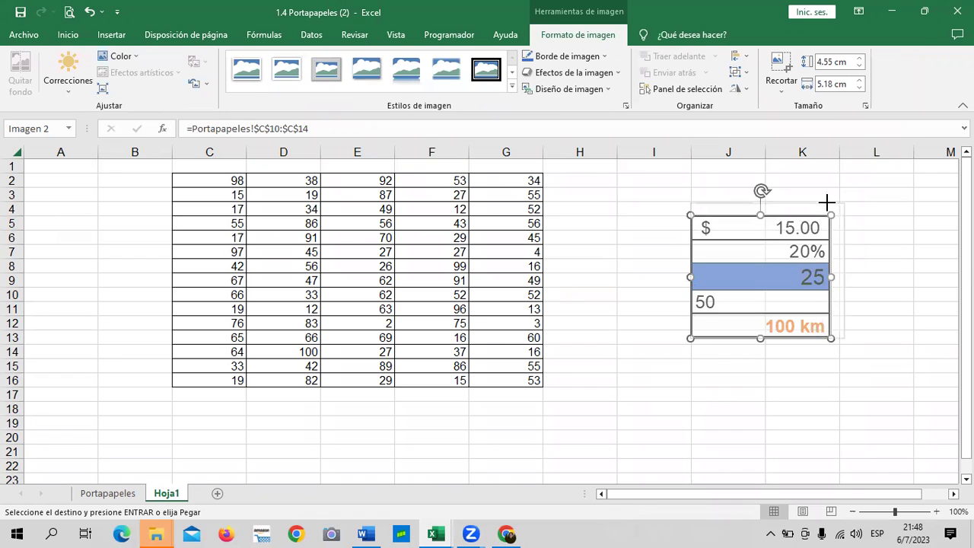
pyautogui.moveTo(827, 202); pyautogui.dragTo(827, 202)
pyautogui.moveTo(692, 338)
pyautogui.mouseDown()
pyautogui.moveTo(625, 381)
pyautogui.moveTo(690, 355)
pyautogui.moveTo(671, 355)
pyautogui.mouseUp()
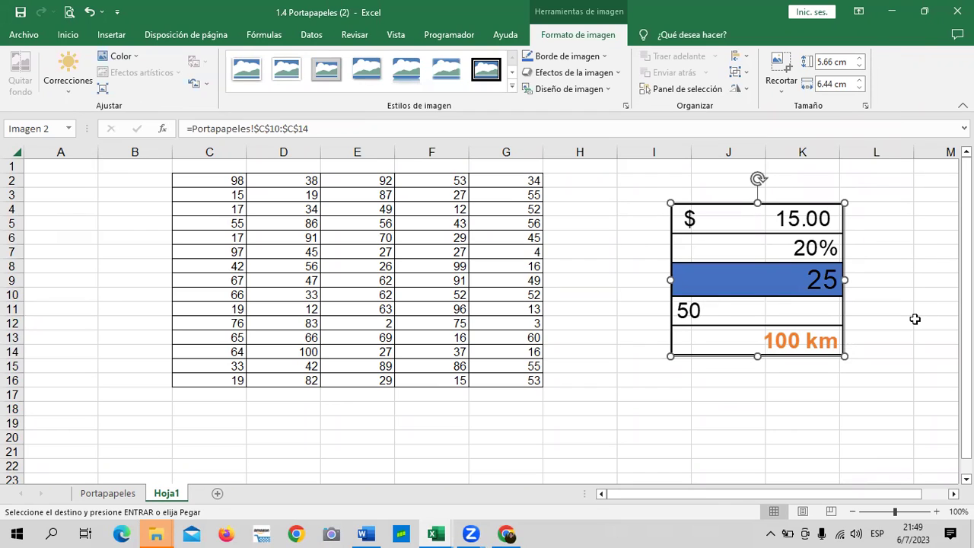
pyautogui.click(633, 412)
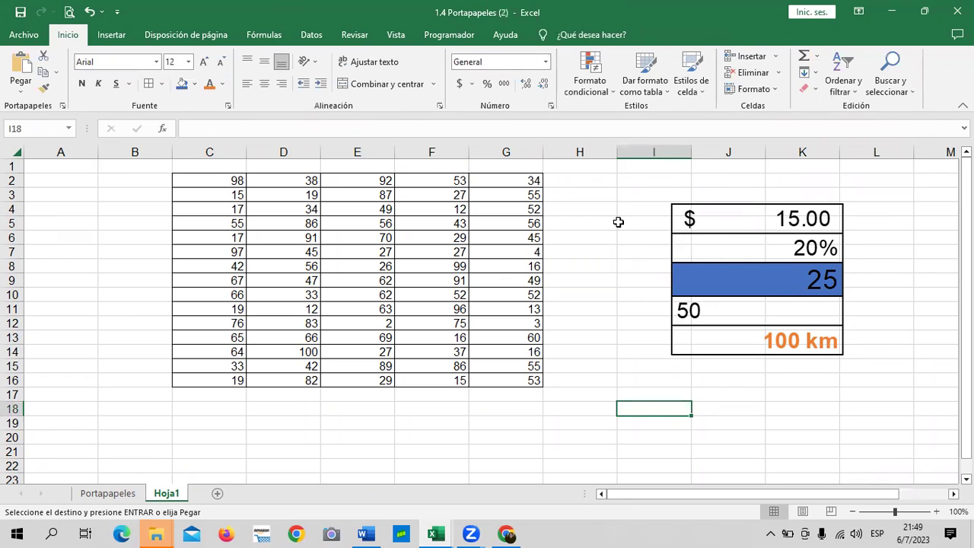
pyautogui.click(125, 496)
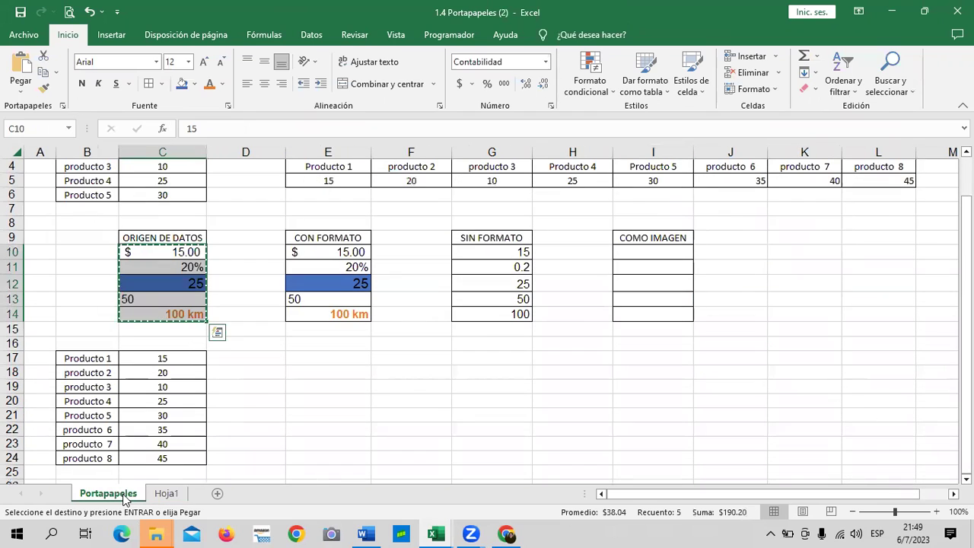
# Enter $250.00, 35%, 50 and 100 into source cells C10:C13
pyautogui.press('Escape')
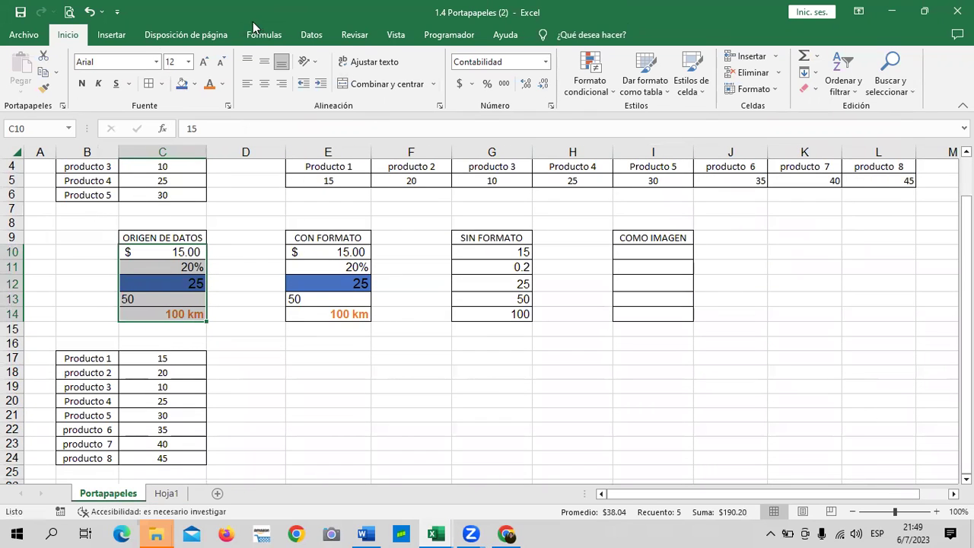
pyautogui.click(304, 366)
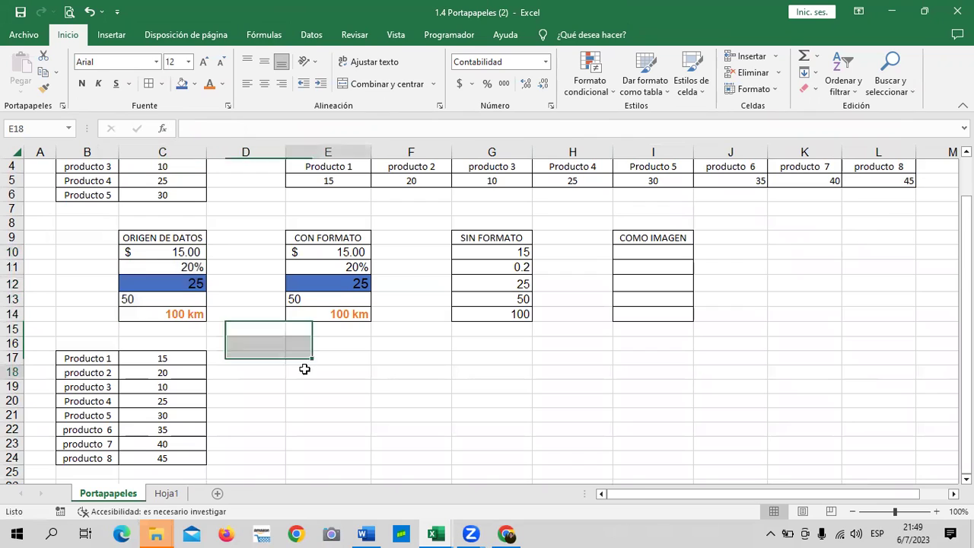
pyautogui.click(149, 251)
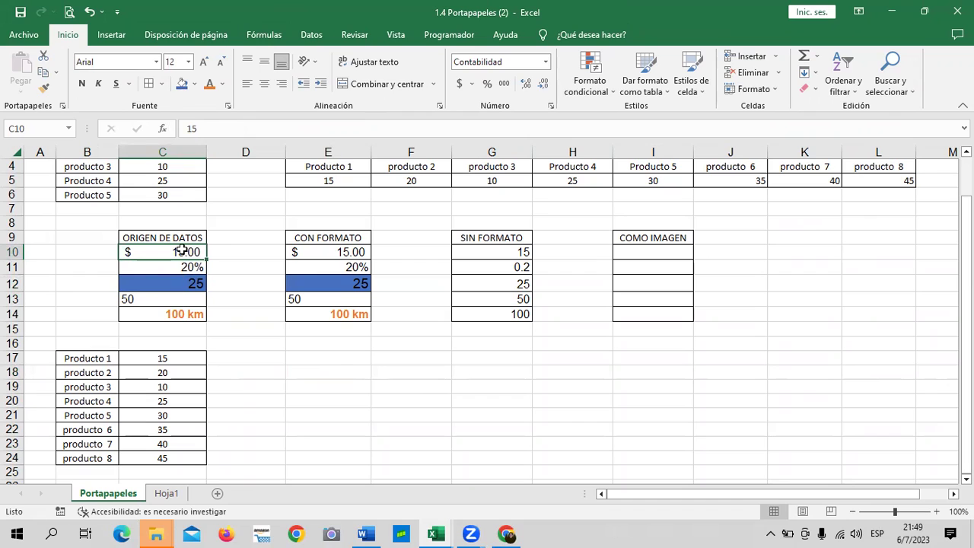
pyautogui.write('250')
pyautogui.press('Return')
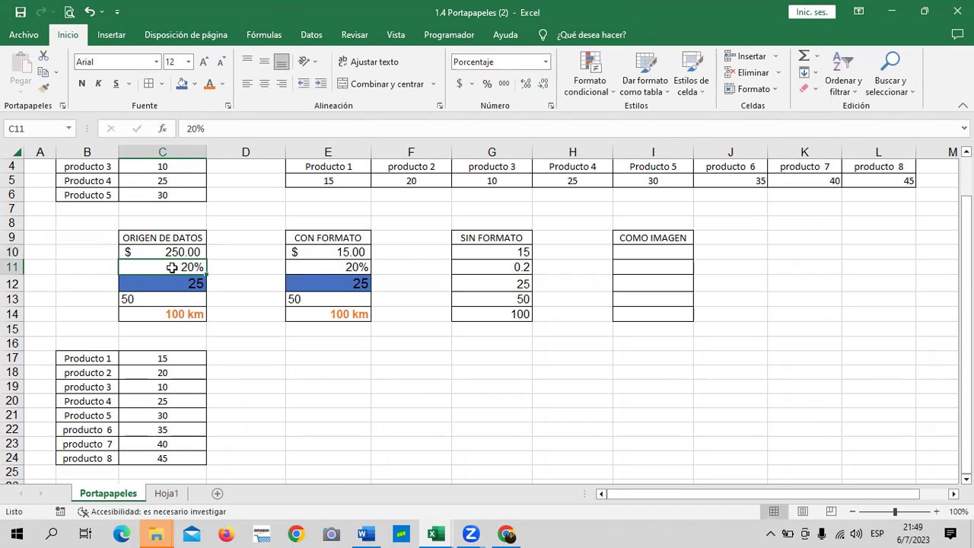
pyautogui.write('35')
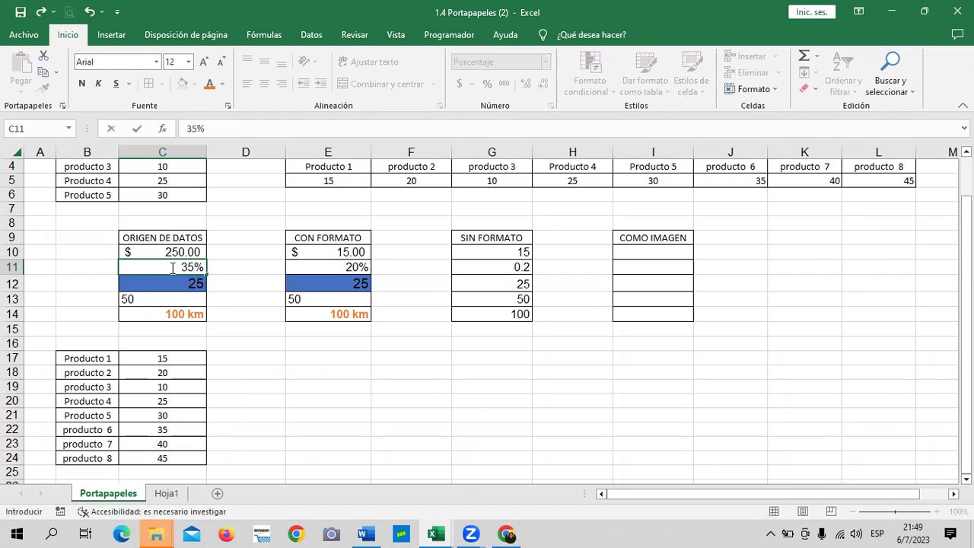
pyautogui.press('Return')
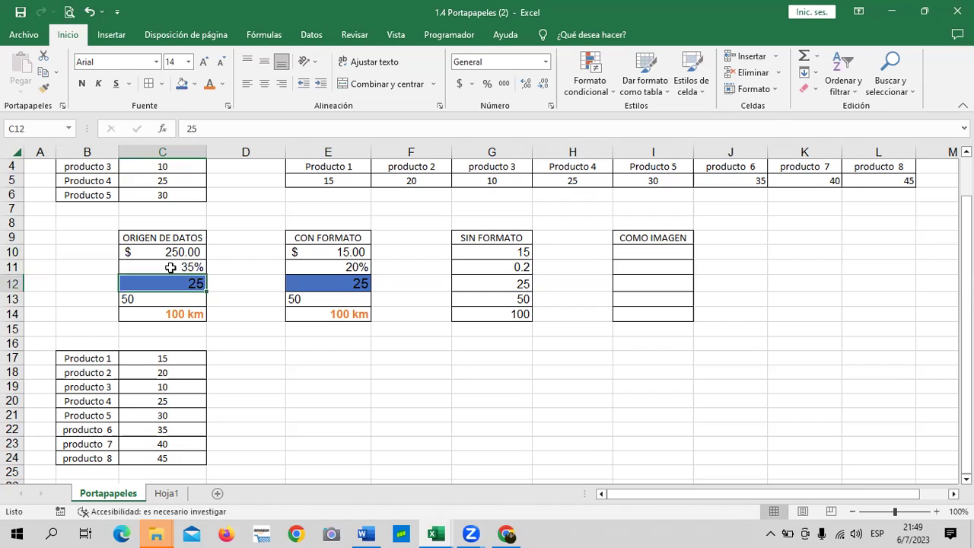
pyautogui.write('50')
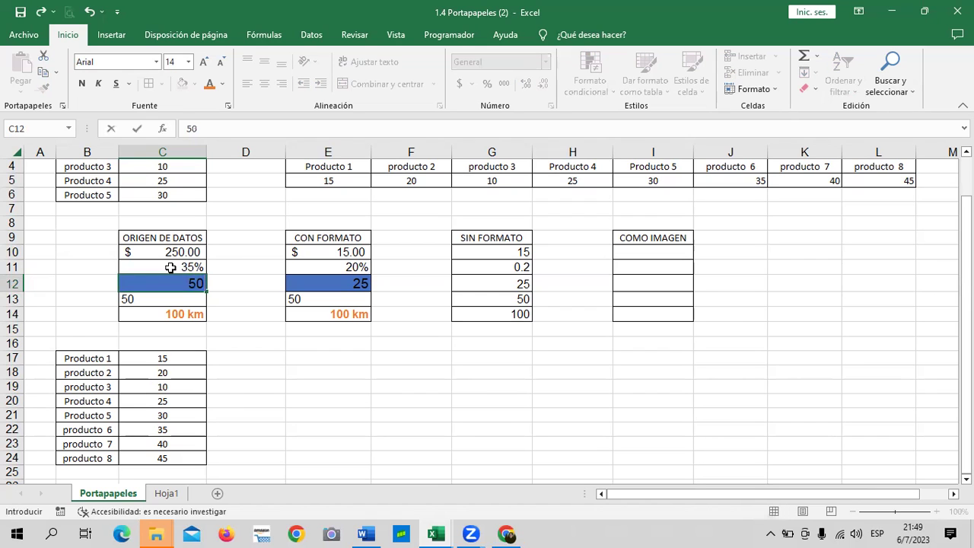
pyautogui.press('Return')
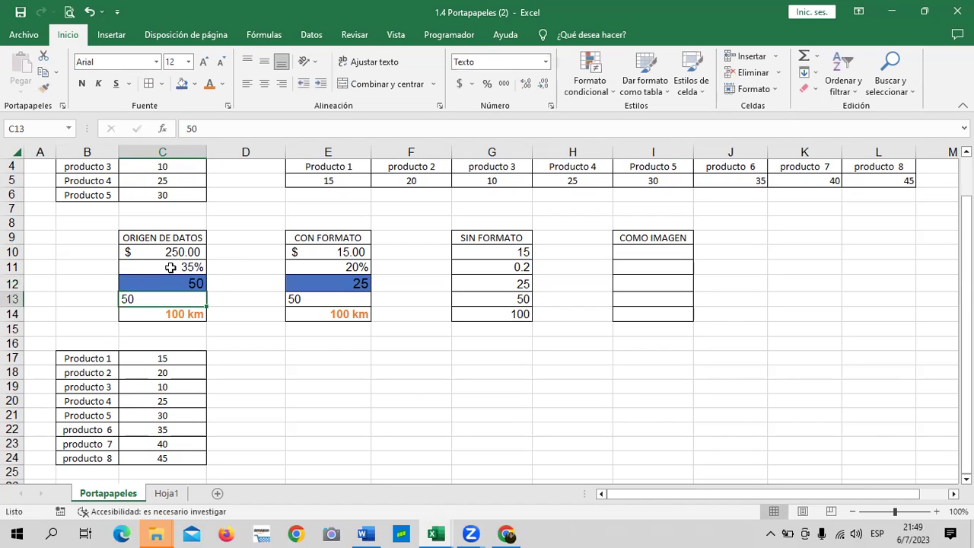
pyautogui.write('100')
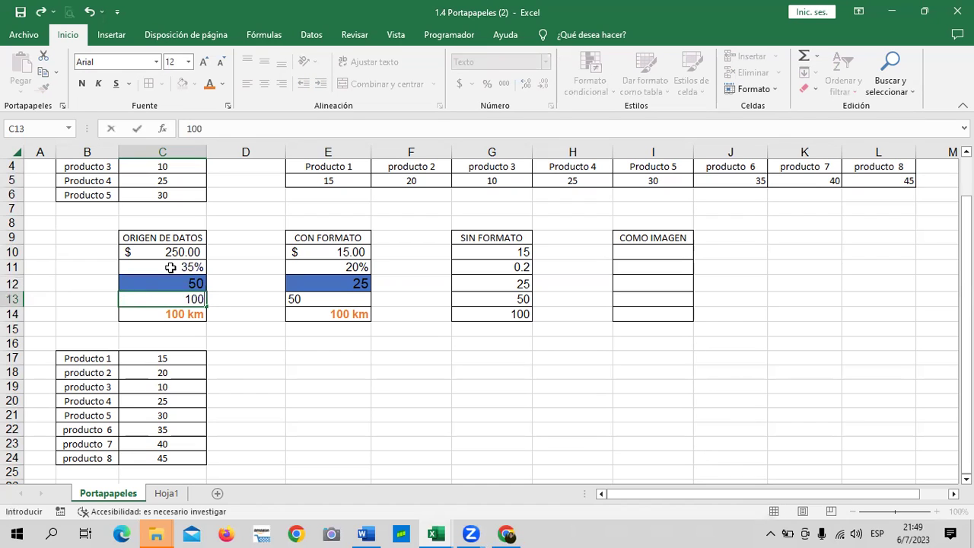
pyautogui.press('Return')
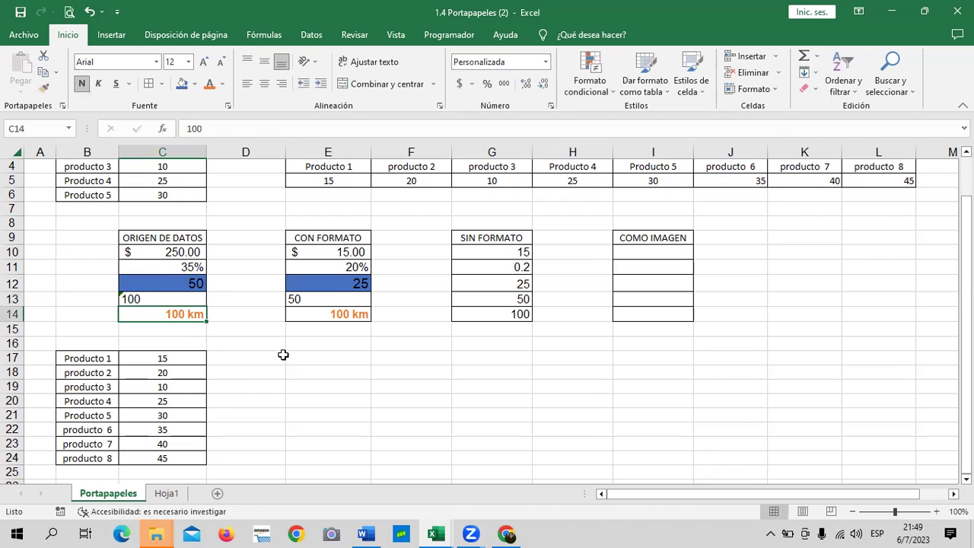
# Ignore C13's number-stored-as-text error and check Hoja1's linked picture shows the new values
pyautogui.click(189, 300)
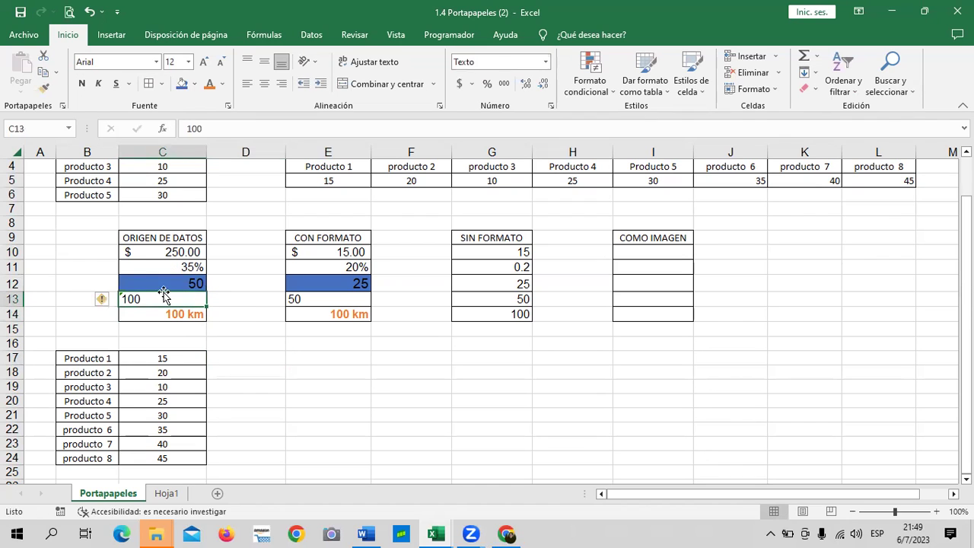
pyautogui.click(105, 302)
pyautogui.click(280, 372)
pyautogui.click(155, 299)
pyautogui.click(103, 299)
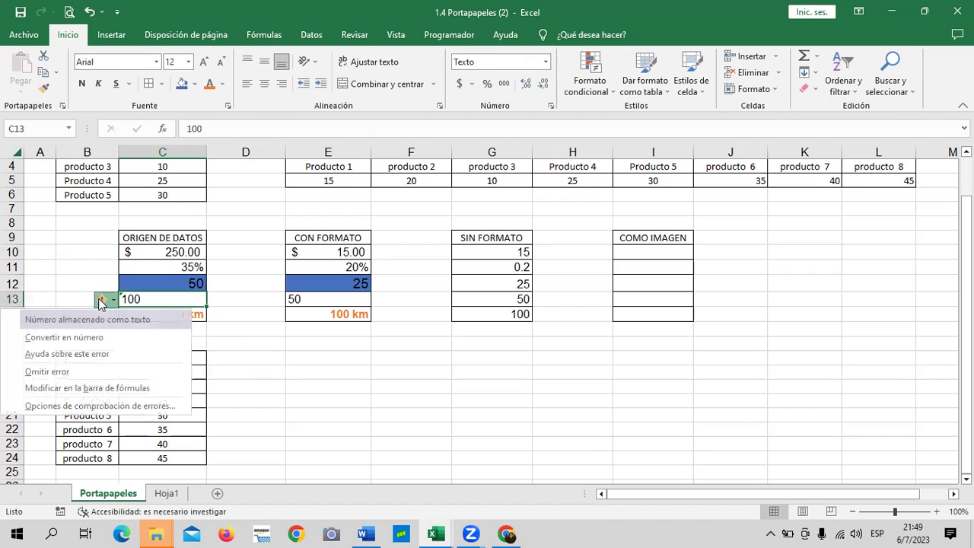
pyautogui.click(84, 374)
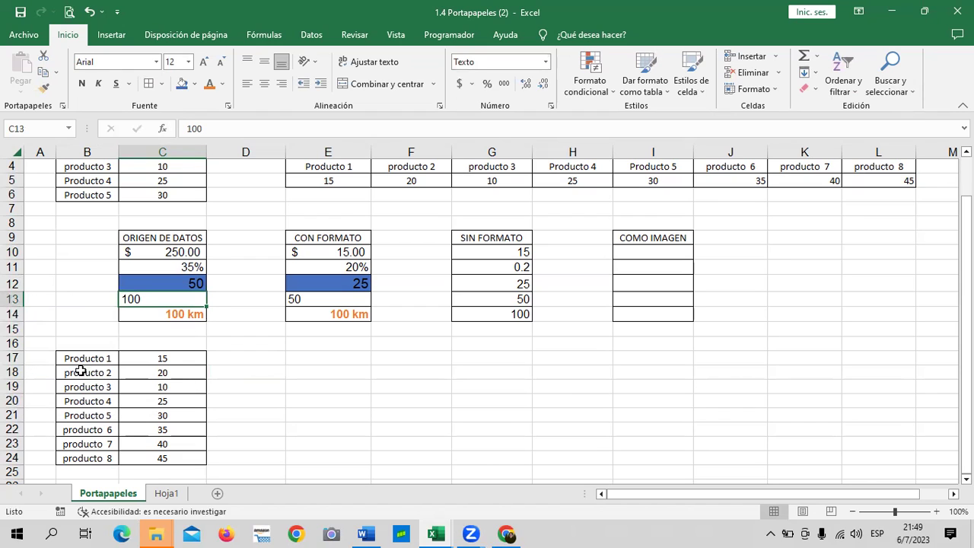
pyautogui.click(313, 362)
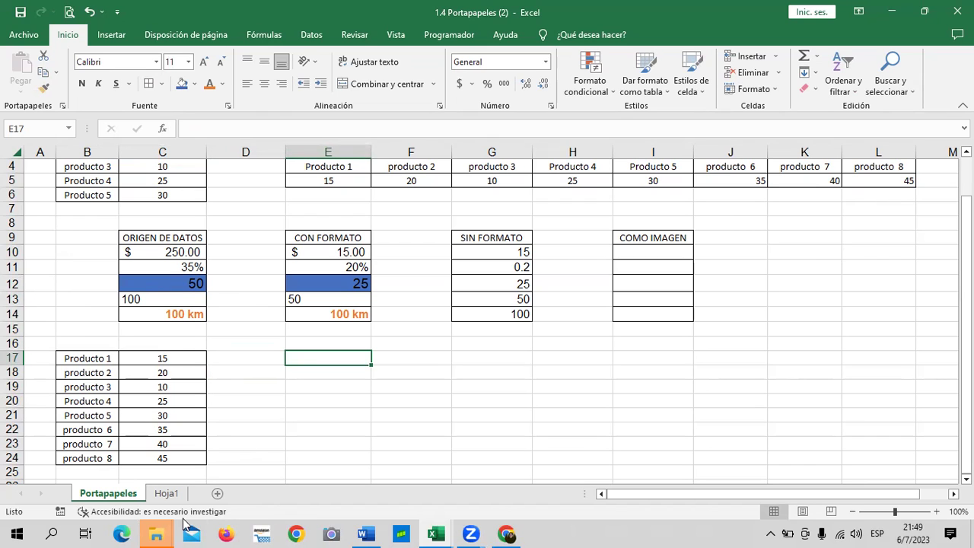
pyautogui.click(166, 494)
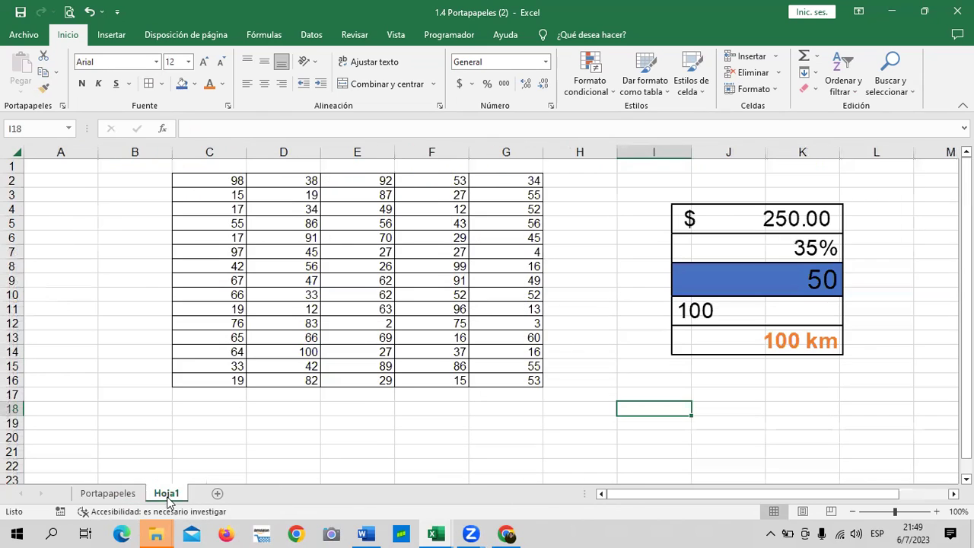
pyautogui.click(769, 263)
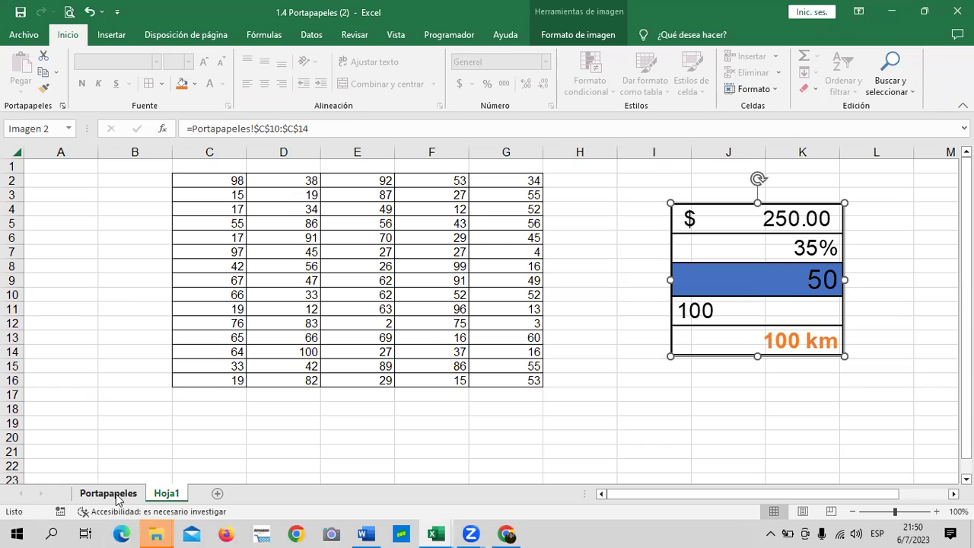
# Copy the source range C10:C14 on the Portapapeles sheet
pyautogui.click(85, 494)
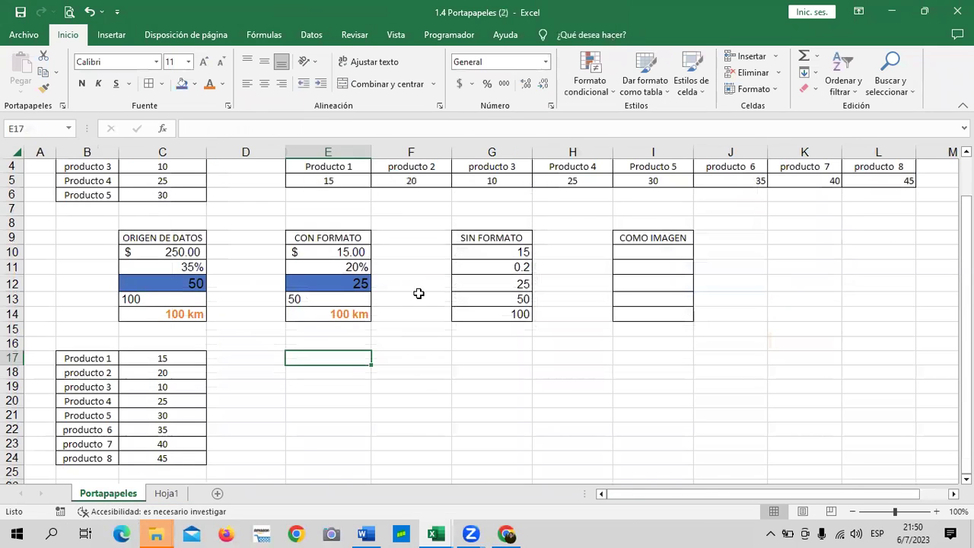
pyautogui.moveTo(169, 251); pyautogui.dragTo(172, 313)
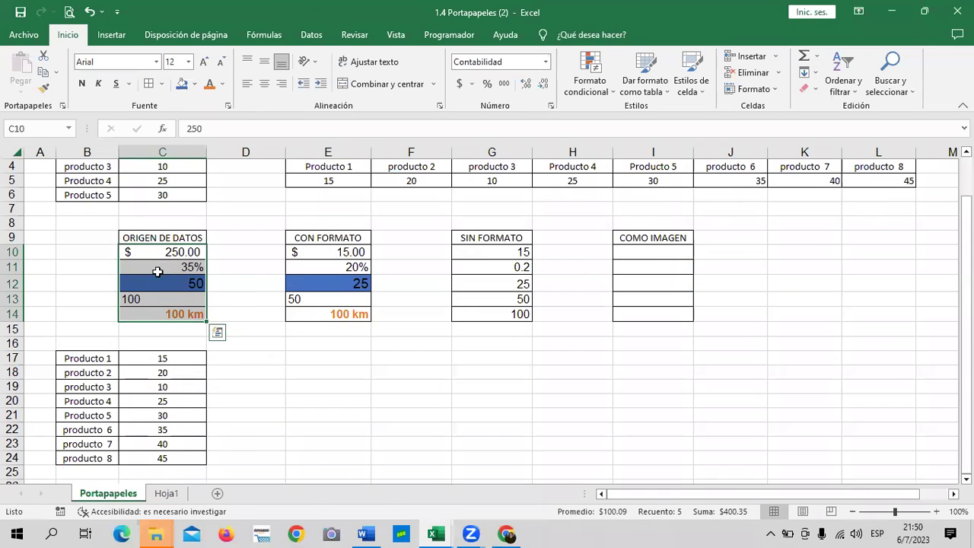
pyautogui.rightClick(157, 266)
pyautogui.click(199, 222)
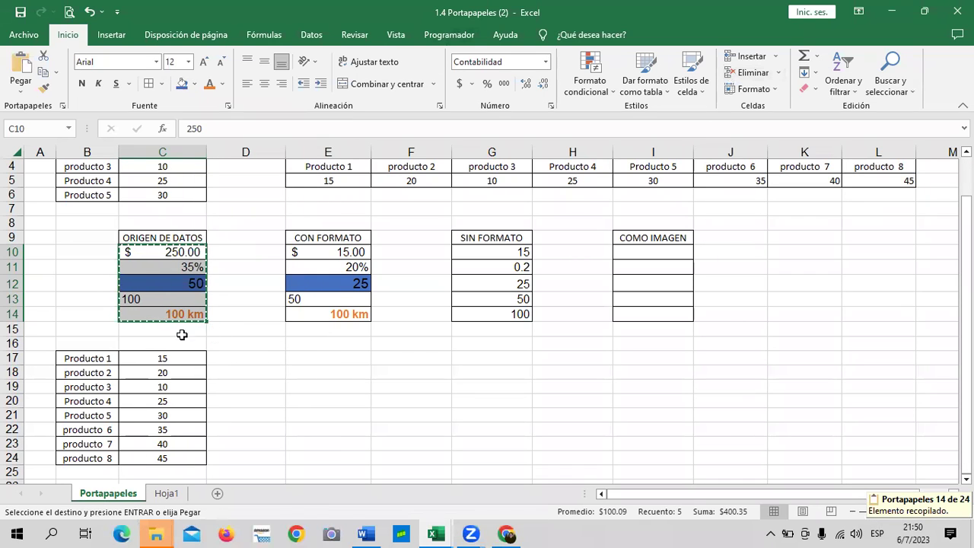
# Clear the leftover contents of A40:H44 on Libro1's Filtros sheet
pyautogui.moveTo(448, 531)
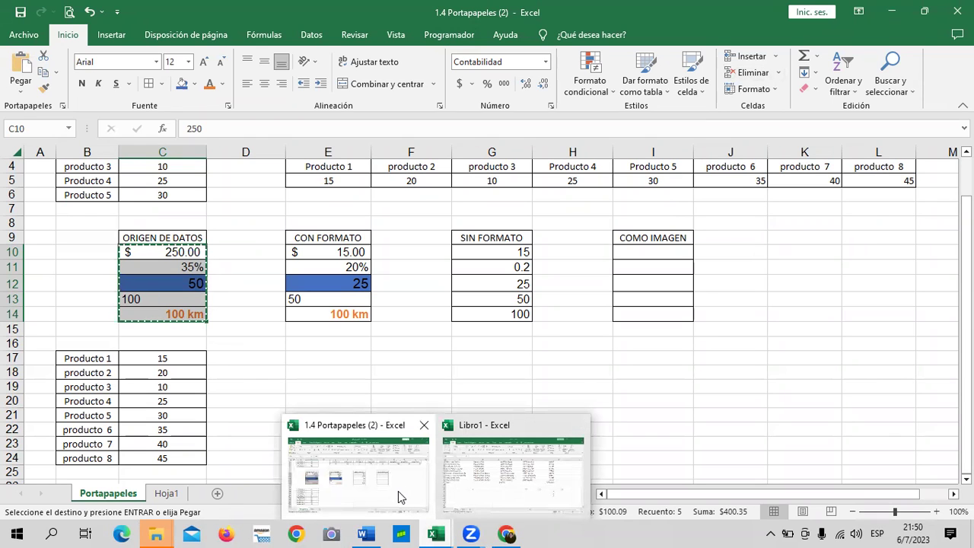
pyautogui.click(489, 489)
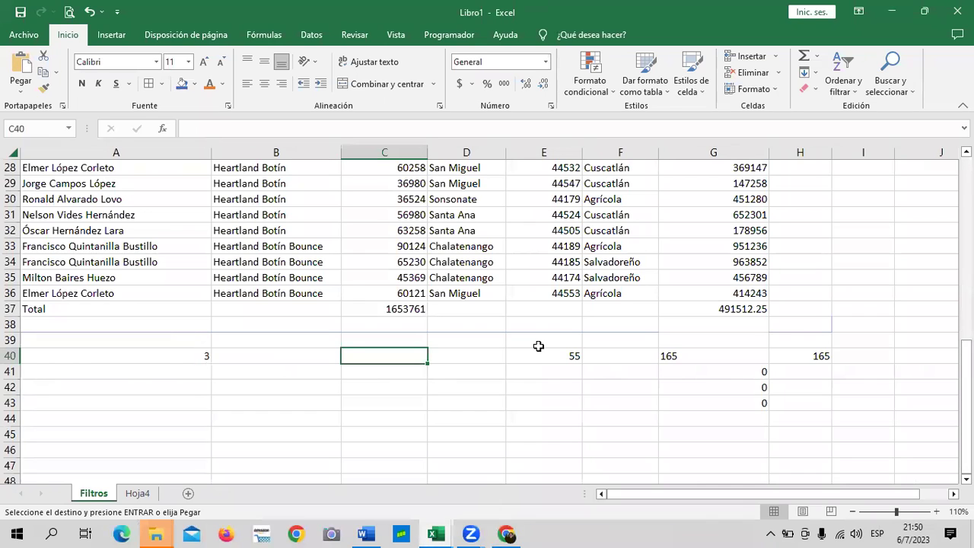
pyautogui.moveTo(193, 357); pyautogui.dragTo(794, 421)
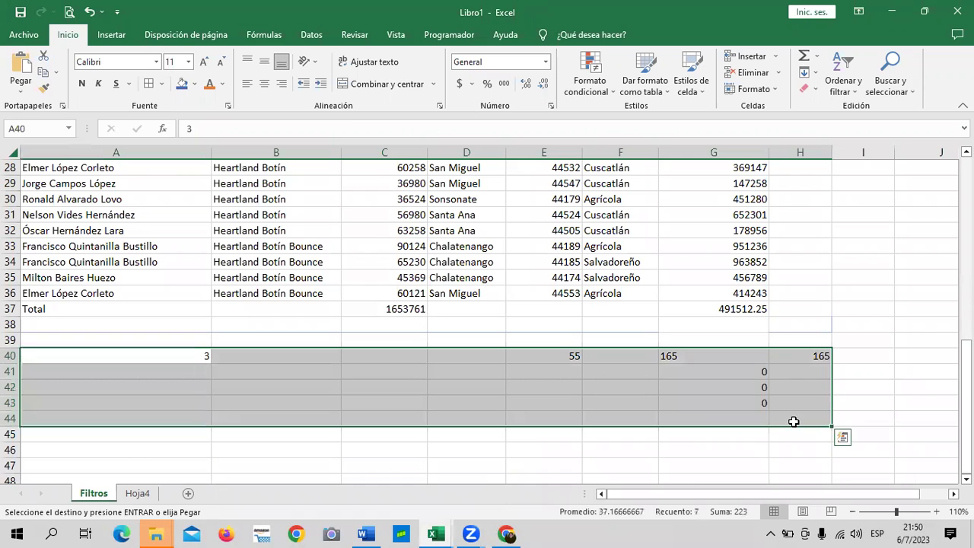
pyautogui.press('Delete')
pyautogui.scroll(1, 620, 430)
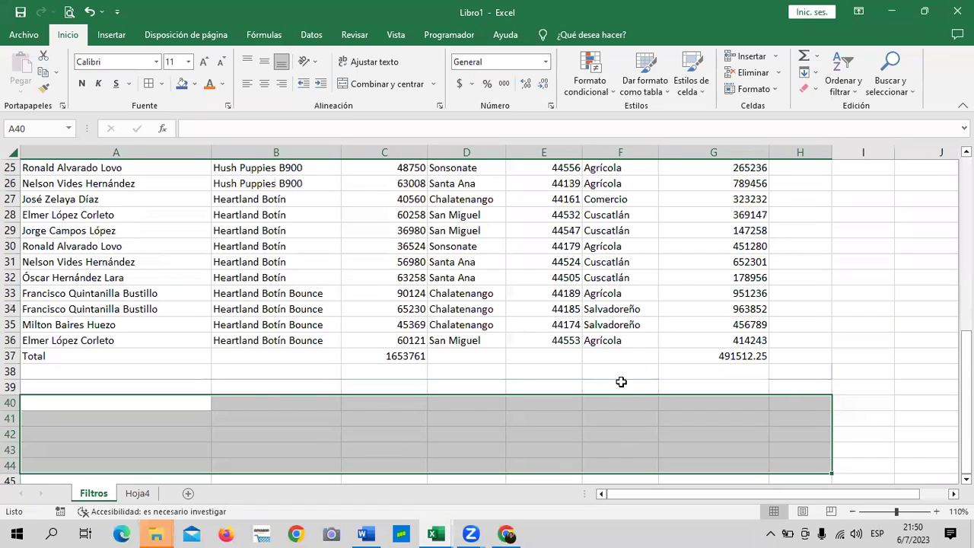
# Look over Libro1's Hoja4 without pasting, then return to the Portapapeles workbook
pyautogui.click(141, 493)
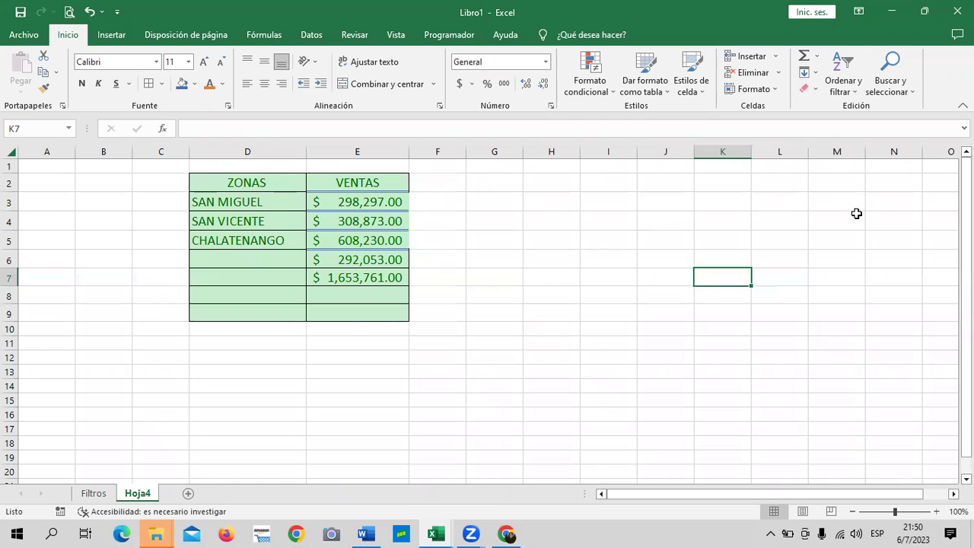
pyautogui.rightClick(599, 204)
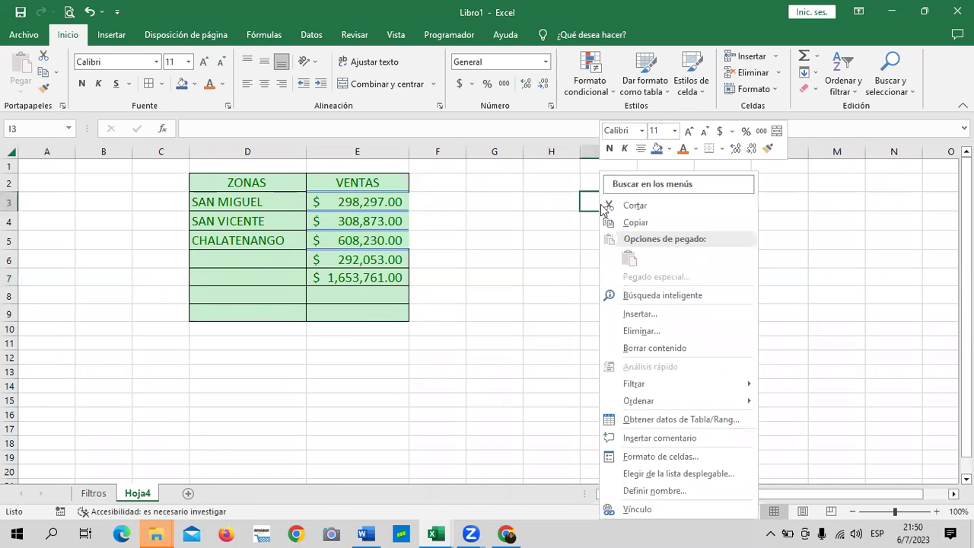
pyautogui.click(543, 363)
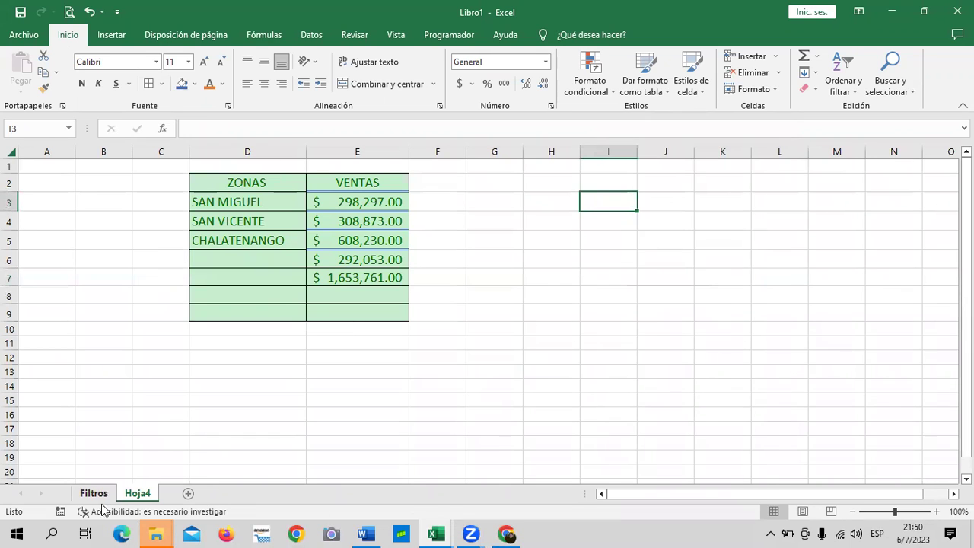
pyautogui.click(94, 493)
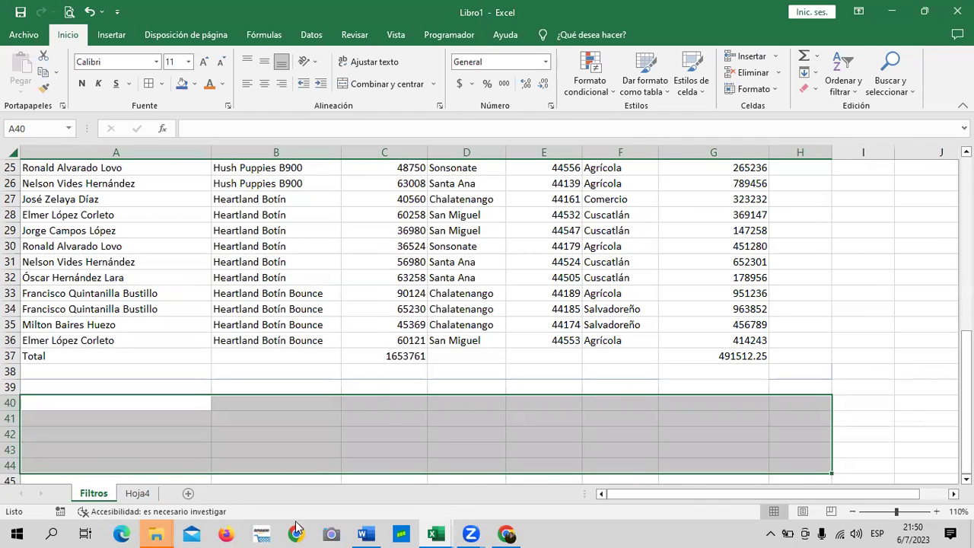
pyautogui.moveTo(437, 533)
pyautogui.click(358, 472)
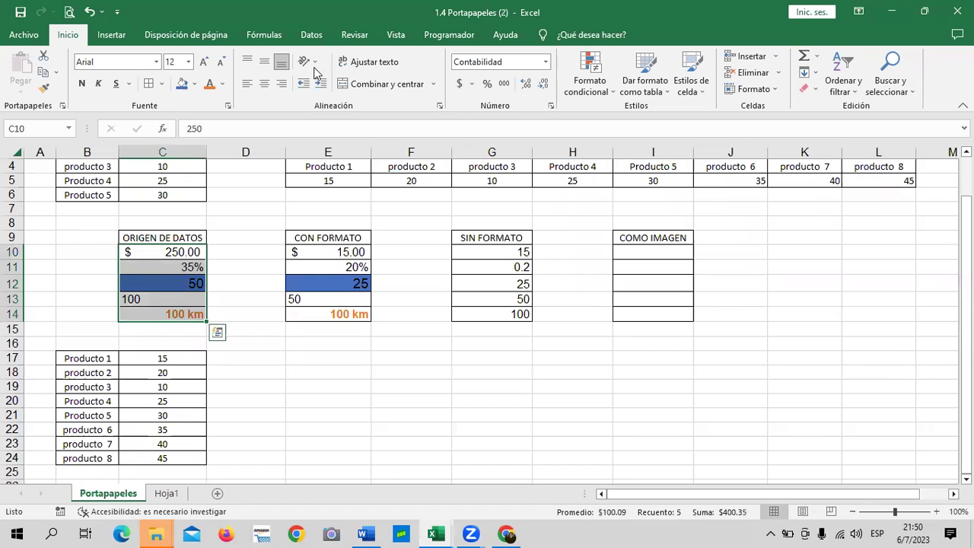
# Copy C10:C14 again and go to Libro1's Hoja4 sheet
pyautogui.rightClick(186, 256)
pyautogui.click(227, 223)
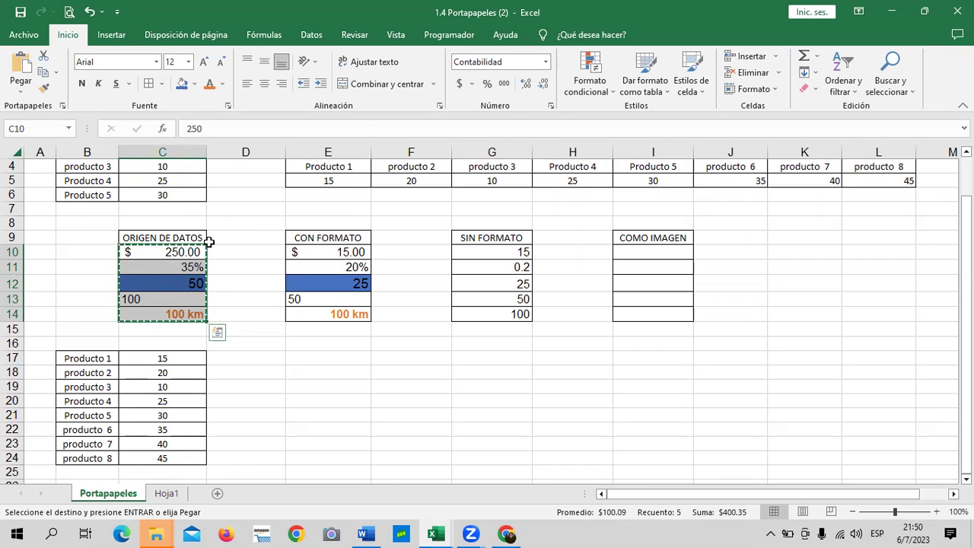
pyautogui.moveTo(432, 532)
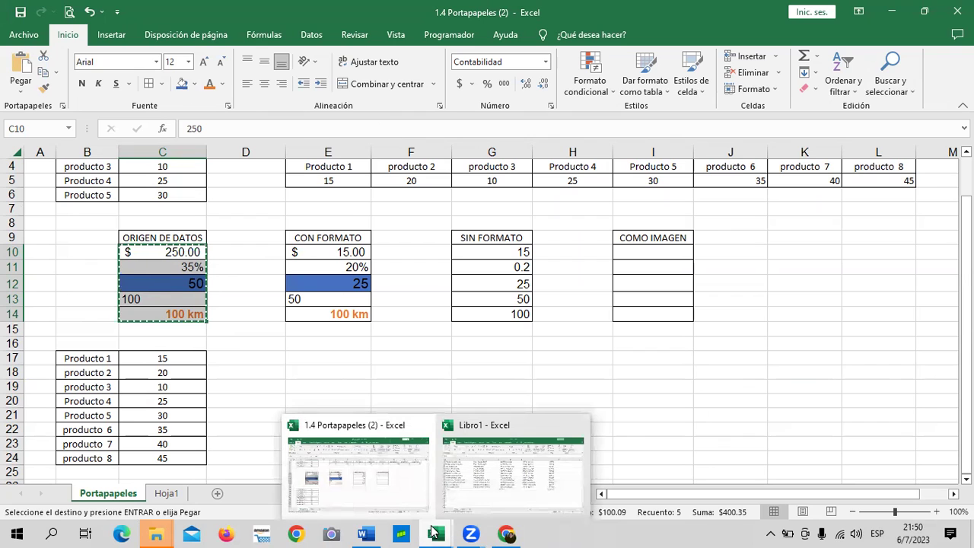
pyautogui.click(528, 483)
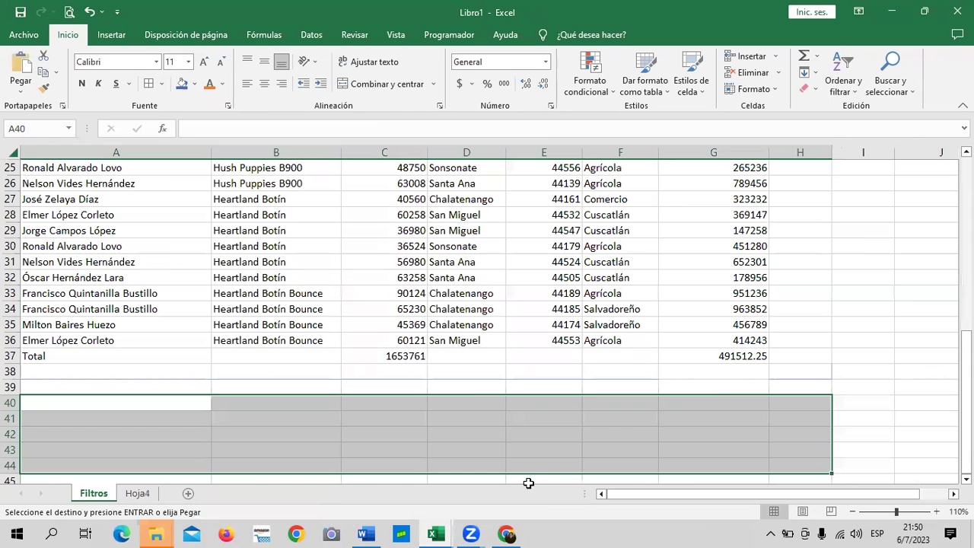
pyautogui.click(462, 385)
pyautogui.click(138, 493)
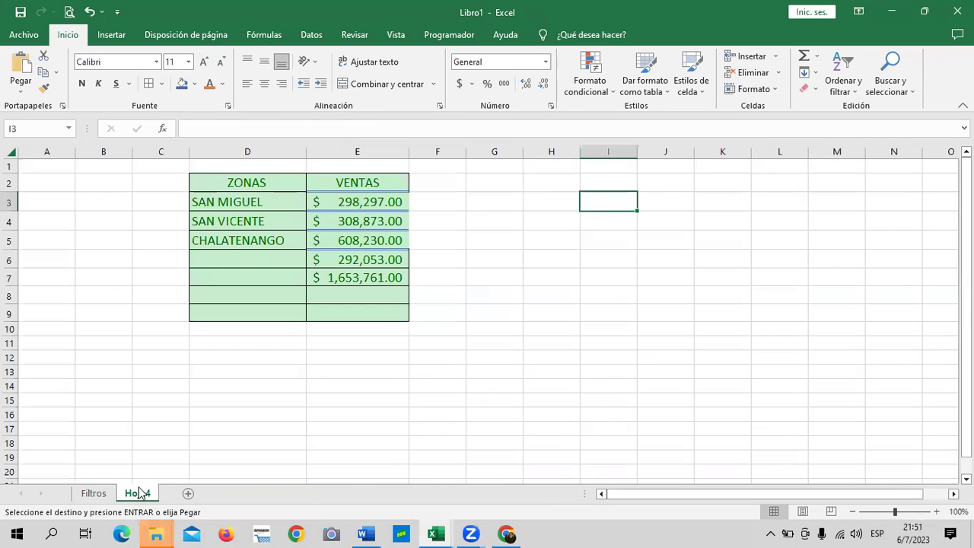
# Paste the copied range at I4 as a linked picture (Imagen vinculada)
pyautogui.click(611, 223)
pyautogui.rightClick(611, 223)
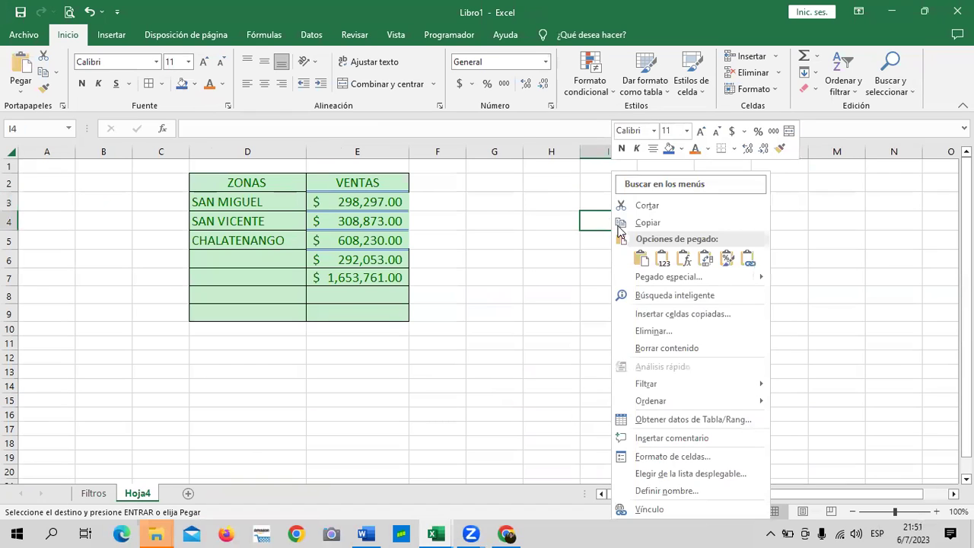
pyautogui.click(639, 260)
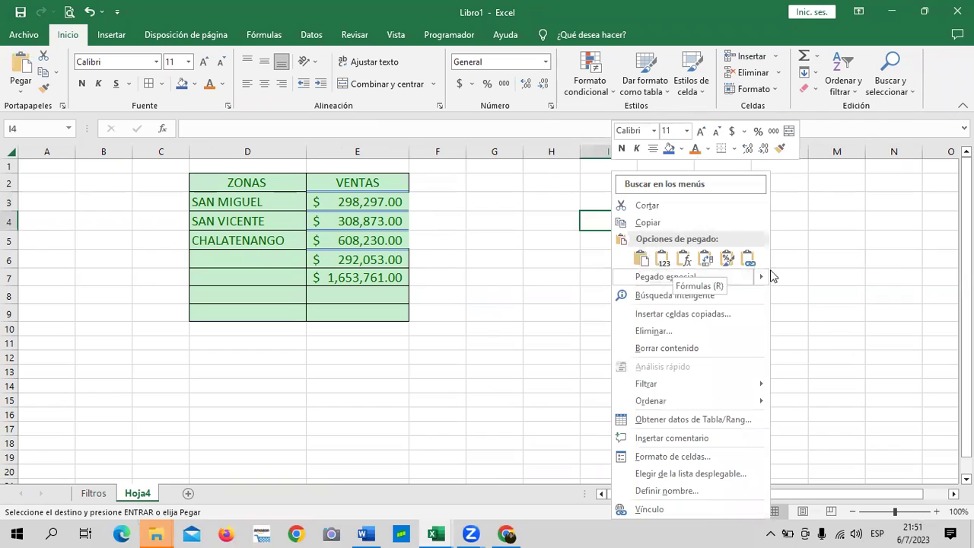
pyautogui.moveTo(763, 276)
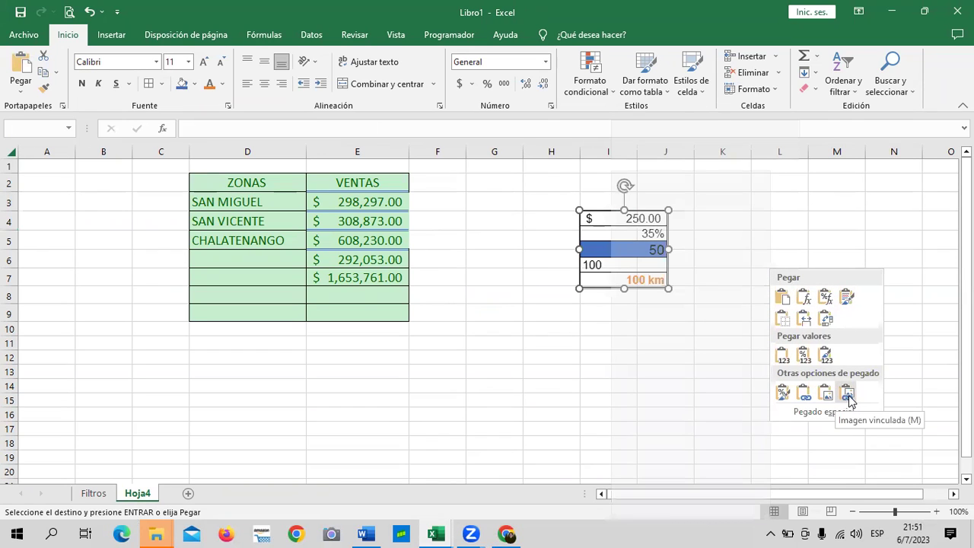
pyautogui.click(847, 394)
# Enlarge the linked picture to about I3:K11, then return to 1.4 Portapapeles (2)
pyautogui.moveTo(667, 292); pyautogui.dragTo(740, 351)
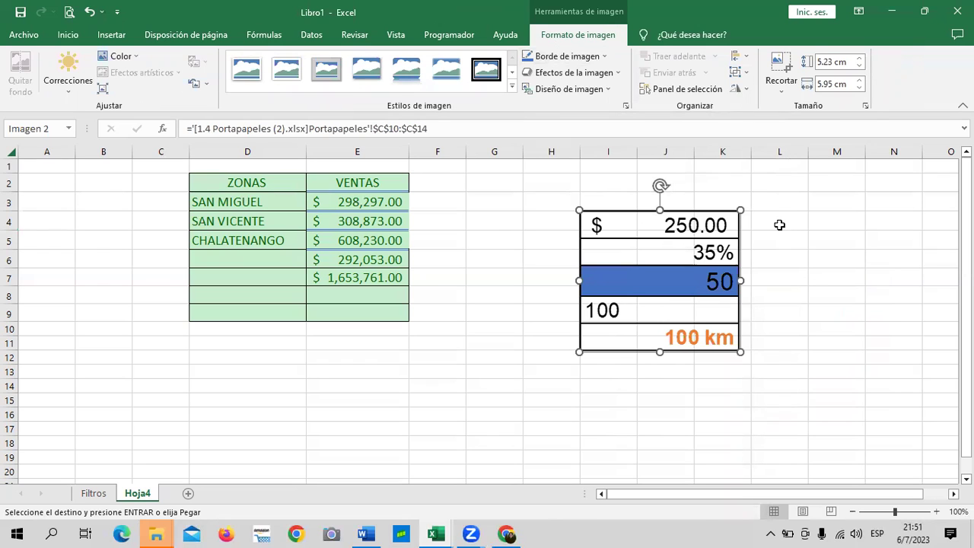
pyautogui.click(801, 293)
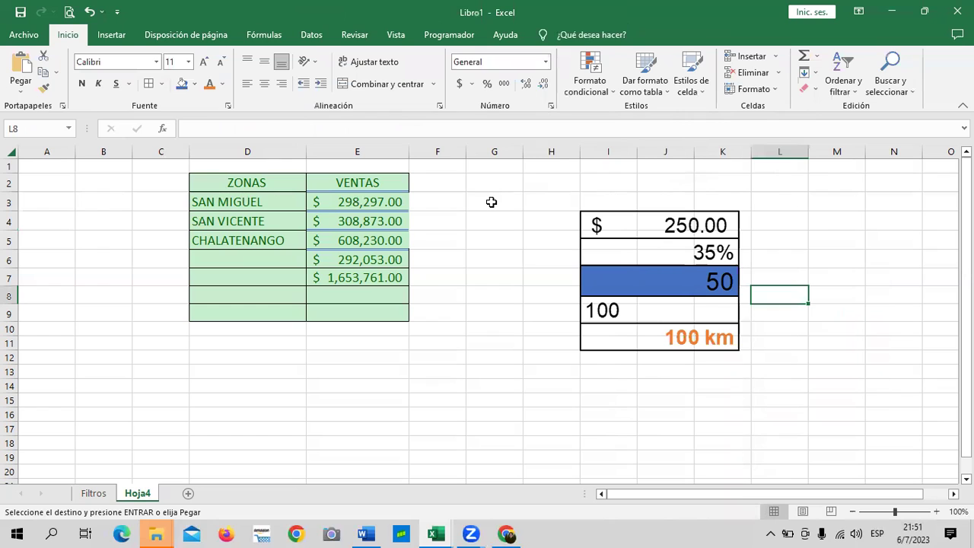
pyautogui.click(697, 243)
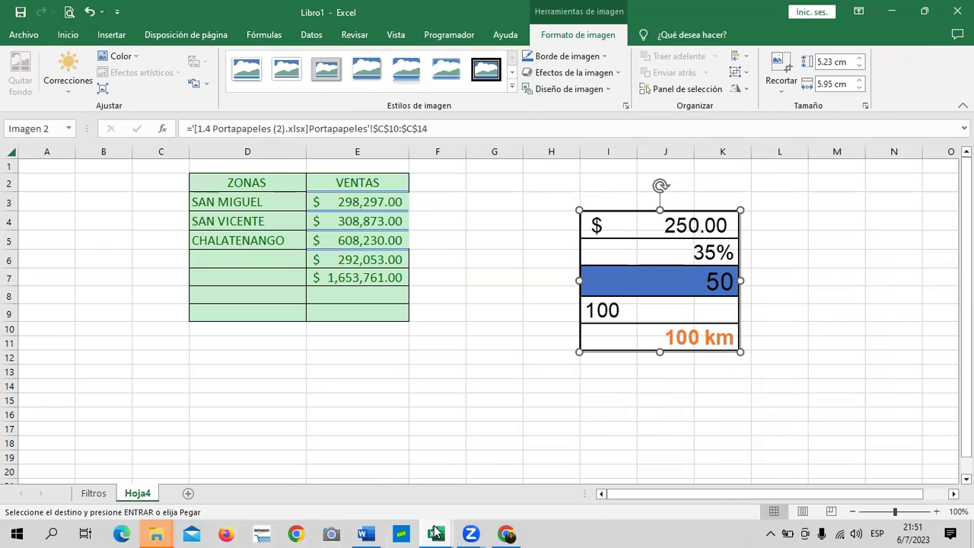
pyautogui.moveTo(431, 531)
pyautogui.click(371, 474)
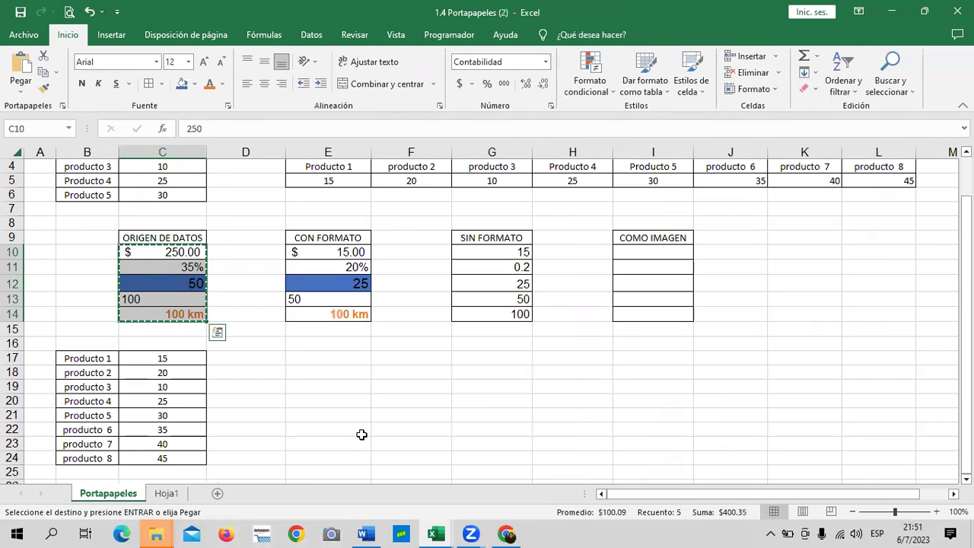
# Enter $100.00, 10%, 100 and 250 into source cells C10:C13
pyautogui.press('Escape')
pyautogui.click(382, 417)
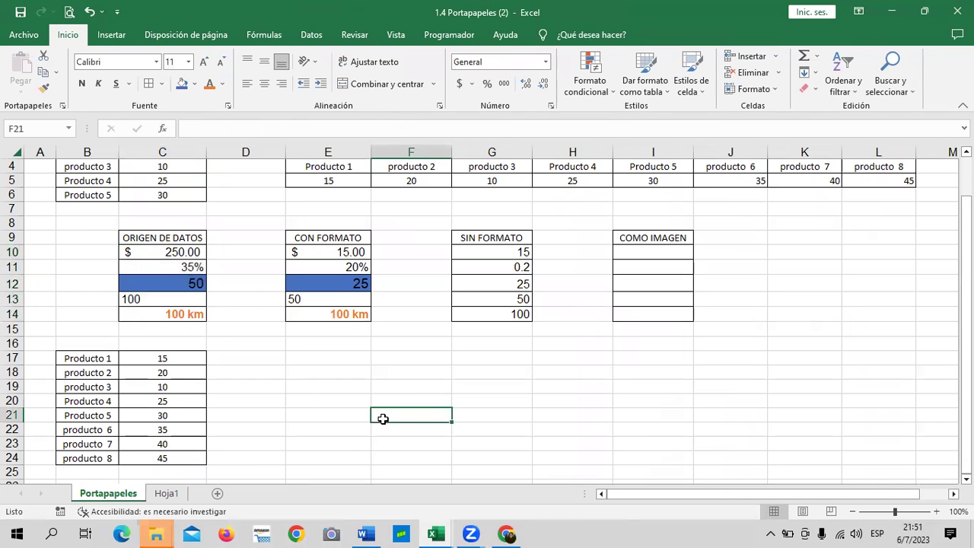
pyautogui.click(178, 255)
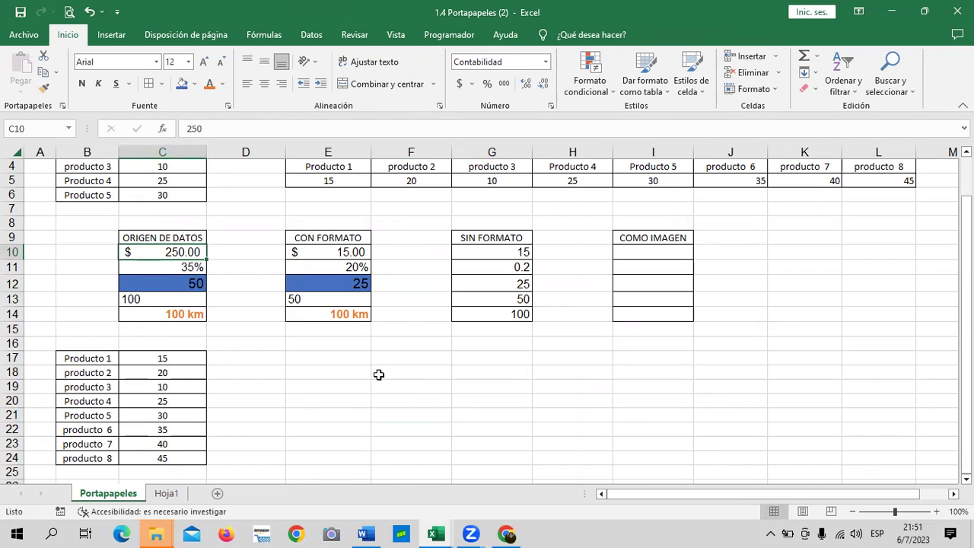
pyautogui.write('100')
pyautogui.press('Return')
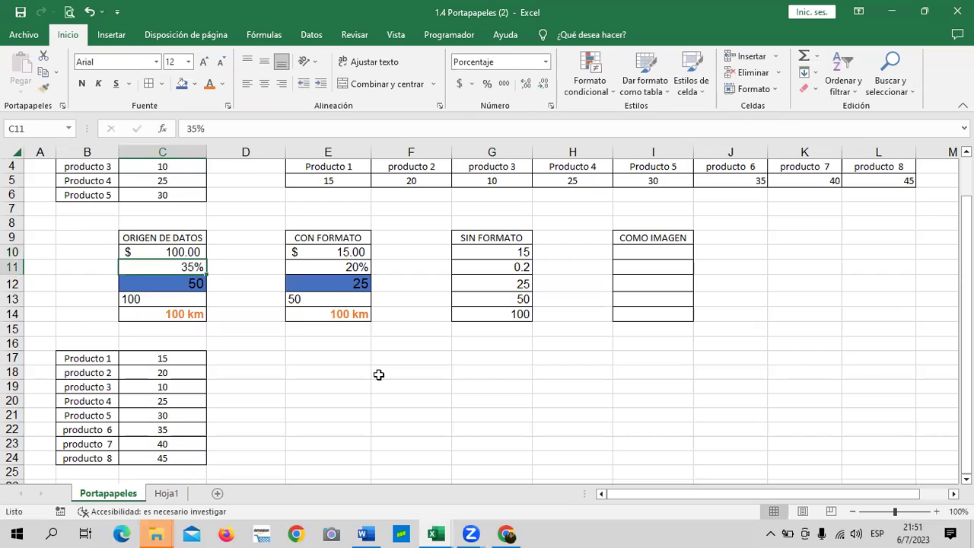
pyautogui.write('10')
pyautogui.press('Return')
pyautogui.write('100')
pyautogui.press('Return')
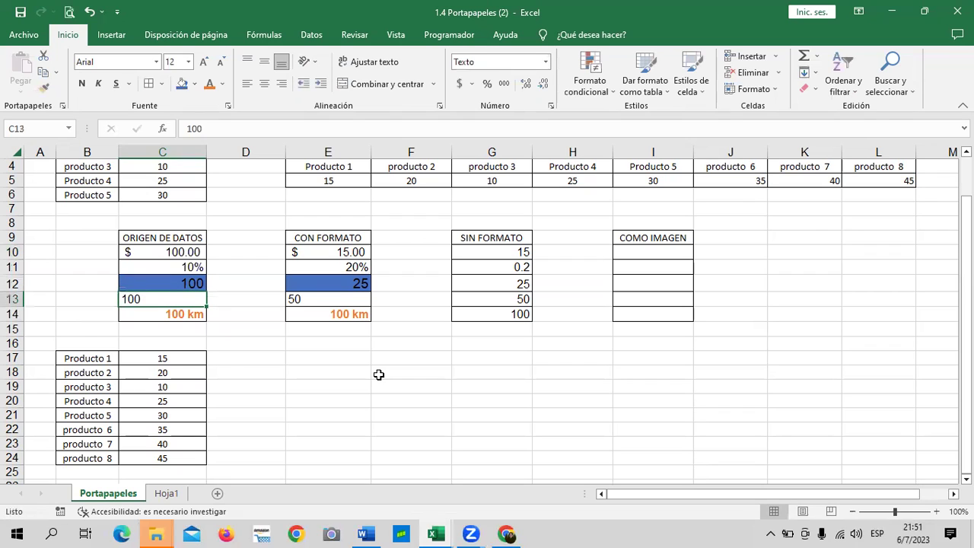
pyautogui.write('250')
pyautogui.press('Return')
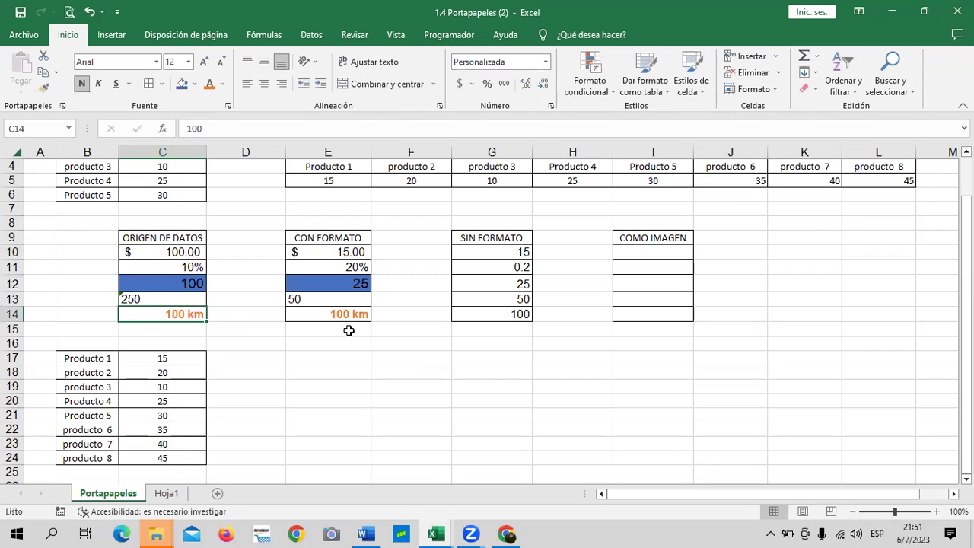
# Set C13's number format to General and re-enter 250 so it's stored as a number
pyautogui.click(186, 284)
pyautogui.click(180, 299)
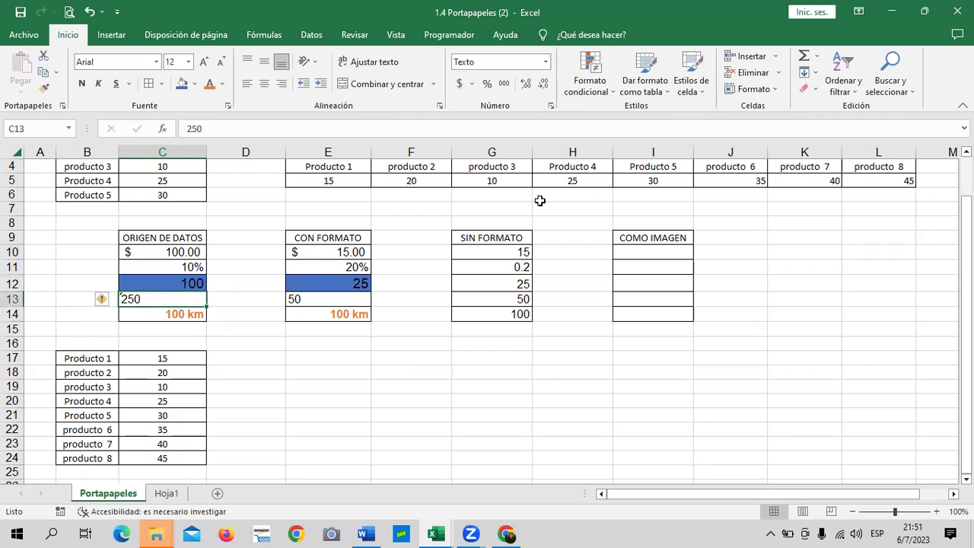
pyautogui.click(545, 61)
pyautogui.click(525, 84)
pyautogui.click(404, 410)
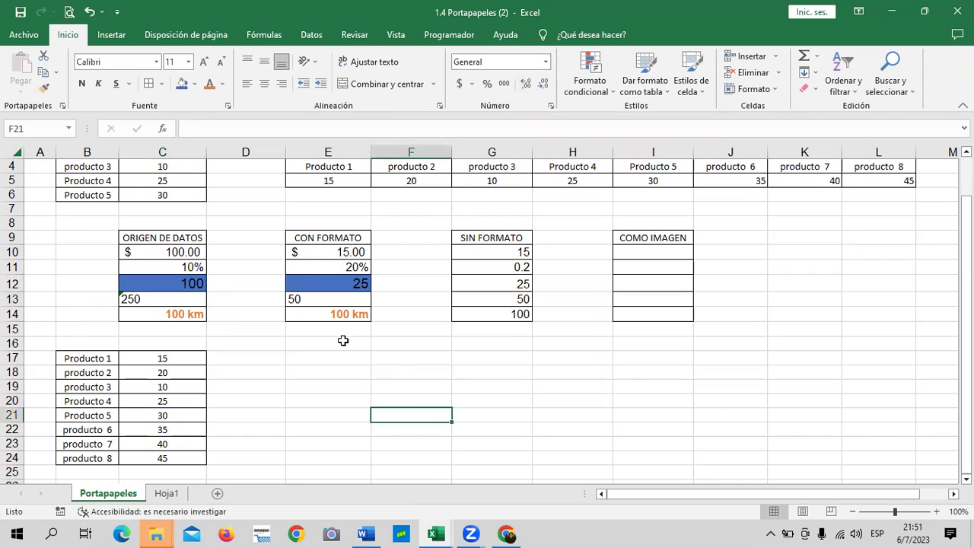
pyautogui.click(183, 304)
pyautogui.write('250')
pyautogui.press('Return')
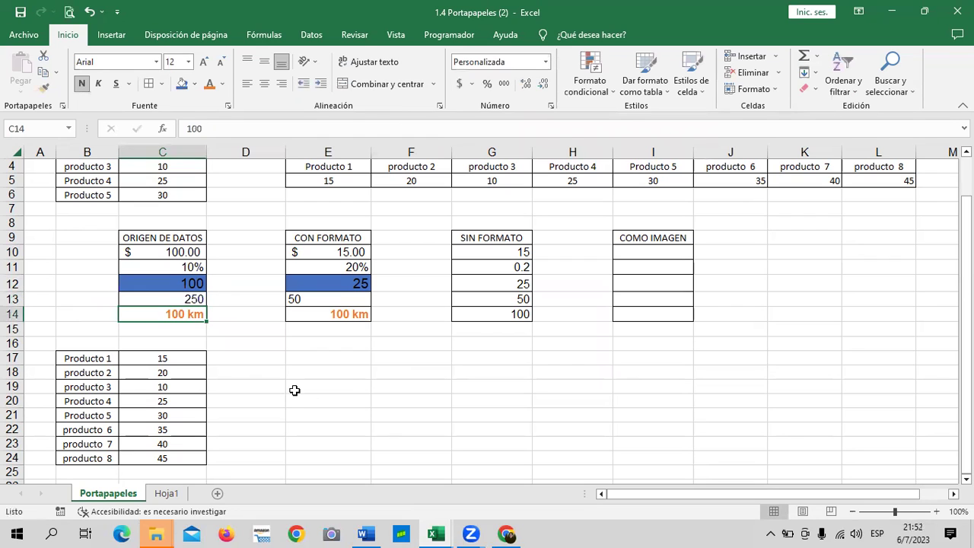
pyautogui.click(320, 388)
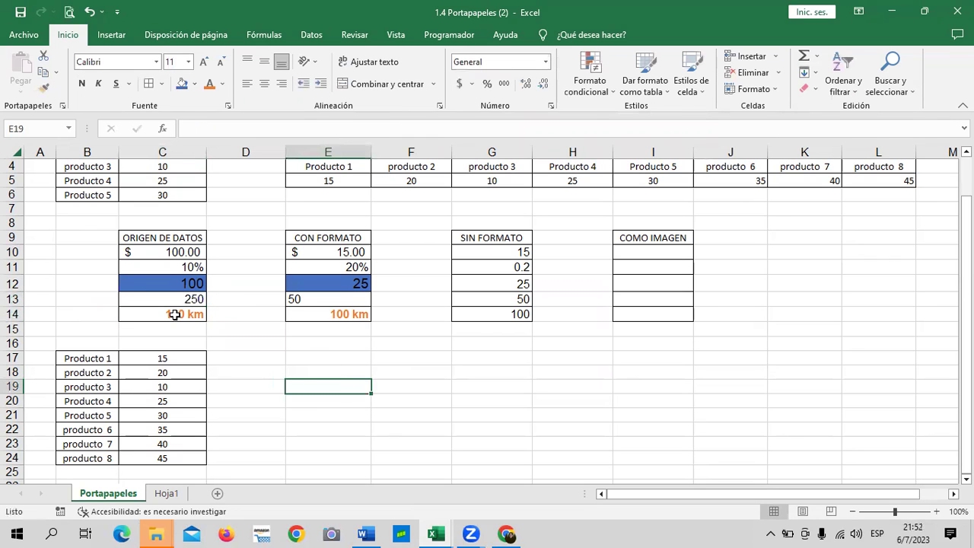
# Check that Hoja1's and Libro1 Hoja4's linked pictures show $100.00, 10%, 100 and 250
pyautogui.moveTo(439, 533)
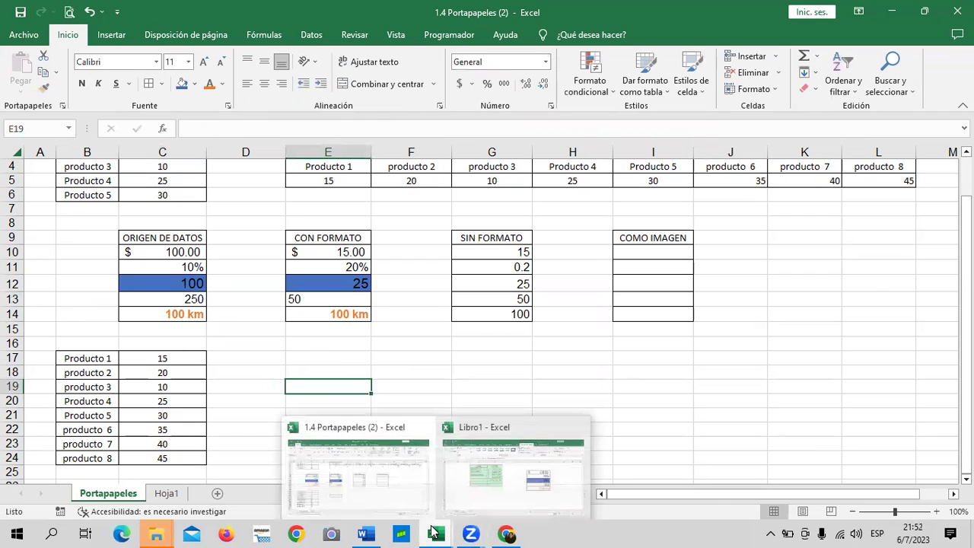
pyautogui.click(166, 493)
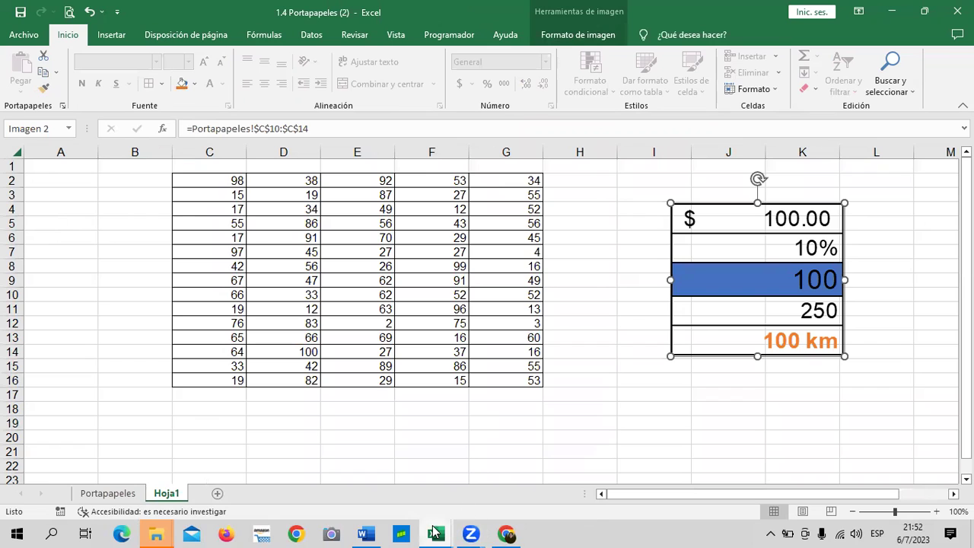
pyautogui.moveTo(438, 532)
pyautogui.click(466, 496)
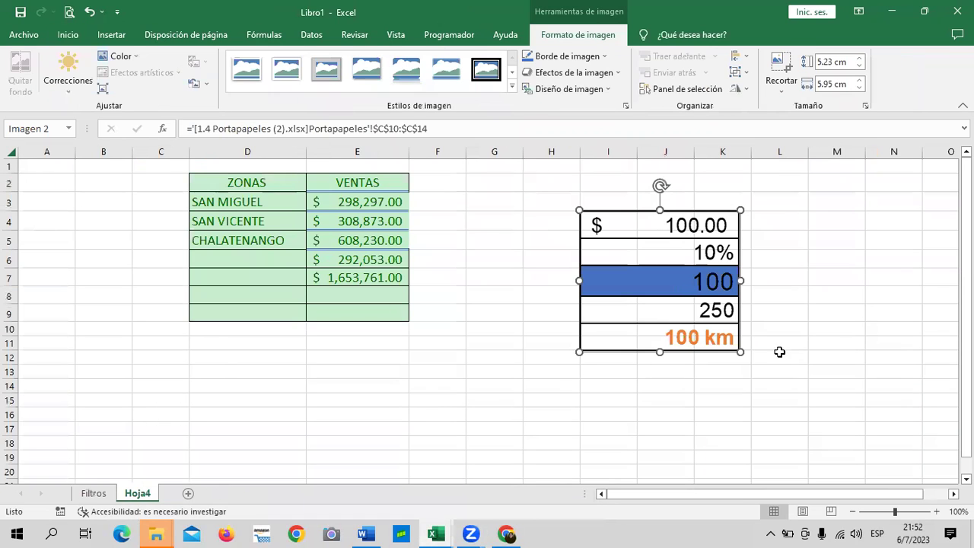
pyautogui.click(836, 312)
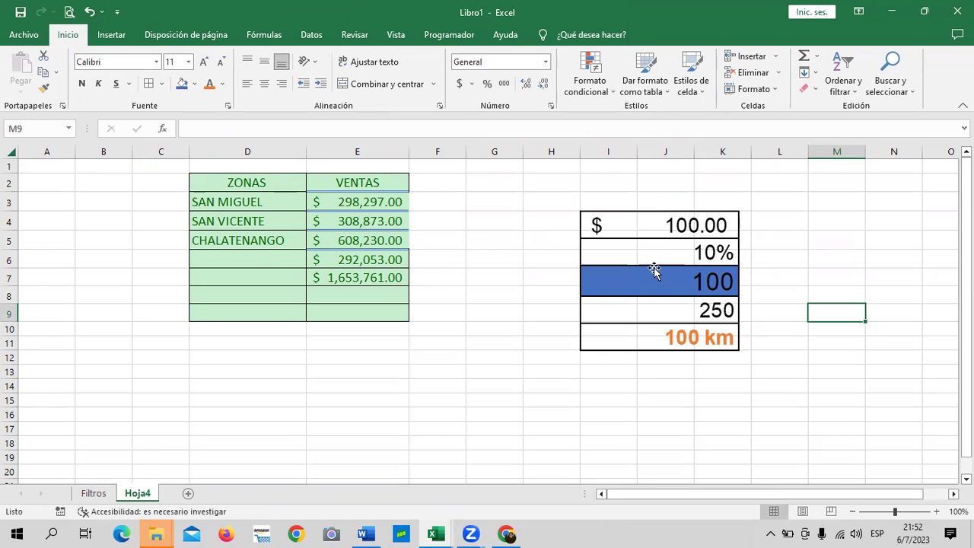
# Nudge the linked picture down, then copy C10:C14 from the Portapapeles sheet of 1.4 Portapapeles (2)
pyautogui.moveTo(679, 219); pyautogui.dragTo(678, 225)
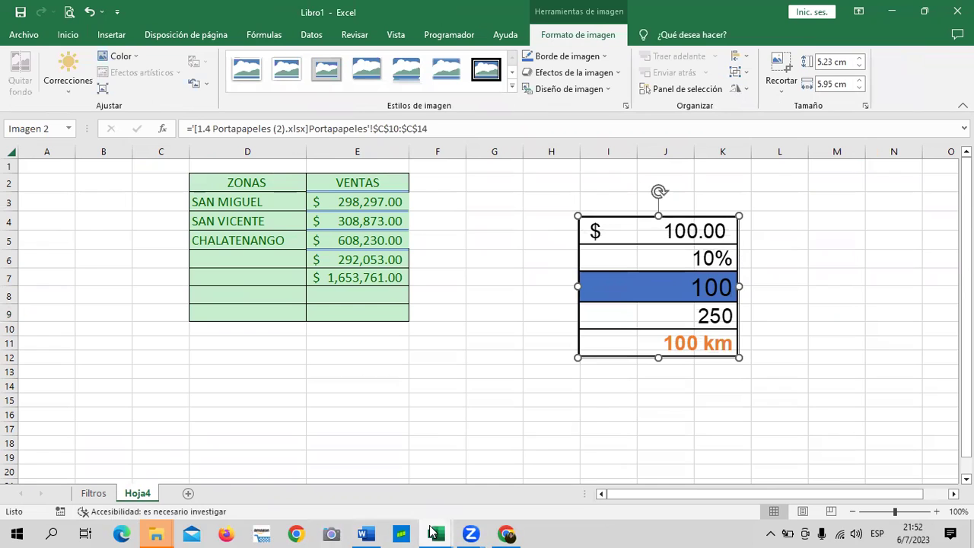
pyautogui.moveTo(431, 531)
pyautogui.click(358, 491)
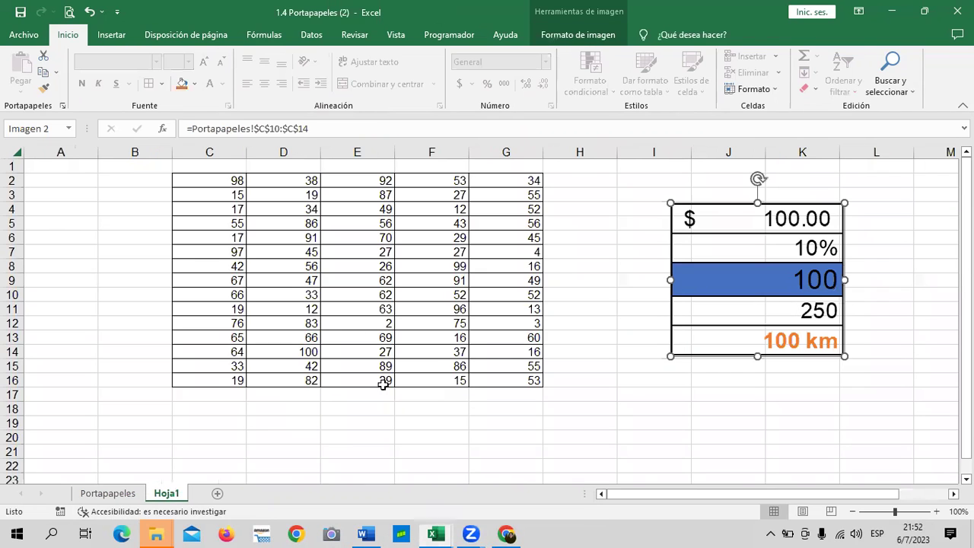
pyautogui.moveTo(437, 532)
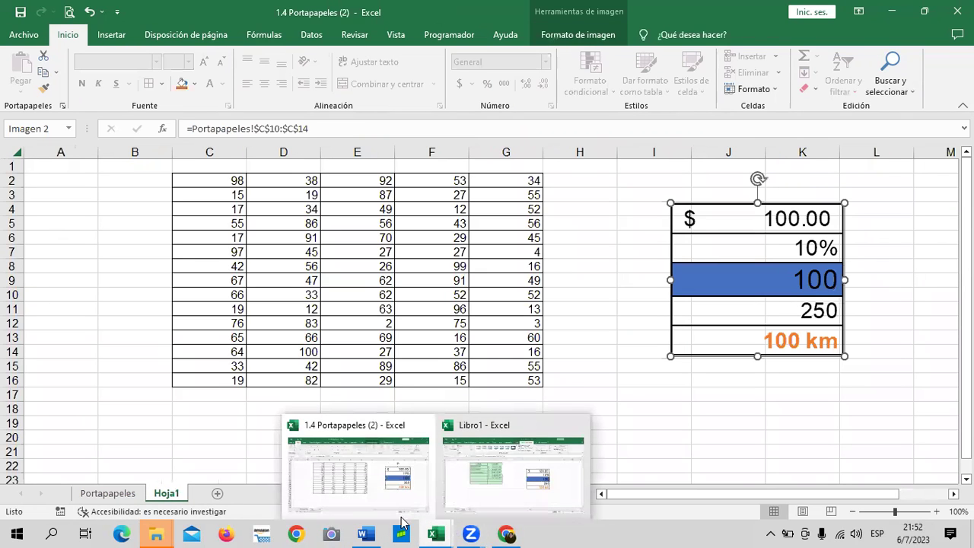
pyautogui.click(124, 498)
pyautogui.moveTo(149, 251); pyautogui.dragTo(164, 314)
pyautogui.rightClick(152, 282)
pyautogui.click(201, 221)
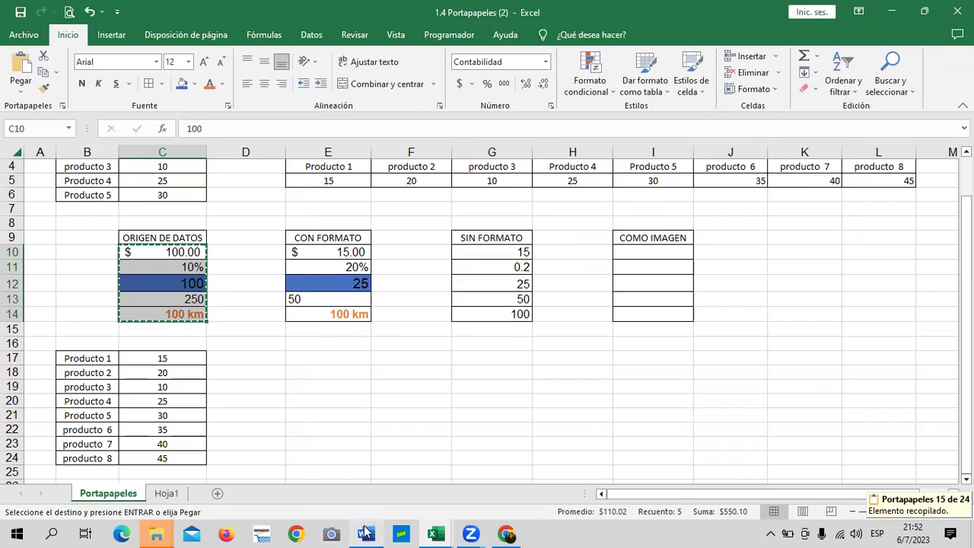
pyautogui.click(366, 534)
# Paste the values into Documento1 as a linked table keeping source formatting, widened so $ 100.00 fits
pyautogui.rightClick(302, 220)
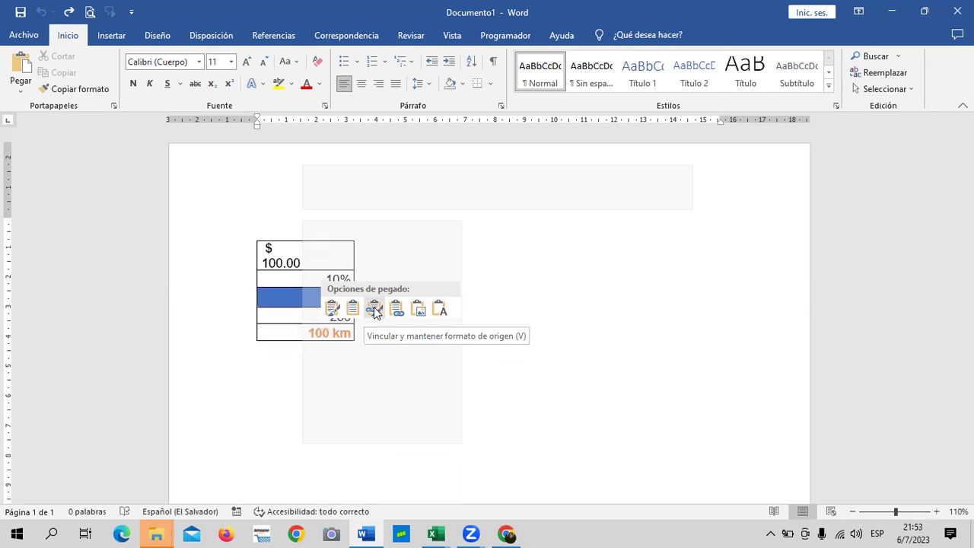
pyautogui.click(373, 309)
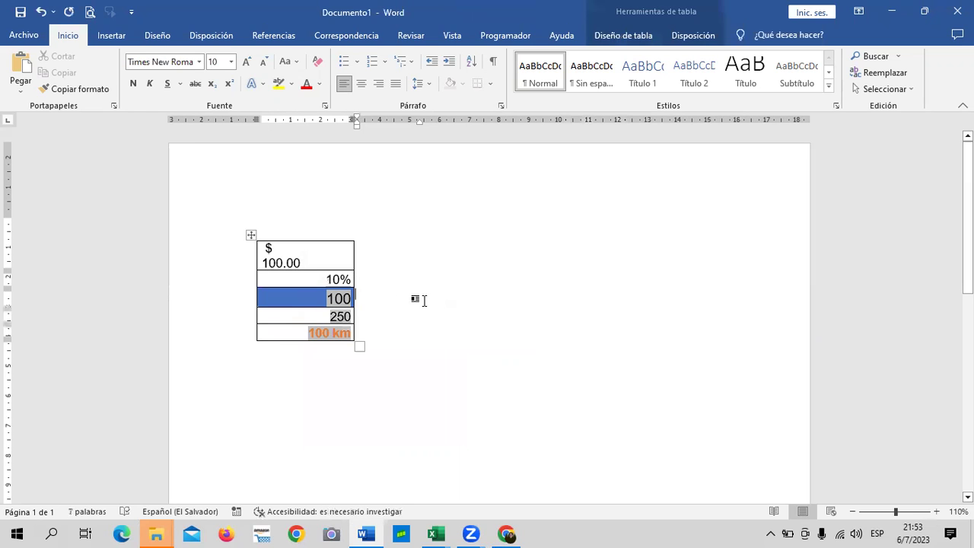
pyautogui.moveTo(361, 345); pyautogui.dragTo(390, 370)
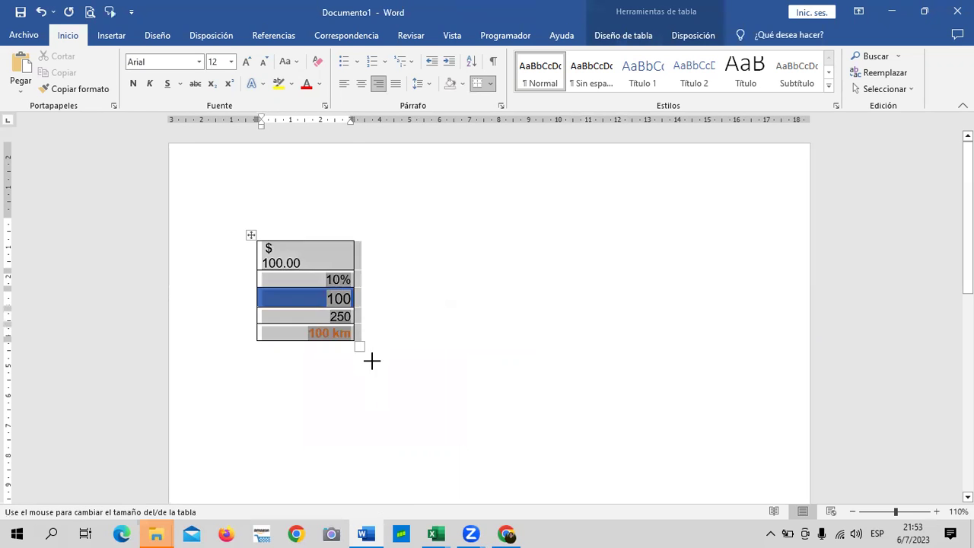
pyautogui.click(625, 35)
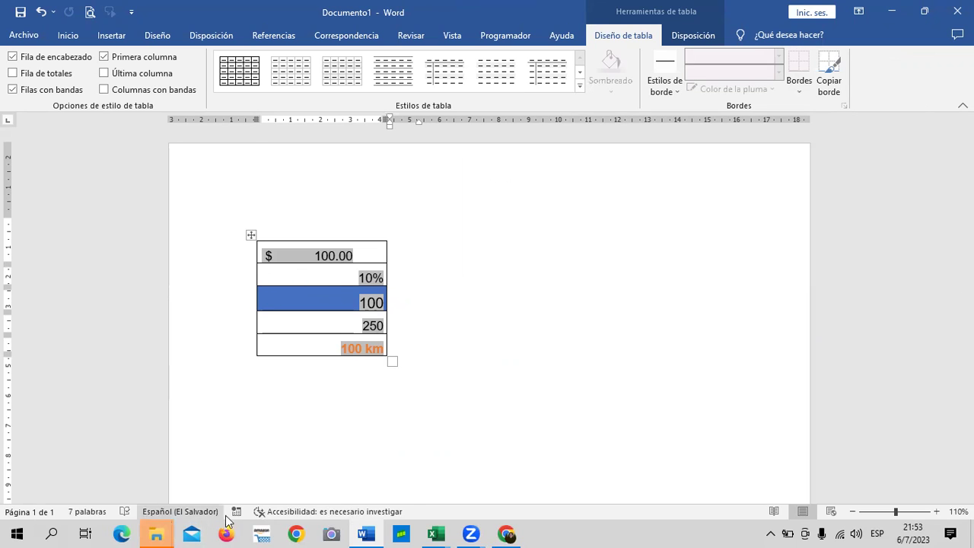
# Return to 1.4 Portapapeles (2), clear the copy marquee and select cell C10
pyautogui.moveTo(435, 533)
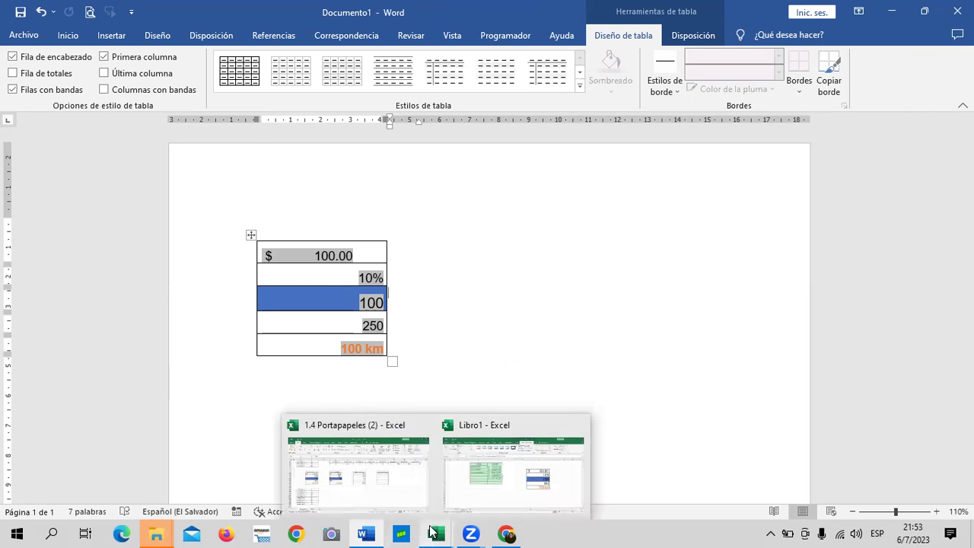
pyautogui.click(372, 494)
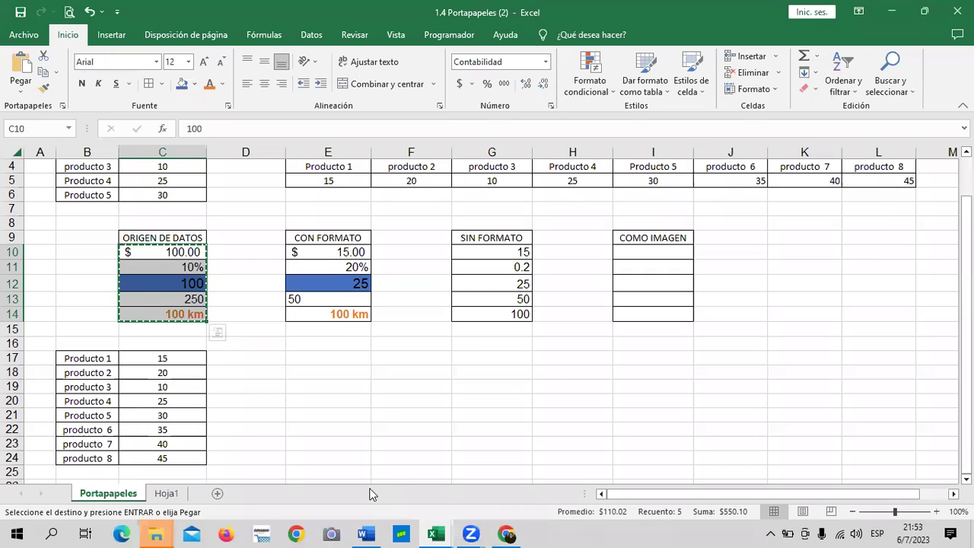
pyautogui.press('Escape')
pyautogui.click(474, 371)
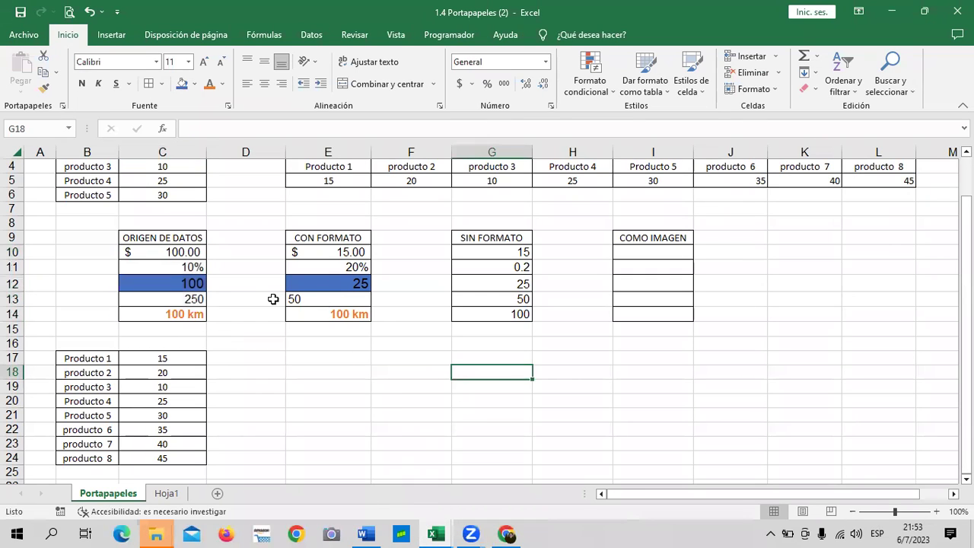
pyautogui.click(187, 251)
# Enter 500, 50, 10, 20 and 25 into C10 through C14
pyautogui.write('500')
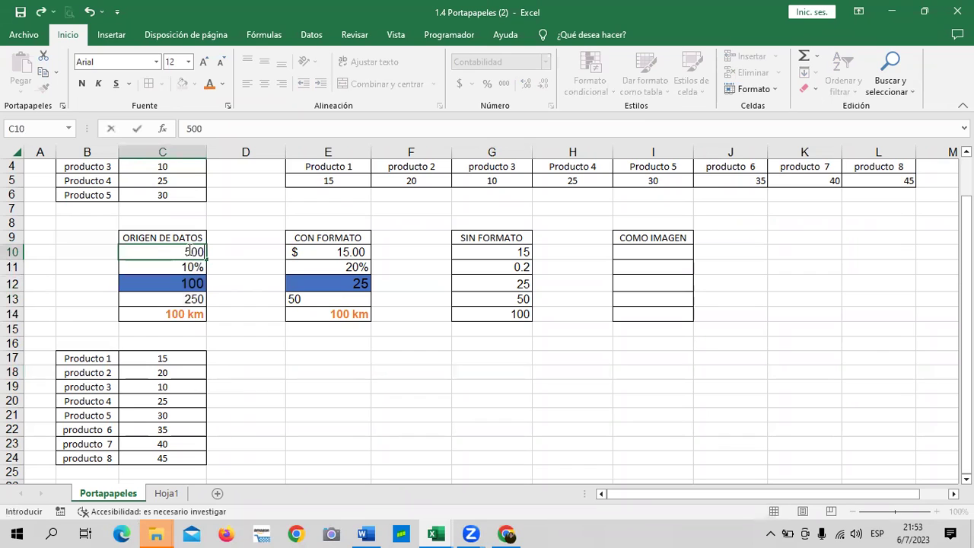
pyautogui.press('Return')
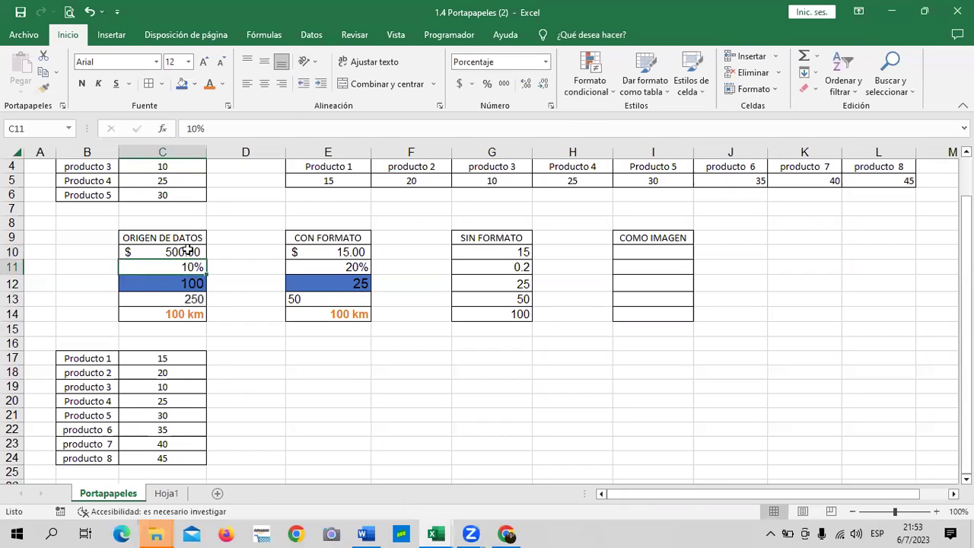
pyautogui.write('50')
pyautogui.press('Return')
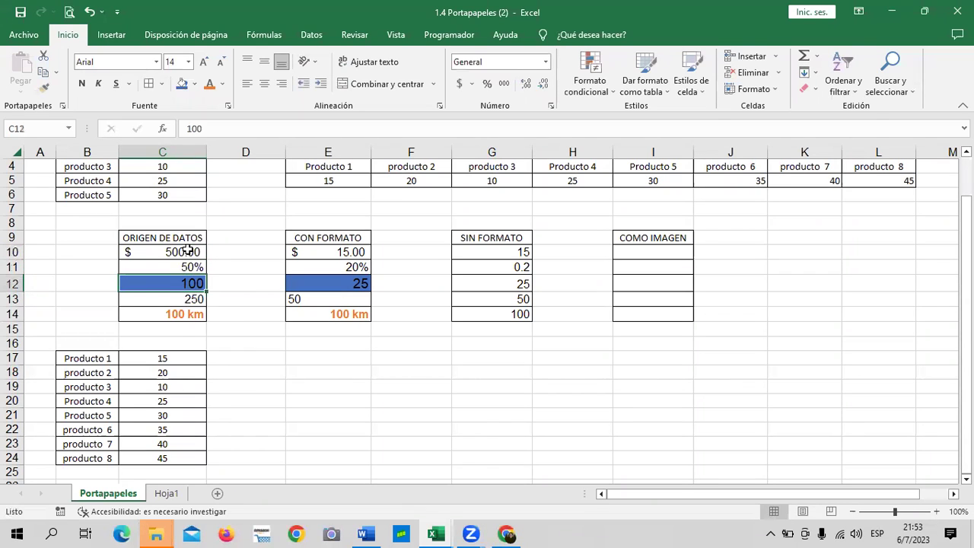
pyautogui.write('10')
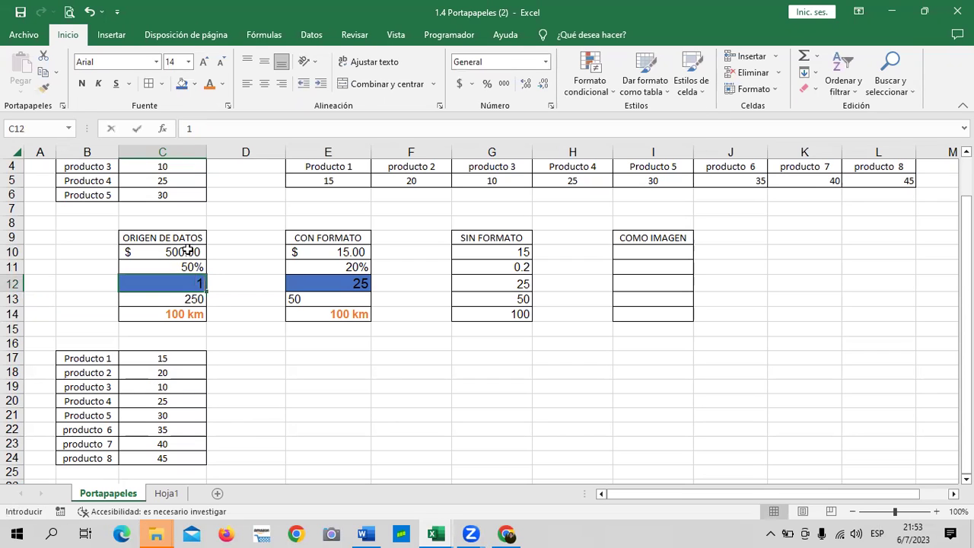
pyautogui.press('Return')
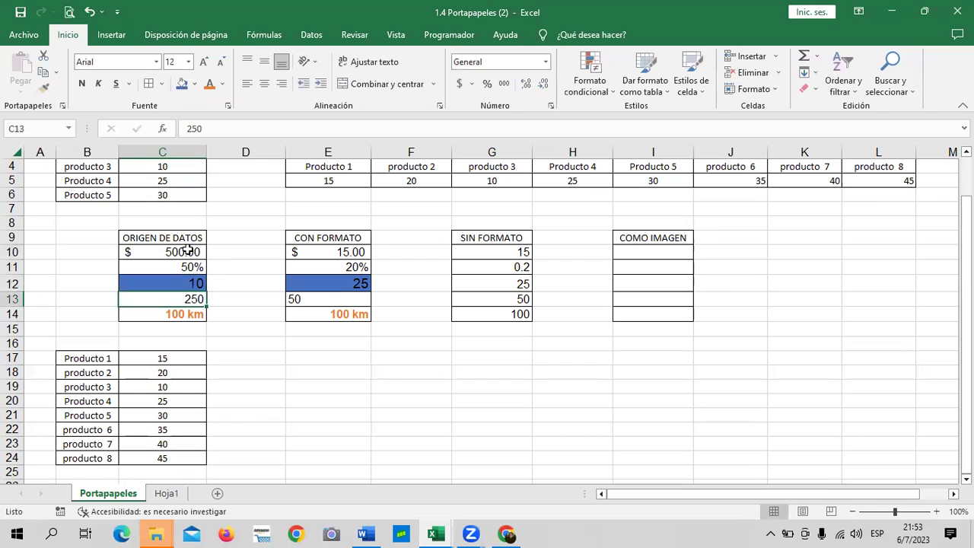
pyautogui.write('20')
pyautogui.press('Return')
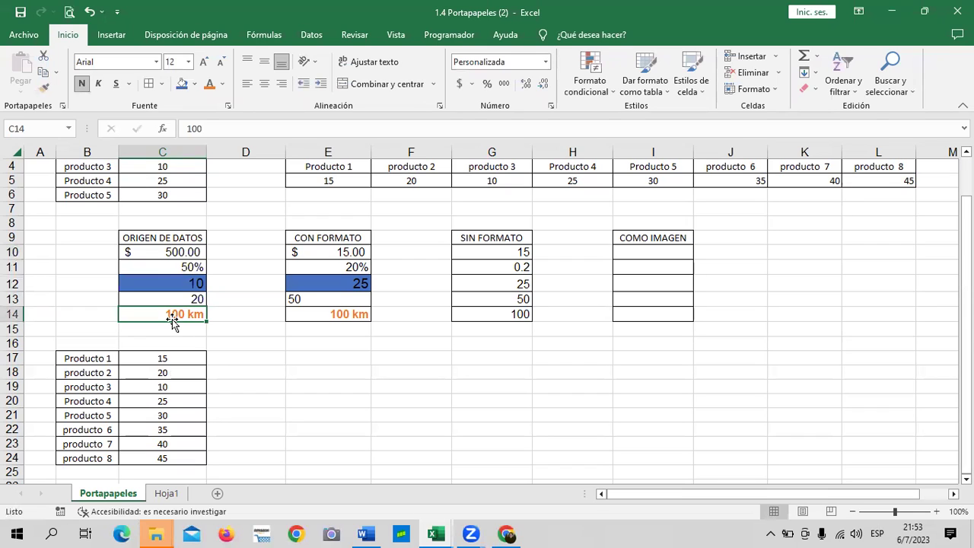
pyautogui.write('25')
pyautogui.press('Return')
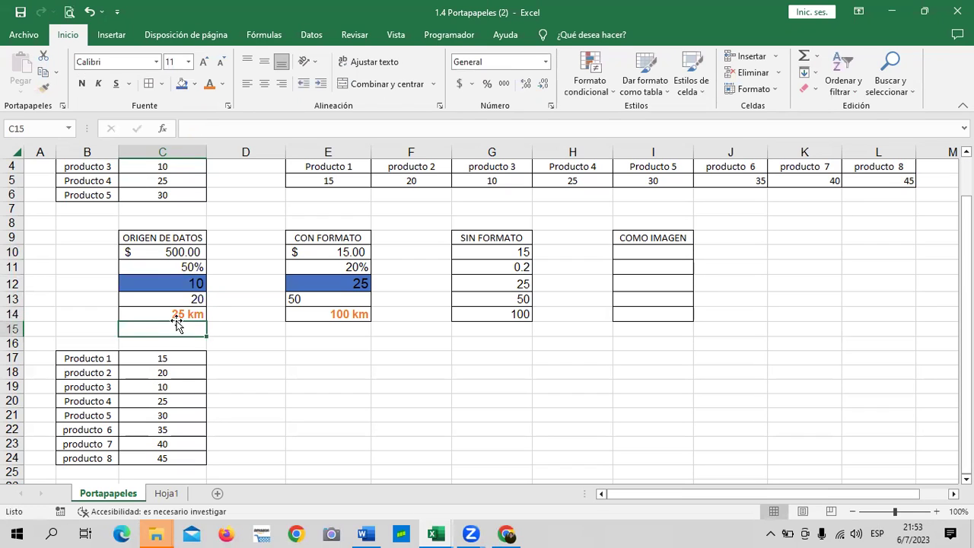
pyautogui.click(278, 368)
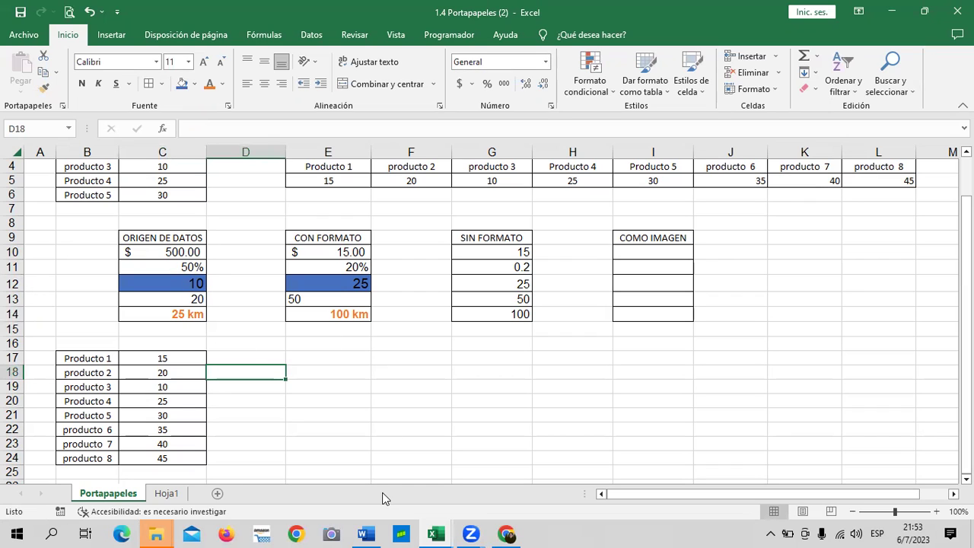
# Update the link so the Word table shows $500.00, 50%, 10, 20 and 25 km
pyautogui.click(365, 532)
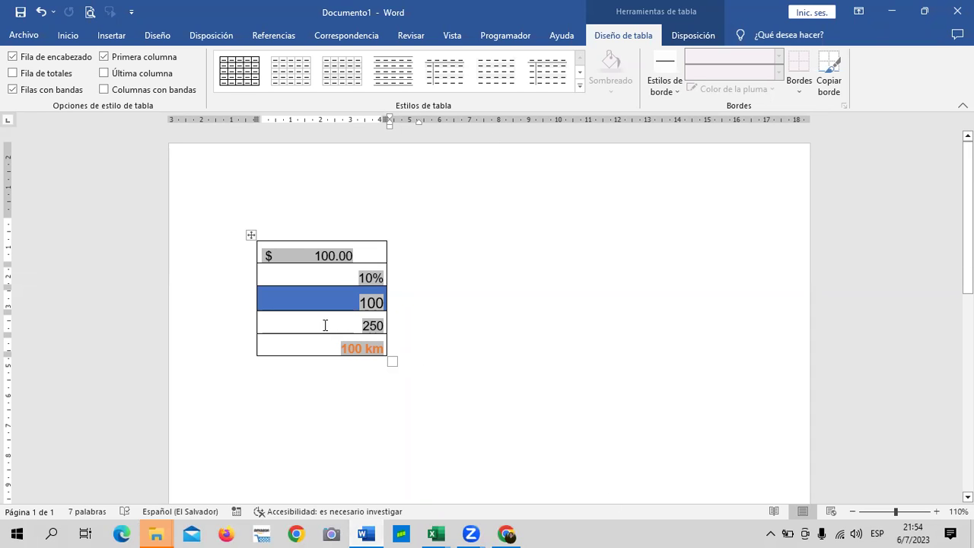
pyautogui.rightClick(320, 295)
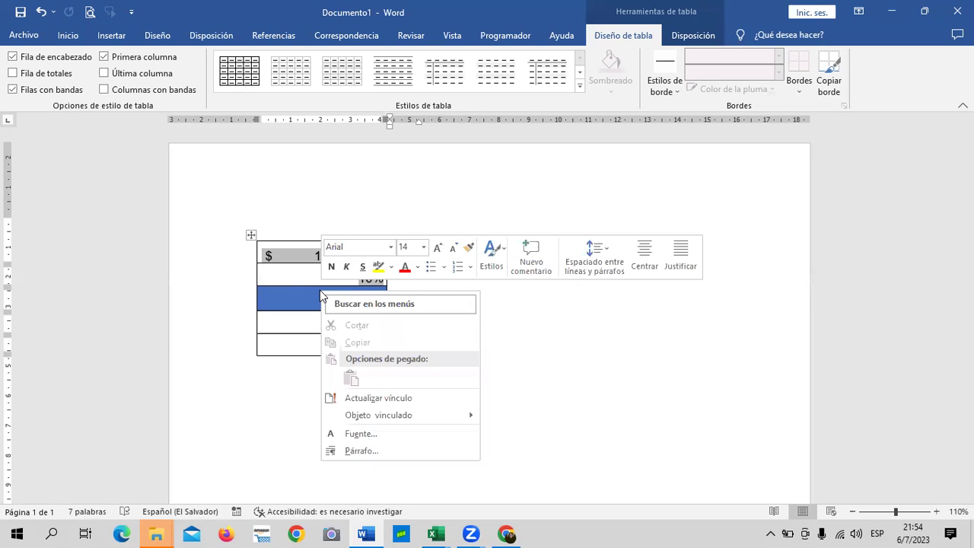
pyautogui.click(416, 397)
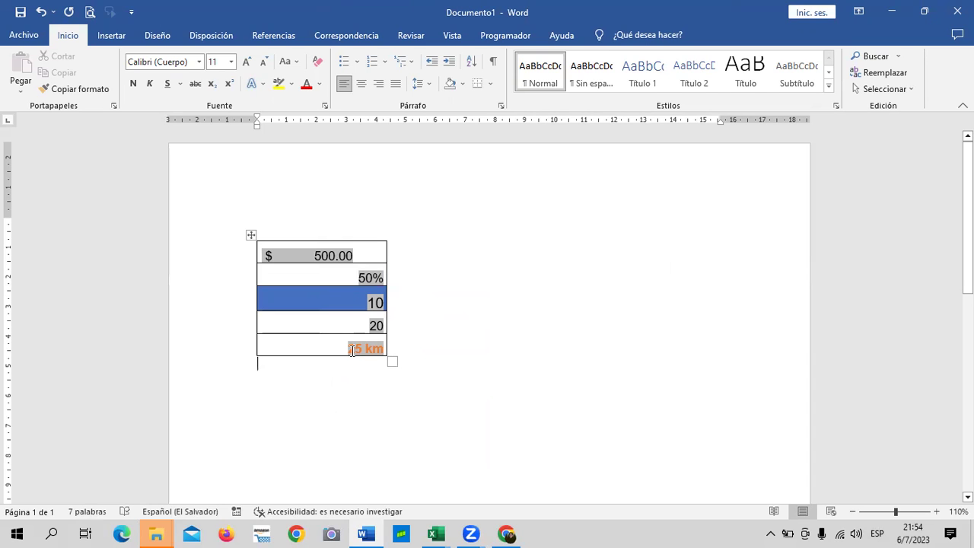
# Widen the linked table and place the caret inside one of its cells
pyautogui.moveTo(392, 361); pyautogui.dragTo(438, 376)
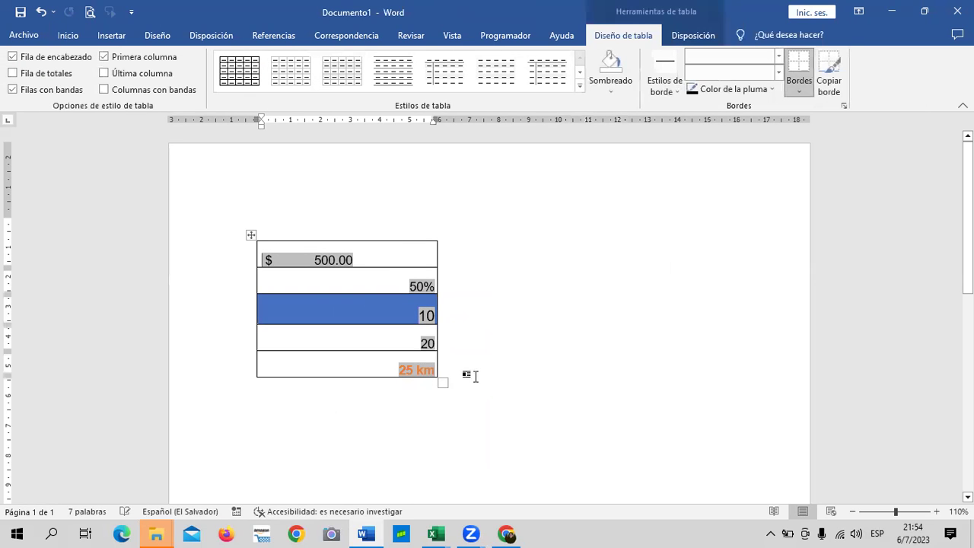
pyautogui.click(250, 237)
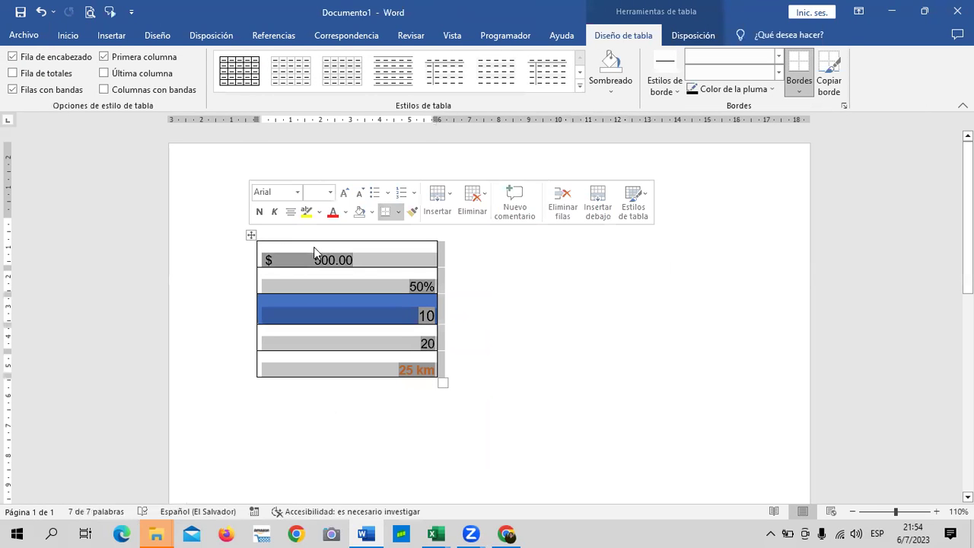
pyautogui.click(518, 322)
pyautogui.click(511, 332)
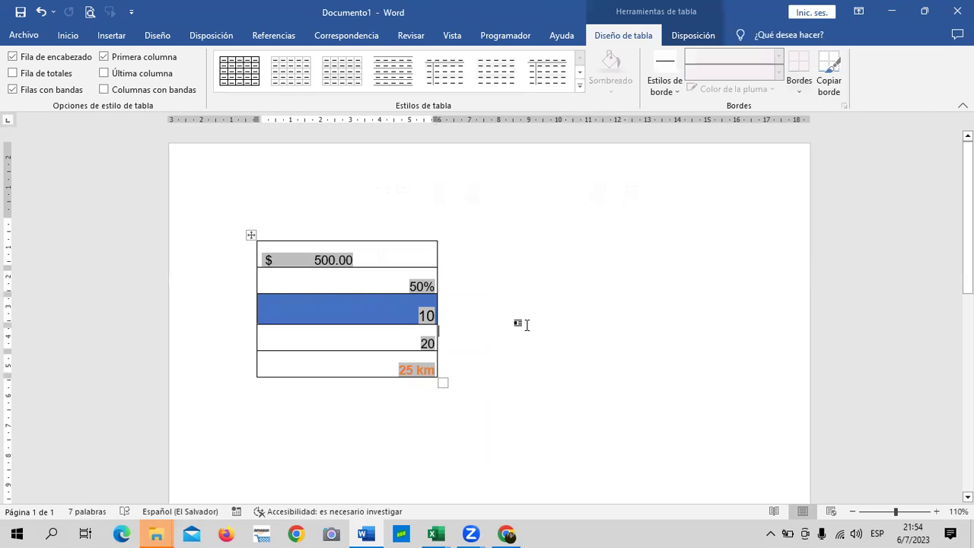
pyautogui.click(382, 271)
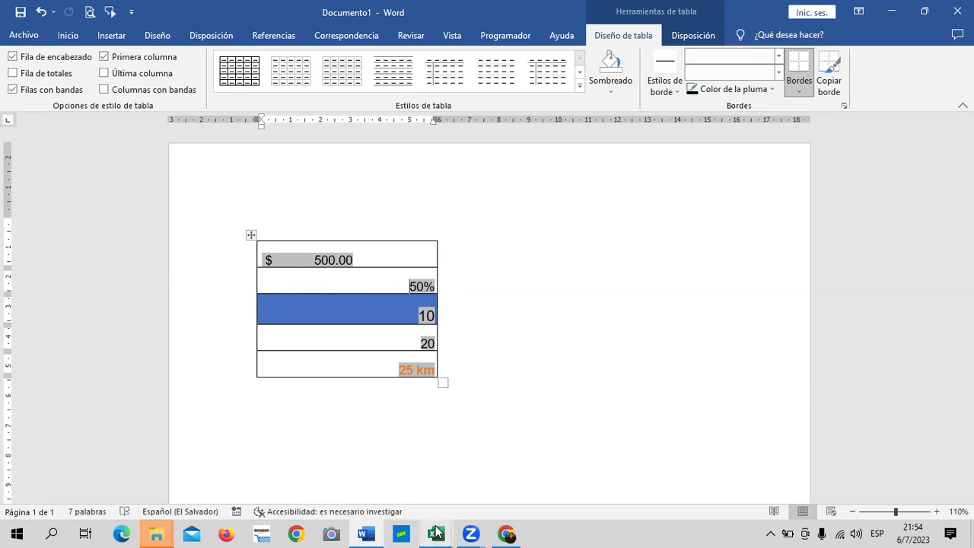
# Copy C10:C14 and paste it at I10 as a picture using Pegado especial > Imagen
pyautogui.moveTo(437, 531)
pyautogui.click(403, 487)
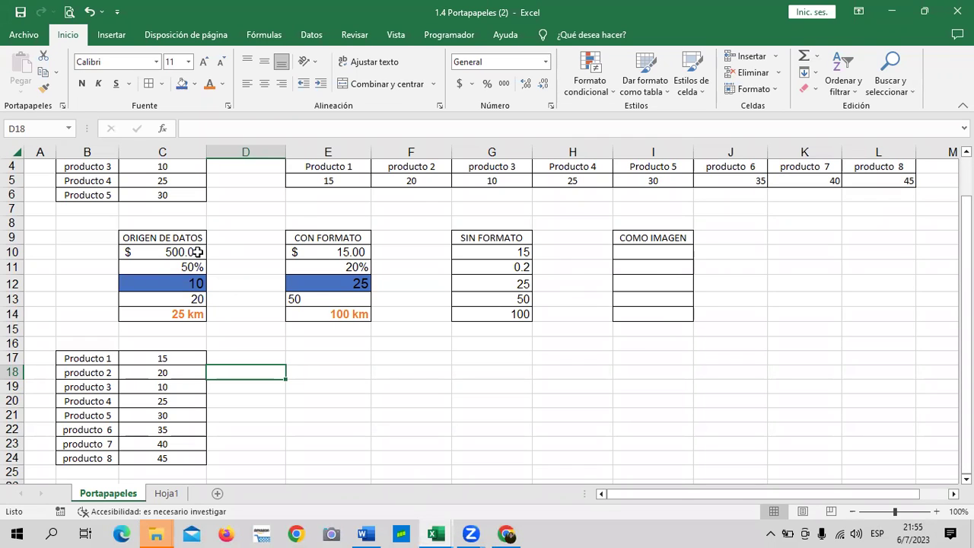
pyautogui.moveTo(191, 252); pyautogui.dragTo(190, 314)
pyautogui.rightClick(186, 273)
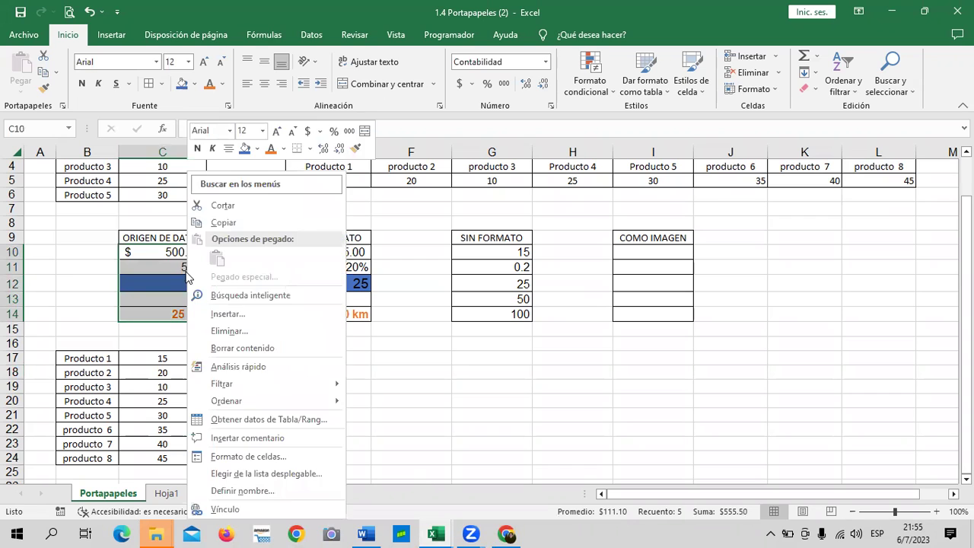
pyautogui.click(227, 222)
pyautogui.click(664, 254)
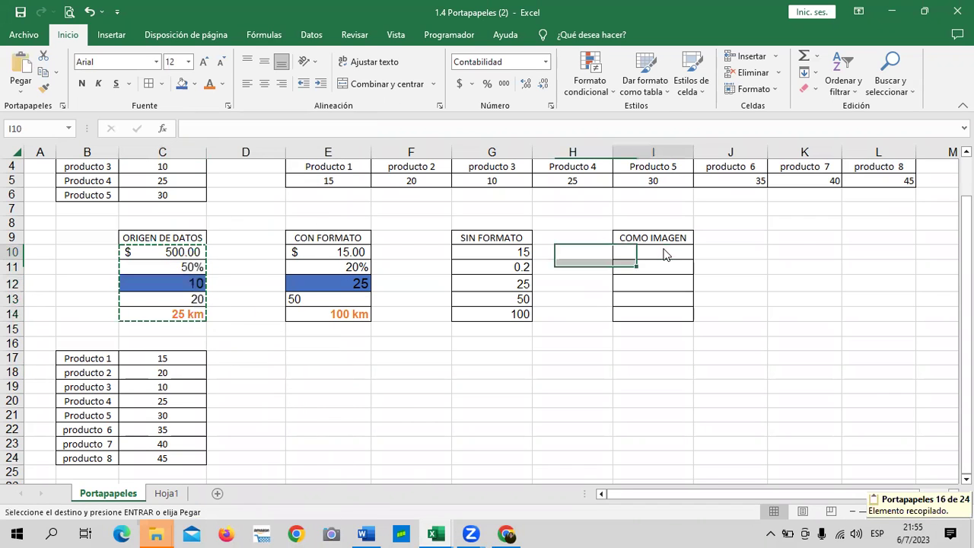
pyautogui.rightClick(665, 253)
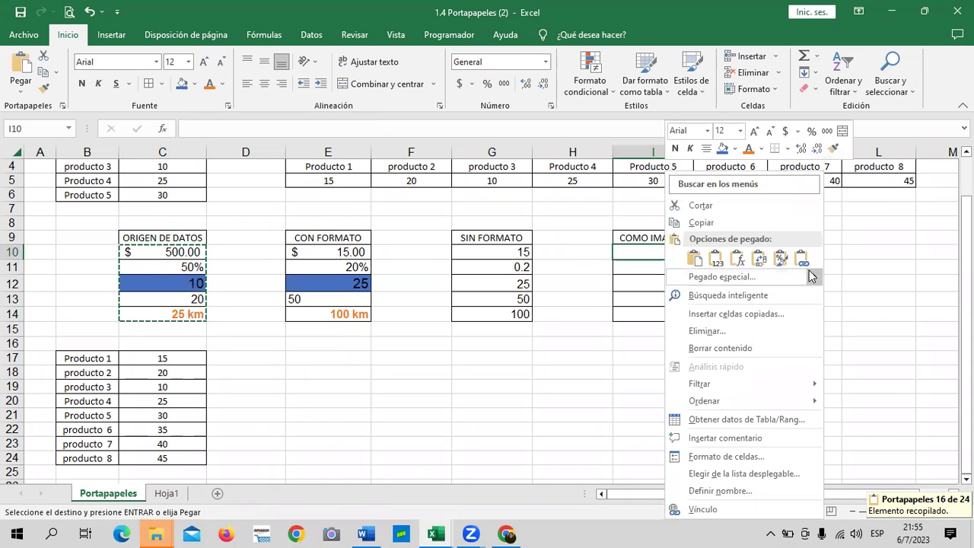
pyautogui.moveTo(808, 277)
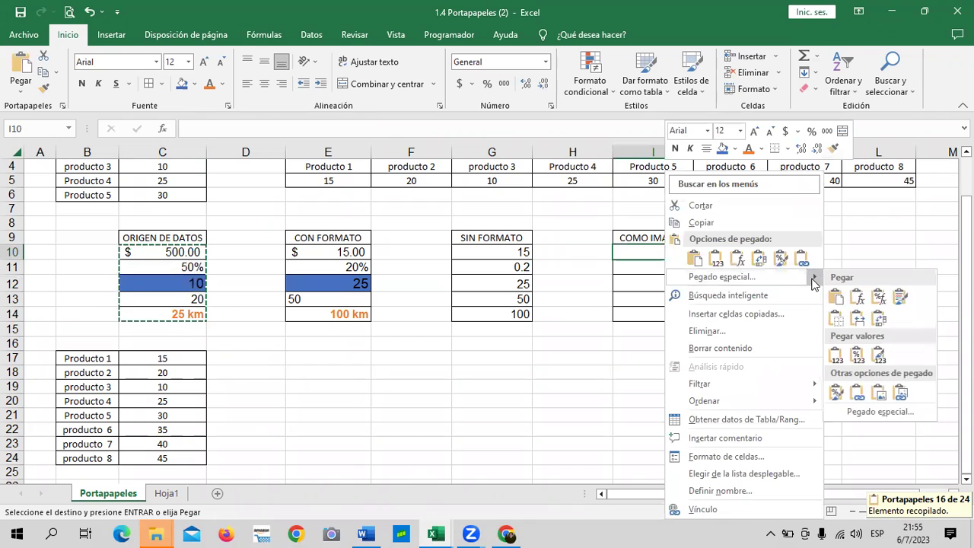
pyautogui.click(881, 395)
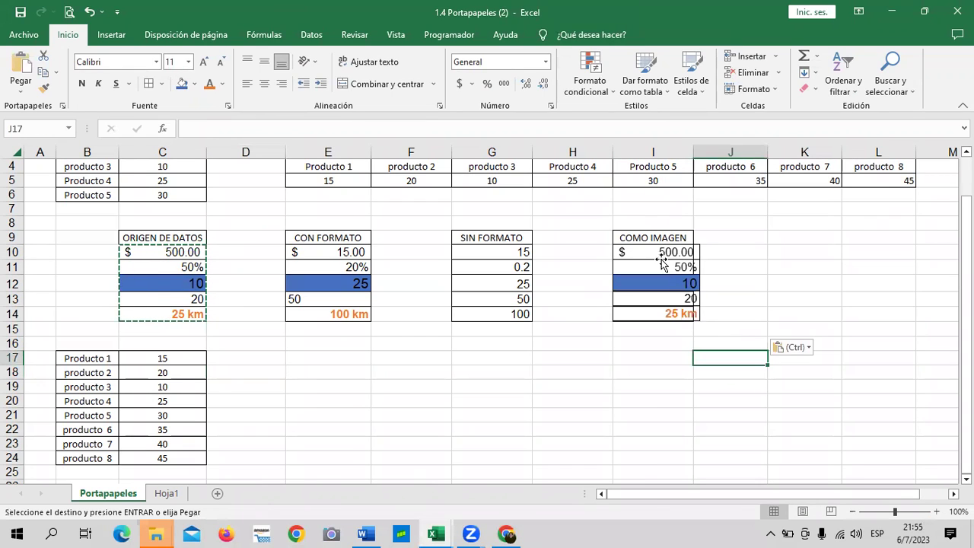
# Enlarge the pasted picture and move it into columns J–K
pyautogui.moveTo(697, 319); pyautogui.dragTo(726, 346)
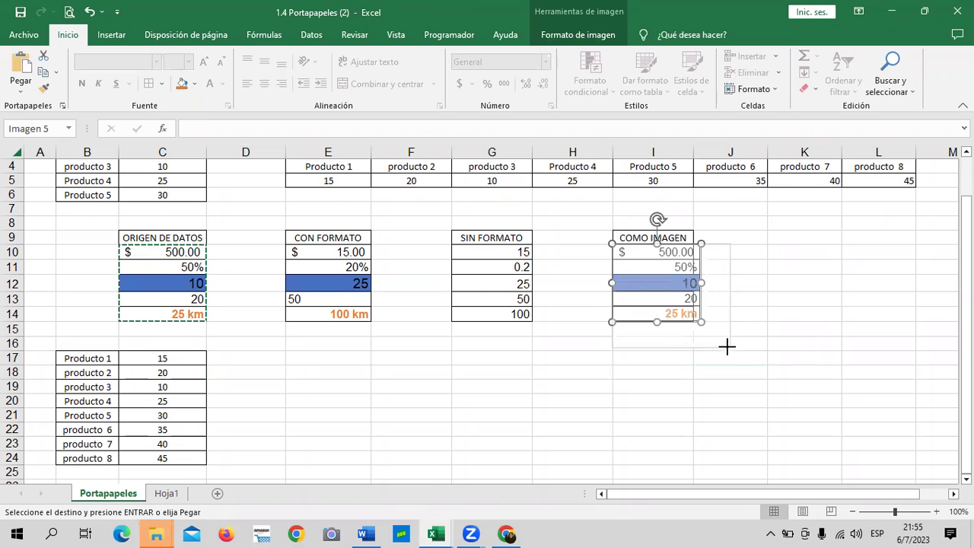
pyautogui.click(713, 417)
pyautogui.moveTo(674, 271); pyautogui.dragTo(757, 246)
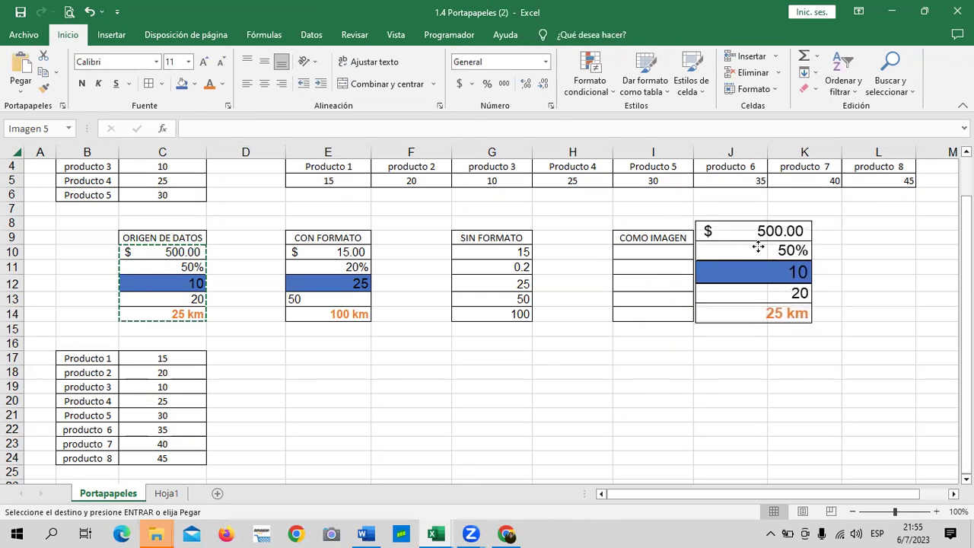
pyautogui.click(708, 412)
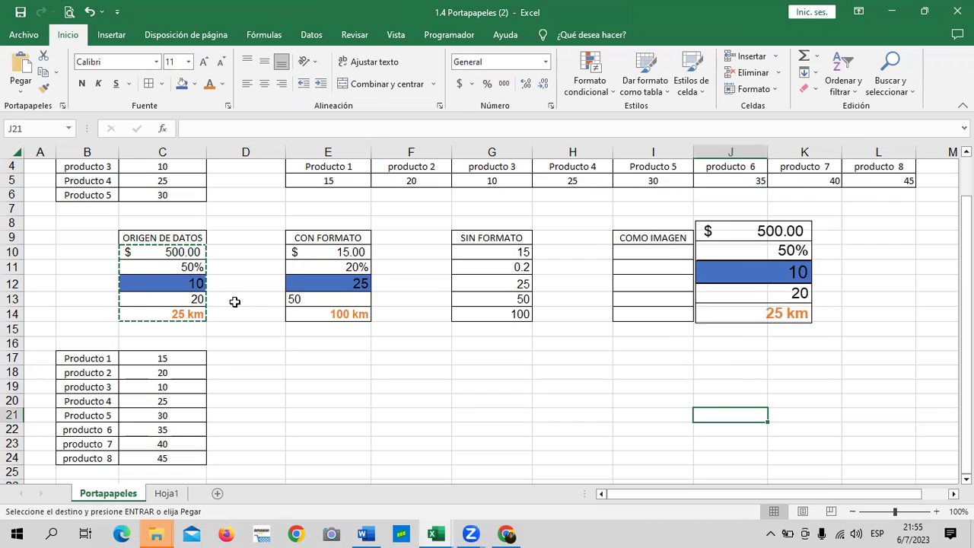
# Replace the C10:C14 values with 25, 10%, 100, 200 and 300 km
pyautogui.press('Escape')
pyautogui.click(181, 251)
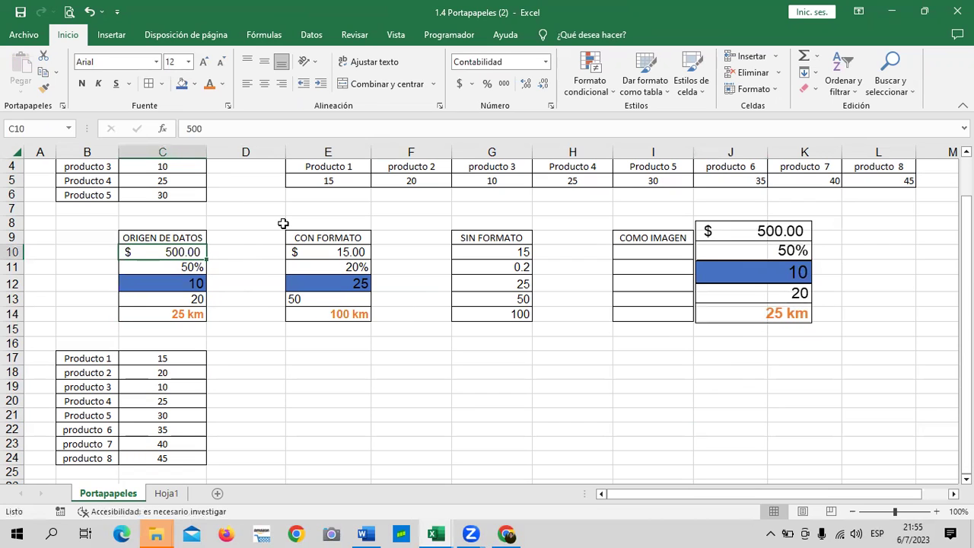
pyautogui.write('25')
pyautogui.press('Return')
pyautogui.write('10')
pyautogui.press('Return')
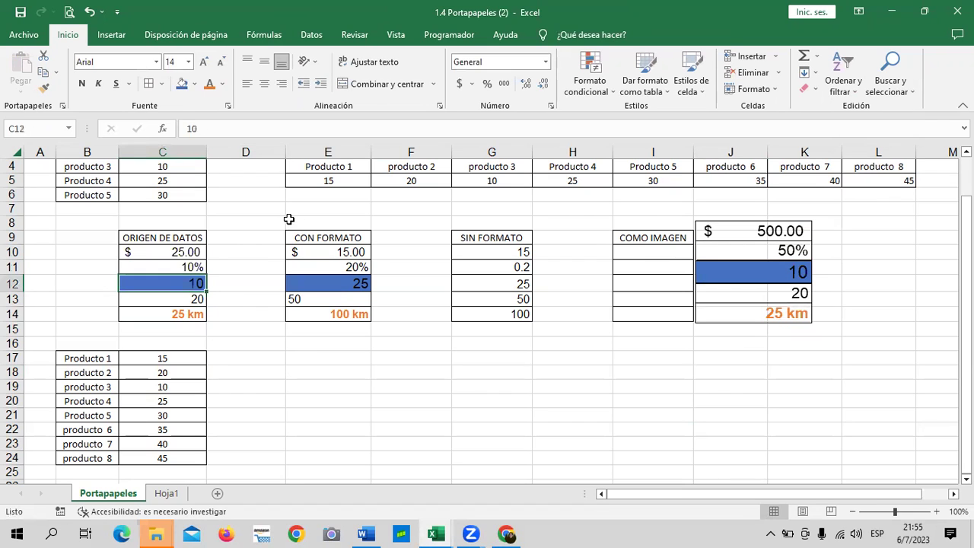
pyautogui.write('10')
pyautogui.press('Return')
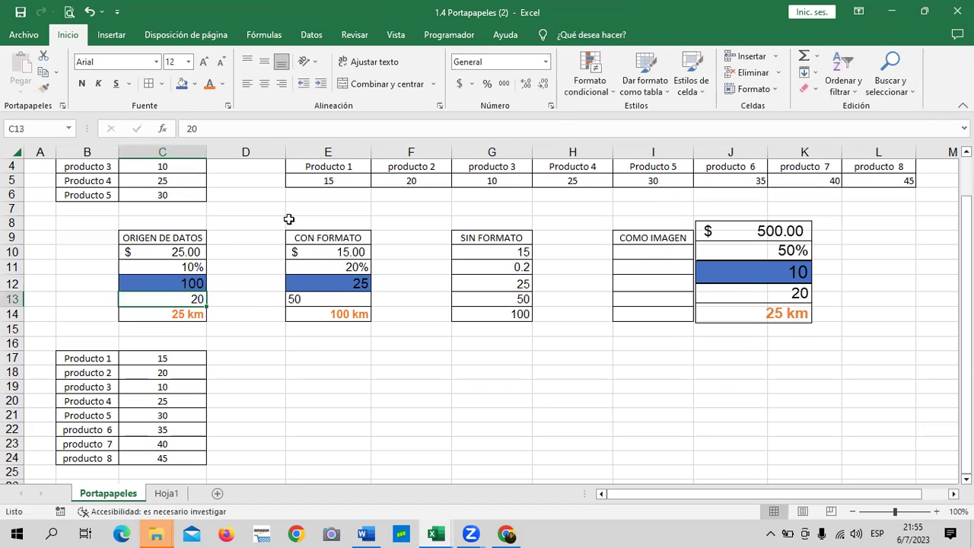
pyautogui.write('200')
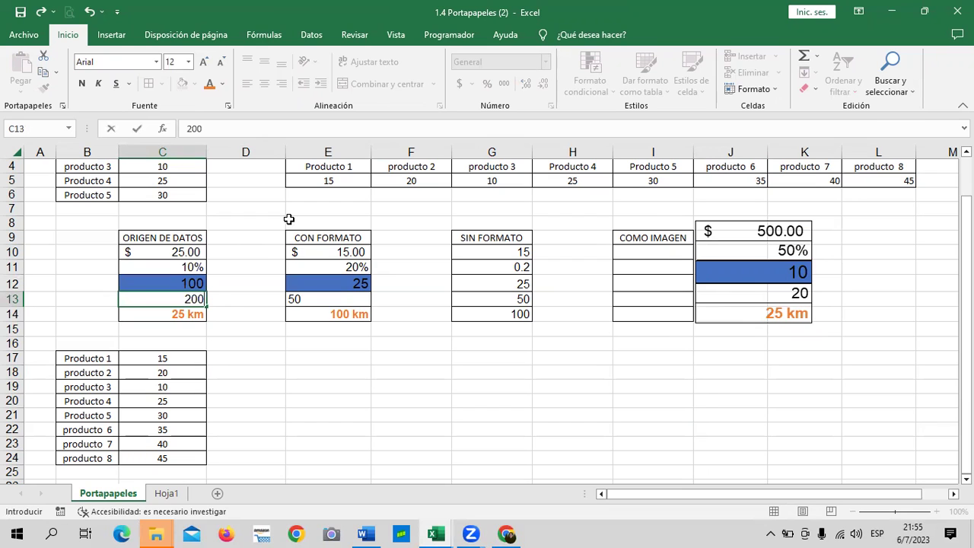
pyautogui.press('Return')
pyautogui.write('300')
pyautogui.press('Return')
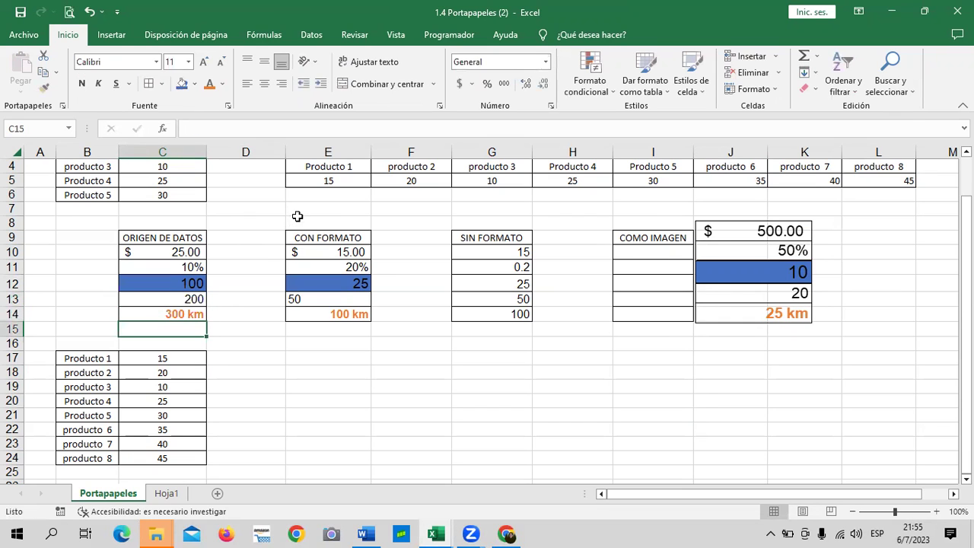
# Check the pasted picture, view Hoja1, then bring up Libro1's Hoja4 with its updated linked picture
pyautogui.click(747, 280)
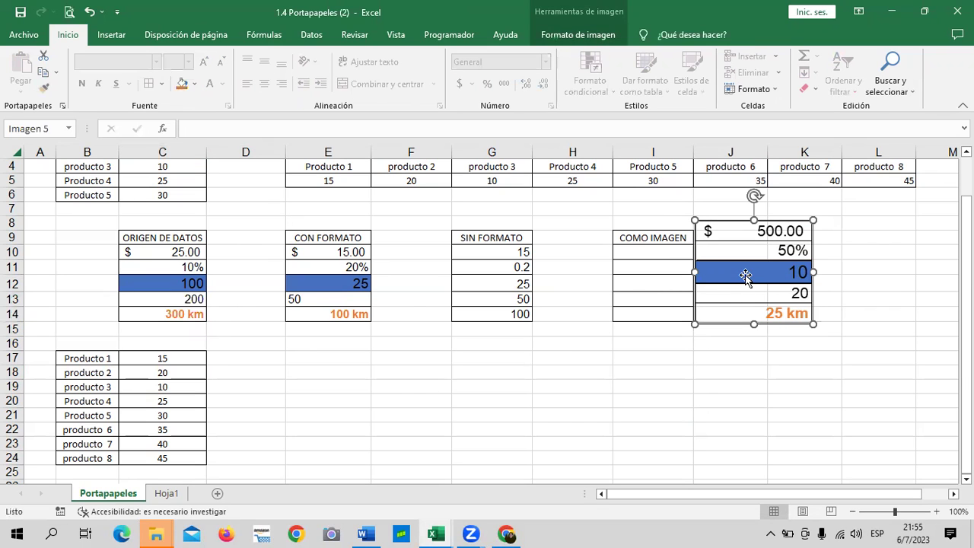
pyautogui.click(187, 265)
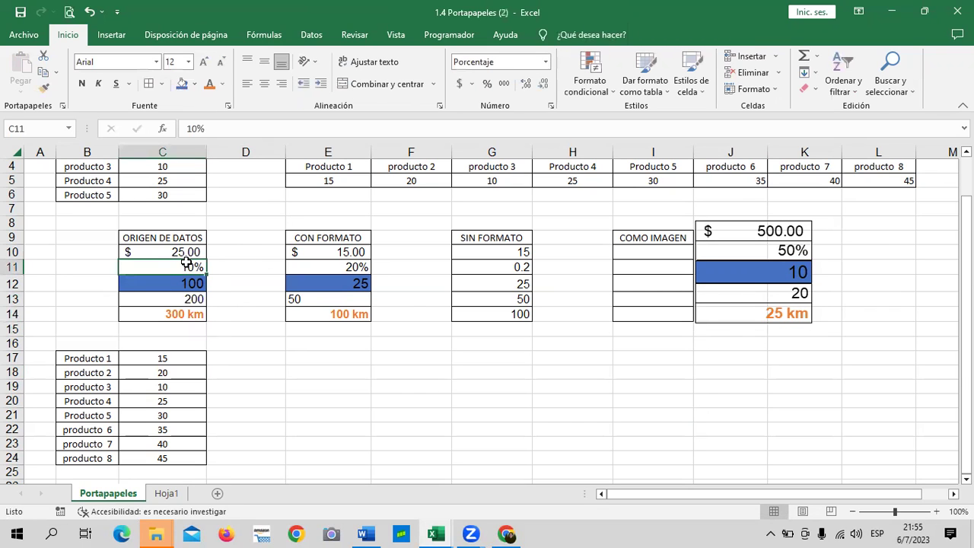
pyautogui.click(167, 493)
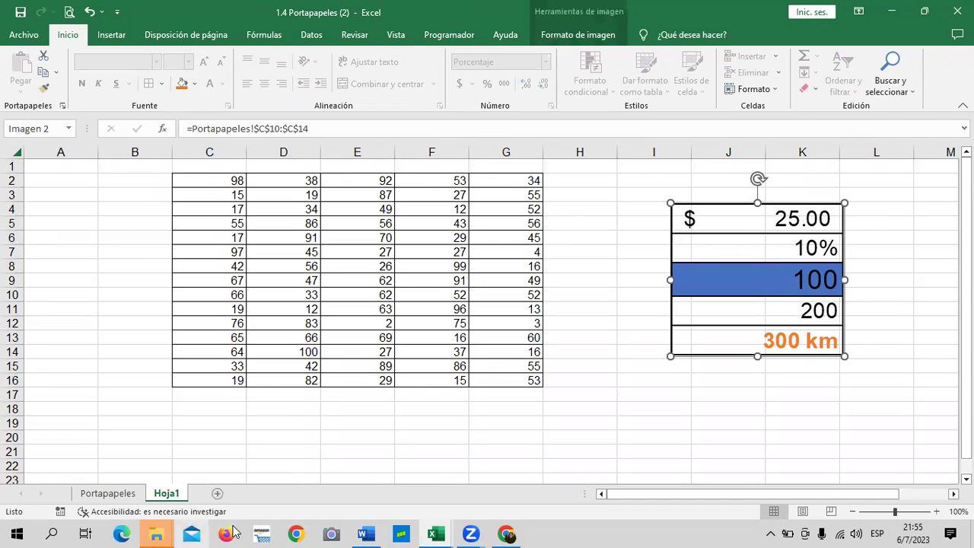
pyautogui.moveTo(436, 533)
pyautogui.click(487, 441)
pyautogui.click(846, 286)
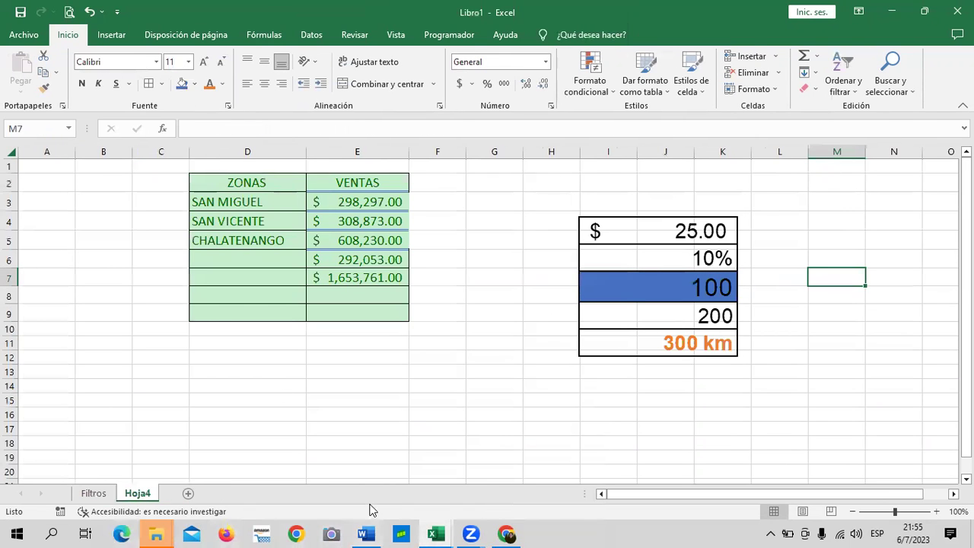
# Update the Word table's link so it reads $25.00, 10%, 100, 200 and 300 km
pyautogui.click(356, 531)
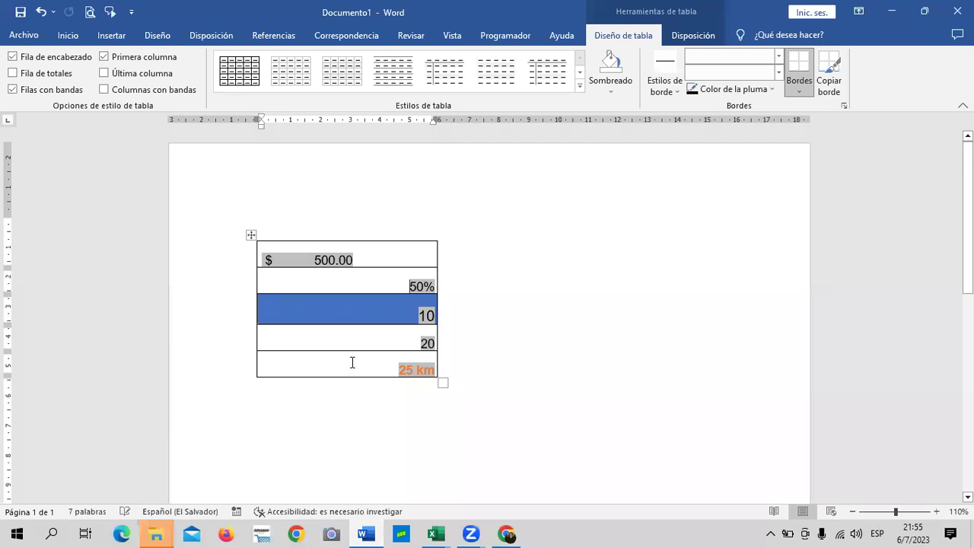
pyautogui.click(396, 260)
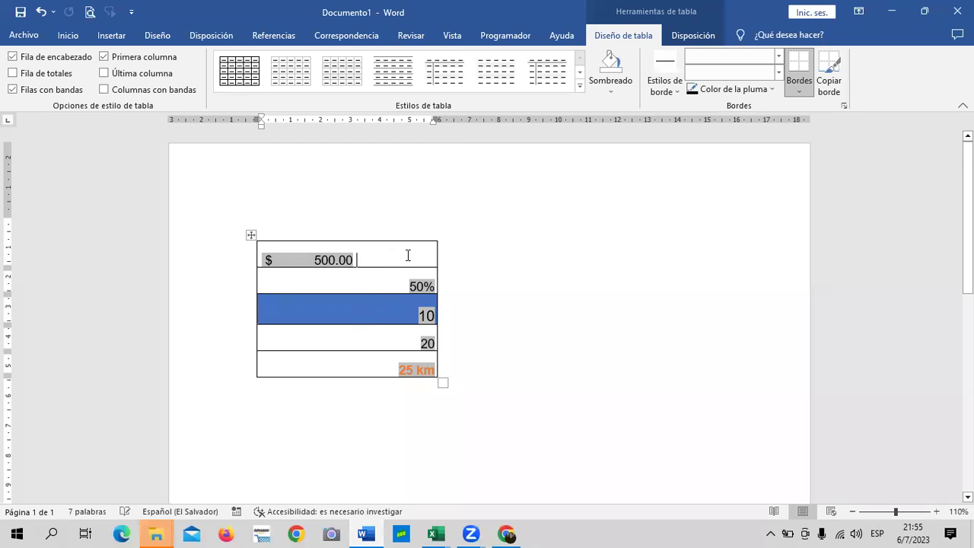
pyautogui.rightClick(352, 284)
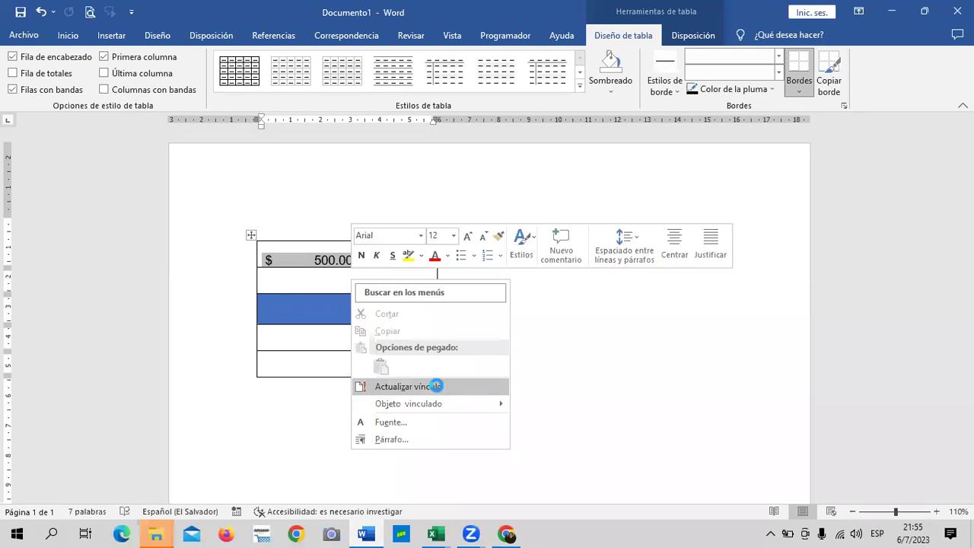
pyautogui.click(434, 386)
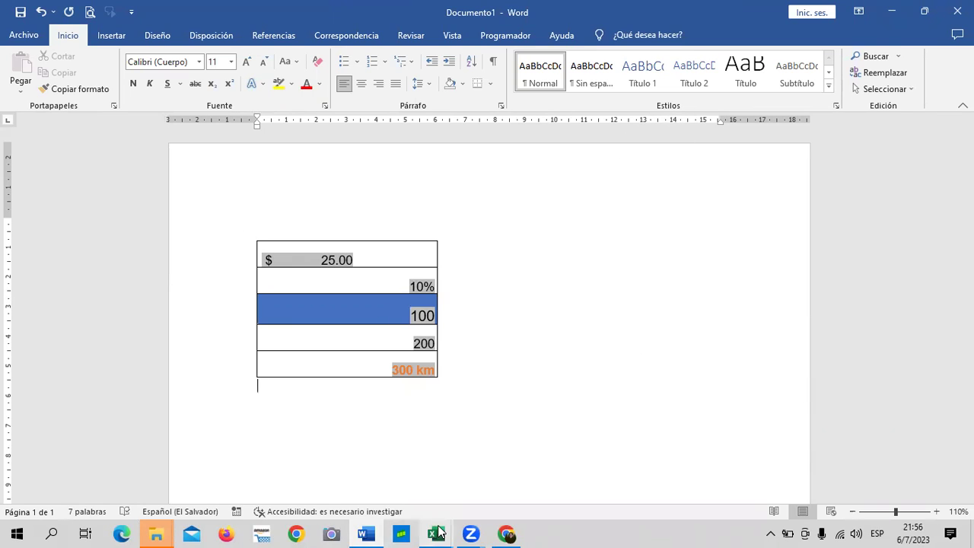
# Visit Libro1, then delete the selected linked picture in 1.4 Portapapeles (2)
pyautogui.moveTo(436, 532)
pyautogui.click(454, 484)
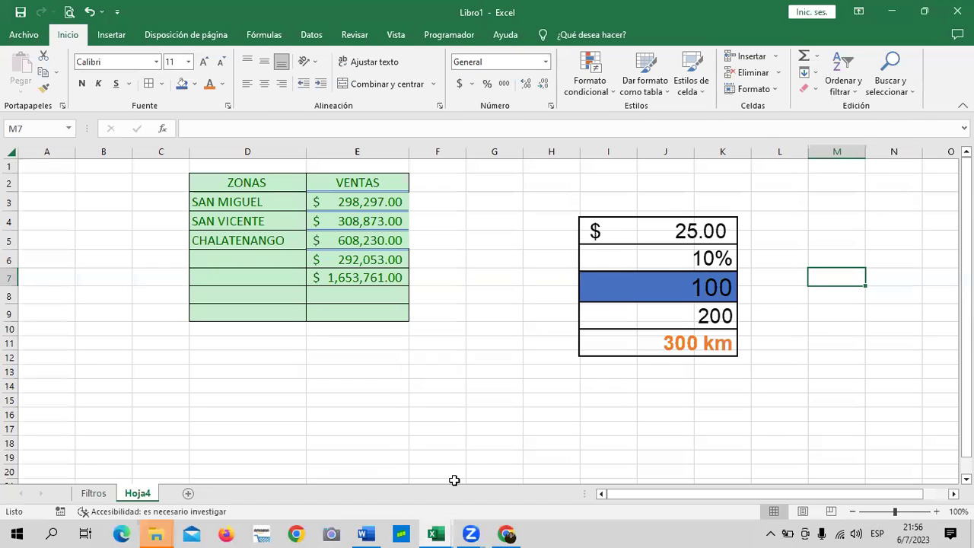
pyautogui.click(471, 355)
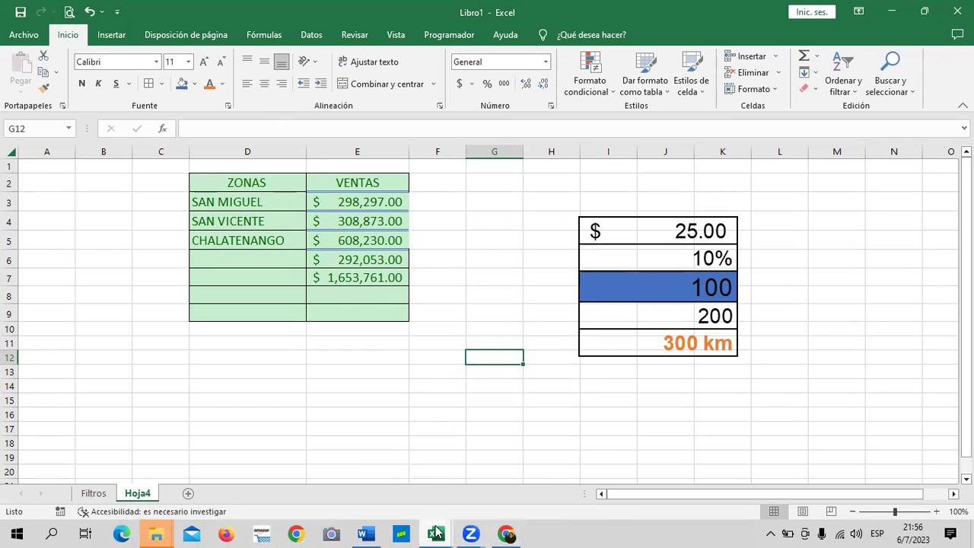
pyautogui.moveTo(436, 532)
pyautogui.click(417, 496)
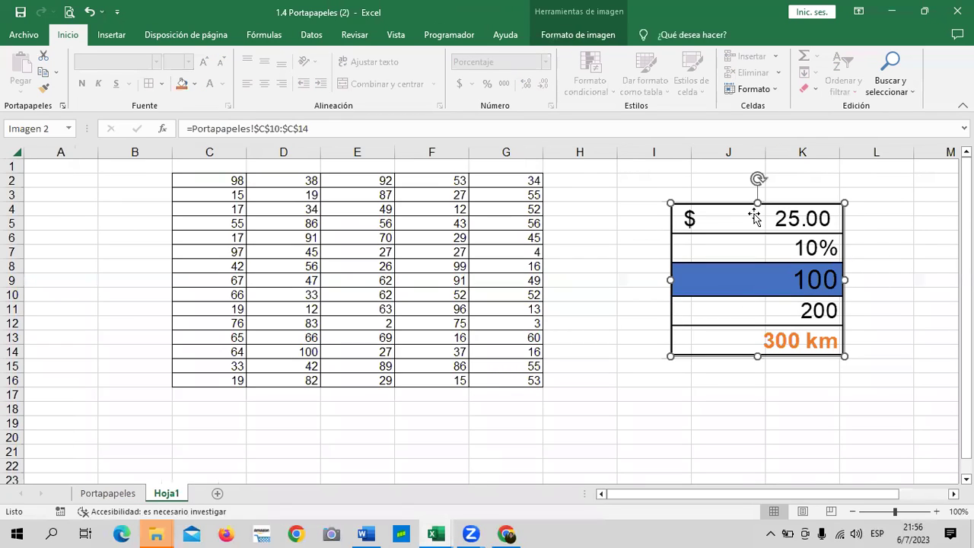
pyautogui.press('Delete')
pyautogui.click(674, 269)
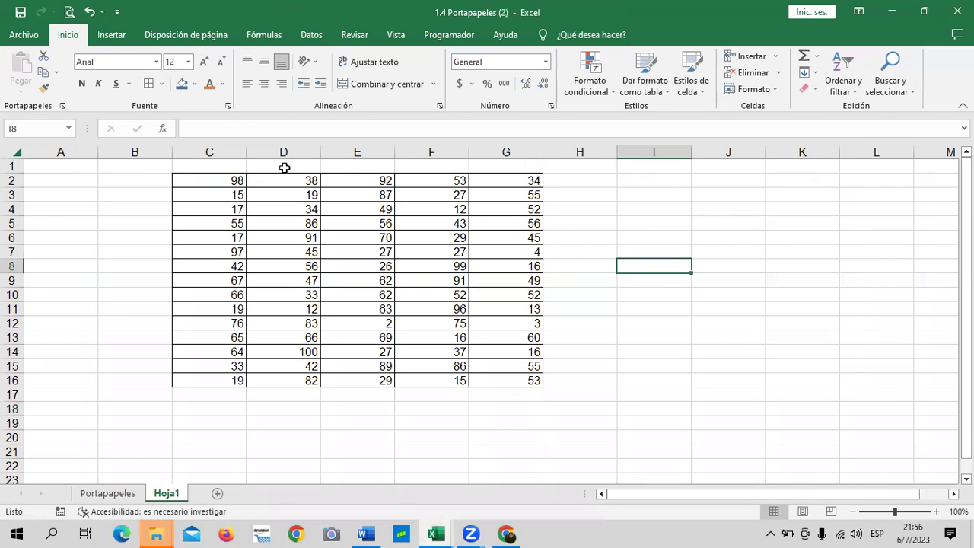
# Set columns C through G on Hoja1 to width 5 and select the number table C2:G16
pyautogui.moveTo(217, 151); pyautogui.dragTo(508, 155)
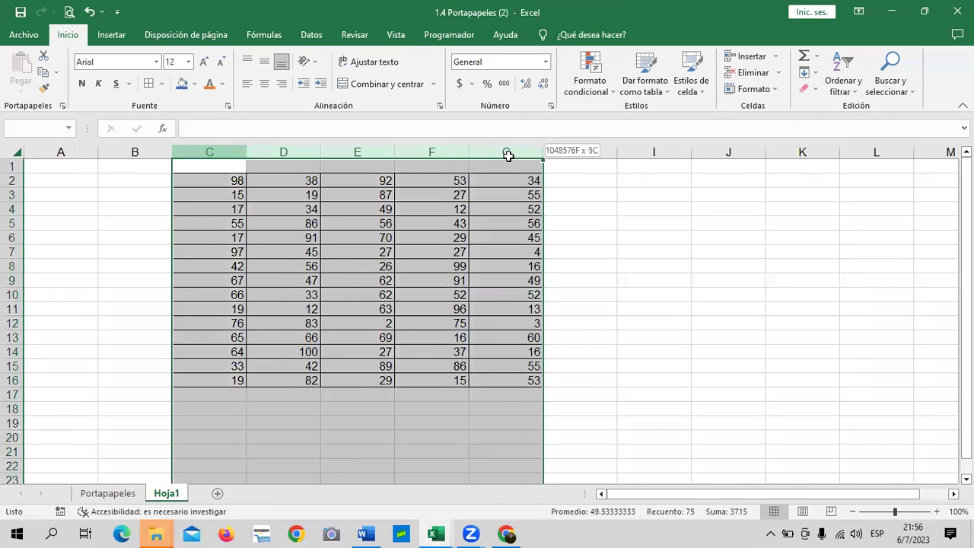
pyautogui.press('Escape')
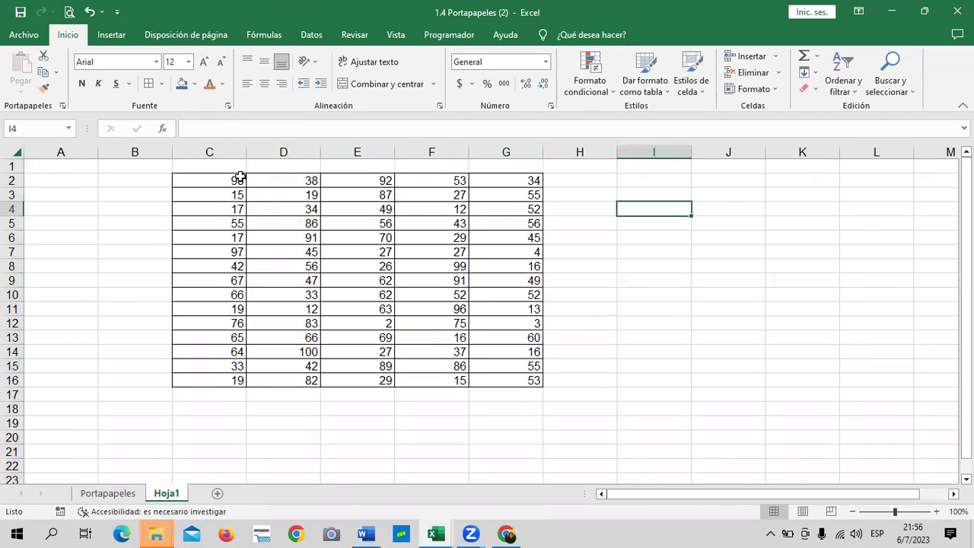
pyautogui.moveTo(226, 151); pyautogui.dragTo(517, 158)
pyautogui.click(657, 266)
pyautogui.click(515, 278)
pyautogui.click(296, 320)
pyautogui.moveTo(213, 151); pyautogui.dragTo(494, 156)
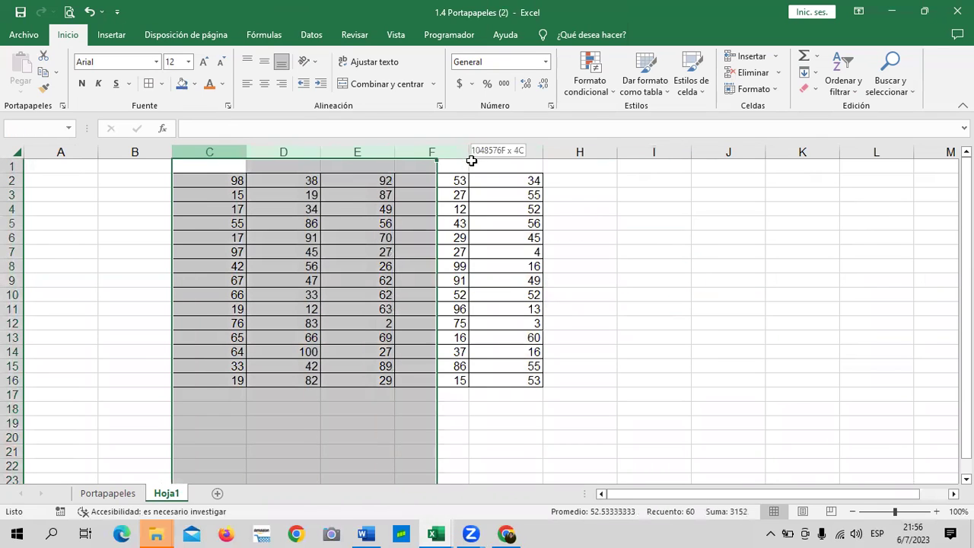
pyautogui.rightClick(424, 223)
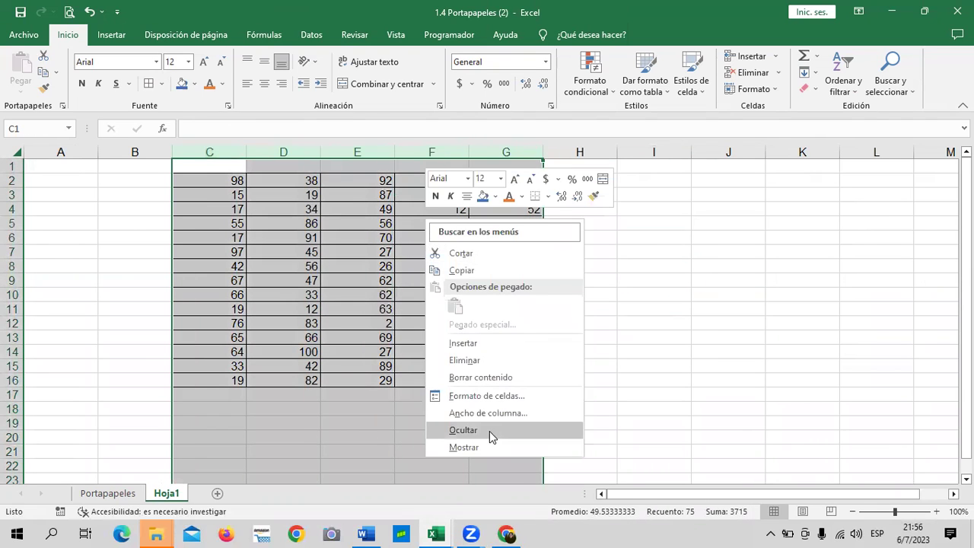
pyautogui.click(500, 411)
pyautogui.write('5')
pyautogui.press('Return')
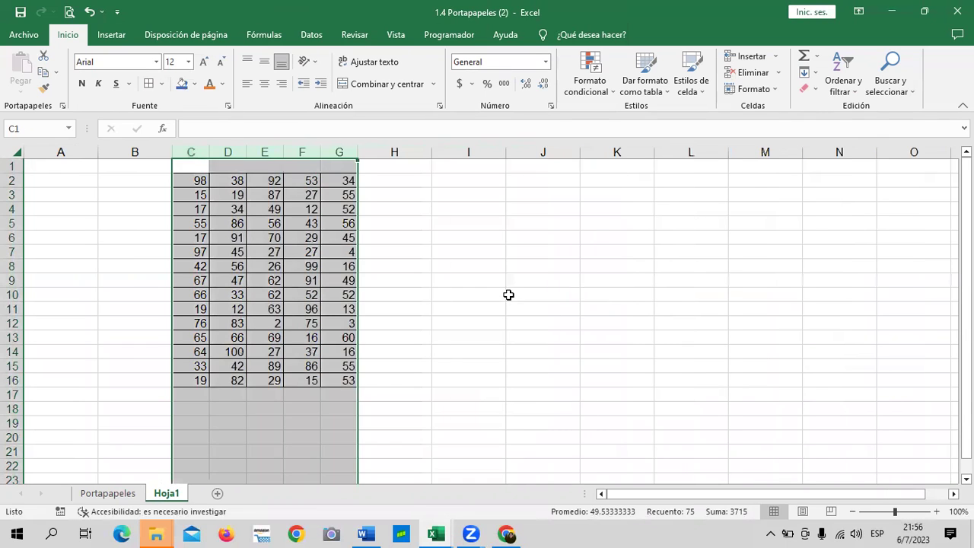
pyautogui.click(508, 294)
pyautogui.moveTo(200, 181)
pyautogui.mouseDown()
pyautogui.moveTo(316, 304)
pyautogui.moveTo(348, 379)
pyautogui.mouseUp()
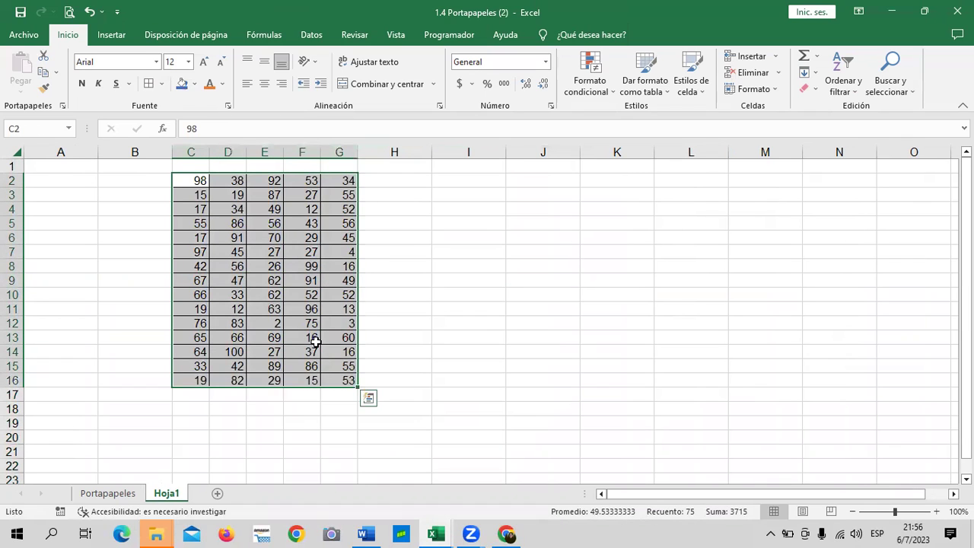
# Copy the Hoja1 number table, add sheet Hoja2 and paste it starting at B2
pyautogui.rightClick(274, 335)
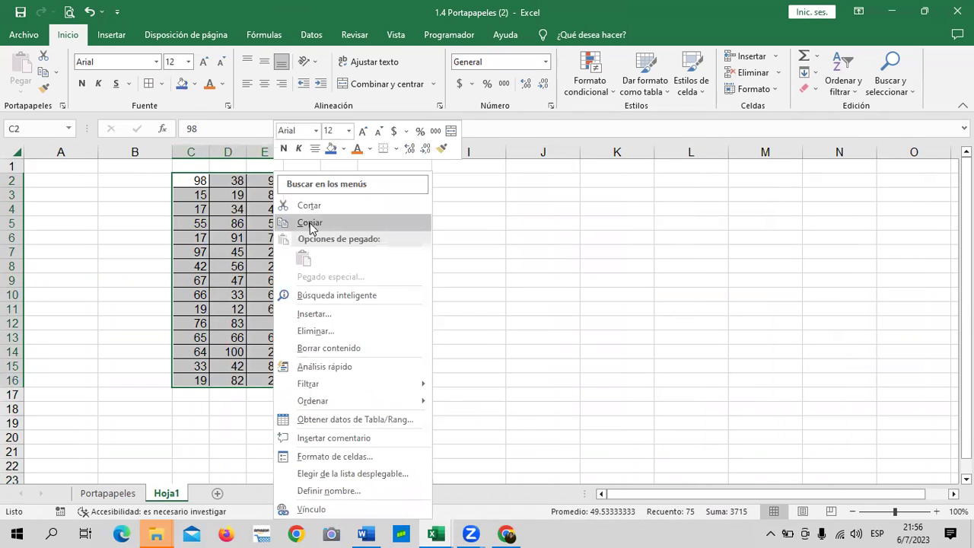
pyautogui.click(310, 223)
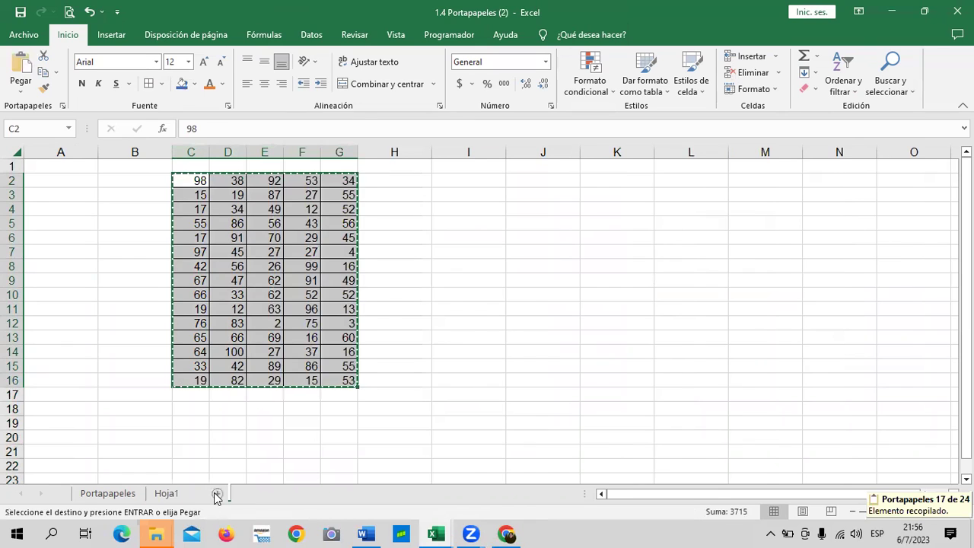
pyautogui.click(217, 495)
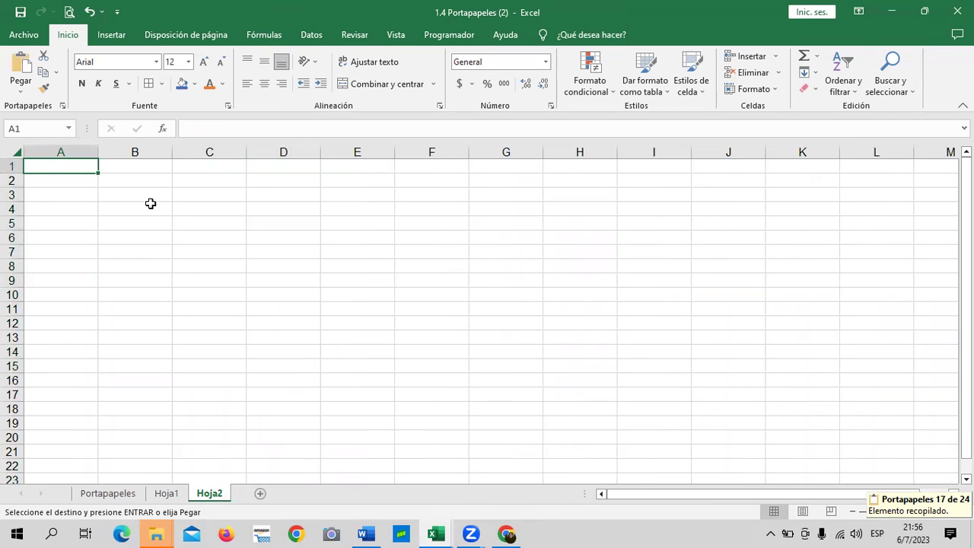
pyautogui.rightClick(129, 182)
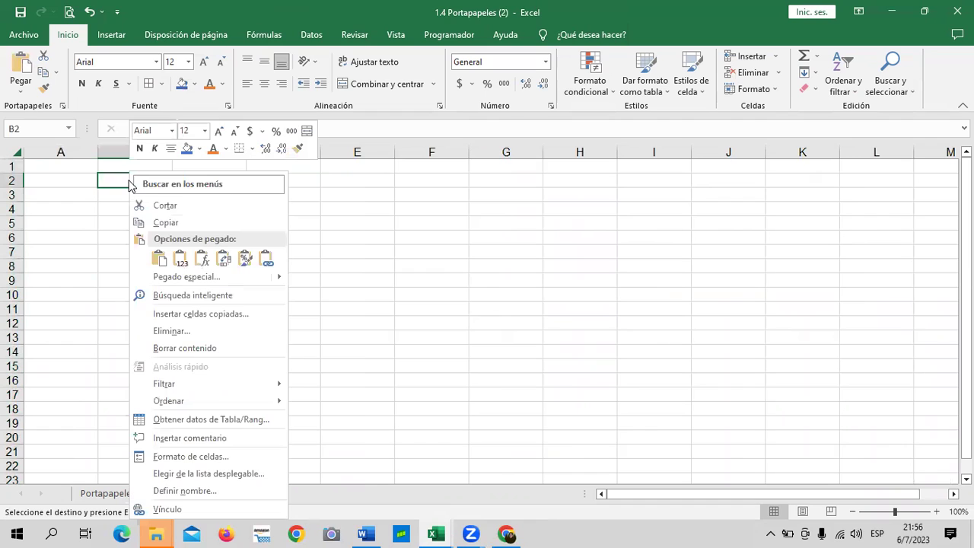
pyautogui.click(158, 260)
pyautogui.click(22, 91)
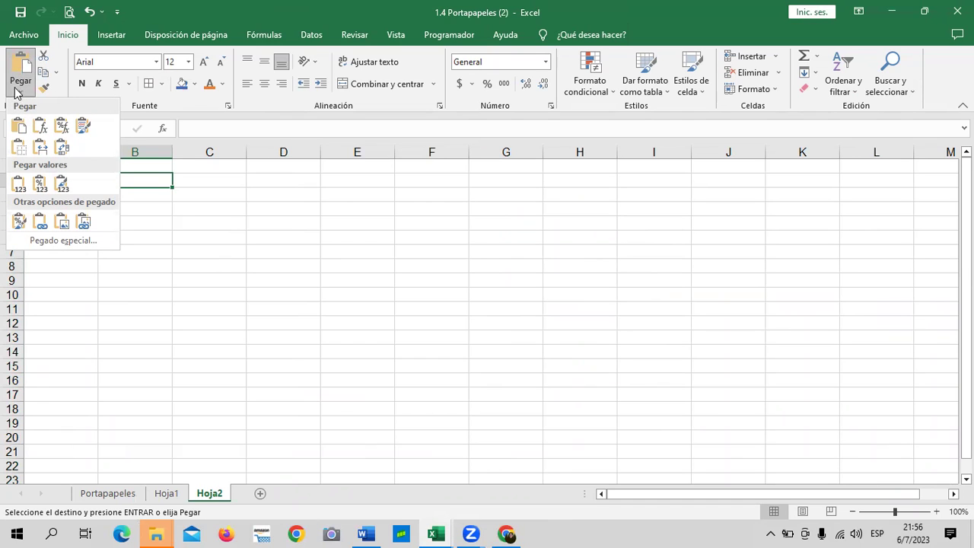
pyautogui.click(19, 126)
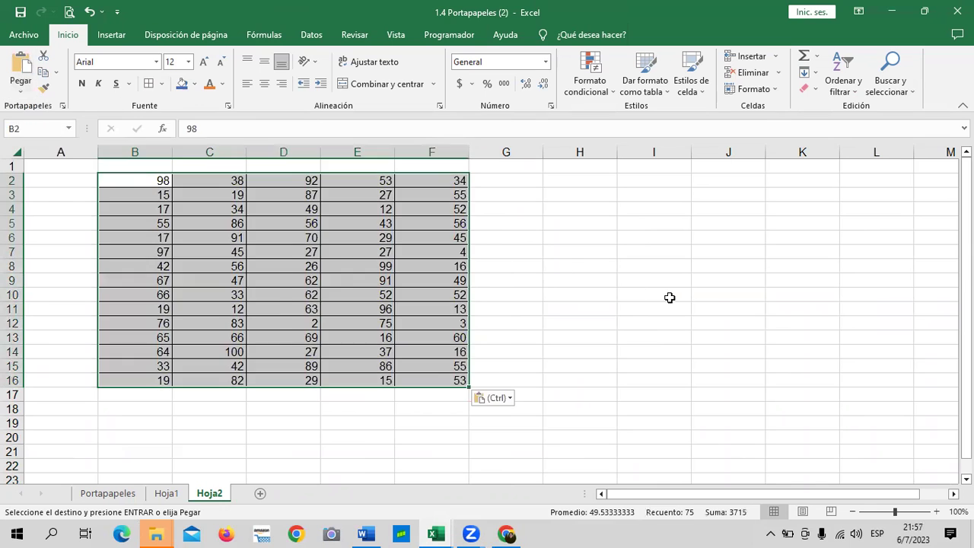
# Apply Mantener ancho de columnas de origen to the Hoja2 paste so columns B–F match Hoja1
pyautogui.click(660, 297)
pyautogui.click(168, 493)
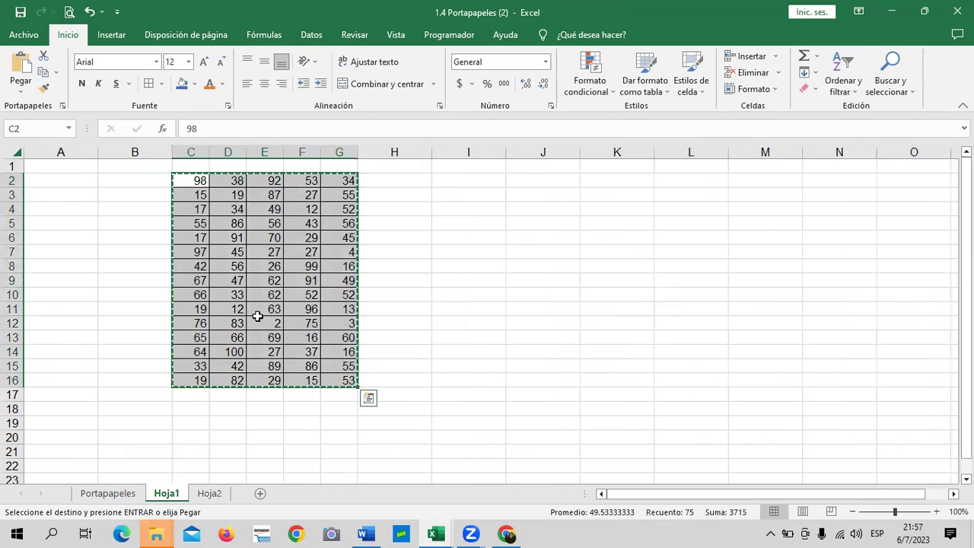
pyautogui.click(369, 399)
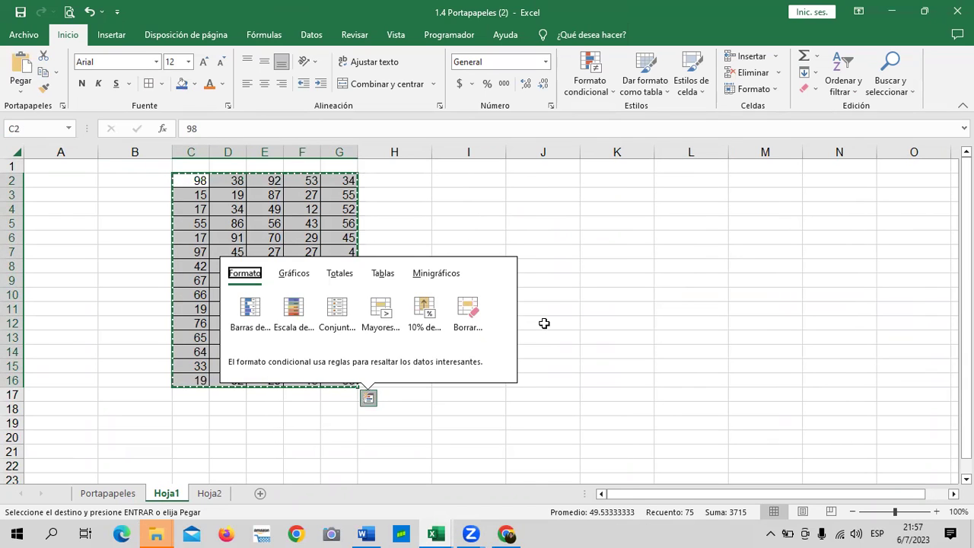
pyautogui.click(615, 310)
pyautogui.click(219, 494)
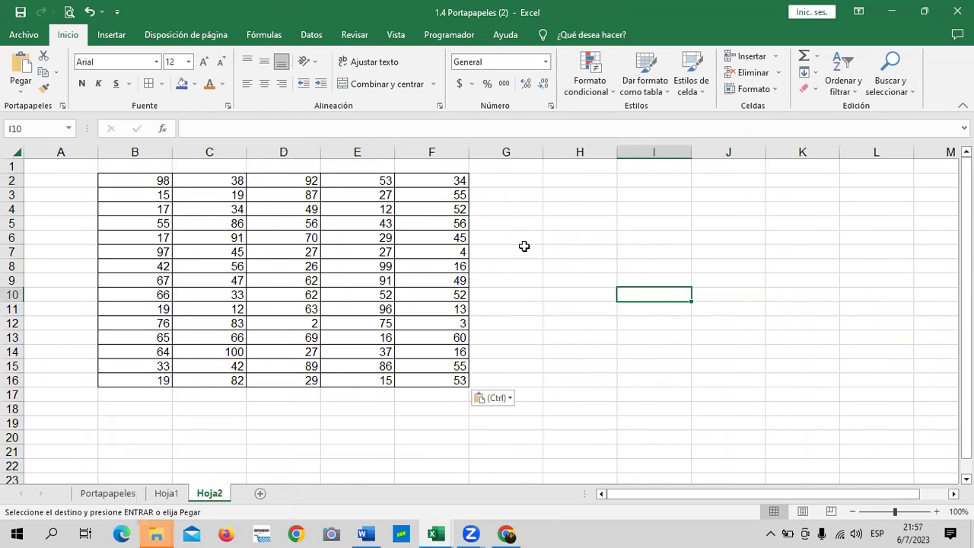
pyautogui.click(499, 401)
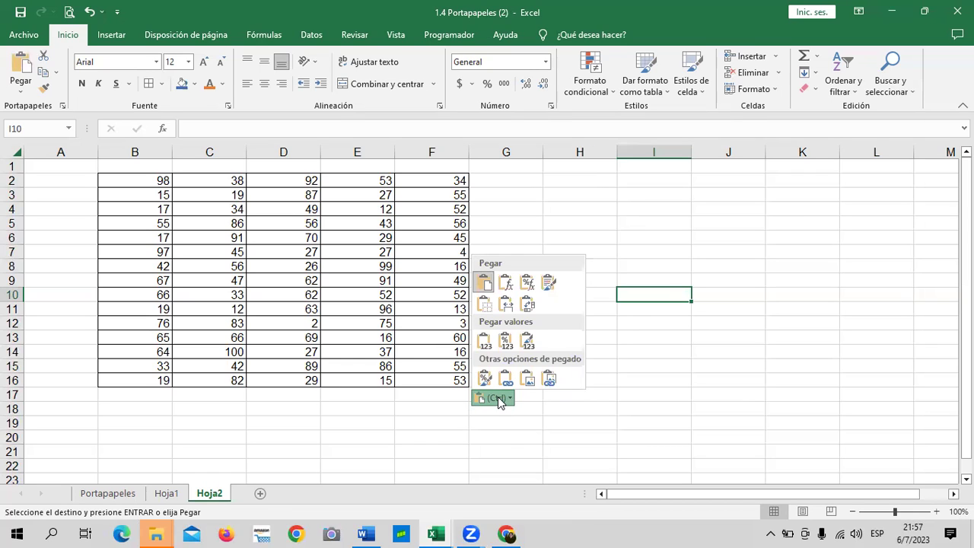
pyautogui.click(505, 306)
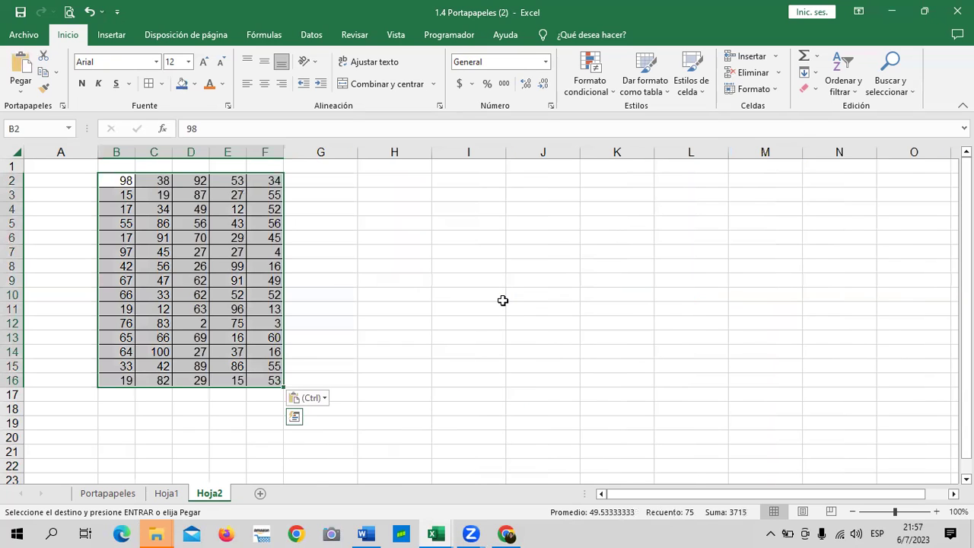
pyautogui.click(323, 399)
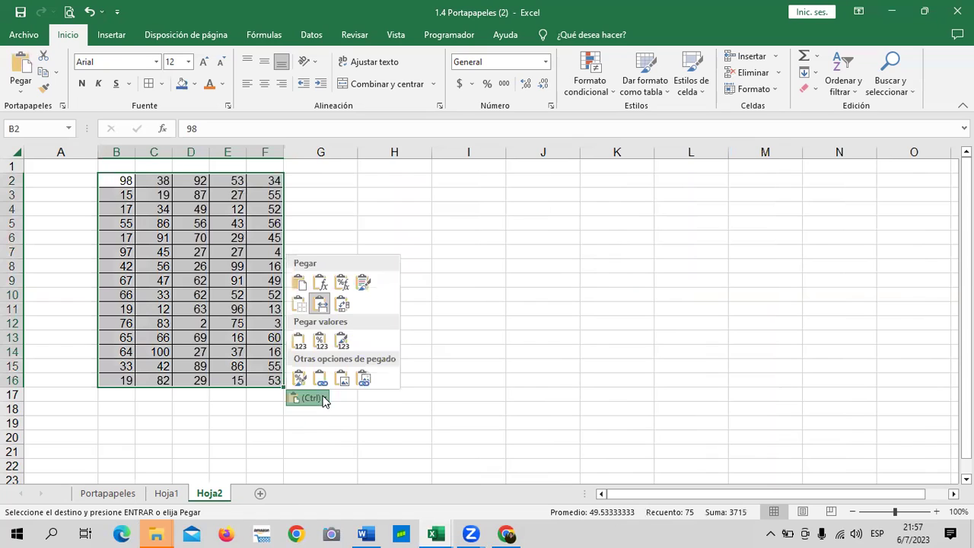
pyautogui.click(321, 306)
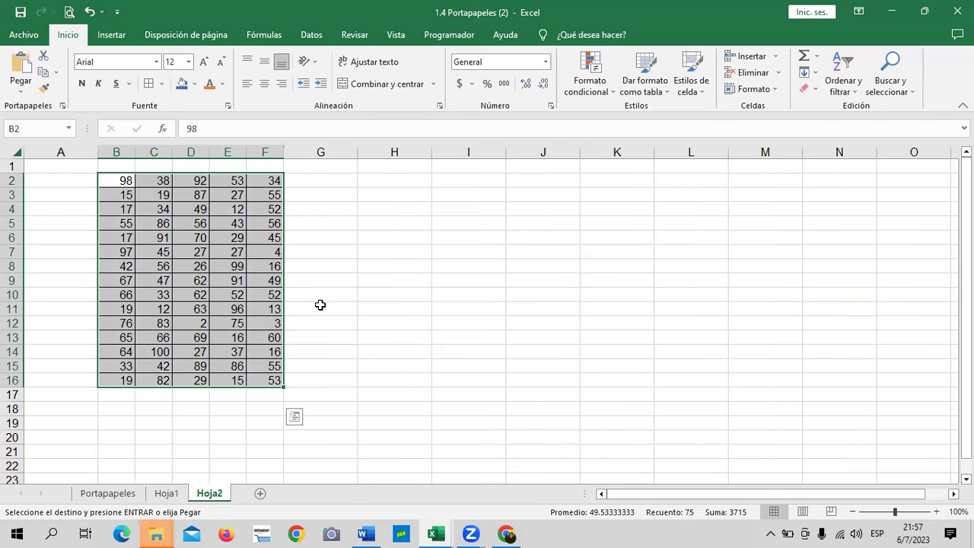
pyautogui.click(362, 278)
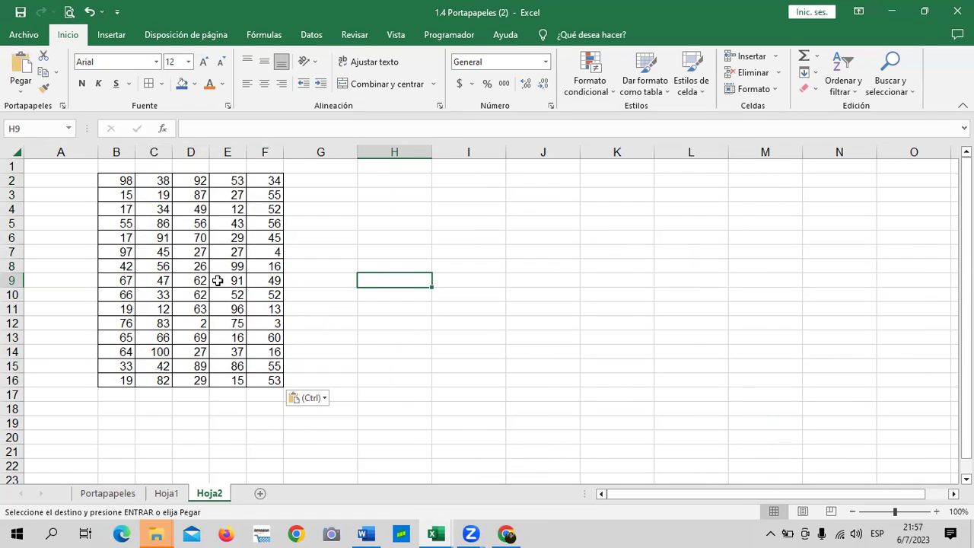
pyautogui.click(340, 223)
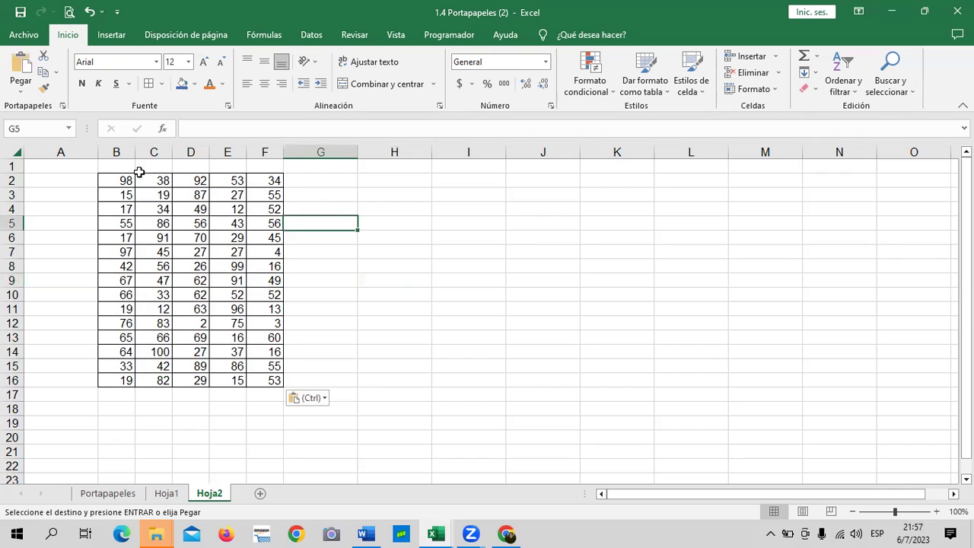
# Apply a dark blue Énfasis cell style to the Hoja2 table B2:F16
pyautogui.click(126, 180)
pyautogui.moveTo(126, 180); pyautogui.dragTo(273, 380)
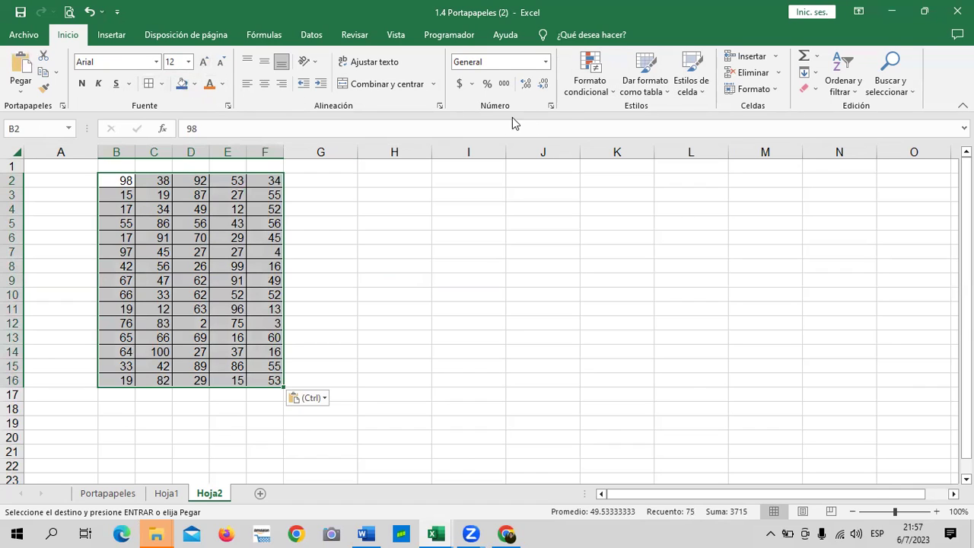
pyautogui.click(690, 83)
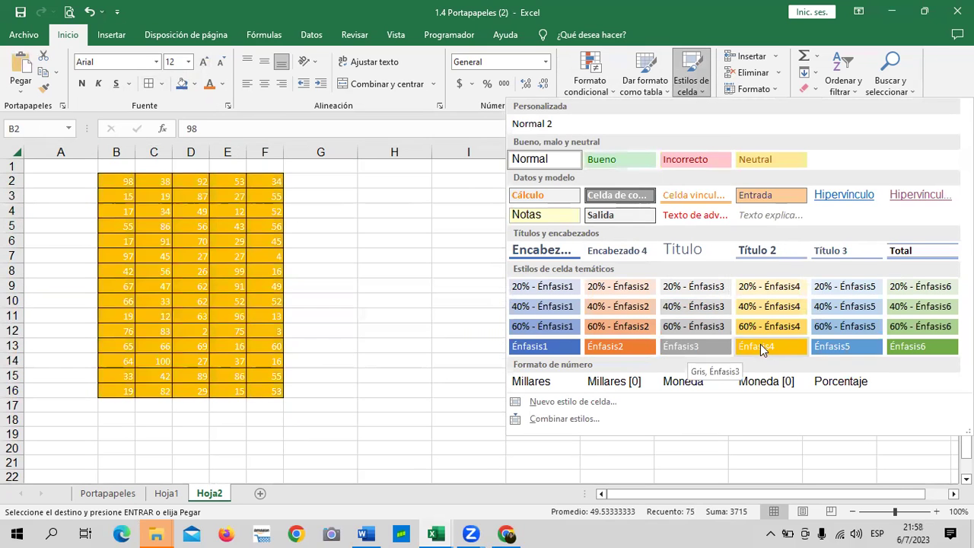
pyautogui.click(544, 346)
pyautogui.click(457, 252)
# Enlarge the table's text to 16 points
pyautogui.moveTo(132, 187); pyautogui.dragTo(267, 391)
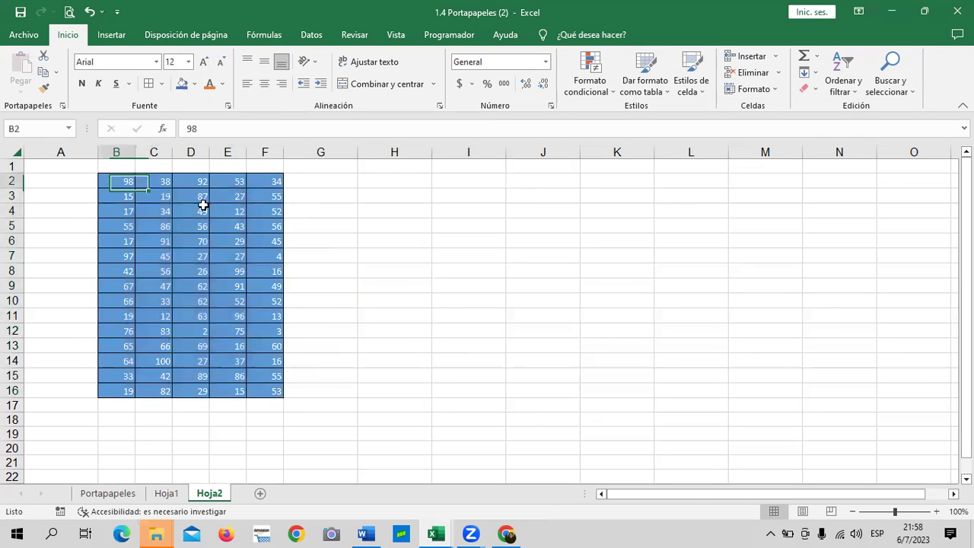
pyautogui.click(204, 61)
pyautogui.click(204, 61)
pyautogui.click(204, 61)
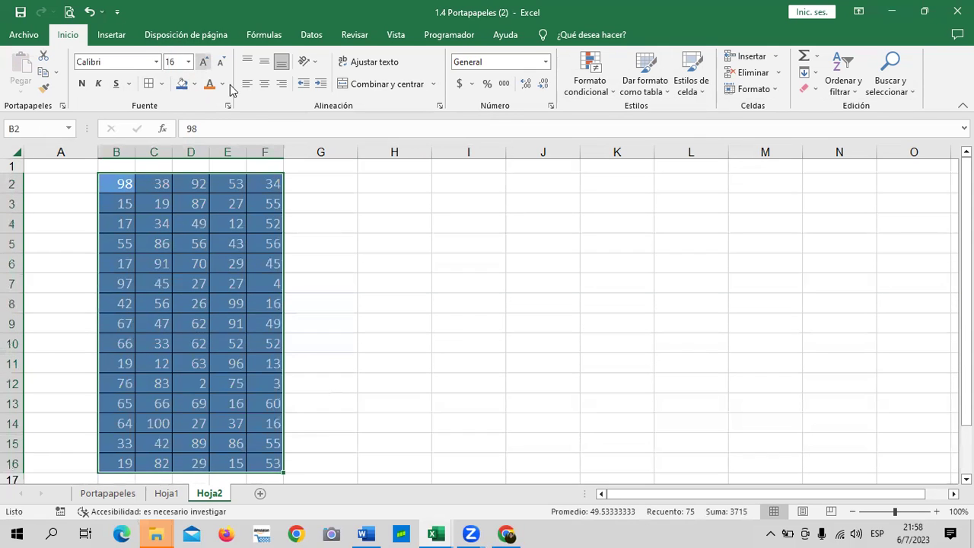
pyautogui.click(449, 318)
# Copy the styled table B2:F16 and add a blank sheet Hoja3
pyautogui.moveTo(108, 183); pyautogui.dragTo(263, 293)
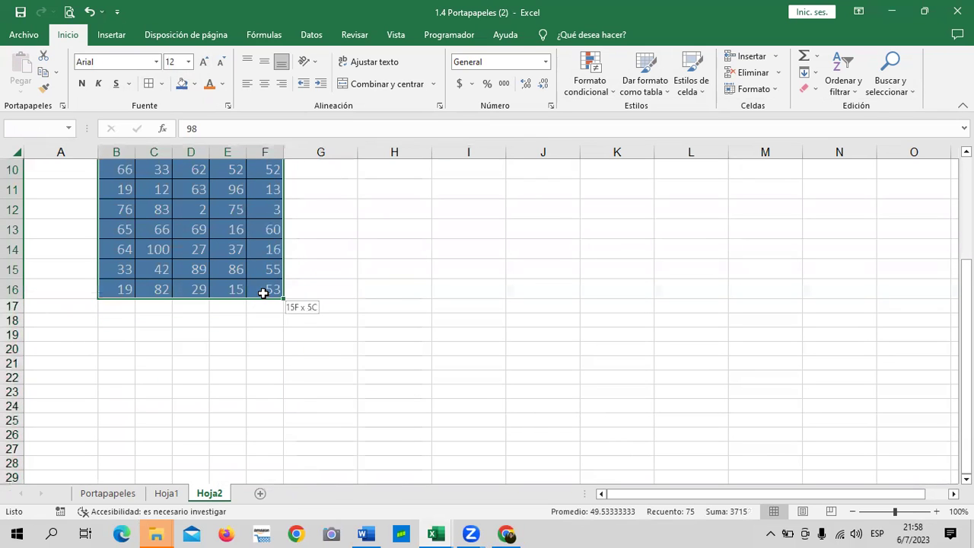
pyautogui.rightClick(254, 246)
pyautogui.click(289, 222)
pyautogui.scroll(3, 257, 477)
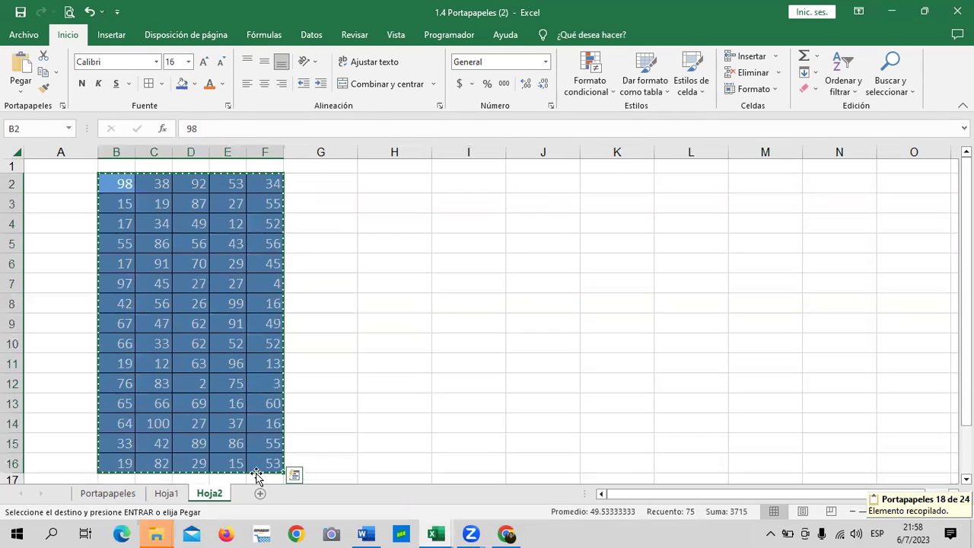
pyautogui.click(260, 493)
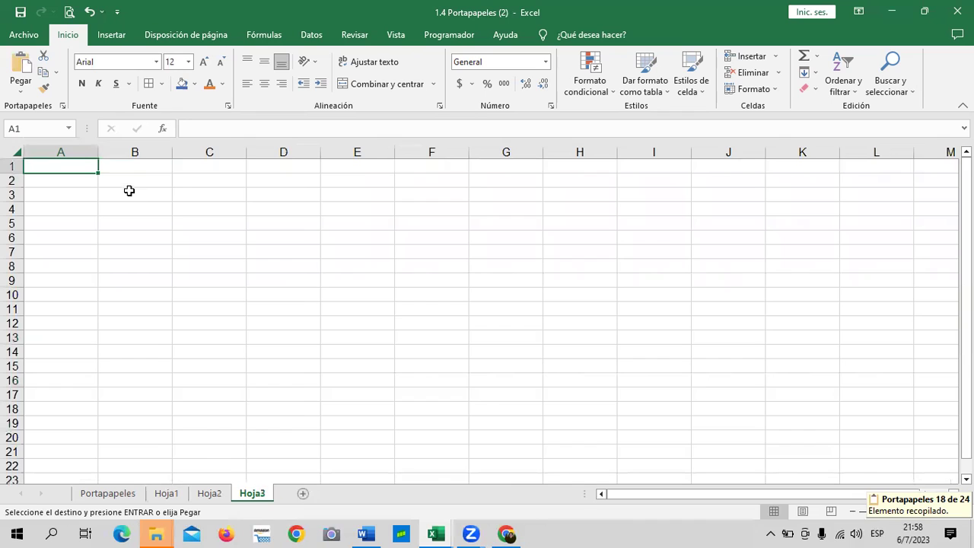
# Paste only the copied formatting into Hoja3 starting at B2
pyautogui.click(143, 180)
pyautogui.rightClick(143, 180)
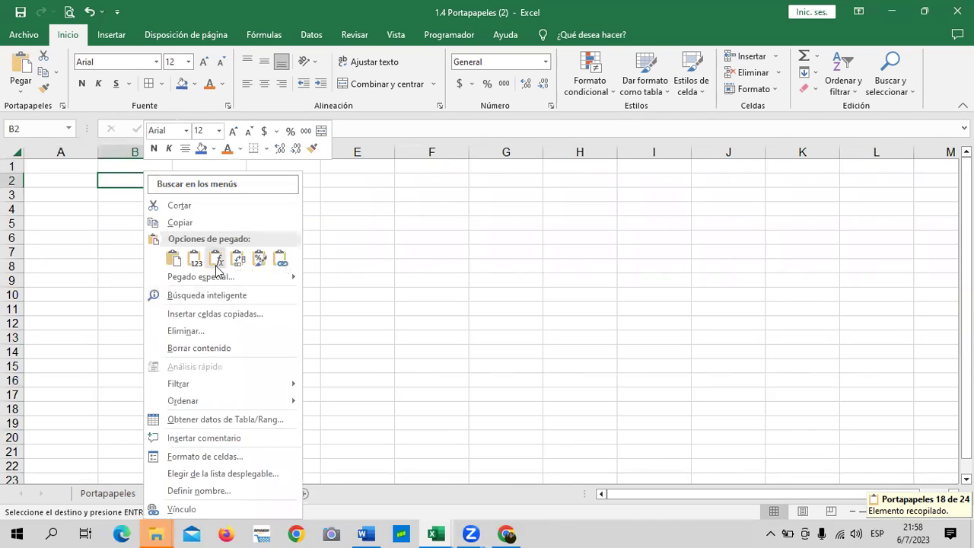
pyautogui.click(259, 260)
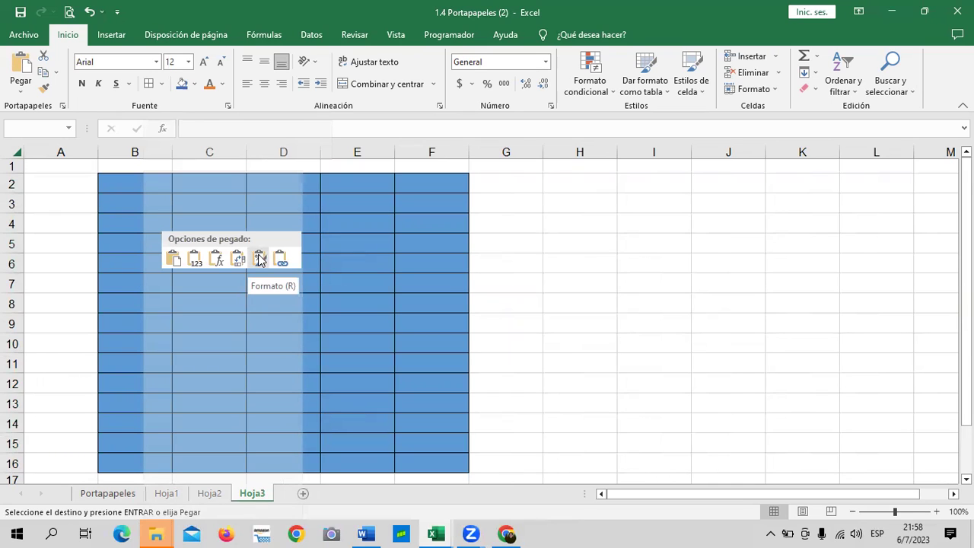
pyautogui.click(258, 259)
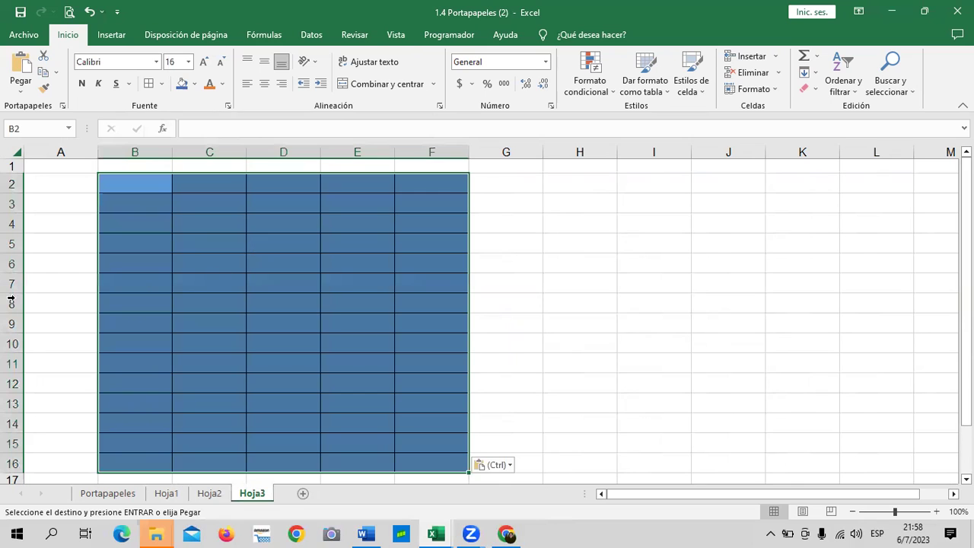
# Try Keep Source Column Widths, then switch back to a Formatting-only paste
pyautogui.scroll(-1, 572, 378)
pyautogui.click(498, 430)
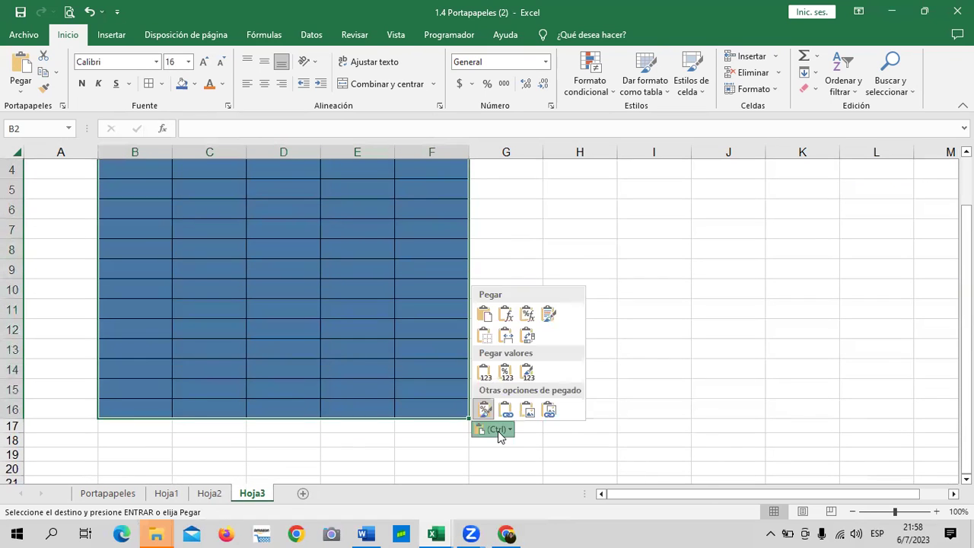
pyautogui.click(506, 335)
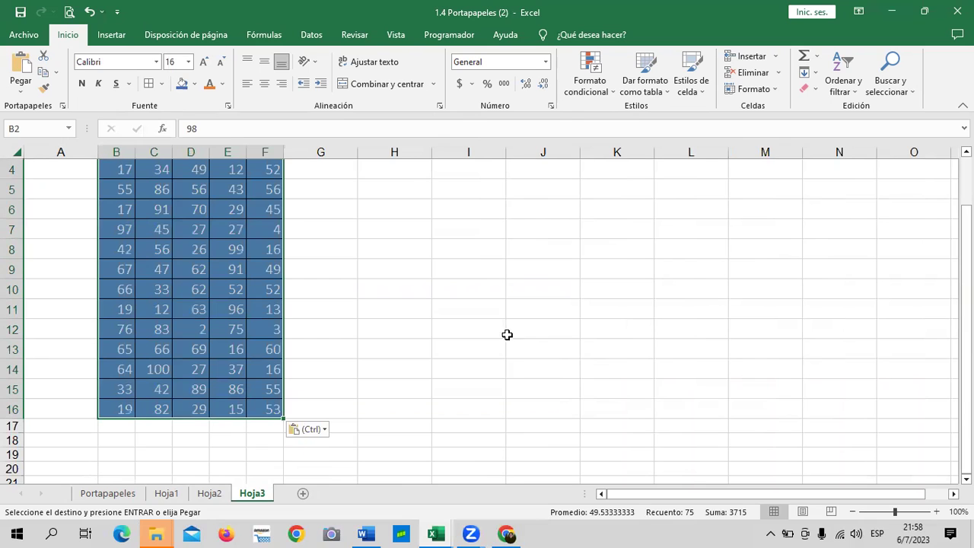
pyautogui.scroll(1, 341, 369)
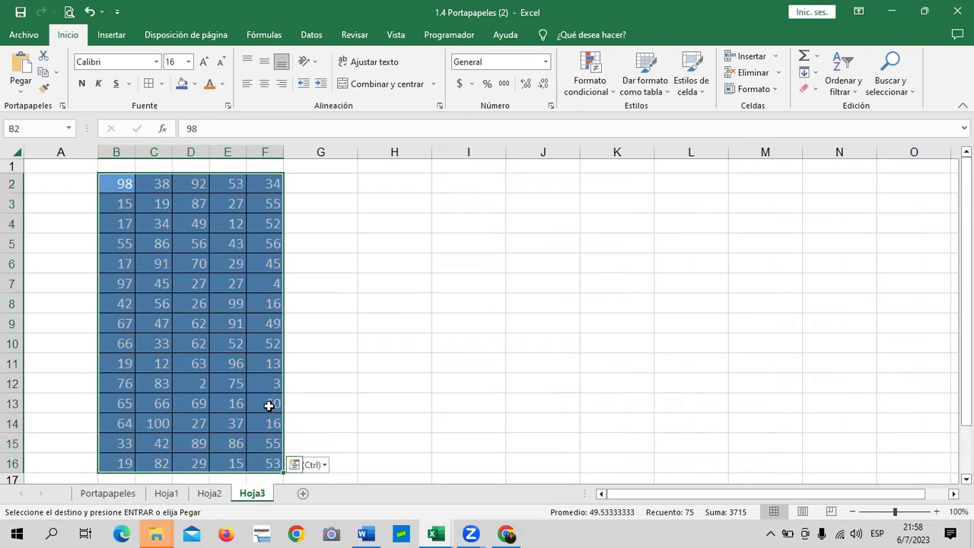
pyautogui.scroll(-1, 274, 407)
pyautogui.click(311, 431)
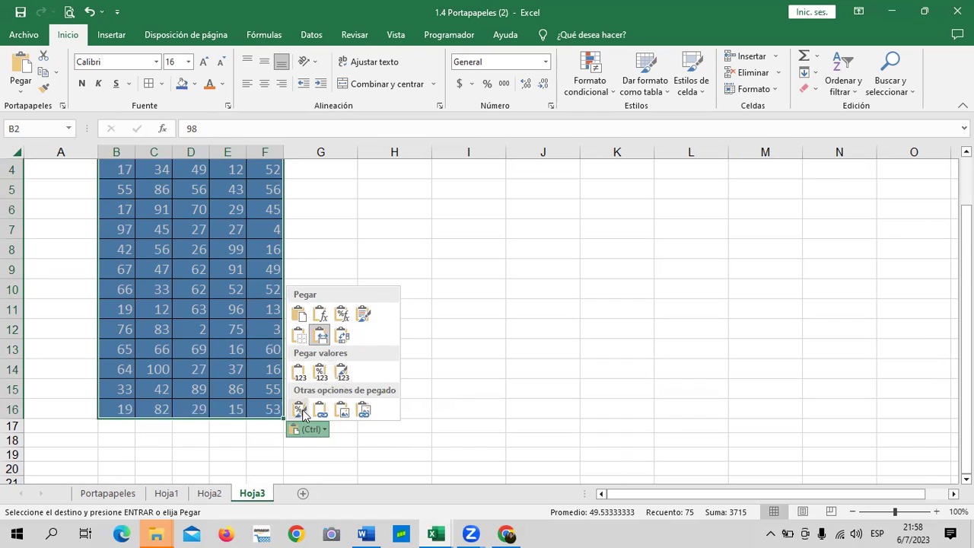
pyautogui.click(298, 411)
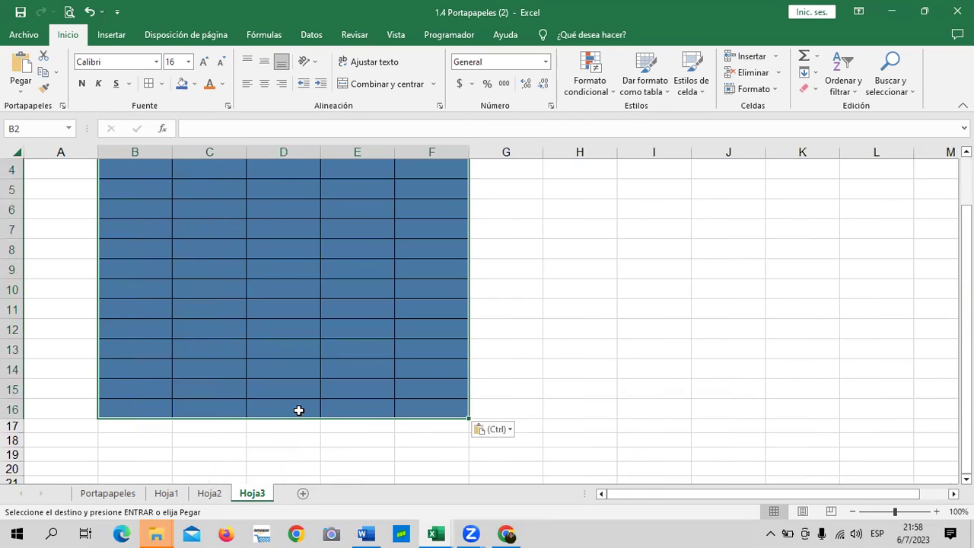
pyautogui.scroll(1, 297, 410)
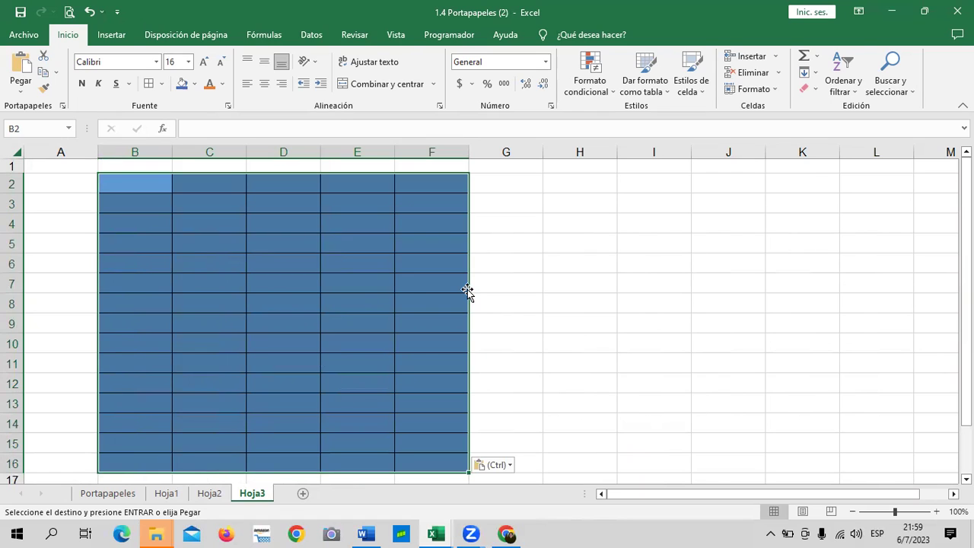
pyautogui.click(503, 465)
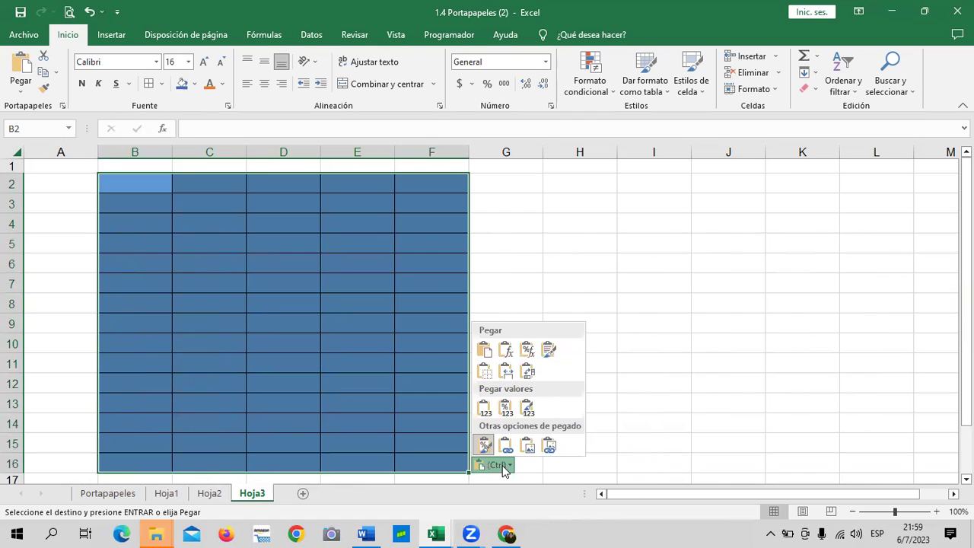
pyautogui.rightClick(150, 185)
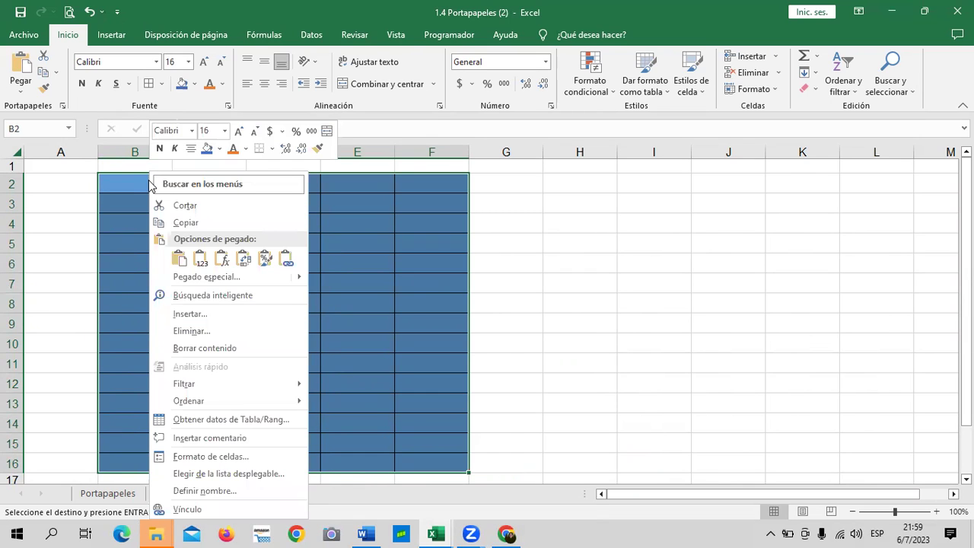
pyautogui.moveTo(298, 280)
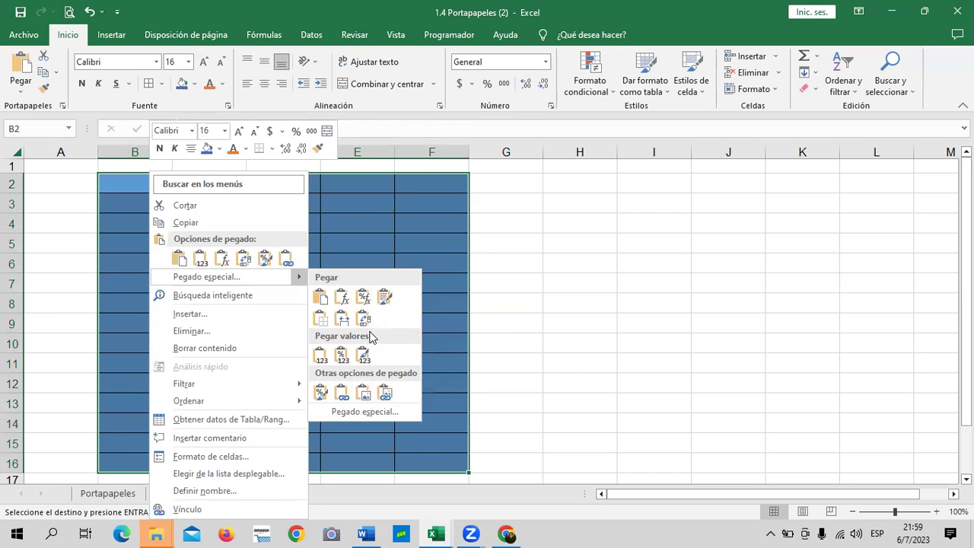
pyautogui.press('Escape')
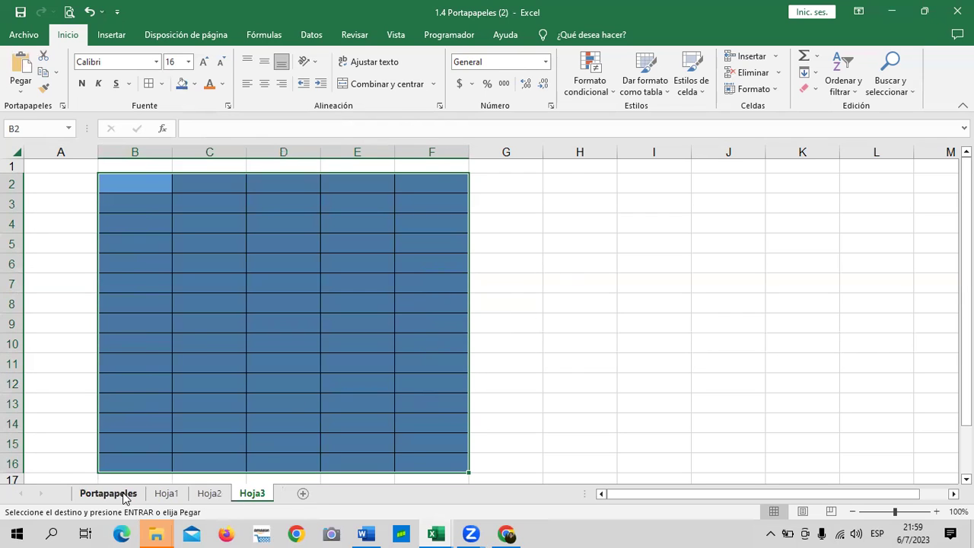
# On Hoja2, AutoSum row 2 into G2, giving a total of 315
pyautogui.click(125, 494)
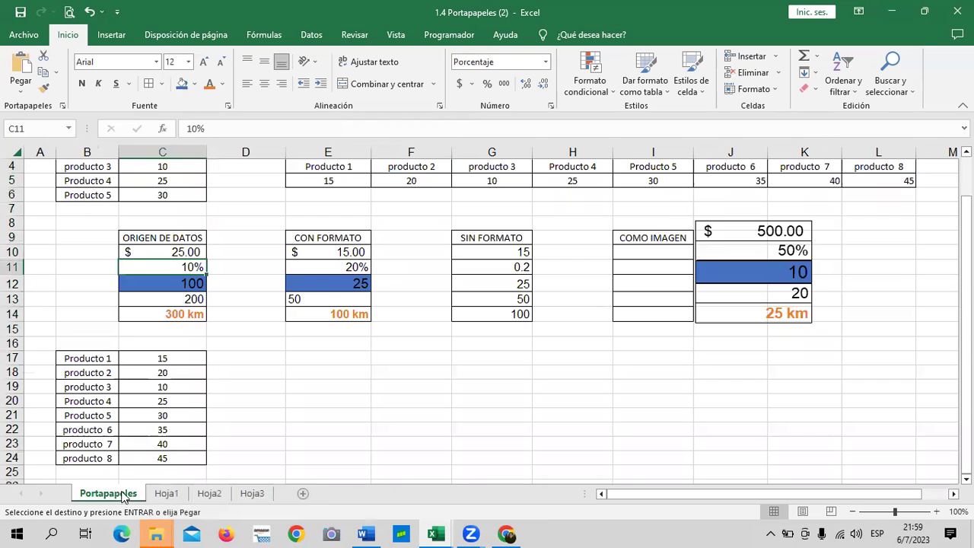
pyautogui.click(167, 494)
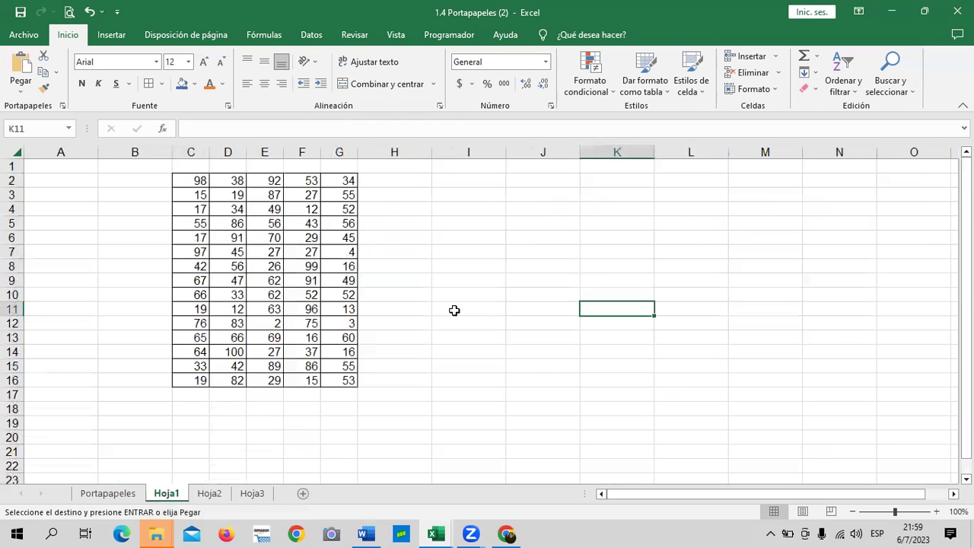
pyautogui.click(210, 494)
pyautogui.press('Escape')
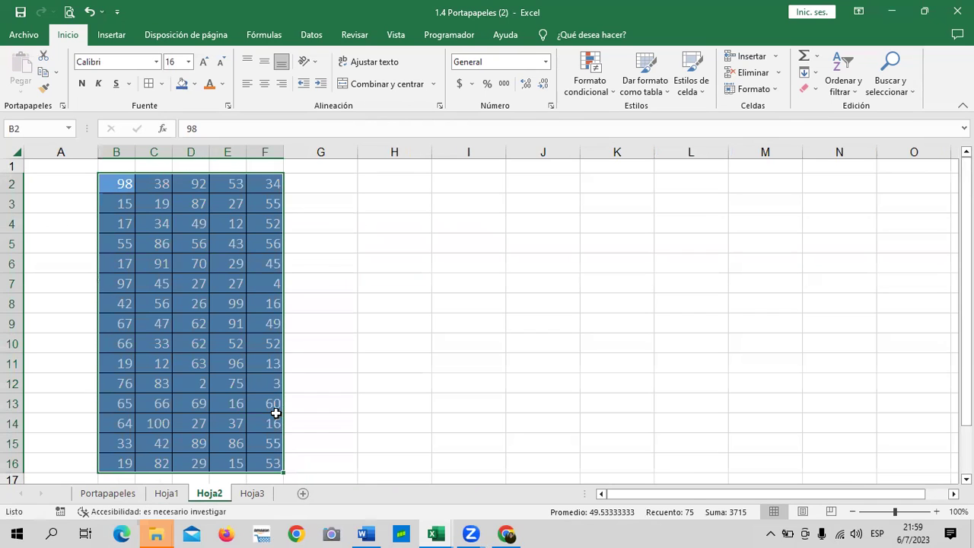
pyautogui.click(525, 273)
pyautogui.moveTo(107, 184); pyautogui.dragTo(320, 181)
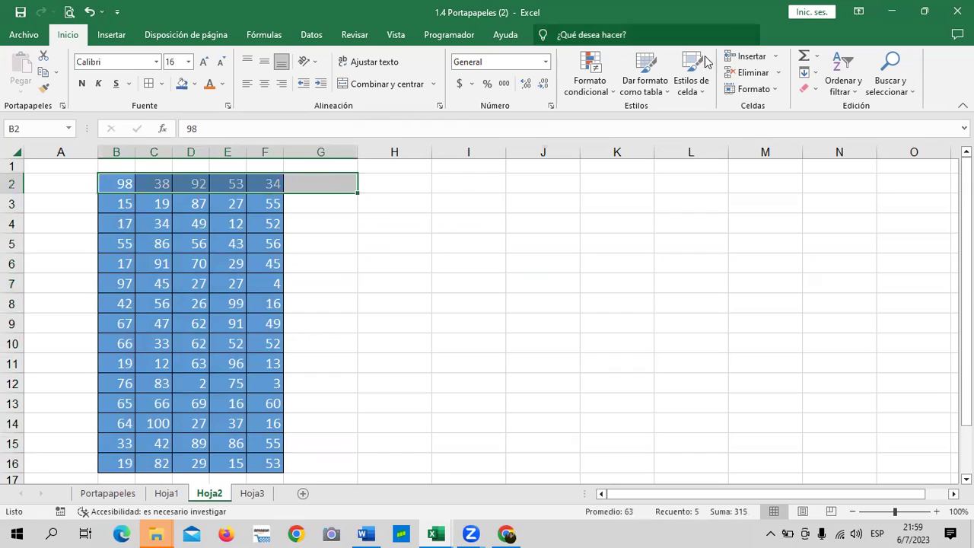
pyautogui.click(803, 57)
pyautogui.click(541, 323)
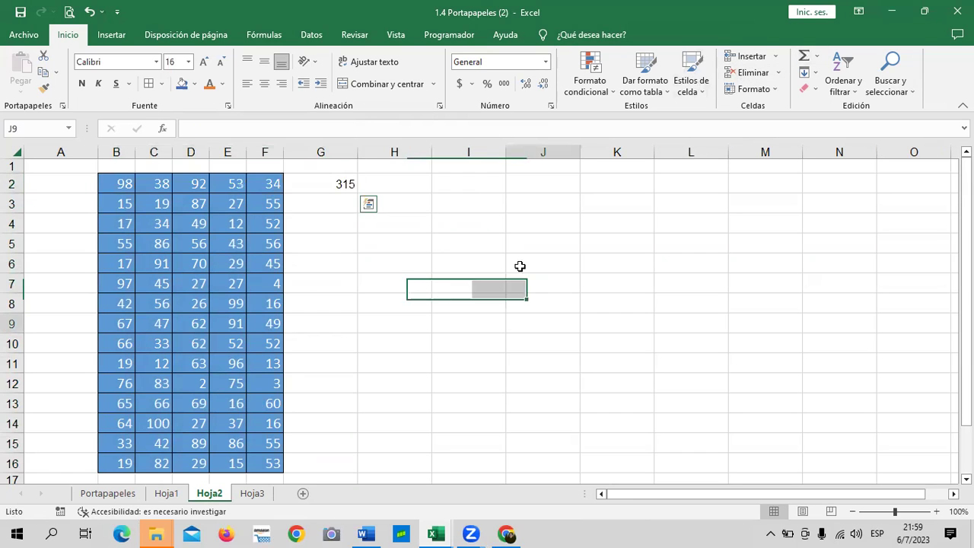
# Copy the G2 sum formula into G16, where =SUMA(B16:F16) shows 198
pyautogui.click(335, 179)
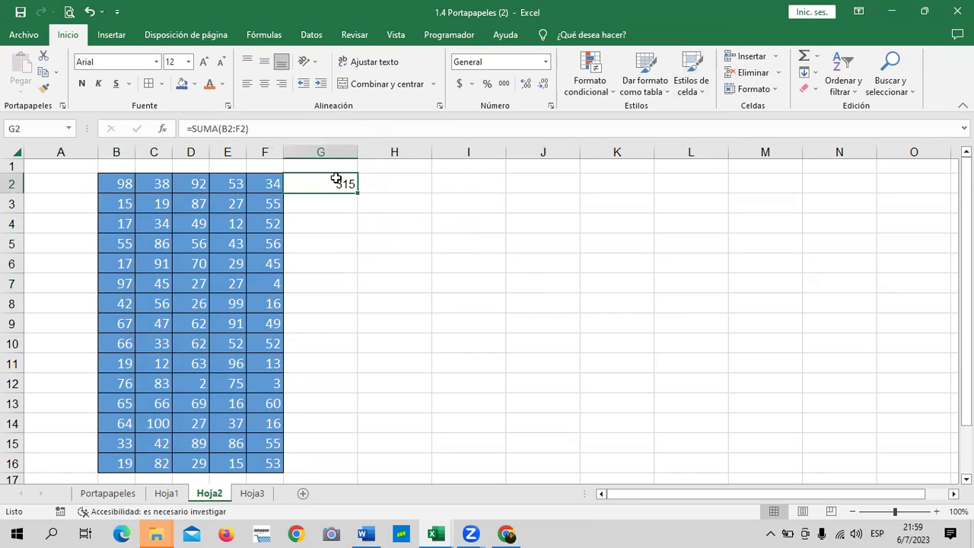
pyautogui.rightClick(334, 181)
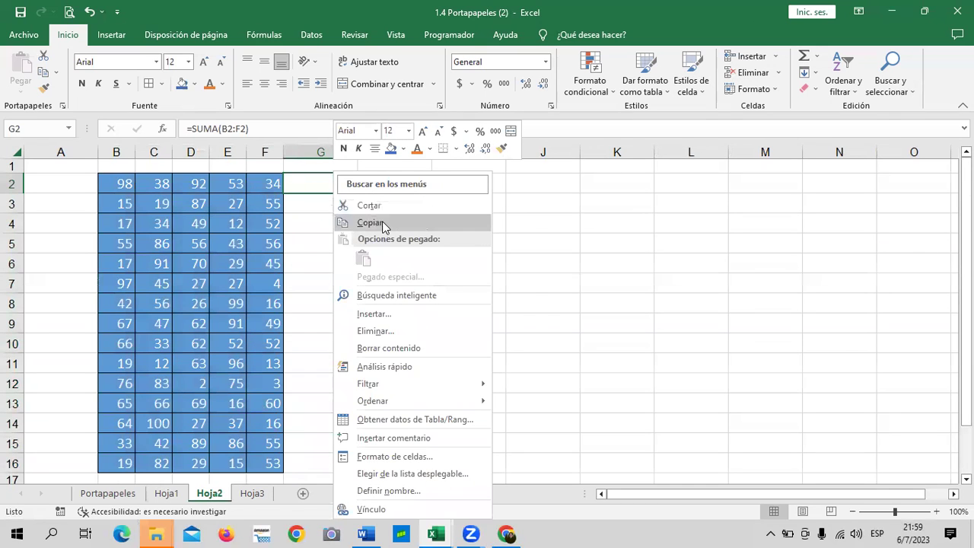
pyautogui.click(383, 226)
pyautogui.scroll(-1, 339, 341)
pyautogui.click(303, 410)
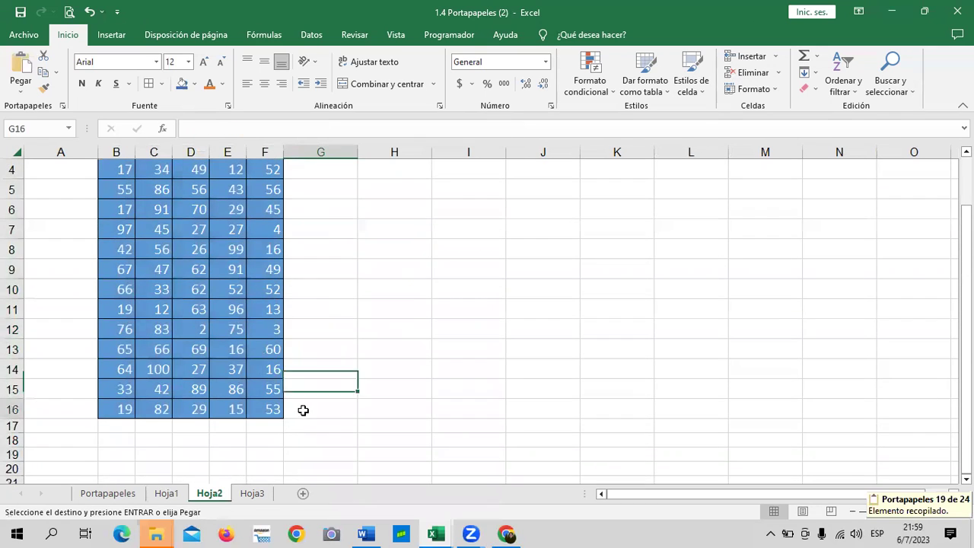
pyautogui.rightClick(332, 411)
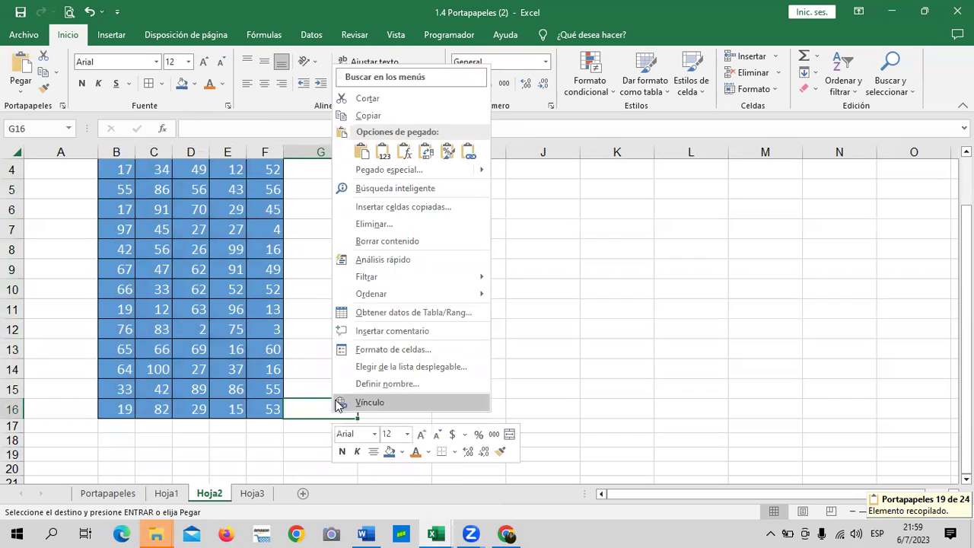
pyautogui.click(363, 152)
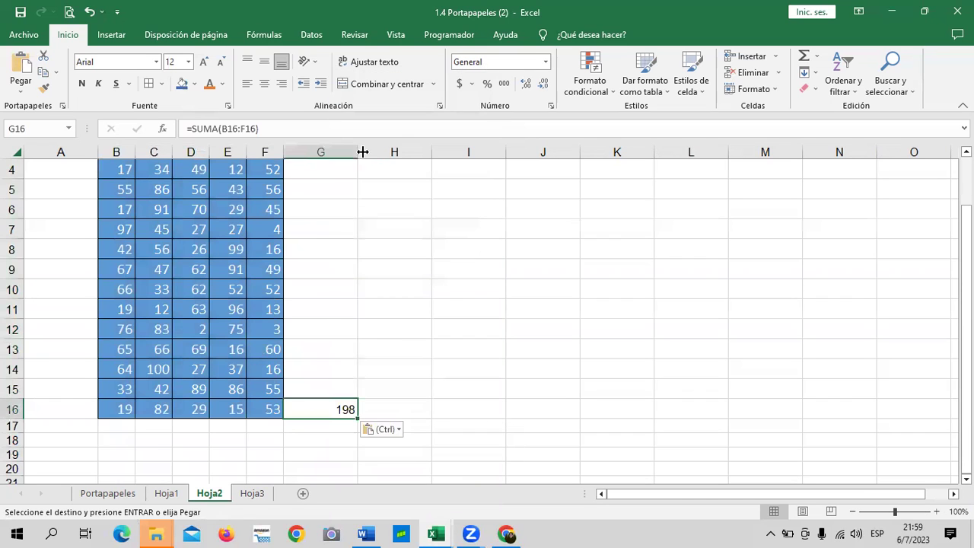
pyautogui.click(395, 388)
pyautogui.click(461, 365)
pyautogui.click(340, 407)
# Clear B16:F16 so the =SUMA(B16:F16) total in G16 drops to 0, and check it
pyautogui.moveTo(124, 408); pyautogui.dragTo(265, 409)
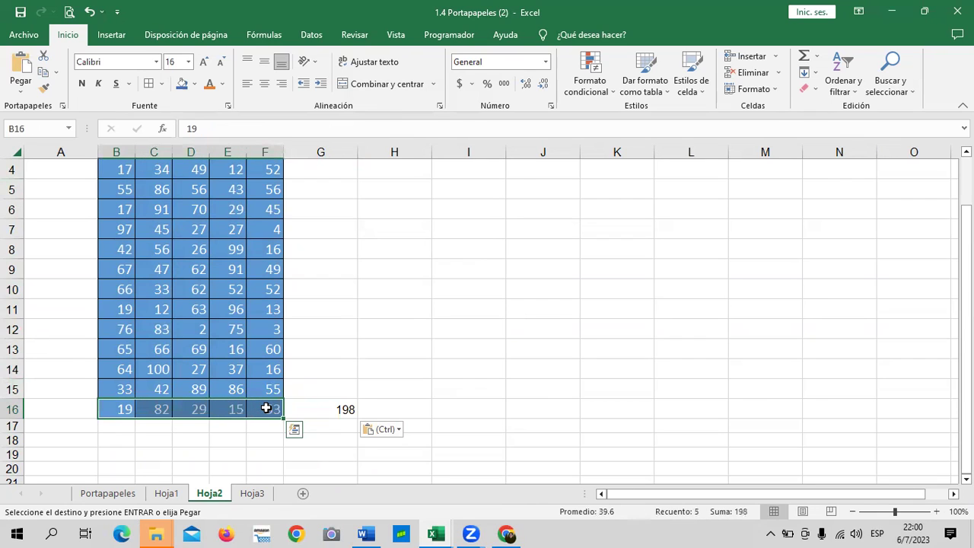
pyautogui.press('Delete')
pyautogui.click(458, 406)
pyautogui.click(340, 408)
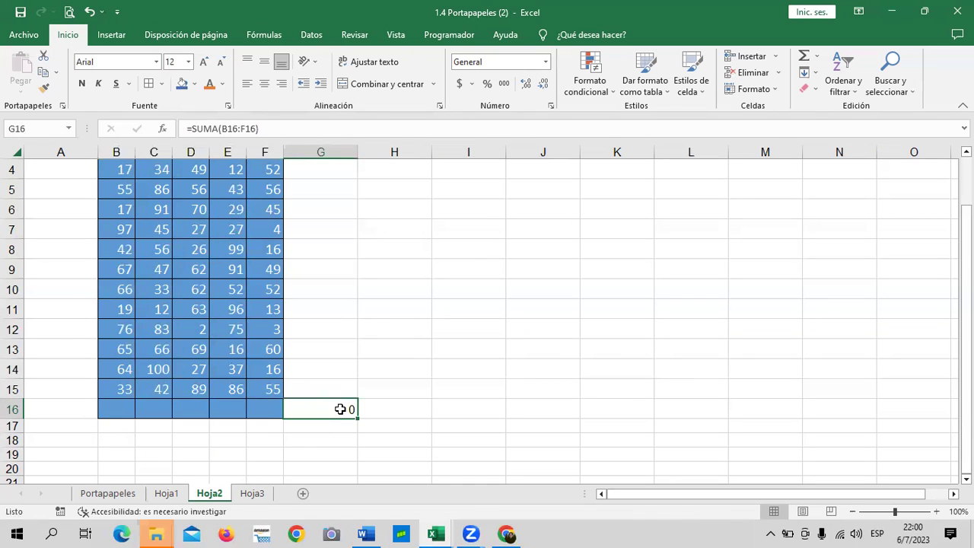
pyautogui.scroll(1, 334, 403)
pyautogui.click(329, 181)
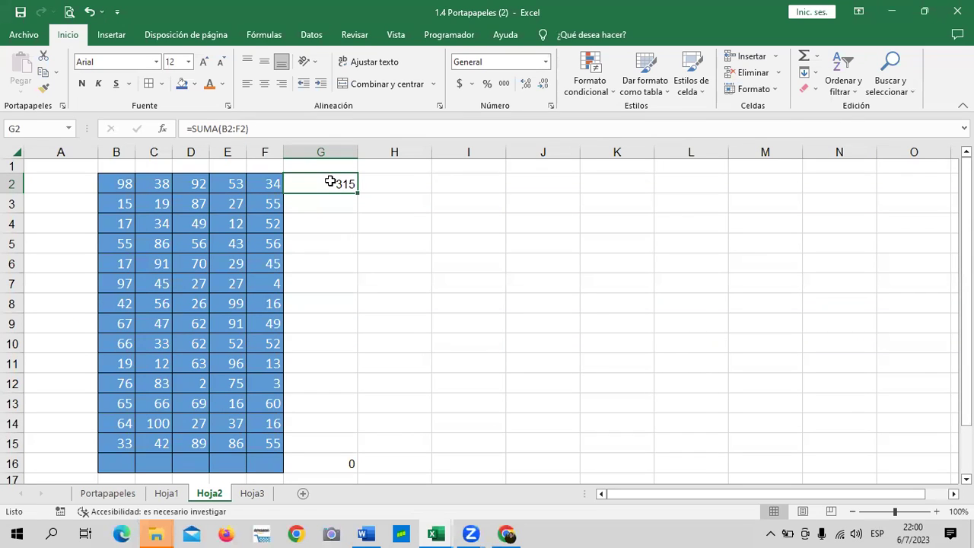
pyautogui.scroll(-3, 335, 251)
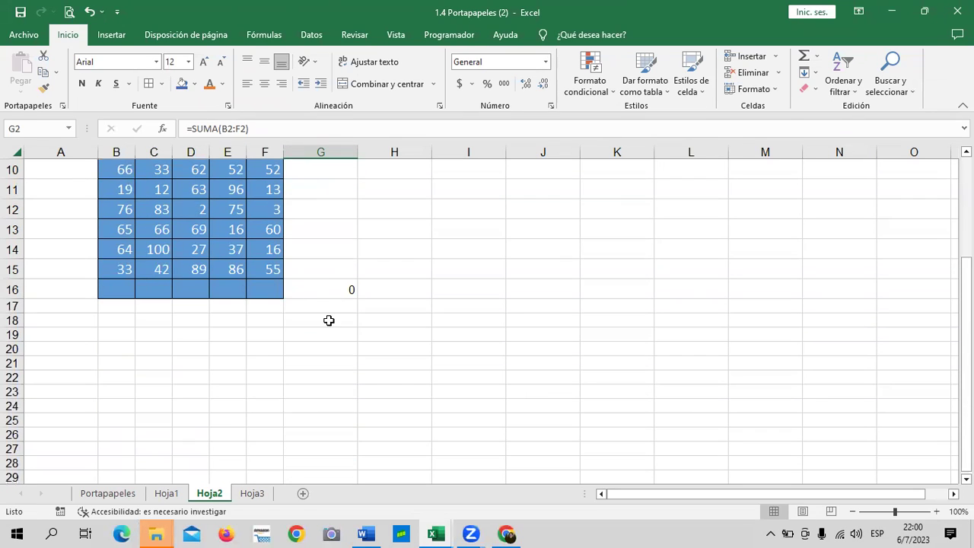
pyautogui.click(321, 288)
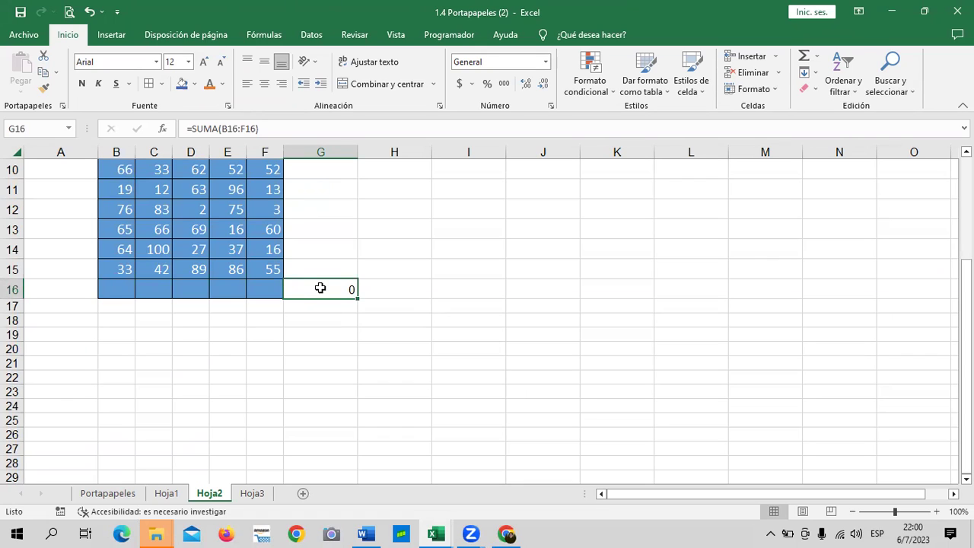
pyautogui.click(340, 128)
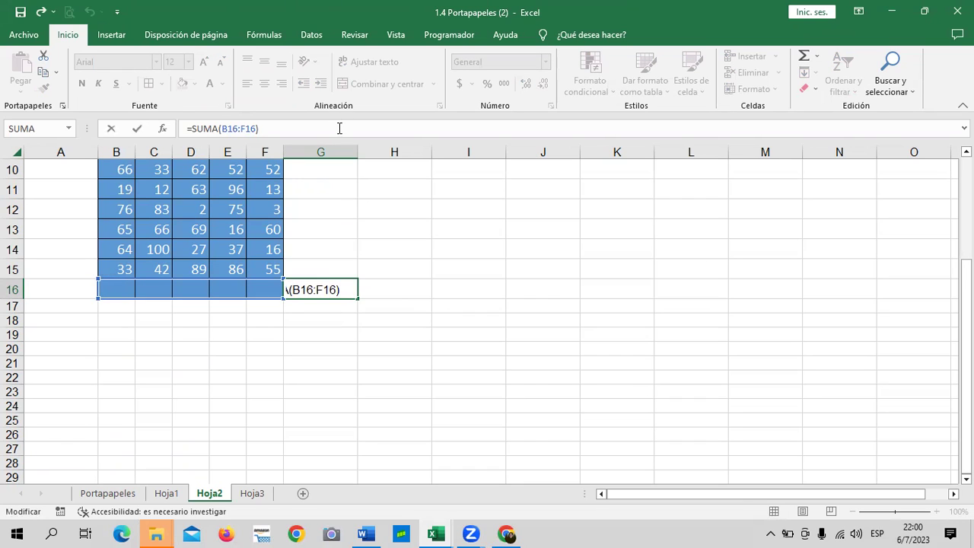
pyautogui.press('Return')
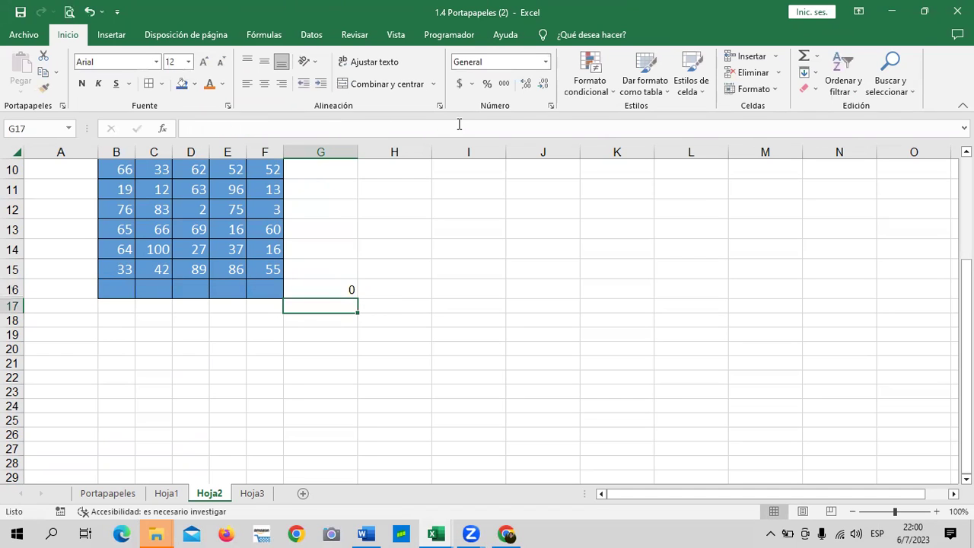
pyautogui.click(335, 285)
# Copy the G2 total formula and paste it into G8 and G12
pyautogui.scroll(2, 334, 283)
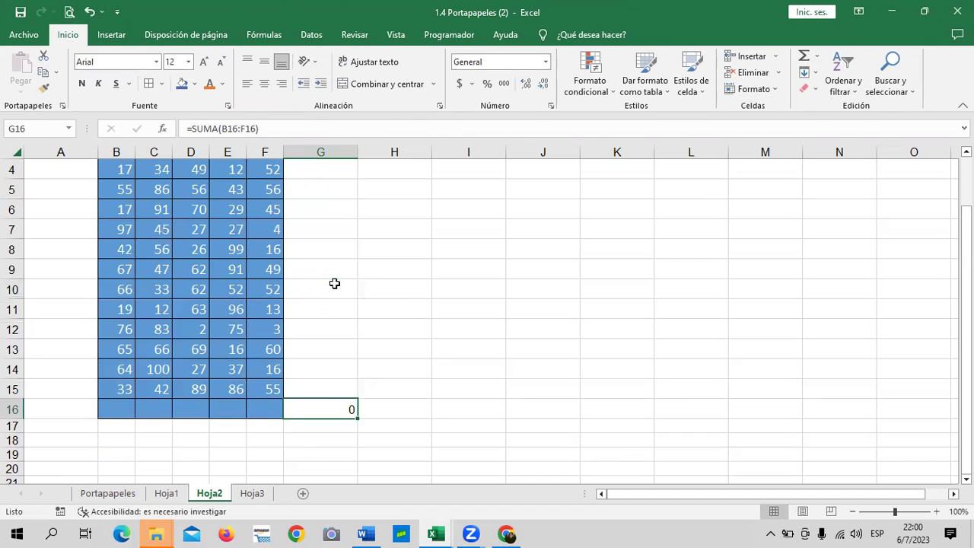
pyautogui.scroll(1, 334, 284)
pyautogui.click(335, 183)
pyautogui.rightClick(336, 183)
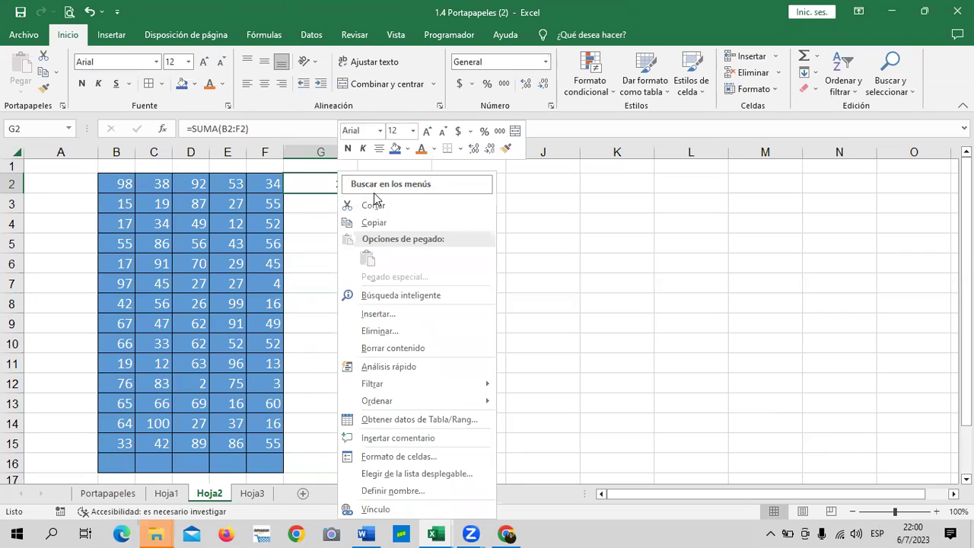
pyautogui.click(407, 222)
pyautogui.click(324, 303)
pyautogui.rightClick(324, 303)
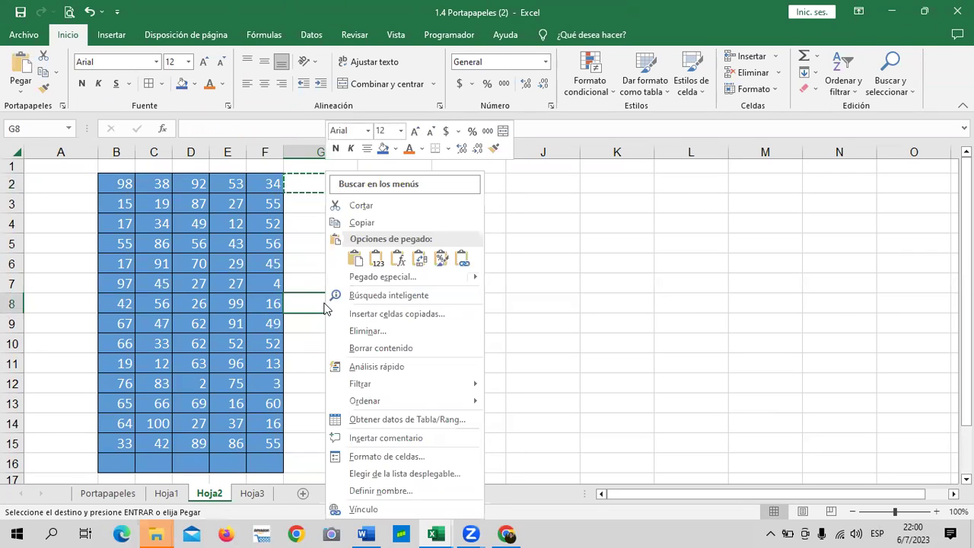
pyautogui.click(398, 260)
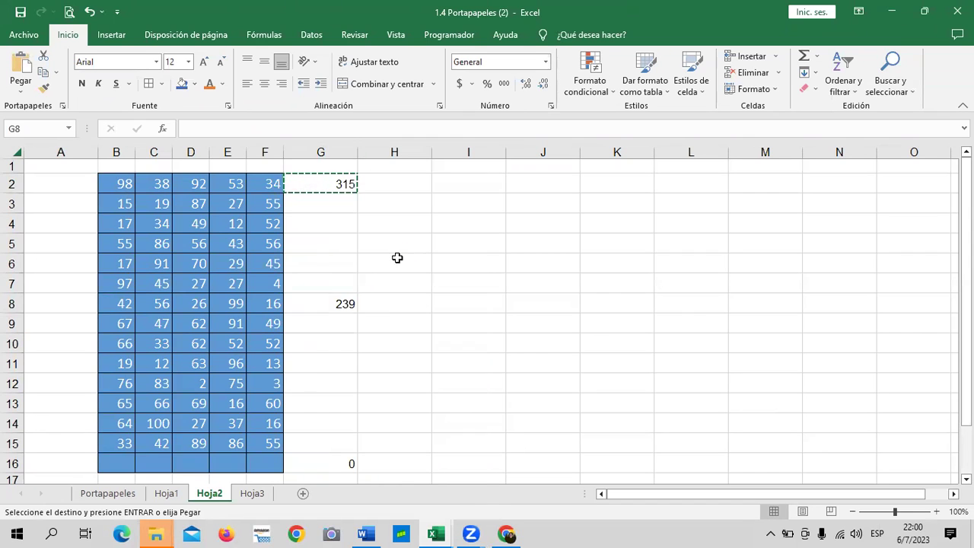
pyautogui.click(322, 378)
pyautogui.rightClick(322, 378)
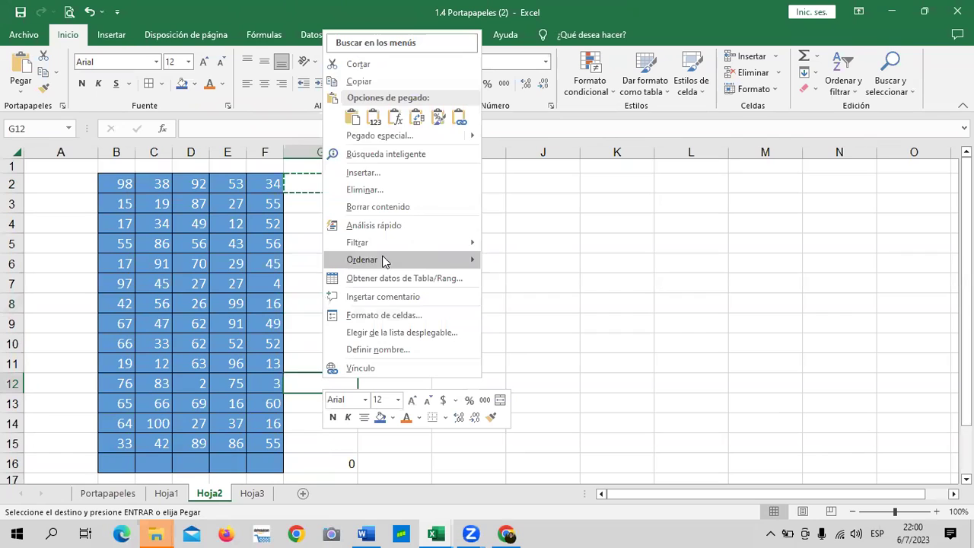
pyautogui.click(353, 115)
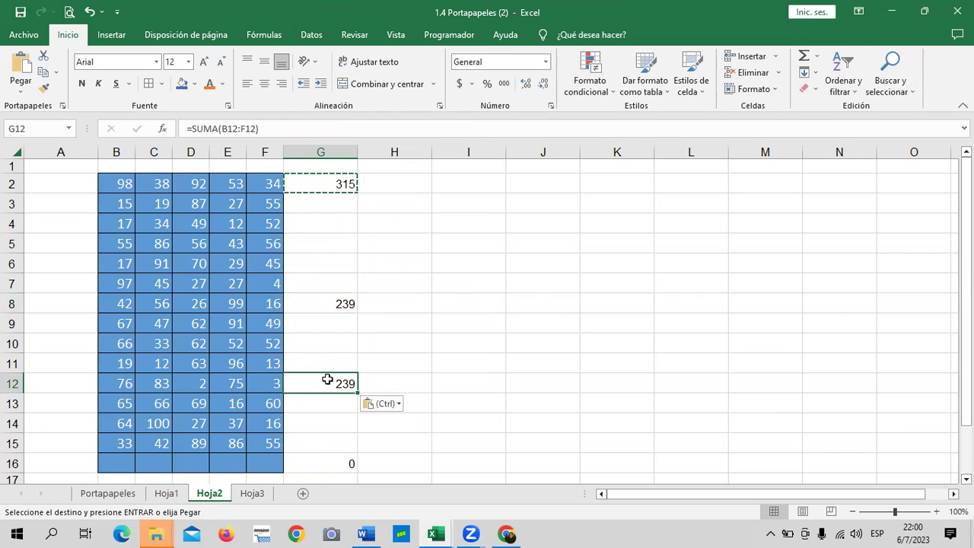
# Undo the G12 paste and recreate the row 12 total with AutoSum (239)
pyautogui.click(318, 300)
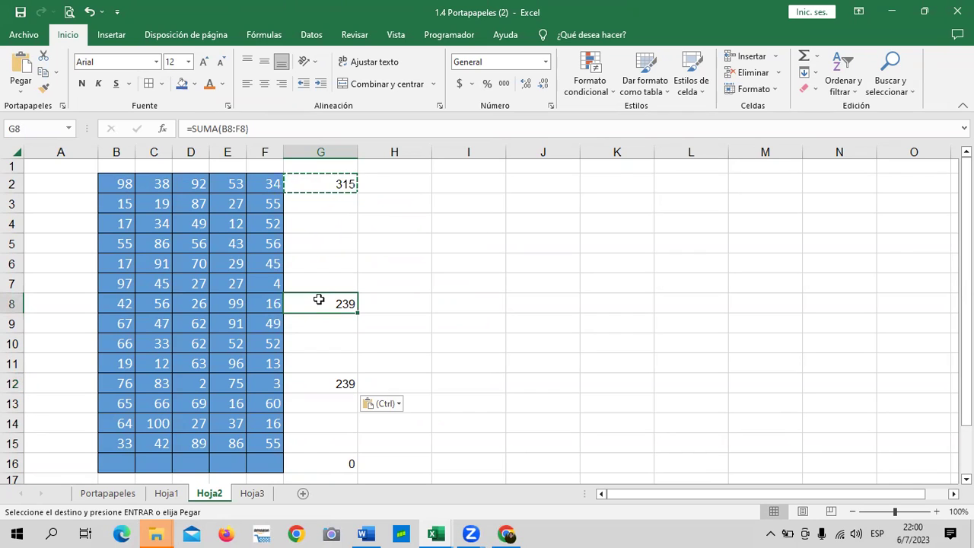
pyautogui.click(304, 384)
pyautogui.click(432, 362)
pyautogui.click(315, 379)
pyautogui.hotkey('ctrl', 'z')
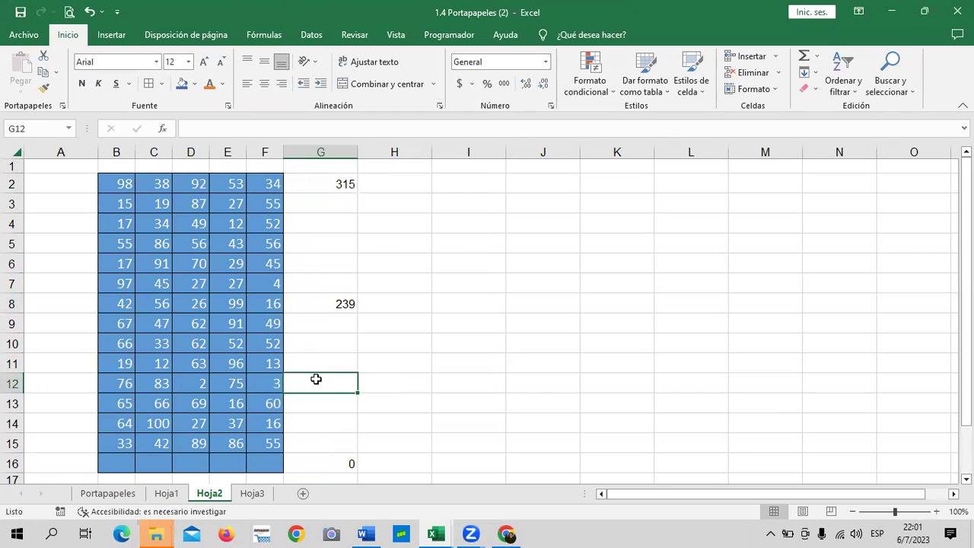
pyautogui.click(365, 381)
pyautogui.moveTo(114, 384); pyautogui.dragTo(337, 380)
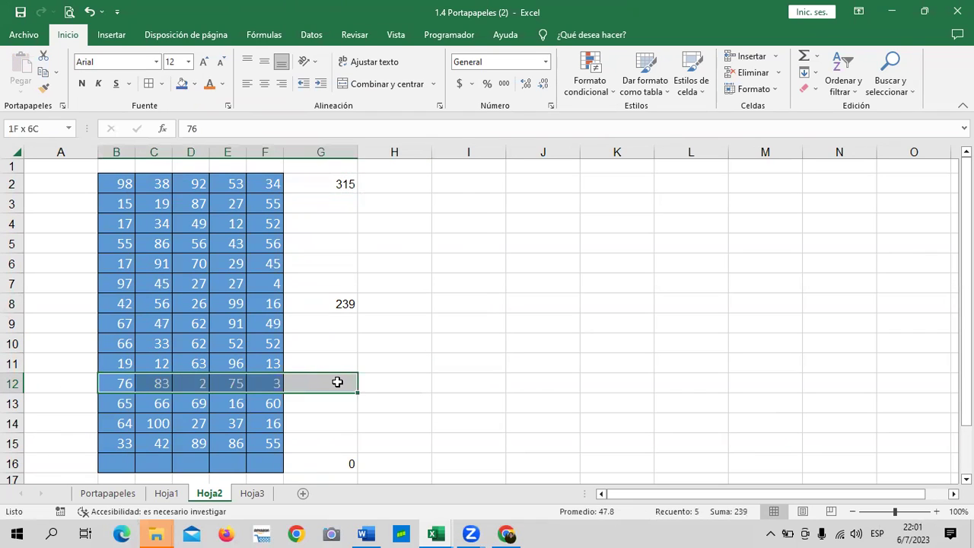
pyautogui.click(803, 57)
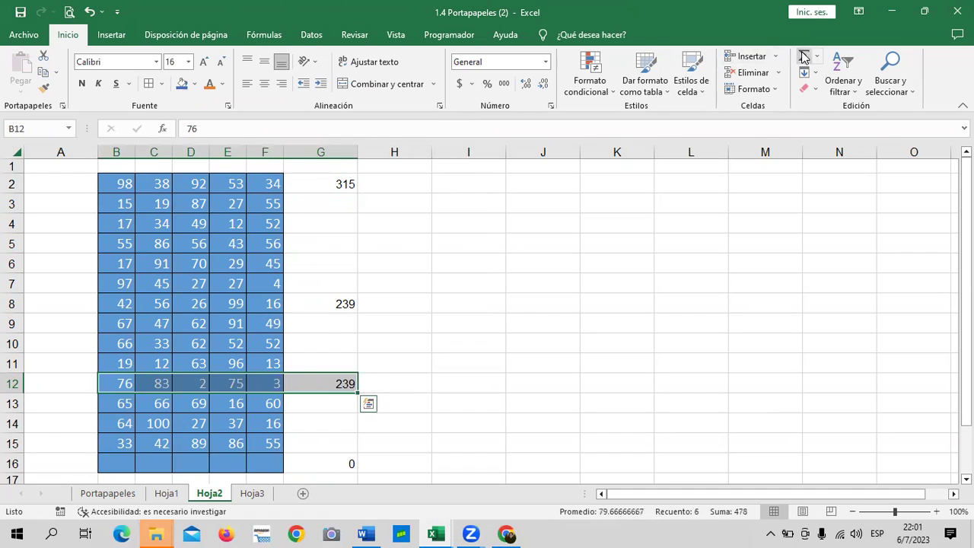
pyautogui.click(522, 322)
pyautogui.click(346, 385)
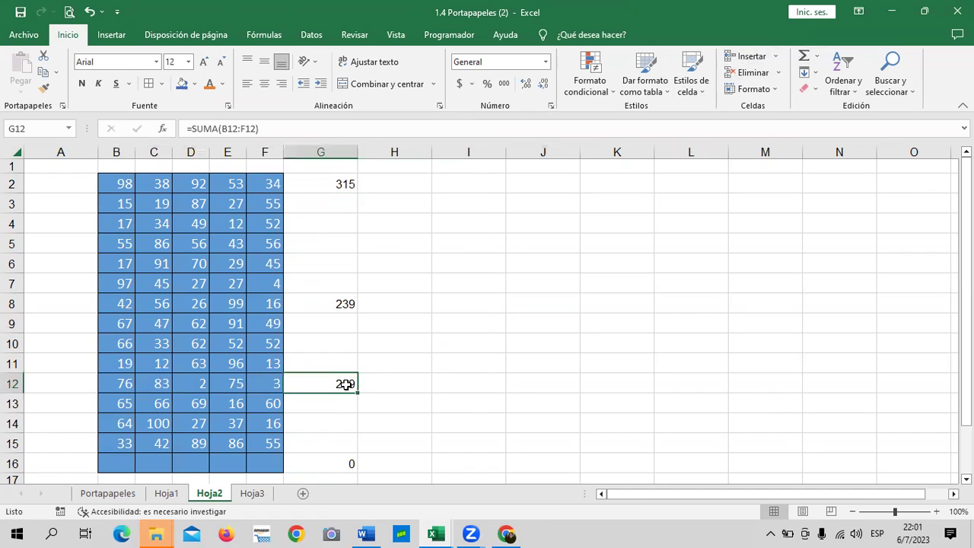
# Copy the G12 total into G4 and G6, giving 164 and 252
pyautogui.rightClick(340, 385)
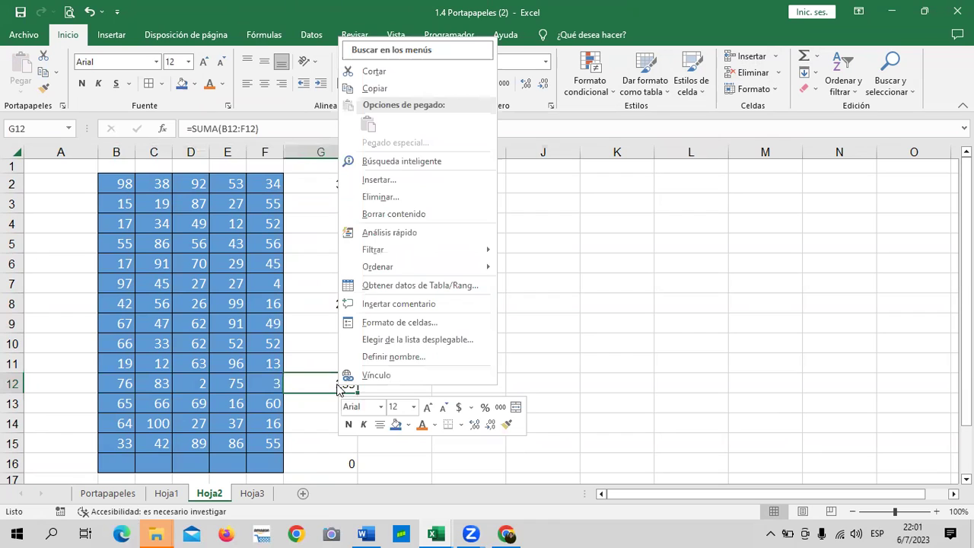
pyautogui.click(393, 86)
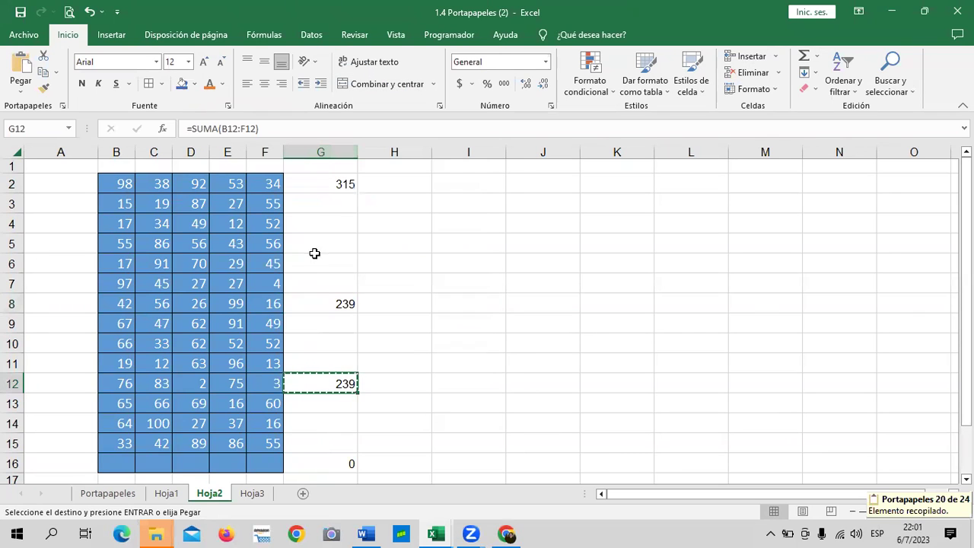
pyautogui.rightClick(337, 223)
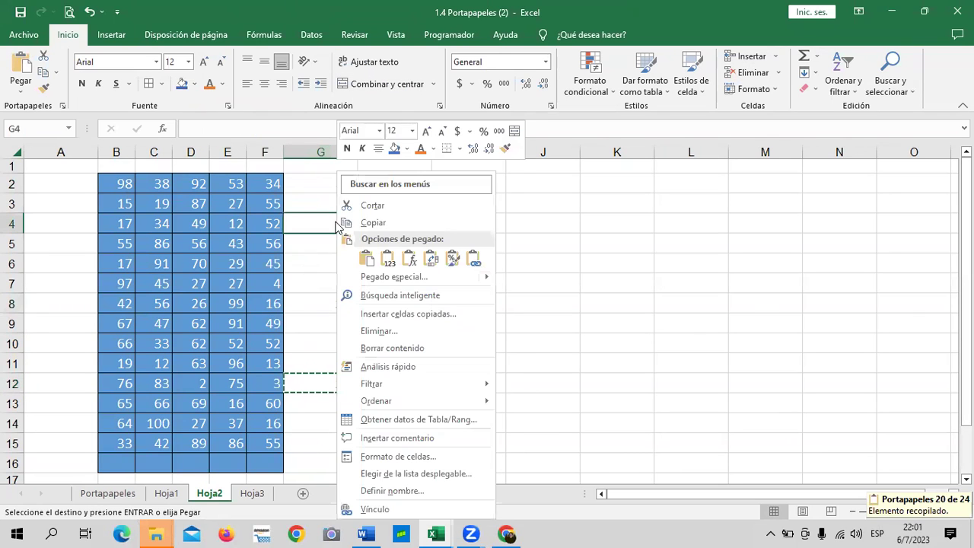
pyautogui.click(367, 260)
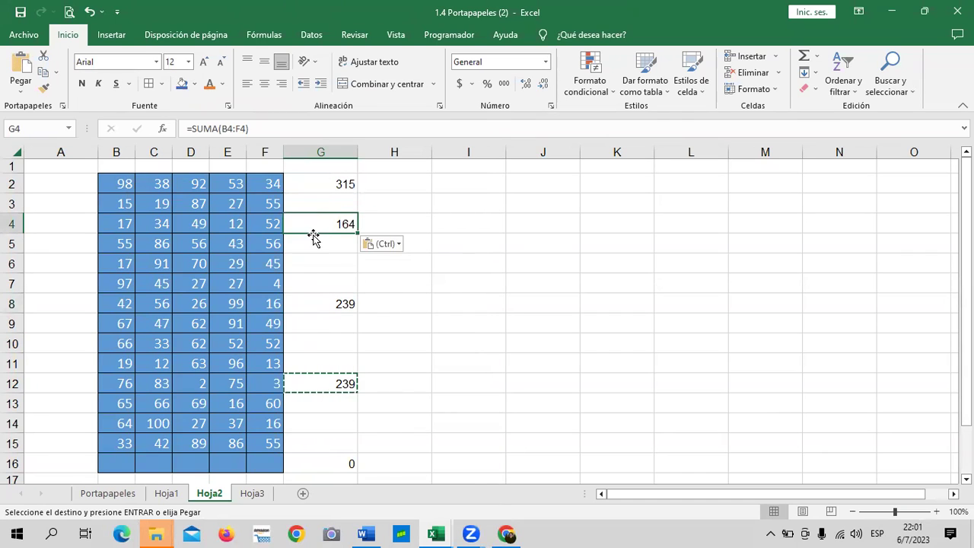
pyautogui.rightClick(314, 264)
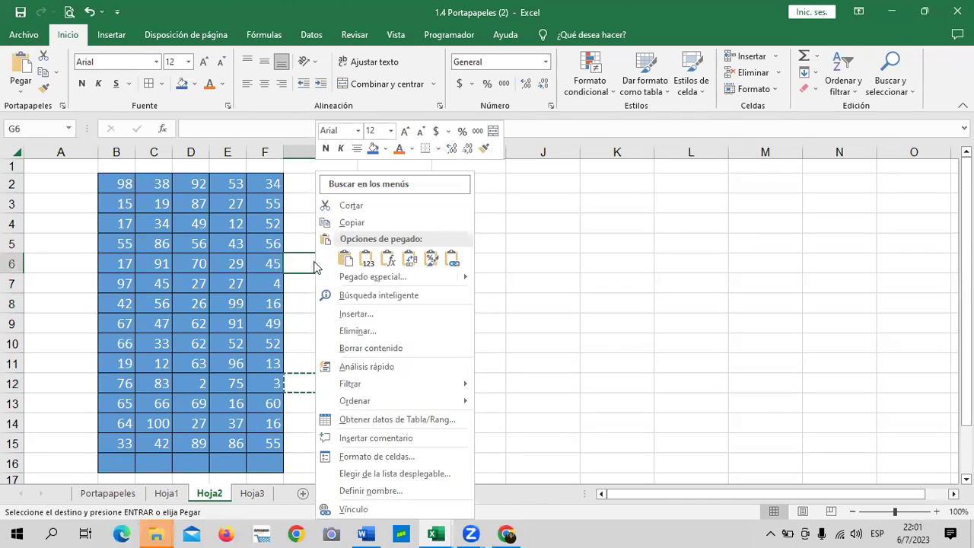
pyautogui.click(388, 261)
pyautogui.click(389, 260)
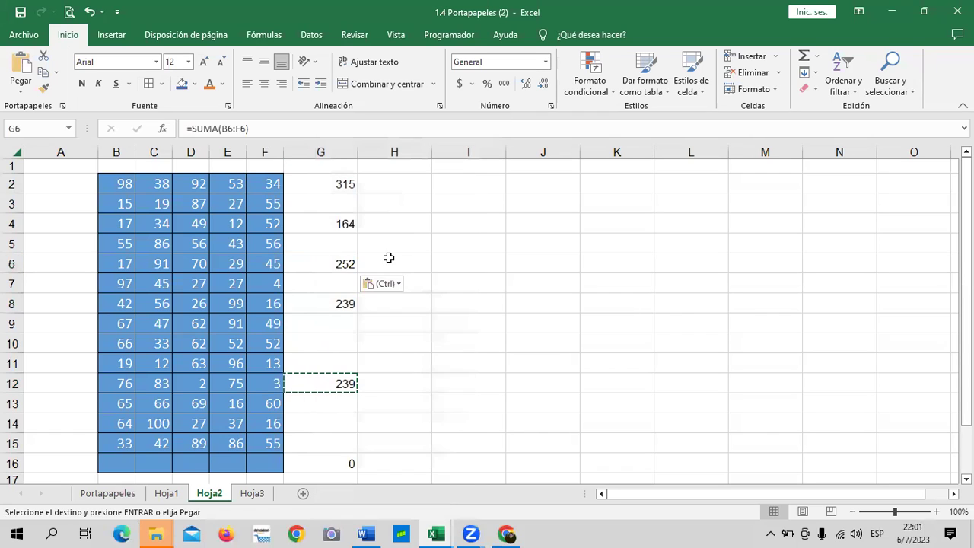
pyautogui.click(452, 276)
pyautogui.click(322, 260)
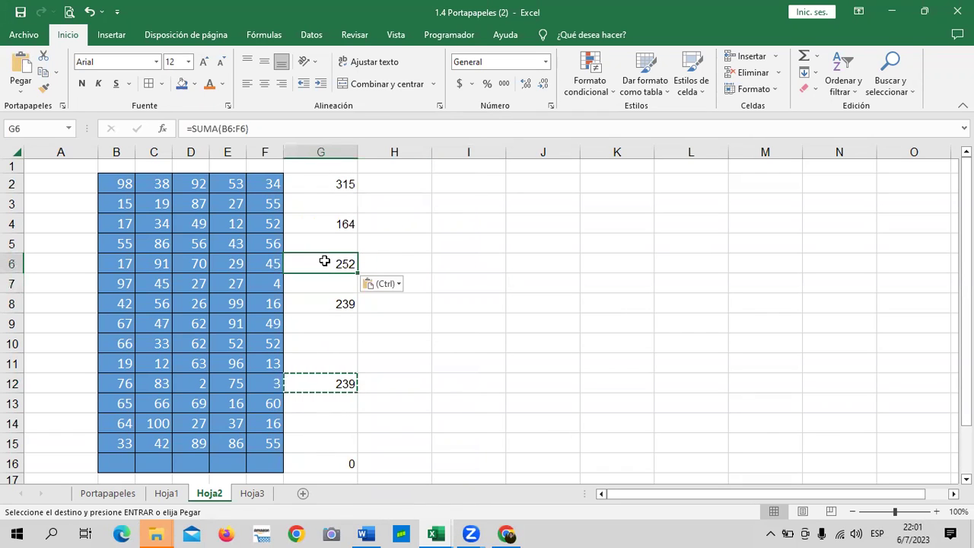
# Review the SUMA formulas in G2, G4, G6, G8, G12 and G16
pyautogui.press('Escape')
pyautogui.click(341, 184)
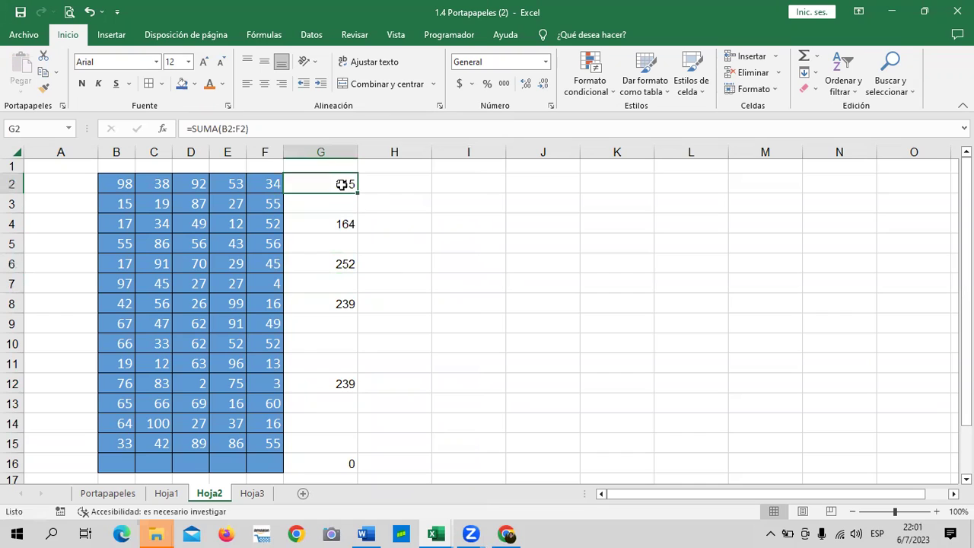
pyautogui.click(335, 226)
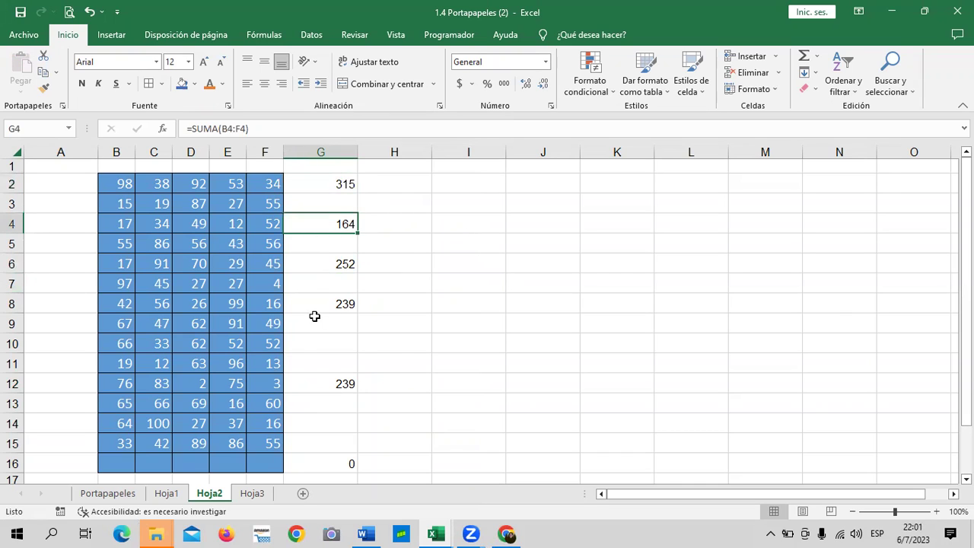
pyautogui.click(318, 261)
pyautogui.click(293, 302)
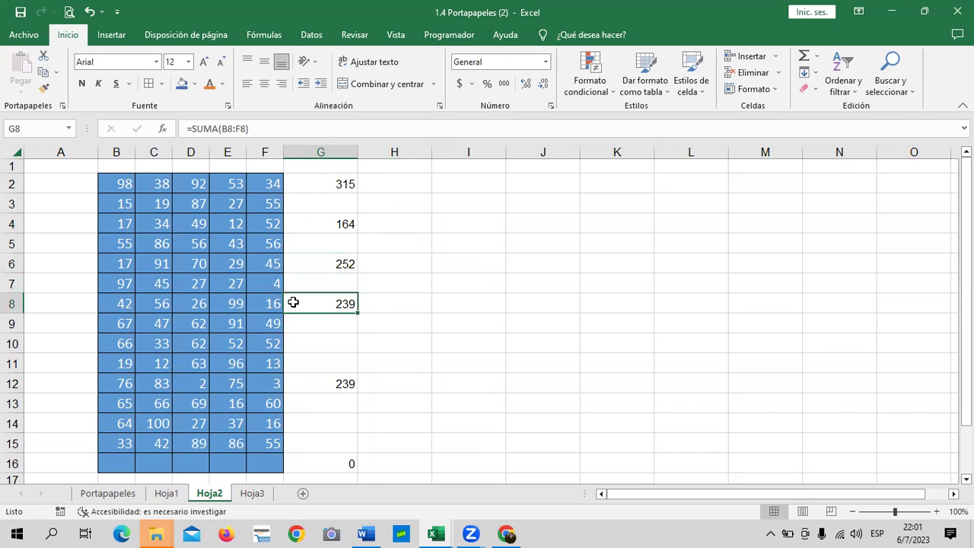
pyautogui.click(343, 381)
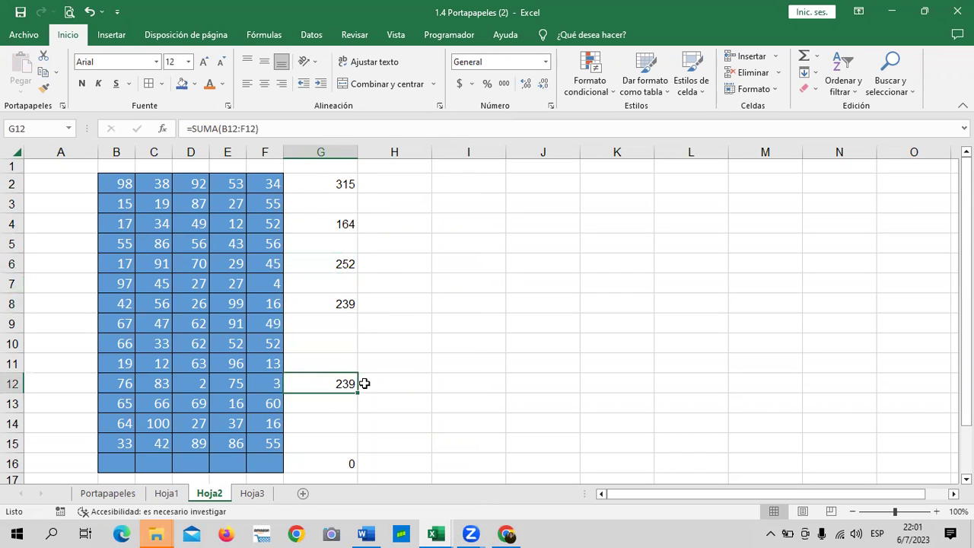
pyautogui.scroll(-2, 381, 385)
pyautogui.click(337, 351)
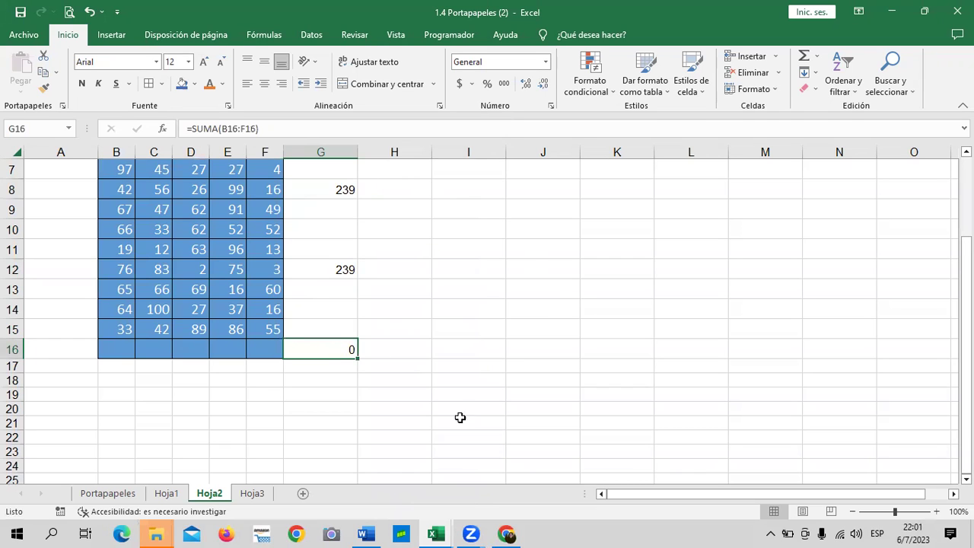
# Enter 22 in B16 and 0 in C16, replacing an initial 45
pyautogui.press('Right')
pyautogui.press('Right')
pyautogui.press('Up')
pyautogui.click(348, 343)
pyautogui.click(115, 349)
pyautogui.write('22')
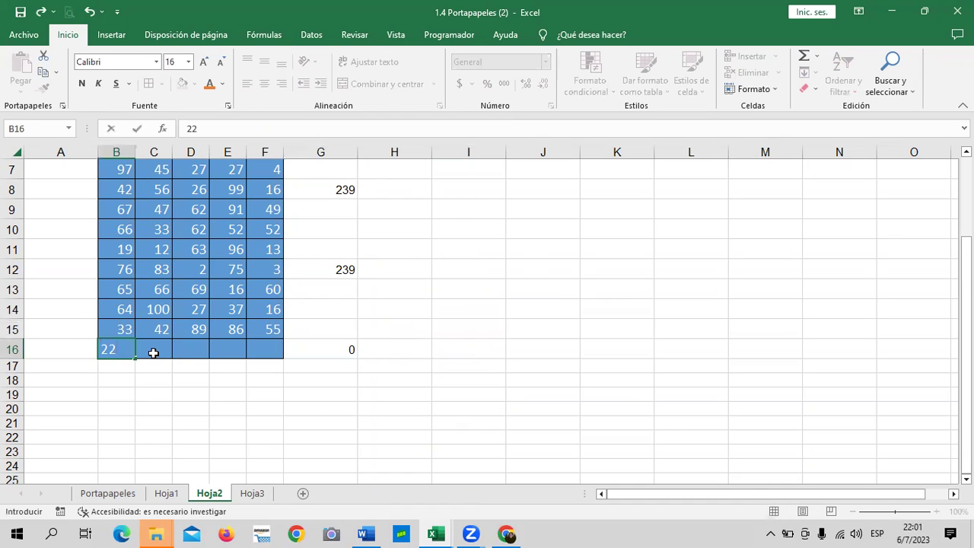
pyautogui.click(153, 352)
pyautogui.write('45')
pyautogui.press('Return')
pyautogui.click(153, 352)
pyautogui.write('0')
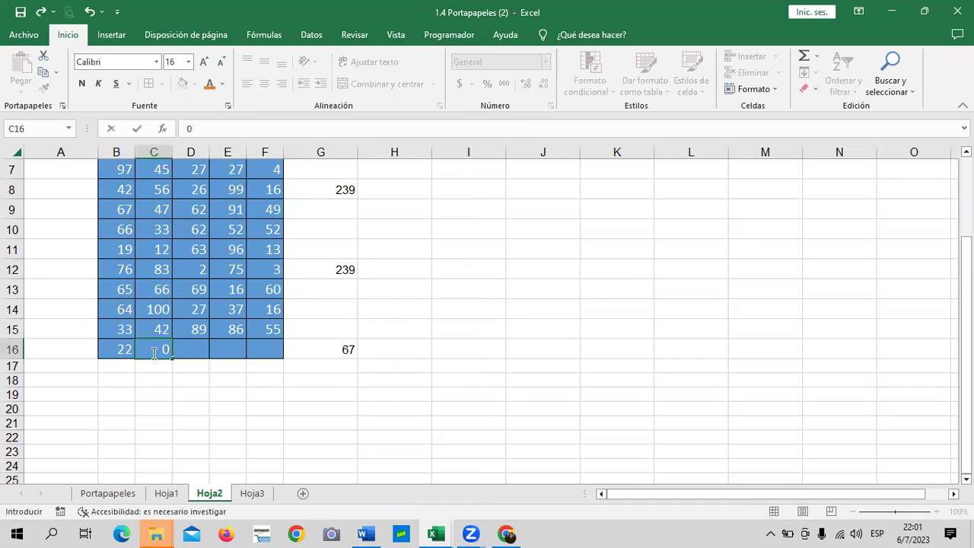
pyautogui.press('Tab')
# Enter 10, 20 and 30 in D16, E16 and F16, bringing G16 to 82
pyautogui.write('10')
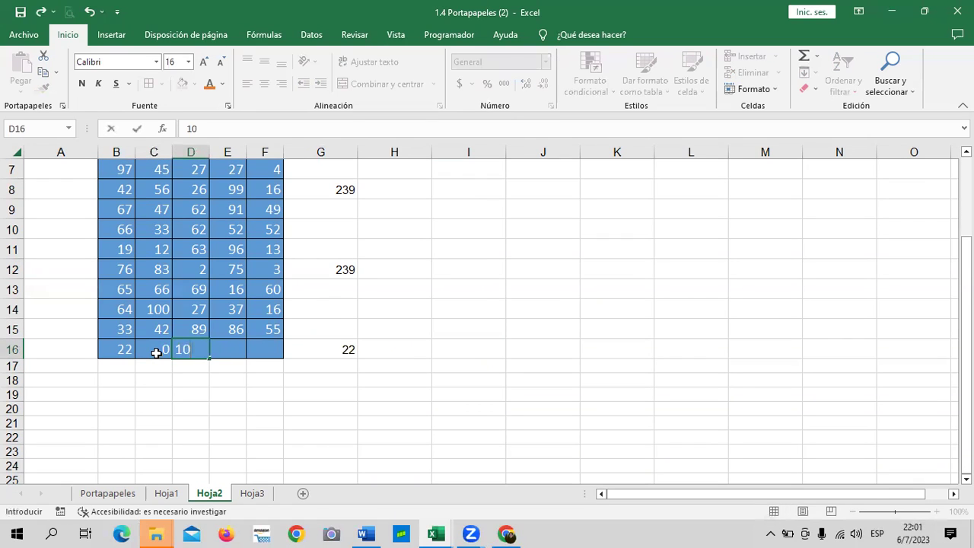
pyautogui.press('Up')
pyautogui.press('Right')
pyautogui.press('Down')
pyautogui.write('20')
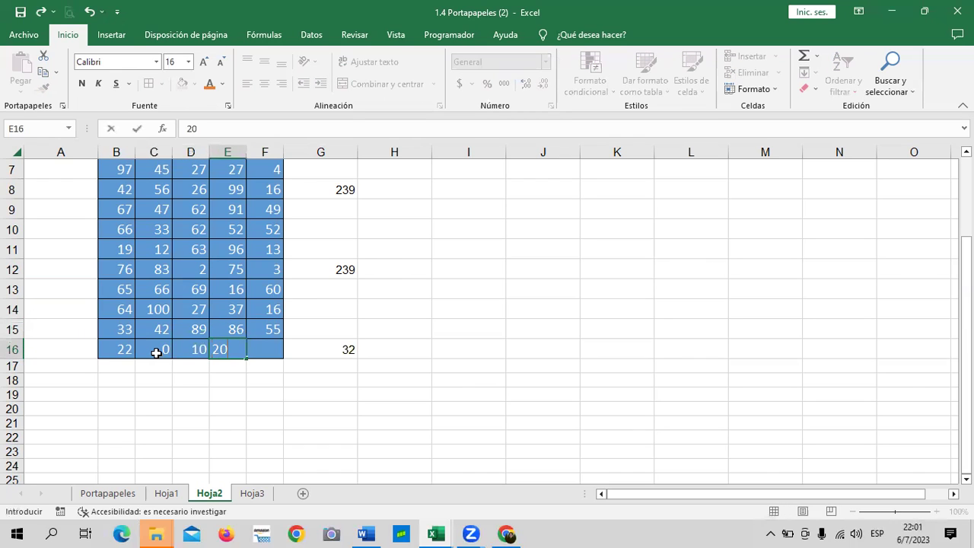
pyautogui.press('Right')
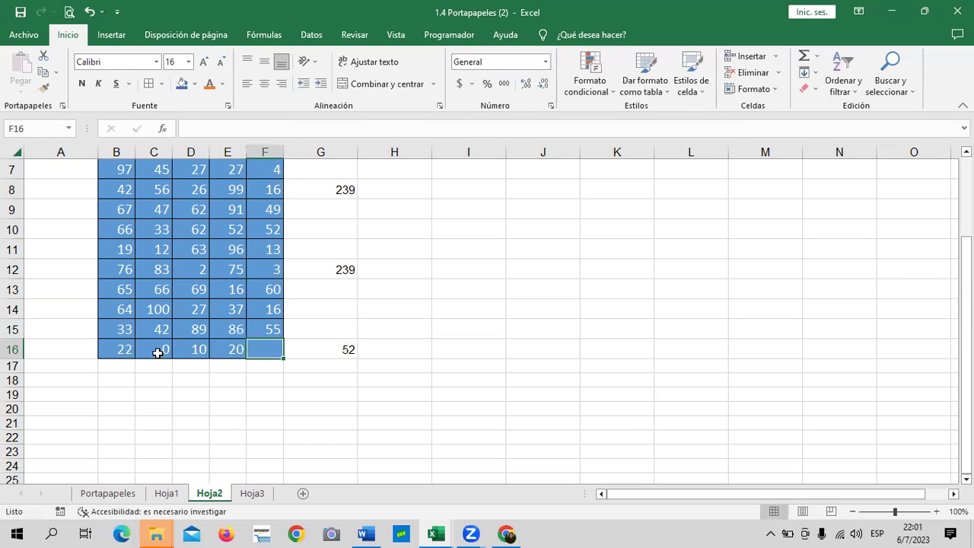
pyautogui.write('30')
pyautogui.press('Return')
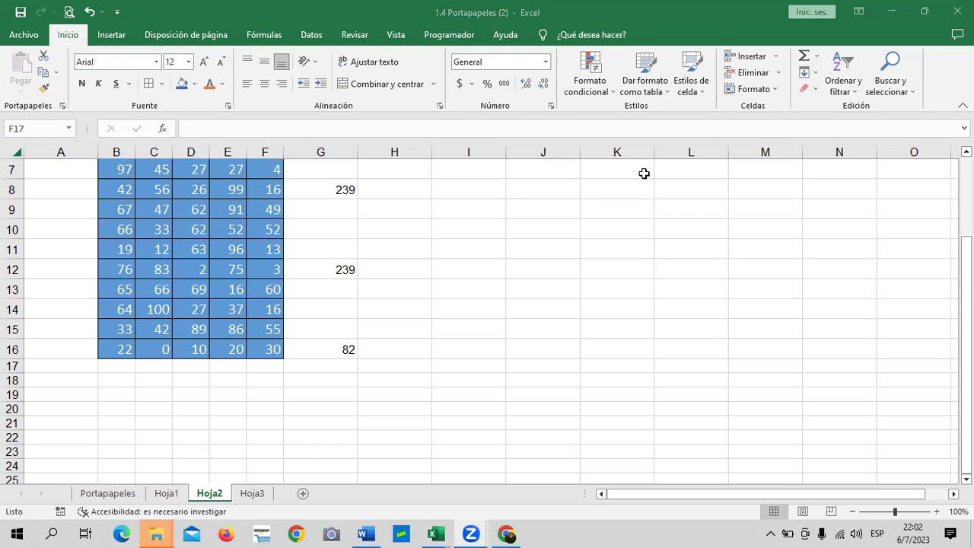
# Open the 1.11 Laboratorio quiz page in Chrome, scroll through it, then return to Excel
pyautogui.click(505, 534)
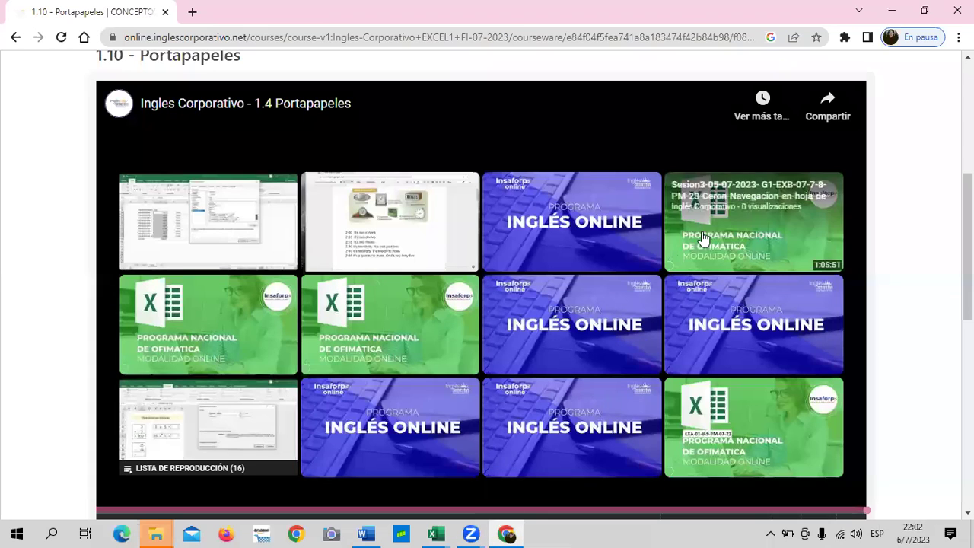
pyautogui.scroll(3, 734, 233)
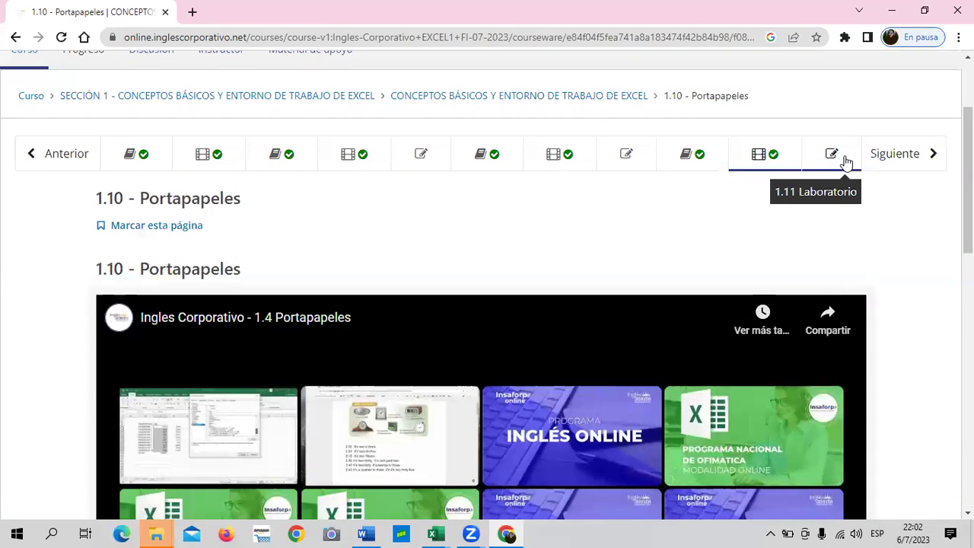
pyautogui.click(844, 162)
pyautogui.scroll(-4, 429, 287)
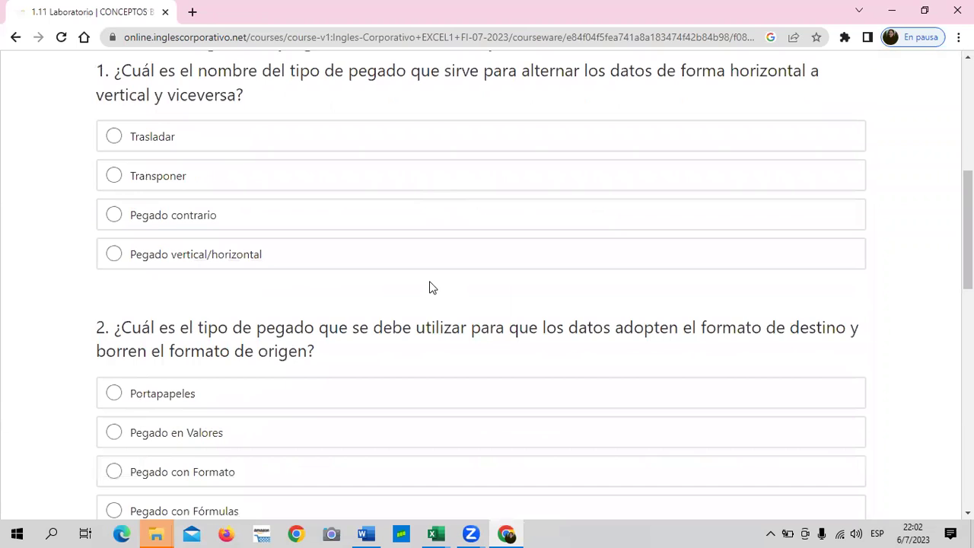
pyautogui.scroll(-5, 427, 283)
pyautogui.scroll(-5, 427, 283)
pyautogui.scroll(-2, 428, 283)
pyautogui.scroll(3, 427, 283)
pyautogui.scroll(1, 427, 283)
pyautogui.scroll(4, 428, 282)
pyautogui.scroll(5, 428, 283)
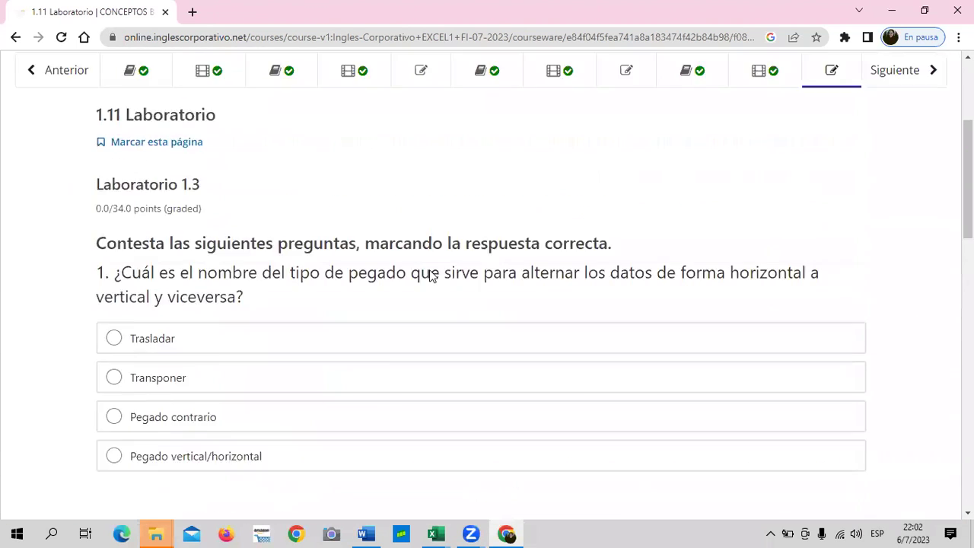
pyautogui.scroll(4, 430, 271)
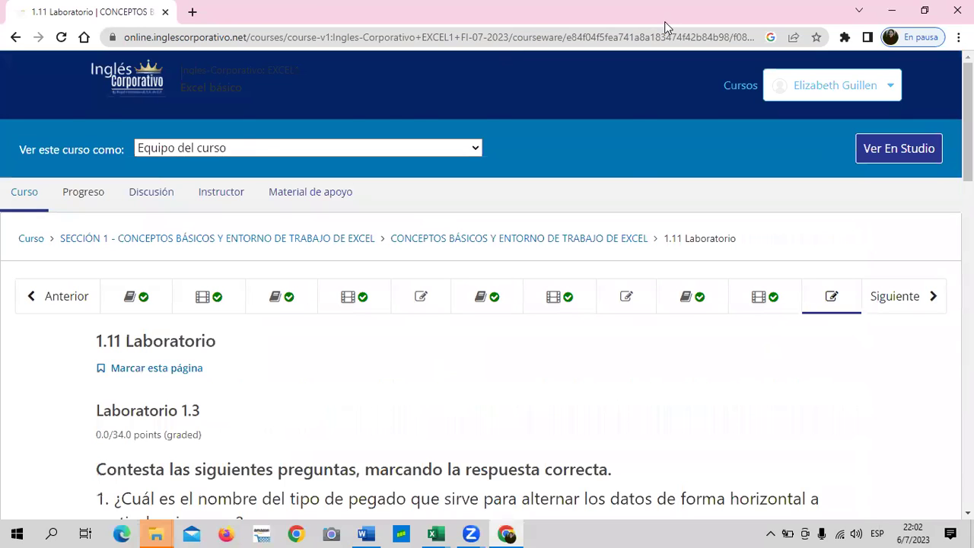
pyautogui.click(664, 22)
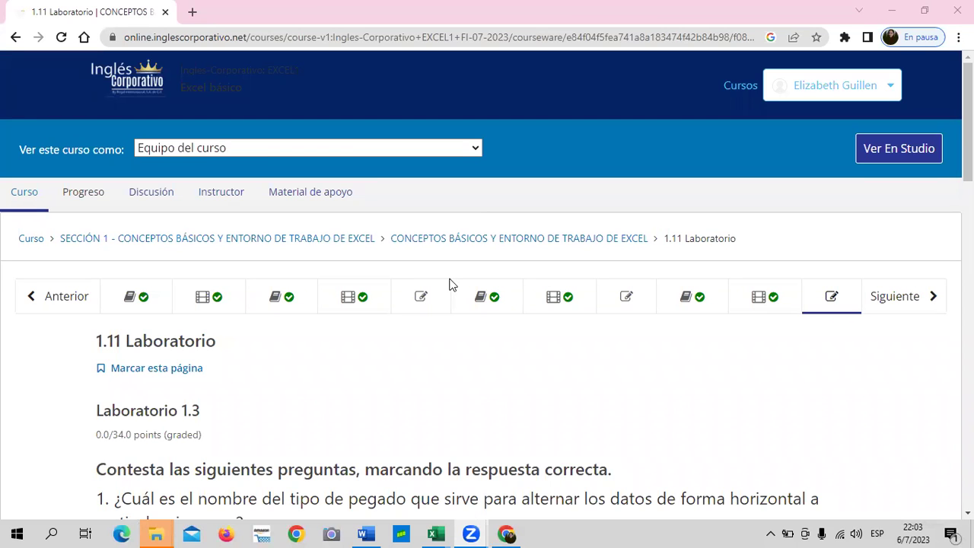
pyautogui.click(435, 534)
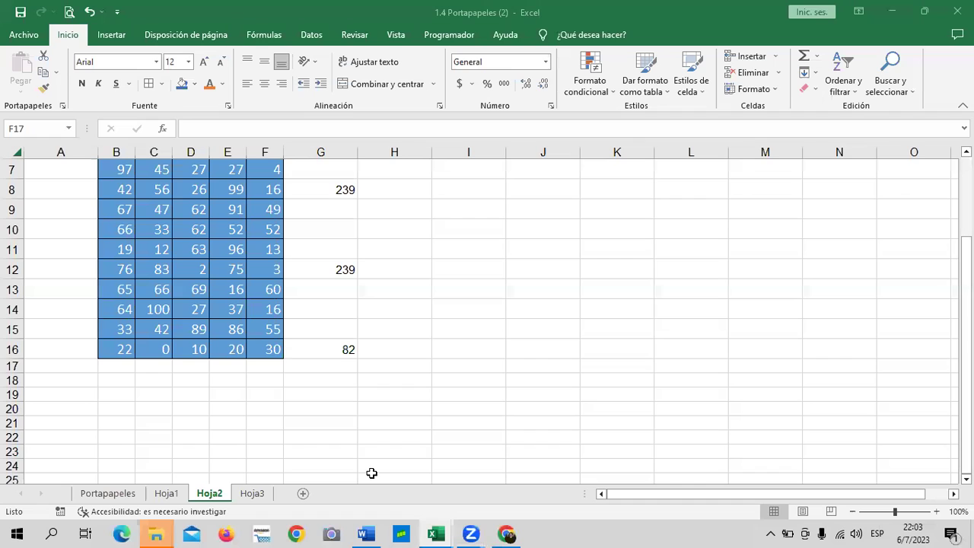
# On the Portapapeles sheet, copy the ORIGEN DE DATOS values C10:C14
pyautogui.click(108, 494)
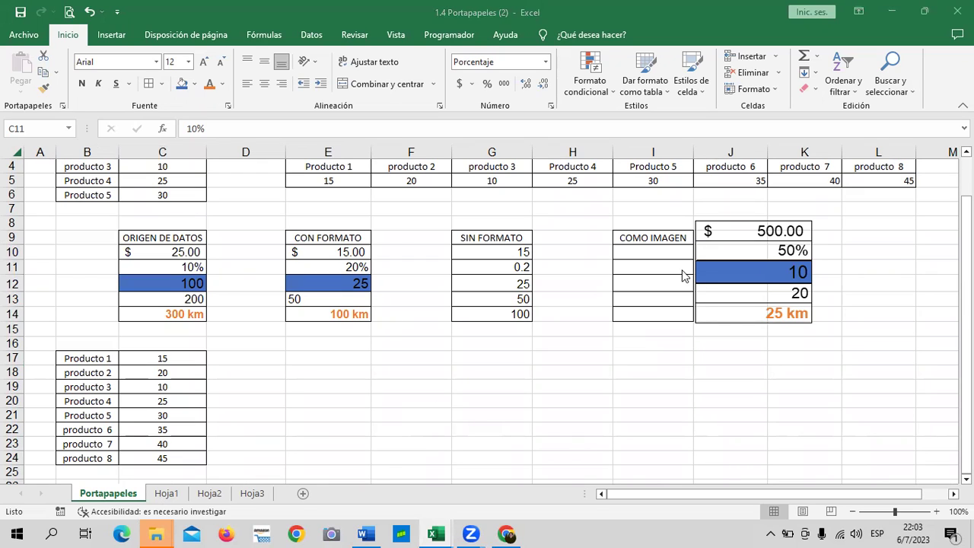
pyautogui.moveTo(180, 252); pyautogui.dragTo(184, 312)
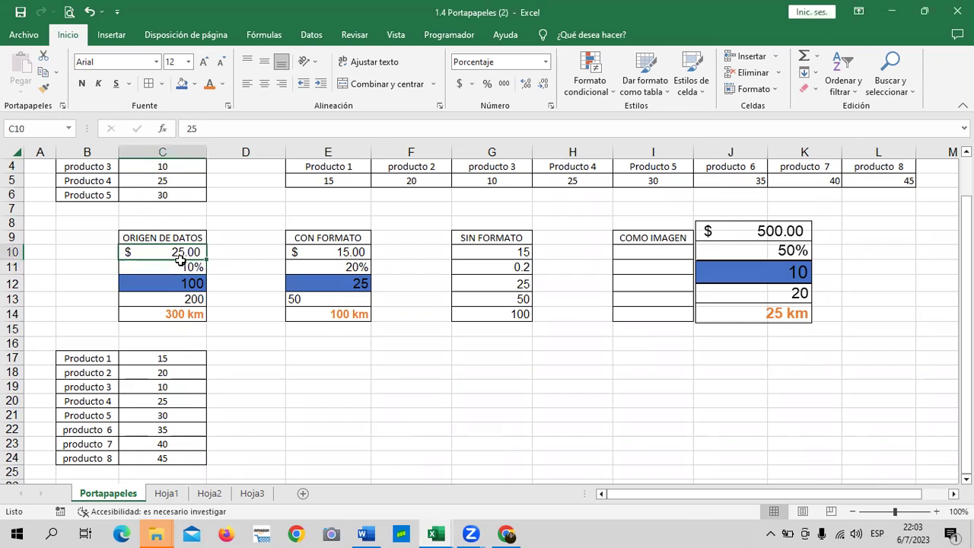
pyautogui.rightClick(181, 269)
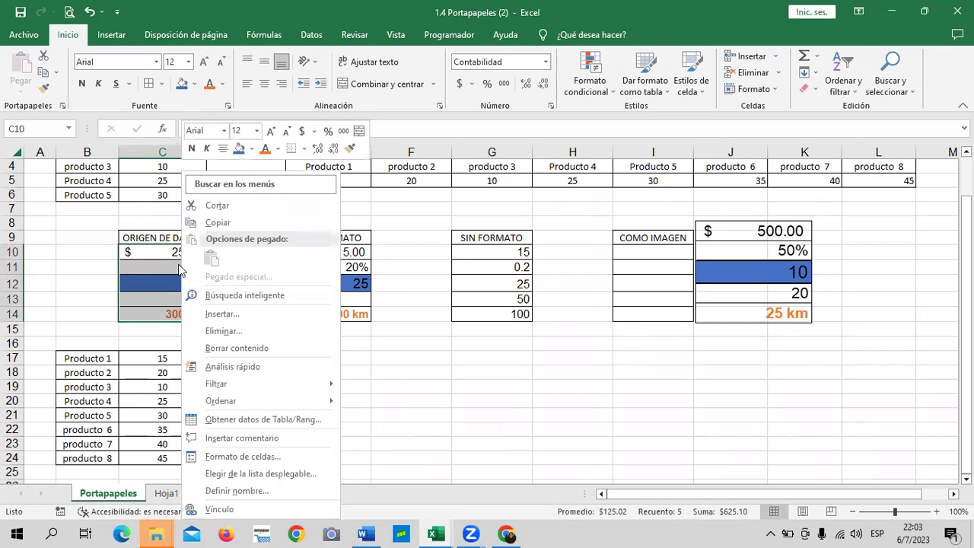
pyautogui.click(228, 221)
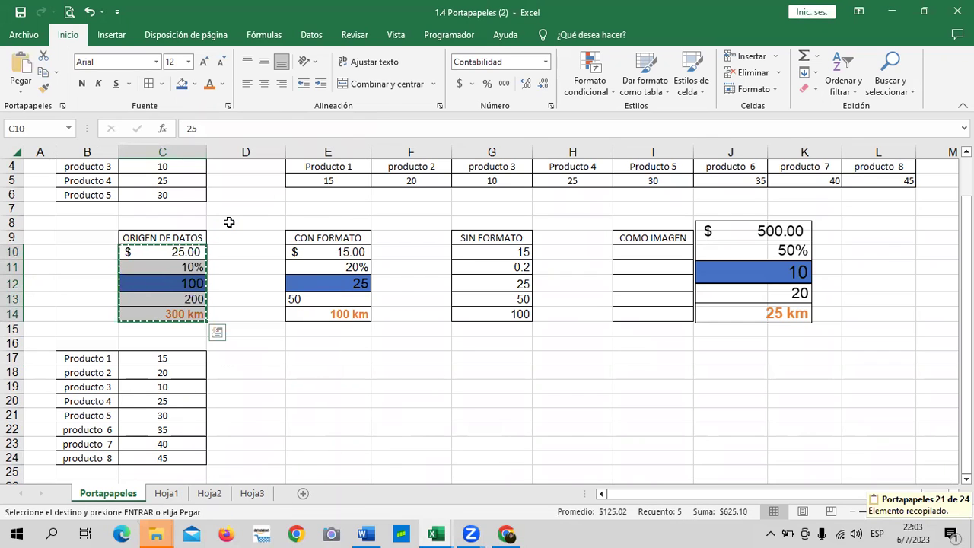
# Paste the copied range at H17 as a linked picture (Imagen vinculada)
pyautogui.click(563, 358)
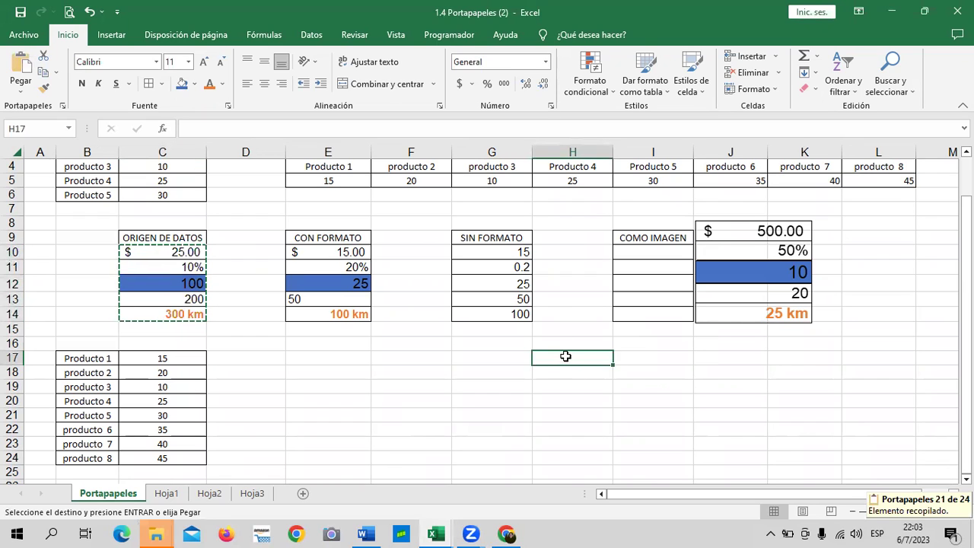
pyautogui.rightClick(565, 356)
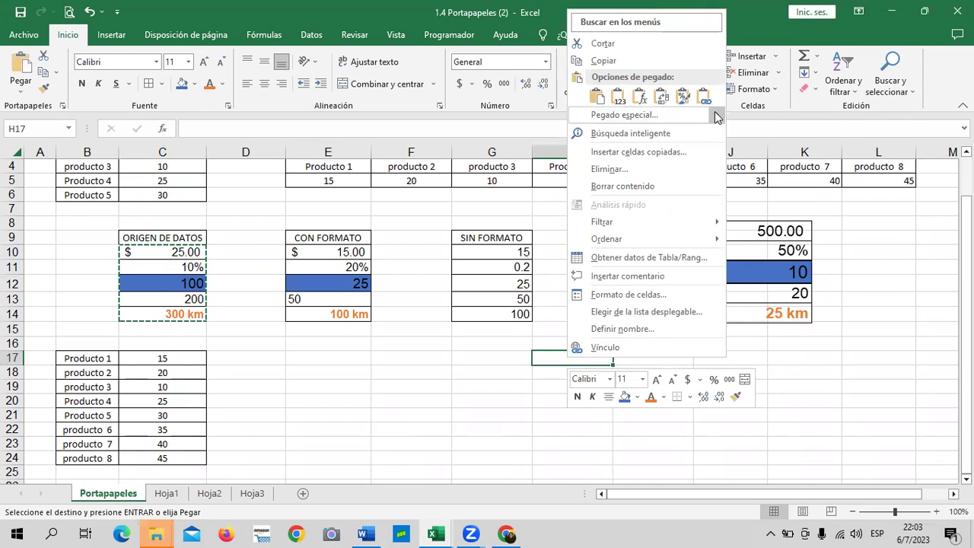
pyautogui.moveTo(715, 116)
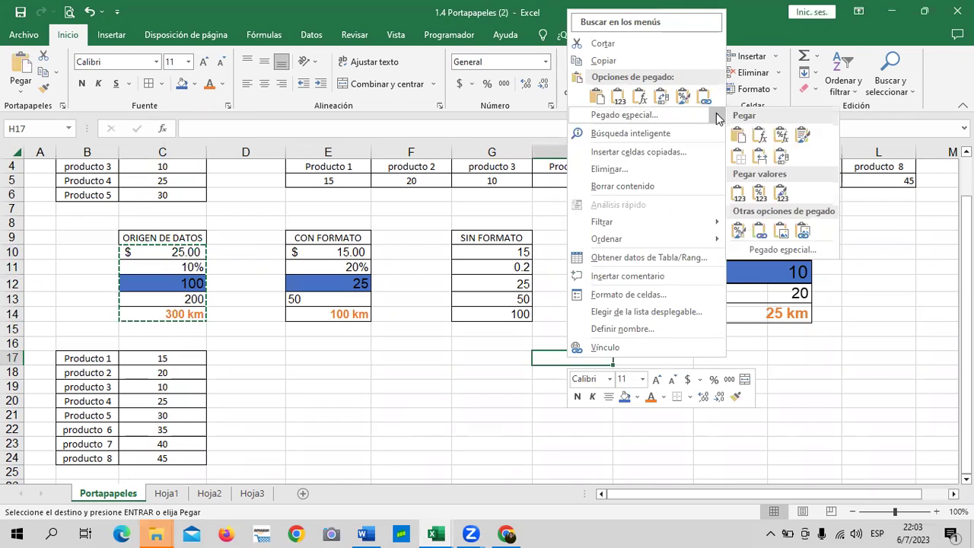
pyautogui.click(804, 231)
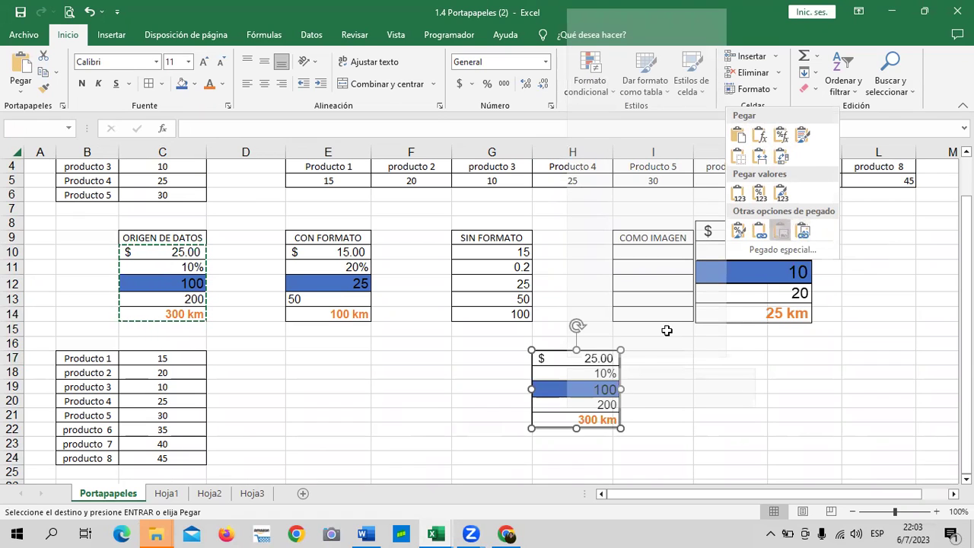
# Resize the linked picture to 4.56 × 5.19 cm and position it below the SIN FORMATO table, rows 16–24
pyautogui.click(781, 232)
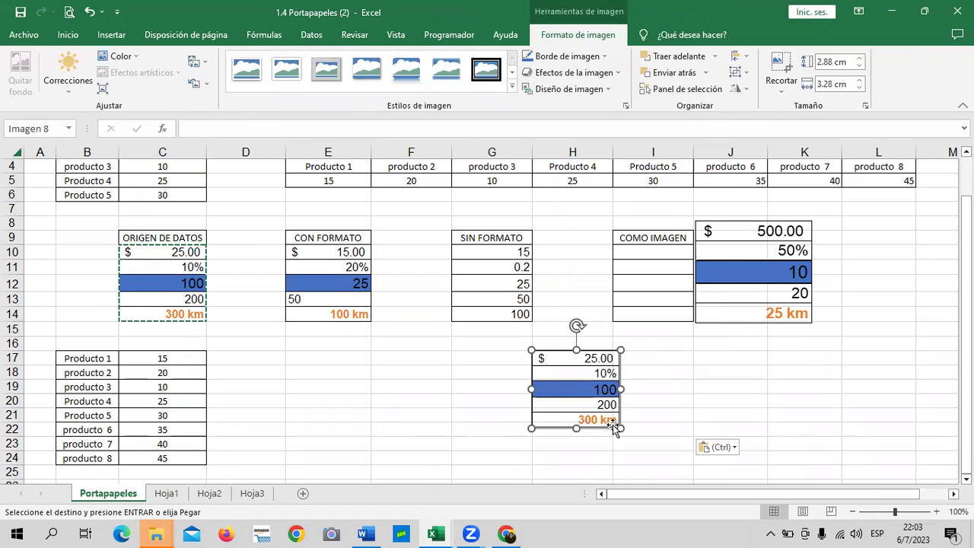
pyautogui.moveTo(620, 428); pyautogui.dragTo(671, 473)
pyautogui.moveTo(602, 390)
pyautogui.mouseDown()
pyautogui.moveTo(761, 403)
pyautogui.moveTo(367, 391)
pyautogui.moveTo(495, 381)
pyautogui.mouseUp()
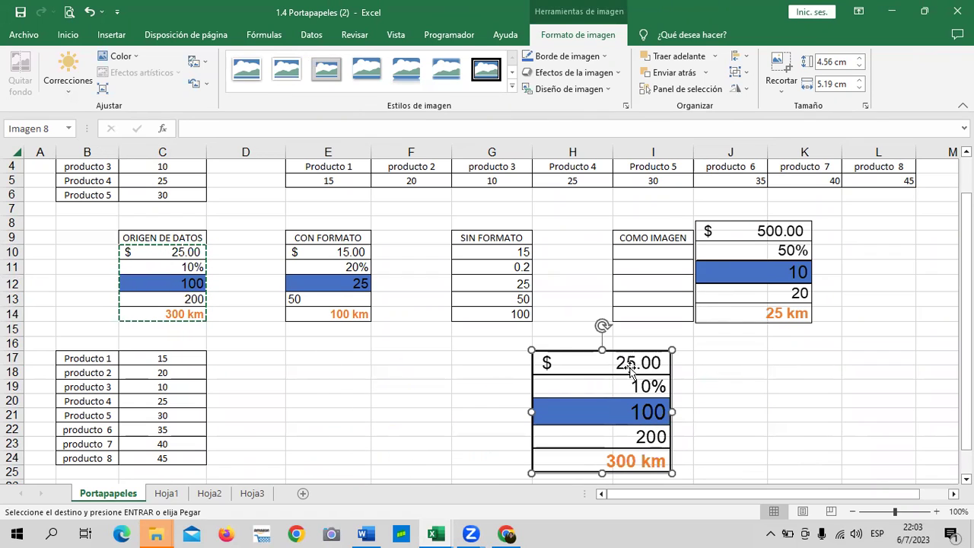
pyautogui.moveTo(580, 360); pyautogui.dragTo(471, 346)
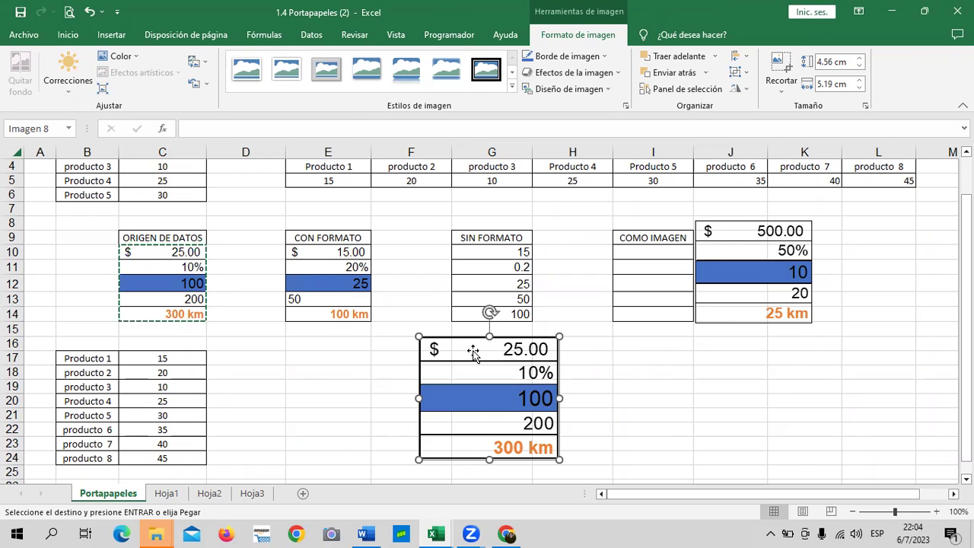
pyautogui.click(690, 401)
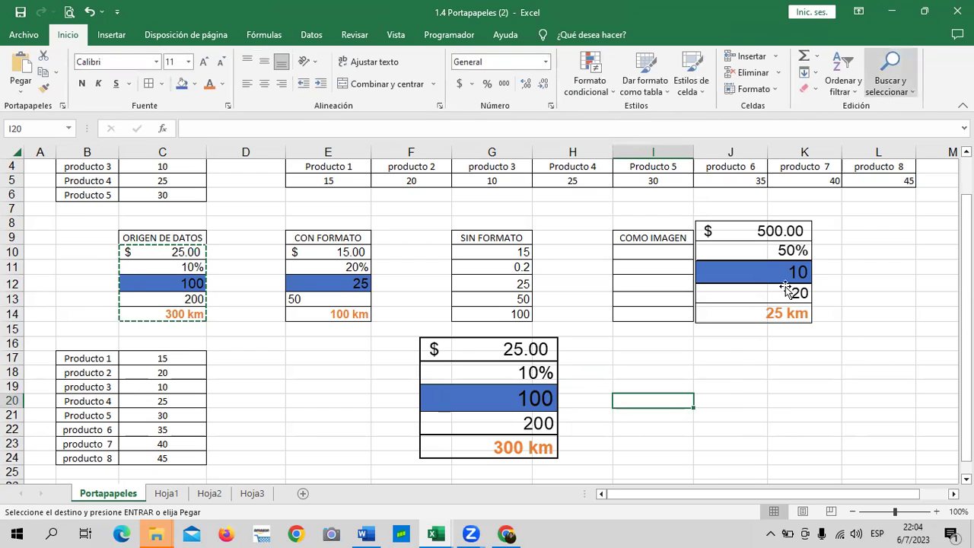
pyautogui.moveTo(457, 354); pyautogui.dragTo(465, 351)
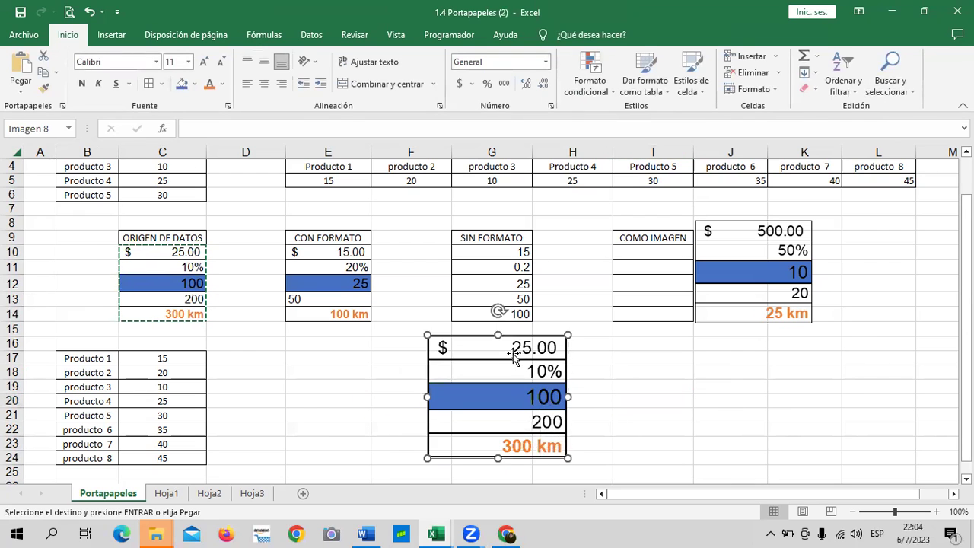
pyautogui.click(637, 363)
# Cancel the second linked-picture paste at I17 and end the pending copy of C10:C14
pyautogui.rightClick(637, 367)
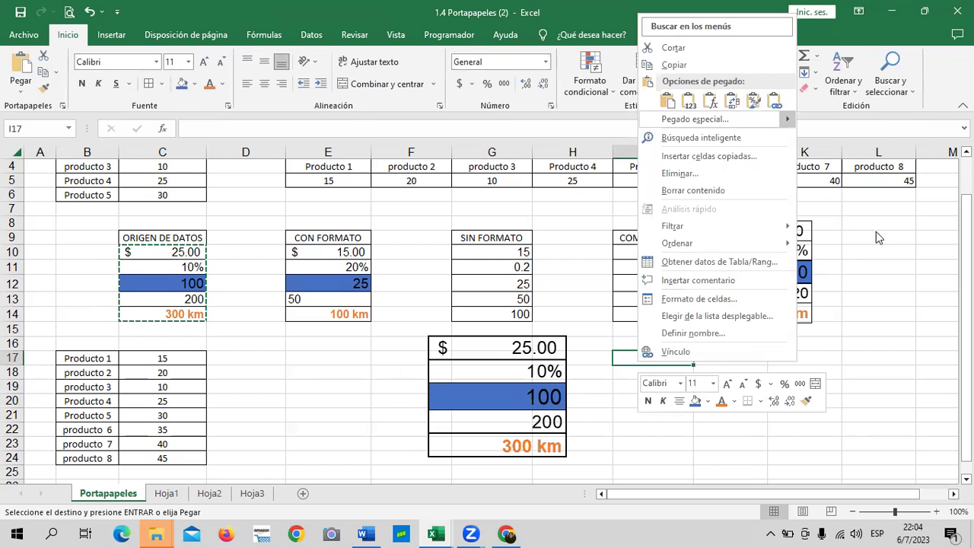
pyautogui.moveTo(723, 119)
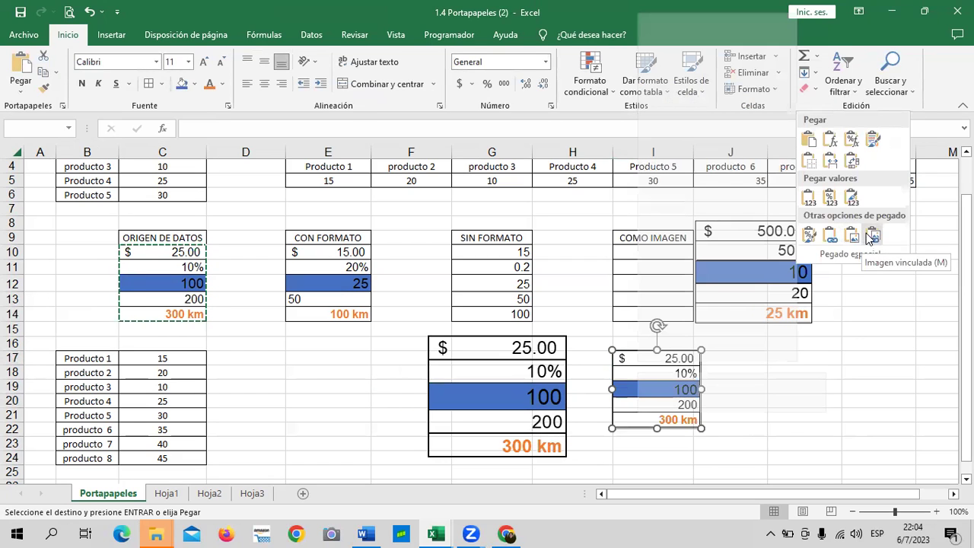
pyautogui.press('Escape')
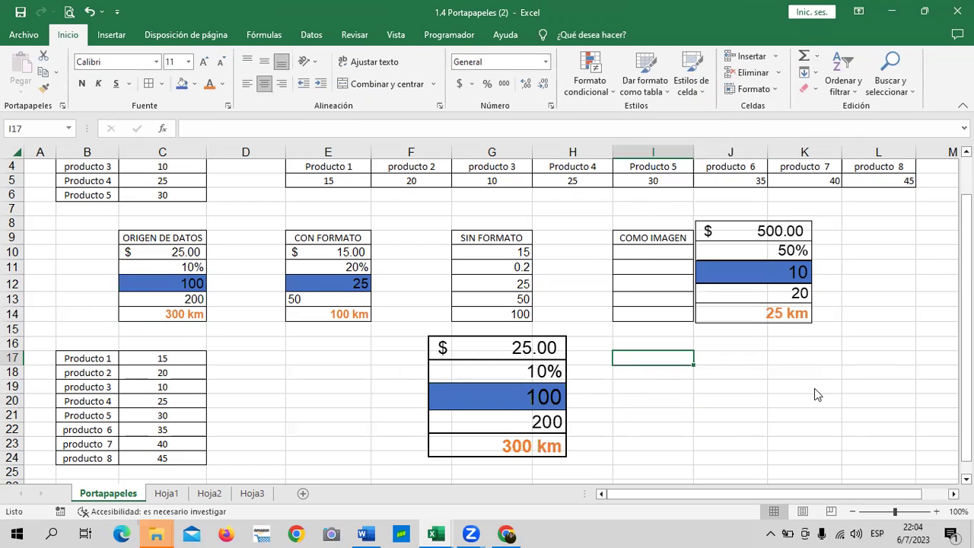